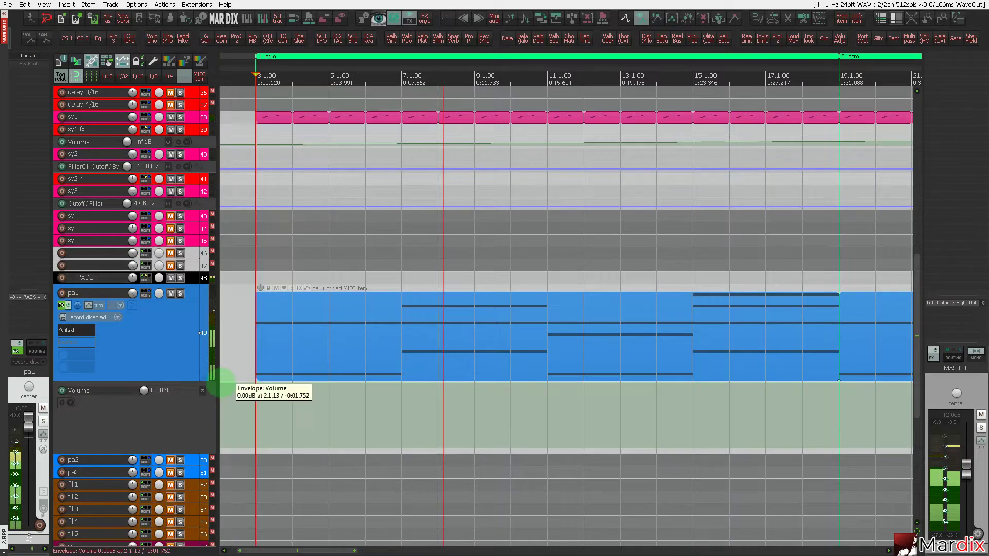
Automate the pa1 track volume as a ramp from -inf dB at bar 3 up to 0 dB at bar 33.
{"action": "left_click_drag", "start_coordinate": [343, 71], "coordinate": [364, 67]}
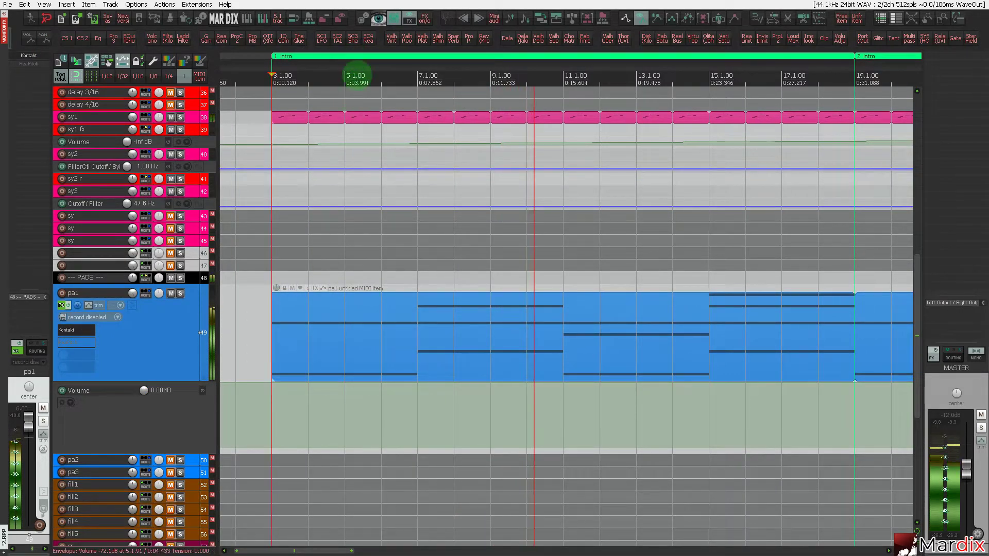
{"action": "scroll", "coordinate": [387, 88], "scroll_direction": "left", "scroll_amount": 1}
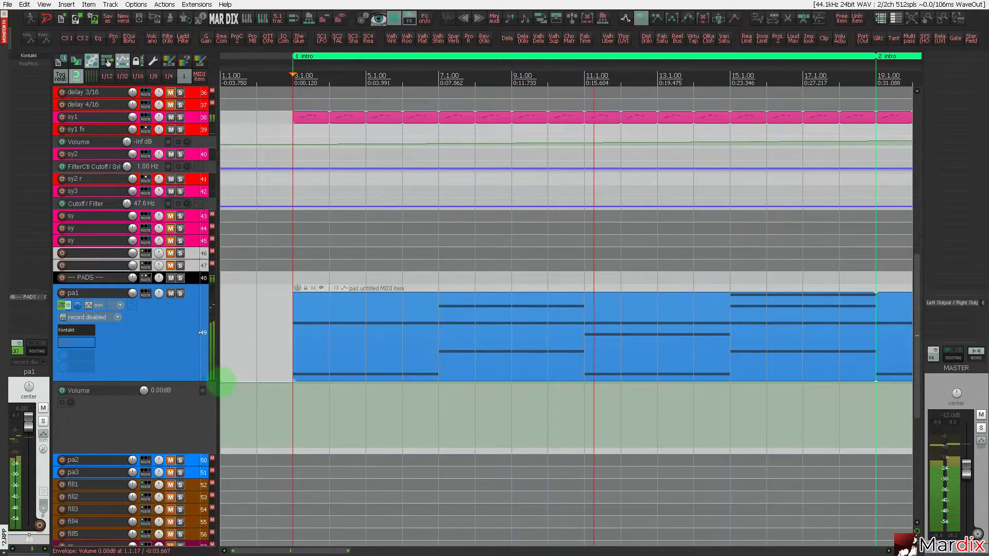
{"action": "left_click_drag", "start_coordinate": [221, 384], "coordinate": [292, 448]}
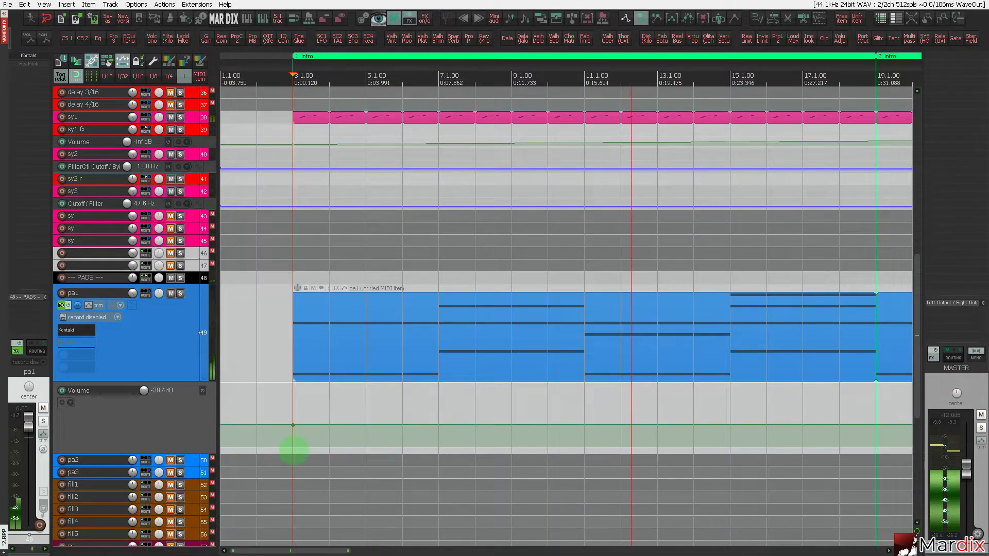
{"action": "scroll", "coordinate": [292, 448], "scroll_direction": "down", "scroll_amount": 5}
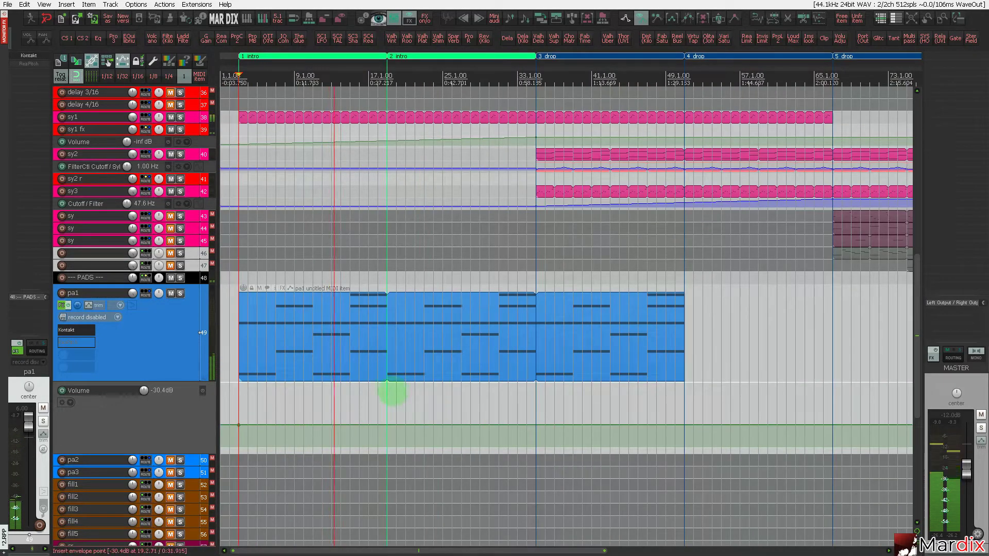
{"action": "left_click_drag", "start_coordinate": [388, 393], "coordinate": [536, 340]}
{"action": "left_click_drag", "start_coordinate": [239, 426], "coordinate": [236, 458]}
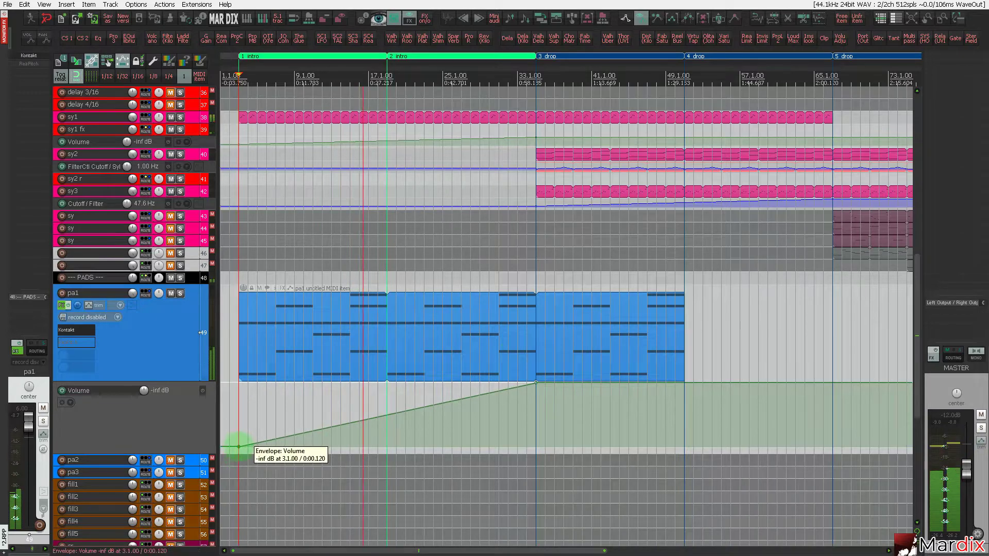
Bend the pa1 volume ramp slightly to a tension of about 0.076 and play the transition into the first drop.
{"action": "mouse_move", "coordinate": [377, 422]}
{"action": "left_mouse_down"}
{"action": "mouse_move", "coordinate": [387, 413]}
{"action": "mouse_move", "coordinate": [392, 419]}
{"action": "left_mouse_up"}
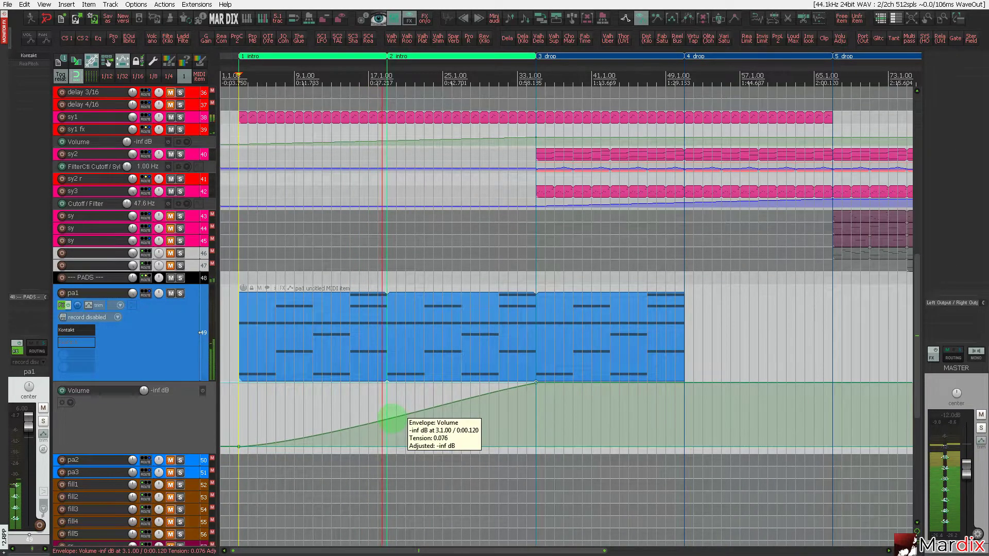
{"action": "left_click", "coordinate": [480, 401]}
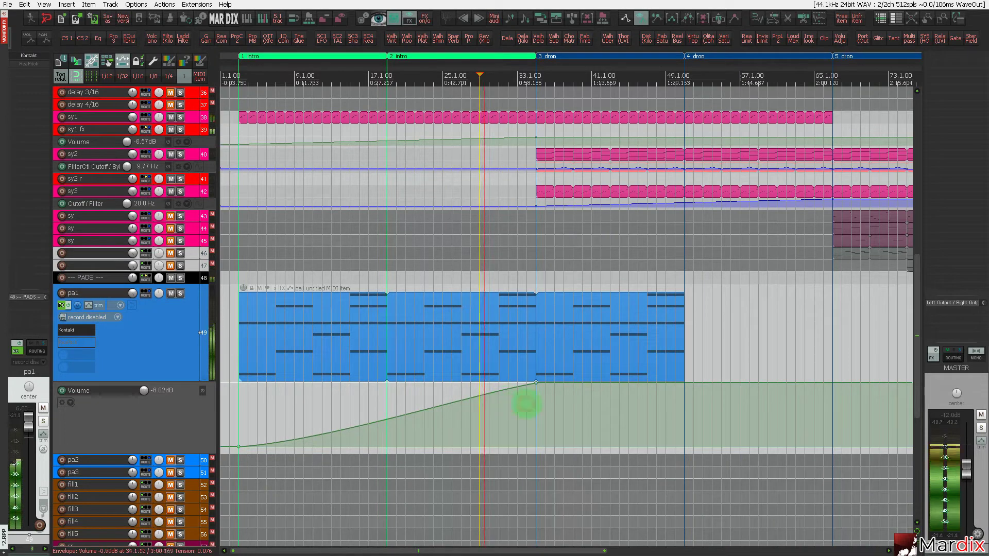
{"action": "left_click", "coordinate": [525, 405]}
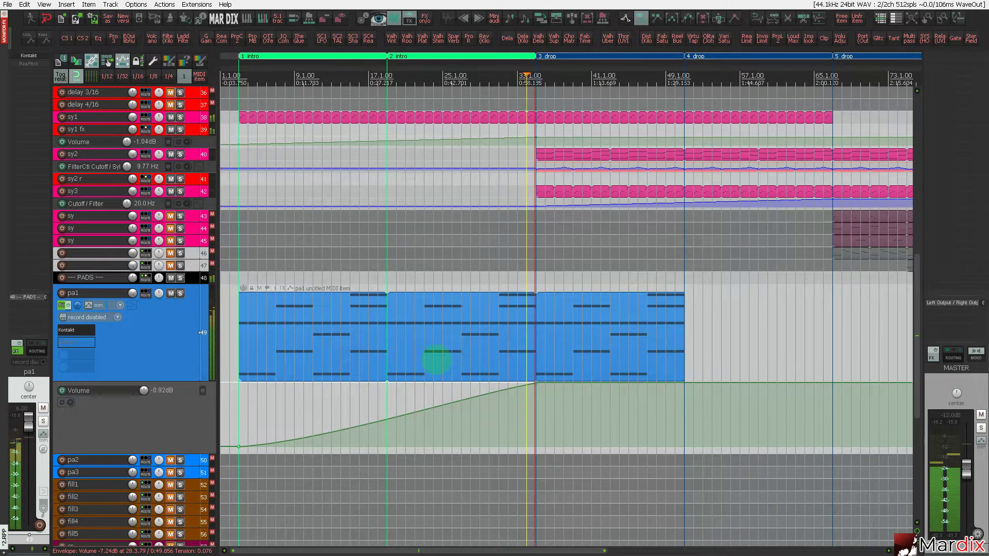
{"action": "left_click", "coordinate": [159, 293]}
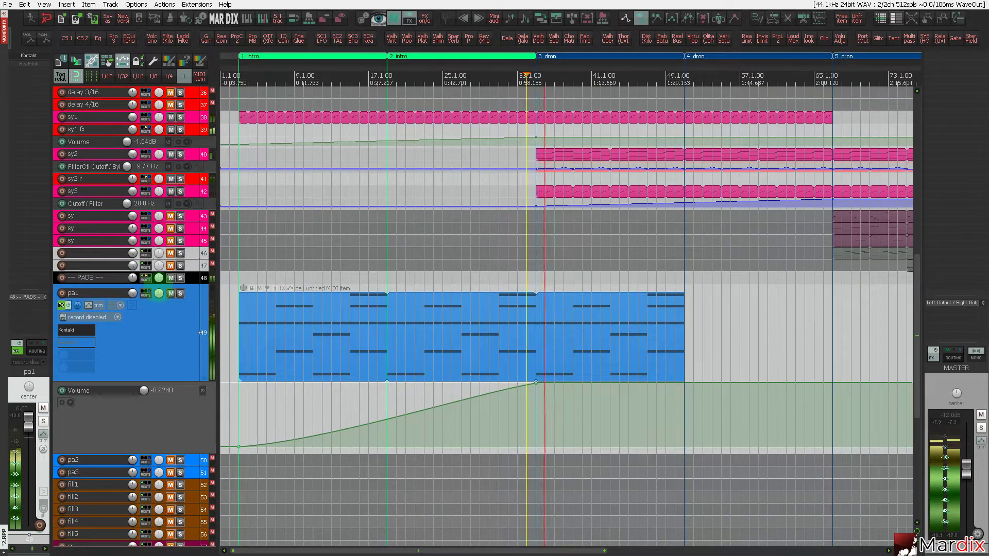
Unmute the sh2 track and expand its height in the track list.
{"action": "scroll", "coordinate": [567, 309], "scroll_direction": "up", "scroll_amount": 5}
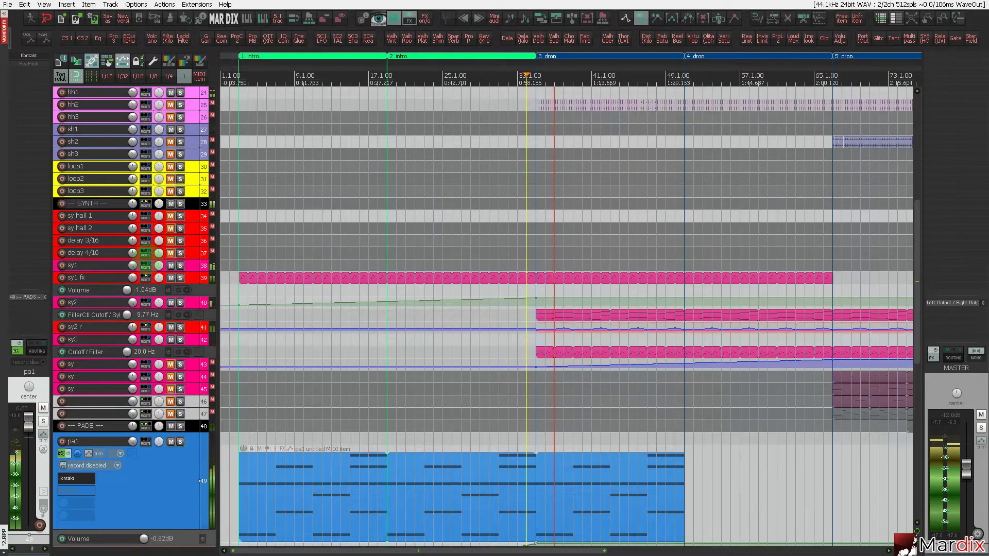
{"action": "scroll", "coordinate": [211, 240], "scroll_direction": "up", "scroll_amount": 5}
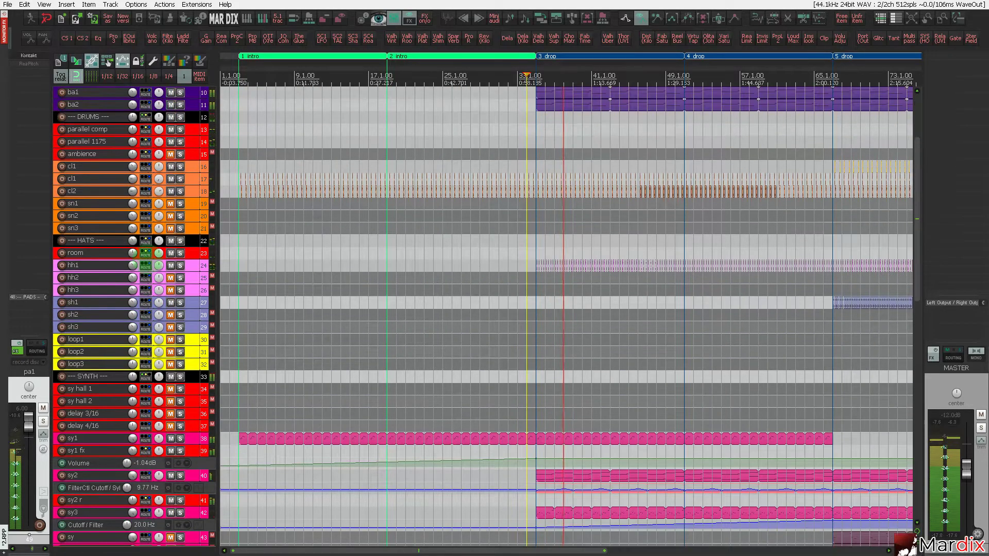
{"action": "left_click", "coordinate": [199, 314]}
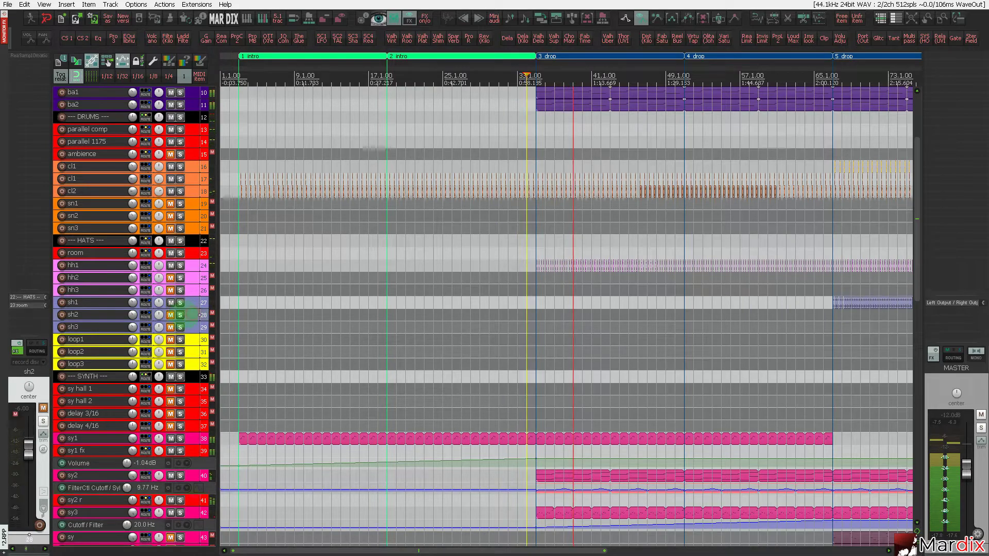
{"action": "left_click", "coordinate": [171, 315]}
{"action": "double_click", "coordinate": [192, 317]}
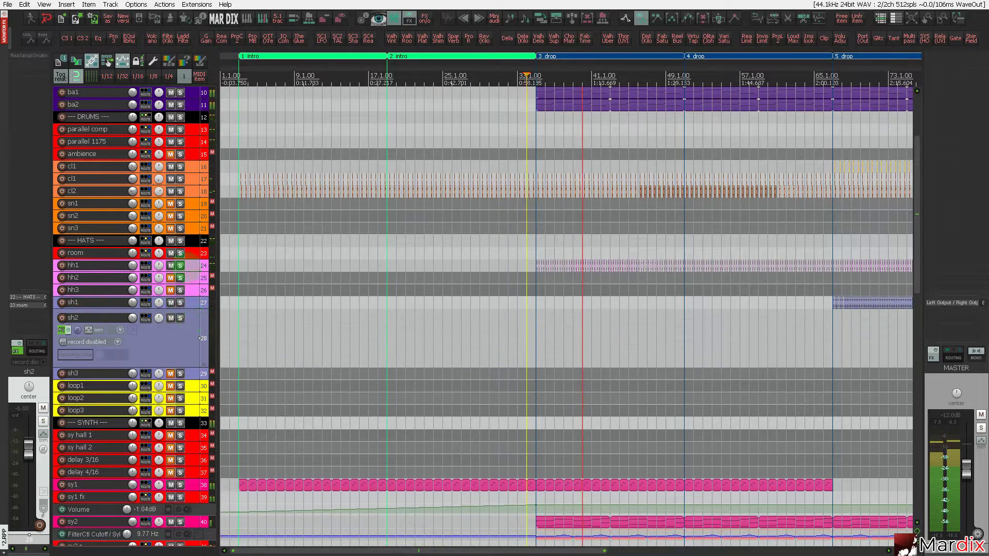
Inspect the Distortion and Fresh Air plug-in settings on the HATS bus.
{"action": "left_click", "coordinate": [185, 240]}
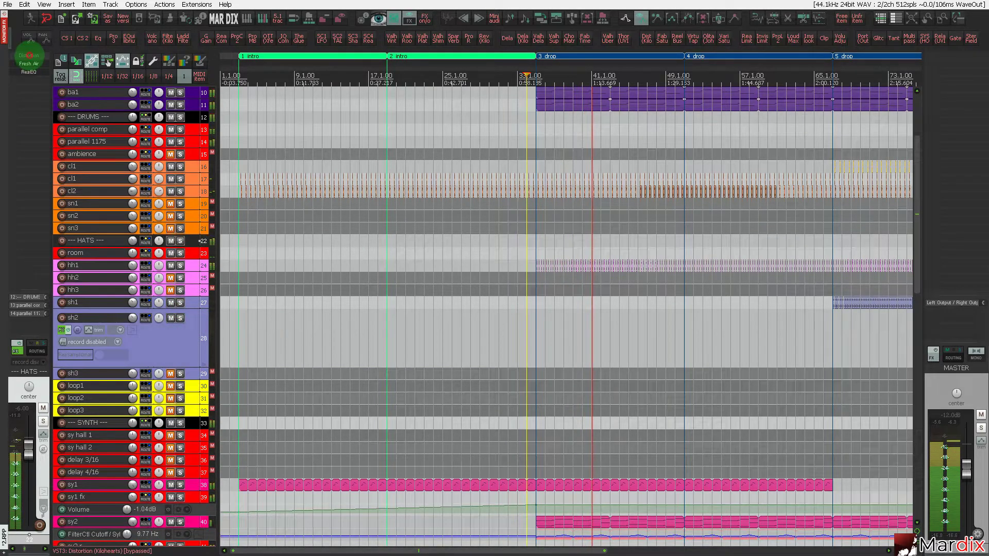
{"action": "left_click", "coordinate": [29, 55]}
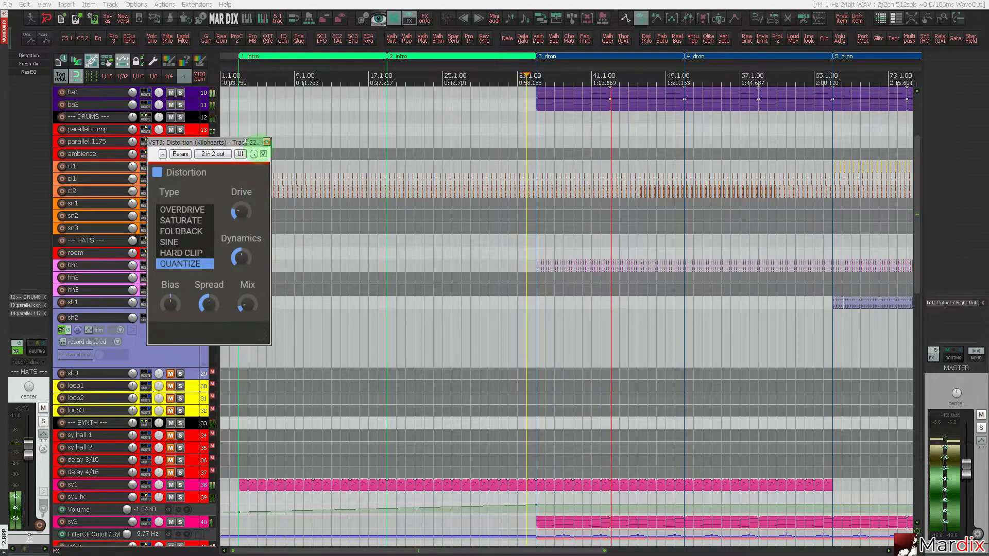
{"action": "left_click", "coordinate": [267, 143]}
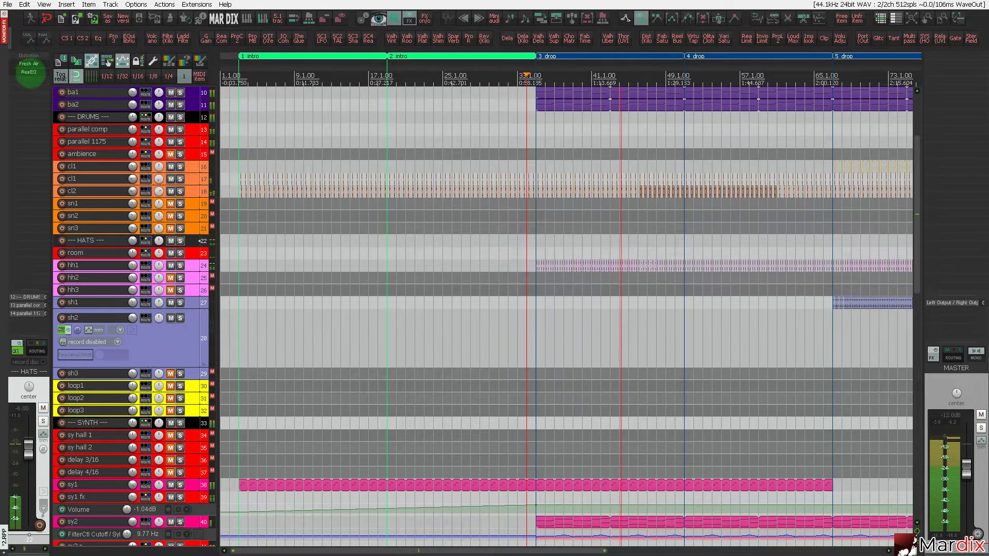
{"action": "left_click", "coordinate": [29, 64]}
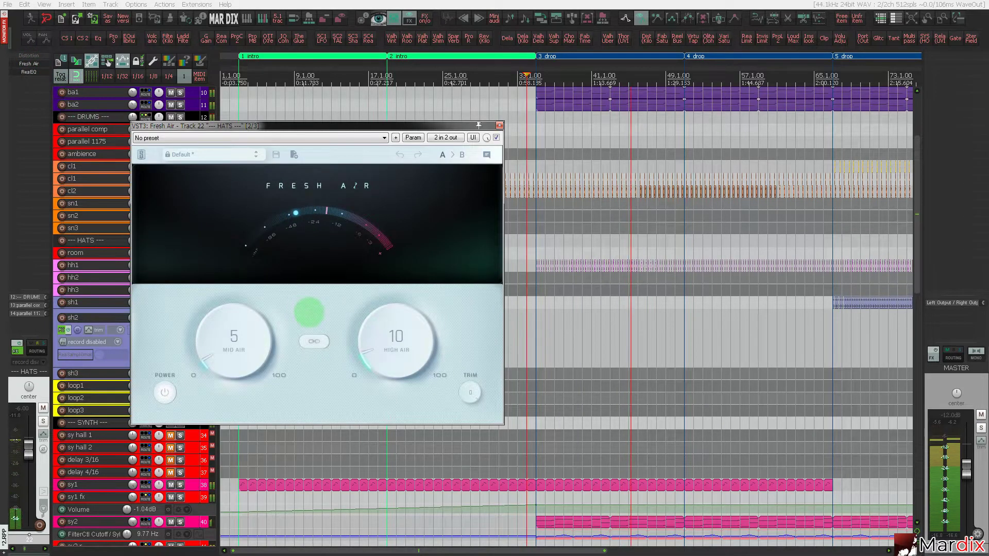
{"action": "left_click", "coordinate": [499, 125]}
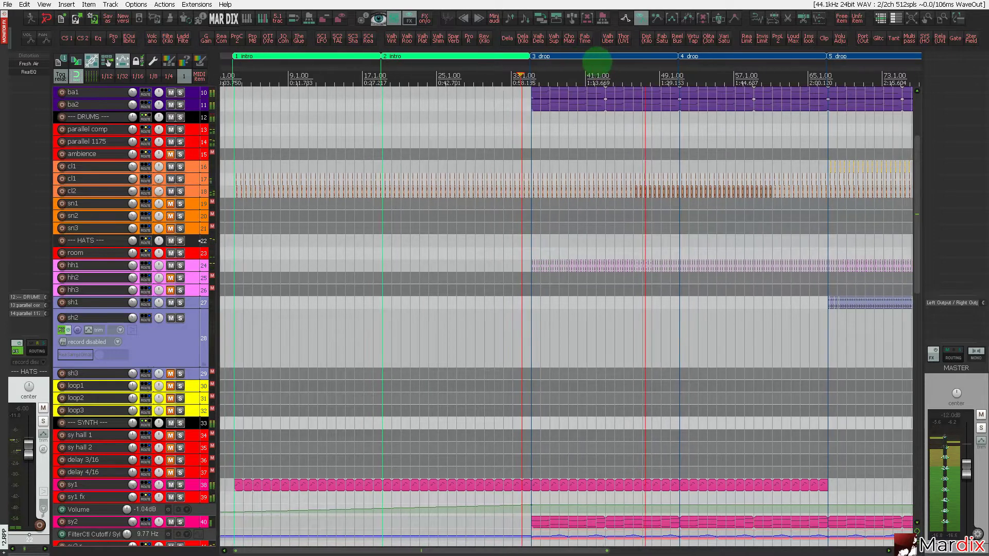
Play the intro from bar 3 and remove the sampler plug-in from the sh2 track.
{"action": "scroll", "coordinate": [235, 335], "scroll_direction": "up", "scroll_amount": 5}
{"action": "left_click", "coordinate": [335, 324]}
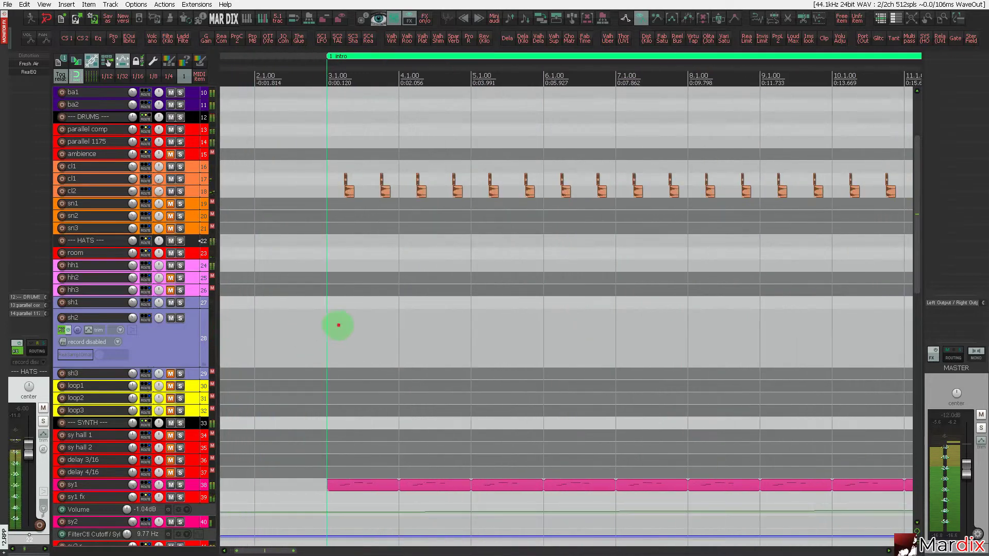
{"action": "key", "text": "space"}
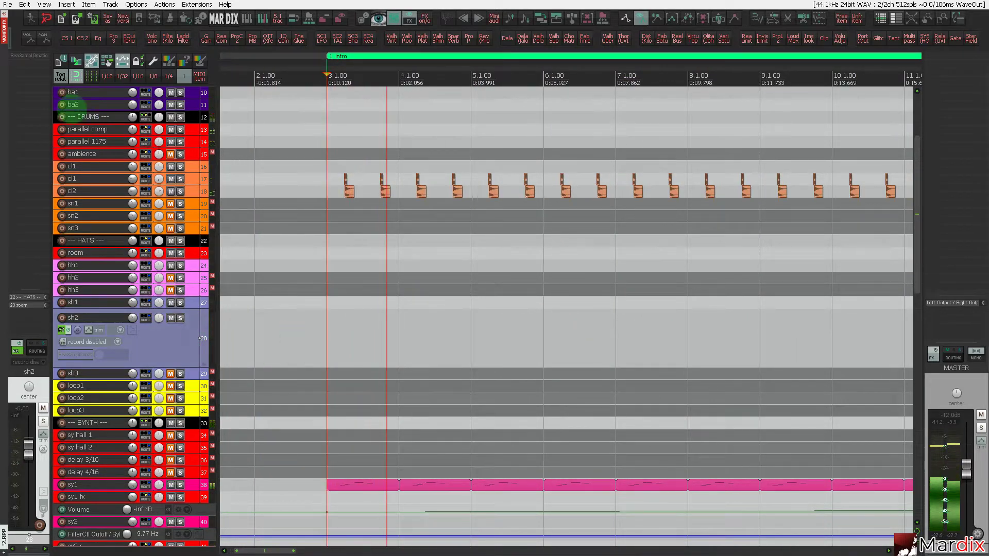
{"action": "left_click", "coordinate": [36, 55], "text": "alt"}
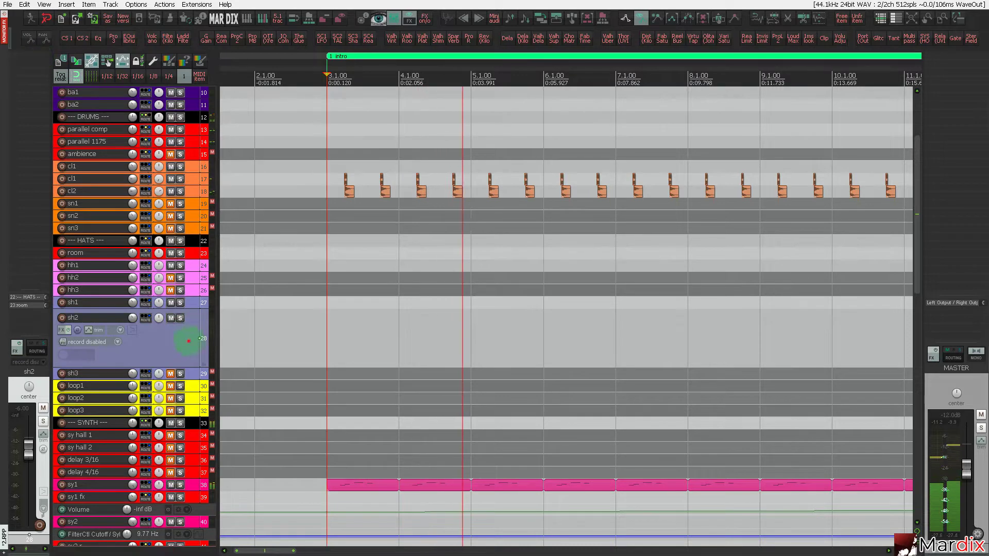
Open the Media Explorer and browse the Vengeance samples to the Shakers/Essential Deep House folder.
{"action": "scroll", "coordinate": [325, 349], "scroll_direction": "up", "scroll_amount": 3}
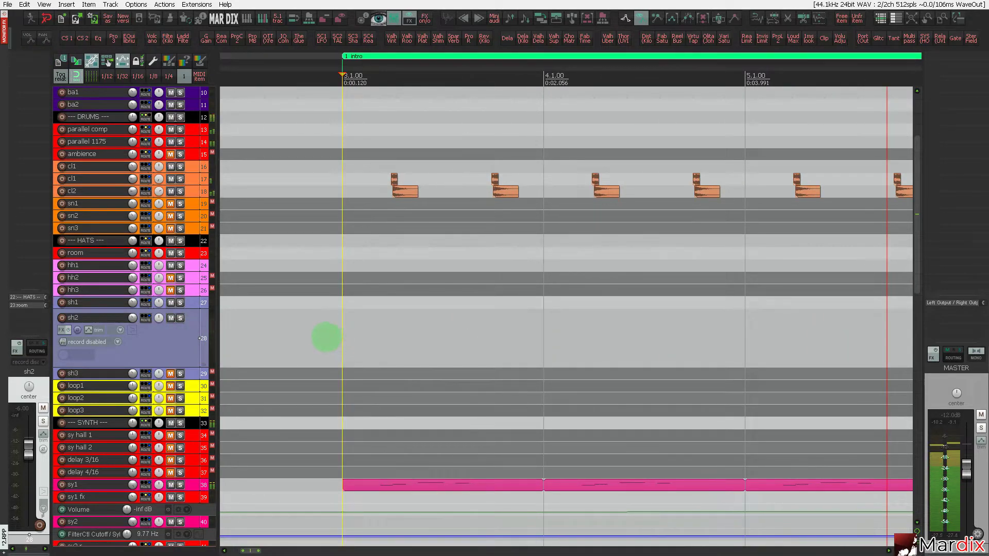
{"action": "key", "text": "space"}
{"action": "key", "text": "ctrl+alt+x"}
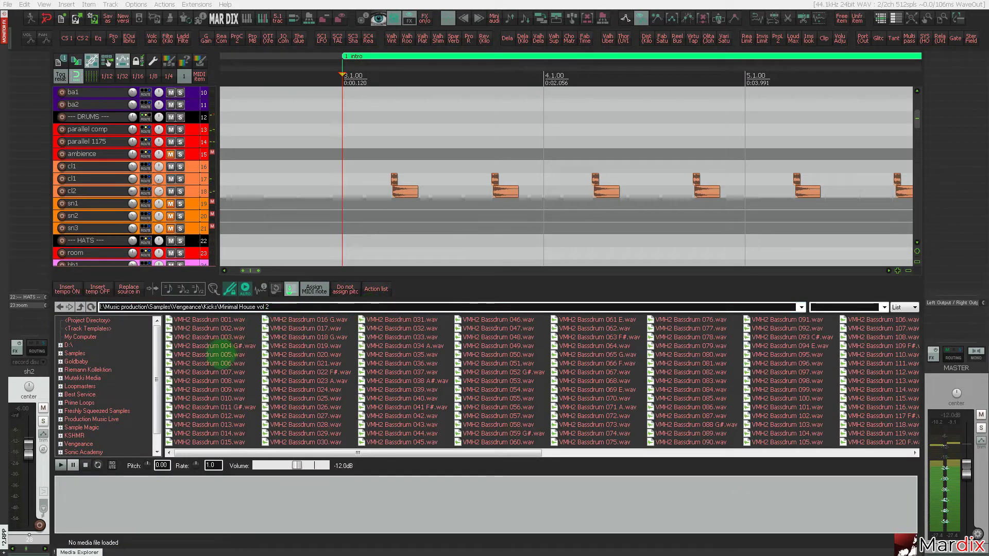
{"action": "key", "text": "BackSpace"}
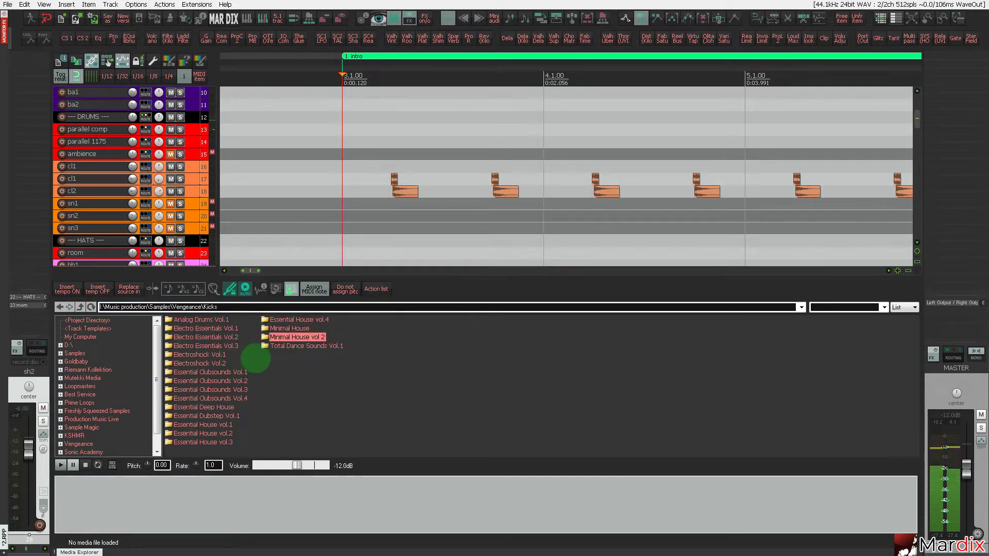
{"action": "key", "text": "BackSpace"}
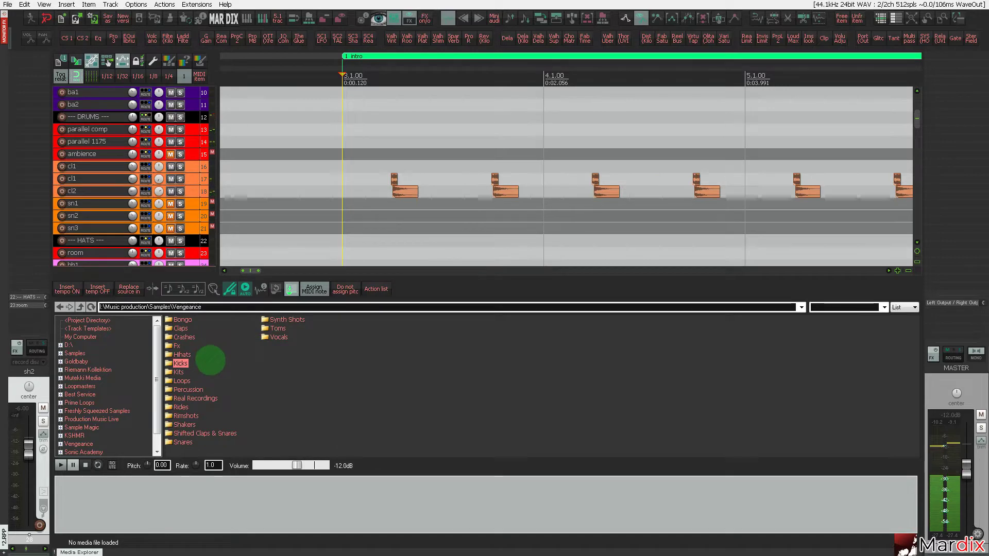
{"action": "double_click", "coordinate": [186, 424]}
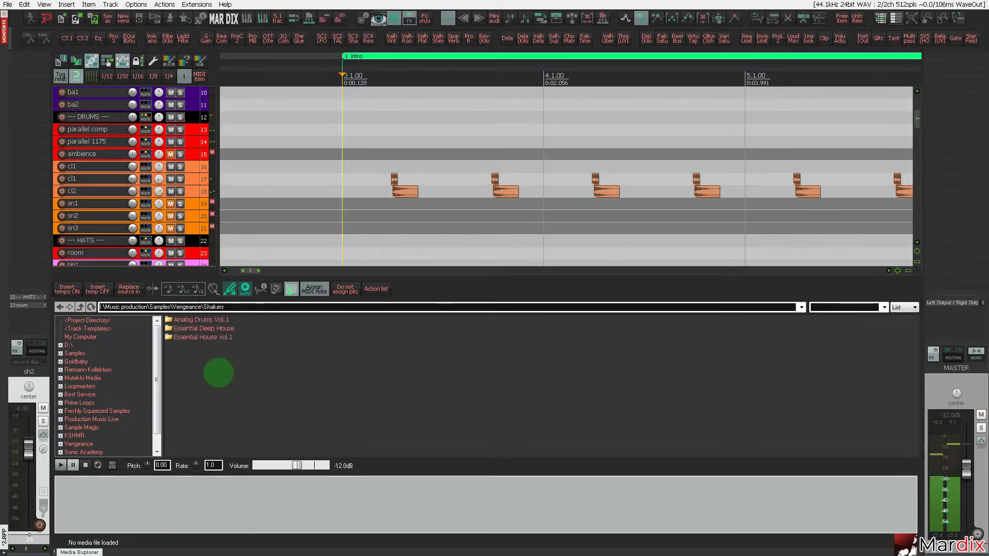
{"action": "key", "text": "Return"}
Audition the shaker samples and place VEDH Shaker 004.wav on the sh2 track at the start of bar 3.
{"action": "key", "text": "Down"}
{"action": "key", "text": "Down"}
{"action": "key", "text": "Down"}
{"action": "key", "text": "Down"}
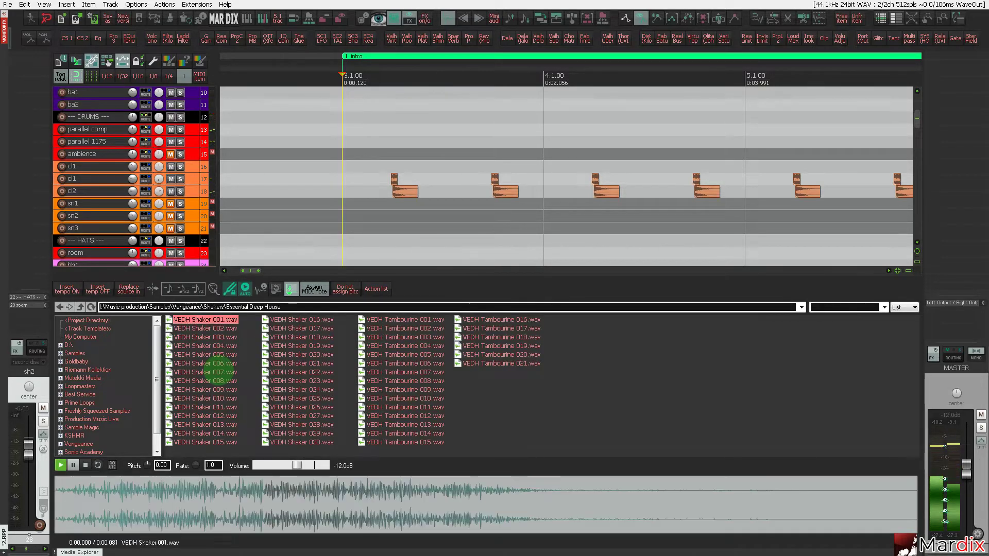
{"action": "scroll", "coordinate": [159, 173], "scroll_direction": "down", "scroll_amount": 7}
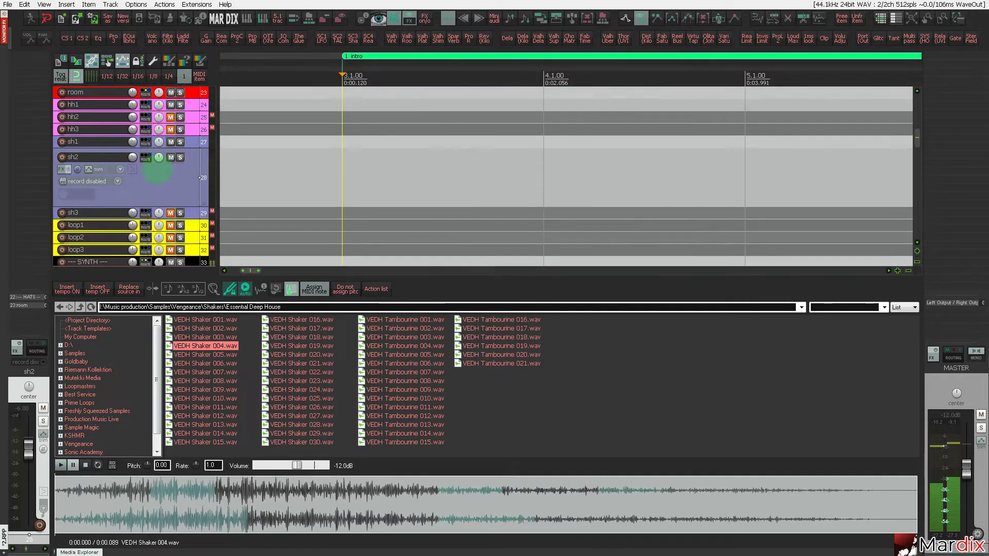
{"action": "scroll", "coordinate": [159, 170], "scroll_direction": "up", "scroll_amount": 1}
{"action": "left_click_drag", "start_coordinate": [240, 346], "coordinate": [337, 204]}
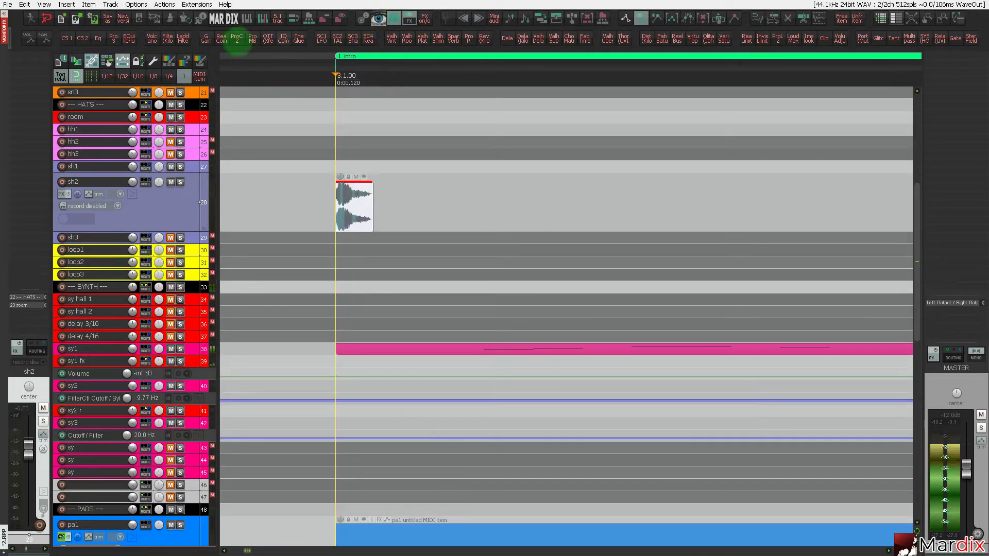
Set the grid to 1/16 and extend the shaker item's end to the grid line at 3.1.25.
{"action": "left_click", "coordinate": [138, 76]}
{"action": "scroll", "coordinate": [371, 208], "scroll_direction": "up", "scroll_amount": 3}
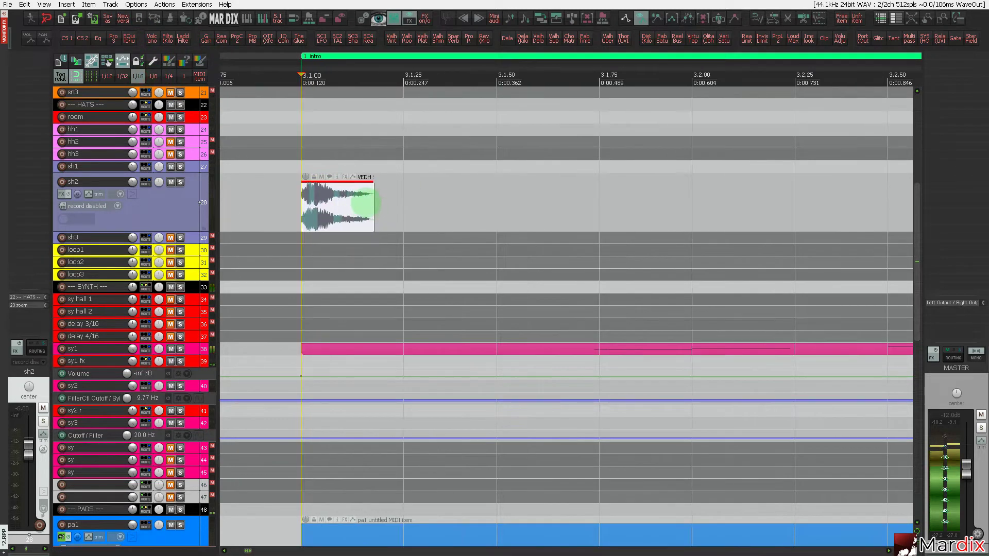
{"action": "left_click", "coordinate": [371, 209]}
{"action": "left_click_drag", "start_coordinate": [371, 208], "coordinate": [387, 209]}
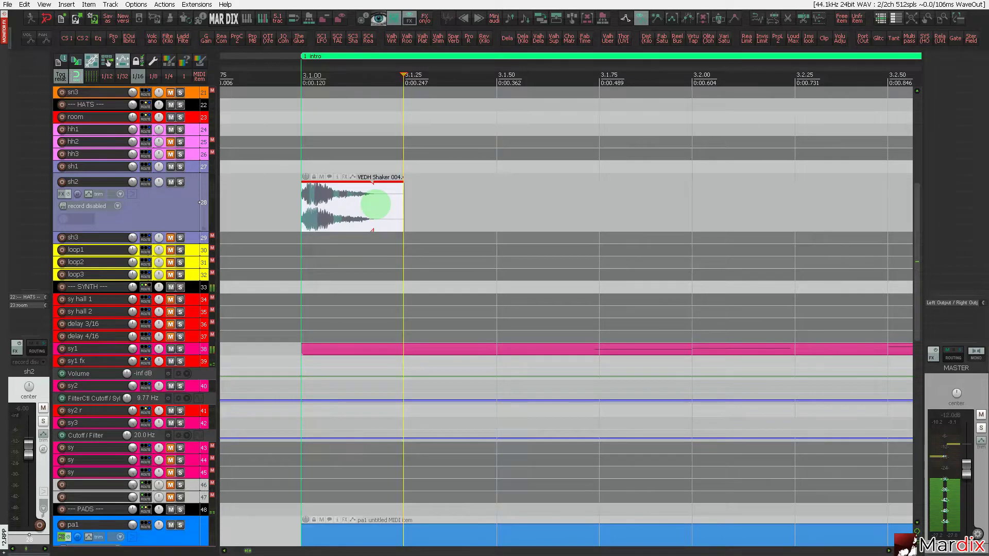
{"action": "key", "text": "ctrl+d"}
{"action": "key", "text": "ctrl+d"}
{"action": "key", "text": "ctrl+d"}
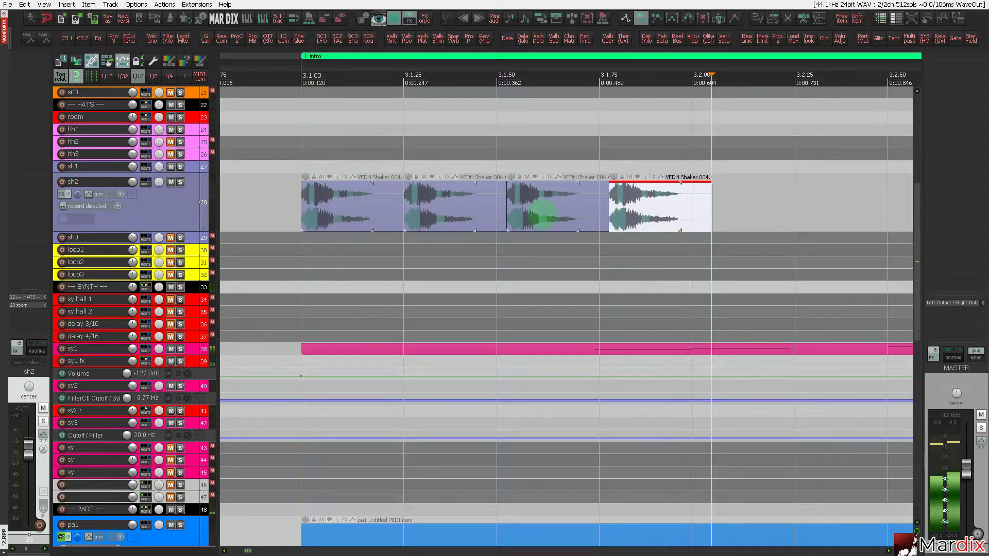
{"action": "key", "text": "ctrl+z"}
{"action": "key", "text": "ctrl+z"}
{"action": "key", "text": "ctrl+z"}
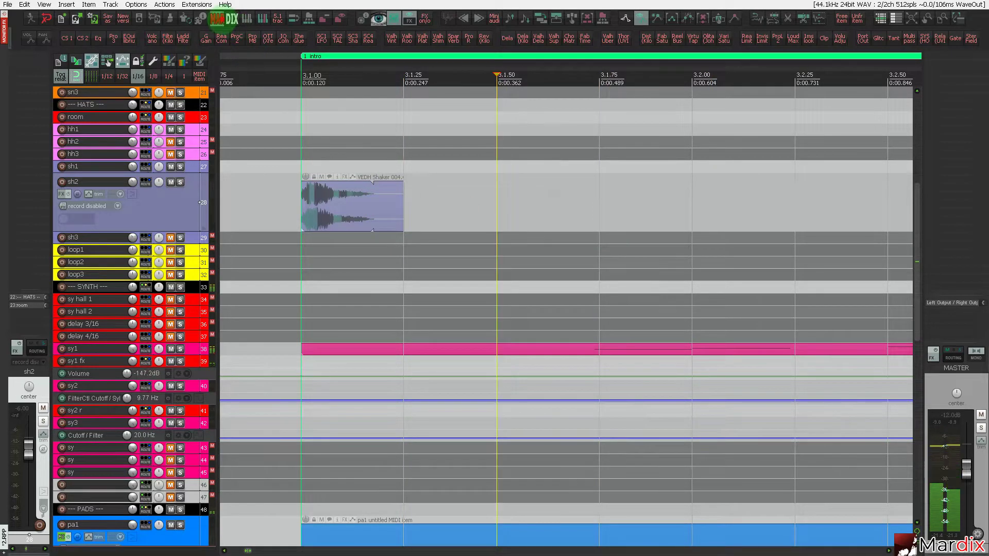
Turn off the grid's swing and select the shaker item on the sh2 track.
{"action": "left_click", "coordinate": [217, 19]}
{"action": "left_click", "coordinate": [283, 233]}
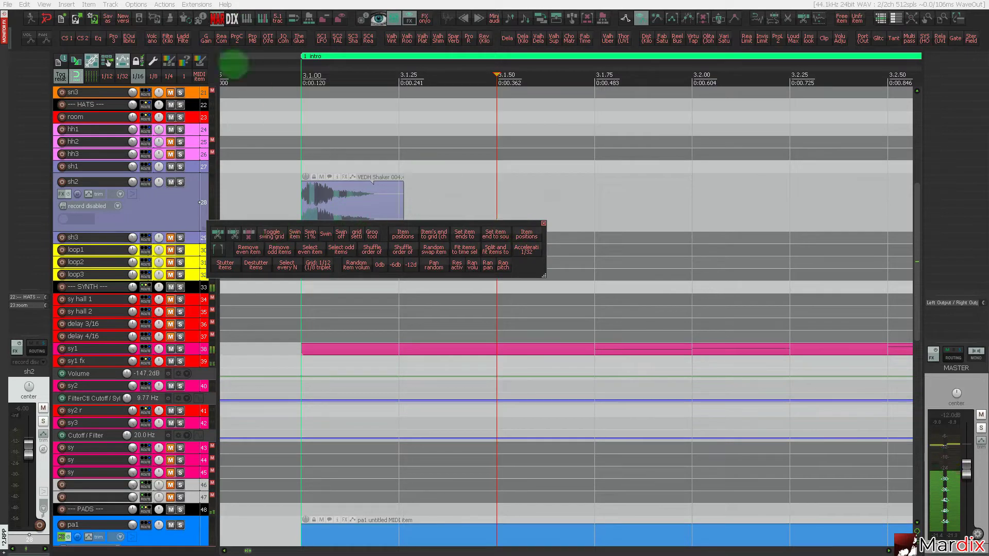
{"action": "left_click", "coordinate": [217, 19]}
{"action": "left_click", "coordinate": [387, 198]}
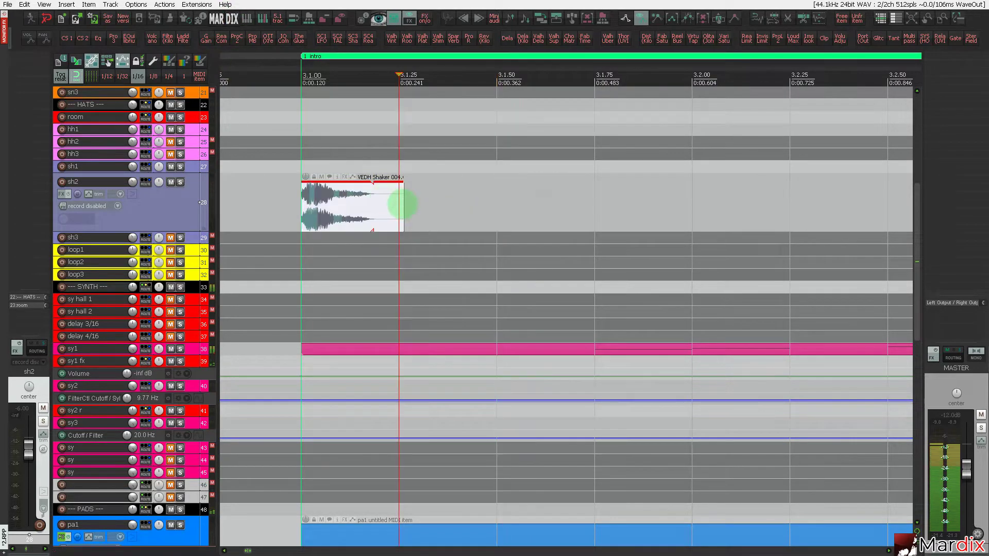
Trim the shaker item's end to the grid line at 3.1.25 and duplicate it back to back up to 3.3.00.
{"action": "left_click_drag", "start_coordinate": [403, 206], "coordinate": [398, 207]}
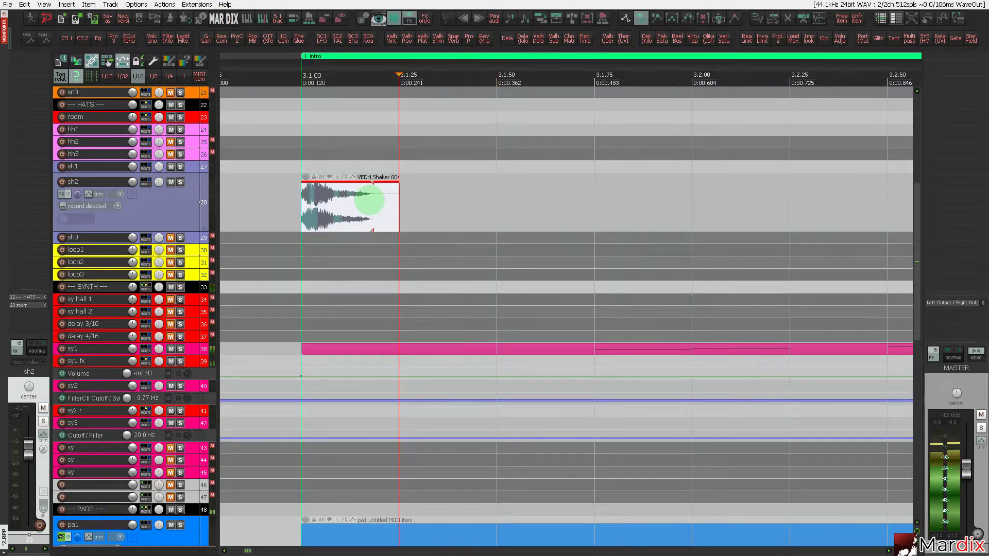
{"action": "key", "text": "ctrl+d"}
{"action": "key", "text": "ctrl+d"}
{"action": "key", "text": "ctrl+d"}
{"action": "scroll", "coordinate": [369, 200], "scroll_direction": "down", "scroll_amount": 5}
{"action": "key", "text": "ctrl+d"}
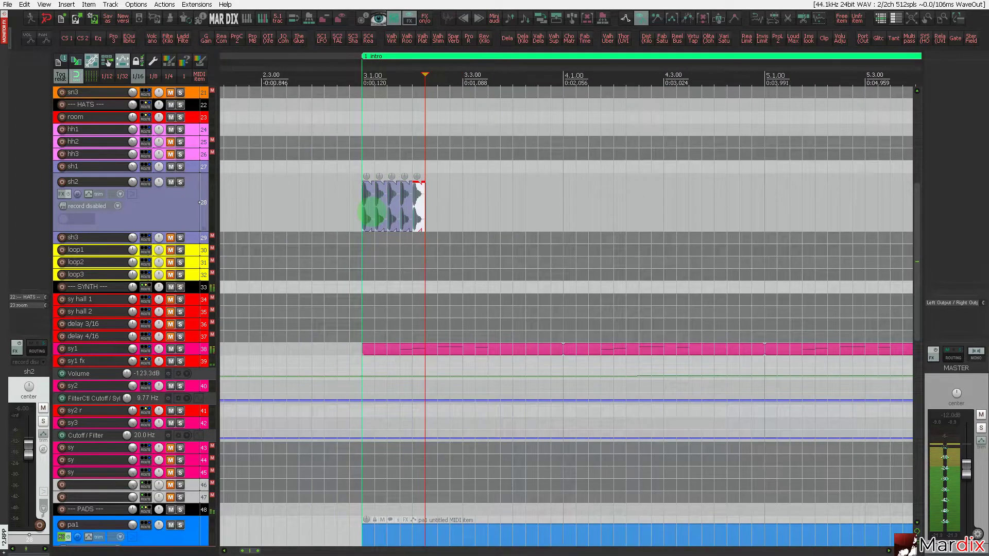
{"action": "key", "text": "ctrl+d"}
{"action": "key", "text": "ctrl+d"}
{"action": "key", "text": "ctrl+d"}
{"action": "scroll", "coordinate": [403, 219], "scroll_direction": "up", "scroll_amount": 2}
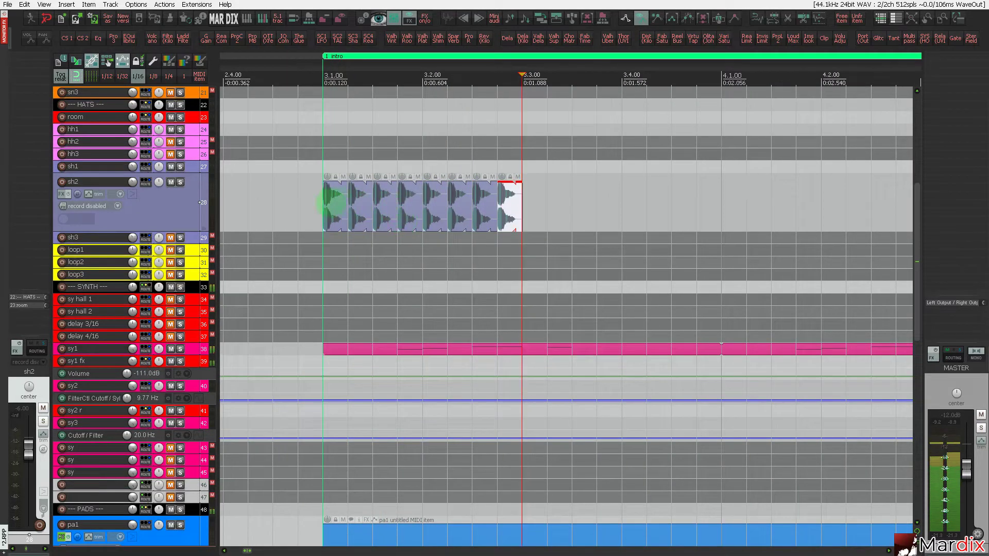
Continue duplicating the single shaker item along the sh2 track until the pattern reaches 6.1.00.
{"action": "key", "text": "ctrl+d"}
{"action": "key", "text": "ctrl+d"}
{"action": "key", "text": "ctrl+d"}
{"action": "key", "text": "ctrl+d"}
{"action": "key", "text": "ctrl+d"}
{"action": "key", "text": "ctrl+d"}
{"action": "key", "text": "ctrl+d"}
{"action": "key", "text": "ctrl+d"}
{"action": "key", "text": "ctrl+d"}
{"action": "key", "text": "ctrl+d"}
{"action": "key", "text": "ctrl+d"}
{"action": "key", "text": "ctrl+d"}
{"action": "key", "text": "ctrl+d"}
{"action": "key", "text": "ctrl+d"}
{"action": "scroll", "coordinate": [337, 206], "scroll_direction": "down", "scroll_amount": 3}
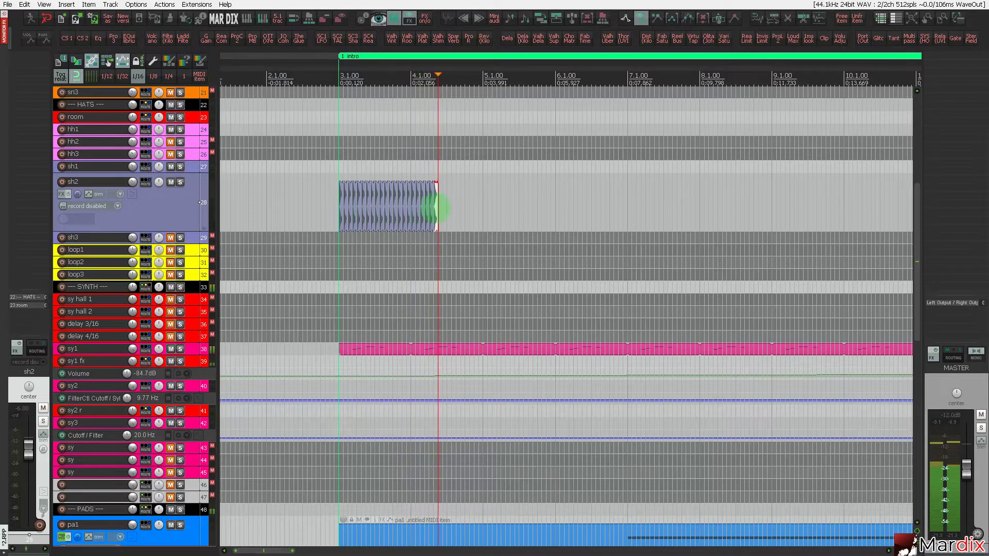
{"action": "key", "text": "ctrl+d"}
{"action": "key", "text": "ctrl+d"}
{"action": "key", "text": "ctrl+d"}
{"action": "key", "text": "ctrl+d"}
{"action": "key", "text": "ctrl+d"}
{"action": "key", "text": "ctrl+d"}
{"action": "key", "text": "ctrl+d"}
{"action": "key", "text": "ctrl+d"}
{"action": "key", "text": "ctrl+d"}
{"action": "key", "text": "ctrl+d"}
{"action": "scroll", "coordinate": [435, 208], "scroll_direction": "down", "scroll_amount": 4}
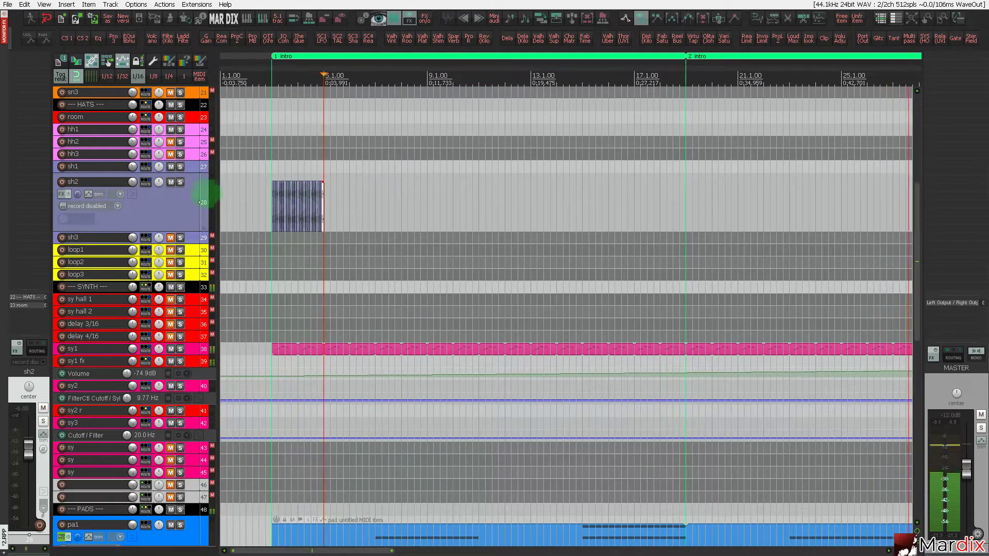
{"action": "key", "text": "ctrl+d"}
{"action": "key", "text": "ctrl+d"}
{"action": "scroll", "coordinate": [334, 206], "scroll_direction": "up", "scroll_amount": 5}
{"action": "key", "text": "ctrl+d"}
{"action": "key", "text": "ctrl+d"}
{"action": "key", "text": "ctrl+d"}
{"action": "key", "text": "ctrl+d"}
{"action": "key", "text": "ctrl+d"}
{"action": "key", "text": "ctrl+d"}
{"action": "key", "text": "ctrl+d"}
{"action": "key", "text": "ctrl+d"}
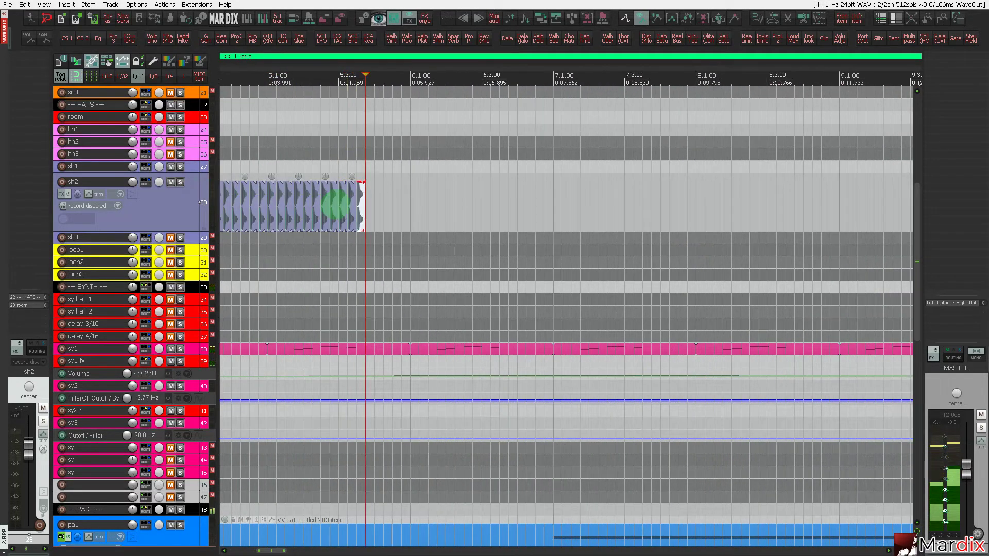
Select all shaker items on the sh2 track and duplicate the three-bar block four times, up to 18.1.00.
{"action": "double_click", "coordinate": [205, 188]}
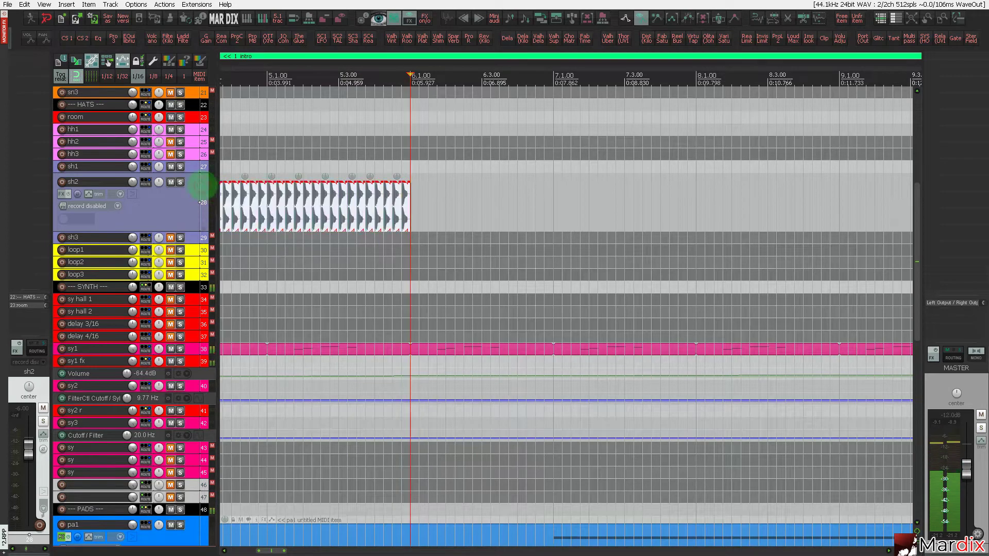
{"action": "scroll", "coordinate": [313, 200], "scroll_direction": "down", "scroll_amount": 6}
{"action": "key", "text": "ctrl+d"}
{"action": "key", "text": "ctrl+d"}
{"action": "key", "text": "ctrl+d"}
{"action": "key", "text": "ctrl+d"}
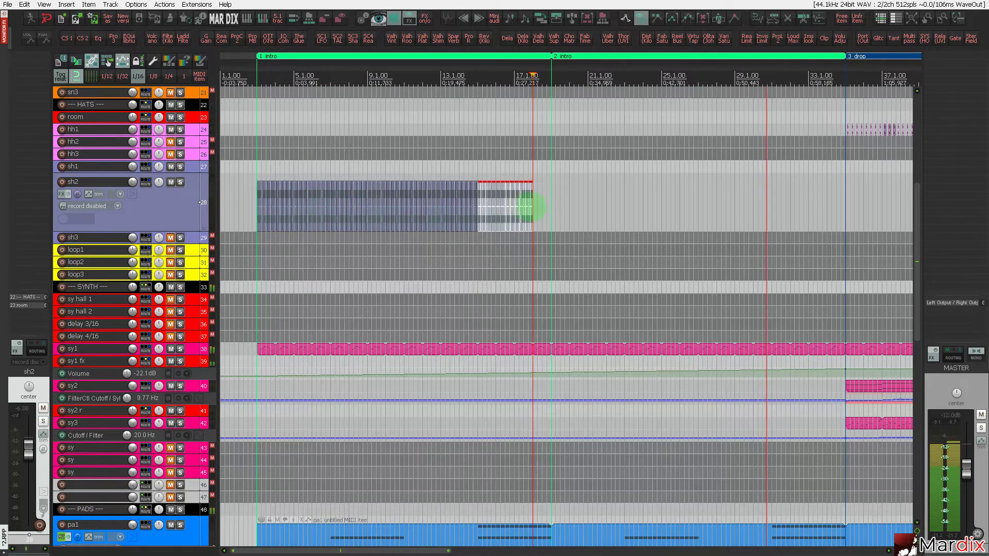
Select a single shaker item and duplicate it from 18.1.00 until the pattern reaches the second intro marker at 19.1.00.
{"action": "scroll", "coordinate": [515, 204], "scroll_direction": "up", "scroll_amount": 6}
{"action": "left_click", "coordinate": [503, 193]}
{"action": "key", "text": "ctrl+d"}
{"action": "key", "text": "ctrl+d"}
{"action": "key", "text": "ctrl+d"}
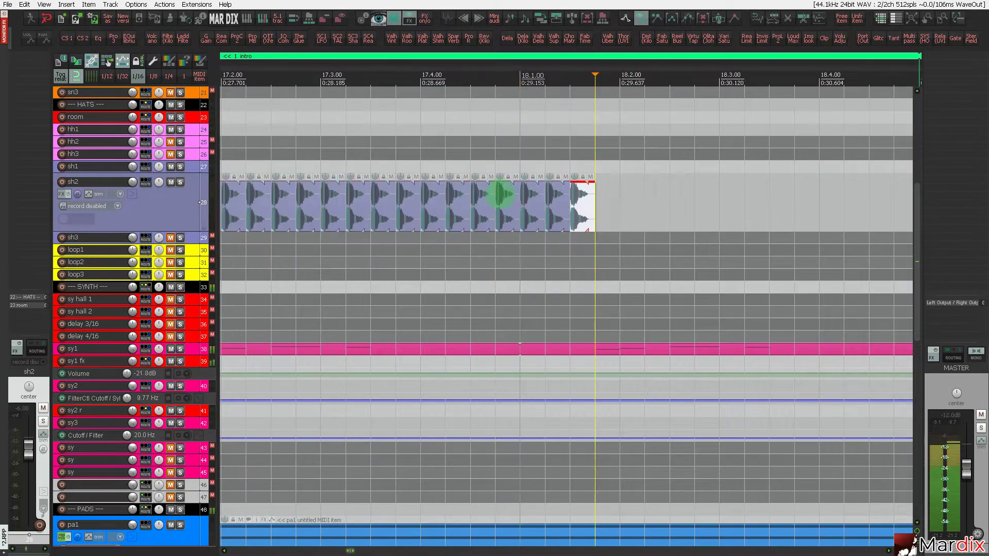
{"action": "scroll", "coordinate": [504, 195], "scroll_direction": "down", "scroll_amount": 4}
{"action": "key", "text": "ctrl+d"}
{"action": "key", "text": "ctrl+d"}
{"action": "key", "text": "ctrl+d"}
{"action": "key", "text": "ctrl+d"}
{"action": "scroll", "coordinate": [564, 207], "scroll_direction": "up", "scroll_amount": 5}
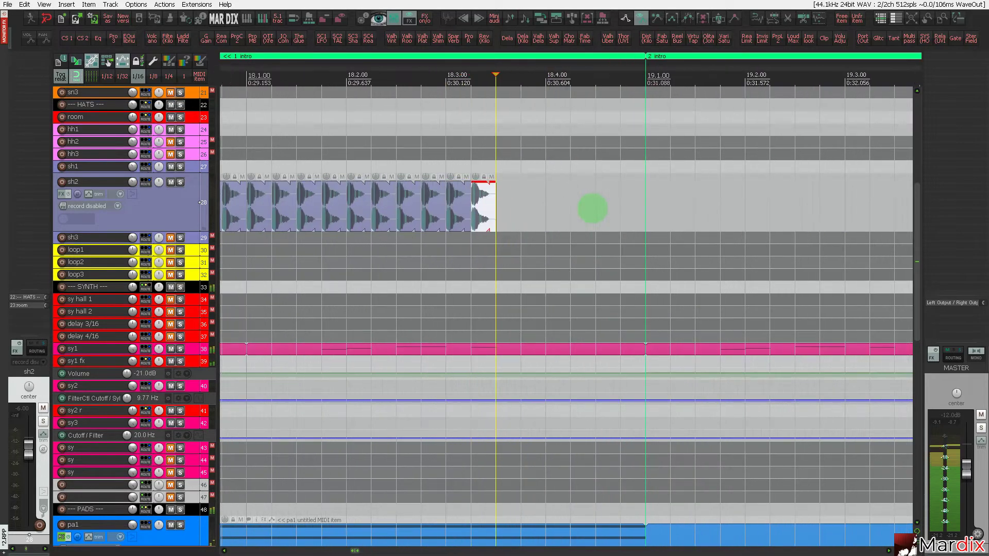
{"action": "key", "text": "ctrl+d"}
{"action": "key", "text": "ctrl+d"}
{"action": "key", "text": "ctrl+d"}
{"action": "key", "text": "ctrl+d"}
{"action": "key", "text": "ctrl+d"}
{"action": "key", "text": "ctrl+d"}
{"action": "scroll", "coordinate": [569, 209], "scroll_direction": "down", "scroll_amount": 5}
{"action": "scroll", "coordinate": [569, 208], "scroll_direction": "down", "scroll_amount": 5}
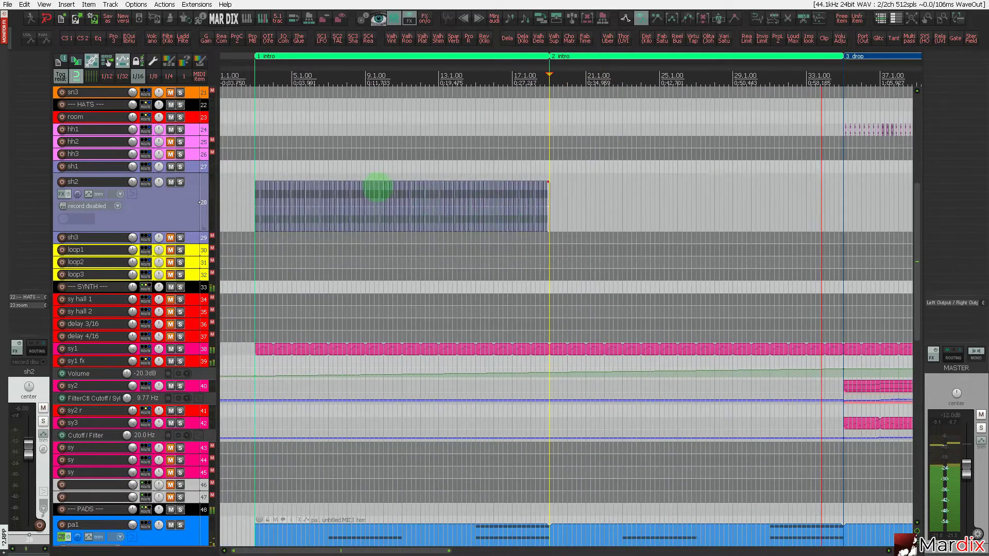
Play the shaker pattern from just before bar 3 and check the sh2 track's routing.
{"action": "left_click", "coordinate": [250, 75]}
{"action": "key", "text": "space"}
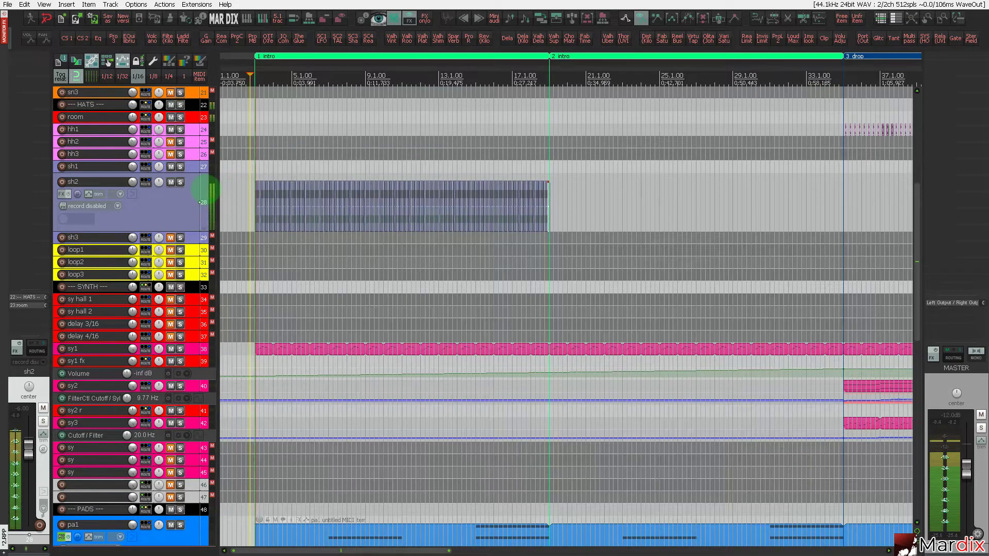
{"action": "left_click", "coordinate": [148, 184]}
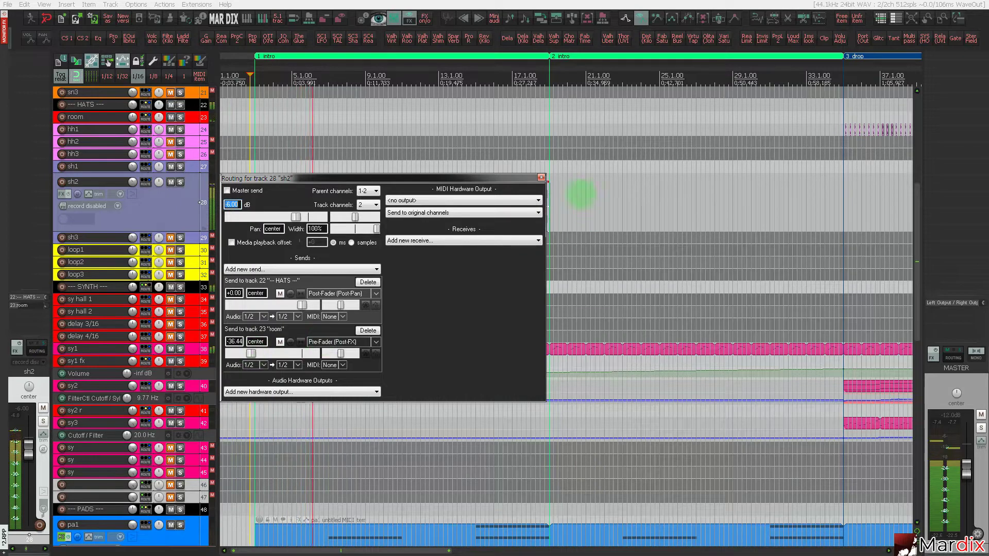
{"action": "left_click", "coordinate": [540, 177]}
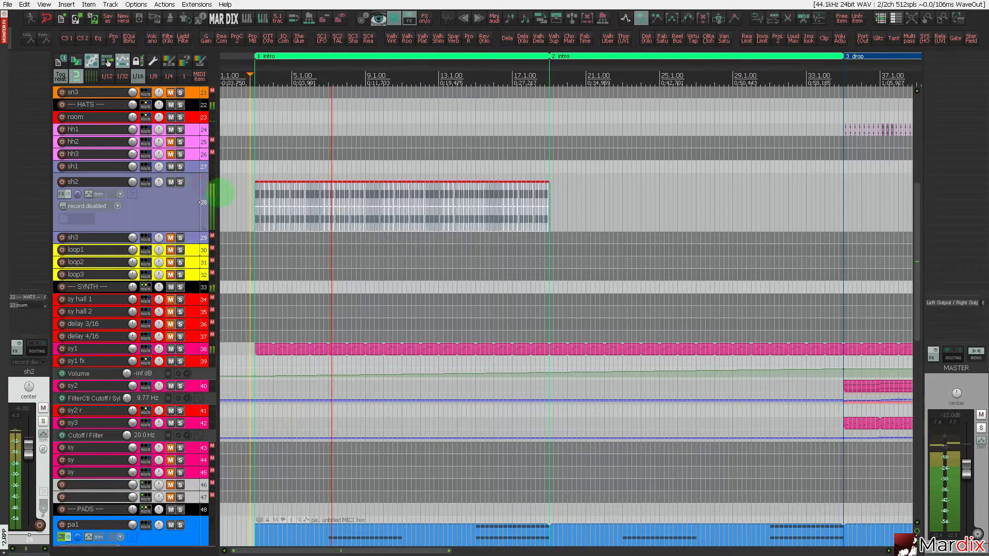
Select every fourth sh2 shaker item at offset 0 with the item selector and strongly lower those items' volume.
{"action": "scroll", "coordinate": [245, 194], "scroll_direction": "up", "scroll_amount": 4}
{"action": "scroll", "coordinate": [245, 194], "scroll_direction": "up", "scroll_amount": 5}
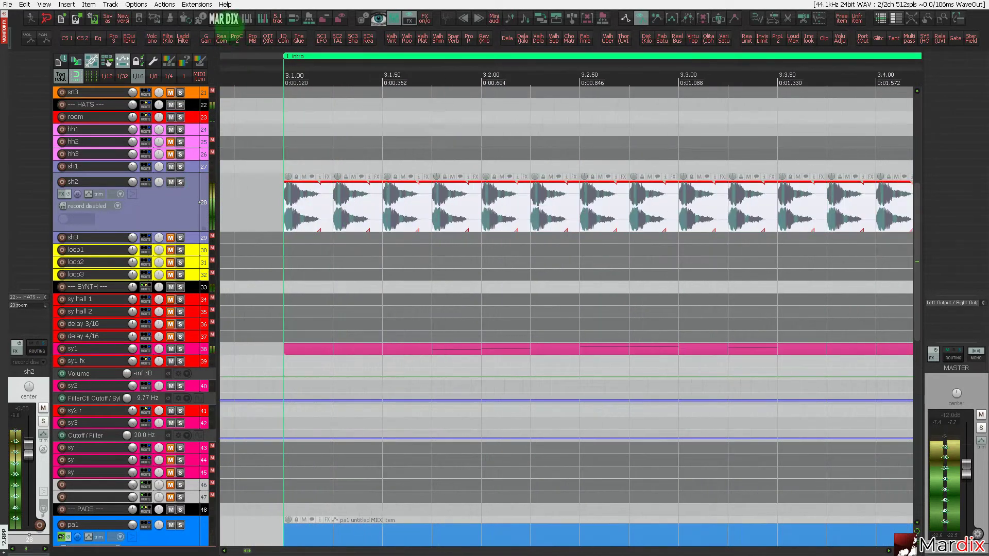
{"action": "left_click", "coordinate": [216, 19]}
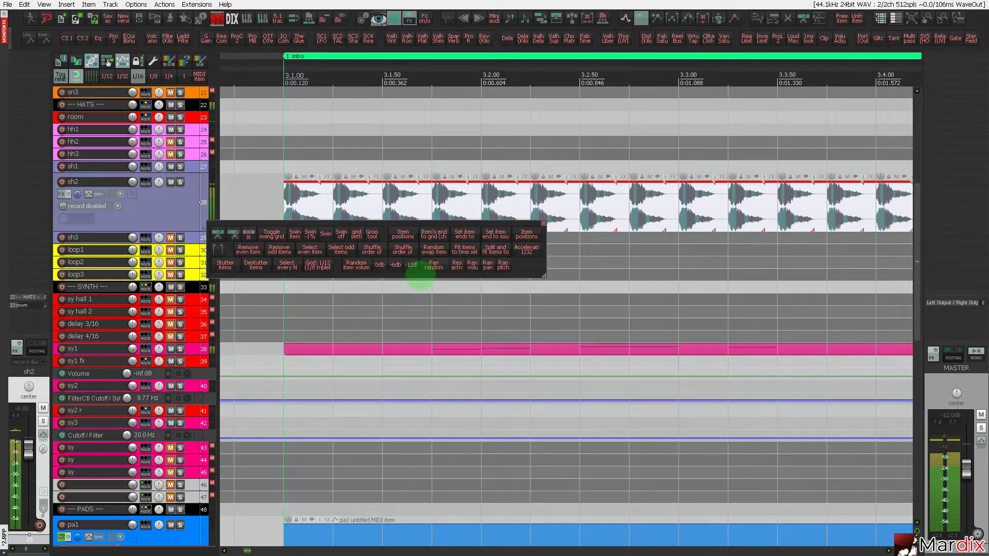
{"action": "left_click", "coordinate": [287, 265]}
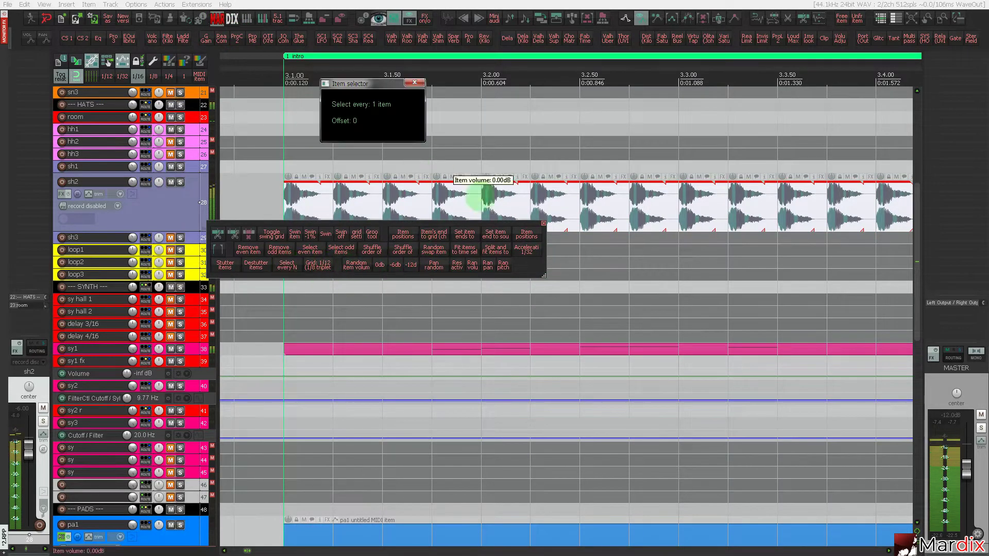
{"action": "left_click", "coordinate": [544, 223]}
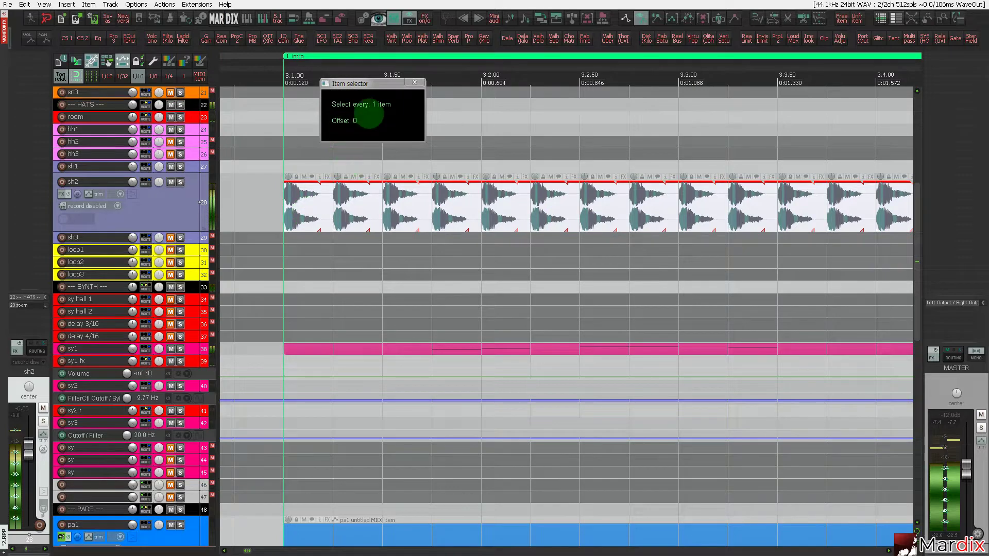
{"action": "scroll", "coordinate": [381, 104], "scroll_direction": "up", "scroll_amount": 3}
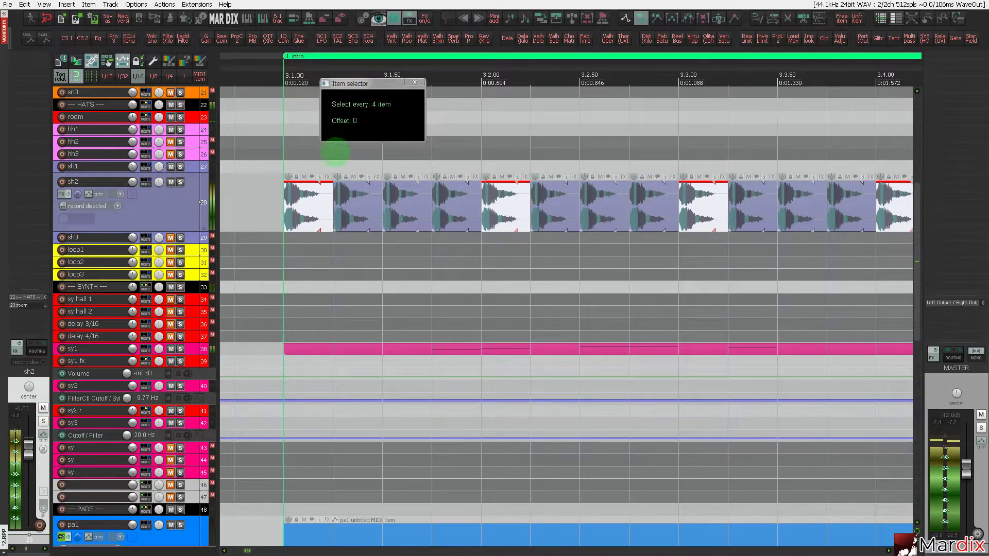
{"action": "left_click_drag", "start_coordinate": [287, 176], "coordinate": [300, 290]}
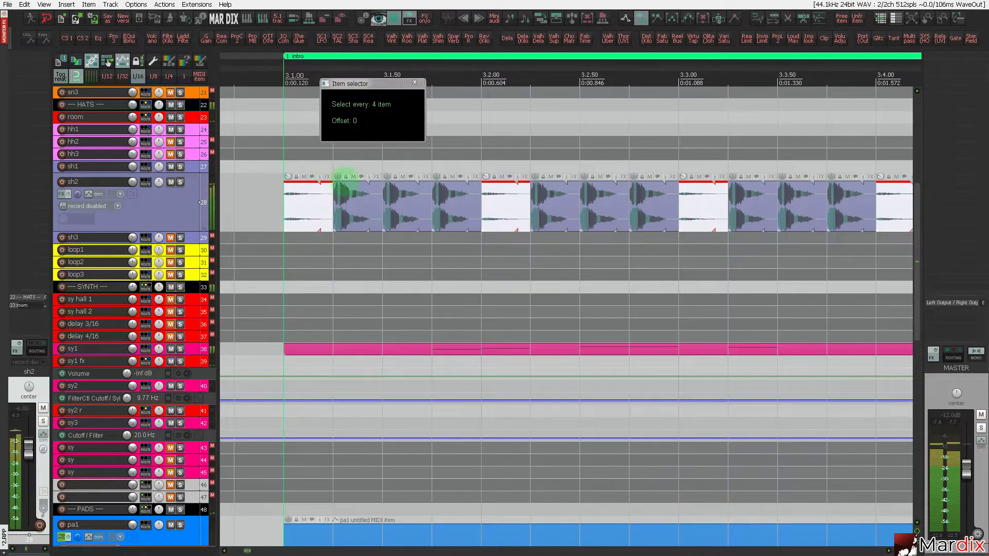
Lower every fourth shaker item at offset 1 to -3.80 dB and those at offset 3 to -26.50 dB.
{"action": "scroll", "coordinate": [357, 122], "scroll_direction": "up", "scroll_amount": 1}
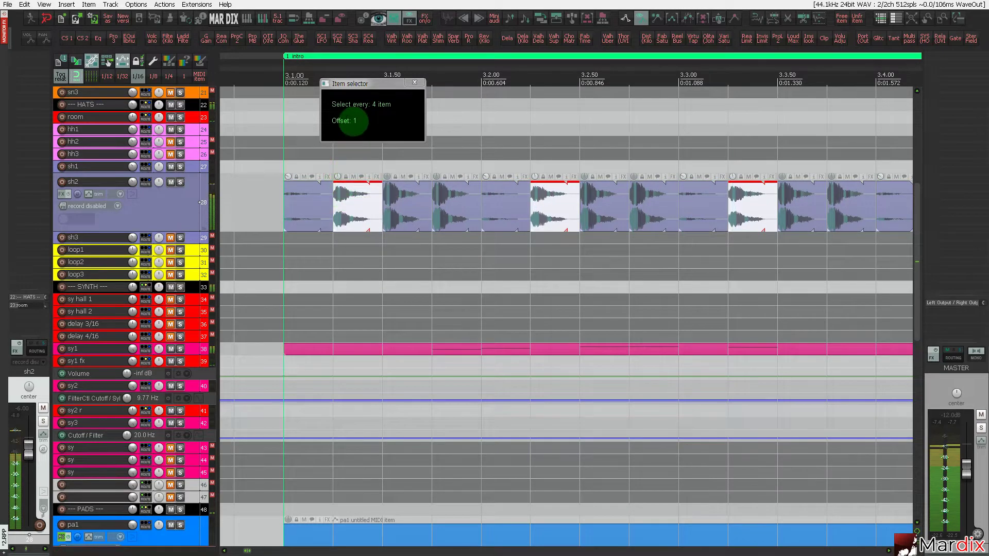
{"action": "scroll", "coordinate": [354, 121], "scroll_direction": "up", "scroll_amount": 2}
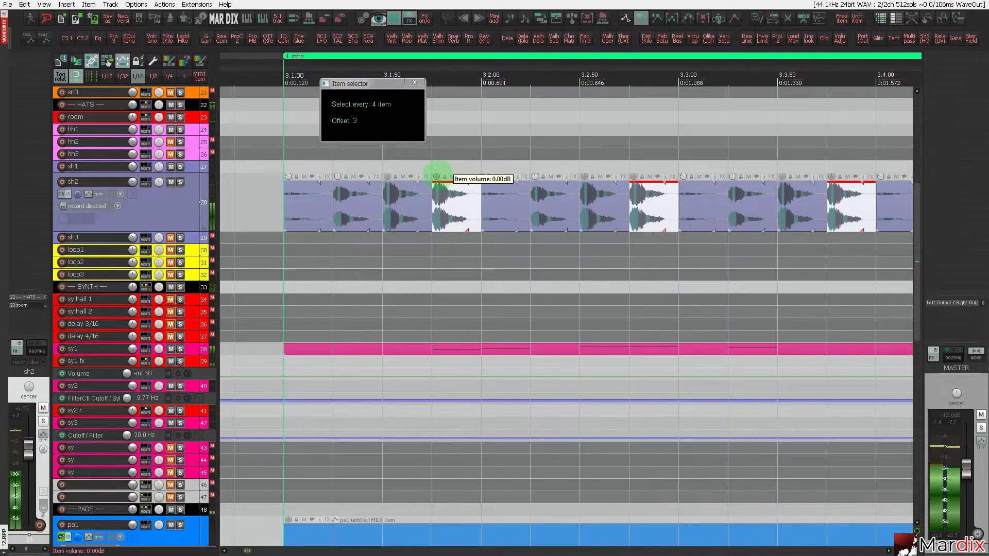
{"action": "left_click_drag", "start_coordinate": [437, 176], "coordinate": [444, 278]}
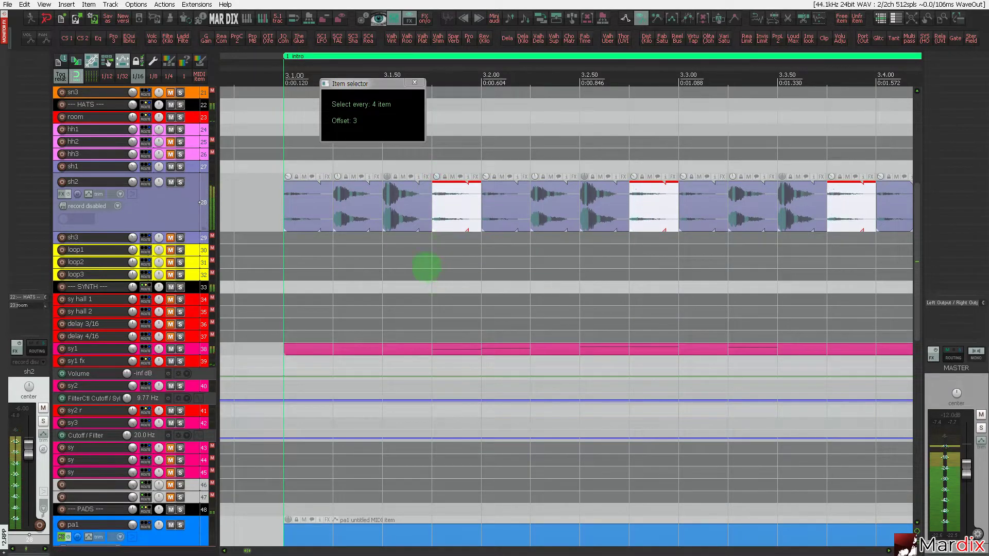
{"action": "scroll", "coordinate": [426, 266], "scroll_direction": "up", "scroll_amount": 3}
{"action": "key", "text": "space"}
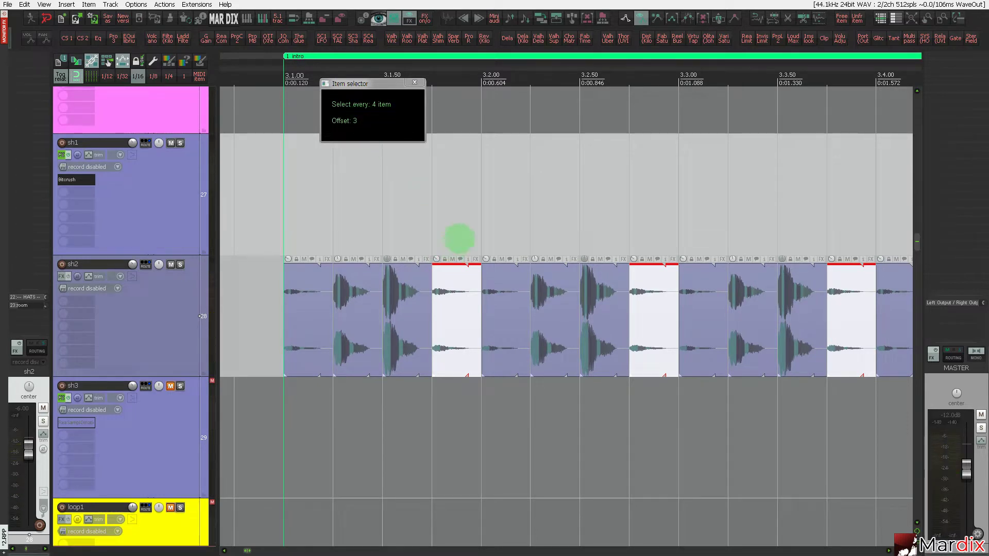
{"action": "key", "text": "space"}
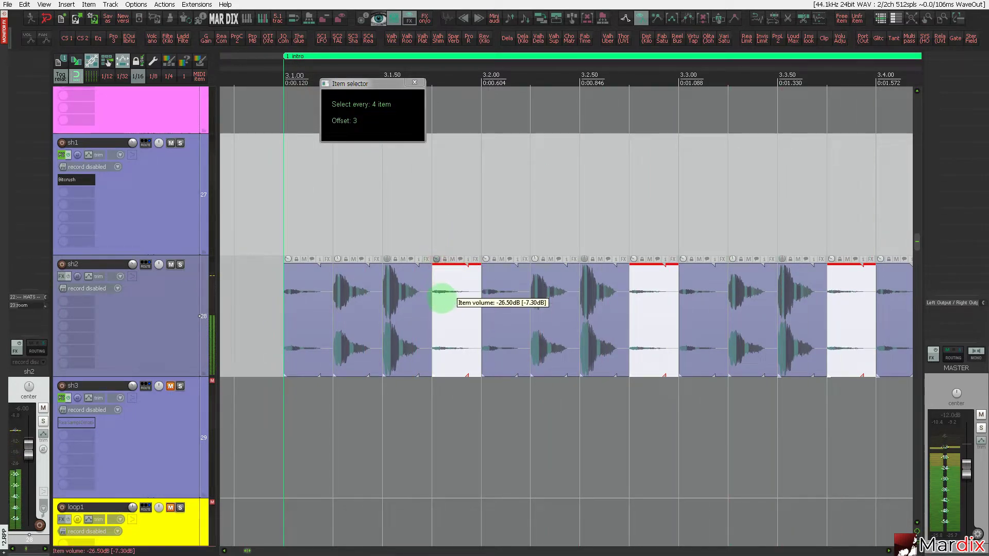
Select every fourth shaker item at offset 2 and lower those items' volume to -25.00 dB.
{"action": "scroll", "coordinate": [353, 124], "scroll_direction": "down", "scroll_amount": 1}
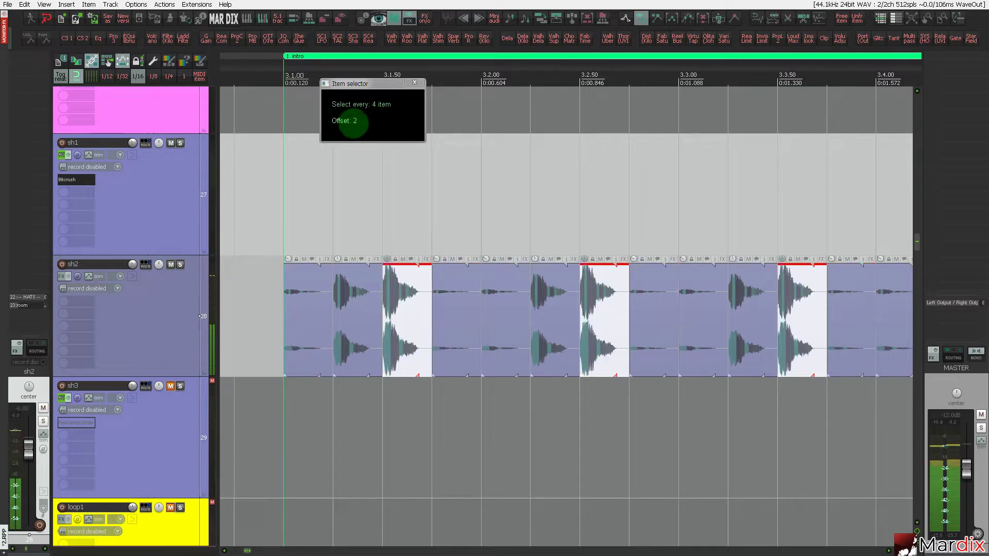
{"action": "left_click_drag", "start_coordinate": [388, 259], "coordinate": [396, 310]}
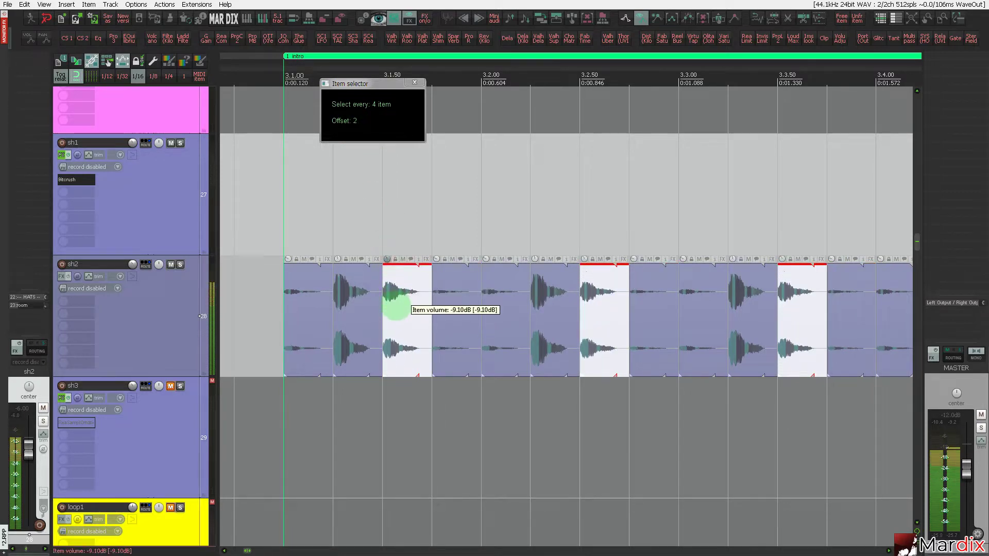
{"action": "left_click_drag", "start_coordinate": [390, 257], "coordinate": [399, 334]}
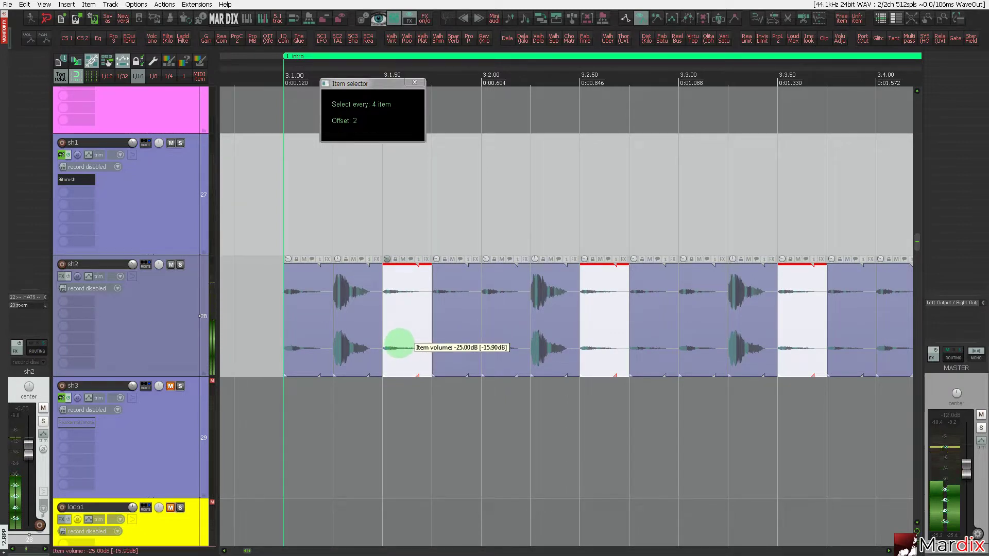
{"action": "left_click_drag", "start_coordinate": [399, 344], "coordinate": [399, 345]}
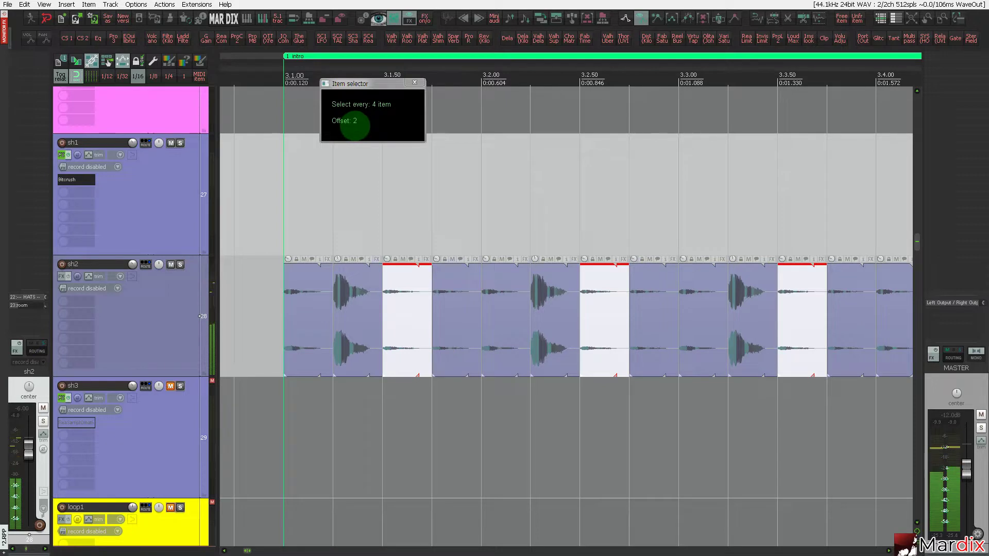
Select every fourth shaker item at offset 1 and reset the items at 3.1.25, 3.2.25 and 3.3.25 to 0.00 dB.
{"action": "left_click_drag", "start_coordinate": [355, 126], "coordinate": [355, 162]}
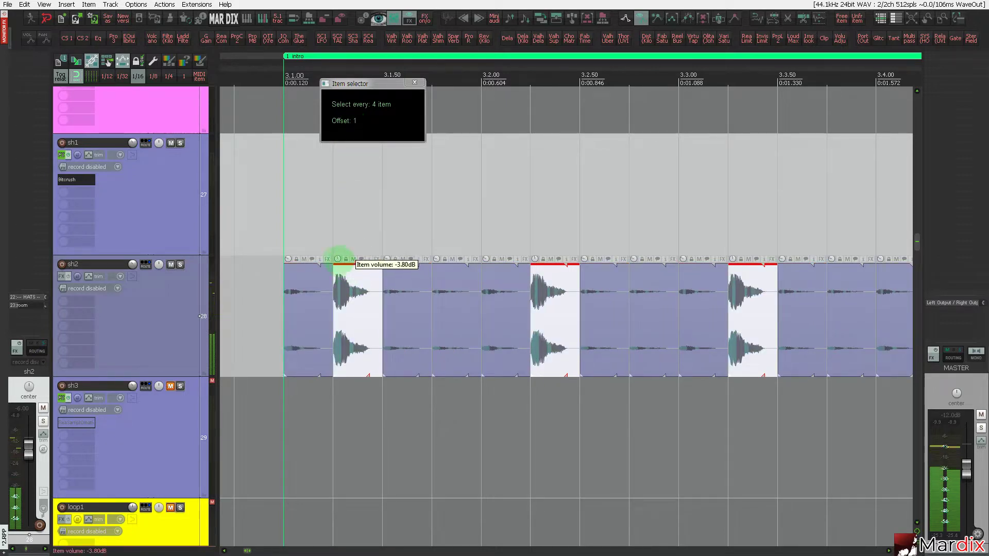
{"action": "double_click", "coordinate": [337, 259]}
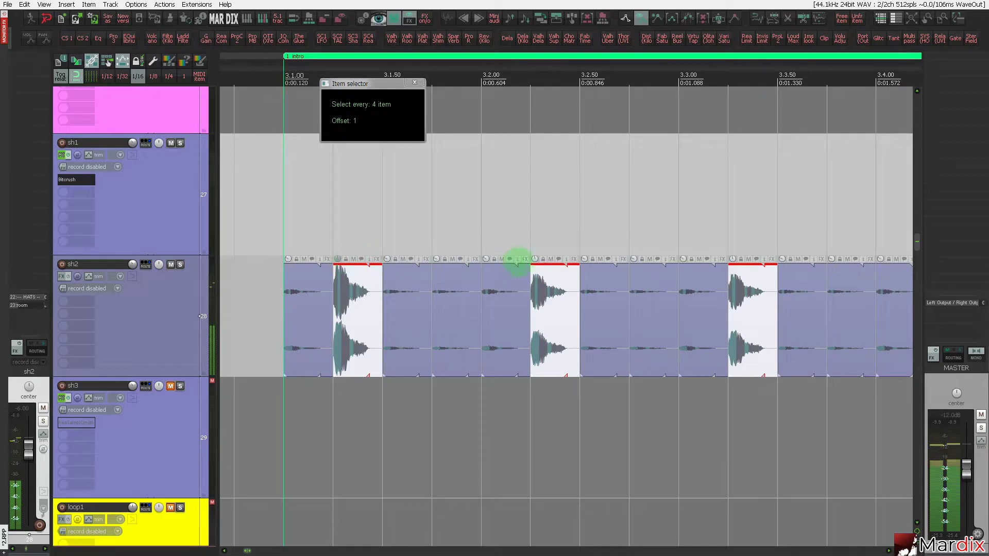
{"action": "scroll", "coordinate": [534, 256], "scroll_direction": "down", "scroll_amount": 5}
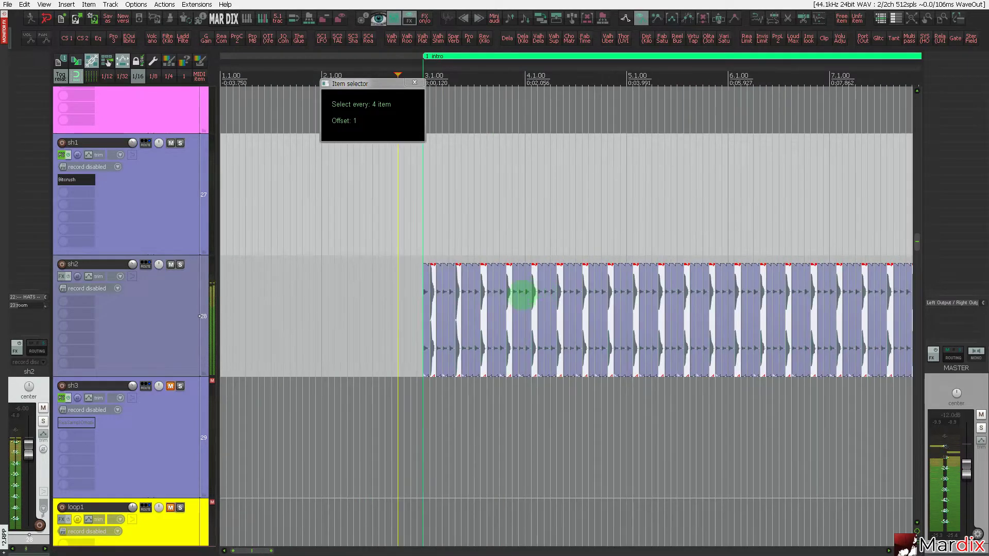
{"action": "left_click_drag", "start_coordinate": [360, 137], "coordinate": [354, 121]}
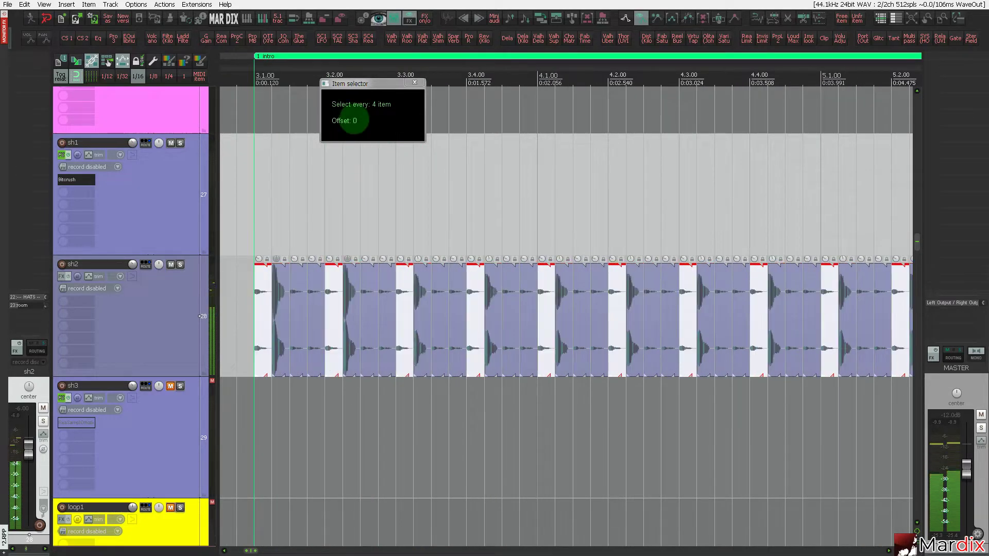
{"action": "scroll", "coordinate": [353, 120], "scroll_direction": "up", "scroll_amount": 1}
{"action": "scroll", "coordinate": [420, 250], "scroll_direction": "up", "scroll_amount": 5}
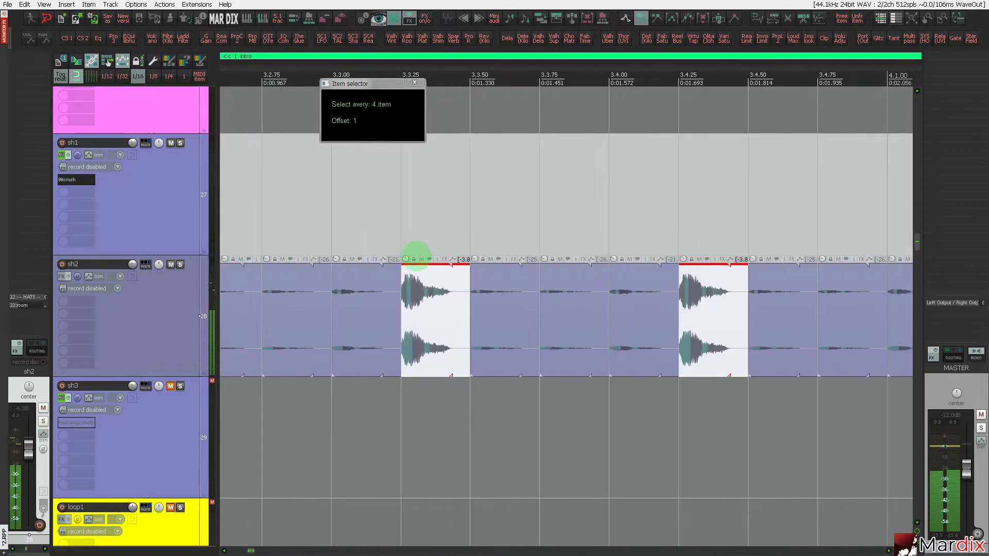
{"action": "scroll", "coordinate": [406, 251], "scroll_direction": "down", "scroll_amount": 3}
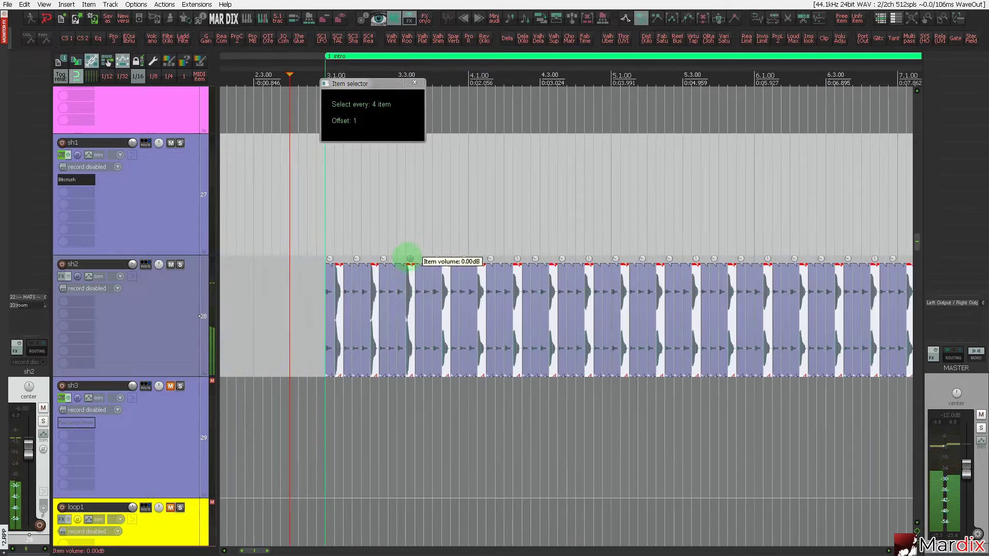
Close the item selector, then select all shaker items on sh2 and reset their volume to 0 dB.
{"action": "scroll", "coordinate": [343, 270], "scroll_direction": "down", "scroll_amount": 2}
{"action": "scroll", "coordinate": [345, 273], "scroll_direction": "up", "scroll_amount": 1}
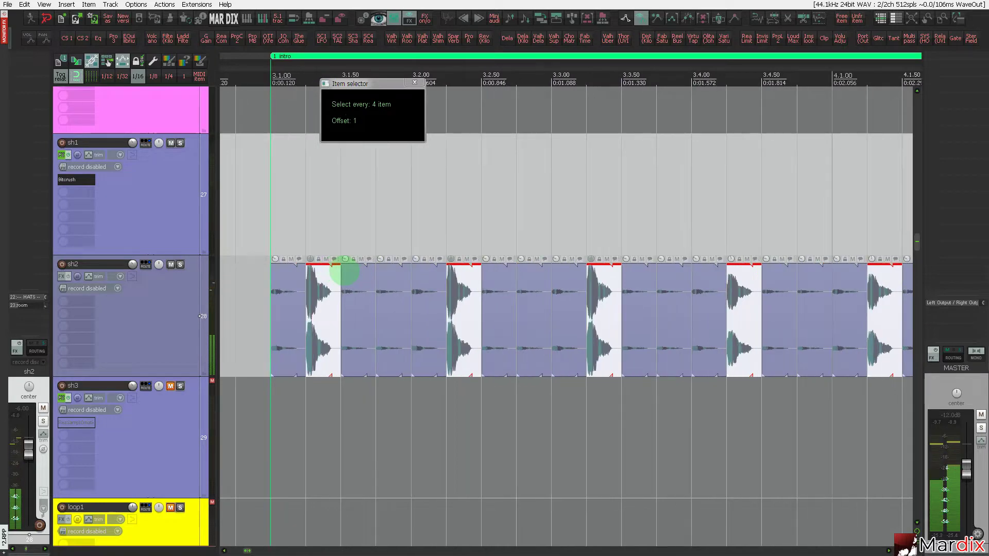
{"action": "scroll", "coordinate": [346, 273], "scroll_direction": "down", "scroll_amount": 2}
{"action": "double_click", "coordinate": [189, 280]}
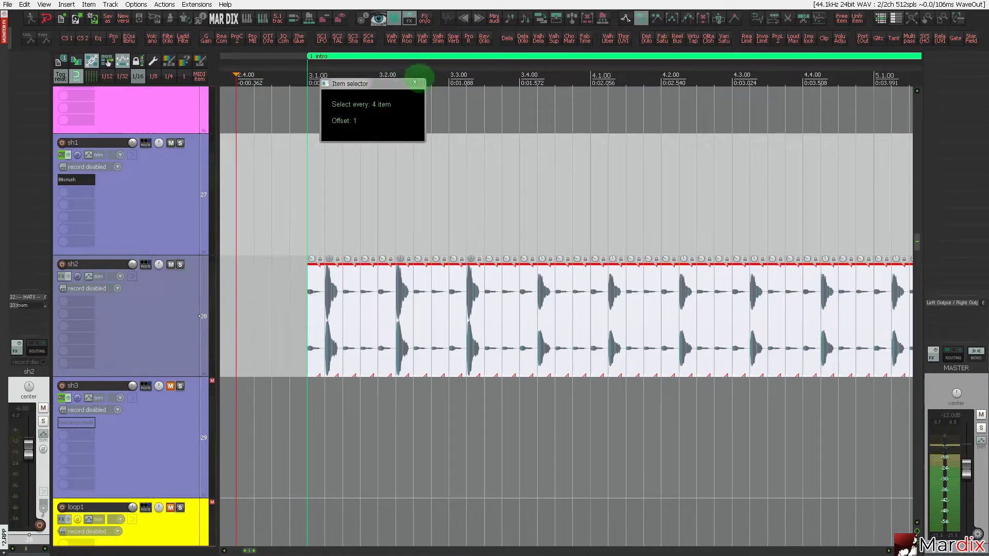
{"action": "left_click", "coordinate": [415, 83]}
{"action": "left_click", "coordinate": [217, 19]}
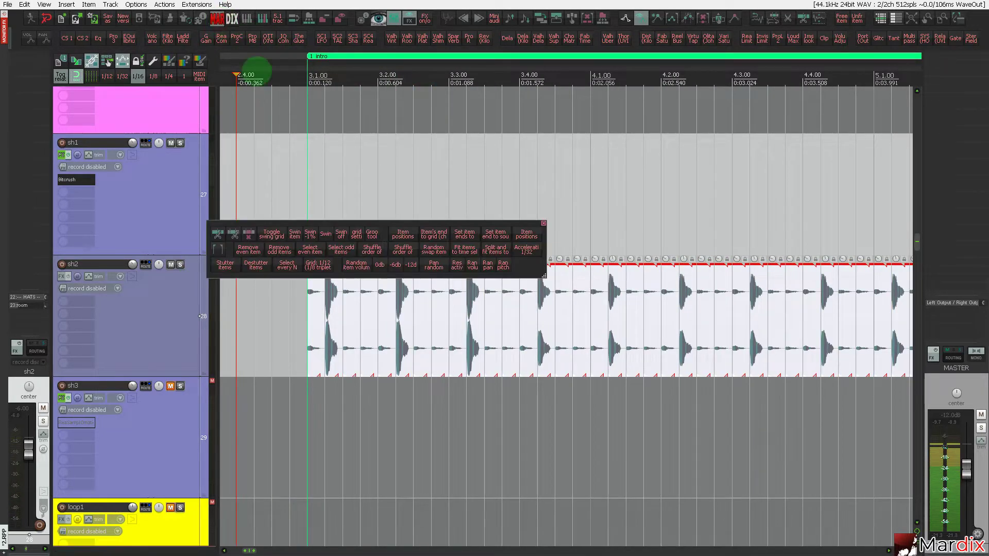
{"action": "left_click", "coordinate": [379, 265]}
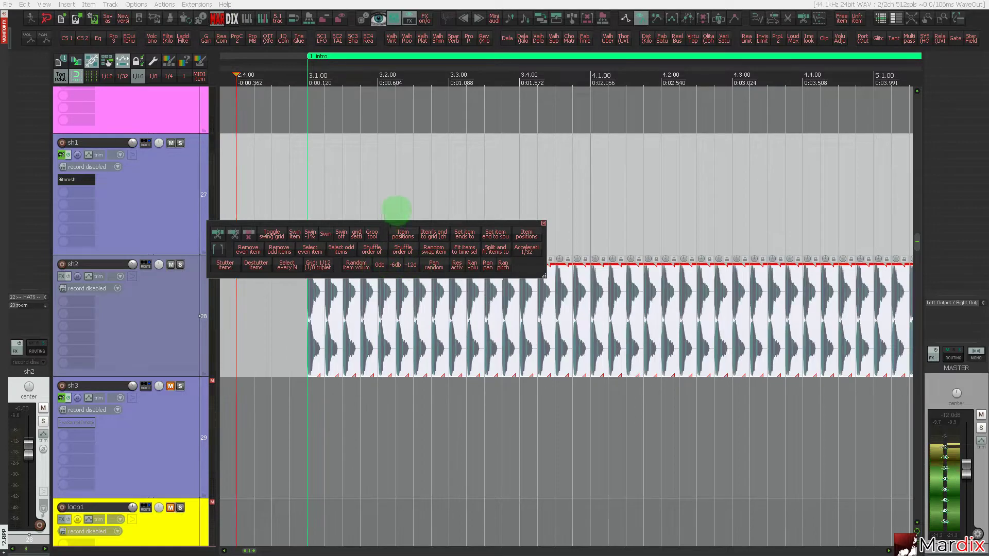
Set a time selection from 3.1.00 to 4.1.00, select the sh2 shaker items inside it and randomize their volumes.
{"action": "scroll", "coordinate": [410, 192], "scroll_direction": "down", "scroll_amount": 3}
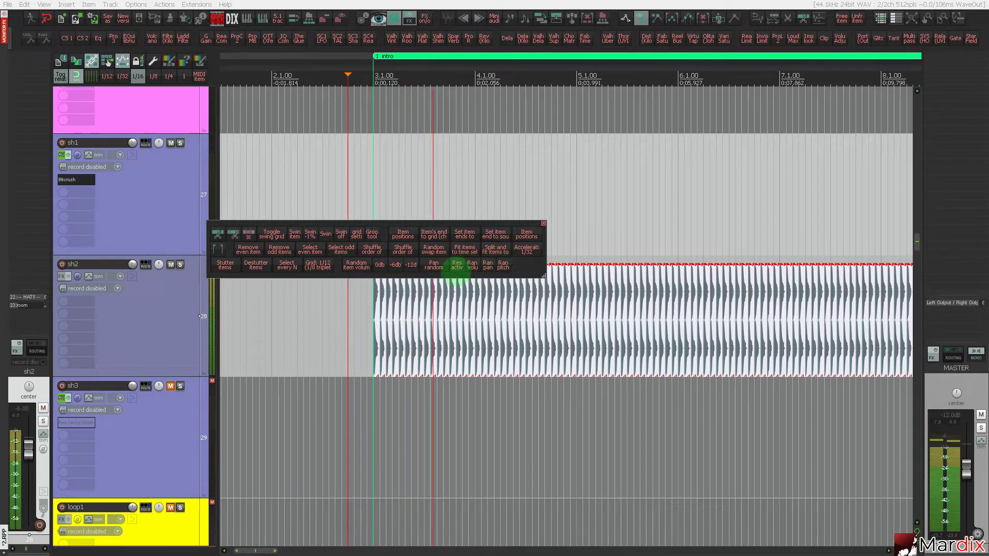
{"action": "left_click_drag", "start_coordinate": [532, 260], "coordinate": [558, 206]}
{"action": "scroll", "coordinate": [410, 282], "scroll_direction": "up", "scroll_amount": 3}
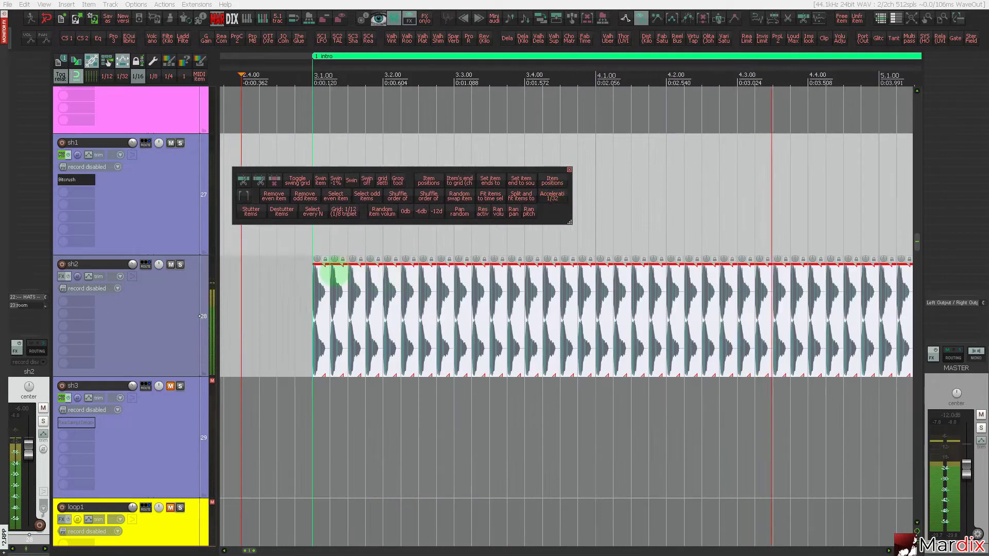
{"action": "left_click", "coordinate": [322, 278]}
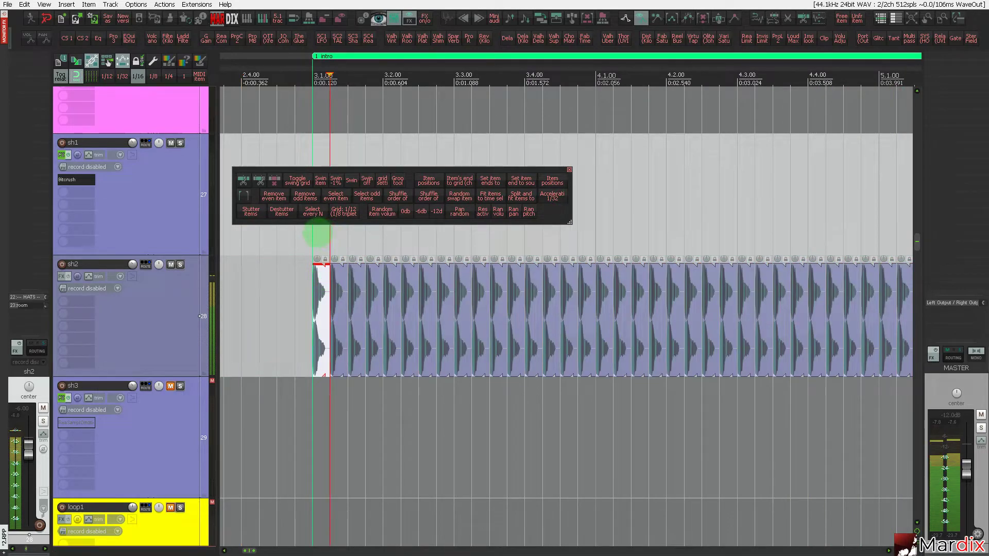
{"action": "left_click_drag", "start_coordinate": [317, 235], "coordinate": [592, 254]}
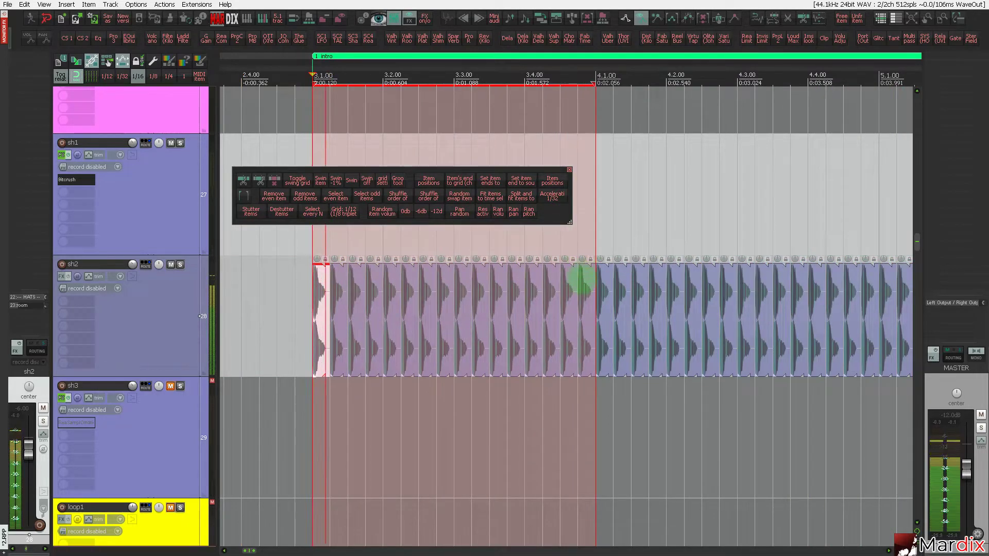
{"action": "left_click", "coordinate": [582, 279]}
{"action": "left_click", "coordinate": [329, 283], "text": "shift"}
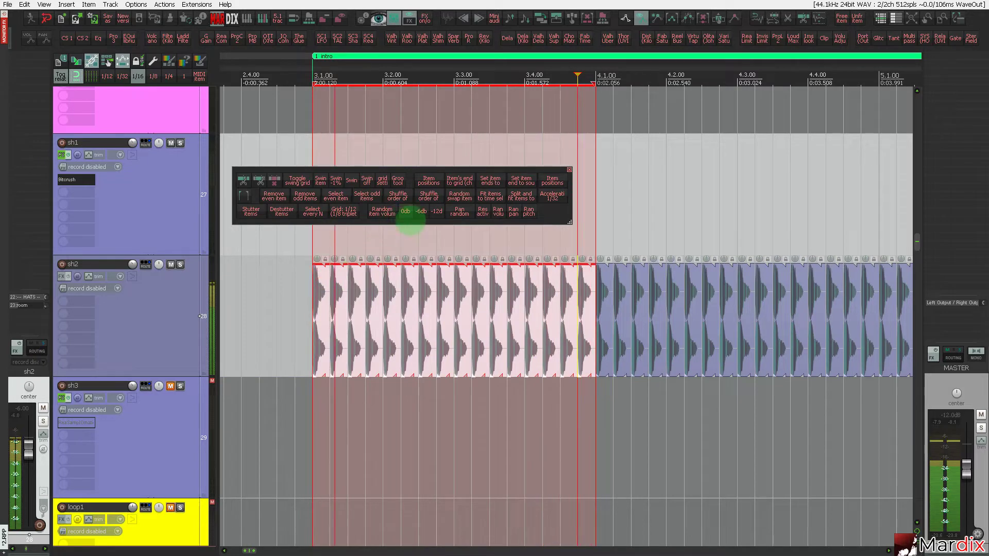
{"action": "left_click", "coordinate": [382, 211]}
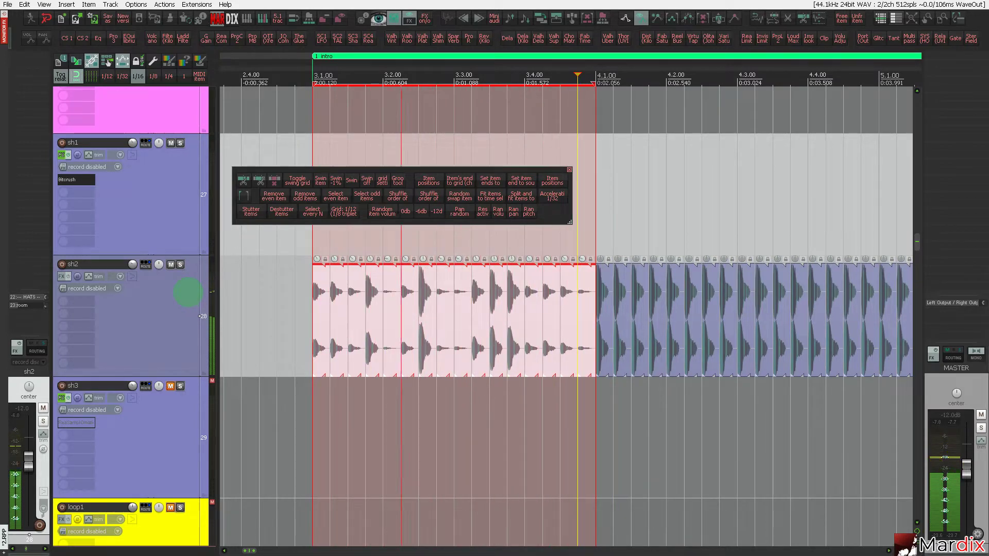
Delete all sh2 shaker items from 4.1.00 to the end of the intro at 19.1.00.
{"action": "double_click", "coordinate": [204, 288]}
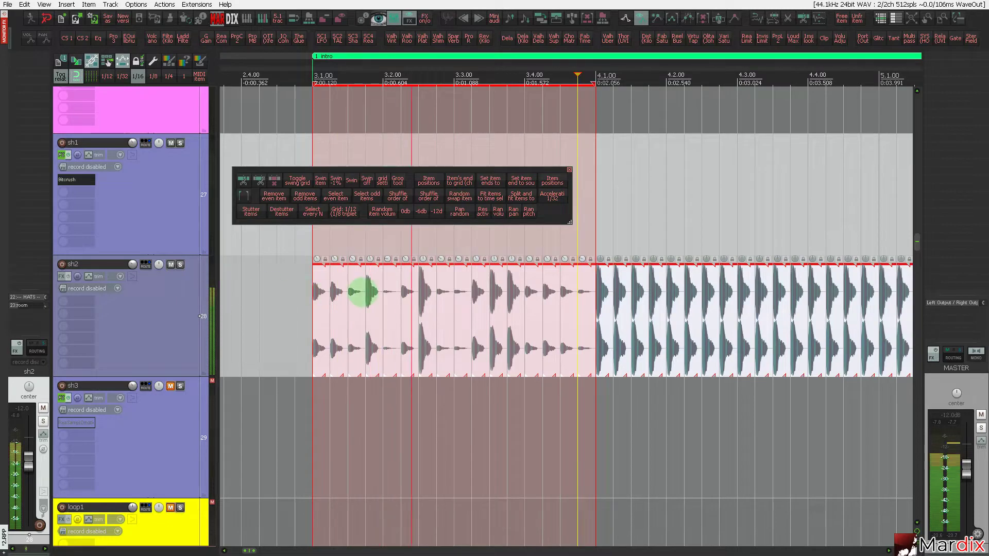
{"action": "left_click", "coordinate": [608, 295]}
{"action": "scroll", "coordinate": [607, 295], "scroll_direction": "down", "scroll_amount": 7}
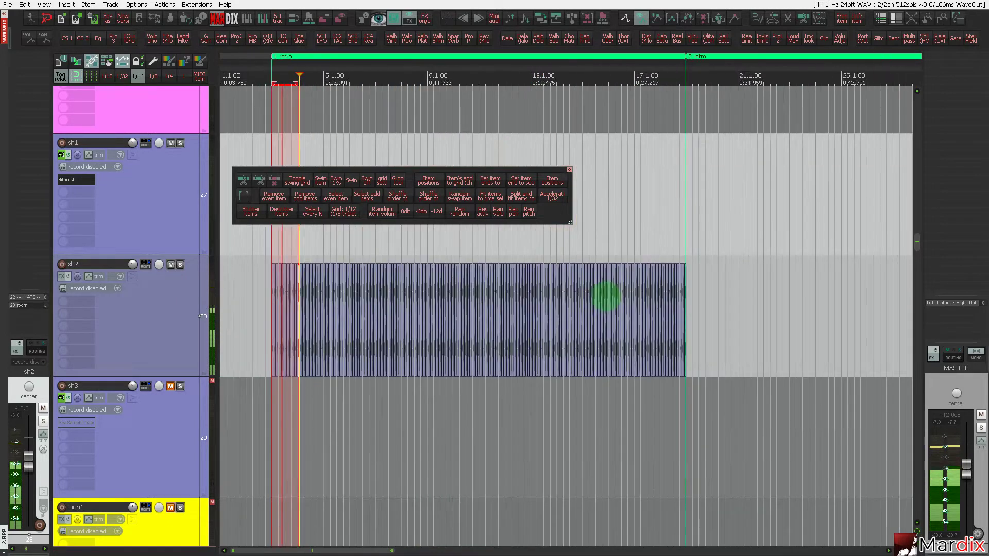
{"action": "scroll", "coordinate": [659, 300], "scroll_direction": "up", "scroll_amount": 4}
{"action": "scroll", "coordinate": [806, 282], "scroll_direction": "up", "scroll_amount": 3}
{"action": "left_click_drag", "start_coordinate": [804, 284], "coordinate": [802, 287]}
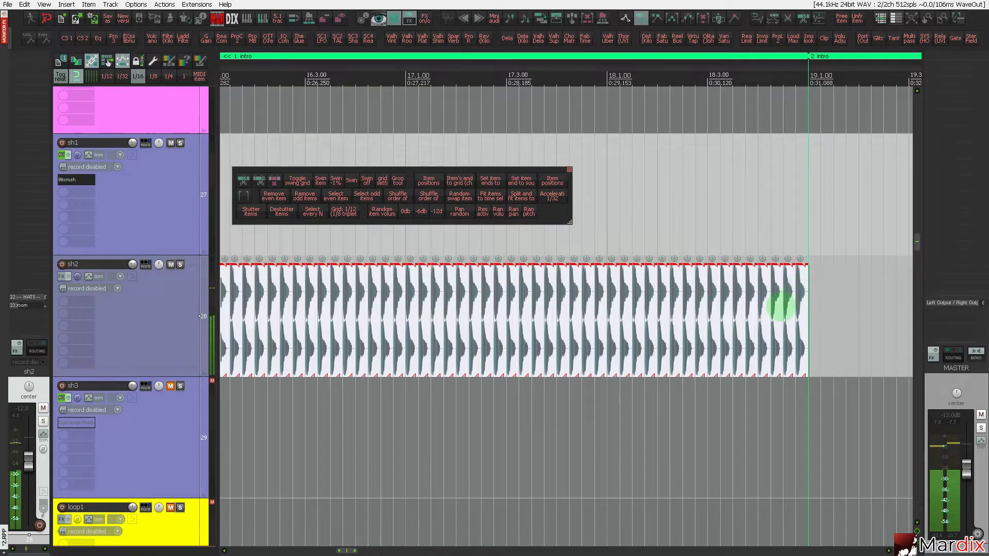
{"action": "key", "text": "Delete"}
Select the remaining one-bar shaker items on sh2 and randomize their item volumes several times to try different accents.
{"action": "scroll", "coordinate": [781, 307], "scroll_direction": "down", "scroll_amount": 7}
{"action": "scroll", "coordinate": [248, 278], "scroll_direction": "up", "scroll_amount": 8}
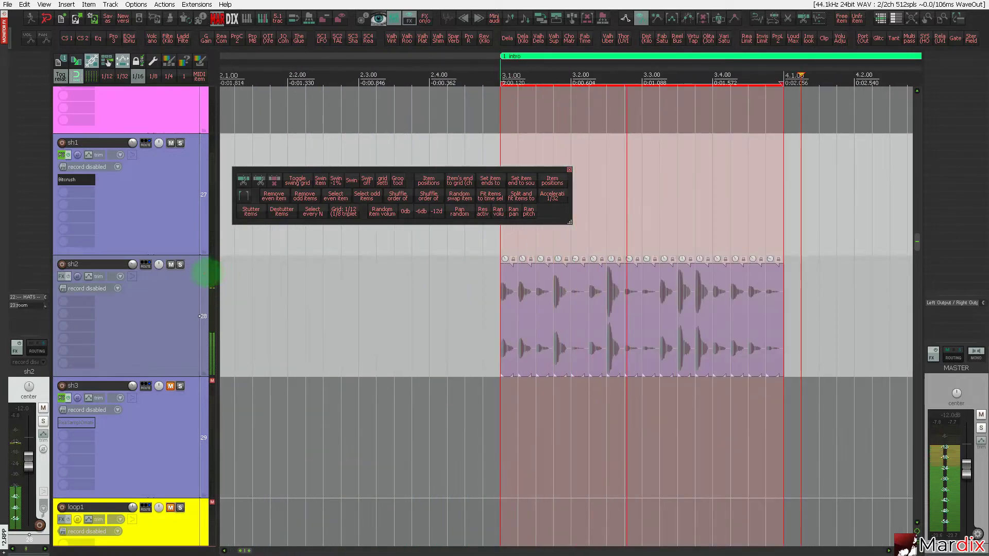
{"action": "left_click", "coordinate": [205, 273]}
{"action": "left_click_drag", "start_coordinate": [563, 218], "coordinate": [841, 220]}
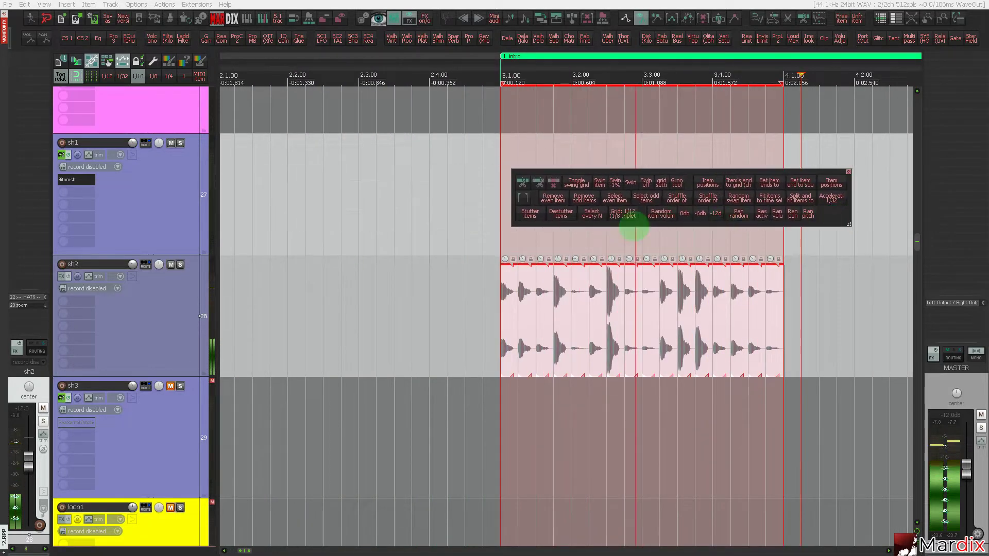
{"action": "left_click", "coordinate": [662, 214]}
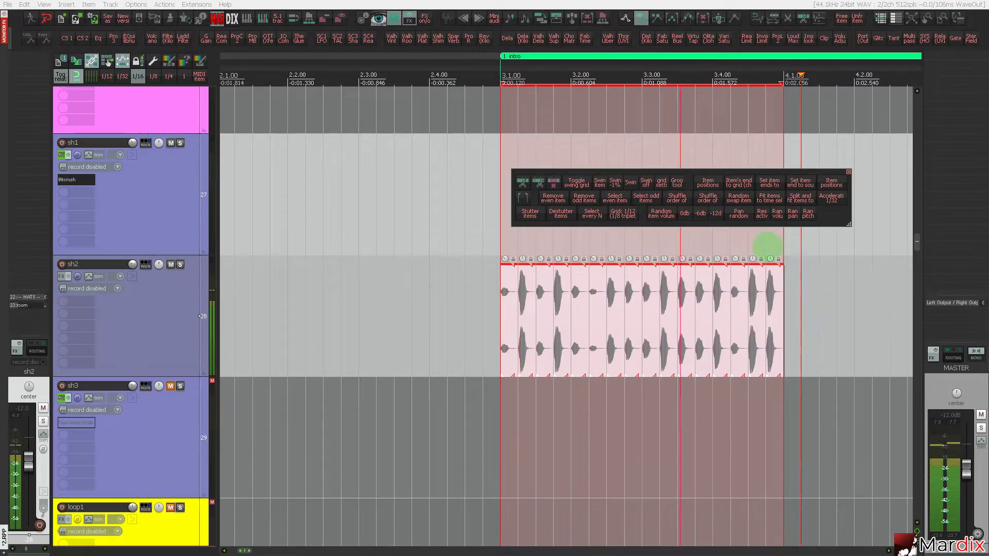
{"action": "scroll", "coordinate": [783, 253], "scroll_direction": "up", "scroll_amount": 2}
{"action": "scroll", "coordinate": [721, 239], "scroll_direction": "down", "scroll_amount": 1}
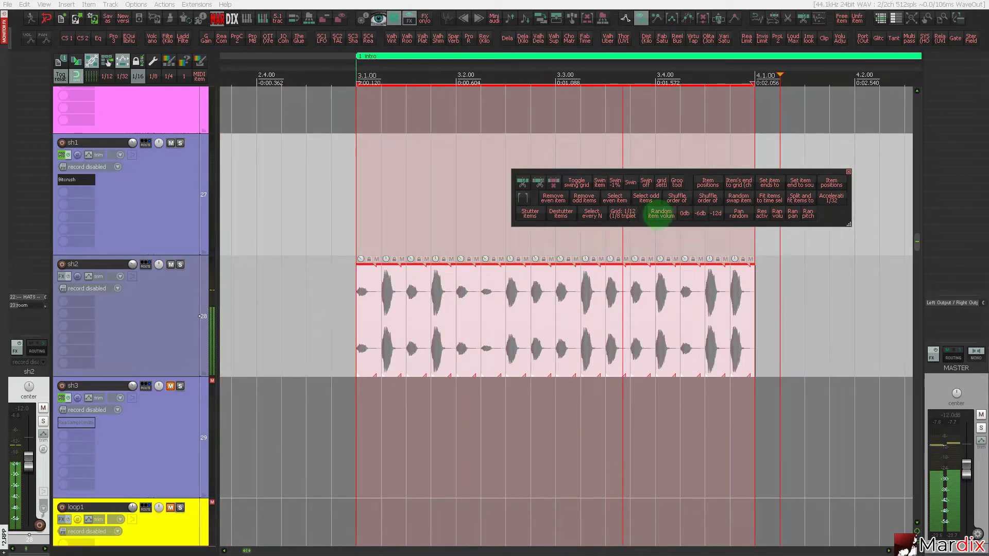
{"action": "left_click", "coordinate": [660, 215]}
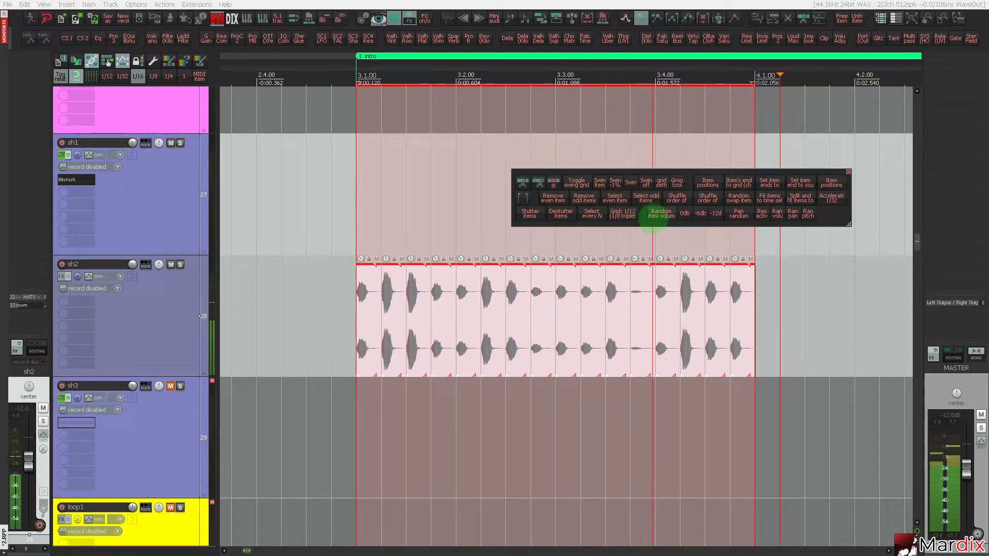
{"action": "left_click", "coordinate": [659, 215]}
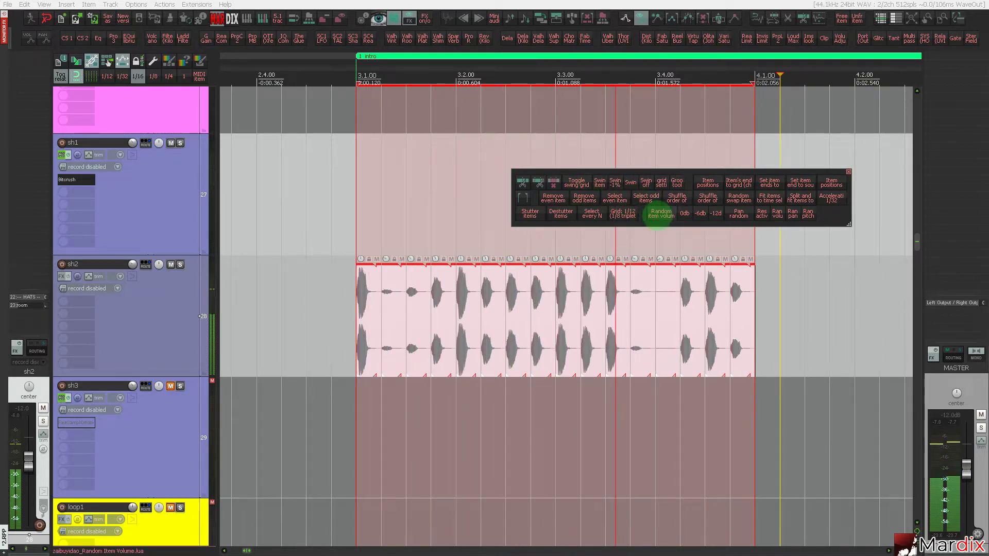
{"action": "left_click", "coordinate": [659, 215]}
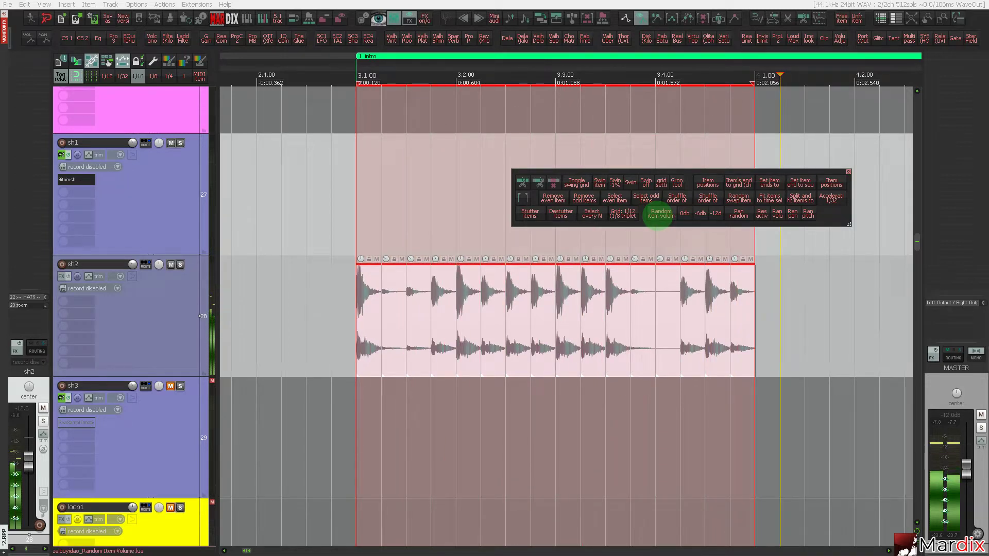
Enable a 10 % swing on the 1/16 grid with the selected shaker items adjusted to follow it.
{"action": "left_click", "coordinate": [429, 76]}
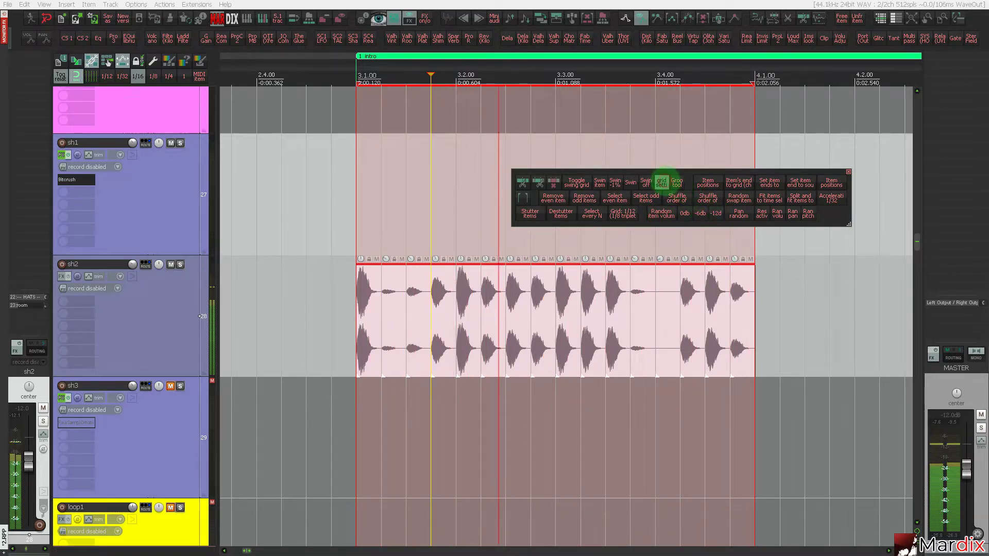
{"action": "left_click", "coordinate": [661, 182]}
{"action": "left_click", "coordinate": [187, 245]}
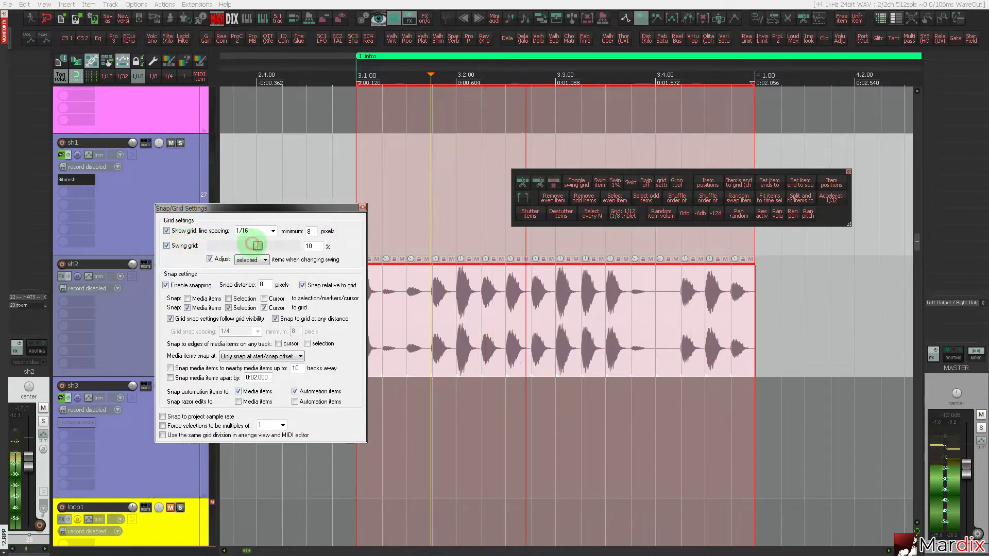
{"action": "left_click_drag", "start_coordinate": [258, 245], "coordinate": [258, 246]}
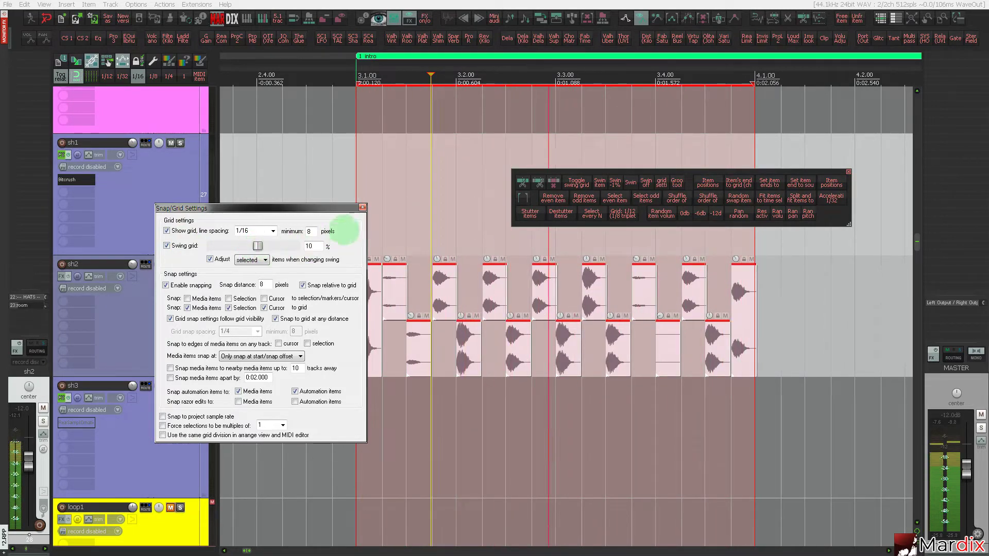
{"action": "left_click", "coordinate": [363, 208]}
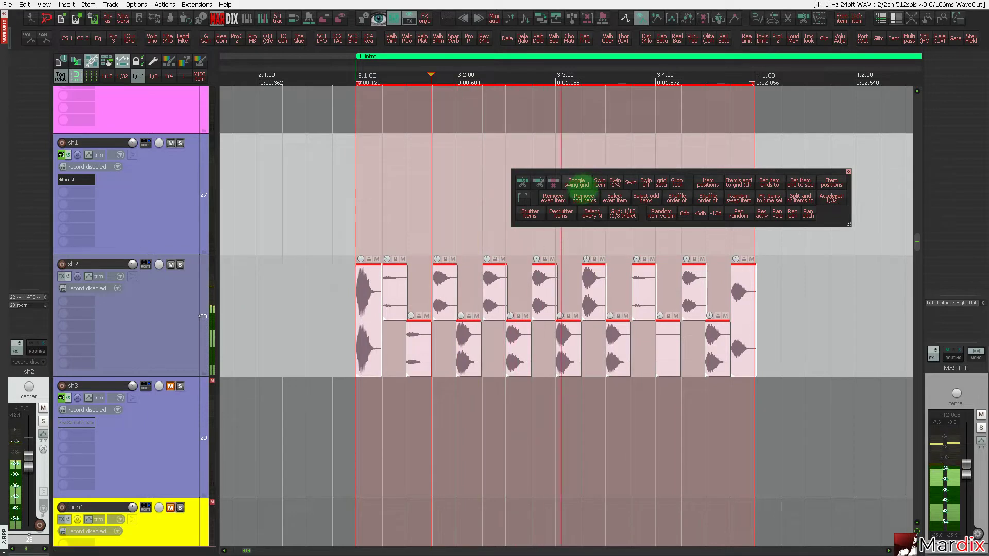
Fit the ends of the swung shaker items to the grid and turn the swing grid off.
{"action": "left_click", "coordinate": [737, 182]}
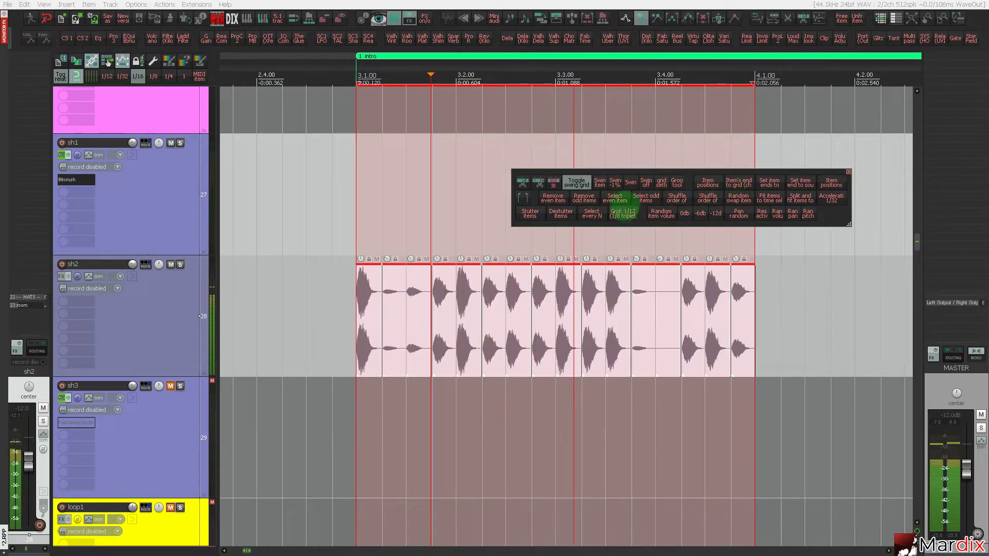
{"action": "left_click", "coordinate": [578, 185]}
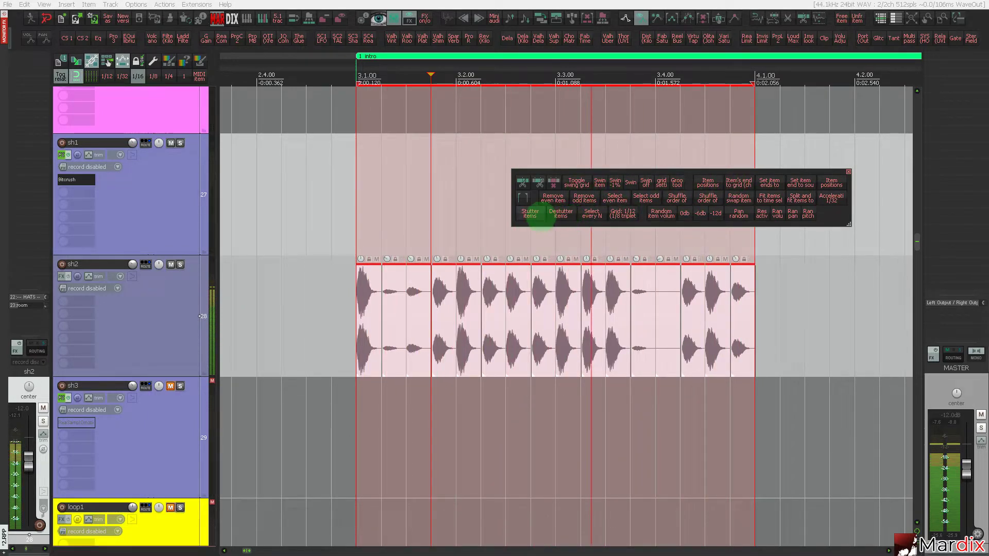
{"action": "left_click", "coordinate": [217, 19]}
{"action": "left_click_drag", "start_coordinate": [517, 71], "coordinate": [442, 64]}
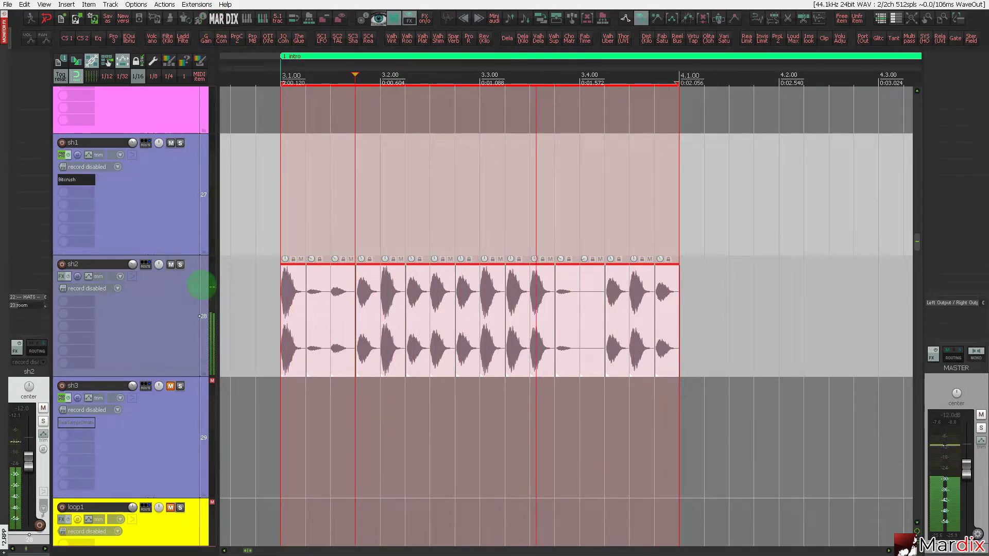
Switch the selected sh2 items to a different shaker sound with a shorter decay.
{"action": "scroll", "coordinate": [201, 286], "scroll_direction": "up", "scroll_amount": 2}
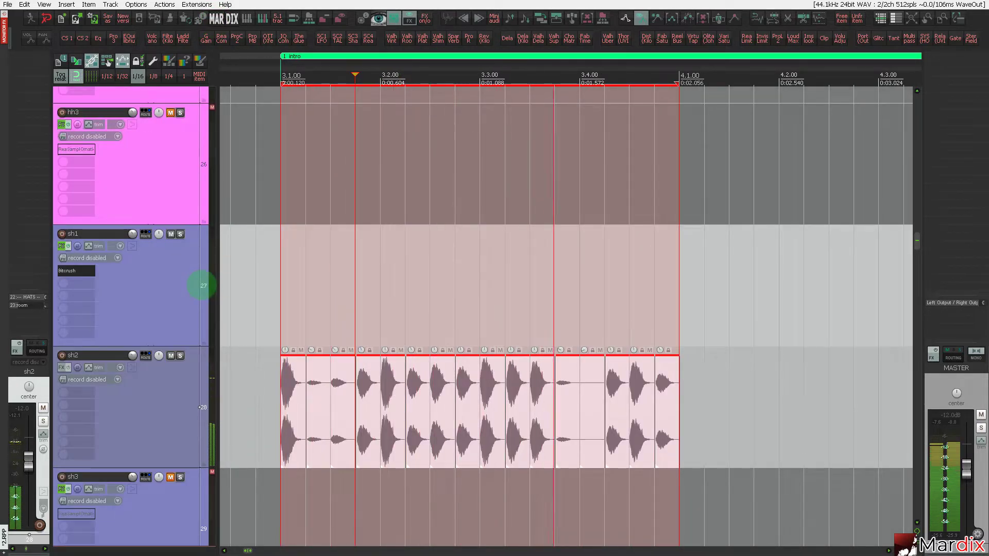
{"action": "scroll", "coordinate": [203, 285], "scroll_direction": "down", "scroll_amount": 2}
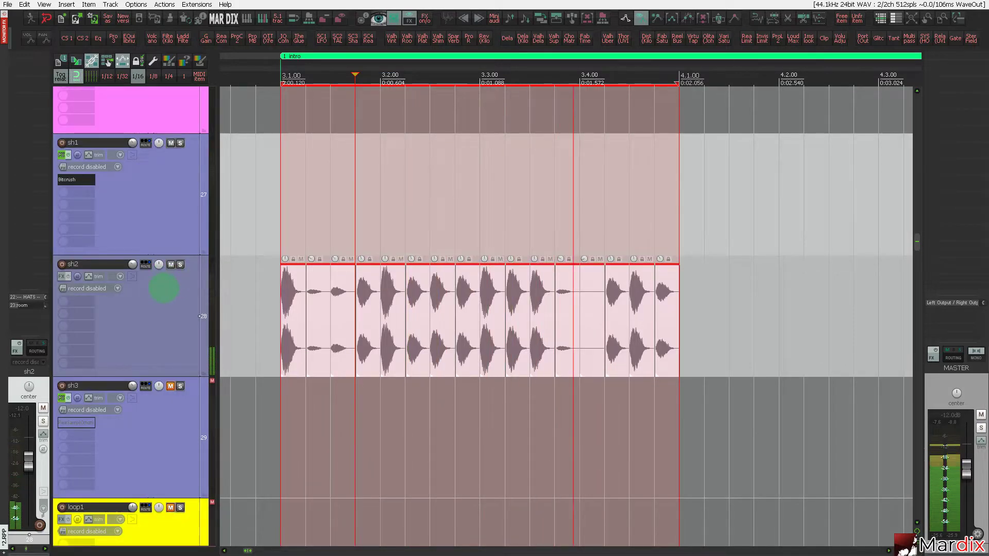
{"action": "key", "text": "t"}
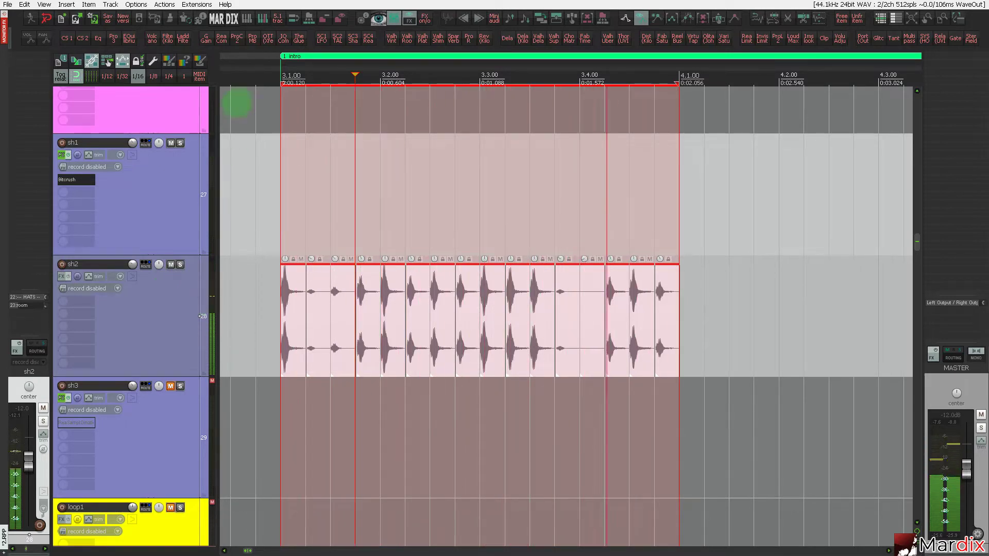
Randomize the volumes of the new short-decay shaker items four times to find another accent pattern.
{"action": "left_click", "coordinate": [216, 19]}
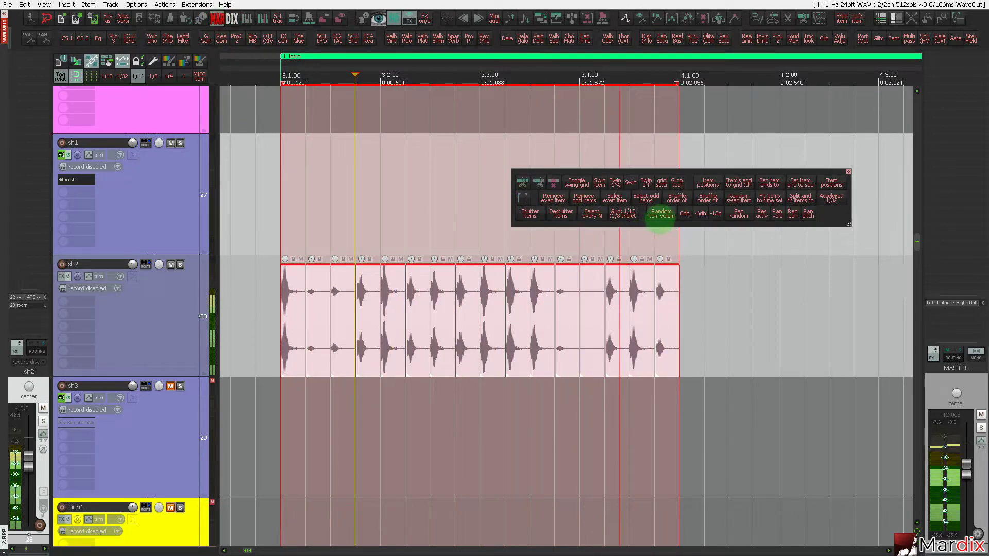
{"action": "left_click", "coordinate": [660, 215]}
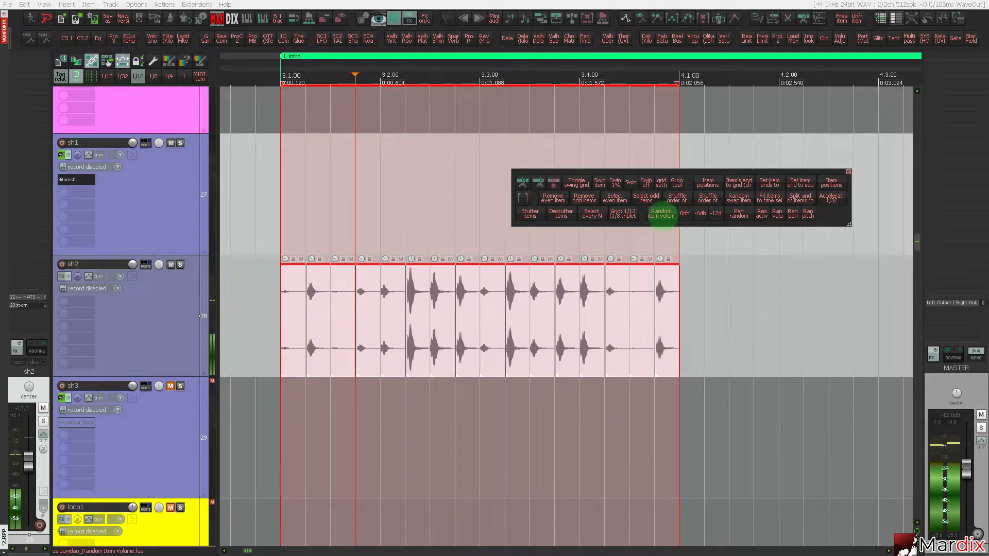
{"action": "left_click", "coordinate": [661, 215]}
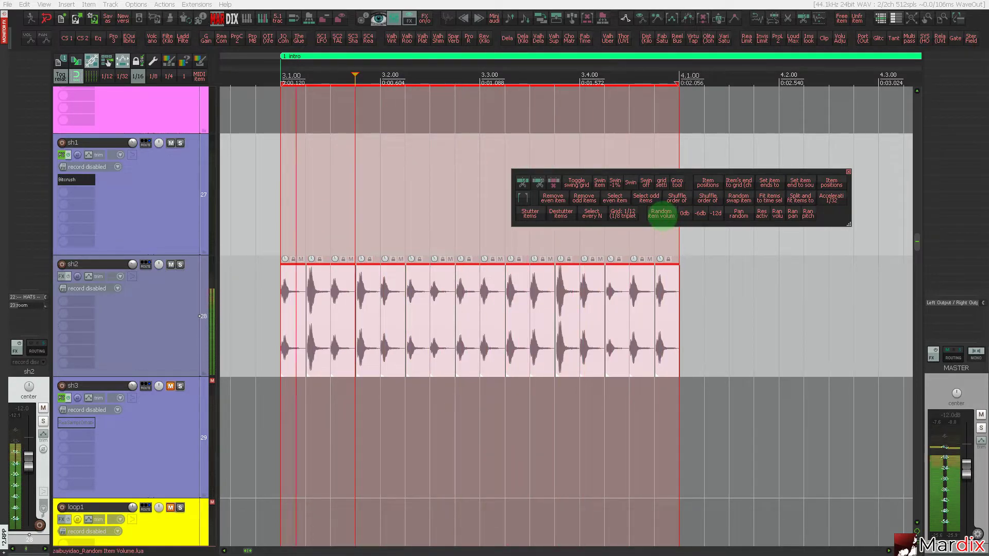
{"action": "left_click", "coordinate": [661, 215]}
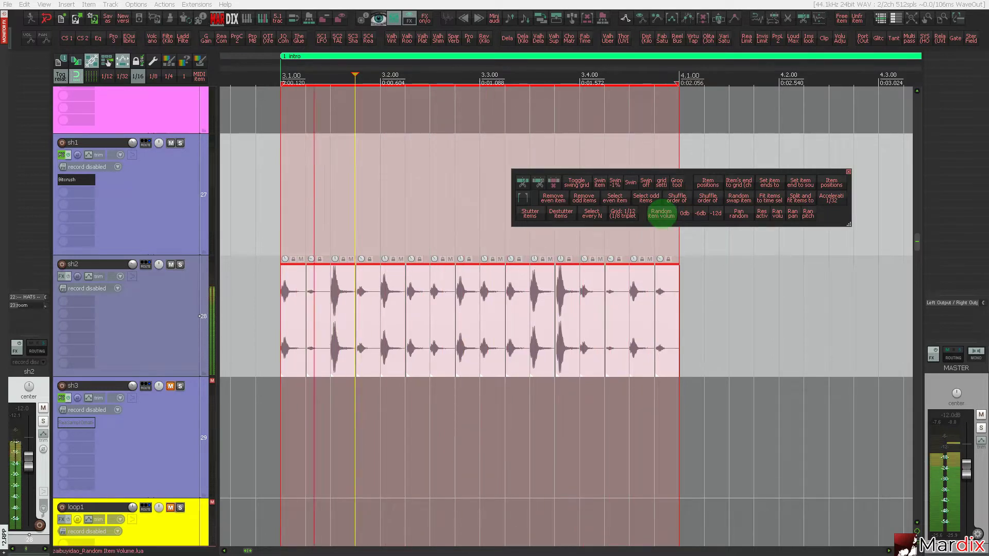
{"action": "left_click", "coordinate": [661, 215]}
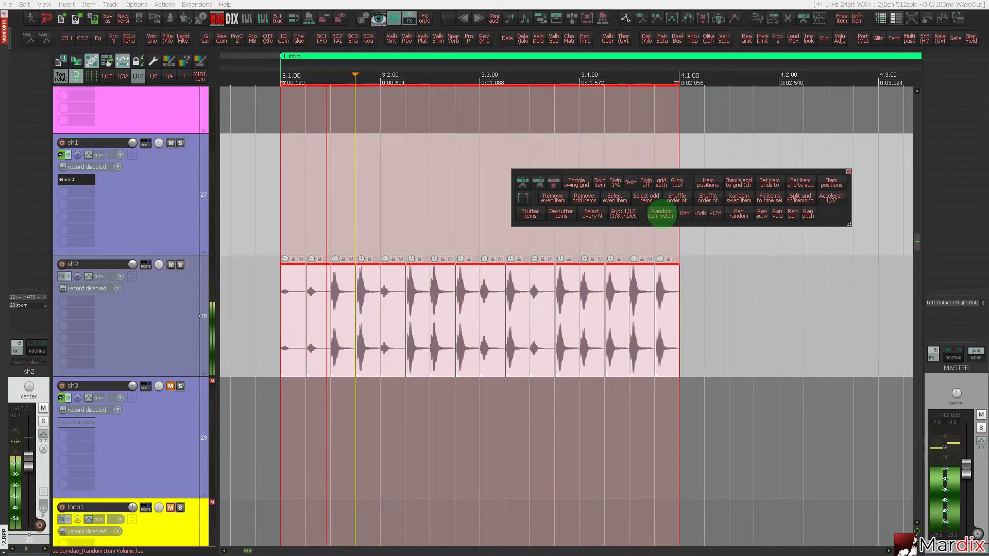
Randomize the volumes of all sh2 shaker items once, and randomize only the bar's first five items two more times.
{"action": "left_click", "coordinate": [661, 216]}
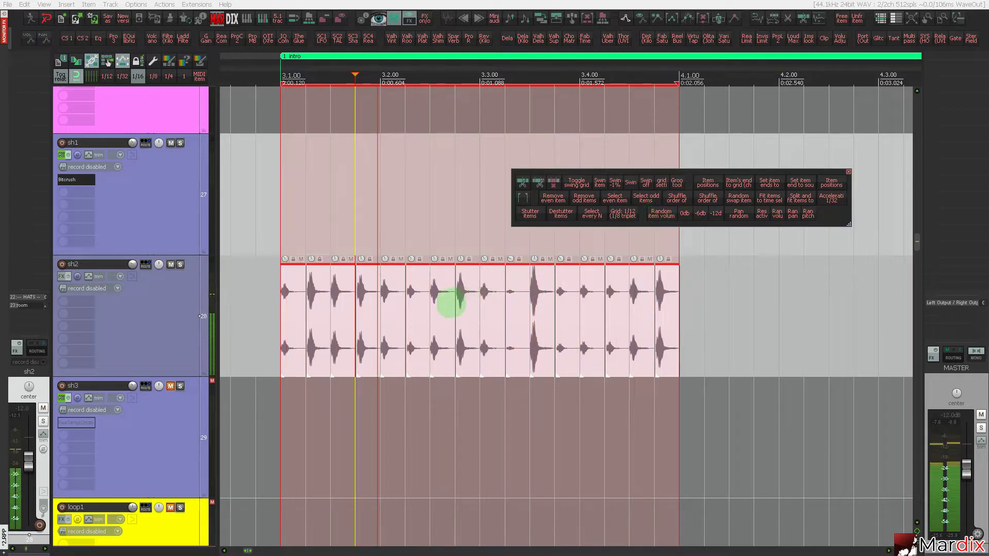
{"action": "left_click", "coordinate": [295, 289]}
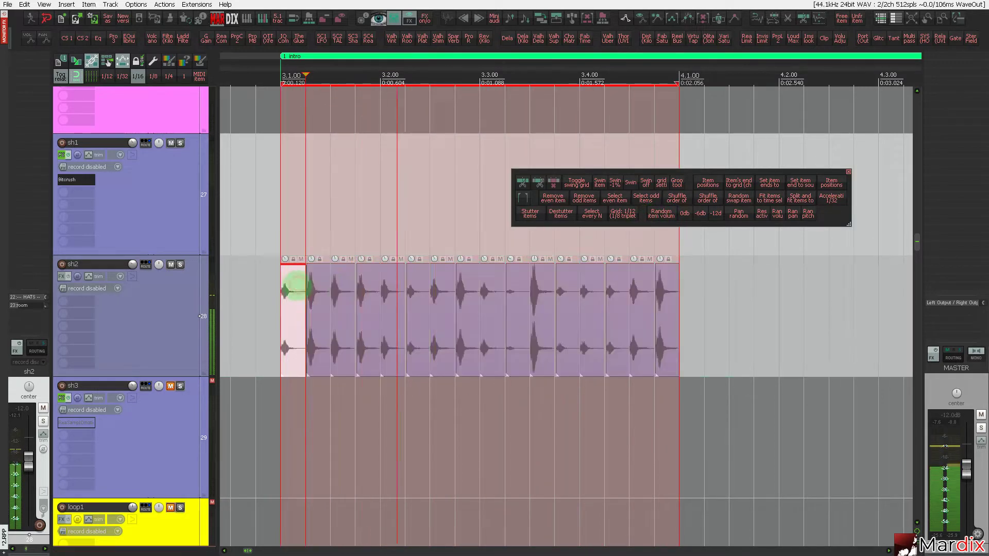
{"action": "left_click_drag", "start_coordinate": [295, 288], "coordinate": [391, 291]}
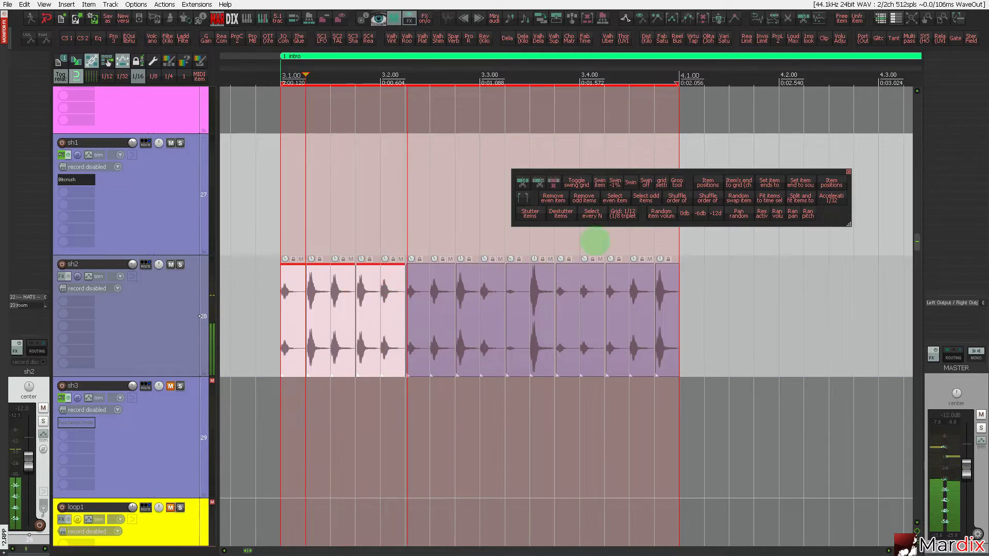
{"action": "left_click", "coordinate": [663, 214]}
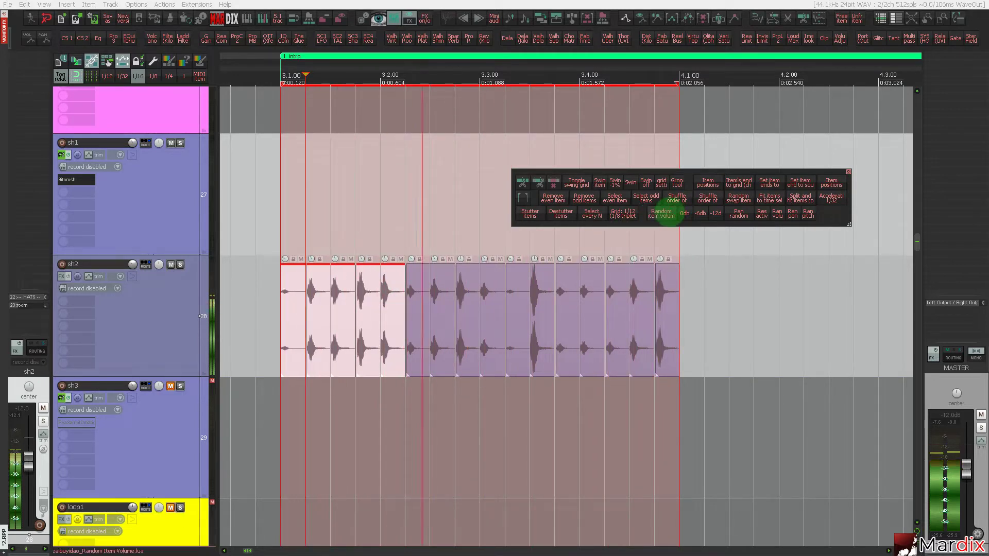
{"action": "left_click", "coordinate": [663, 214]}
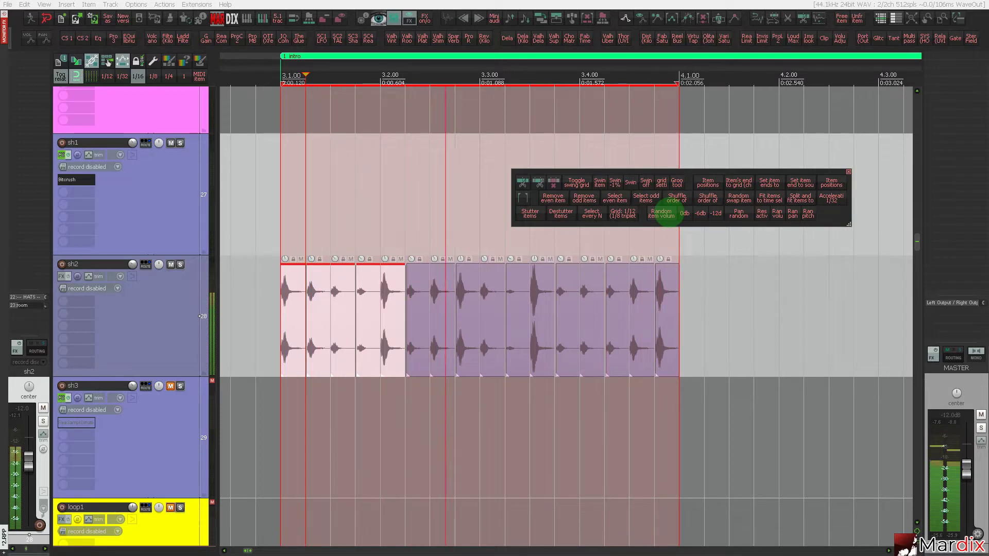
Copy the complete one-bar shaker pattern on sh2 from bar 3 to bar 4.
{"action": "double_click", "coordinate": [206, 275]}
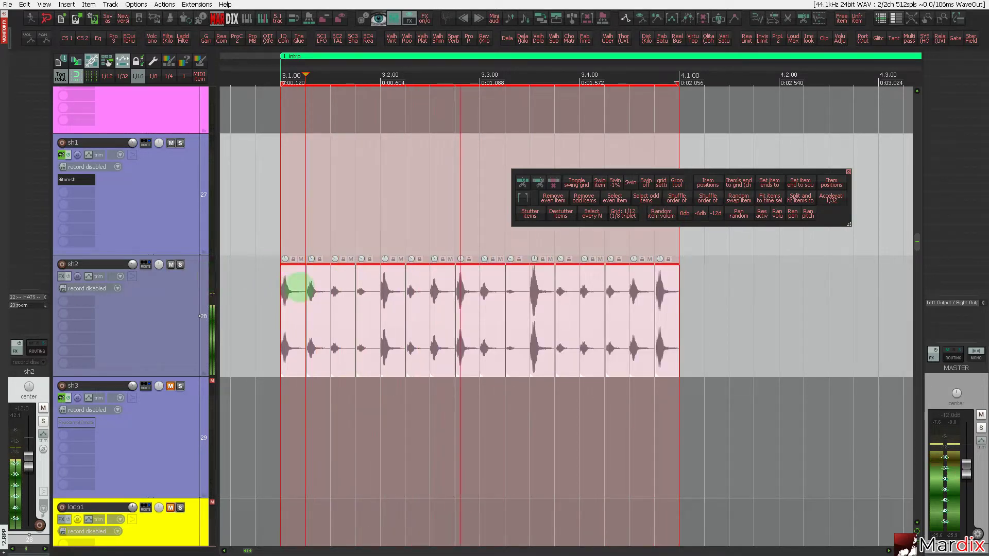
{"action": "scroll", "coordinate": [296, 285], "scroll_direction": "up", "scroll_amount": 6}
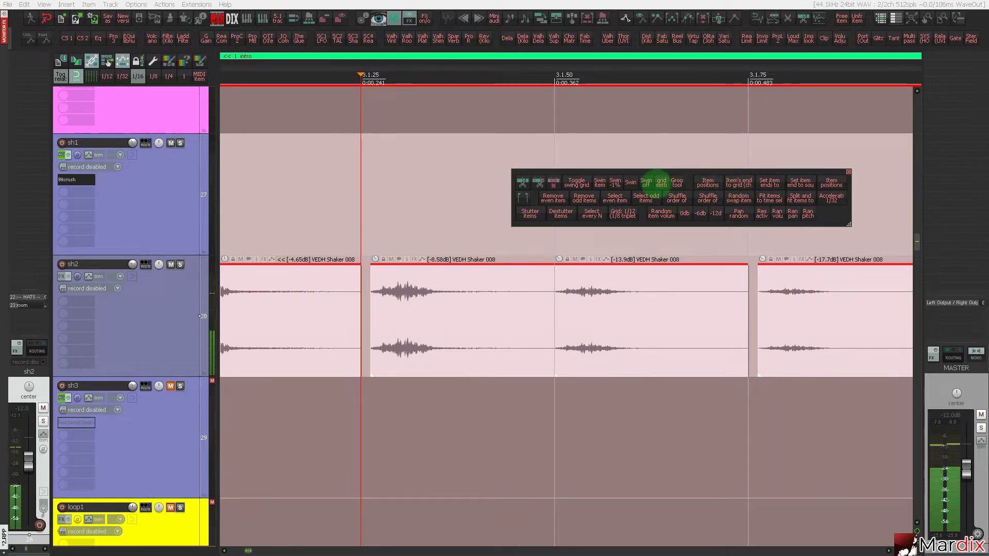
{"action": "scroll", "coordinate": [534, 242], "scroll_direction": "down", "scroll_amount": 8}
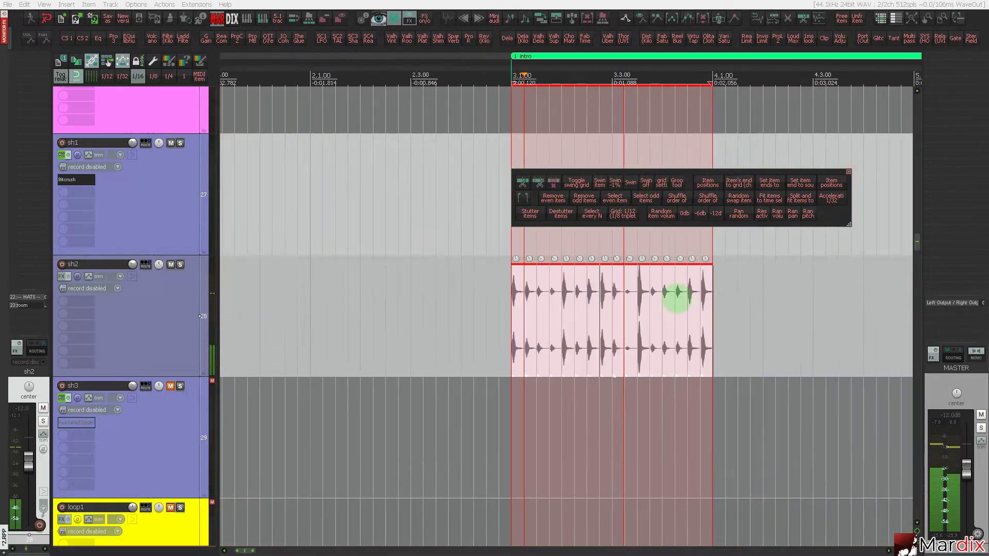
{"action": "scroll", "coordinate": [741, 304], "scroll_direction": "up", "scroll_amount": 2}
{"action": "scroll", "coordinate": [415, 283], "scroll_direction": "down", "scroll_amount": 1}
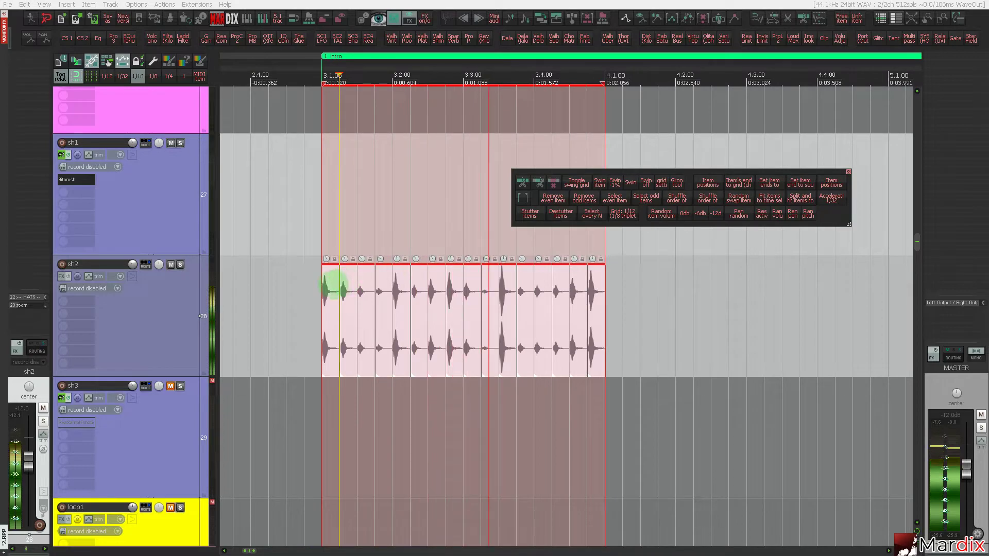
{"action": "left_click_drag", "start_coordinate": [331, 283], "coordinate": [621, 293]}
{"action": "scroll", "coordinate": [494, 270], "scroll_direction": "down", "scroll_amount": 4}
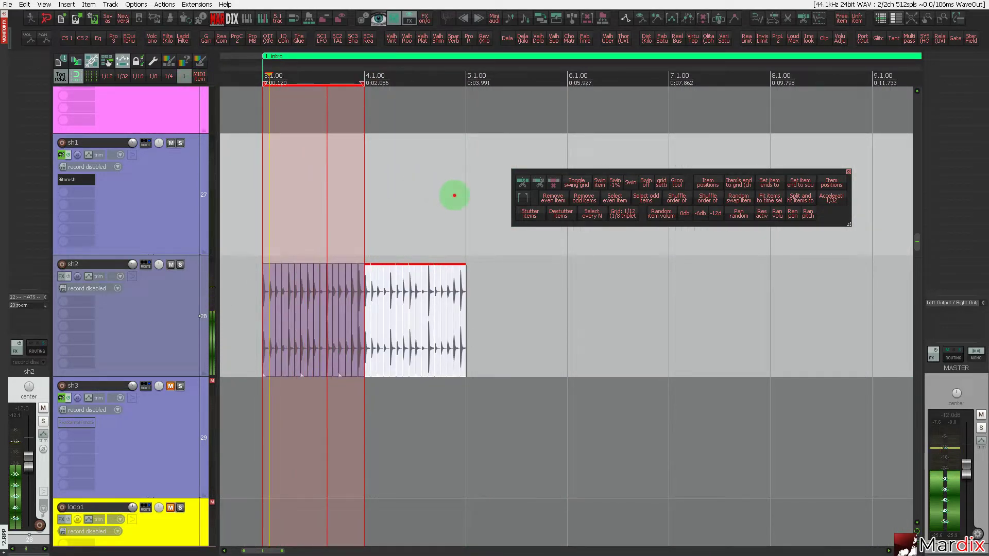
Duplicate the two-bar sh2 shaker pattern of bars 3 and 4 repeatedly until it reaches the start of region 4 (drop) at bar 49.
{"action": "left_click_drag", "start_coordinate": [454, 194], "coordinate": [270, 216]}
{"action": "double_click", "coordinate": [199, 284]}
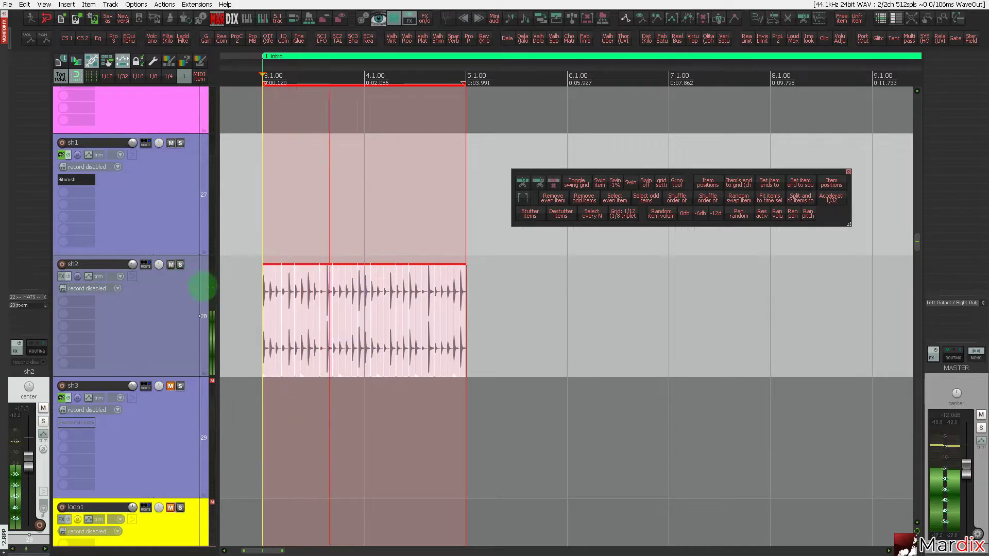
{"action": "key", "text": "ctrl+d"}
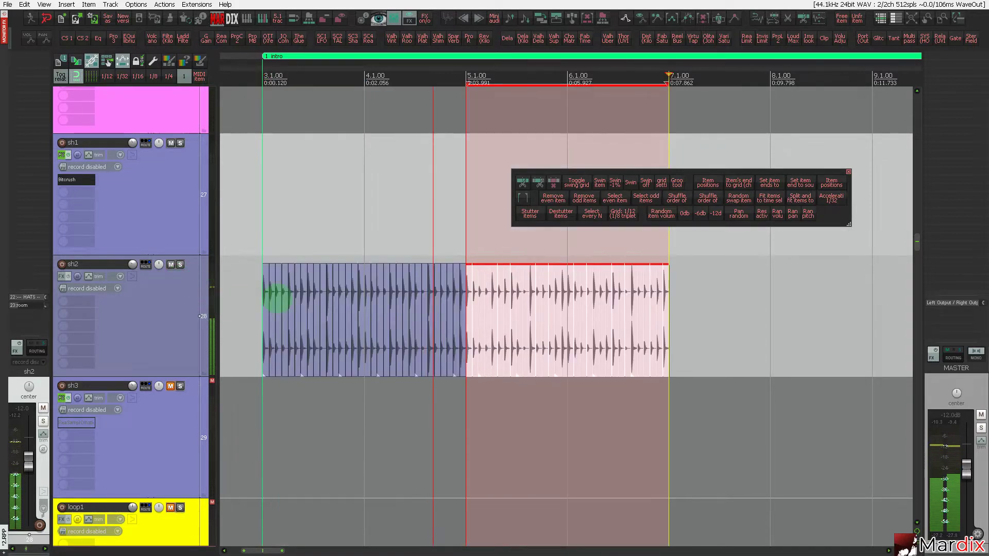
{"action": "scroll", "coordinate": [283, 283], "scroll_direction": "down", "scroll_amount": 6}
{"action": "key", "text": "ctrl+d"}
{"action": "key", "text": "ctrl+d"}
{"action": "key", "text": "ctrl+d"}
{"action": "key", "text": "ctrl+d"}
{"action": "key", "text": "ctrl+d"}
{"action": "key", "text": "ctrl+d"}
{"action": "key", "text": "ctrl+d"}
{"action": "key", "text": "ctrl+d"}
{"action": "key", "text": "ctrl+d"}
{"action": "key", "text": "ctrl+d"}
{"action": "key", "text": "ctrl+d"}
{"action": "key", "text": "ctrl+d"}
{"action": "key", "text": "ctrl+d"}
{"action": "key", "text": "ctrl+d"}
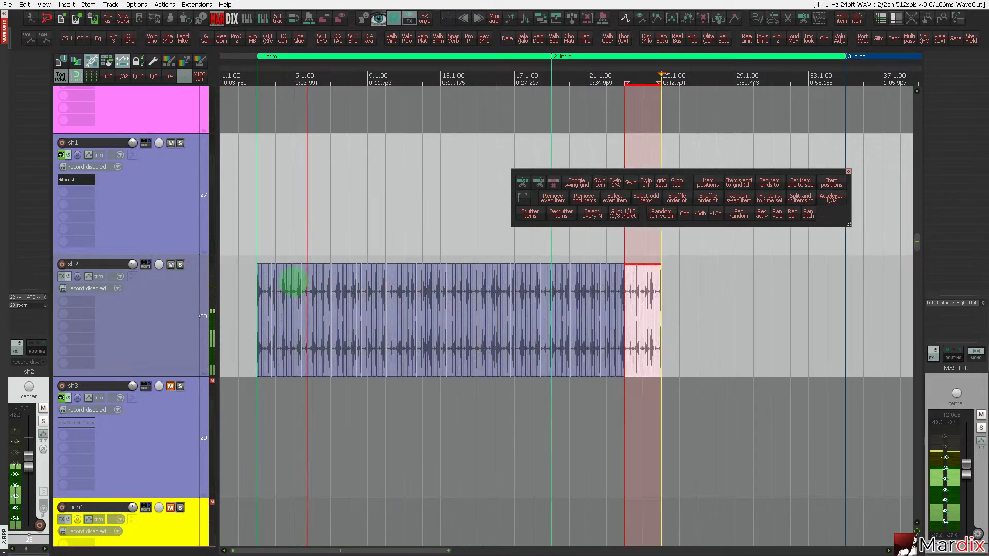
{"action": "scroll", "coordinate": [294, 281], "scroll_direction": "down", "scroll_amount": 5}
{"action": "key", "text": "ctrl+d"}
{"action": "key", "text": "ctrl+d"}
{"action": "key", "text": "ctrl+d"}
{"action": "key", "text": "ctrl+d"}
{"action": "key", "text": "ctrl+d"}
{"action": "key", "text": "ctrl+d"}
{"action": "key", "text": "ctrl+d"}
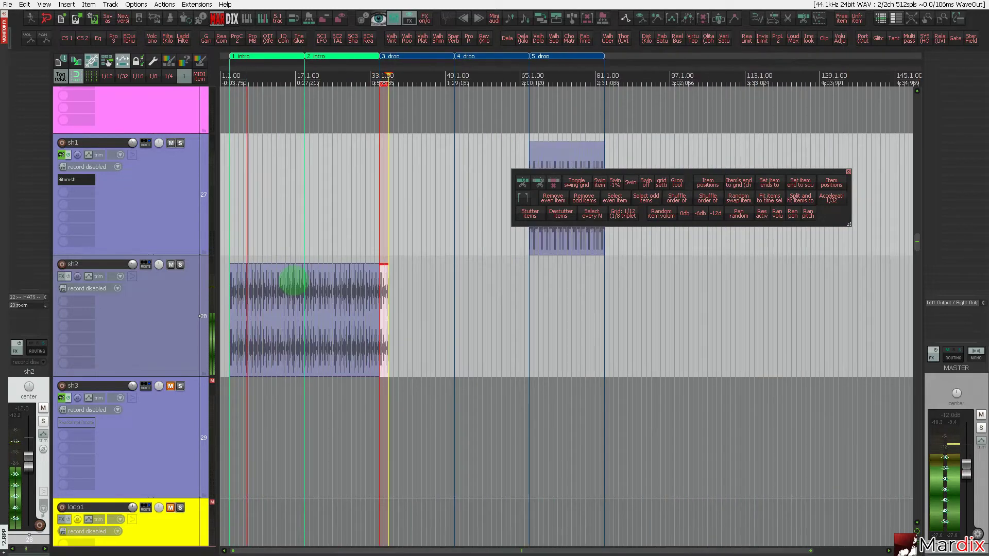
{"action": "key", "text": "ctrl+d"}
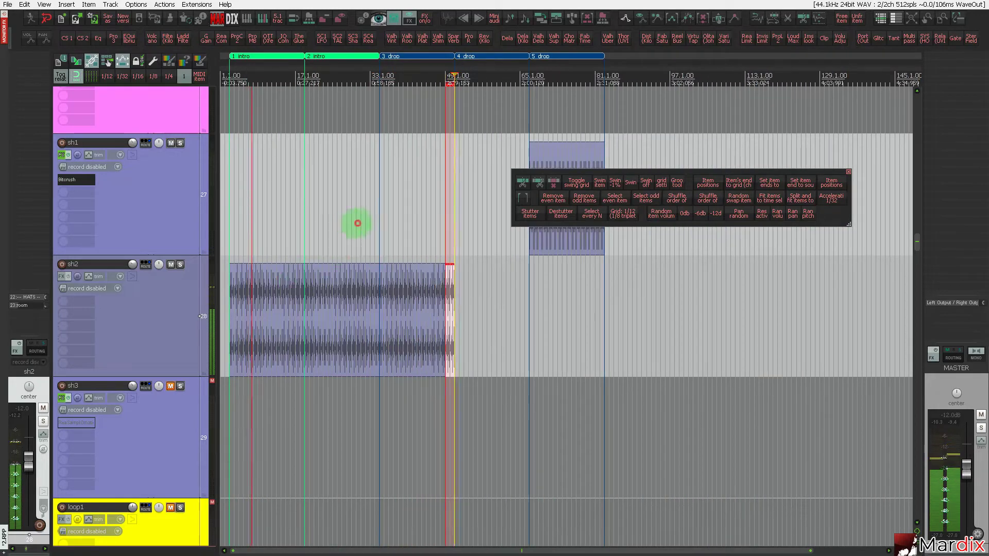
Adjust sh2's send to the room track to about -42 dB, and hide the floating item tools toolbar.
{"action": "left_click", "coordinate": [357, 223]}
{"action": "scroll", "coordinate": [361, 227], "scroll_direction": "up", "scroll_amount": 4}
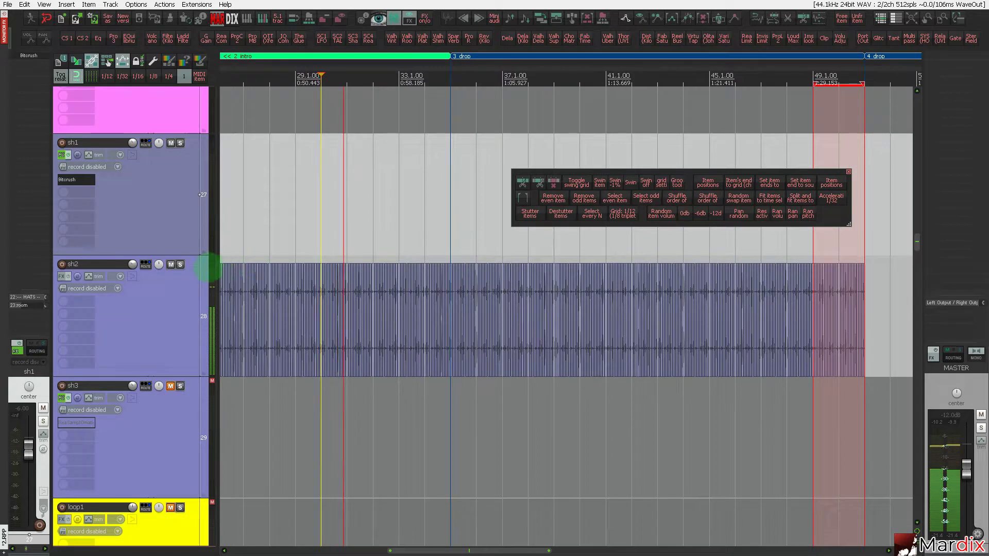
{"action": "left_click", "coordinate": [153, 278]}
{"action": "left_click", "coordinate": [146, 265]}
{"action": "left_click", "coordinate": [250, 436]}
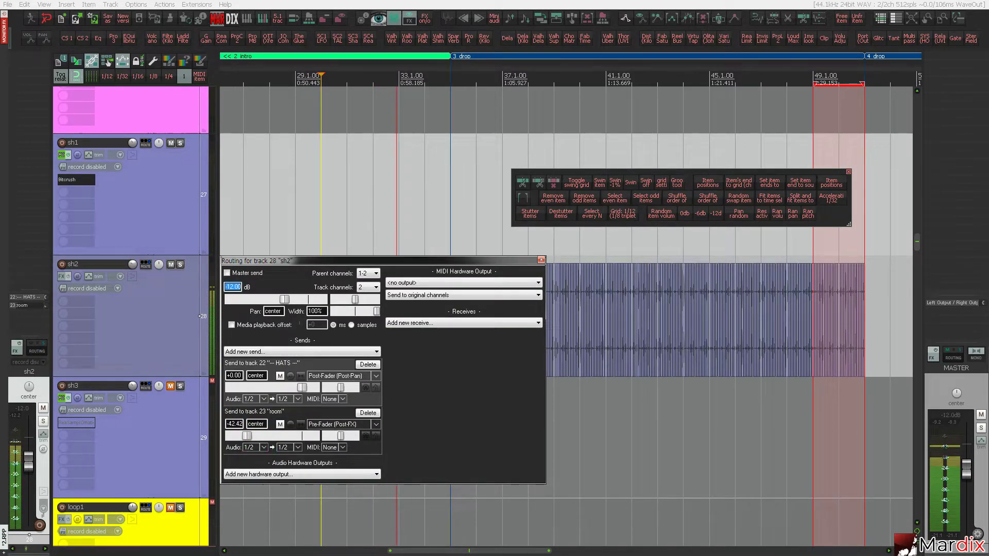
{"action": "left_click", "coordinate": [541, 260]}
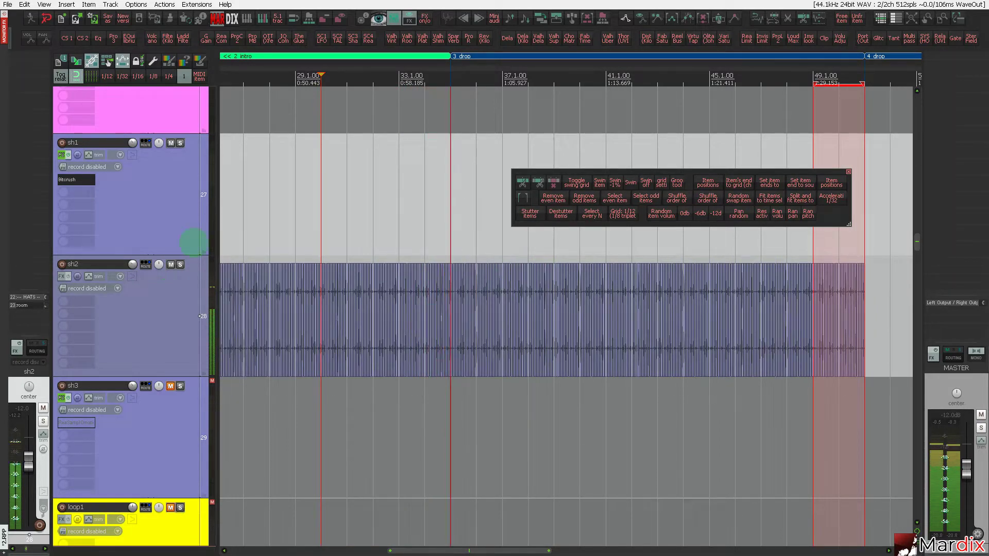
{"action": "left_click", "coordinate": [219, 18]}
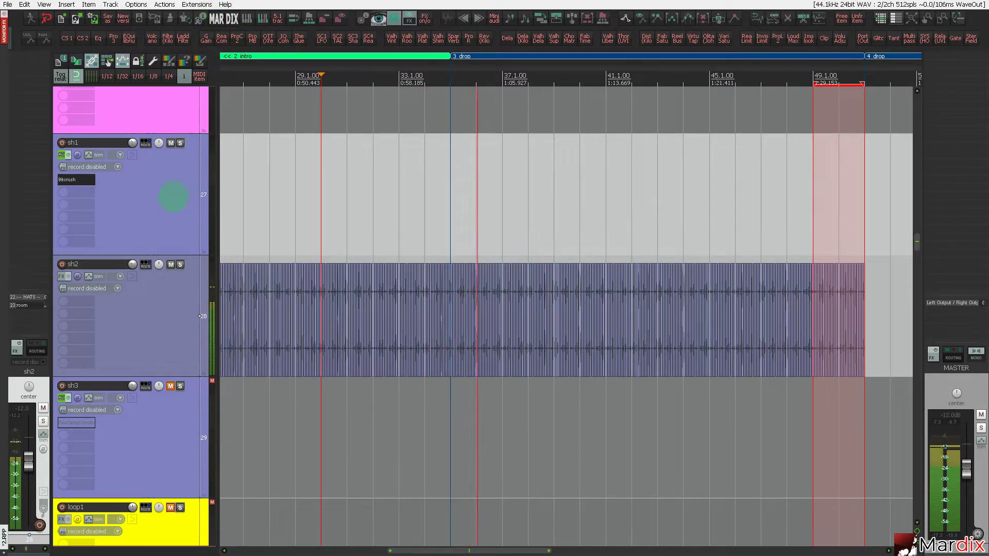
Look through the arrangement's tracks from the drums and hats down to the synths, pads and vocals.
{"action": "scroll", "coordinate": [371, 194], "scroll_direction": "down", "scroll_amount": 3}
{"action": "scroll", "coordinate": [155, 196], "scroll_direction": "down", "scroll_amount": 3}
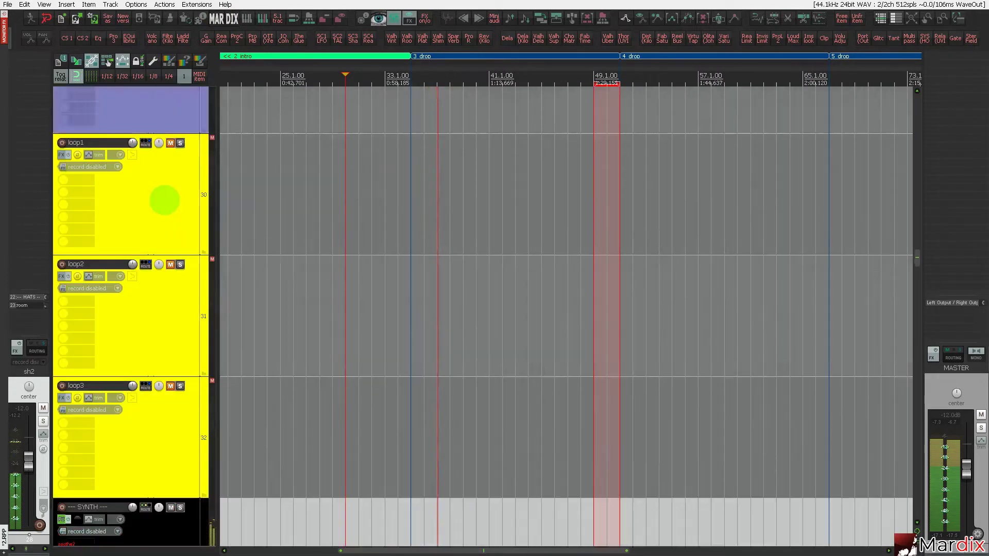
{"action": "scroll", "coordinate": [165, 200], "scroll_direction": "down", "scroll_amount": 3}
{"action": "scroll", "coordinate": [165, 200], "scroll_direction": "down", "scroll_amount": 5}
{"action": "scroll", "coordinate": [165, 201], "scroll_direction": "up", "scroll_amount": 4}
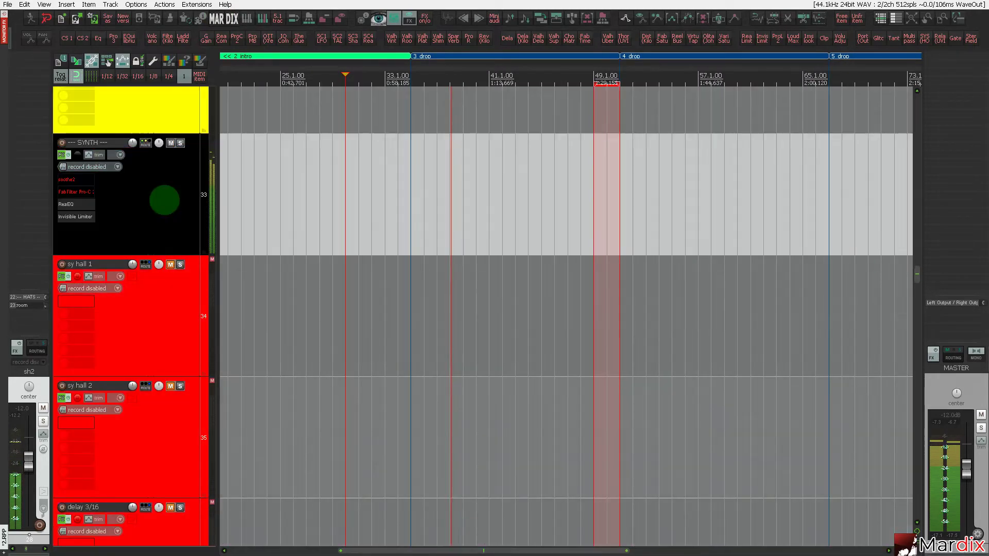
{"action": "scroll", "coordinate": [164, 201], "scroll_direction": "down", "scroll_amount": 5}
{"action": "scroll", "coordinate": [165, 200], "scroll_direction": "up", "scroll_amount": 8}
{"action": "scroll", "coordinate": [165, 200], "scroll_direction": "down", "scroll_amount": 6}
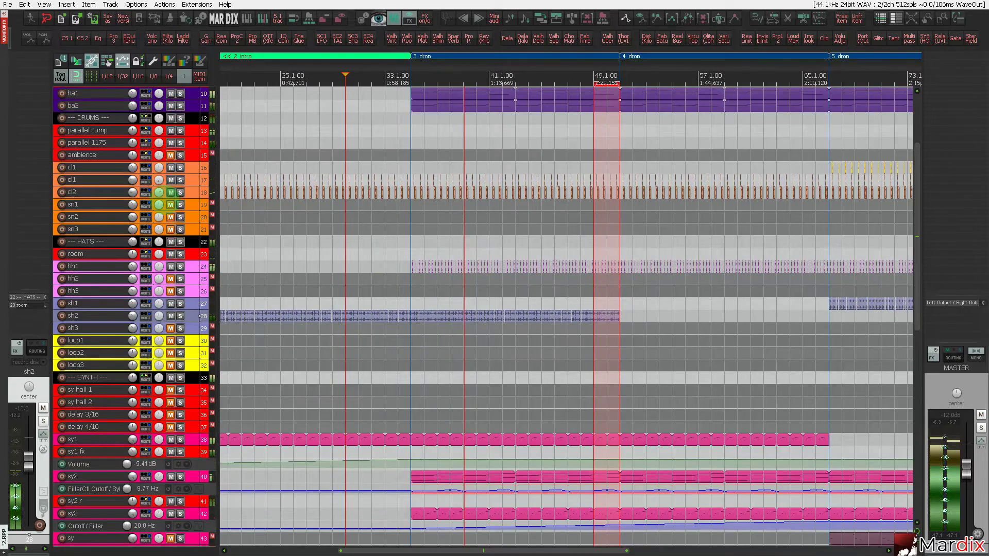
{"action": "scroll", "coordinate": [164, 201], "scroll_direction": "down", "scroll_amount": 4}
{"action": "scroll", "coordinate": [165, 200], "scroll_direction": "down", "scroll_amount": 3}
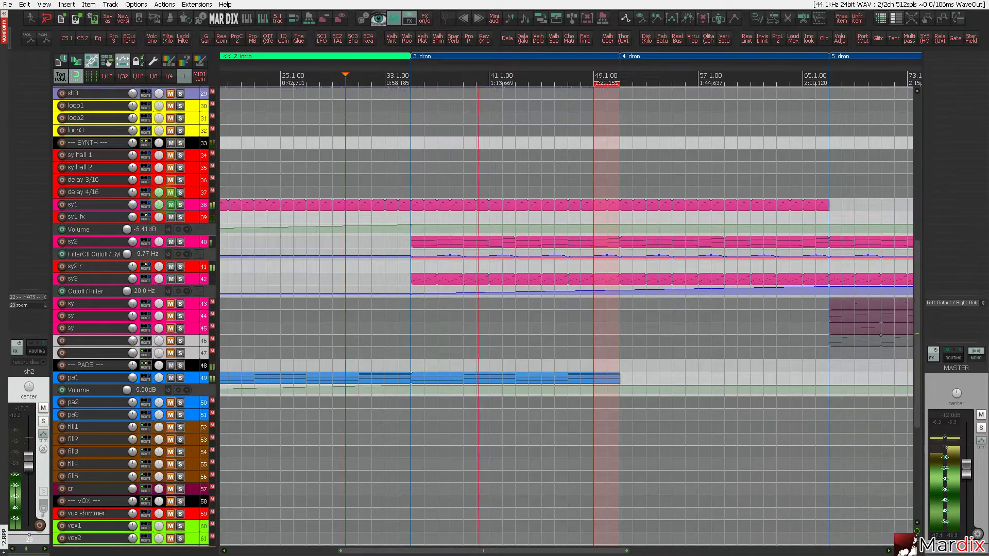
Expand the sy2 track and solo it briefly to hear its part alone, restoring the full mix.
{"action": "scroll", "coordinate": [164, 200], "scroll_direction": "up", "scroll_amount": 1}
{"action": "left_click", "coordinate": [192, 254]}
{"action": "scroll", "coordinate": [192, 254], "scroll_direction": "up", "scroll_amount": 5}
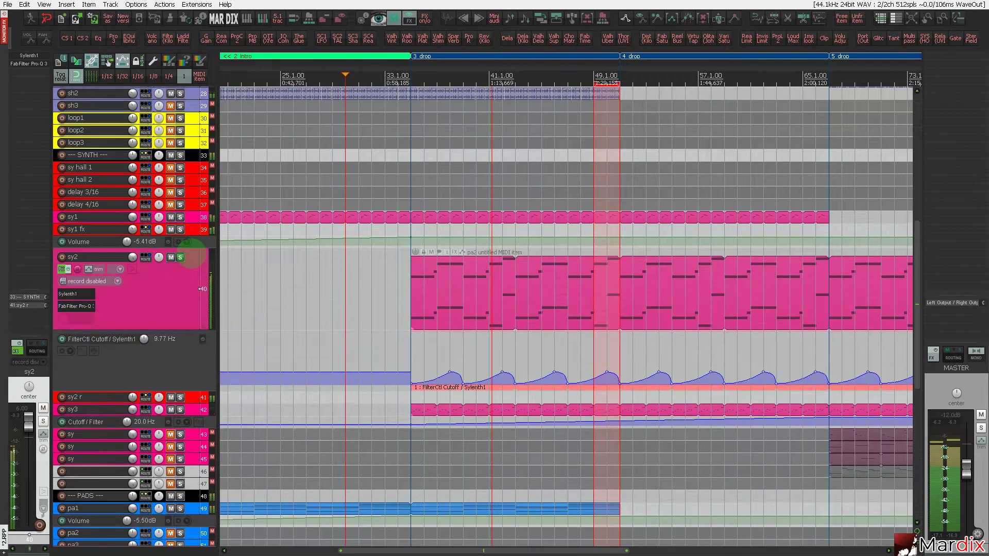
{"action": "left_click", "coordinate": [180, 257]}
{"action": "left_click", "coordinate": [180, 257]}
{"action": "left_click", "coordinate": [180, 257]}
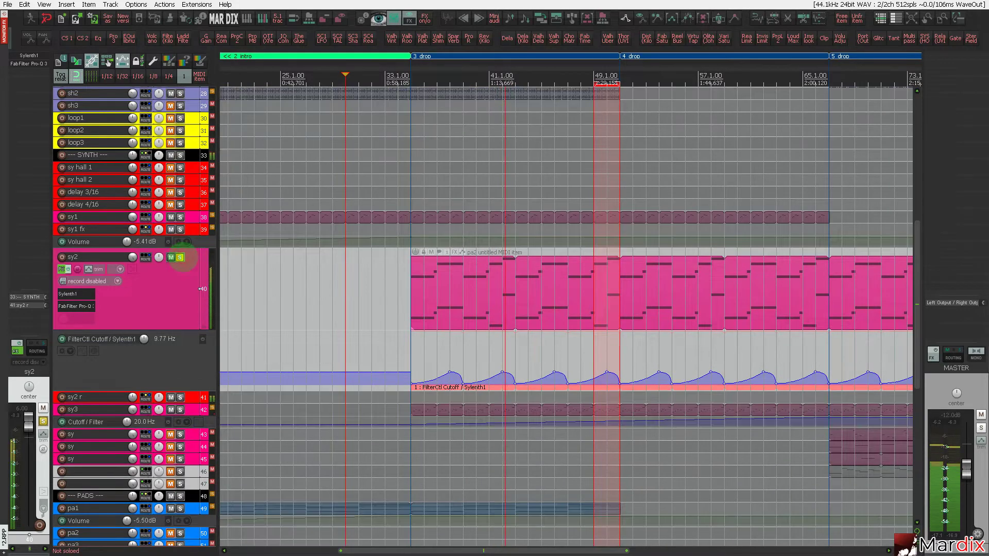
{"action": "left_click", "coordinate": [180, 257]}
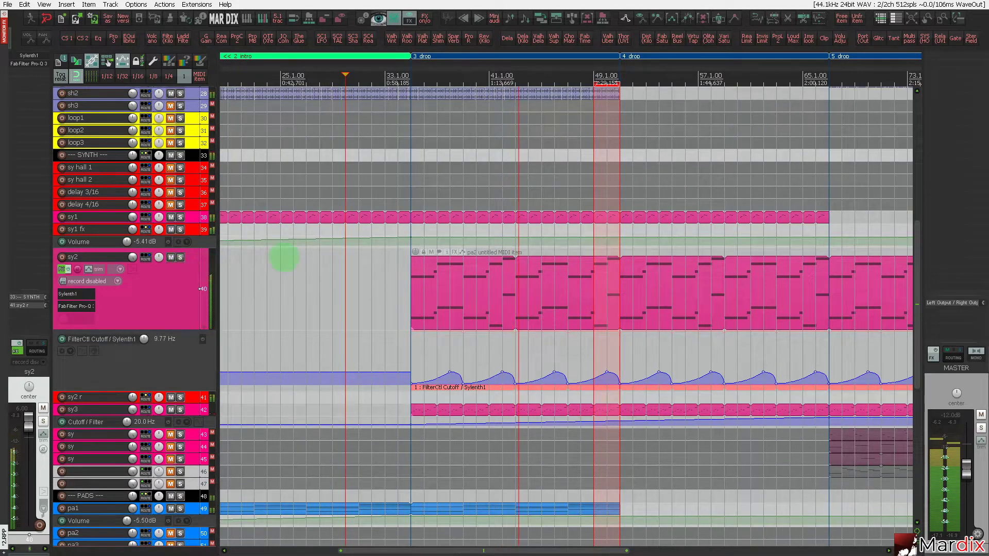
Duplicate the sh2 shaker items of region 3 (drop) into region 4 (drop), up to bar 65.
{"action": "scroll", "coordinate": [188, 261], "scroll_direction": "up", "scroll_amount": 2}
{"action": "scroll", "coordinate": [191, 265], "scroll_direction": "up", "scroll_amount": 5}
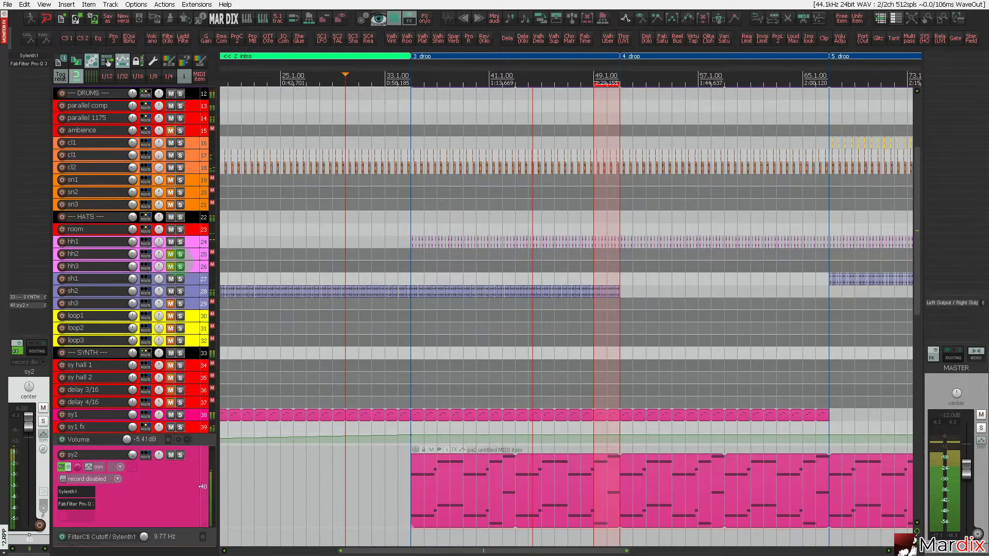
{"action": "left_click", "coordinate": [567, 56]}
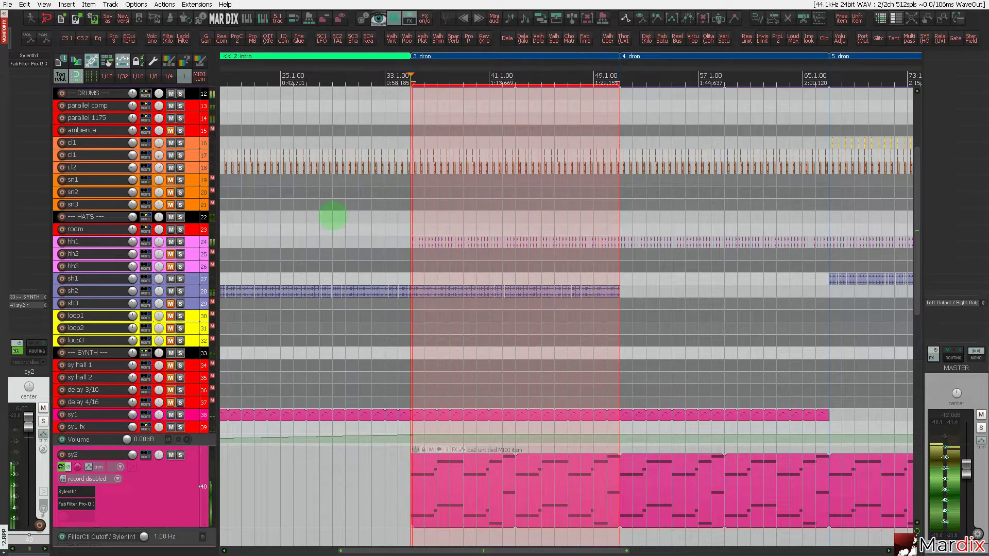
{"action": "left_click", "coordinate": [194, 292]}
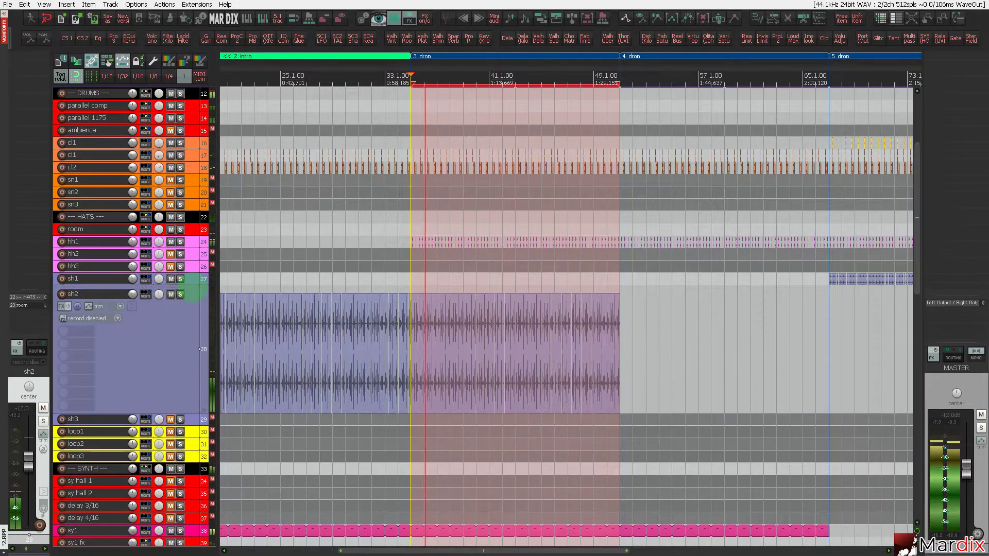
{"action": "key", "text": "ctrl+d"}
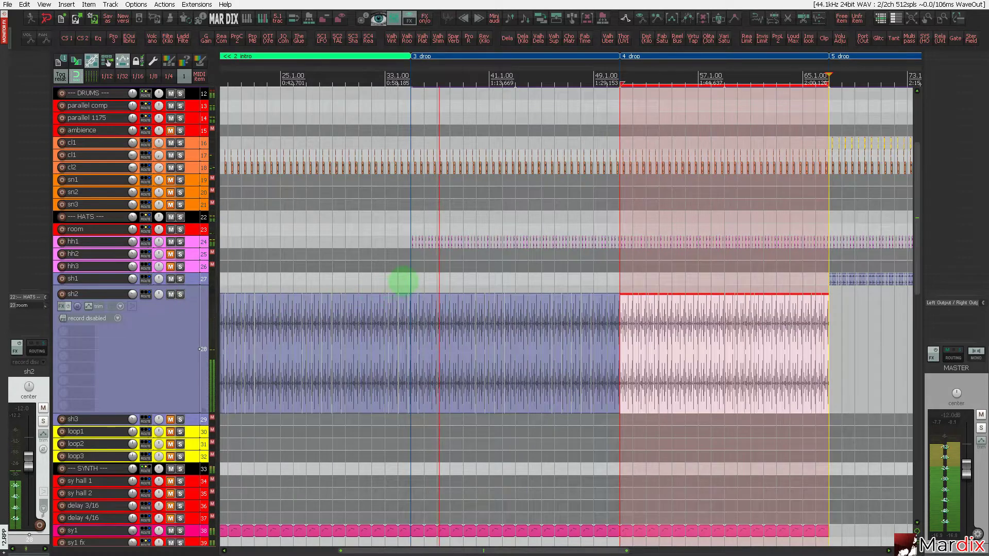
Go through the hh1, hh3 and sh1 tracks to review the hats and shakers around the sh2 part.
{"action": "scroll", "coordinate": [566, 310], "scroll_direction": "up", "scroll_amount": 3}
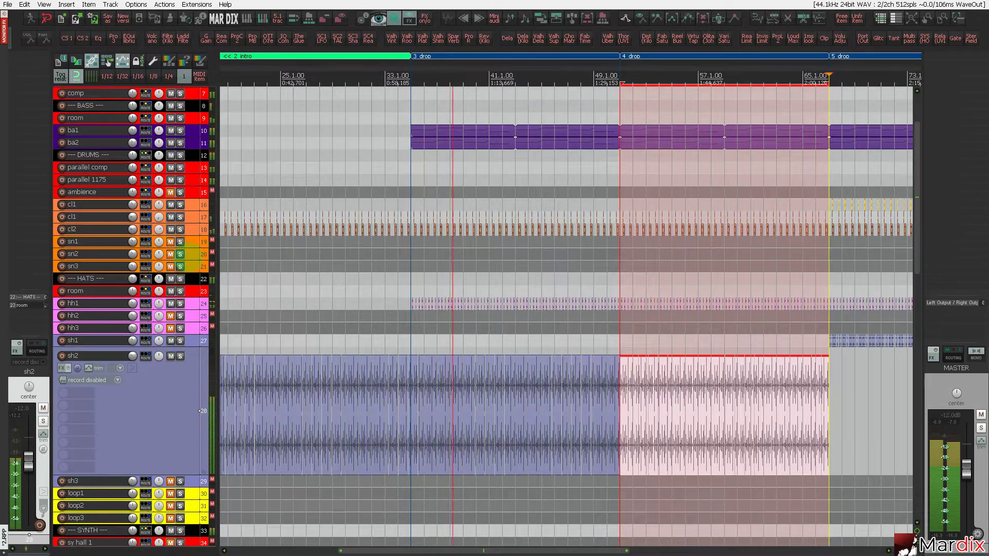
{"action": "scroll", "coordinate": [567, 309], "scroll_direction": "down", "scroll_amount": 1}
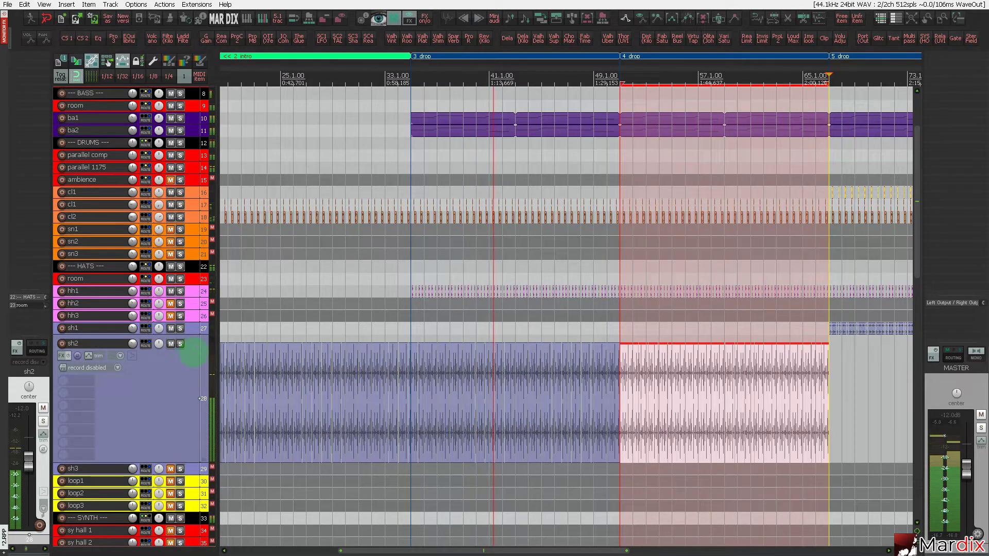
{"action": "left_click", "coordinate": [200, 291]}
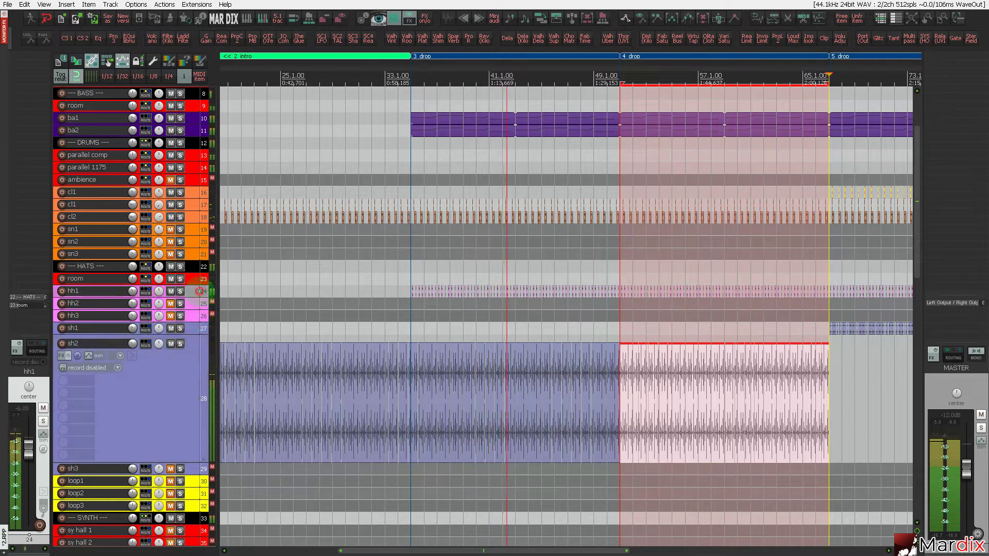
{"action": "left_click", "coordinate": [192, 313]}
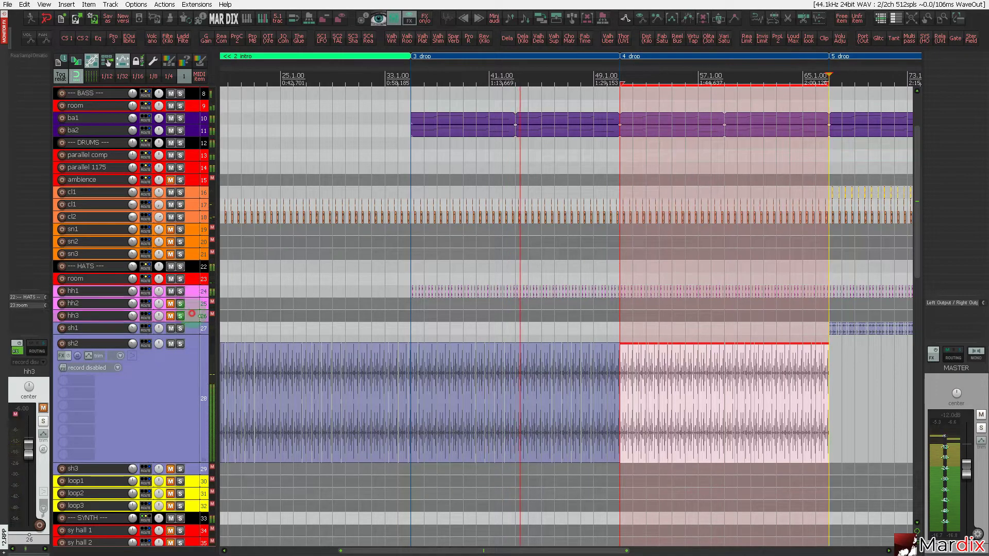
{"action": "left_click", "coordinate": [195, 324]}
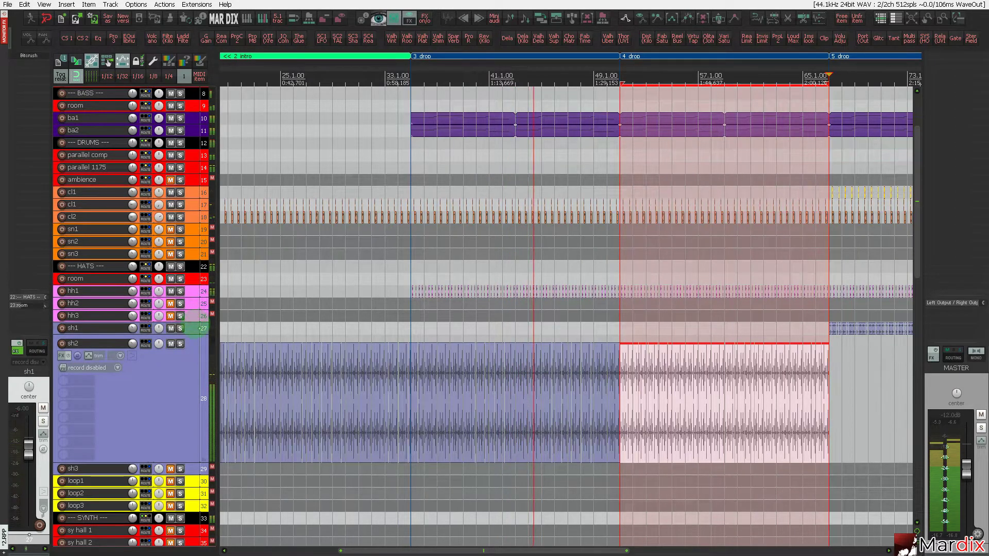
Remove the first effect from the HATS bus's effect chain, keeping Fresh Air and ReaEQ.
{"action": "left_click", "coordinate": [194, 267]}
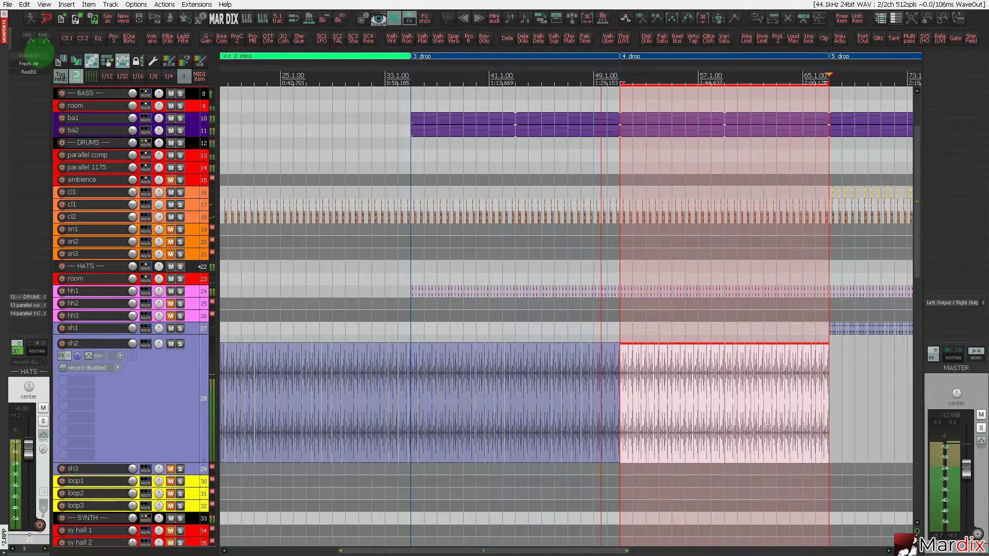
{"action": "left_click", "coordinate": [40, 55], "text": "alt"}
{"action": "scroll", "coordinate": [110, 221], "scroll_direction": "down", "scroll_amount": 2}
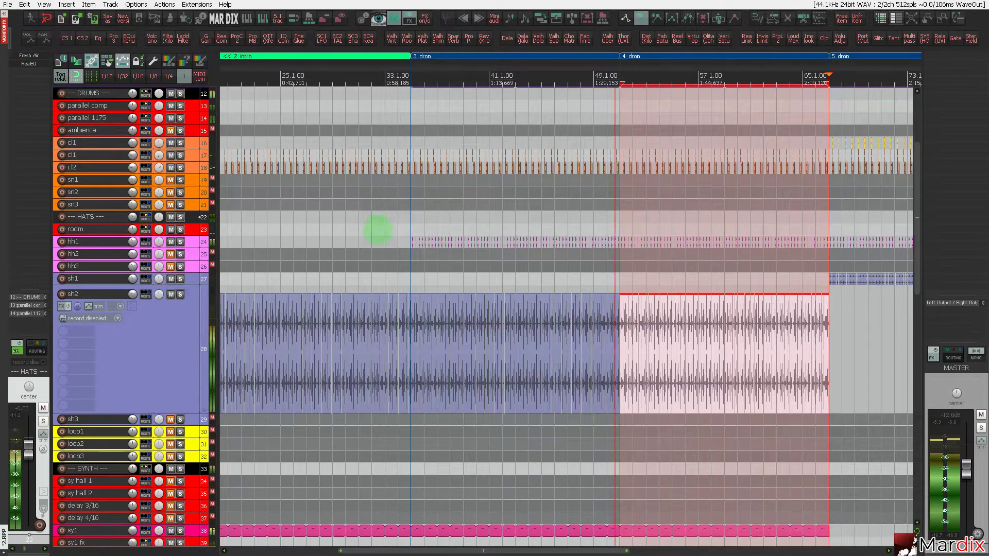
{"action": "scroll", "coordinate": [326, 232], "scroll_direction": "down", "scroll_amount": 2}
{"action": "scroll", "coordinate": [322, 230], "scroll_direction": "down", "scroll_amount": 1}
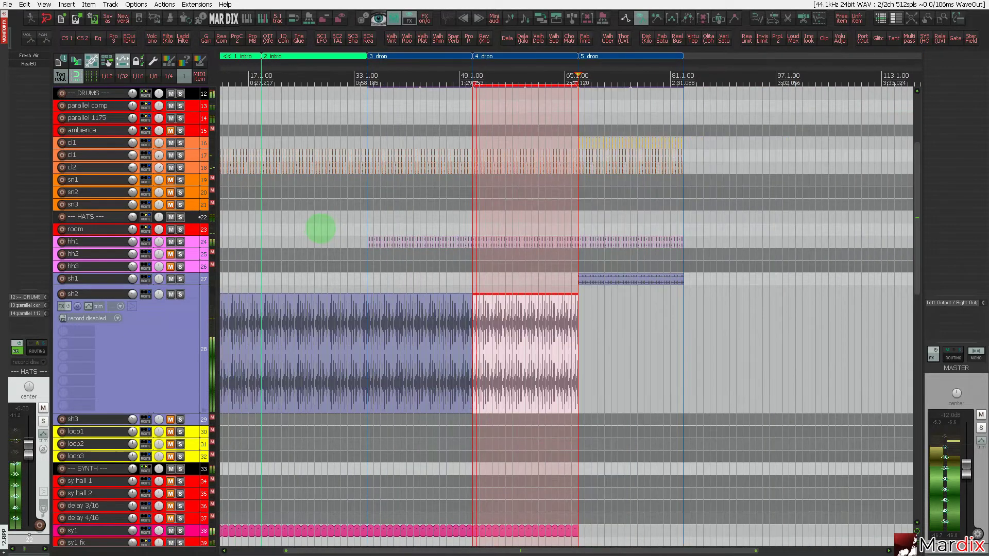
{"action": "scroll", "coordinate": [515, 257], "scroll_direction": "up", "scroll_amount": 2}
{"action": "scroll", "coordinate": [383, 253], "scroll_direction": "up", "scroll_amount": 1}
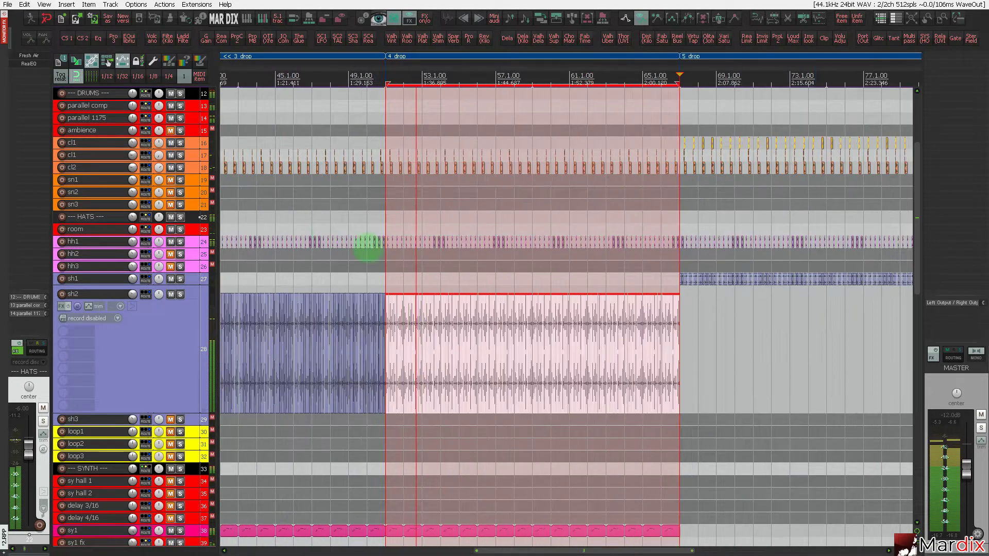
Remove the sampler effect from the hh2 track and unmute the track.
{"action": "left_click", "coordinate": [180, 241]}
{"action": "left_click", "coordinate": [180, 254]}
{"action": "scroll", "coordinate": [189, 254], "scroll_direction": "up", "scroll_amount": 5}
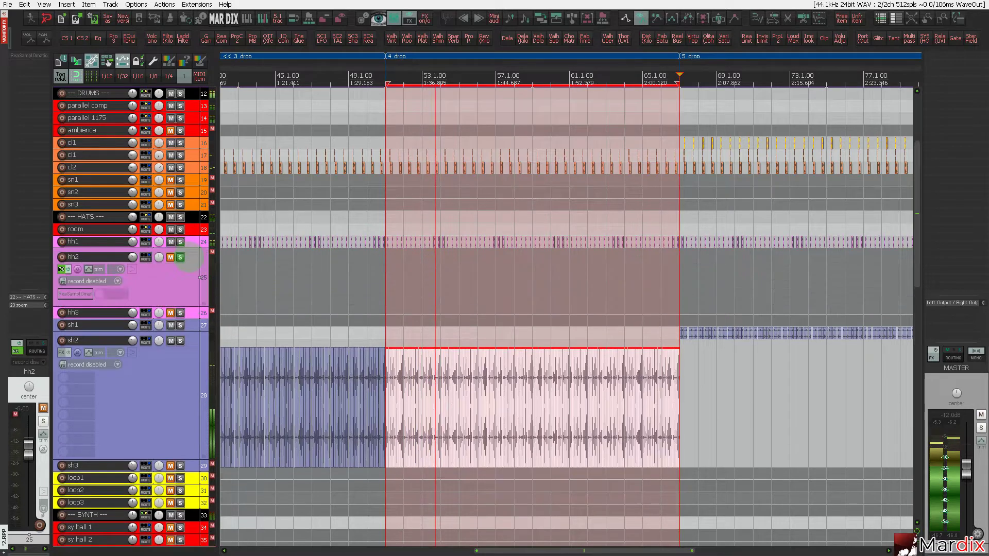
{"action": "left_click", "coordinate": [30, 57], "text": "alt"}
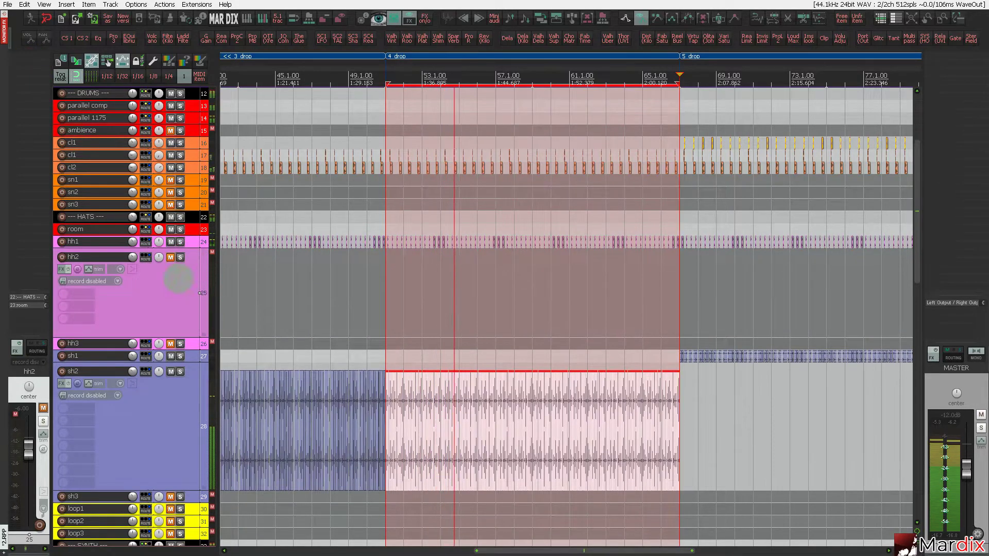
{"action": "scroll", "coordinate": [385, 296], "scroll_direction": "up", "scroll_amount": 3}
{"action": "scroll", "coordinate": [389, 294], "scroll_direction": "up", "scroll_amount": 2}
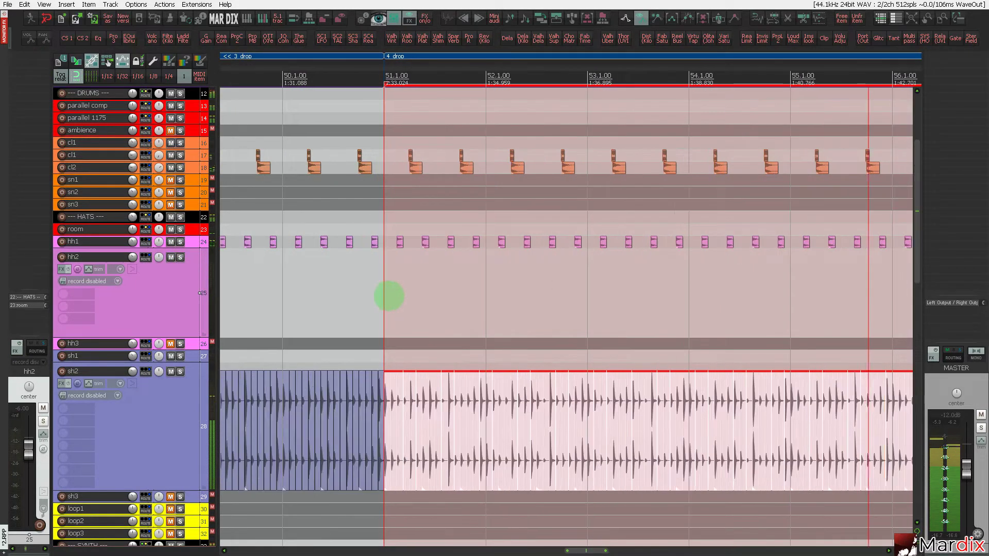
Set the grid to 1/16 and browse the Vengeance Hihats samples to the Minimal House vol 2 VMH2 Open Hihats folder.
{"action": "left_click", "coordinate": [138, 76]}
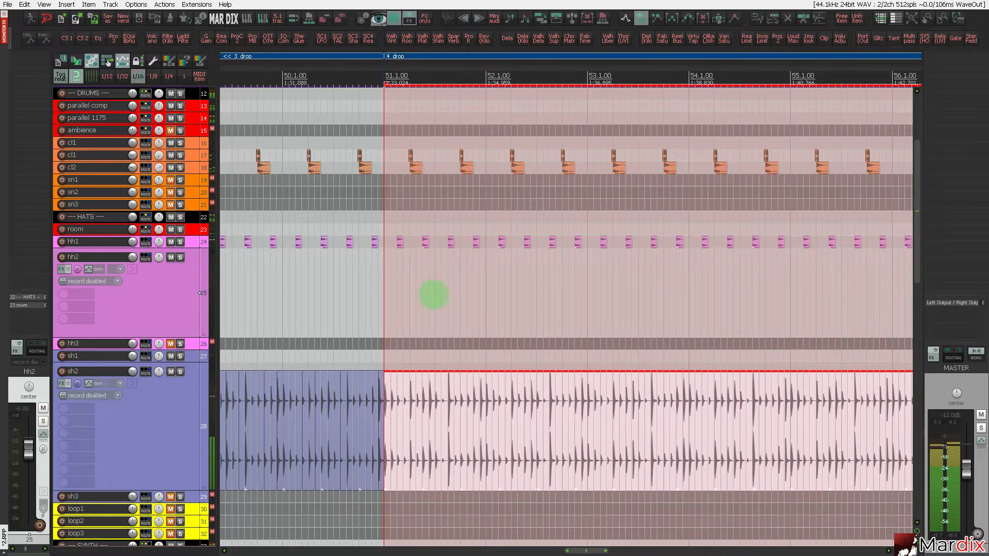
{"action": "key", "text": "ctrl+alt+x"}
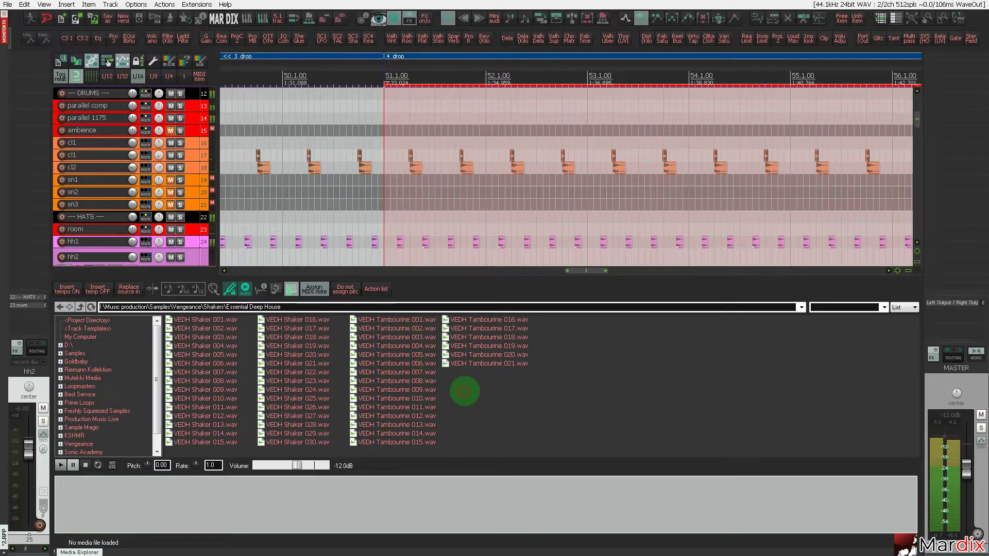
{"action": "key", "text": "BackSpace"}
{"action": "key", "text": "BackSpace"}
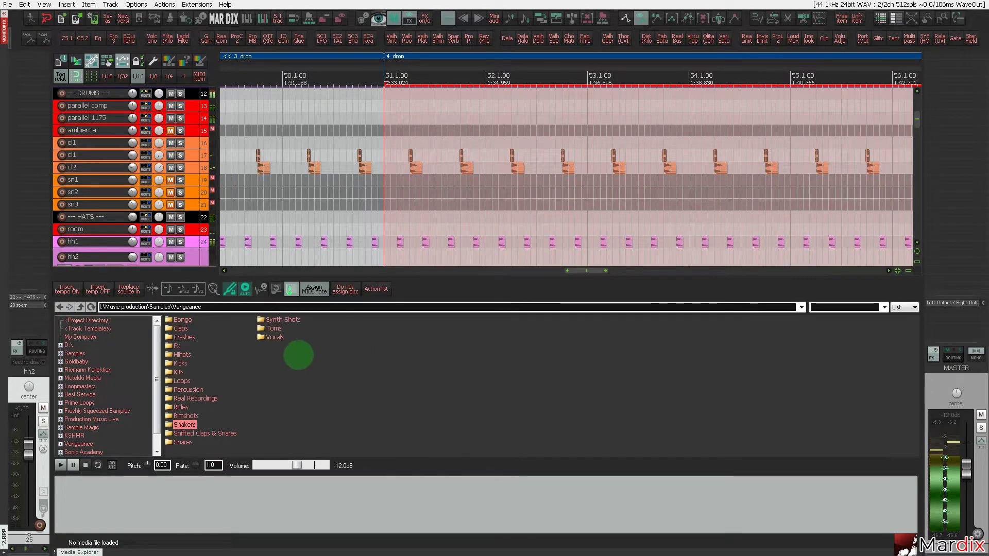
{"action": "double_click", "coordinate": [198, 354]}
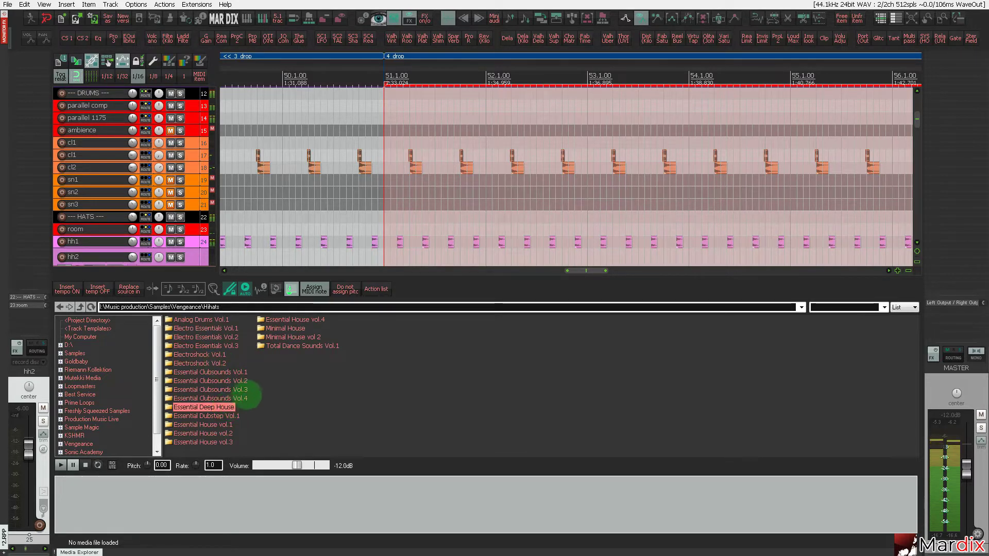
{"action": "double_click", "coordinate": [300, 337]}
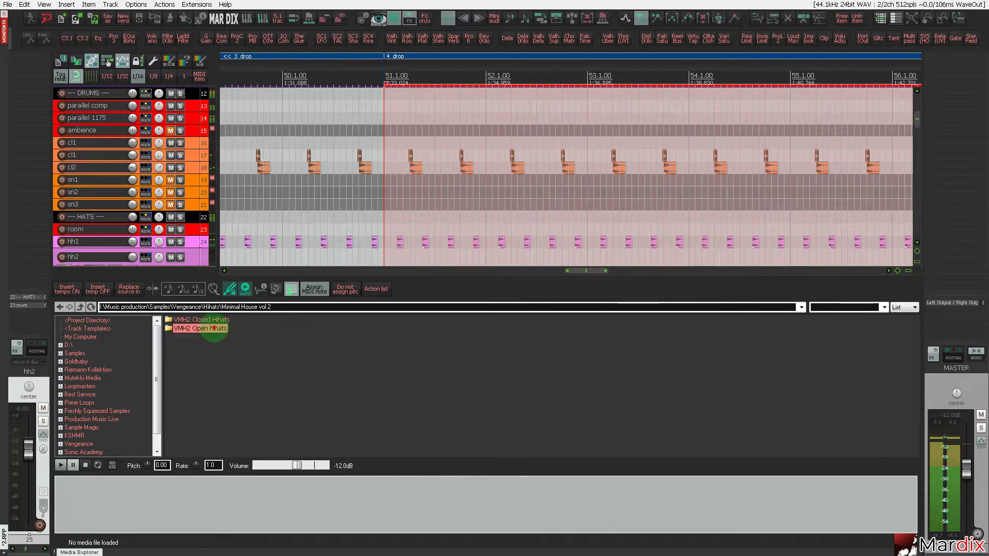
{"action": "double_click", "coordinate": [213, 328]}
Audition the VMH2 Open Hihat samples and place one on hh2 at the first two off-beats of region 4 (drop).
{"action": "key", "text": "Down"}
{"action": "scroll", "coordinate": [164, 209], "scroll_direction": "down", "scroll_amount": 3}
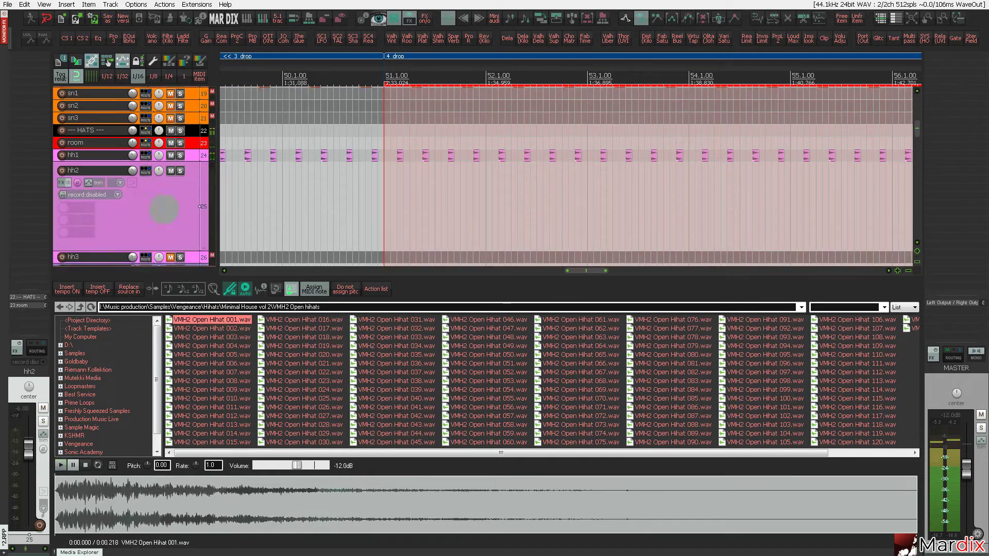
{"action": "left_click_drag", "start_coordinate": [213, 319], "coordinate": [460, 199]}
{"action": "scroll", "coordinate": [403, 222], "scroll_direction": "up", "scroll_amount": 5}
{"action": "scroll", "coordinate": [398, 184], "scroll_direction": "down", "scroll_amount": 5}
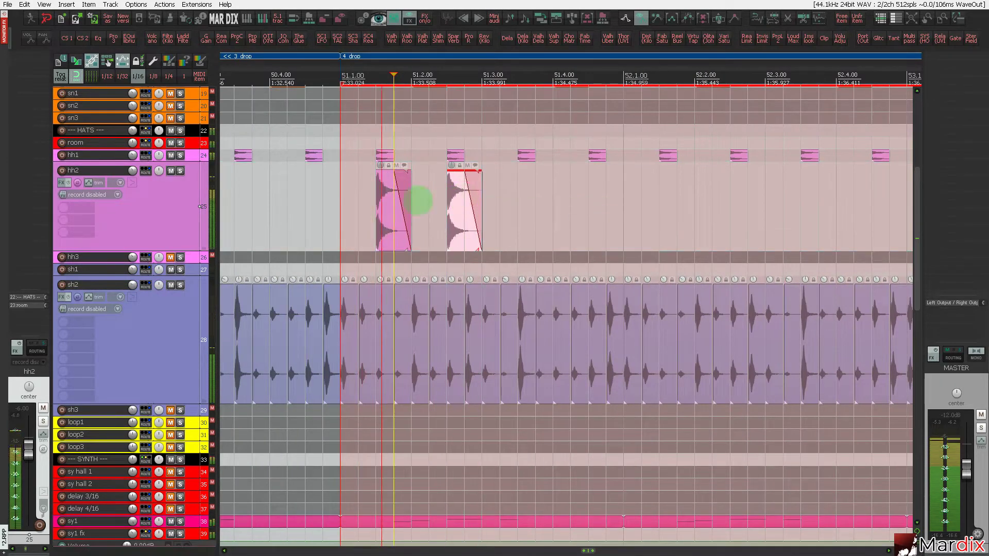
Lower the hh2 track's send level to the room track well below 0 dB.
{"action": "left_click", "coordinate": [146, 171]}
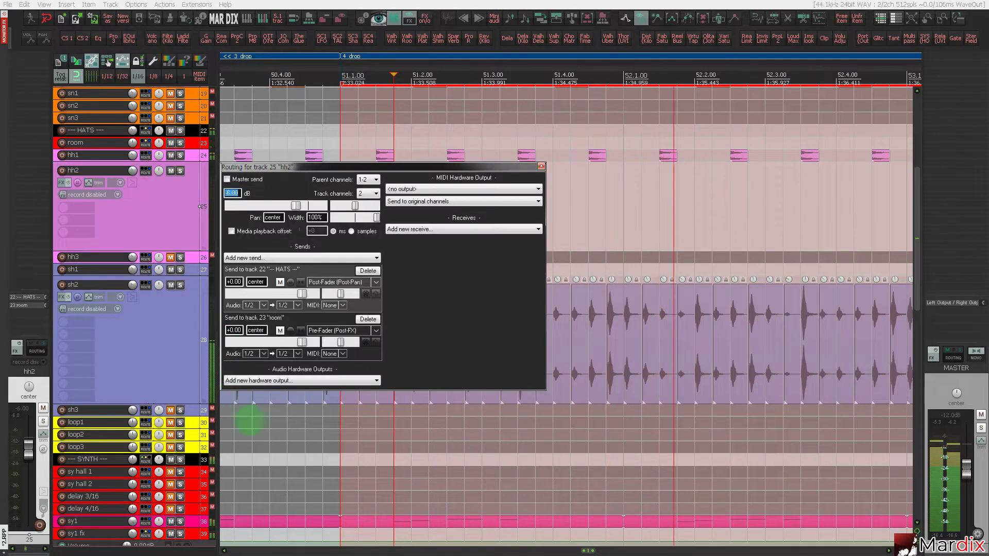
{"action": "left_click_drag", "start_coordinate": [302, 342], "coordinate": [257, 342]}
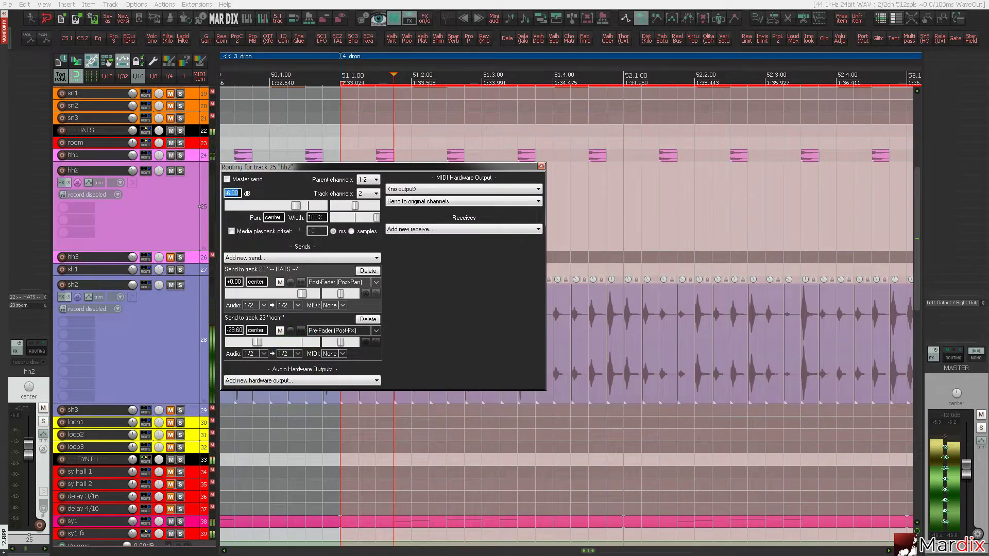
{"action": "left_click", "coordinate": [541, 166]}
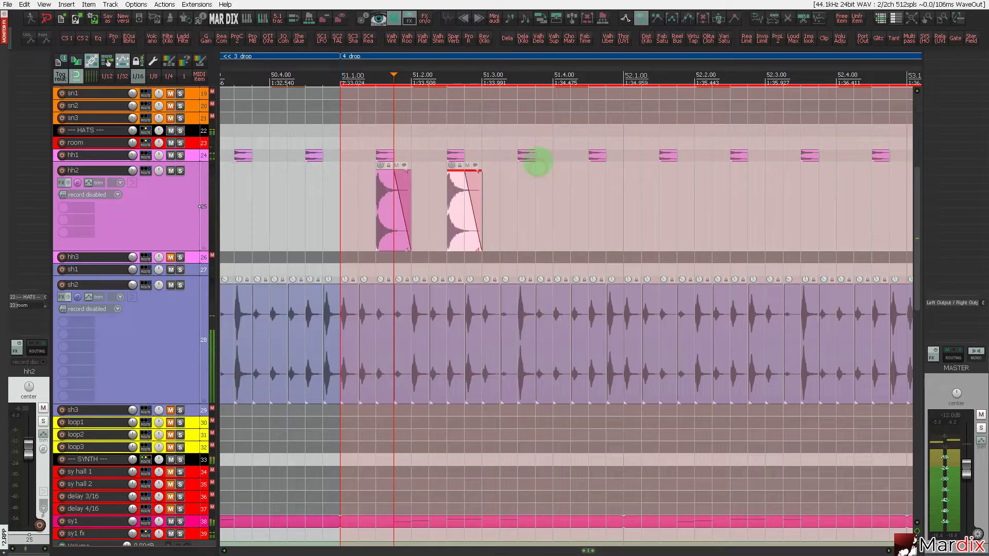
Copy the hh2 open hi-hats to the following two off-beats and duplicate the four-hit pattern through the end of region 4 (drop).
{"action": "left_click", "coordinate": [200, 182]}
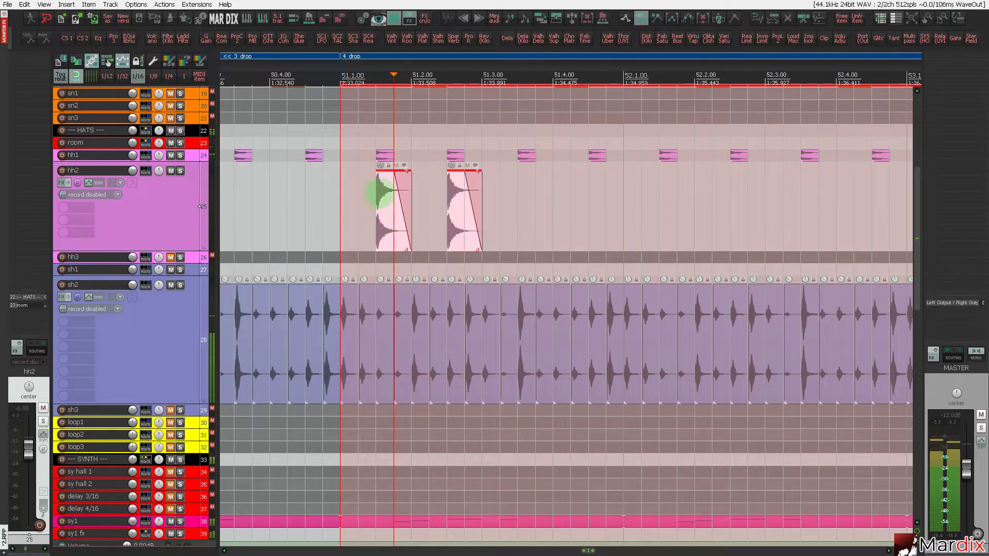
{"action": "left_click_drag", "start_coordinate": [379, 192], "coordinate": [521, 193]}
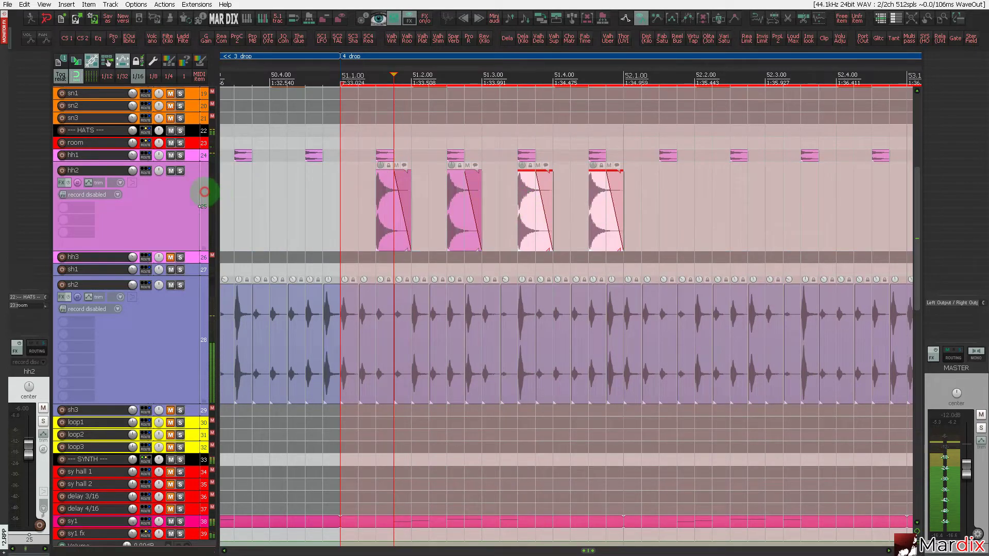
{"action": "left_click", "coordinate": [204, 192]}
{"action": "scroll", "coordinate": [327, 204], "scroll_direction": "down", "scroll_amount": 5}
{"action": "key", "text": "ctrl+d"}
{"action": "key", "text": "ctrl+d"}
{"action": "key", "text": "ctrl+d"}
{"action": "key", "text": "ctrl+d"}
{"action": "key", "text": "ctrl+d"}
{"action": "key", "text": "ctrl+d"}
{"action": "key", "text": "ctrl+d"}
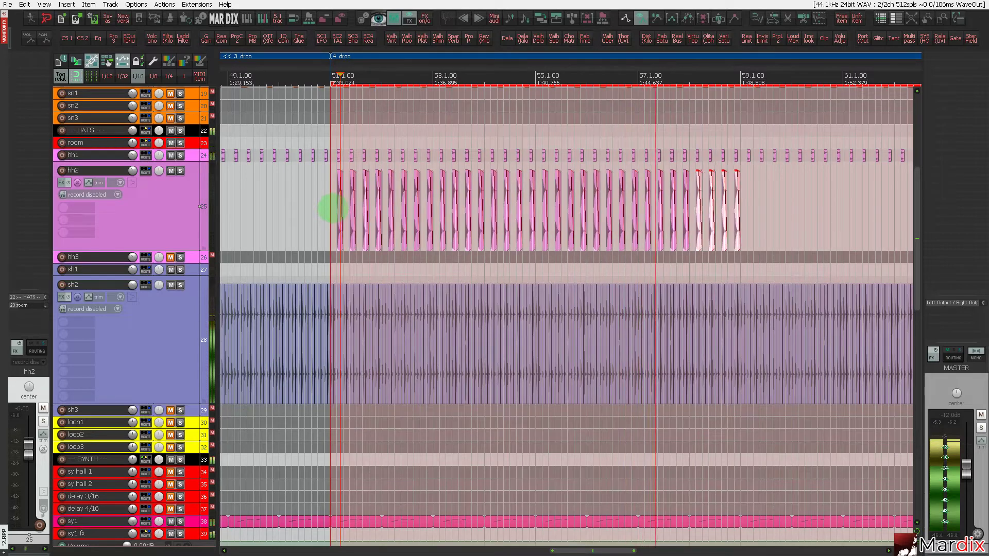
{"action": "scroll", "coordinate": [332, 209], "scroll_direction": "down", "scroll_amount": 3}
{"action": "key", "text": "ctrl+d"}
{"action": "key", "text": "ctrl+d"}
{"action": "key", "text": "ctrl+d"}
{"action": "key", "text": "ctrl+d"}
{"action": "key", "text": "ctrl+d"}
{"action": "key", "text": "ctrl+d"}
{"action": "key", "text": "ctrl+d"}
{"action": "key", "text": "ctrl+d"}
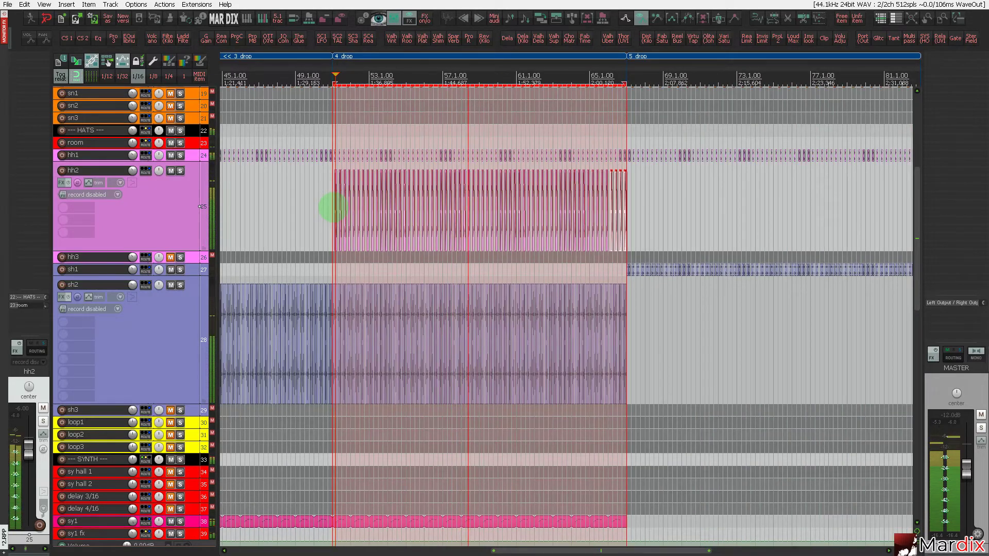
Copy all the off-beat hi-hats on hh2 onto the beats of region 4 (drop), starting at bar 51.
{"action": "left_click", "coordinate": [209, 181]}
{"action": "scroll", "coordinate": [320, 199], "scroll_direction": "up", "scroll_amount": 2}
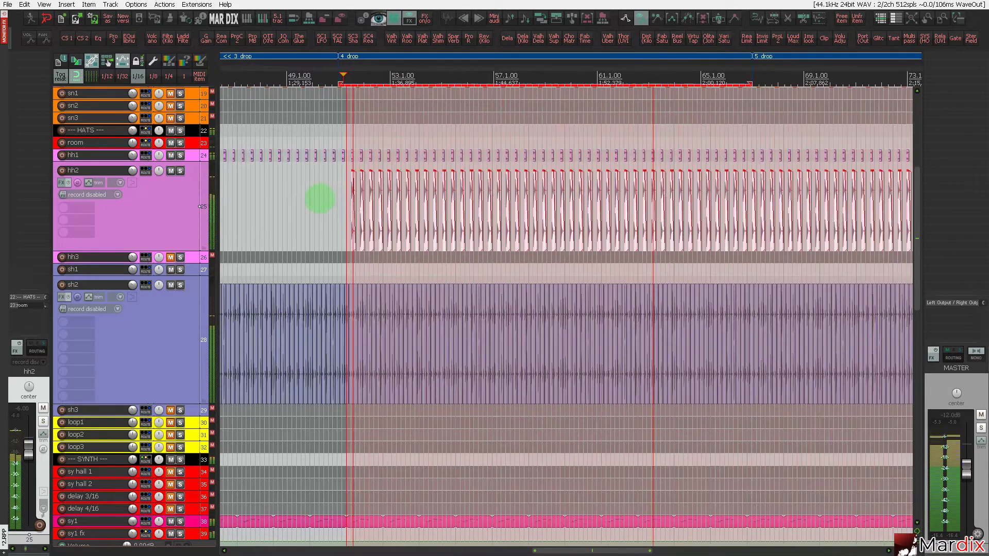
{"action": "scroll", "coordinate": [320, 198], "scroll_direction": "up", "scroll_amount": 5}
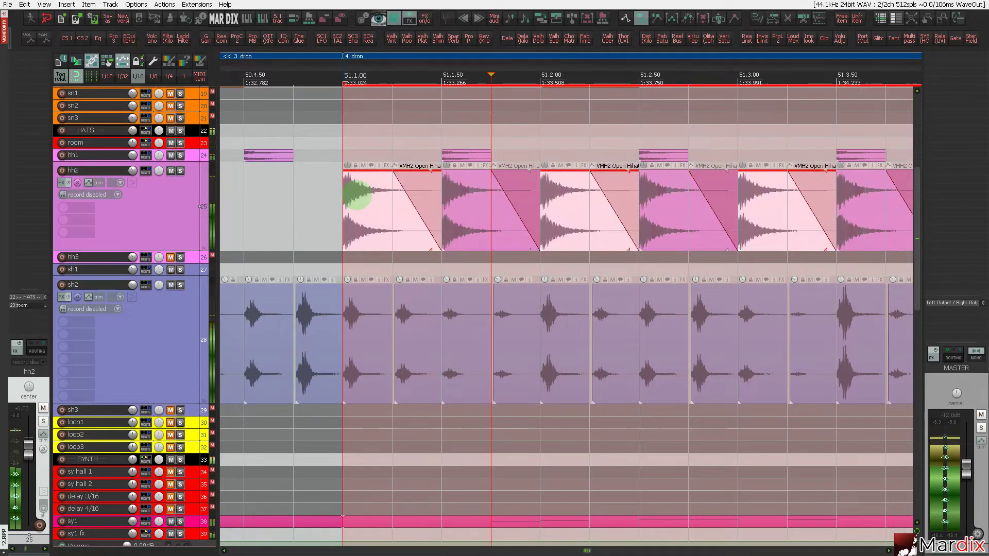
Reduce the on-beat hh2 items' volume to -33.4 dB, select all hh2 items and play the pattern through region 4 (drop).
{"action": "left_click_drag", "start_coordinate": [348, 165], "coordinate": [358, 264]}
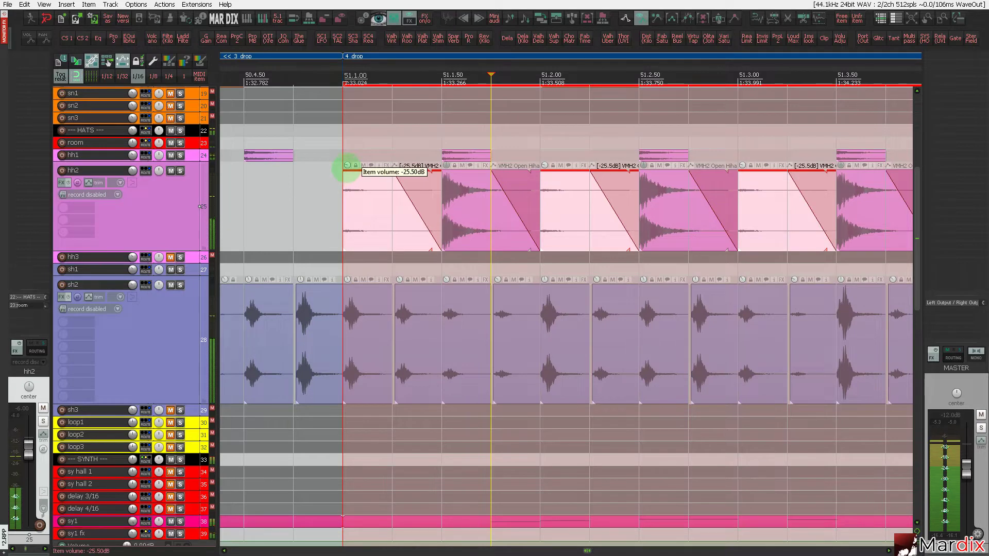
{"action": "left_click_drag", "start_coordinate": [348, 170], "coordinate": [350, 201]}
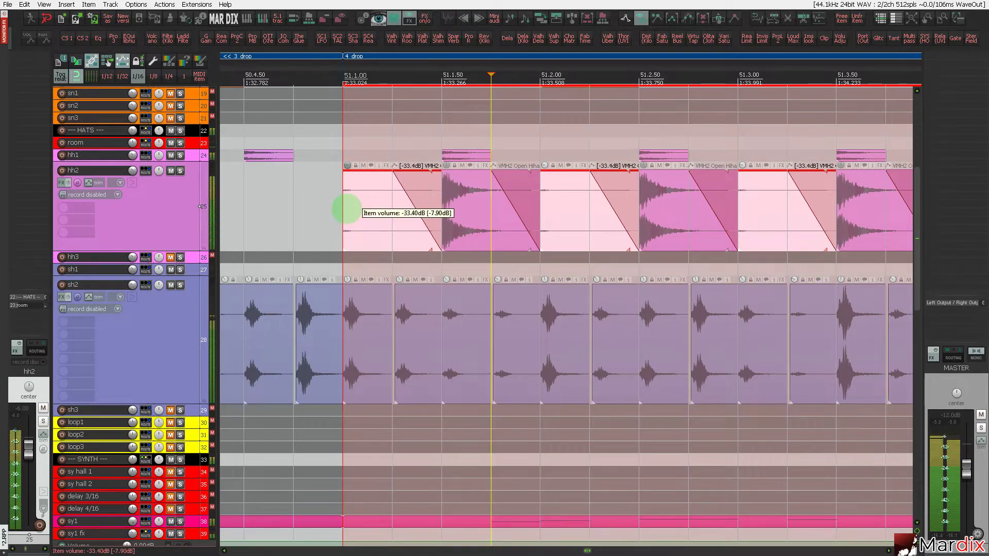
{"action": "left_click", "coordinate": [391, 119]}
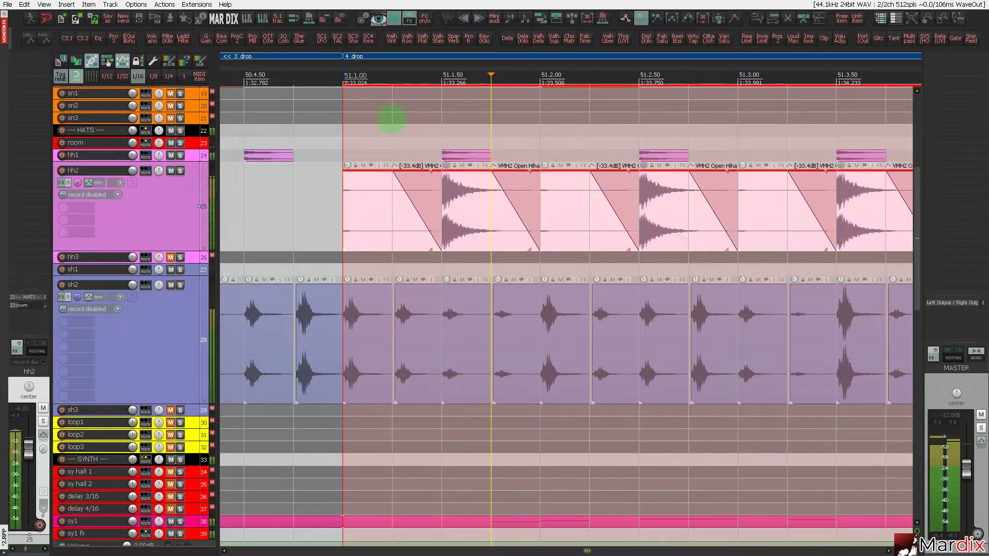
{"action": "scroll", "coordinate": [459, 121], "scroll_direction": "down", "scroll_amount": 5}
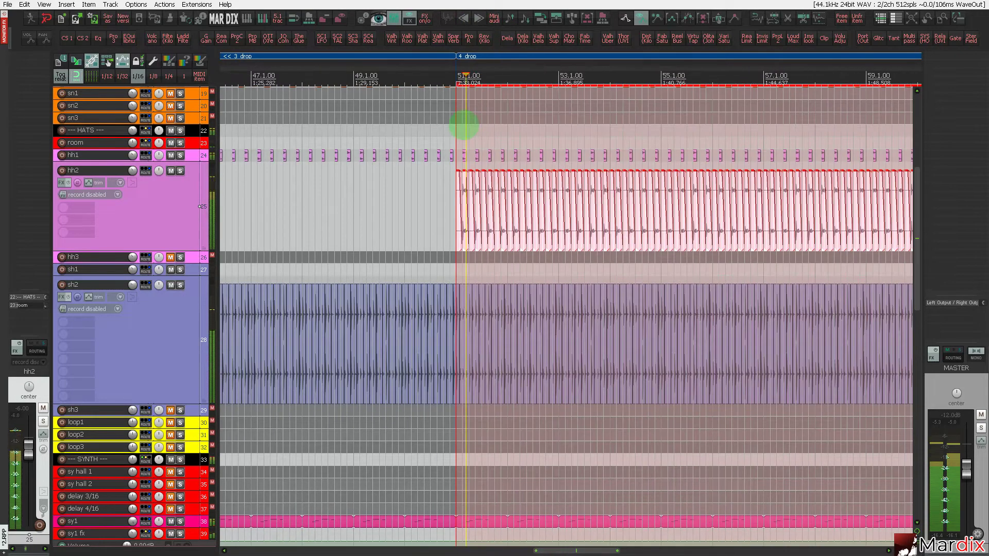
{"action": "scroll", "coordinate": [470, 143], "scroll_direction": "up", "scroll_amount": 3}
{"action": "scroll", "coordinate": [472, 142], "scroll_direction": "down", "scroll_amount": 5}
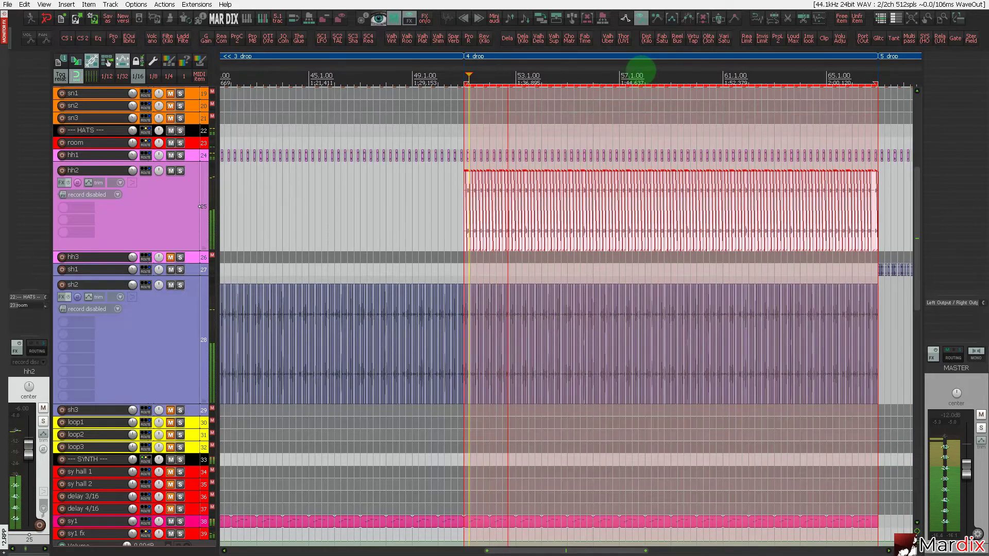
{"action": "left_click_drag", "start_coordinate": [642, 69], "coordinate": [540, 64]}
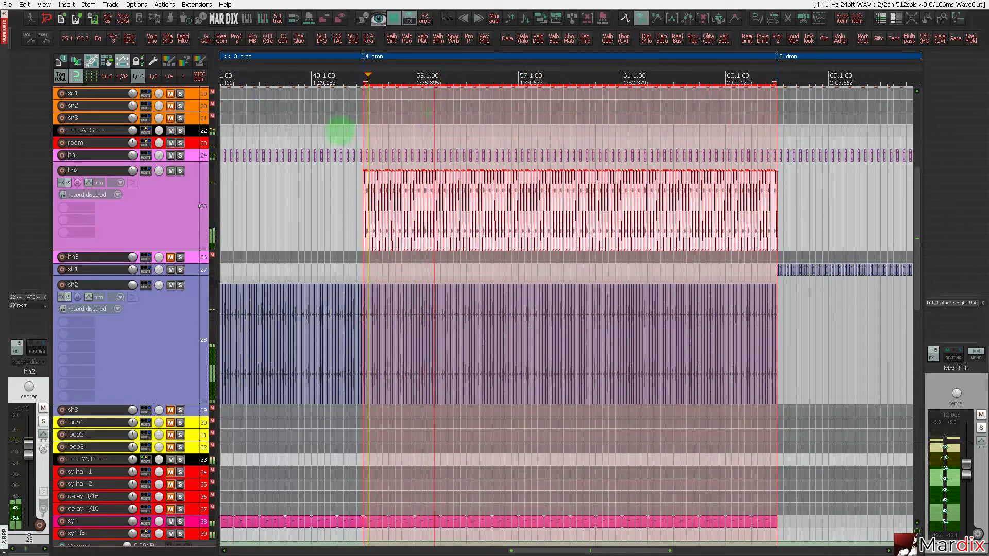
Pan the hh2 track 47% left while checking the mix in mono, restoring stereo on the master.
{"action": "mouse_move", "coordinate": [159, 171]}
{"action": "left_mouse_down"}
{"action": "mouse_move", "coordinate": [159, 187]}
{"action": "mouse_move", "coordinate": [160, 176]}
{"action": "left_mouse_up"}
{"action": "left_click", "coordinate": [977, 351]}
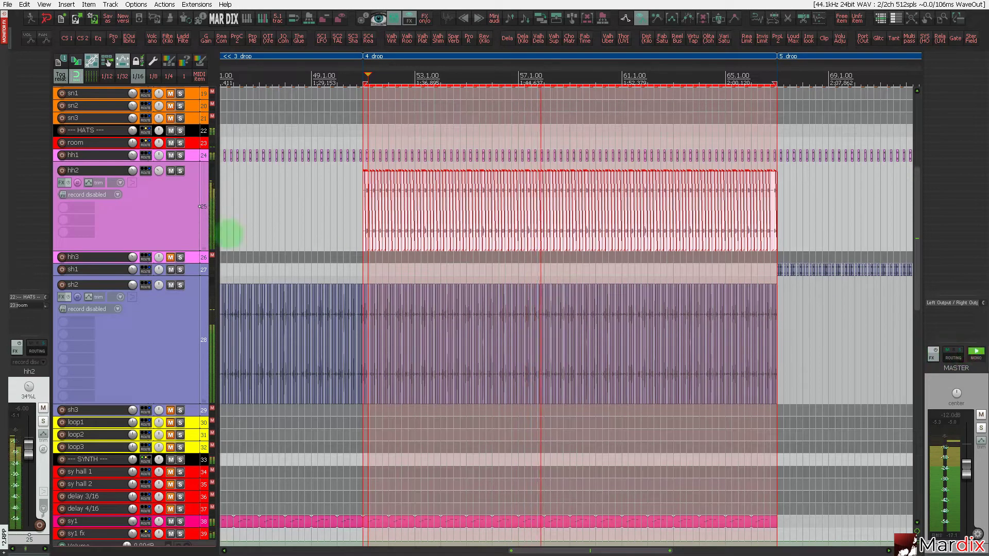
{"action": "left_click_drag", "start_coordinate": [159, 188], "coordinate": [159, 194]}
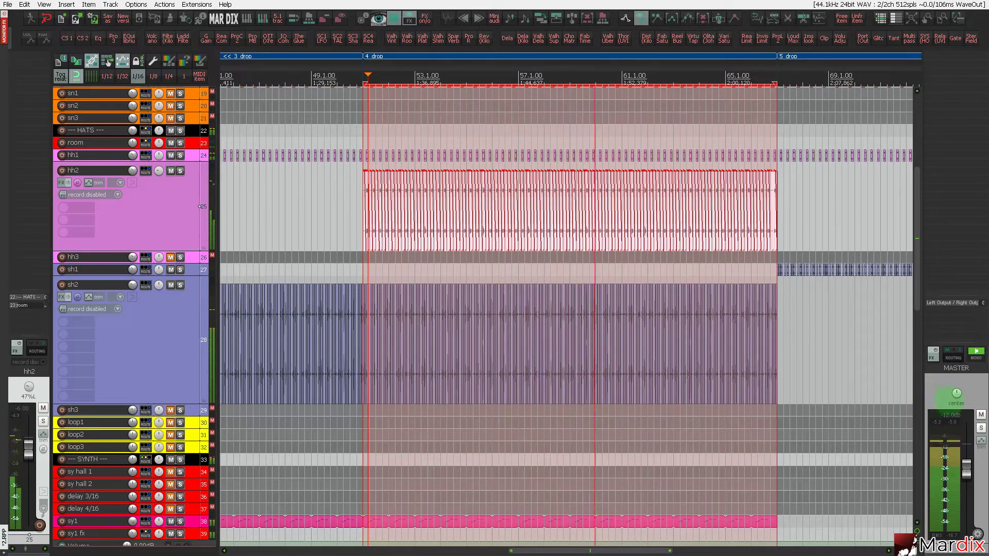
{"action": "left_click", "coordinate": [976, 352]}
{"action": "left_click", "coordinate": [976, 351]}
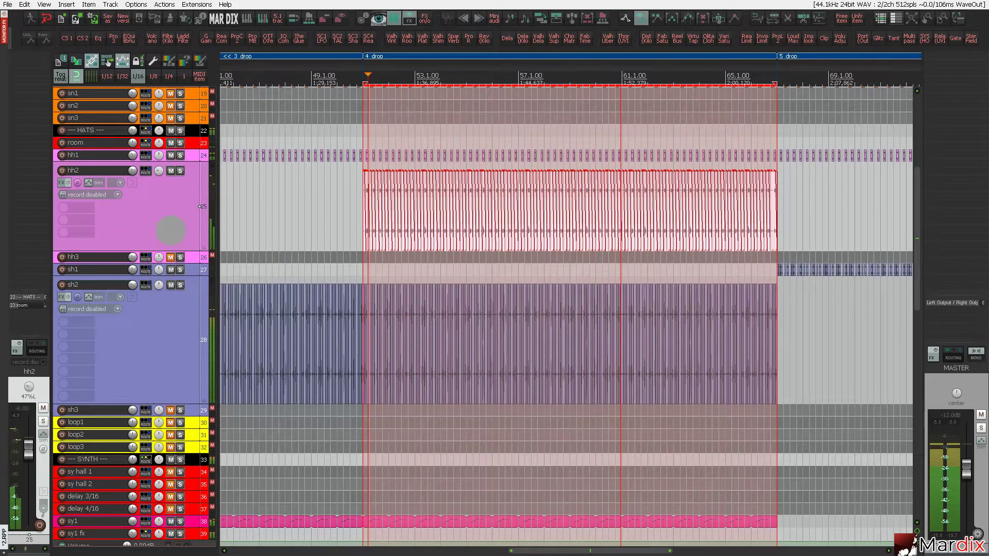
Play the transition from region 3 into region 4 (drop) to hear hh2 in the mix, and collapse the hh2 and sh2 tracks.
{"action": "scroll", "coordinate": [169, 229], "scroll_direction": "up", "scroll_amount": 6}
{"action": "scroll", "coordinate": [206, 262], "scroll_direction": "down", "scroll_amount": 2}
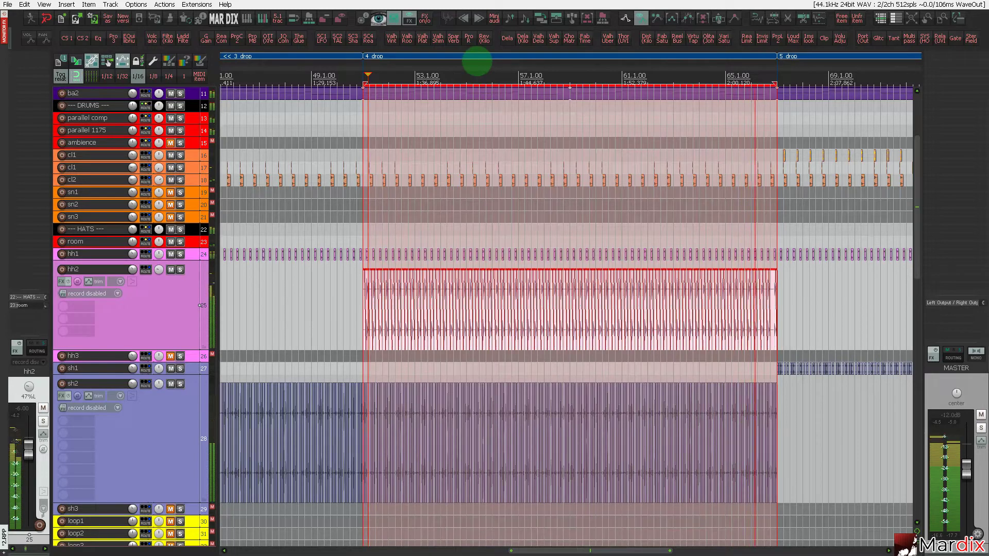
{"action": "left_click", "coordinate": [349, 64]}
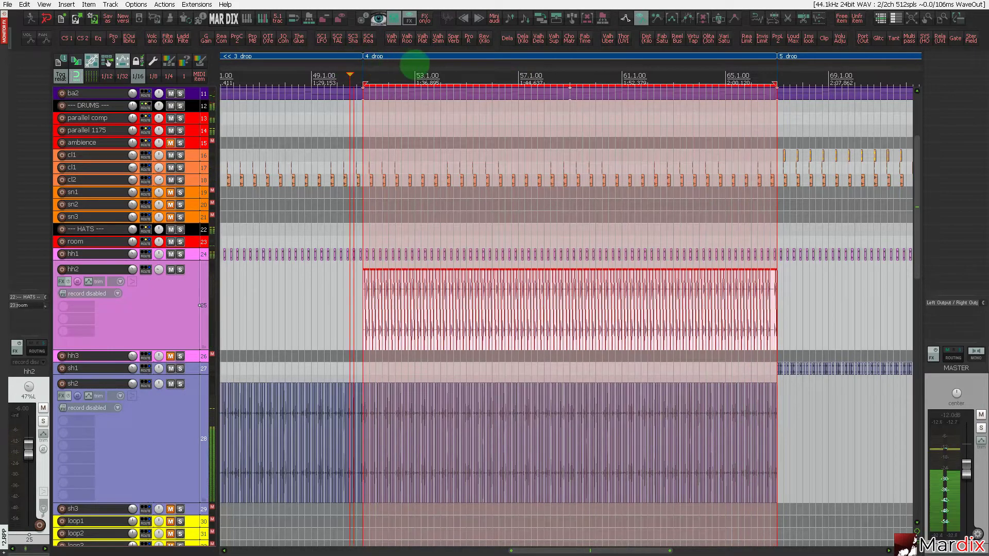
{"action": "left_click_drag", "start_coordinate": [415, 67], "coordinate": [381, 78]}
{"action": "scroll", "coordinate": [129, 209], "scroll_direction": "up", "scroll_amount": 3}
{"action": "scroll", "coordinate": [145, 209], "scroll_direction": "down", "scroll_amount": 3}
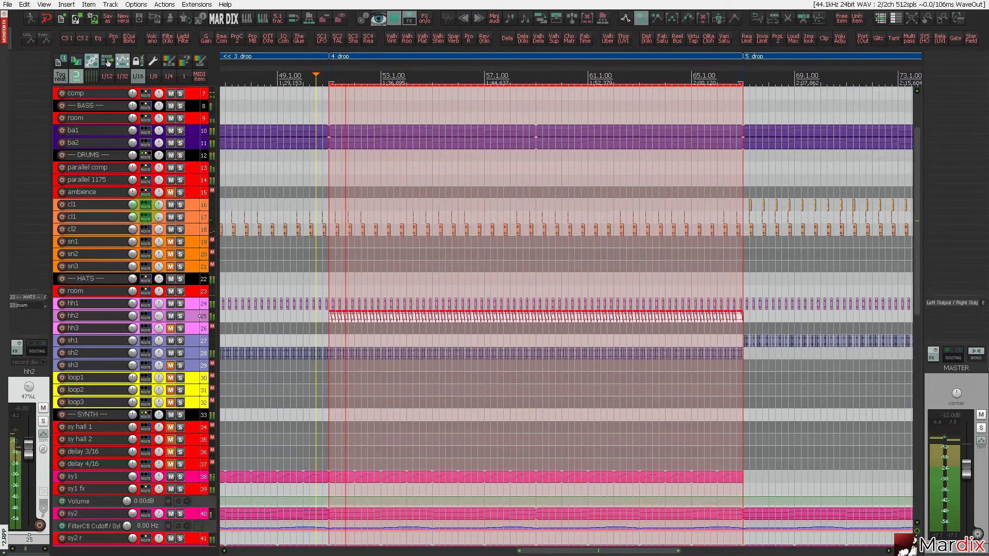
Audition the room track of the BASS group in solo during playback, and restore the full mix.
{"action": "scroll", "coordinate": [145, 209], "scroll_direction": "down", "scroll_amount": 4}
{"action": "scroll", "coordinate": [145, 210], "scroll_direction": "up", "scroll_amount": 2}
{"action": "scroll", "coordinate": [145, 210], "scroll_direction": "up", "scroll_amount": 5}
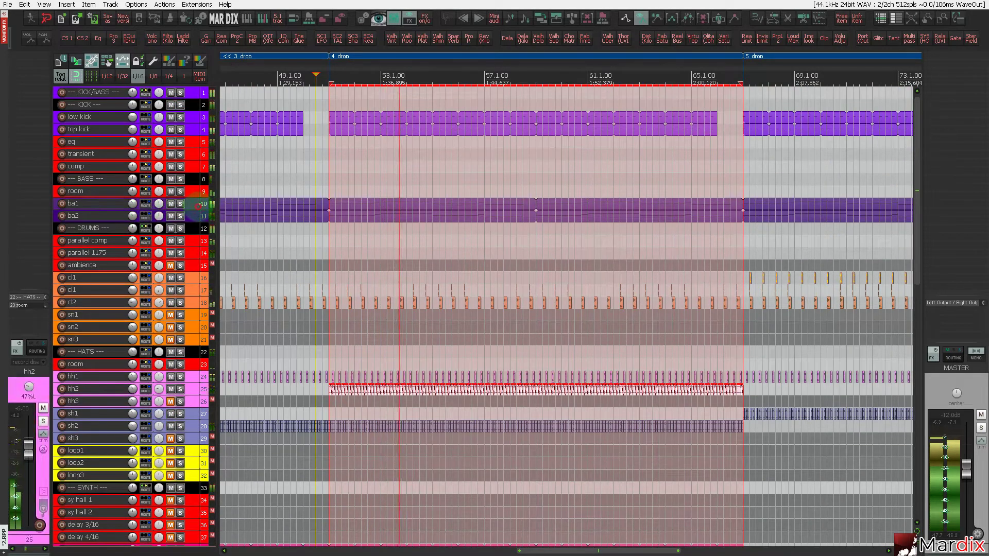
{"action": "left_click", "coordinate": [199, 192]}
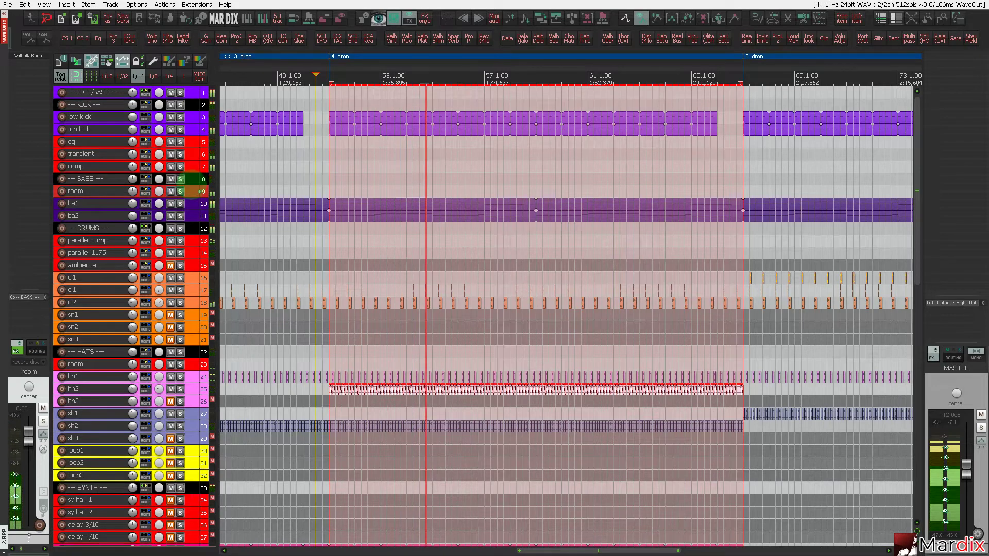
{"action": "left_click", "coordinate": [180, 191]}
{"action": "left_click", "coordinate": [179, 192]}
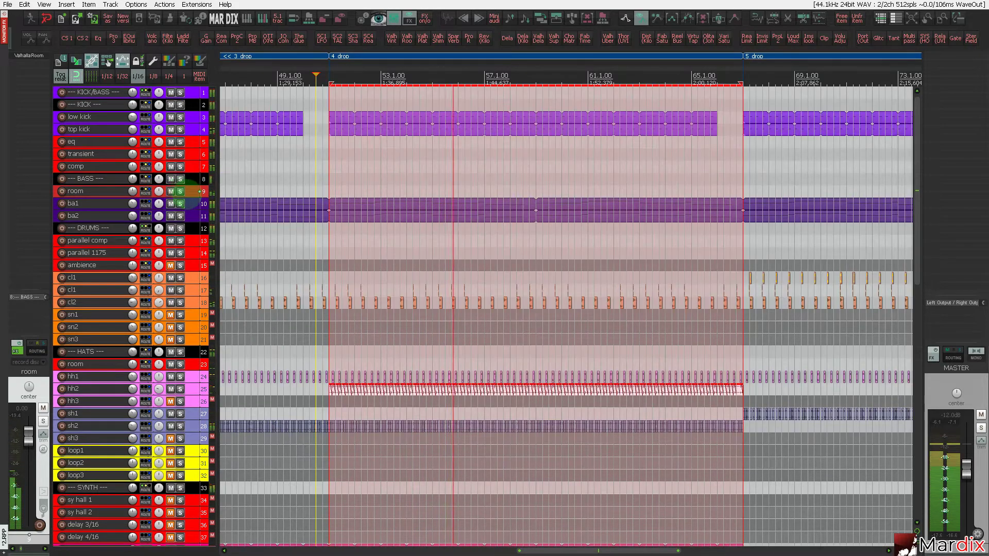
Load the VMH2 Bassdrum 004 G# sample in the top kick track's ReaSamplOmatic5000 and close the sampler.
{"action": "left_click", "coordinate": [190, 129]}
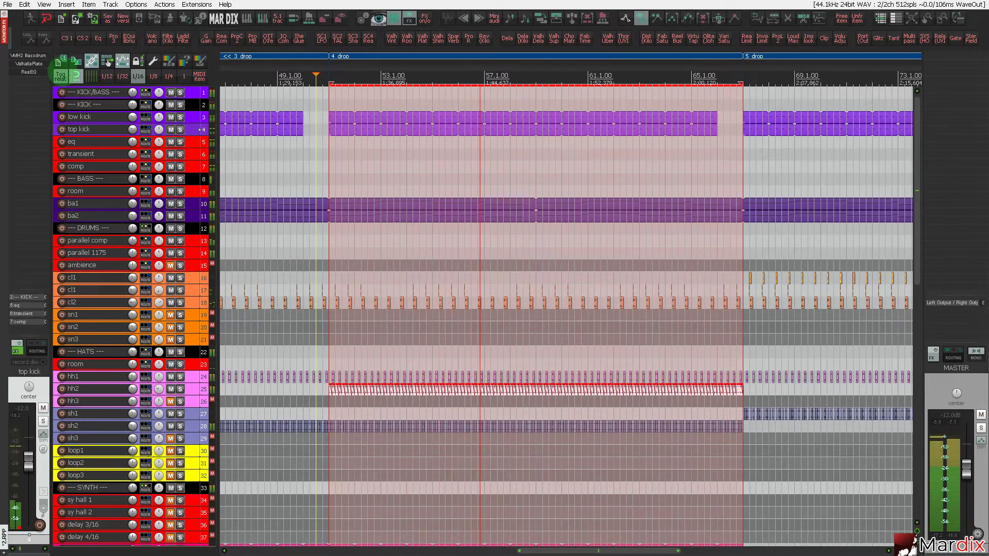
{"action": "left_click", "coordinate": [28, 55]}
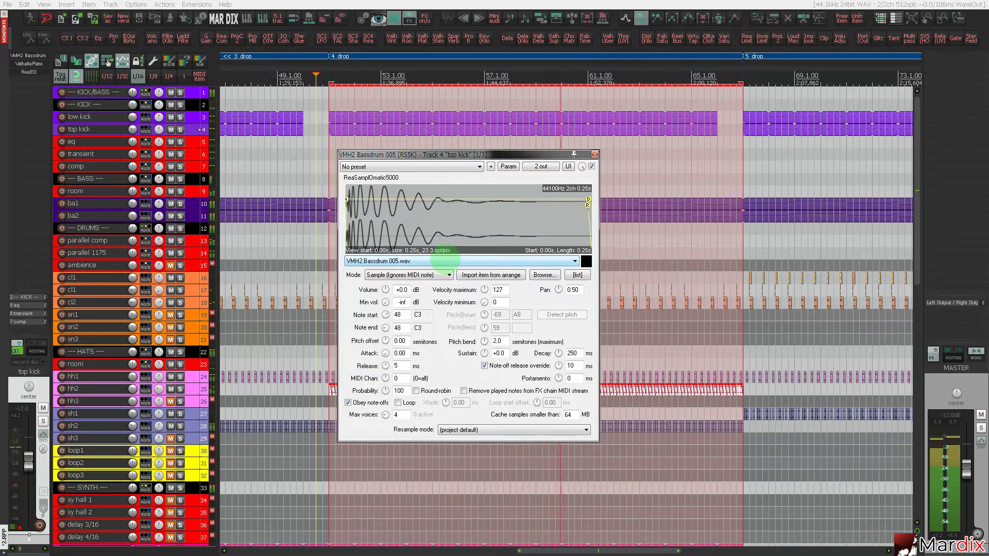
{"action": "scroll", "coordinate": [444, 260], "scroll_direction": "up", "scroll_amount": 1}
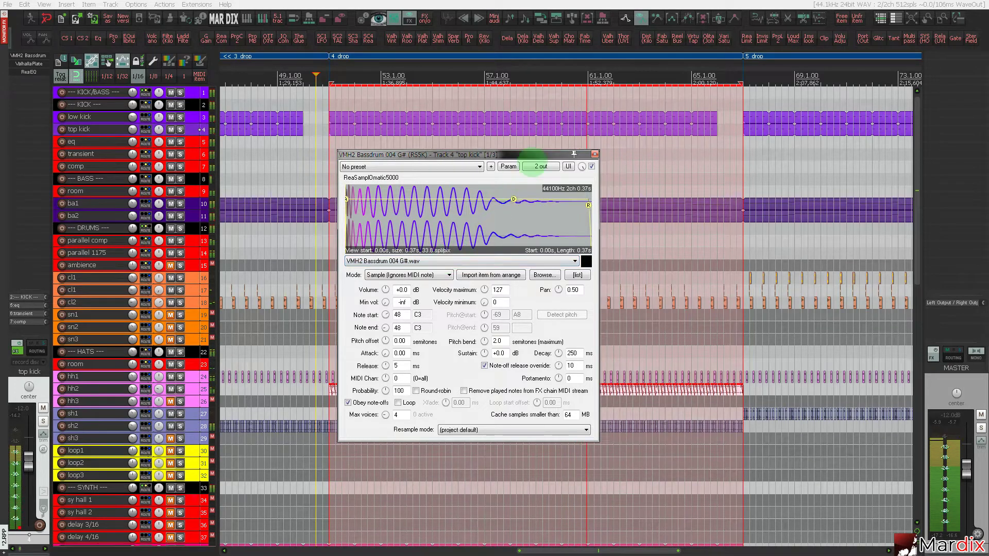
{"action": "left_click", "coordinate": [594, 153]}
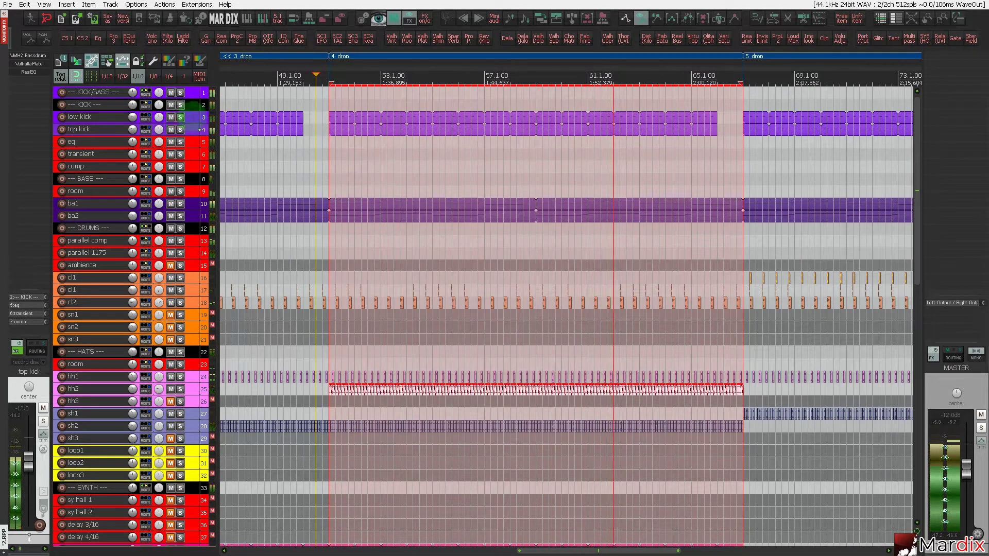
Enable the media playback offset in the low kick track's routing and set it to +5 ms.
{"action": "left_click", "coordinate": [118, 117]}
{"action": "left_click", "coordinate": [146, 117]}
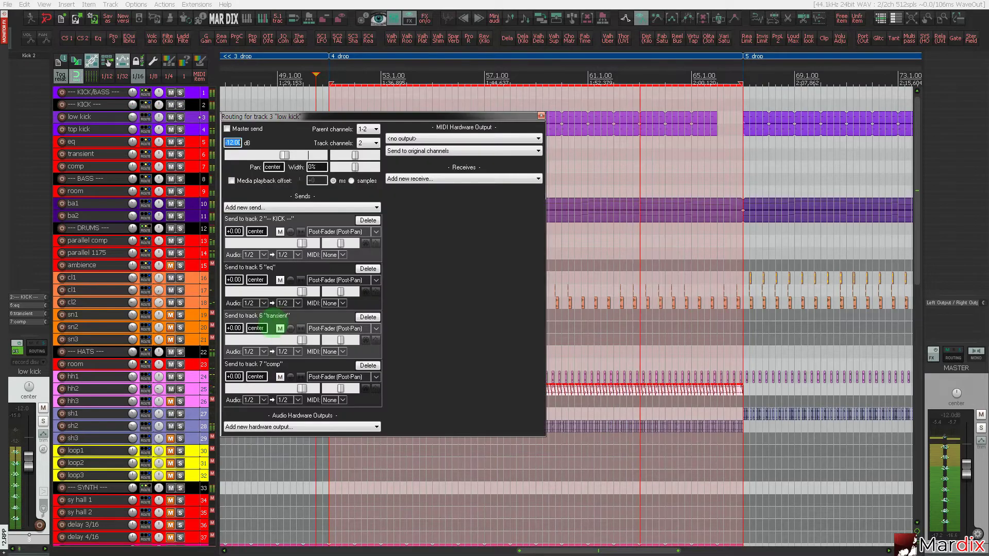
{"action": "left_click", "coordinate": [243, 180]}
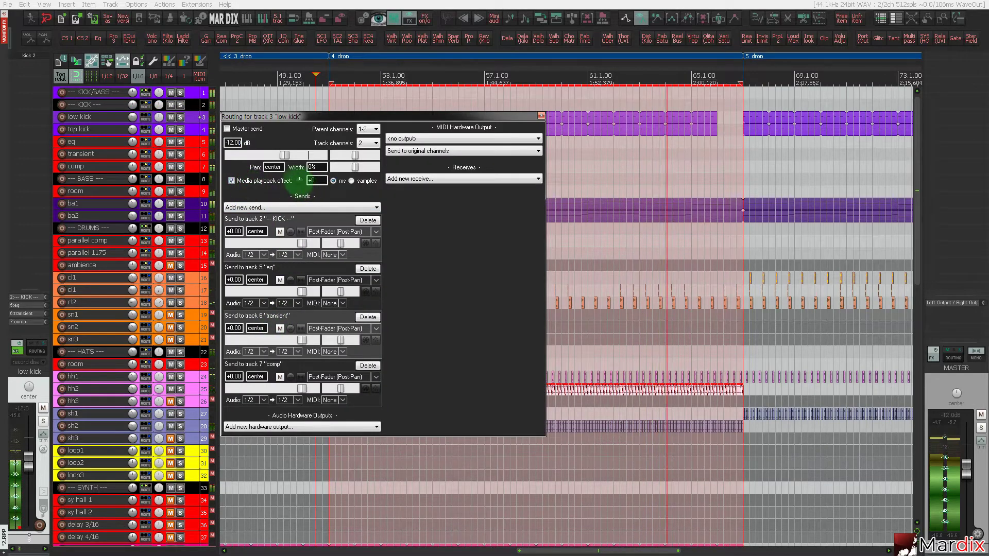
{"action": "left_click_drag", "start_coordinate": [299, 180], "coordinate": [299, 177]}
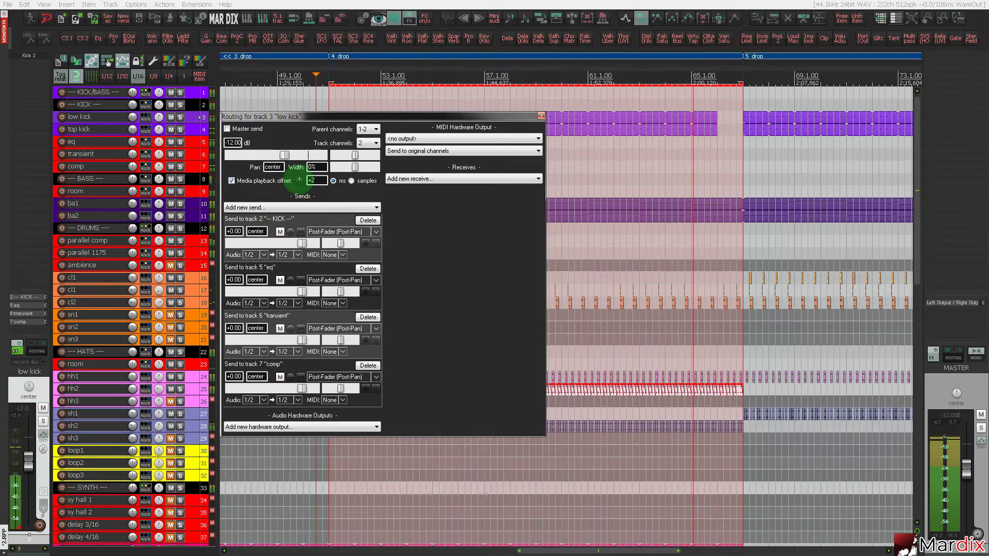
{"action": "left_click", "coordinate": [351, 181]}
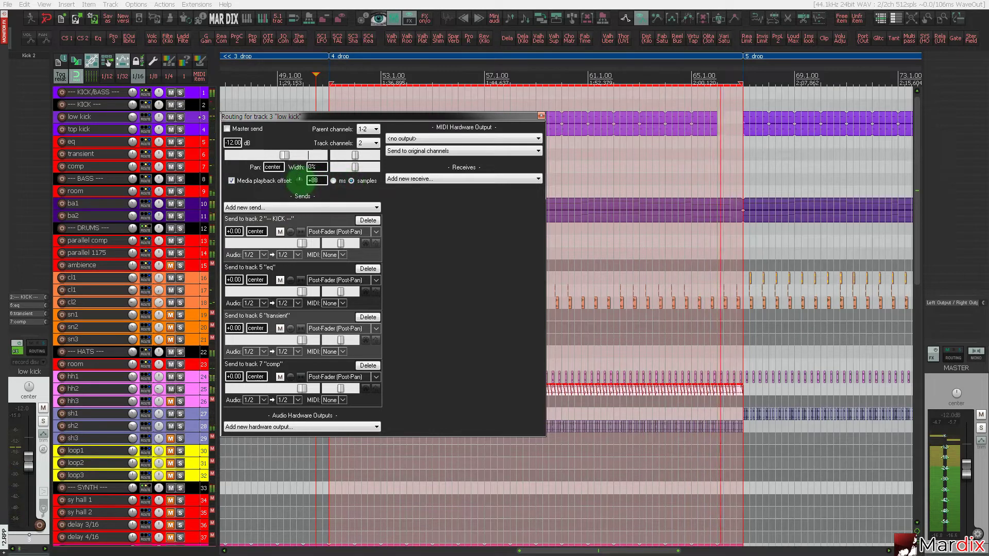
{"action": "scroll", "coordinate": [299, 179], "scroll_direction": "down", "scroll_amount": 3}
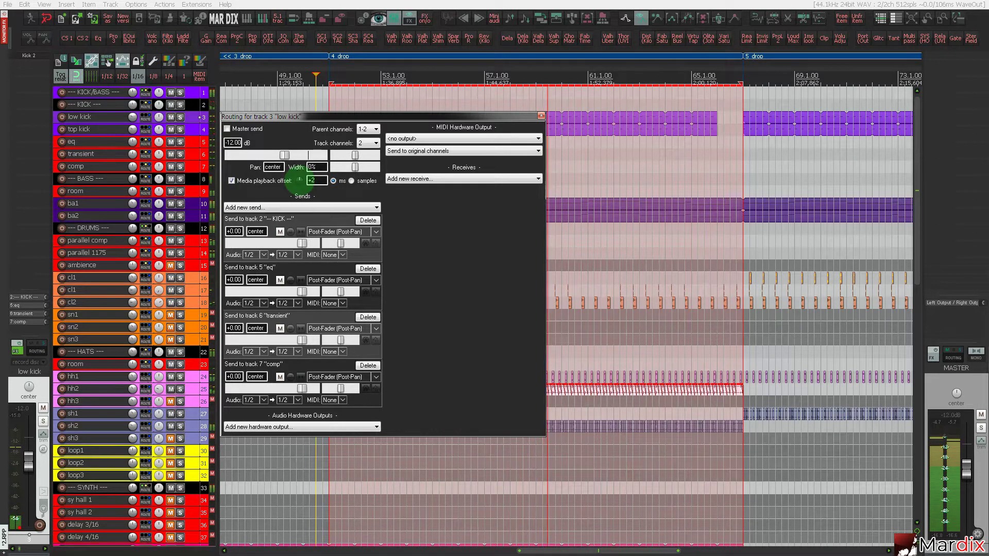
{"action": "left_click_drag", "start_coordinate": [300, 181], "coordinate": [299, 175]}
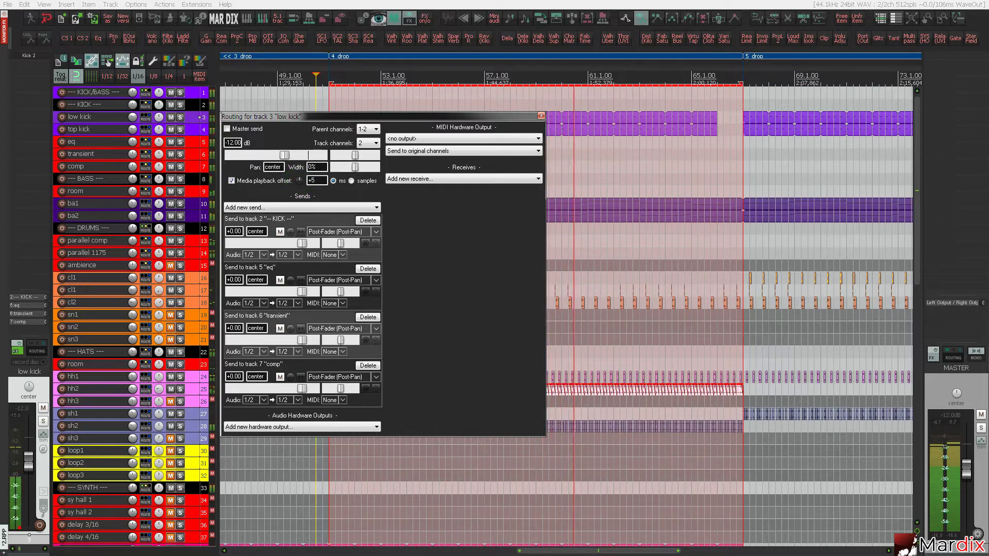
{"action": "left_click", "coordinate": [299, 181]}
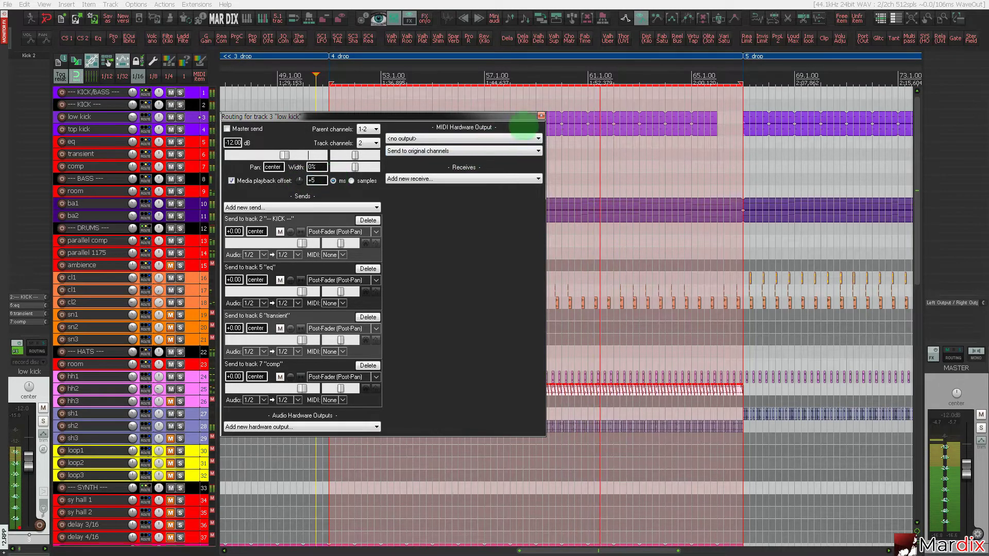
{"action": "left_click", "coordinate": [541, 115]}
Colour the KICK/BASS folder track black.
{"action": "scroll", "coordinate": [481, 158], "scroll_direction": "down", "scroll_amount": 3}
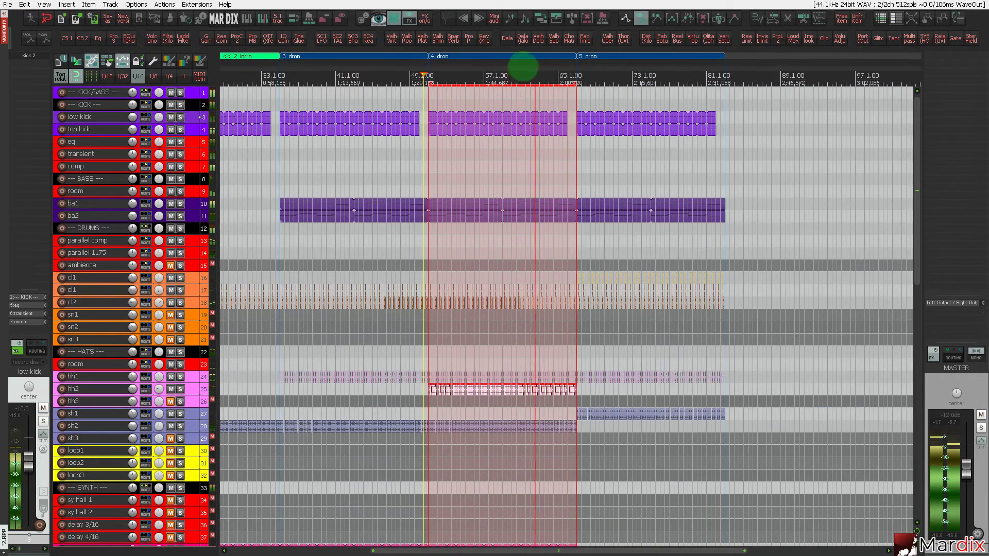
{"action": "scroll", "coordinate": [523, 60], "scroll_direction": "down", "scroll_amount": 2}
{"action": "scroll", "coordinate": [145, 240], "scroll_direction": "down", "scroll_amount": 5}
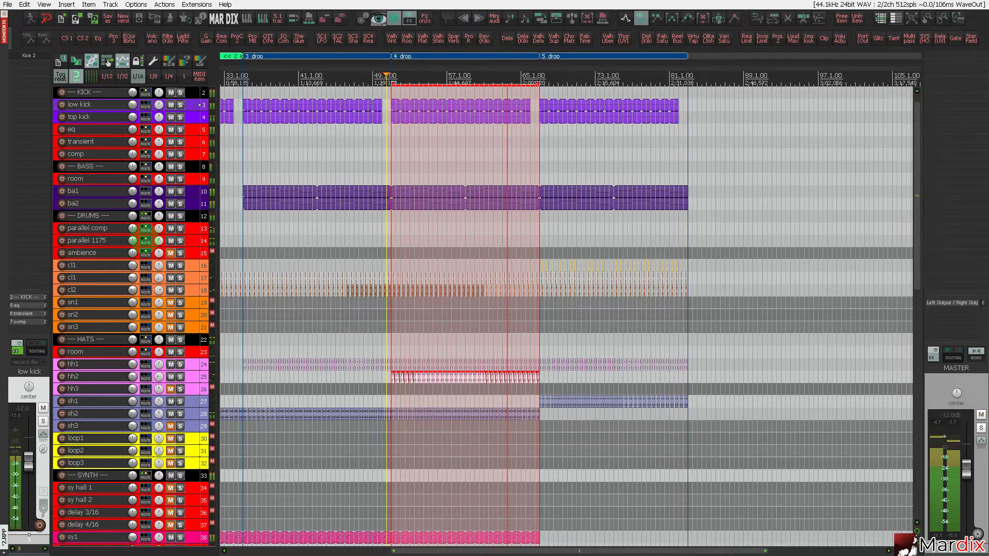
{"action": "scroll", "coordinate": [144, 239], "scroll_direction": "up", "scroll_amount": 5}
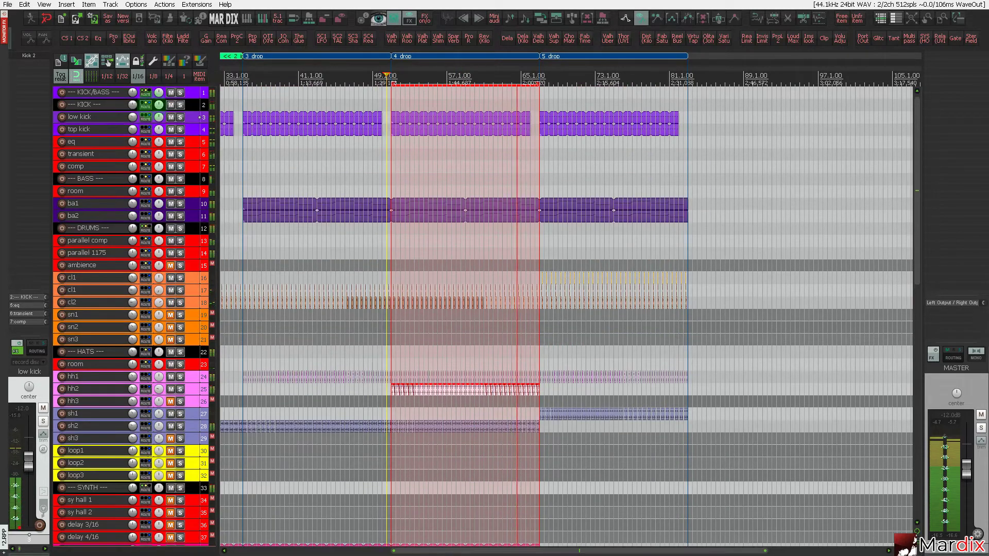
{"action": "left_click", "coordinate": [195, 94]}
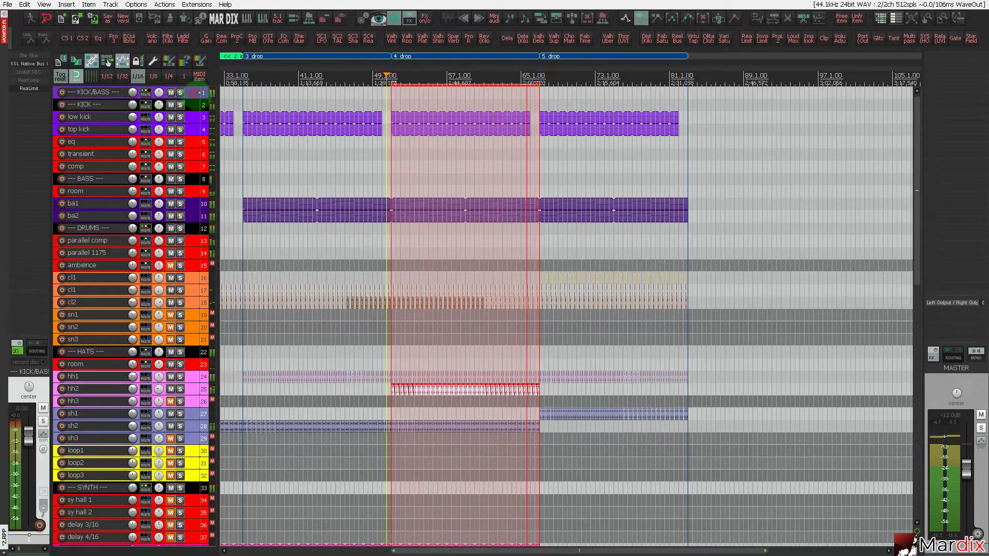
{"action": "left_click", "coordinate": [169, 61]}
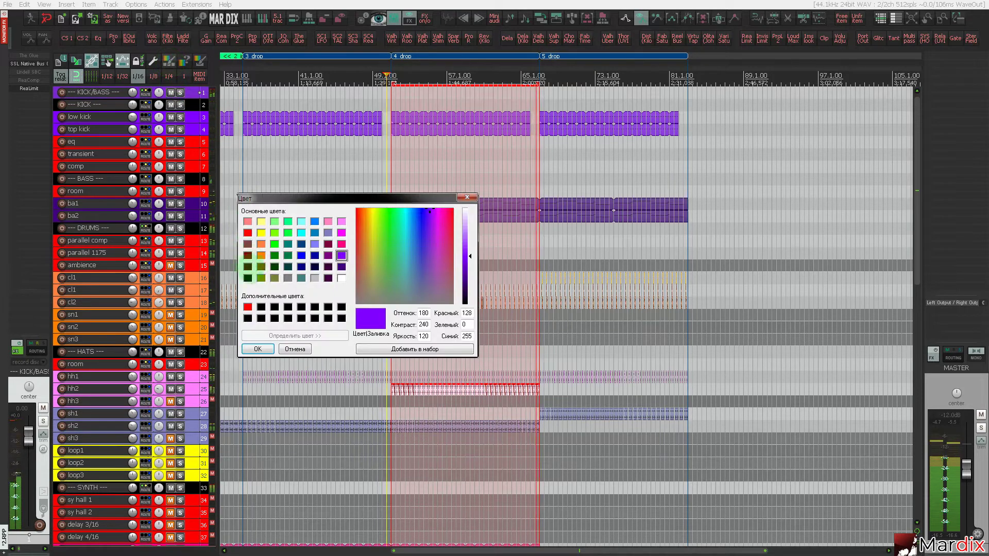
{"action": "left_click", "coordinate": [248, 278]}
{"action": "left_click", "coordinate": [257, 349]}
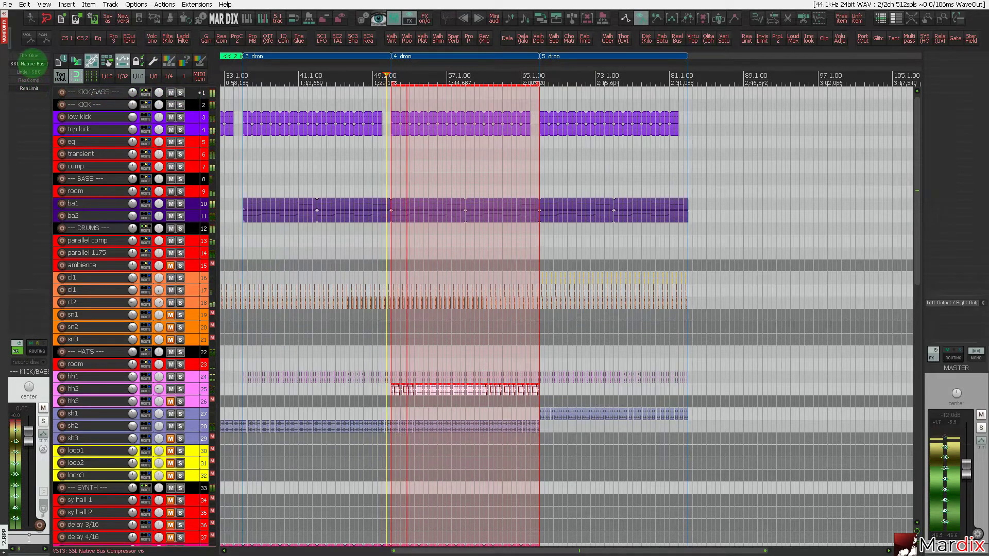
Compare the SSL Native Bus Compressor with The Glue on the KICK/BASS track by enabling one at a time.
{"action": "left_click", "coordinate": [28, 64]}
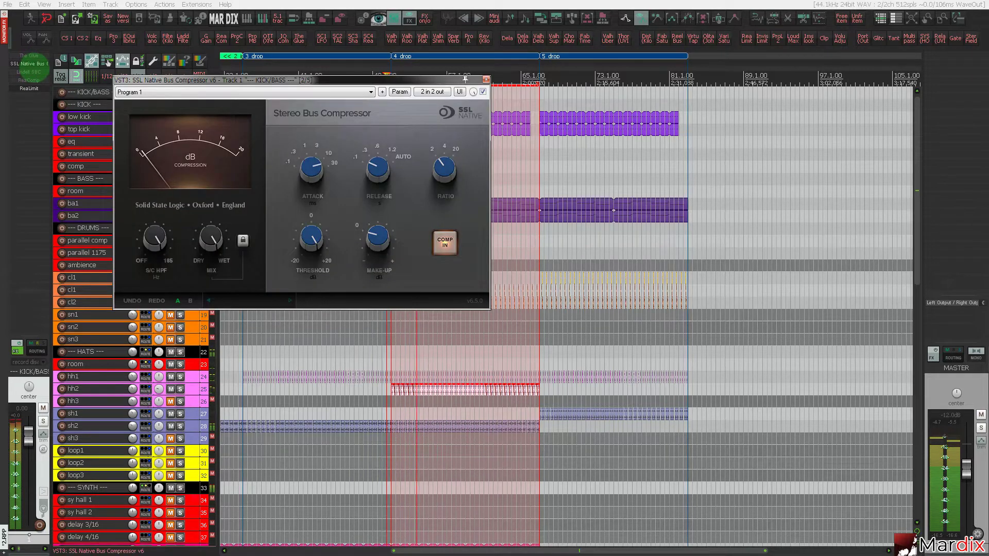
{"action": "left_click", "coordinate": [31, 56]}
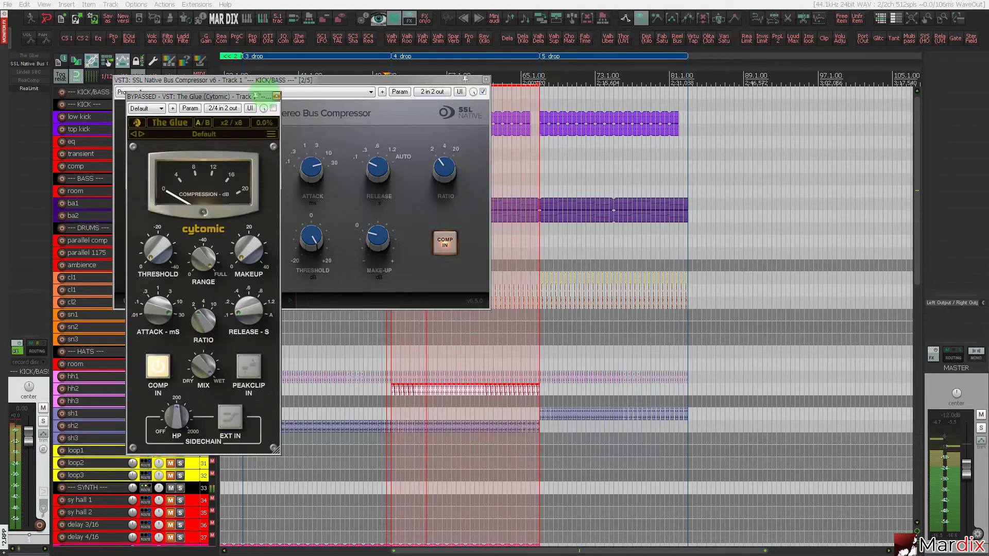
{"action": "left_click_drag", "start_coordinate": [255, 96], "coordinate": [695, 134]}
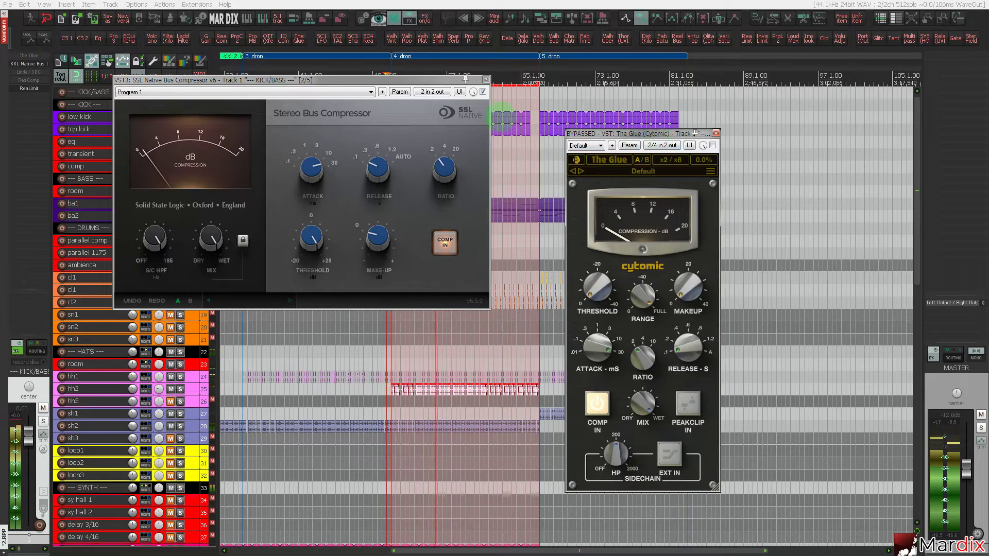
{"action": "left_click", "coordinate": [483, 92]}
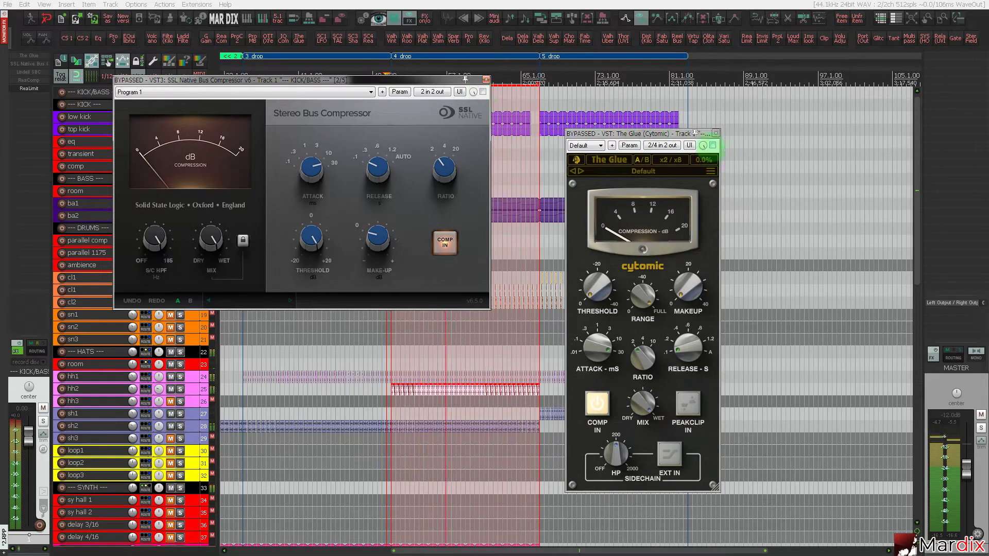
{"action": "left_click", "coordinate": [713, 146]}
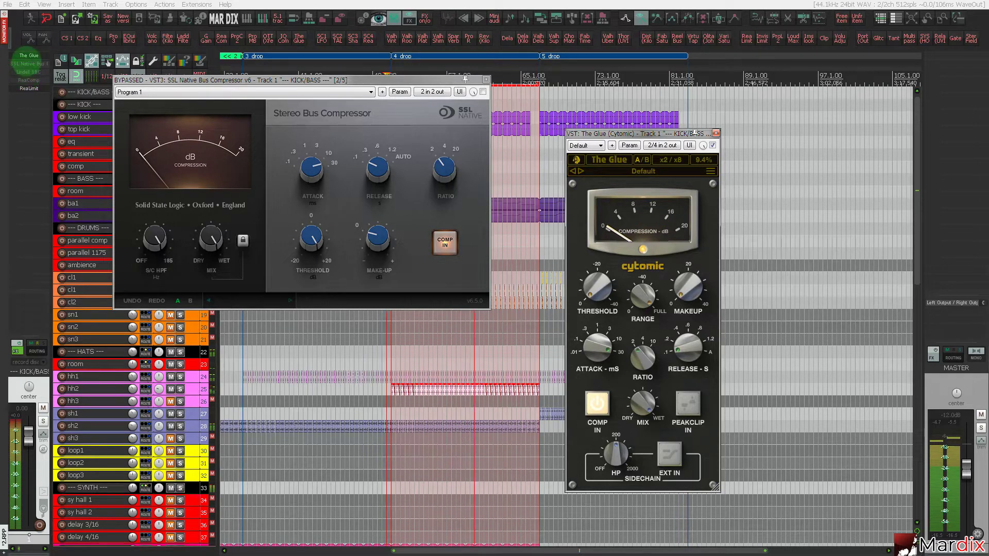
{"action": "left_click", "coordinate": [29, 56], "text": "shift"}
{"action": "left_click", "coordinate": [30, 63], "text": "shift"}
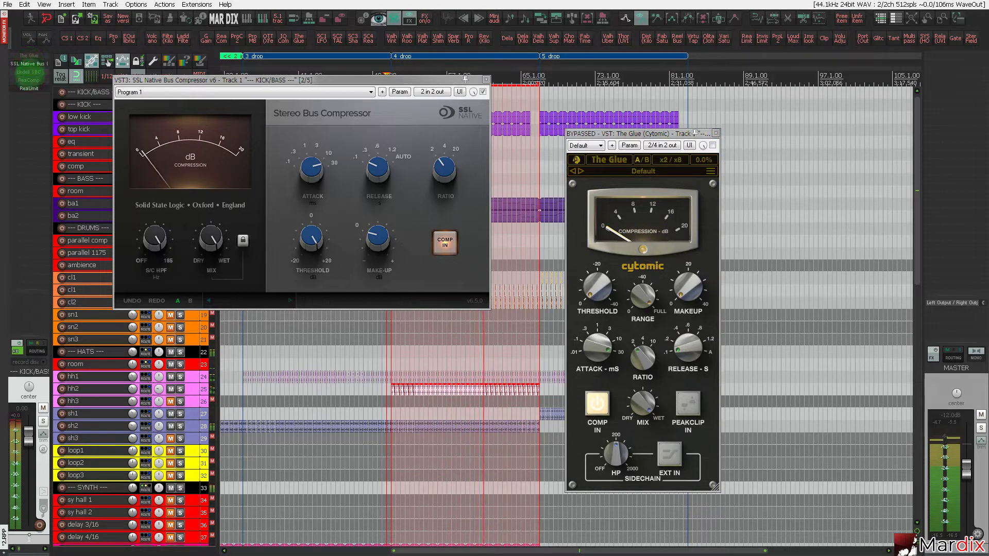
Audition Lindell SBC and ReaComp on the KICK/BASS track in place of the SSL compressor.
{"action": "left_click", "coordinate": [29, 64]}
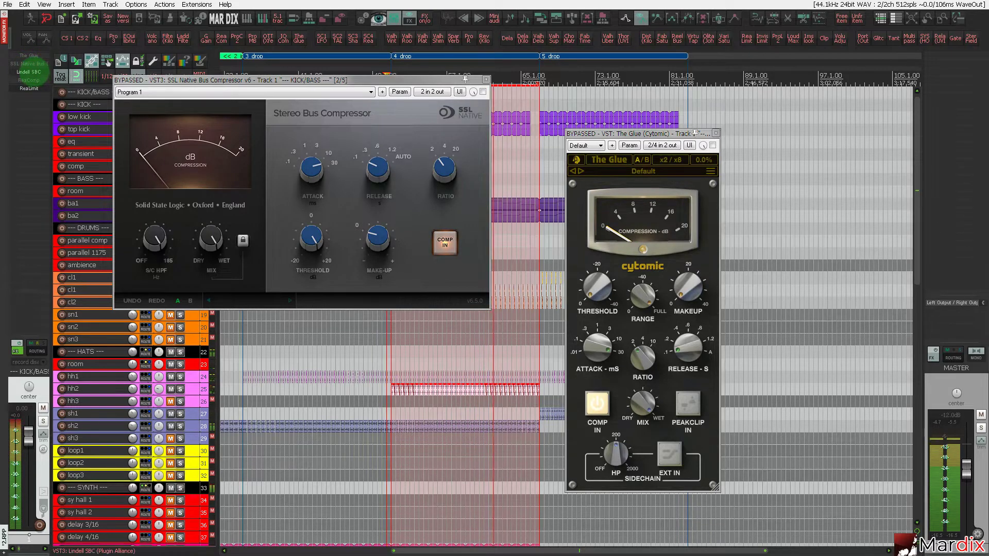
{"action": "left_click", "coordinate": [29, 72]}
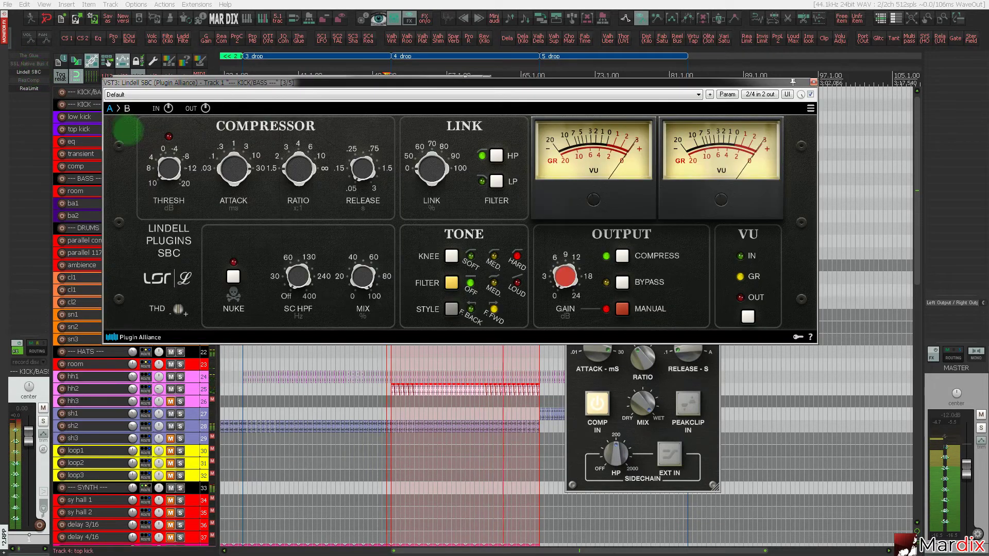
{"action": "left_click", "coordinate": [32, 72]}
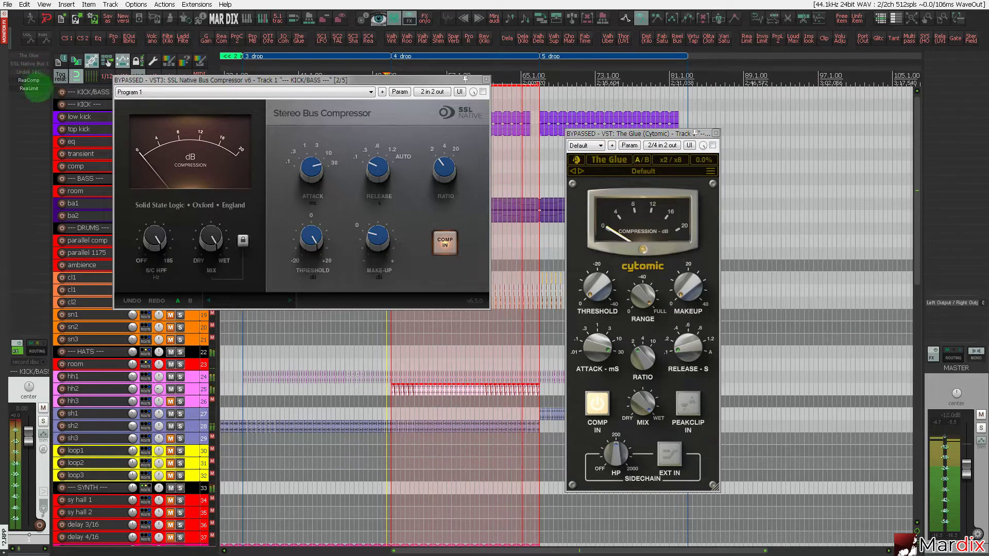
Remove ReaComp from the KICK/BASS track, re-enable the SSL Native Bus Compressor and close the compressor windows.
{"action": "left_click", "coordinate": [29, 63]}
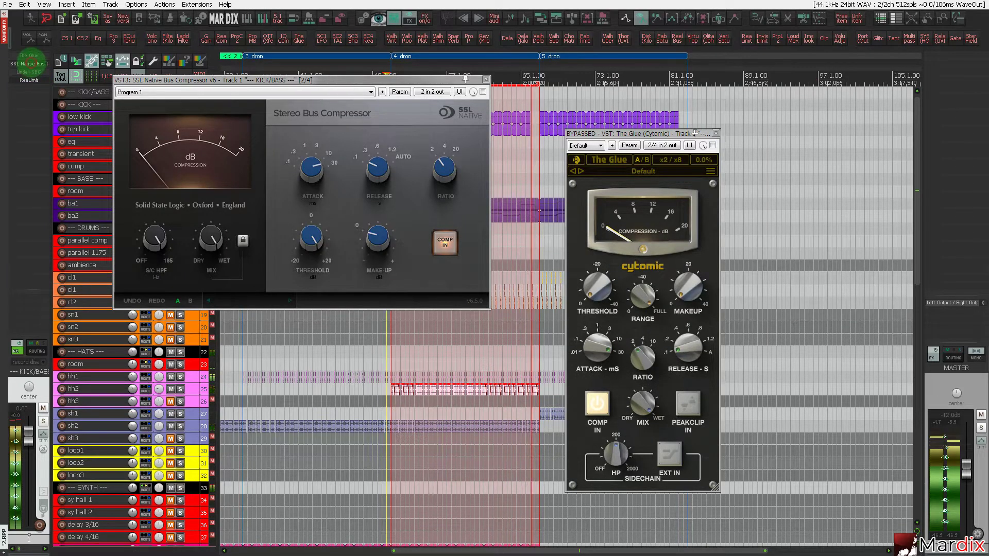
{"action": "left_click", "coordinate": [716, 133]}
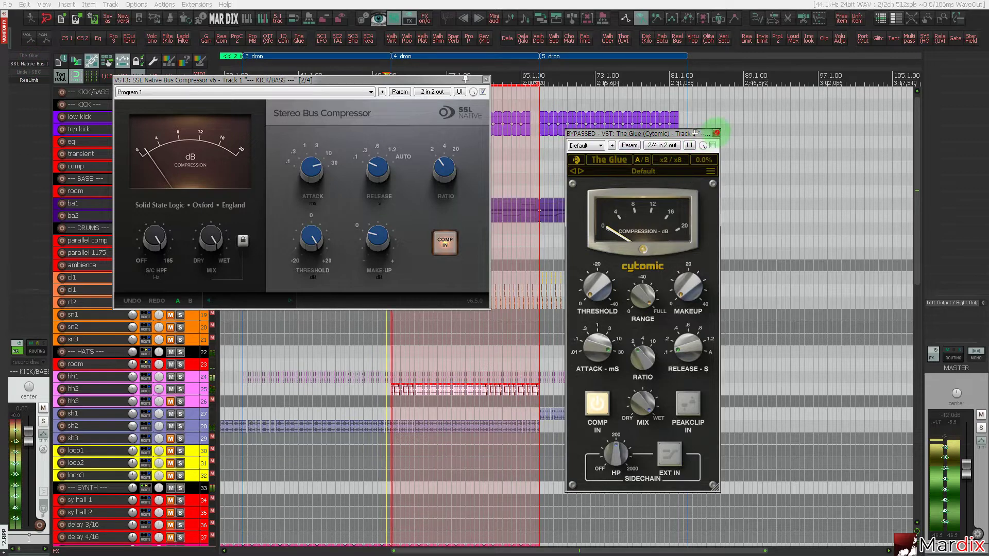
{"action": "left_click_drag", "start_coordinate": [456, 78], "coordinate": [637, 209]}
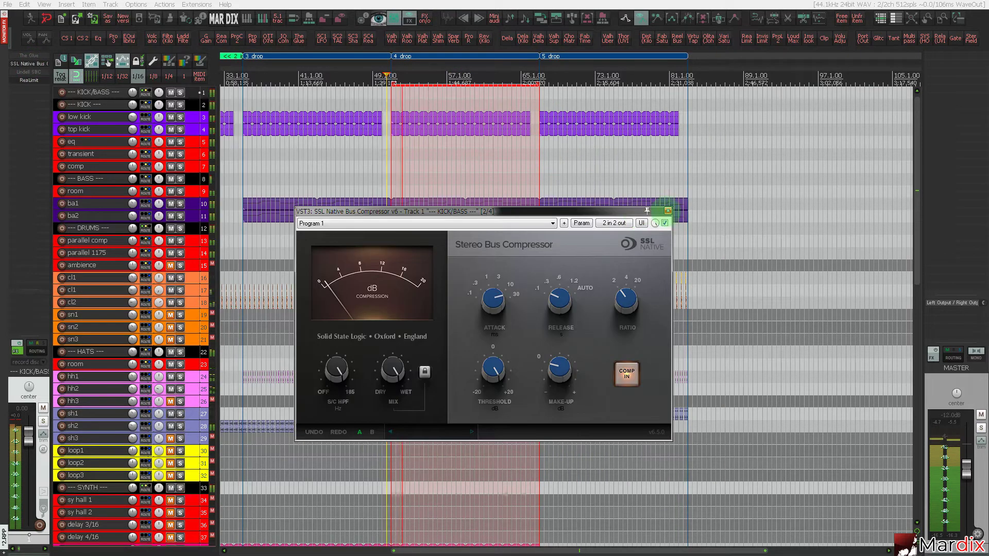
{"action": "left_click", "coordinate": [669, 211]}
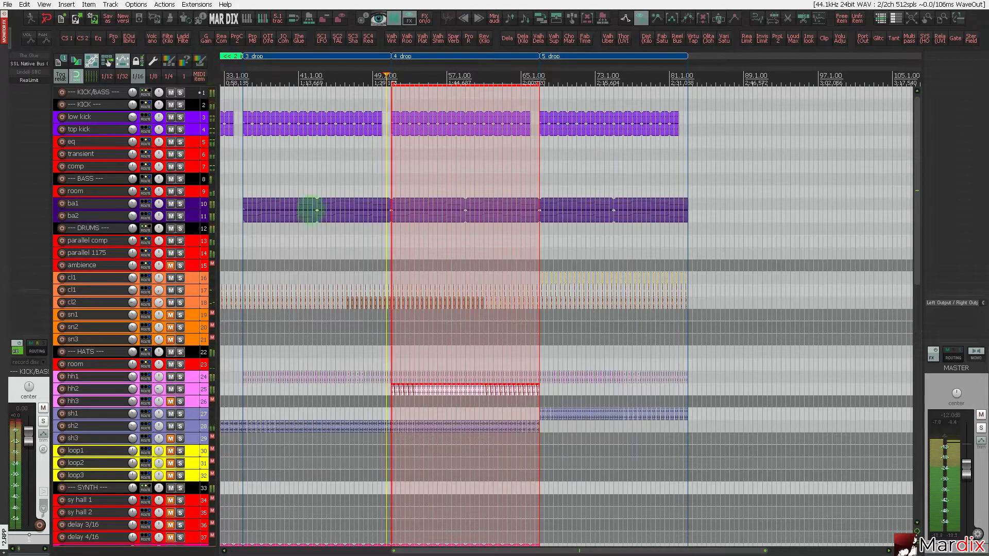
{"action": "scroll", "coordinate": [449, 201], "scroll_direction": "up", "scroll_amount": 2}
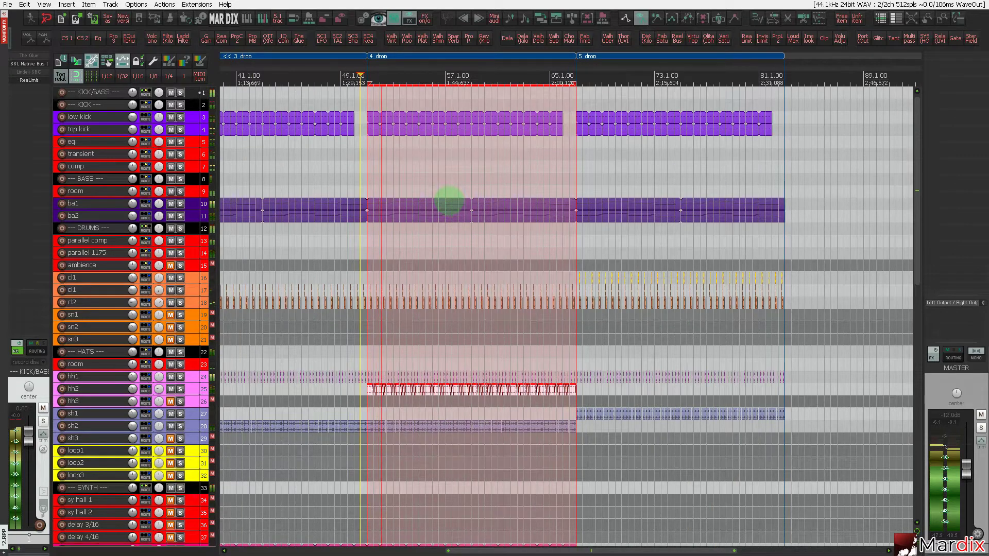
{"action": "scroll", "coordinate": [449, 203], "scroll_direction": "down", "scroll_amount": 5}
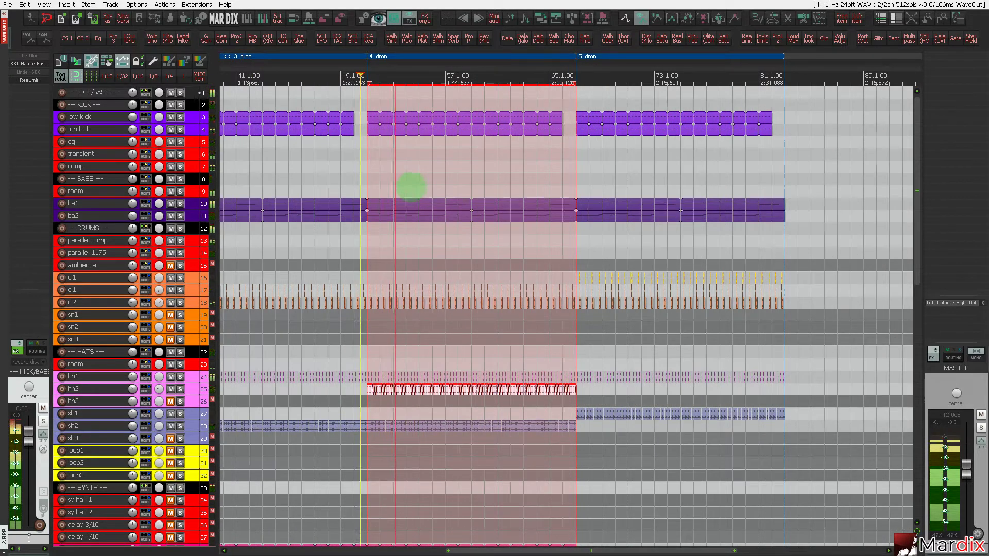
Duplicate the hh2 hi-hat pattern from the 4 drop section into the 5 drop section.
{"action": "scroll", "coordinate": [377, 179], "scroll_direction": "up", "scroll_amount": 2}
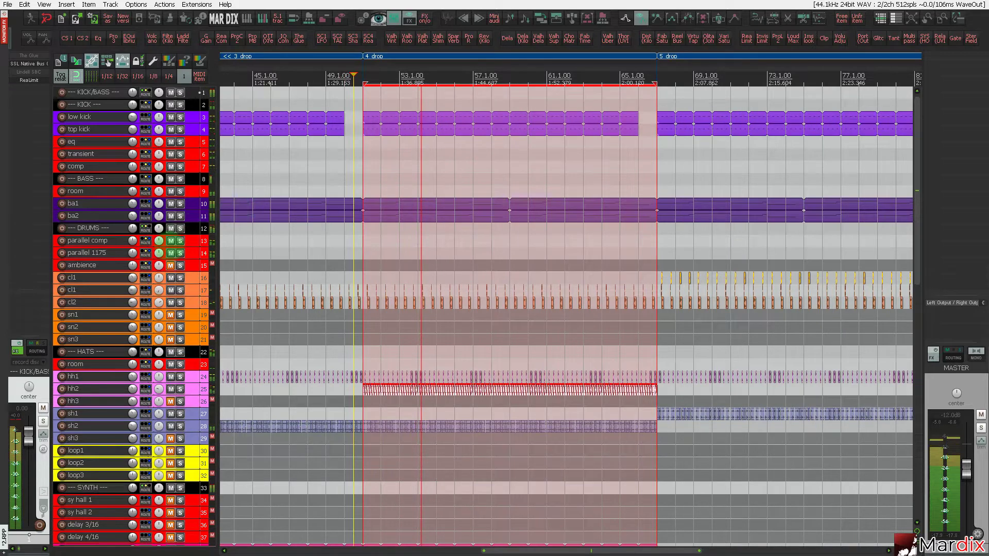
{"action": "scroll", "coordinate": [170, 247], "scroll_direction": "down", "scroll_amount": 5}
{"action": "scroll", "coordinate": [170, 245], "scroll_direction": "down", "scroll_amount": 1}
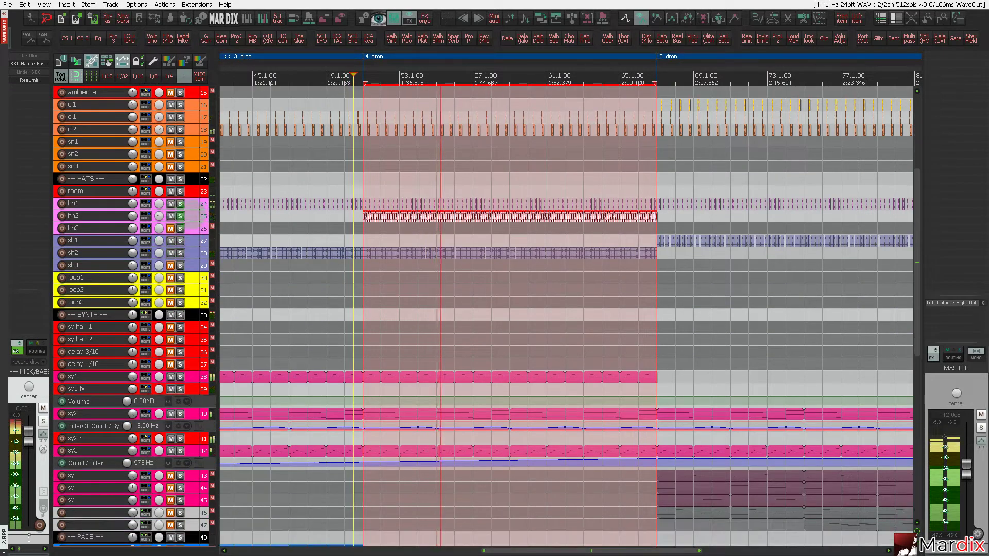
{"action": "key", "text": "z"}
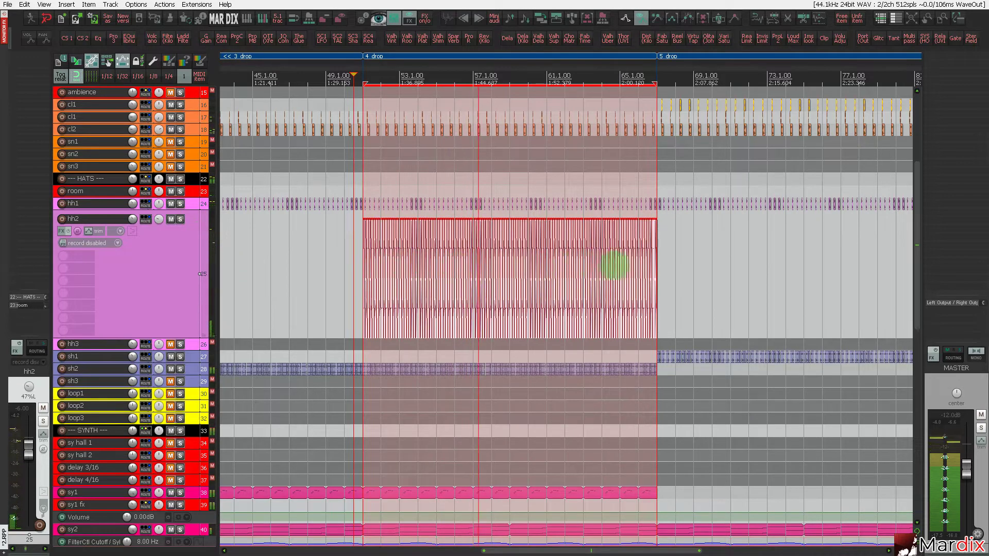
{"action": "scroll", "coordinate": [670, 266], "scroll_direction": "up", "scroll_amount": 10}
{"action": "scroll", "coordinate": [702, 267], "scroll_direction": "down", "scroll_amount": 10}
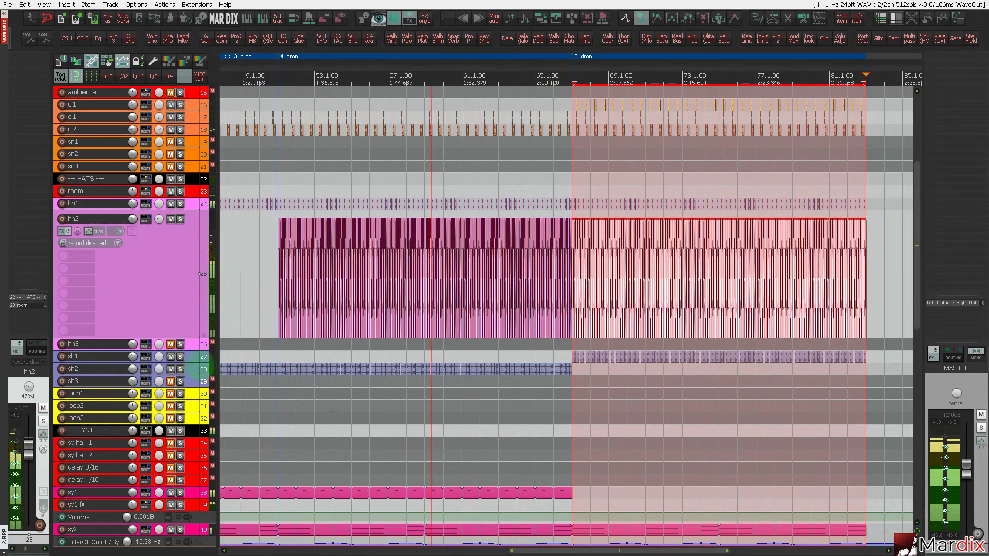
Duplicate the 4 drop portion of the sh2 shaker item into the 5 drop section.
{"action": "left_click", "coordinate": [203, 369]}
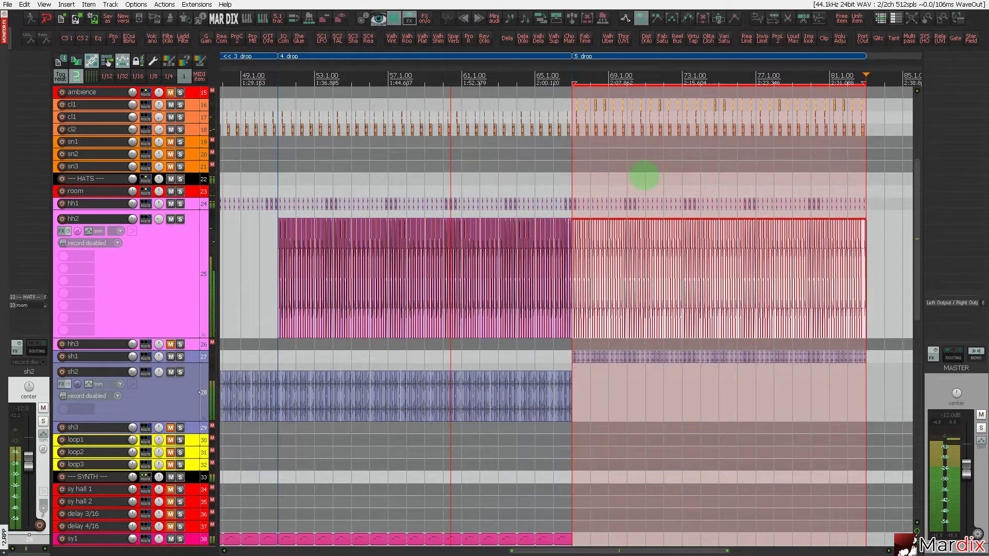
{"action": "left_click_drag", "start_coordinate": [645, 178], "coordinate": [352, 180]}
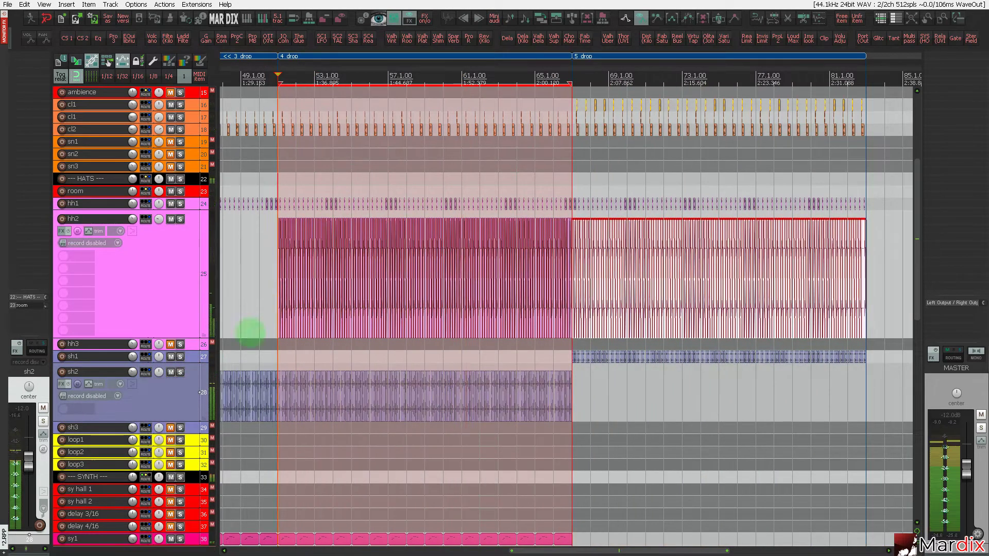
{"action": "key", "text": "ctrl+d"}
{"action": "scroll", "coordinate": [188, 372], "scroll_direction": "down", "scroll_amount": 5}
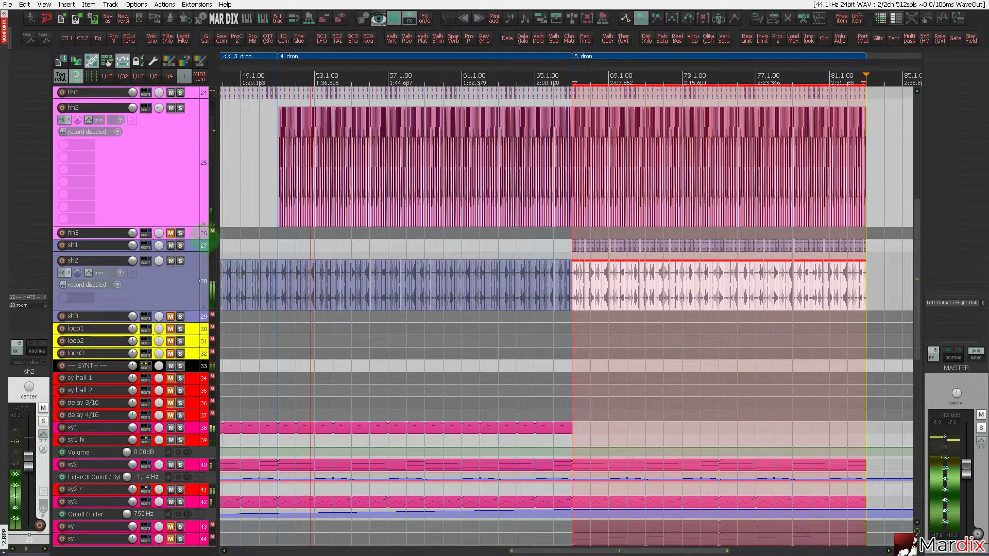
Delete the unused hh3 and sh3 tracks.
{"action": "left_click", "coordinate": [193, 231]}
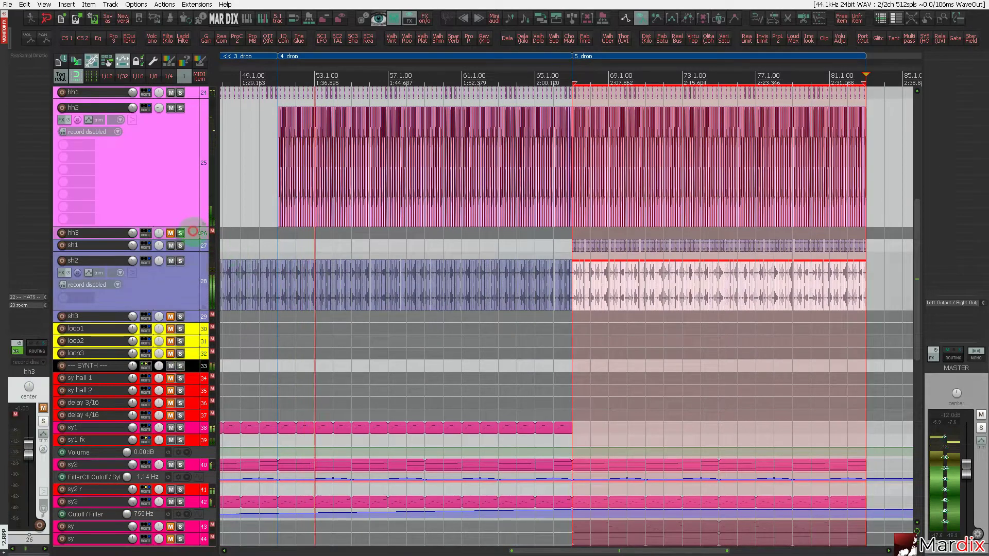
{"action": "key", "text": "Delete"}
{"action": "key", "text": "Return"}
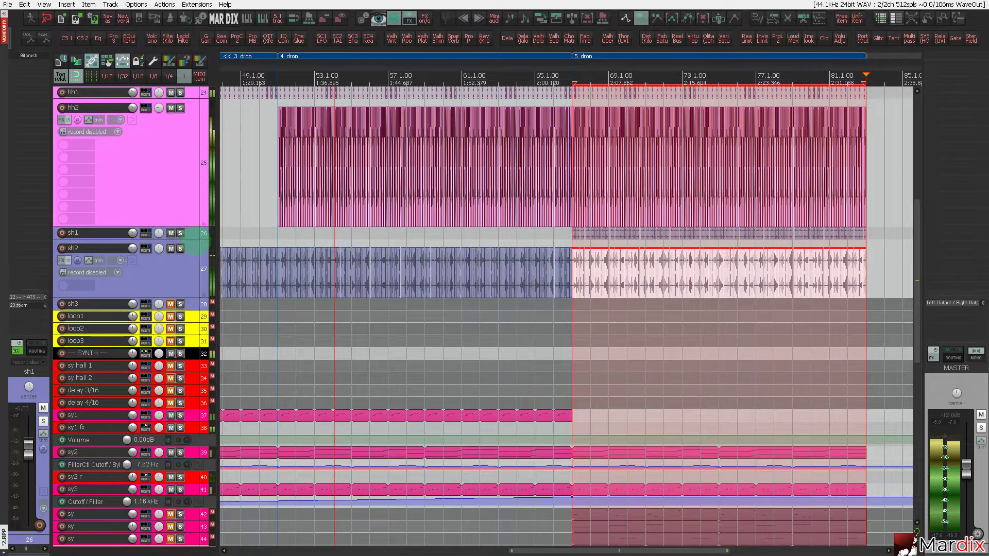
{"action": "scroll", "coordinate": [195, 240], "scroll_direction": "down", "scroll_amount": 1}
{"action": "scroll", "coordinate": [195, 242], "scroll_direction": "up", "scroll_amount": 1}
{"action": "scroll", "coordinate": [196, 249], "scroll_direction": "down", "scroll_amount": 1}
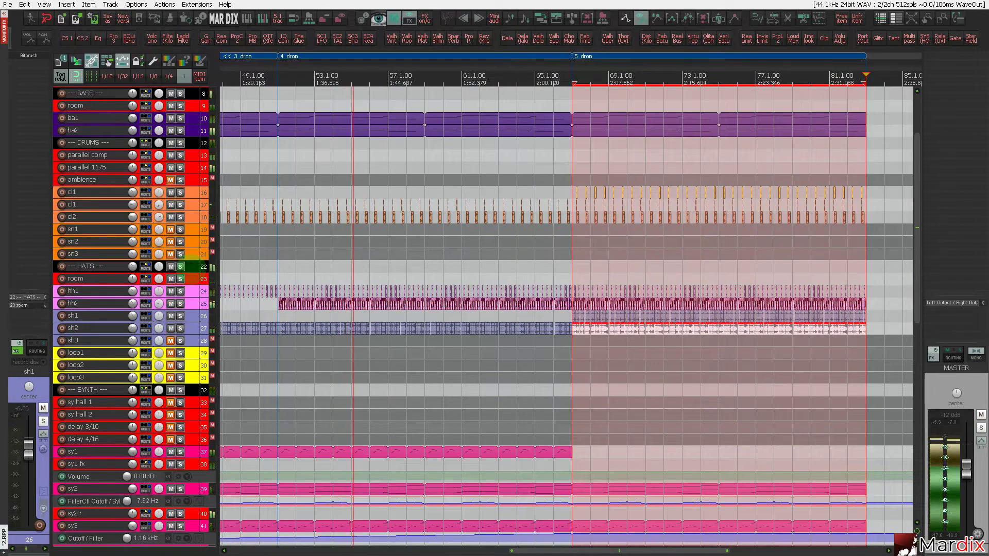
{"action": "left_click", "coordinate": [190, 340]}
{"action": "key", "text": "Delete"}
{"action": "key", "text": "Return"}
{"action": "scroll", "coordinate": [188, 331], "scroll_direction": "down", "scroll_amount": 4}
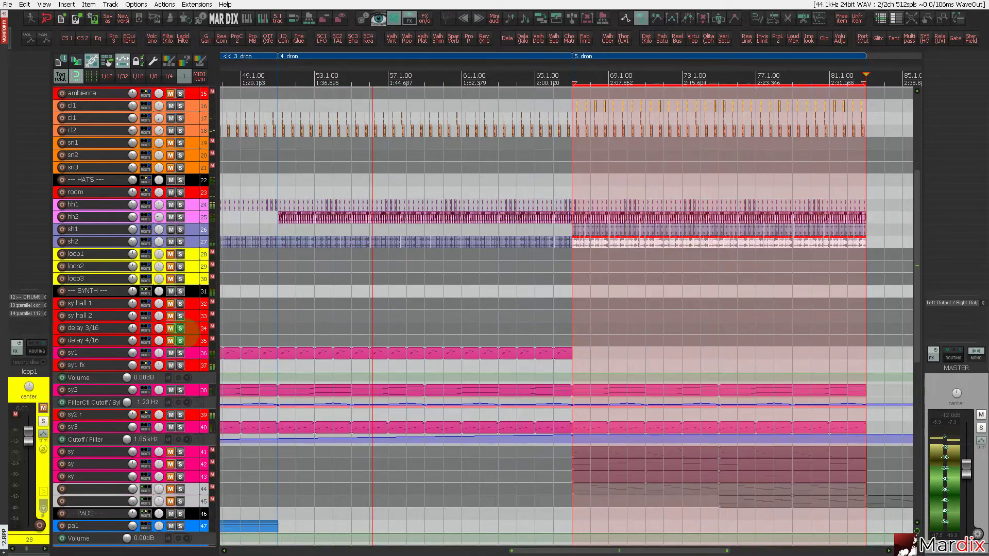
Unmute and enlarge the sn1 track, and move the playback position to bar 49 before the 4 drop marker.
{"action": "scroll", "coordinate": [187, 328], "scroll_direction": "up", "scroll_amount": 8}
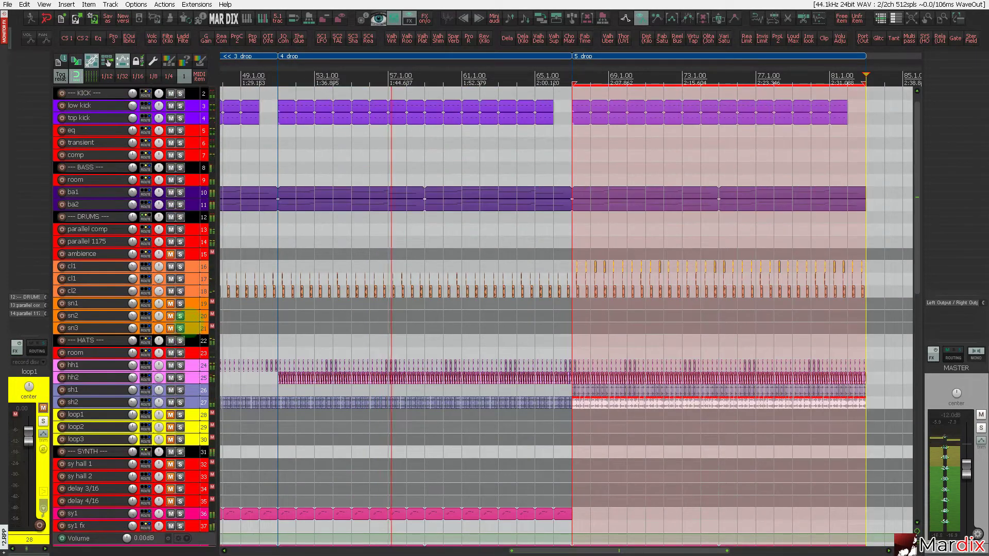
{"action": "left_click", "coordinate": [257, 227]}
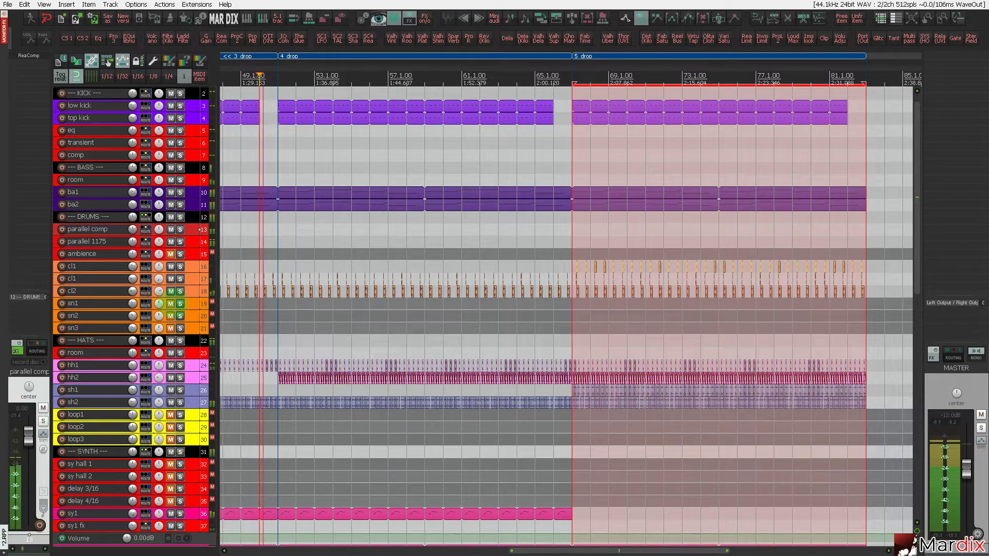
{"action": "left_click", "coordinate": [170, 303]}
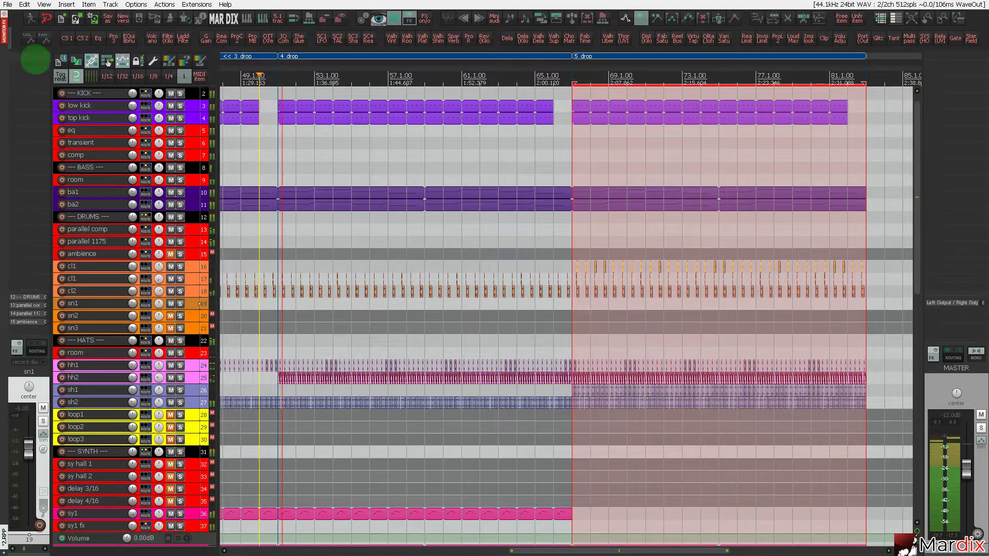
{"action": "scroll", "coordinate": [227, 317], "scroll_direction": "up", "scroll_amount": 4}
{"action": "scroll", "coordinate": [253, 310], "scroll_direction": "up", "scroll_amount": 3}
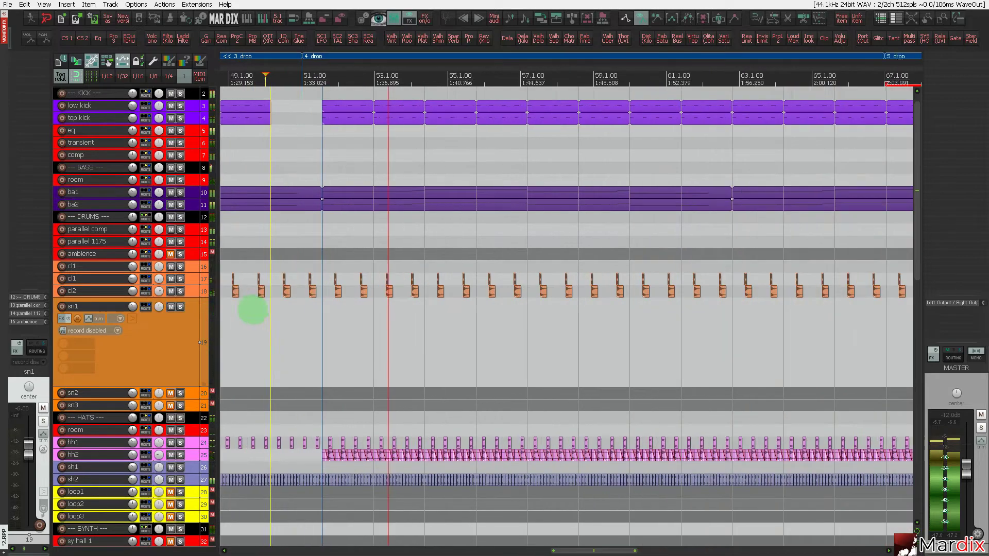
{"action": "left_click_drag", "start_coordinate": [364, 69], "coordinate": [532, 73]}
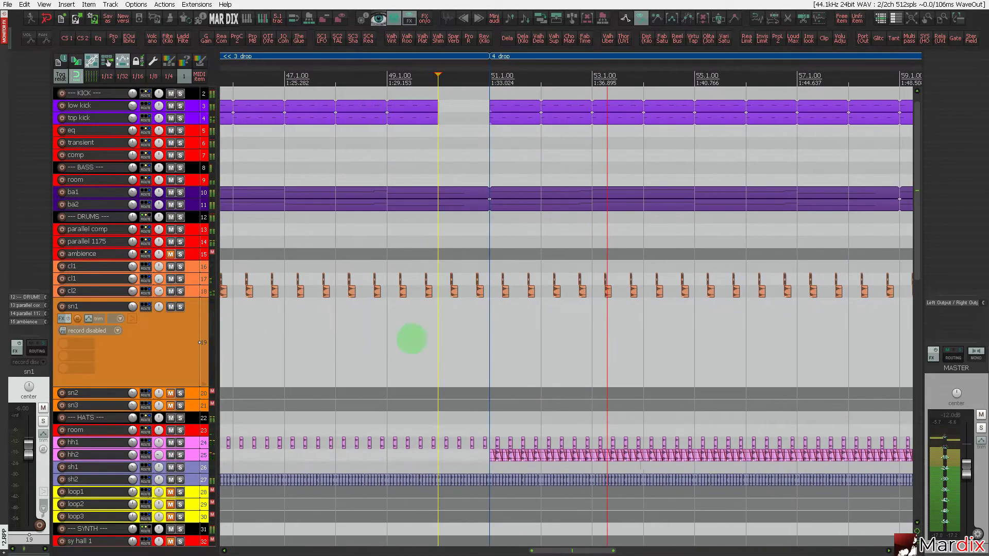
{"action": "left_click", "coordinate": [392, 343]}
Browse the Media Explorer to the Vengeance Snares folder and open Total Dance Sounds Vol.1.
{"action": "key", "text": "ctrl+alt+x"}
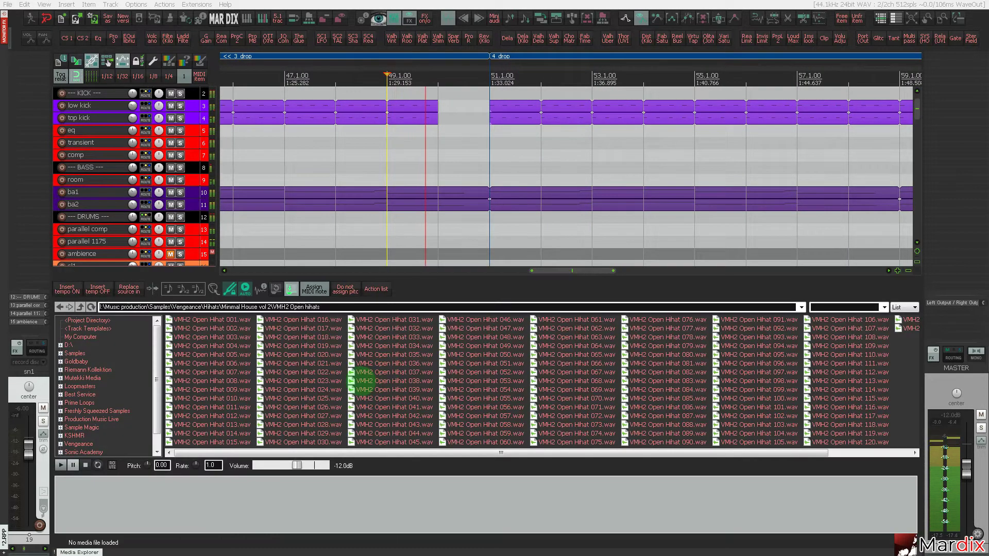
{"action": "left_click", "coordinate": [363, 382]}
{"action": "key", "text": "BackSpace"}
{"action": "key", "text": "BackSpace"}
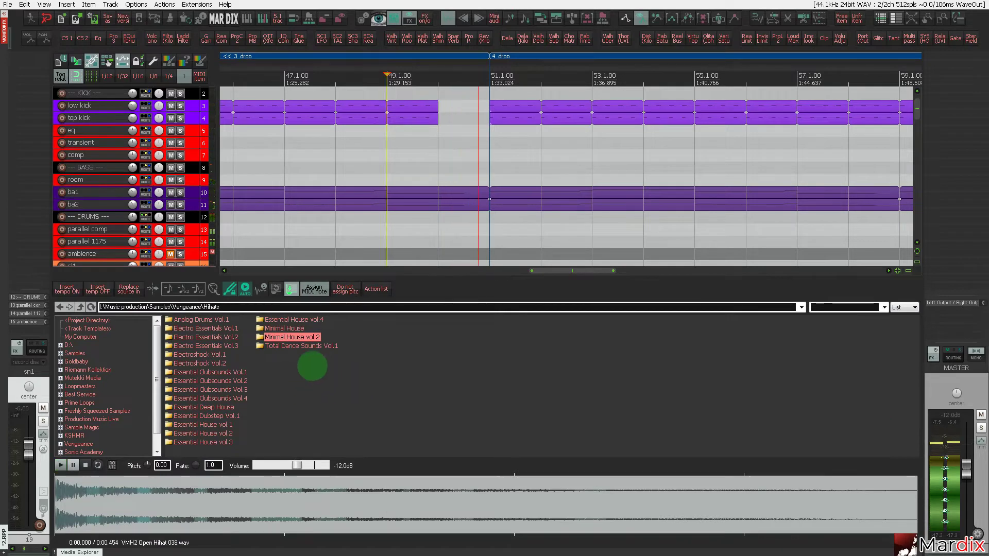
{"action": "key", "text": "BackSpace"}
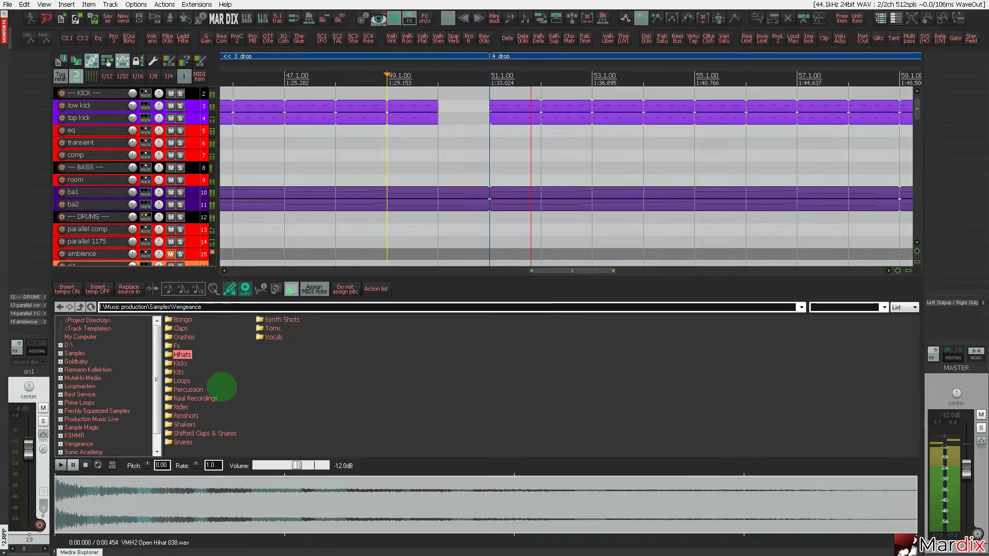
{"action": "double_click", "coordinate": [183, 442]}
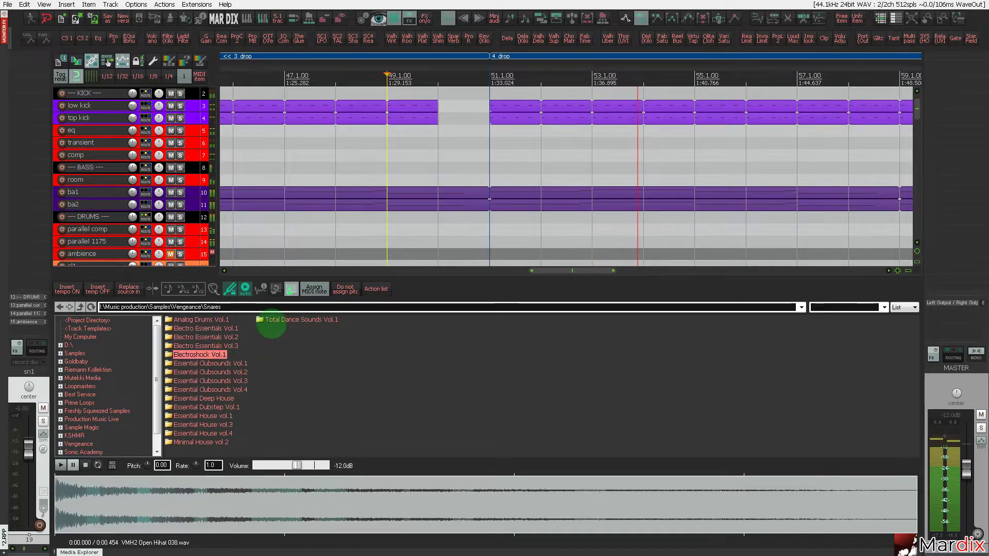
{"action": "double_click", "coordinate": [271, 319]}
Audition the first snare samples in the folder down to VTDS1 Snares and Claps 007.wav.
{"action": "key", "text": "Down"}
{"action": "key", "text": "Down"}
{"action": "key", "text": "Down"}
{"action": "key", "text": "Down"}
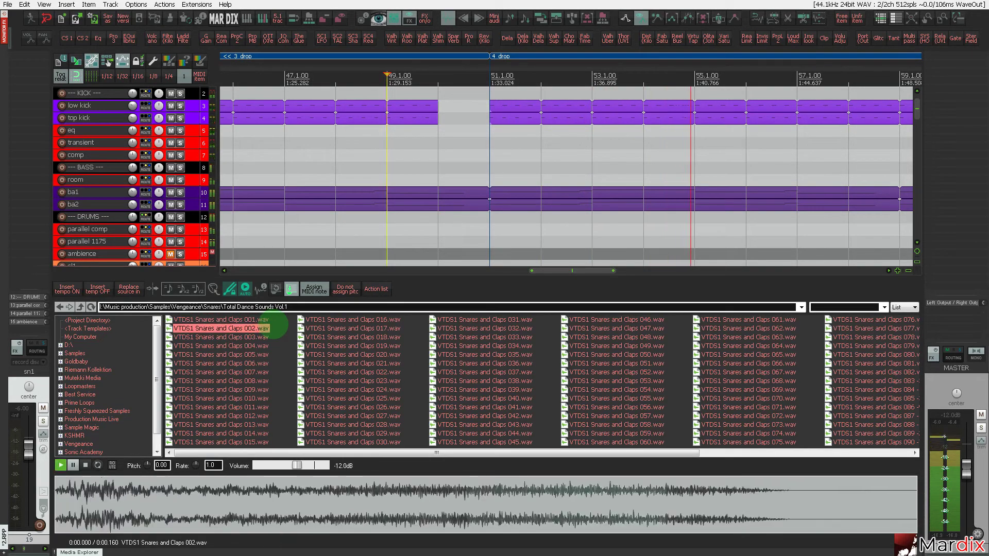
{"action": "key", "text": "Down"}
{"action": "key", "text": "Down"}
{"action": "key", "text": "Down"}
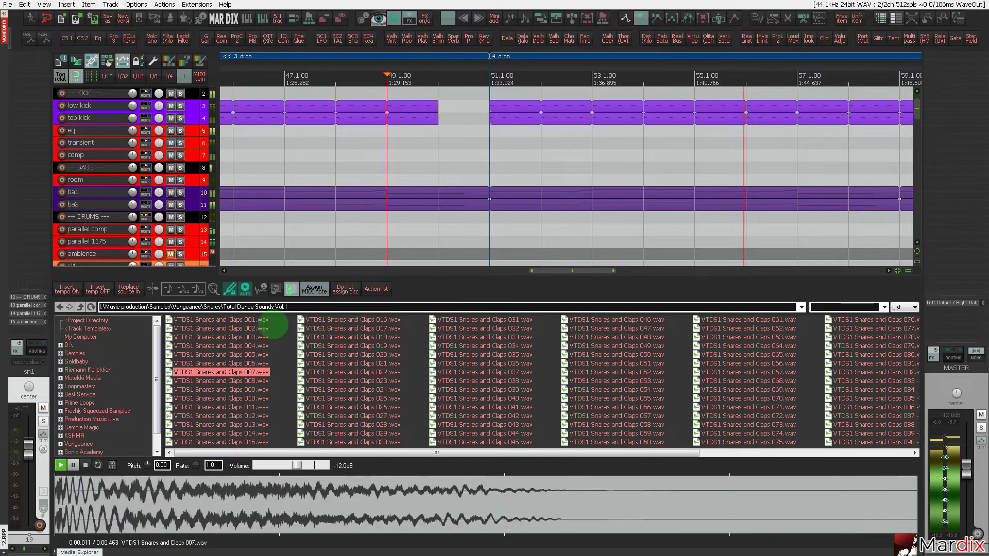
Insert VTDS1 Snares and Claps 007.wav on the sn1 track at bar 51, the start of the 4 drop.
{"action": "scroll", "coordinate": [196, 262], "scroll_direction": "down", "scroll_amount": 5}
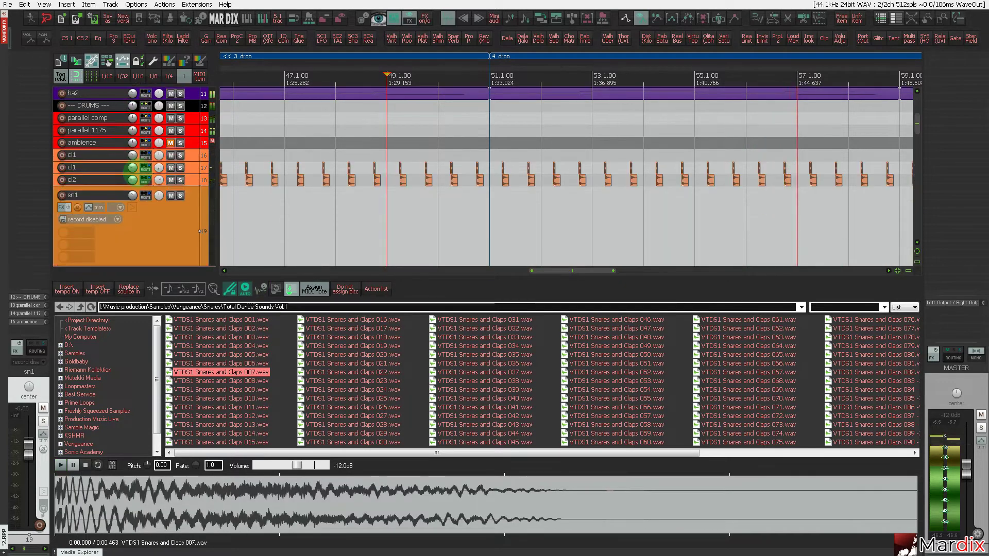
{"action": "left_click_drag", "start_coordinate": [230, 368], "coordinate": [473, 210]}
{"action": "key", "text": "ctrl+alt+x"}
{"action": "scroll", "coordinate": [473, 210], "scroll_direction": "up", "scroll_amount": 2}
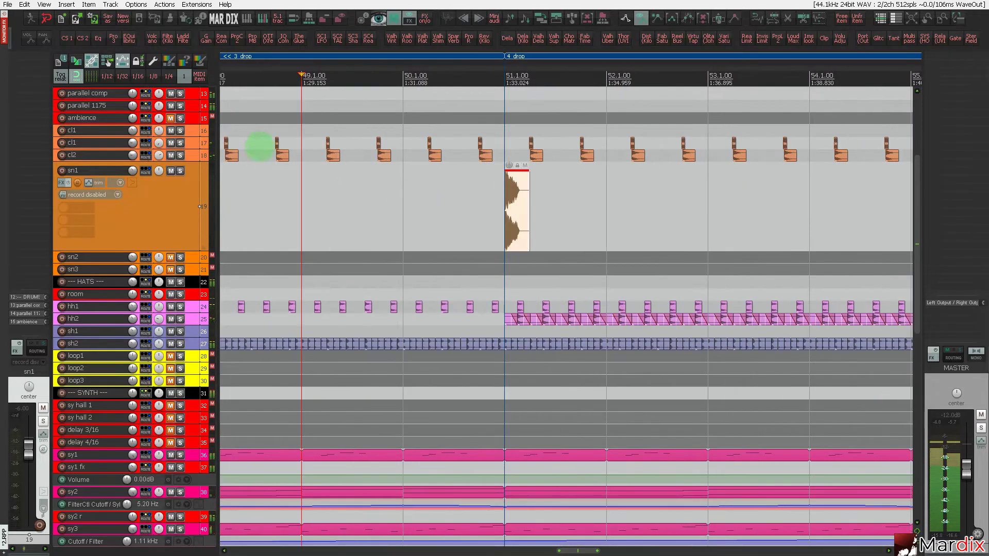
Set the grid to 1/16, move the sn1 snare item earlier to 50.4.50, and play back the transition into the 4 drop.
{"action": "left_click", "coordinate": [137, 77]}
{"action": "scroll", "coordinate": [504, 206], "scroll_direction": "up", "scroll_amount": 2}
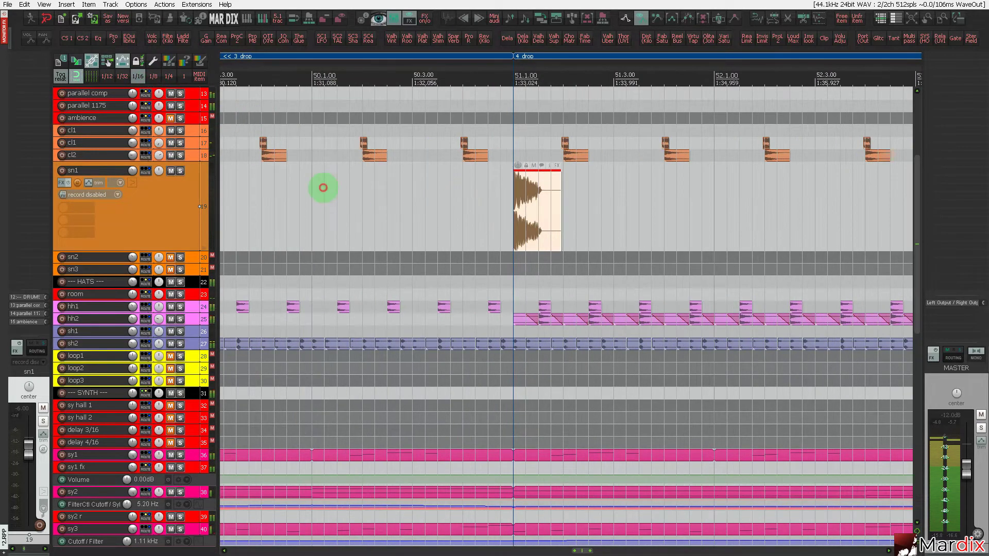
{"action": "left_click", "coordinate": [323, 188]}
{"action": "left_click", "coordinate": [550, 209]}
{"action": "left_click_drag", "start_coordinate": [542, 206], "coordinate": [503, 209]}
{"action": "left_click", "coordinate": [413, 210]}
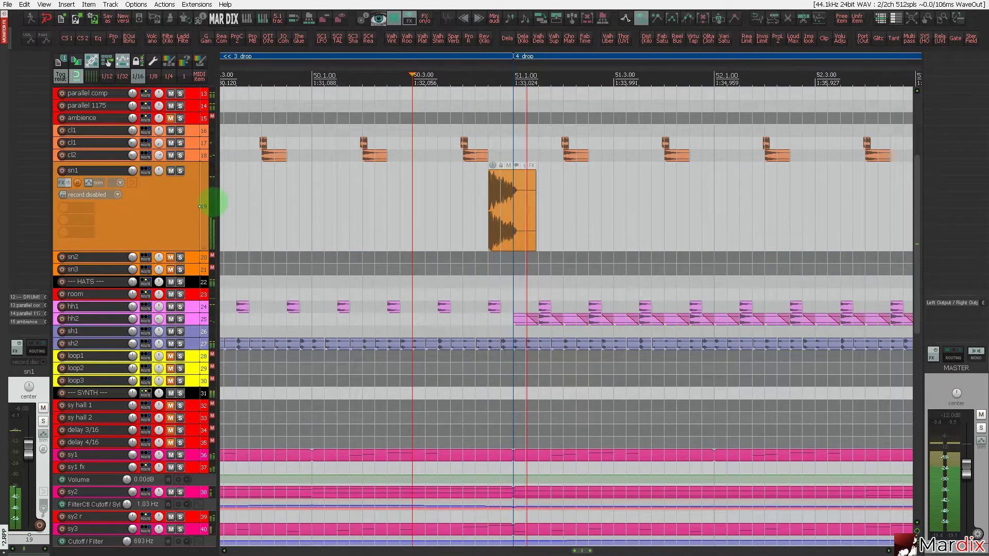
{"action": "left_click", "coordinate": [146, 170]}
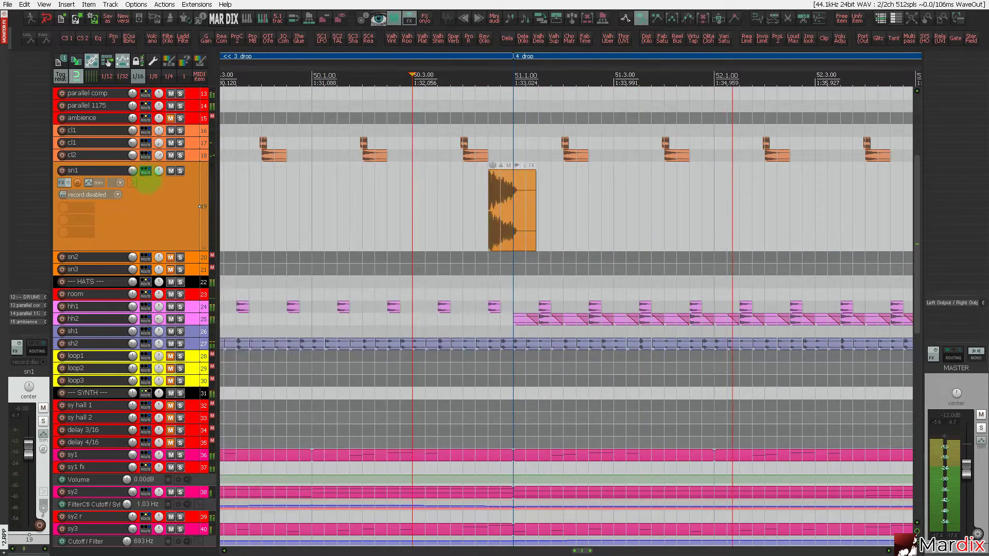
{"action": "left_click", "coordinate": [330, 197]}
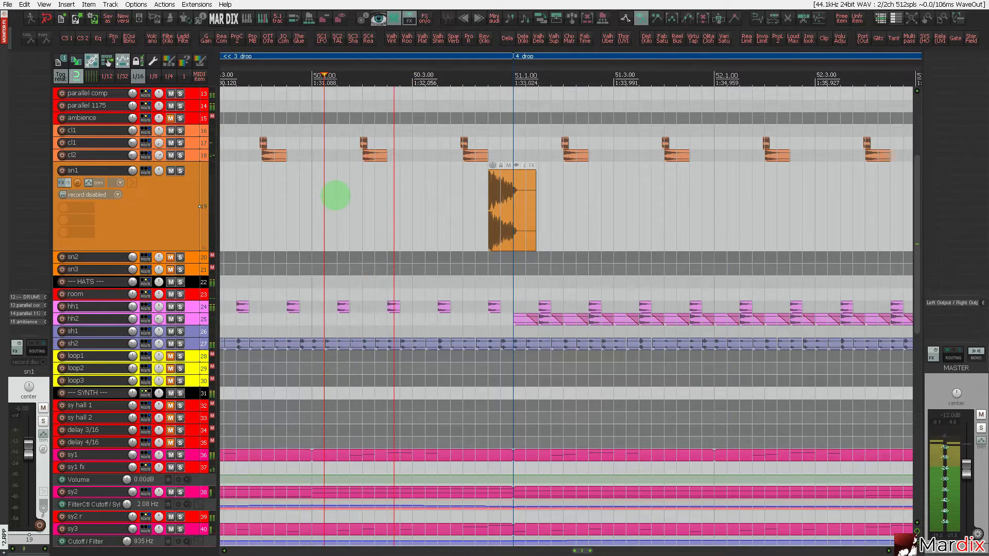
Audition more snare samples in the Media Explorer, from VTDS1 Snares and Claps 026.wav to 037.wav.
{"action": "key", "text": "ctrl+alt+x"}
{"action": "left_click", "coordinate": [373, 407]}
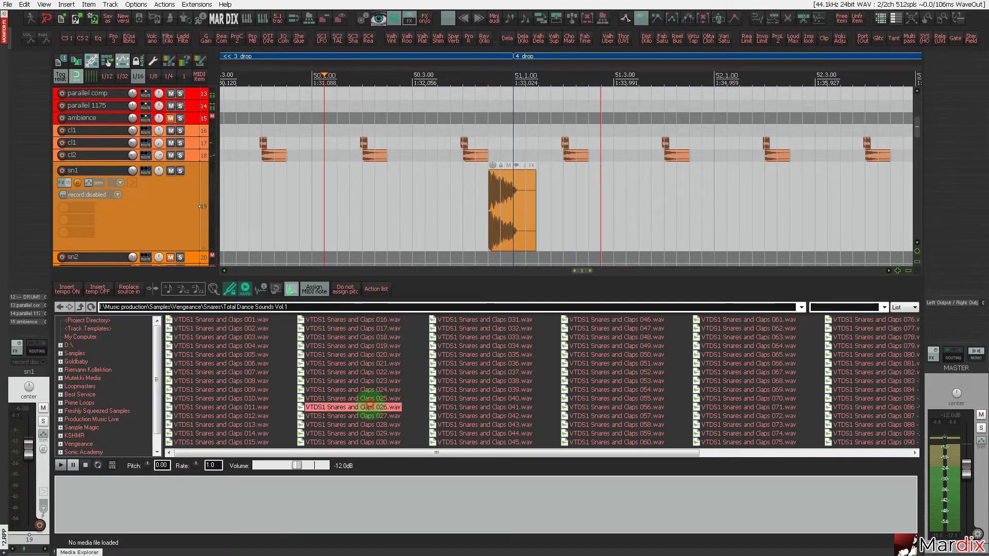
{"action": "key", "text": "Down"}
{"action": "key", "text": "Down"}
{"action": "key", "text": "Down"}
{"action": "key", "text": "Down"}
{"action": "key", "text": "Down"}
{"action": "key", "text": "Down"}
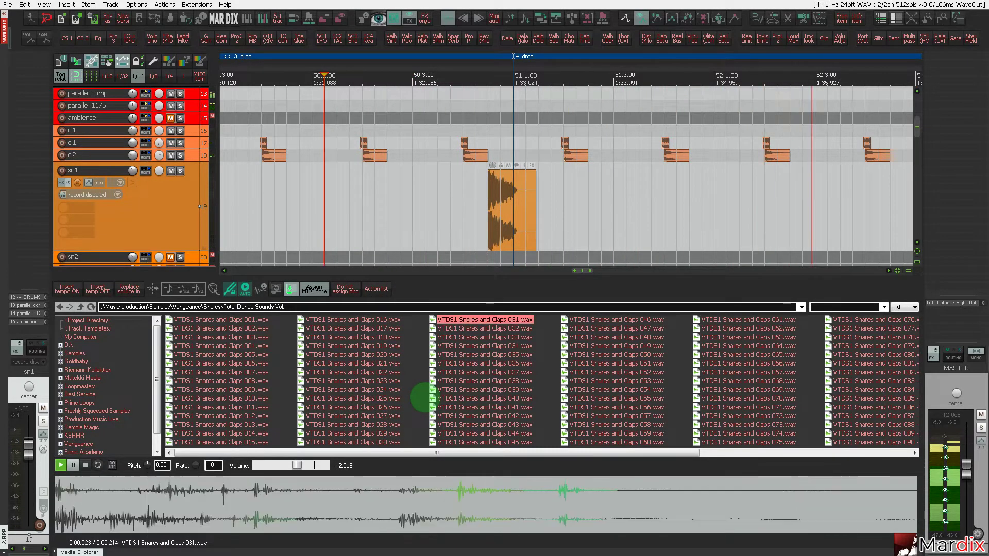
{"action": "key", "text": "Down"}
{"action": "key", "text": "Down"}
{"action": "key", "text": "Down"}
{"action": "key", "text": "Down"}
{"action": "key", "text": "Down"}
{"action": "key", "text": "Down"}
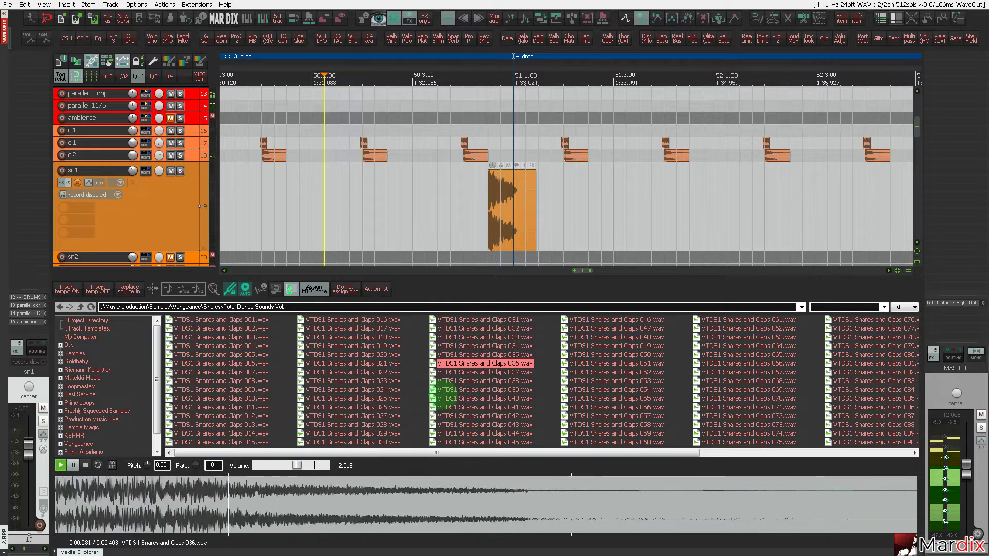
{"action": "key", "text": "Up"}
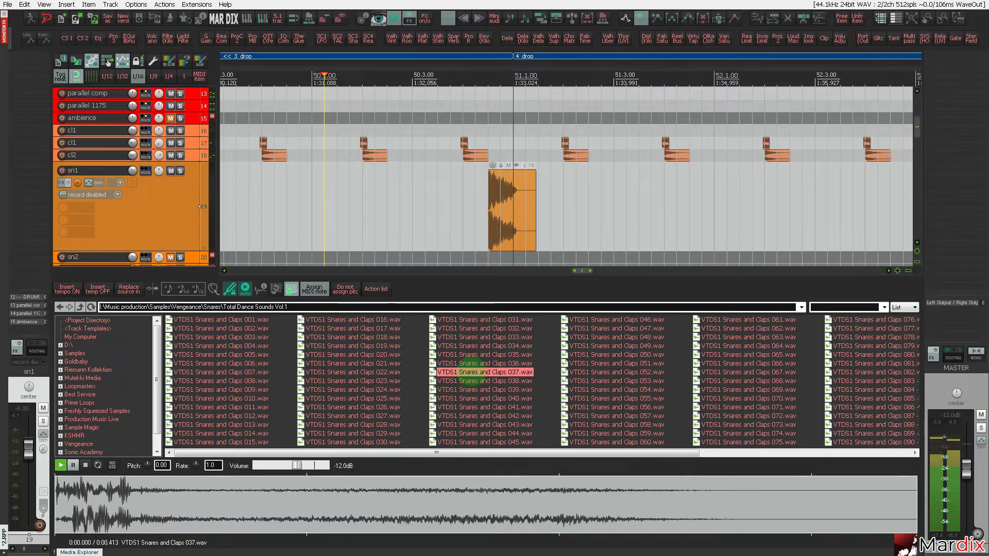
Insert VTDS1 Snares and Claps 037.wav on the sn1 track ahead of the existing snare and play from bar 50.
{"action": "left_click_drag", "start_coordinate": [472, 372], "coordinate": [400, 237]}
{"action": "key", "text": "ctrl+alt+x"}
{"action": "left_click", "coordinate": [333, 228]}
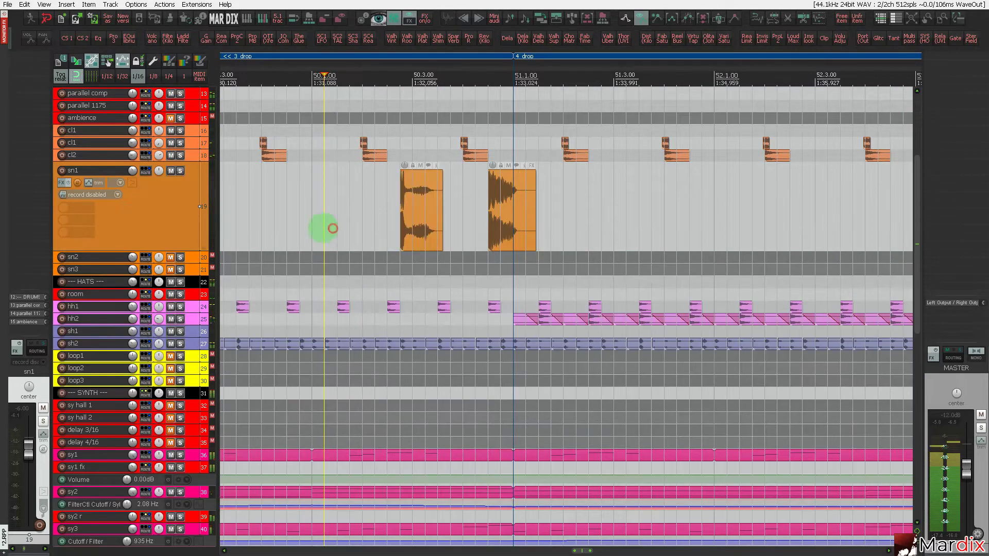
{"action": "left_click", "coordinate": [310, 223]}
{"action": "key", "text": "space"}
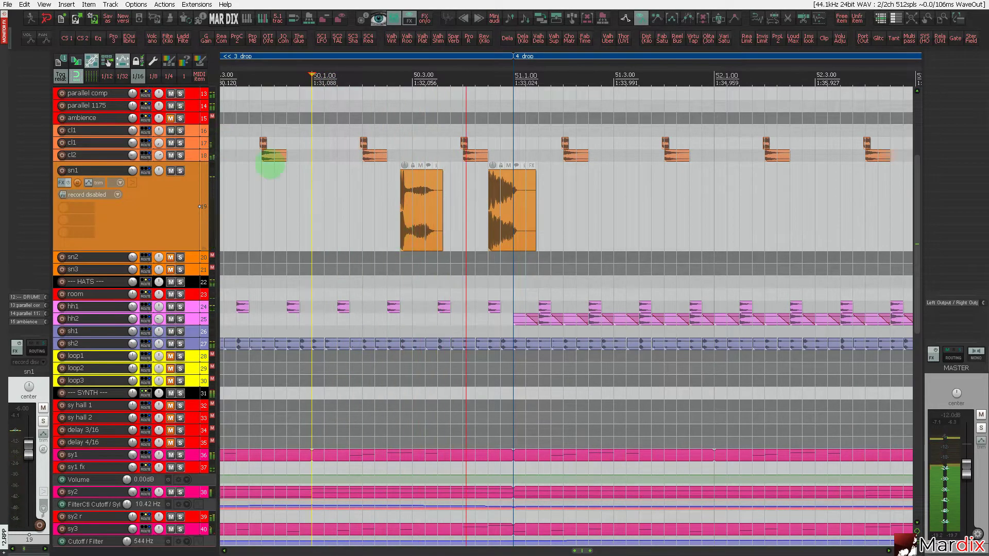
Move the VTDS1 Snares and Claps 037 item on the sn1 track to 50.4.00, overlapping the 007 snare.
{"action": "scroll", "coordinate": [447, 208], "scroll_direction": "up", "scroll_amount": 3}
{"action": "left_click", "coordinate": [377, 206]}
{"action": "left_click_drag", "start_coordinate": [353, 205], "coordinate": [527, 222]}
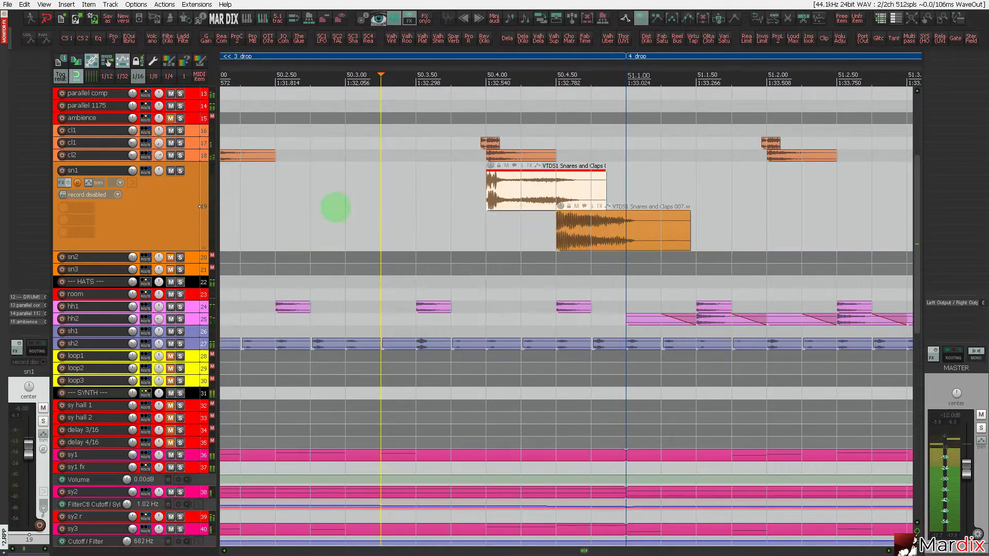
Trim the 037 snare on sn1 to end at 50.4.50 and the 007 snare to end at 51.1.00 with a fade-out.
{"action": "left_click", "coordinate": [337, 208]}
{"action": "key", "text": "space"}
{"action": "left_click", "coordinate": [599, 186]}
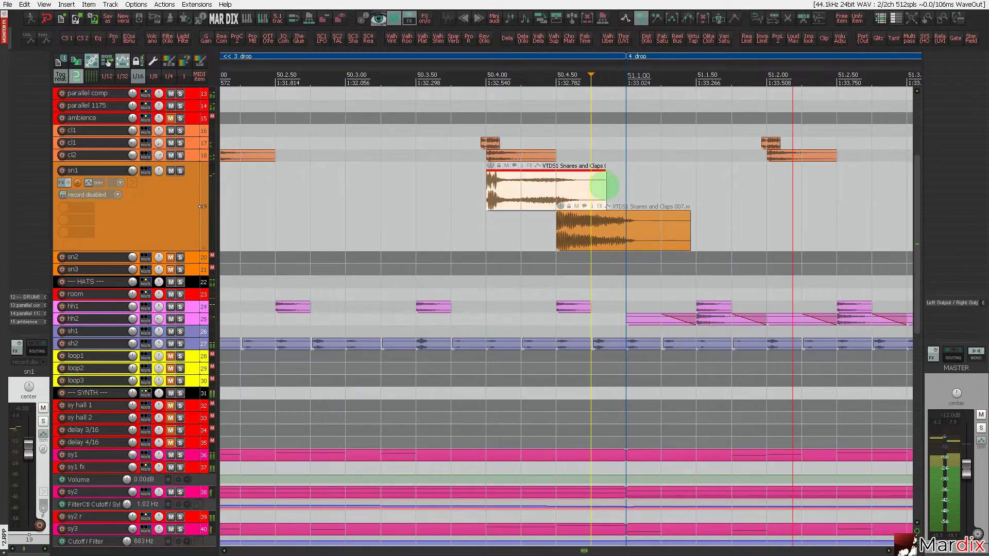
{"action": "left_click_drag", "start_coordinate": [605, 187], "coordinate": [563, 183]}
{"action": "left_click_drag", "start_coordinate": [689, 212], "coordinate": [623, 212]}
{"action": "mouse_move", "coordinate": [626, 175]}
{"action": "left_mouse_down"}
{"action": "mouse_move", "coordinate": [592, 187]}
{"action": "mouse_move", "coordinate": [634, 188]}
{"action": "mouse_move", "coordinate": [640, 174]}
{"action": "left_mouse_up"}
Play back the trimmed snare fill into the 4 drop and save the project.
{"action": "left_click", "coordinate": [448, 193]}
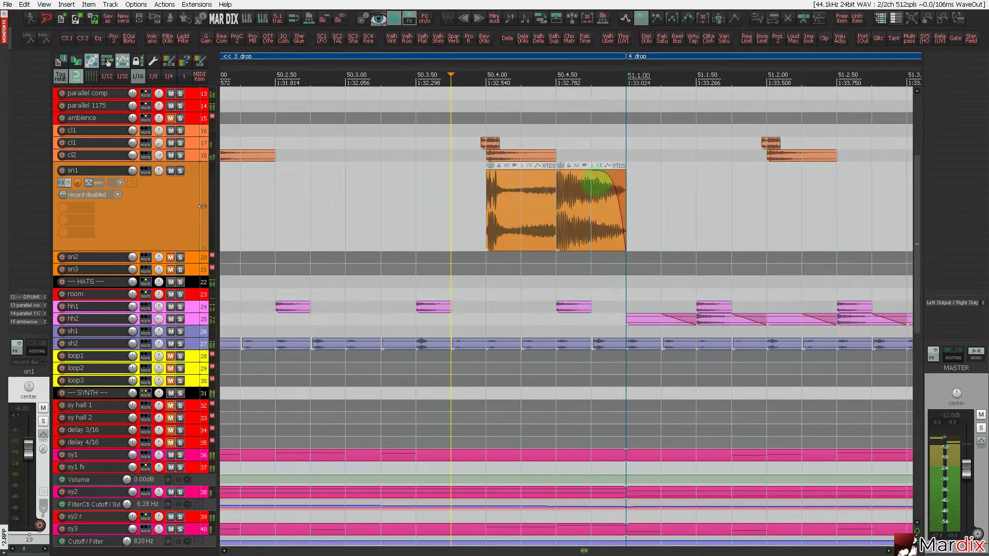
{"action": "left_click", "coordinate": [386, 194]}
{"action": "left_click", "coordinate": [525, 199]}
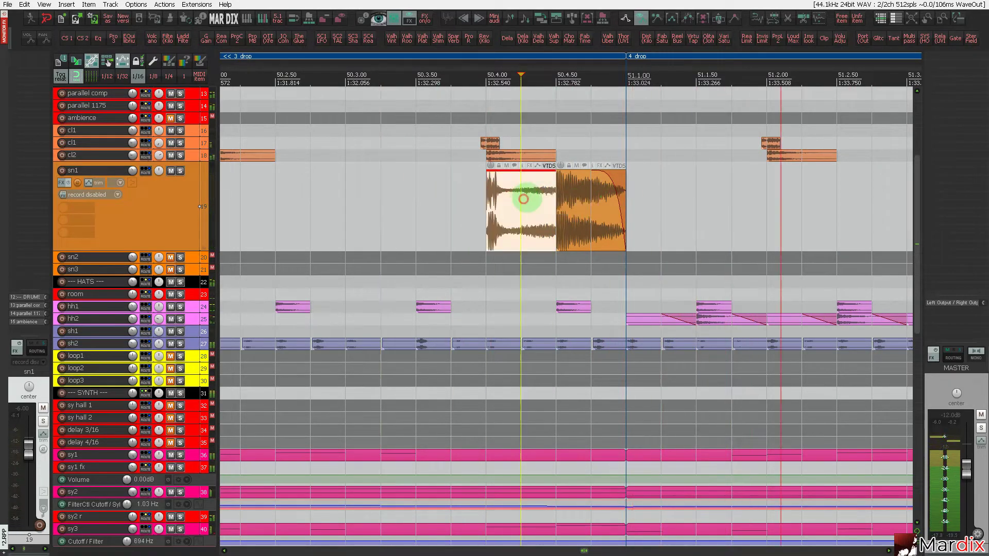
{"action": "scroll", "coordinate": [530, 201], "scroll_direction": "up", "scroll_amount": 2}
{"action": "scroll", "coordinate": [466, 201], "scroll_direction": "down", "scroll_amount": 2}
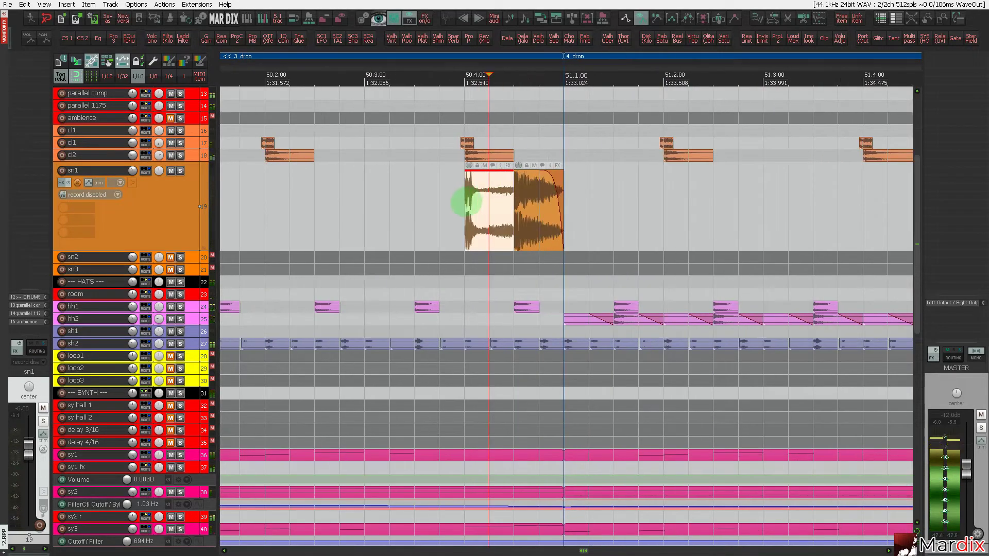
{"action": "left_click", "coordinate": [7, 5]}
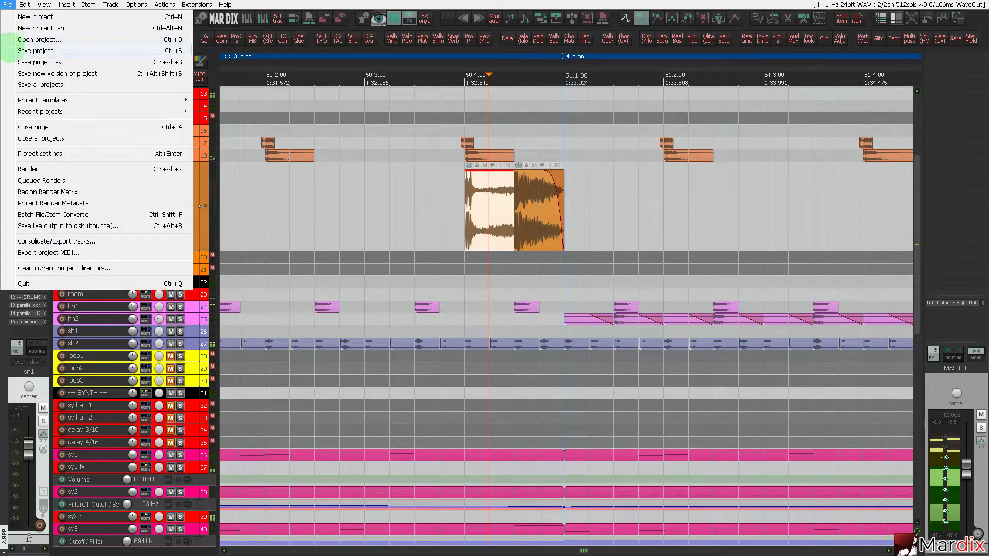
{"action": "left_click", "coordinate": [10, 49]}
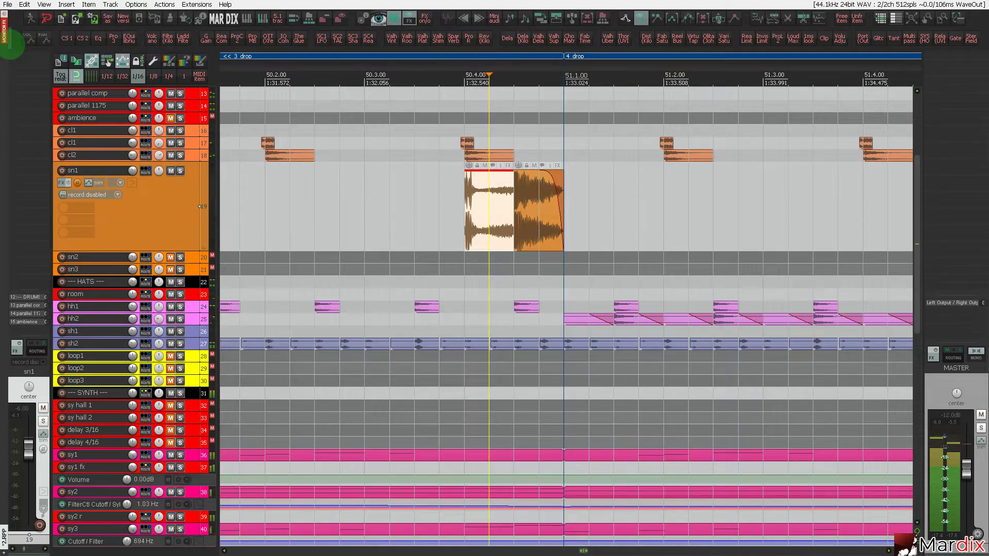
Open the Media Explorer and browse to the Vengeance sample folder Vocals\Electro Essentials Vol.1.
{"action": "left_click", "coordinate": [278, 304]}
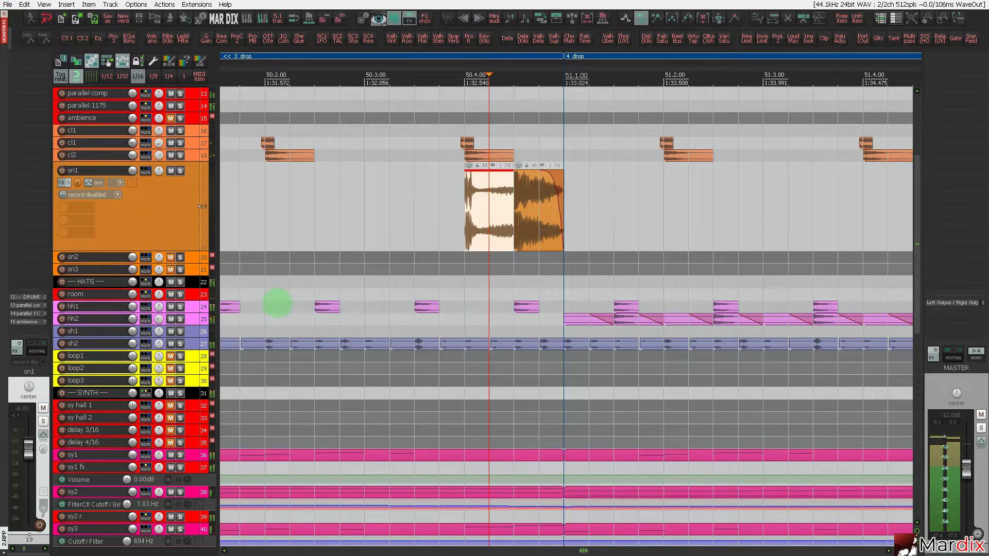
{"action": "left_click", "coordinate": [313, 216]}
{"action": "key", "text": "ctrl+alt+x"}
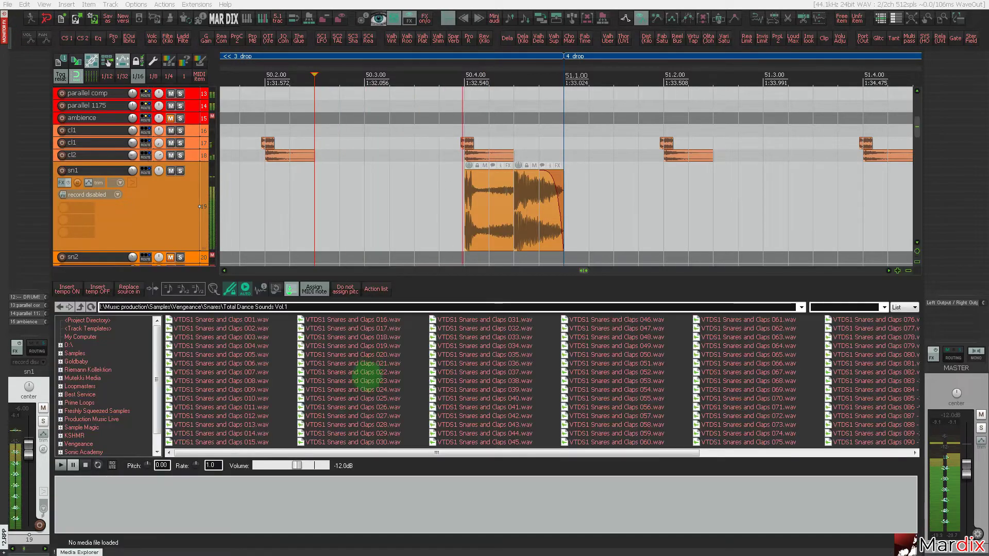
{"action": "key", "text": "Return"}
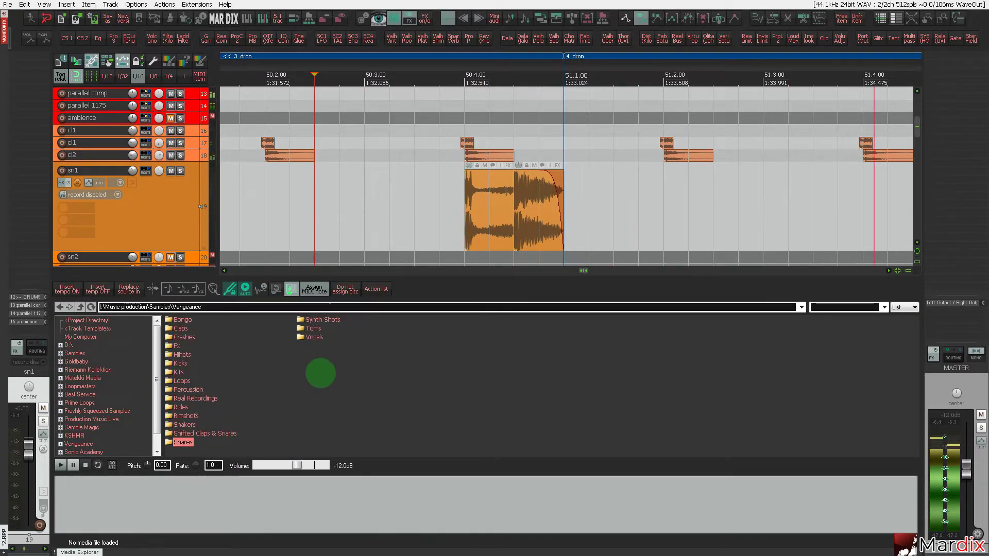
{"action": "double_click", "coordinate": [322, 341]}
{"action": "key", "text": "Return"}
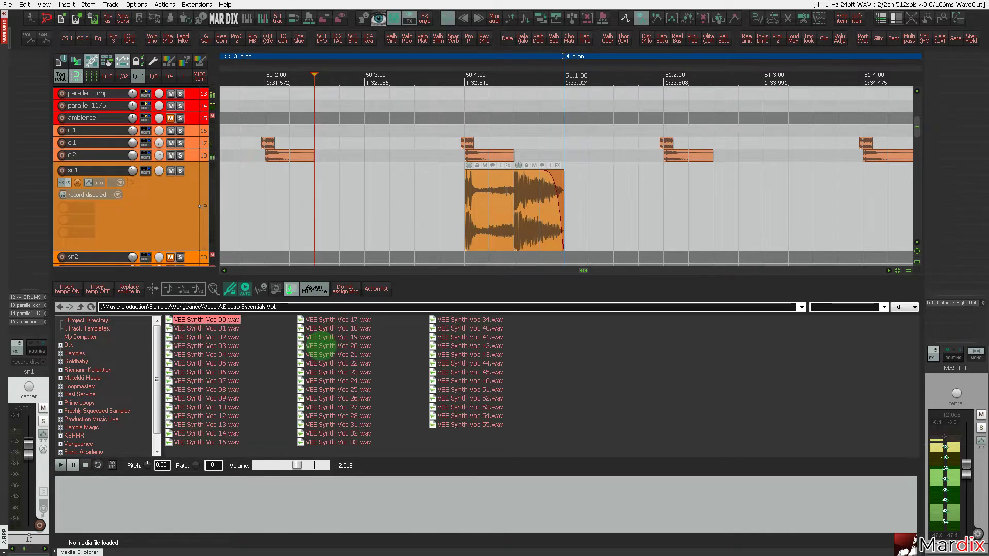
Audition the vocal samples in the folder up to VEE Synth Voc 13.wav.
{"action": "key", "text": "Down"}
{"action": "key", "text": "Down"}
{"action": "key", "text": "Down"}
{"action": "key", "text": "Down"}
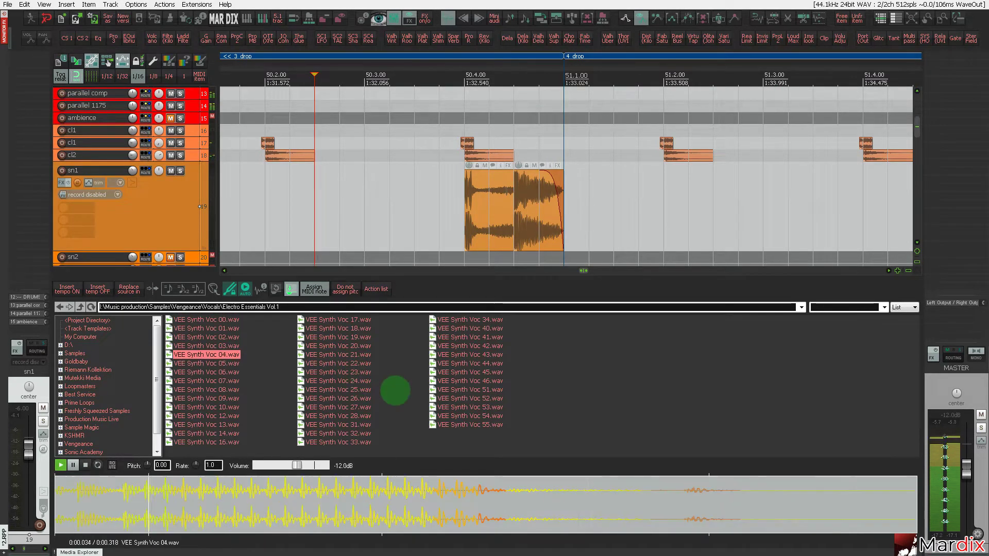
{"action": "key", "text": "Down"}
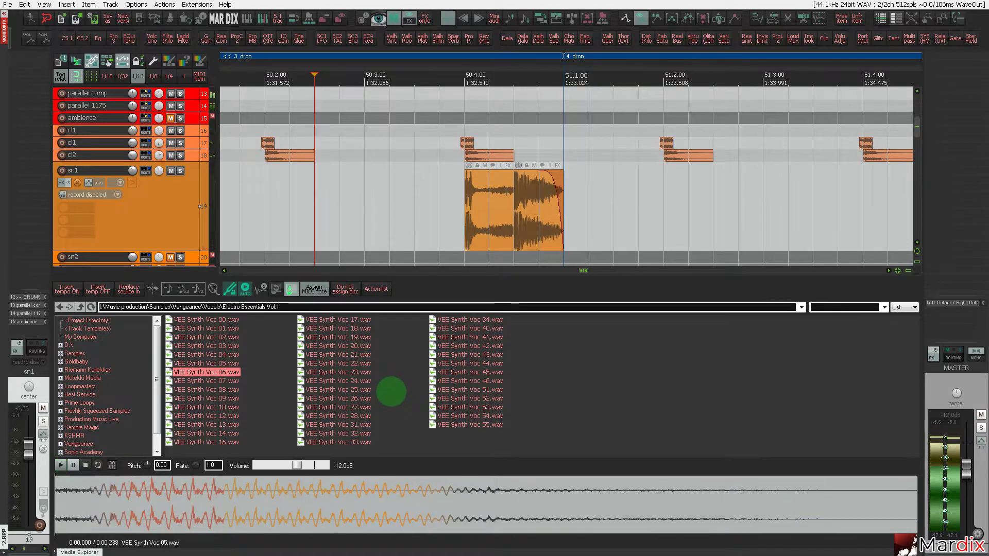
{"action": "key", "text": "Down"}
{"action": "key", "text": "Down"}
{"action": "key", "text": "Down"}
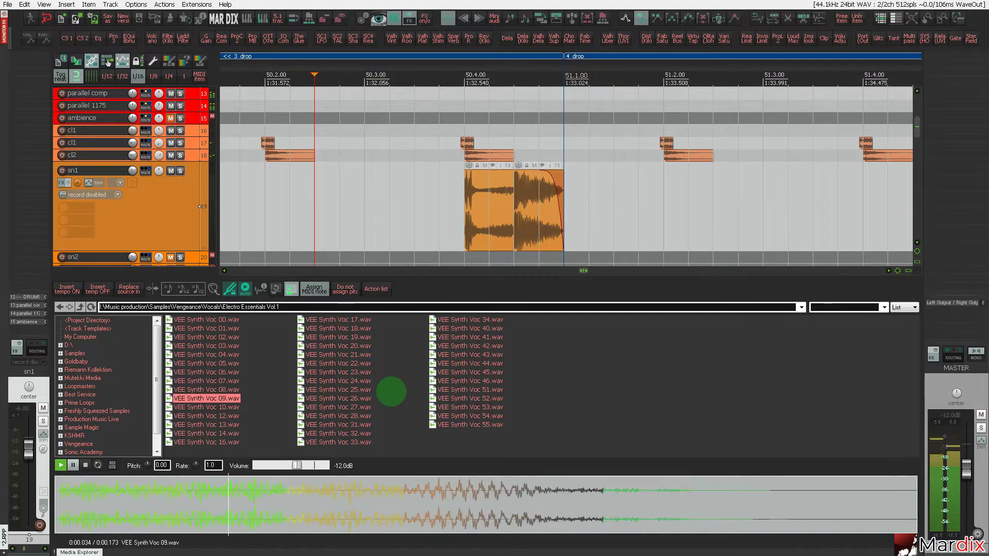
{"action": "key", "text": "Down"}
{"action": "key", "text": "Down"}
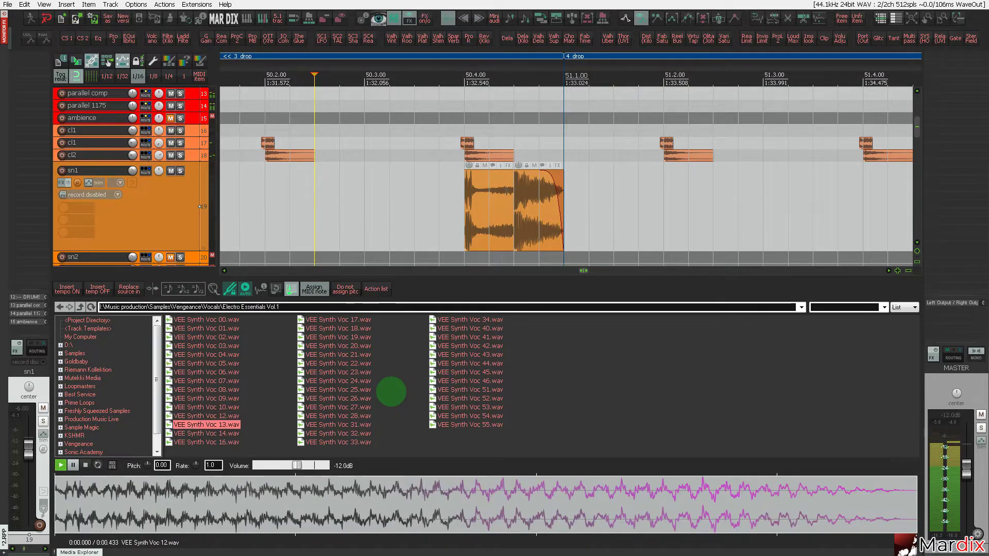
Unmute the VOX folder track and the vox1 track, and enlarge vox1's track height.
{"action": "scroll", "coordinate": [566, 175], "scroll_direction": "down", "scroll_amount": 10}
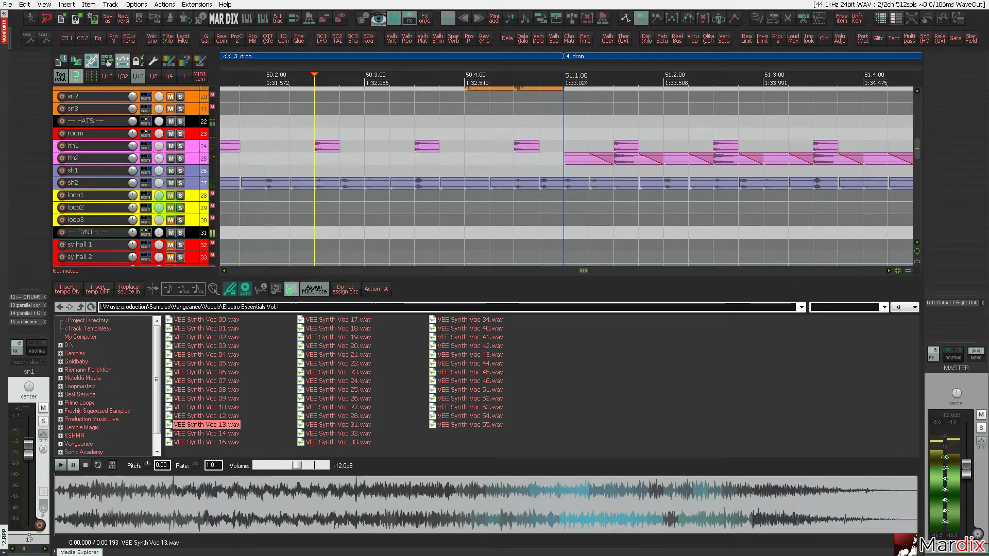
{"action": "scroll", "coordinate": [567, 175], "scroll_direction": "down", "scroll_amount": 4}
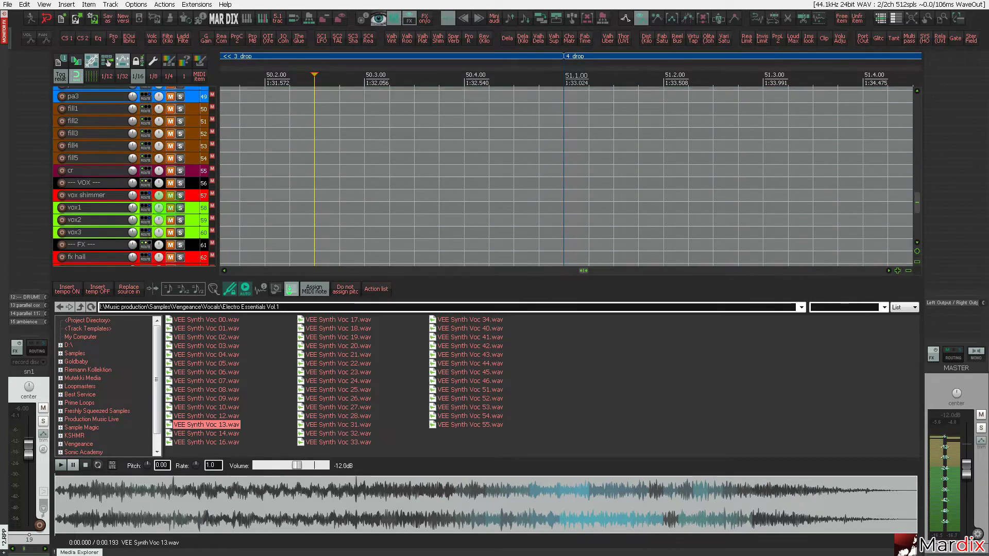
{"action": "left_click", "coordinate": [170, 134]}
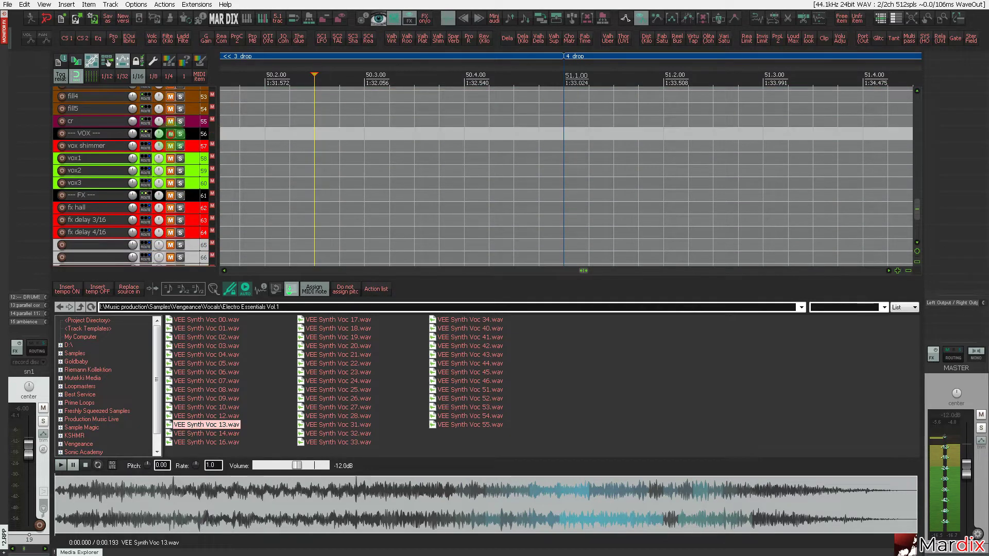
{"action": "left_click", "coordinate": [170, 159]}
{"action": "left_click_drag", "start_coordinate": [193, 164], "coordinate": [192, 234]}
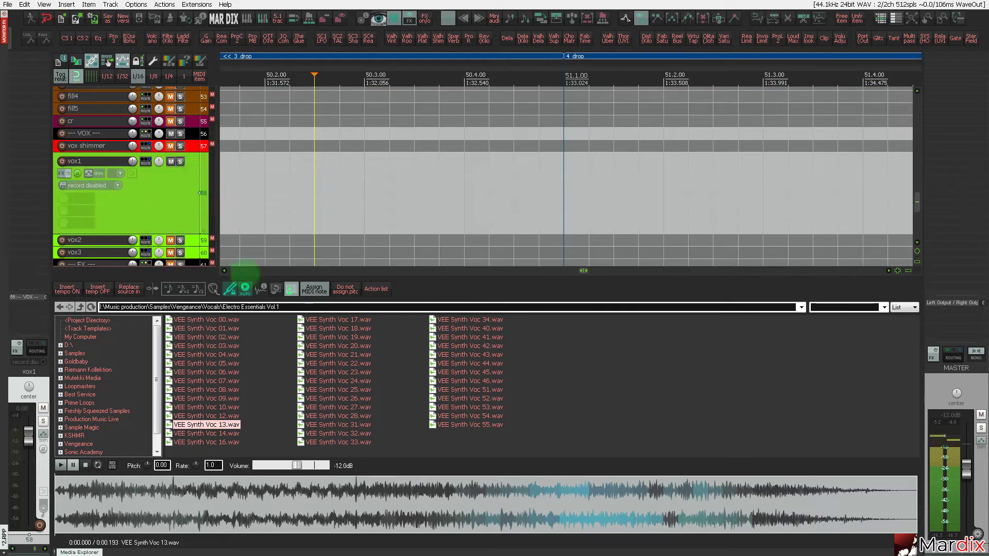
Insert VEE Synth Voc 13.wav on the vox1 track at 51.1.00 and play the transition into it.
{"action": "left_click_drag", "start_coordinate": [237, 414], "coordinate": [567, 207]}
{"action": "left_click", "coordinate": [497, 193]}
{"action": "key", "text": "space"}
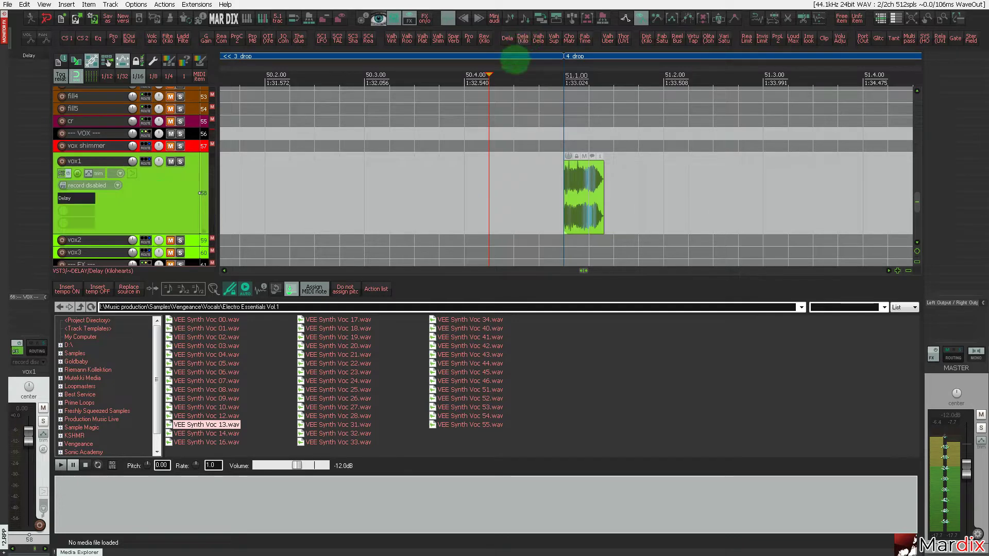
Add the Kilohearts Delay to vox1, set its feedback to 80 %, and listen to the delayed vocal.
{"action": "key", "text": "shift+f"}
{"action": "left_click_drag", "start_coordinate": [172, 37], "coordinate": [387, 128]}
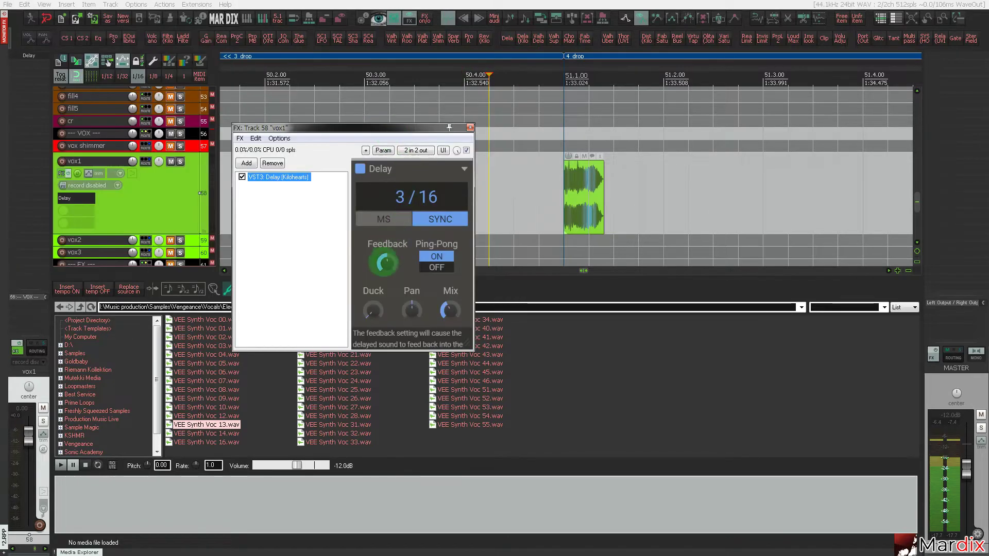
{"action": "left_click_drag", "start_coordinate": [387, 263], "coordinate": [387, 260]}
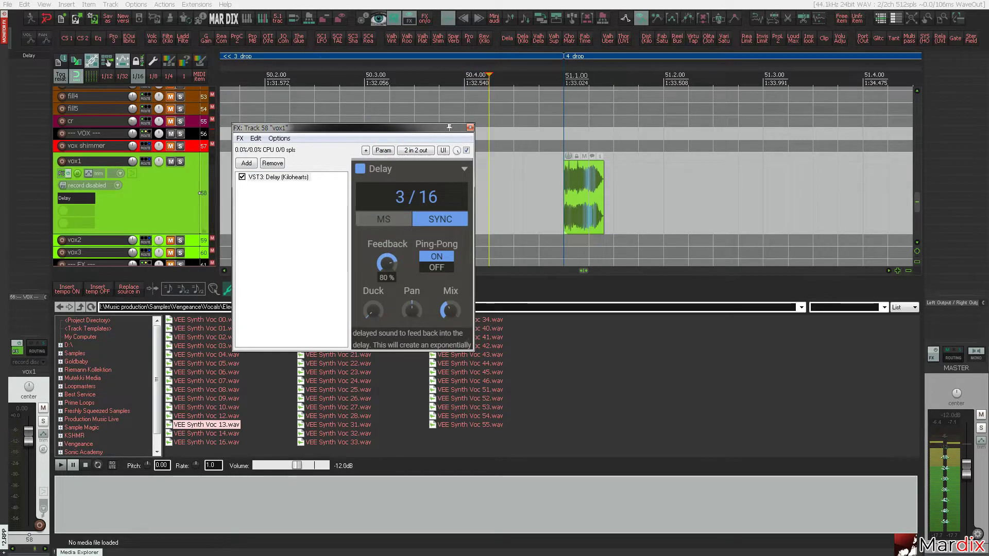
{"action": "left_click", "coordinate": [516, 158]}
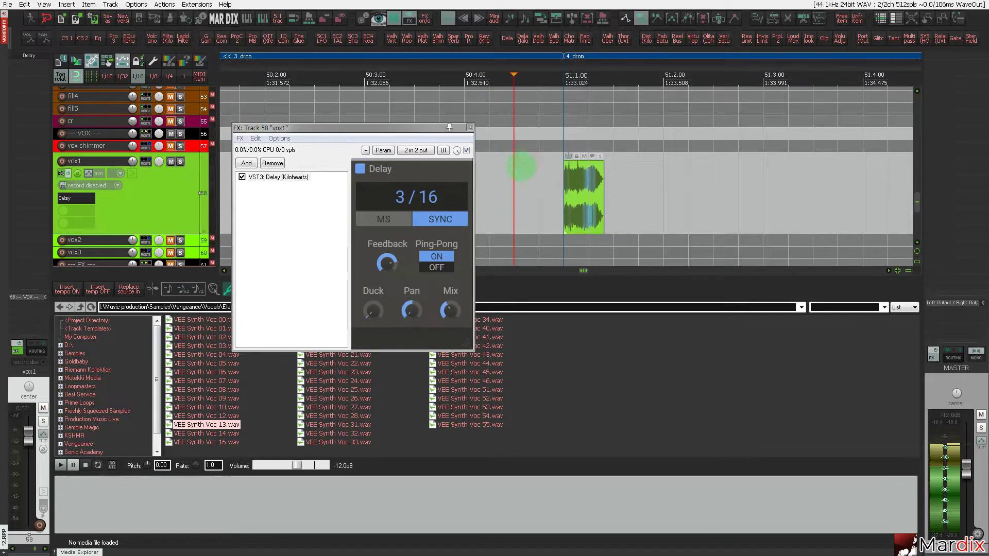
{"action": "key", "text": "space"}
{"action": "left_click", "coordinate": [434, 130]}
{"action": "left_click", "coordinate": [470, 127]}
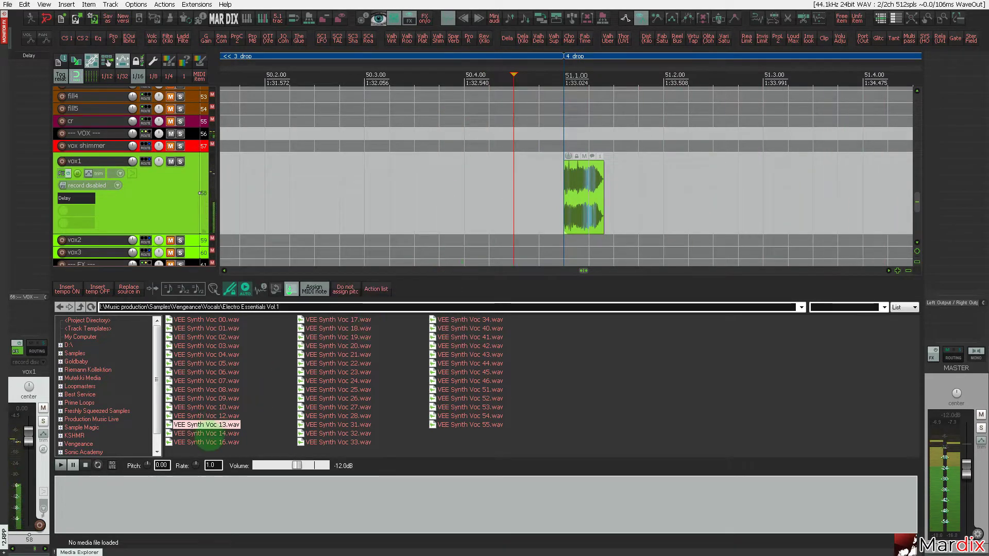
Insert VEE Synth Voc 14.wav after the first vocal, and move it onto the unmuted vox2 track at 51.2.75.
{"action": "left_click", "coordinate": [209, 433]}
{"action": "left_click_drag", "start_coordinate": [242, 433], "coordinate": [763, 204]}
{"action": "left_click", "coordinate": [170, 240]}
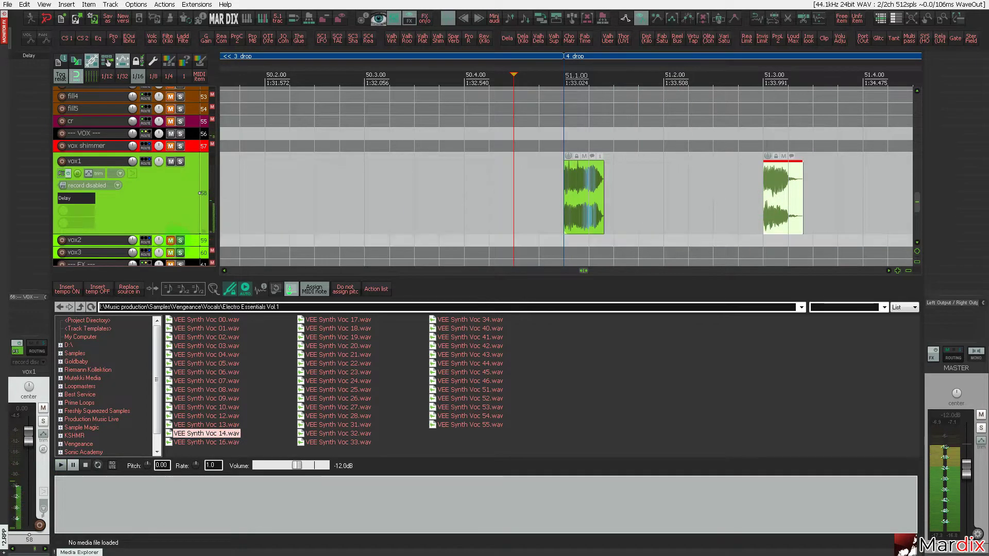
{"action": "left_click", "coordinate": [190, 241]}
{"action": "scroll", "coordinate": [180, 238], "scroll_direction": "up", "scroll_amount": 5}
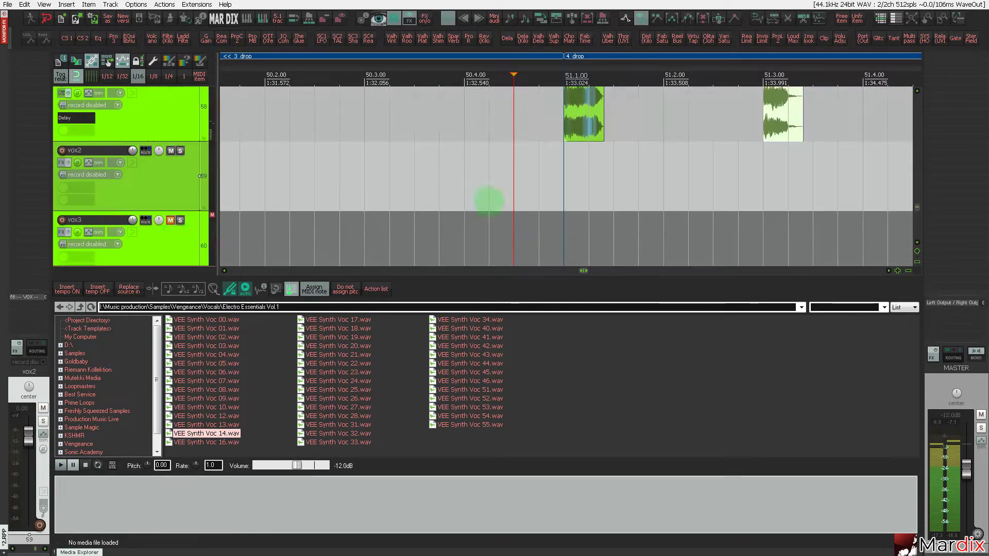
{"action": "left_click_drag", "start_coordinate": [782, 133], "coordinate": [757, 170]}
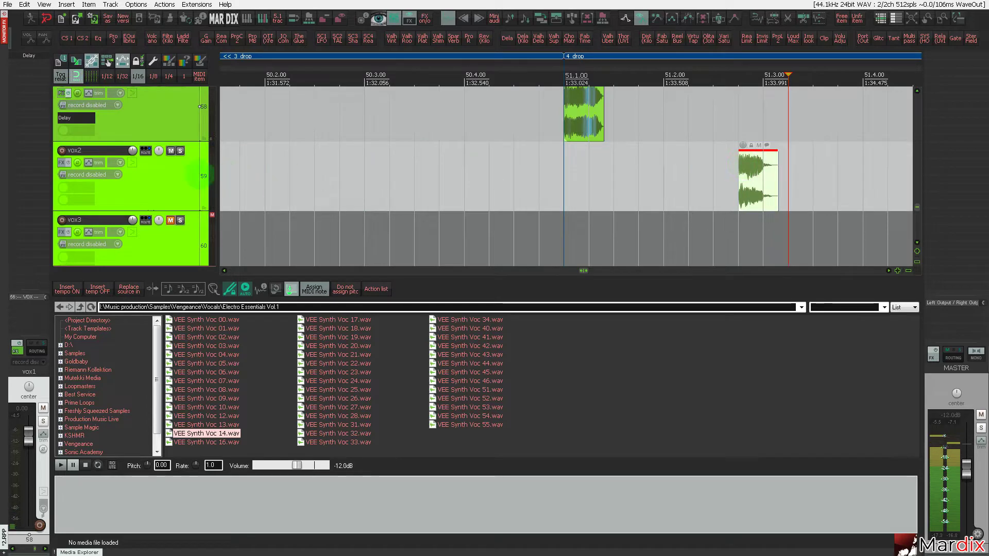
Add ValhallaSupermassive to the vox2 track, set its delay to a 1/4 note, and play from 50.4.
{"action": "left_click", "coordinate": [202, 175]}
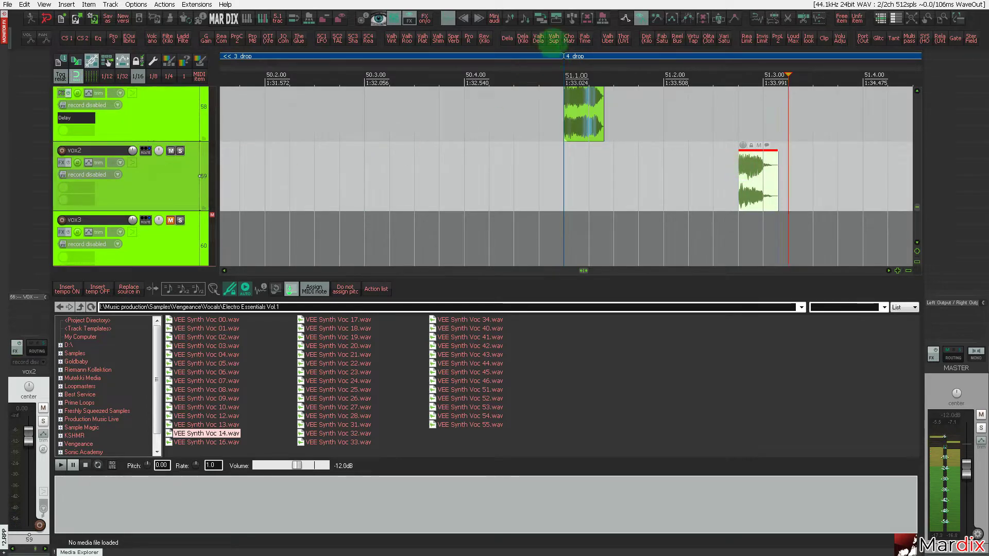
{"action": "left_click", "coordinate": [554, 38]}
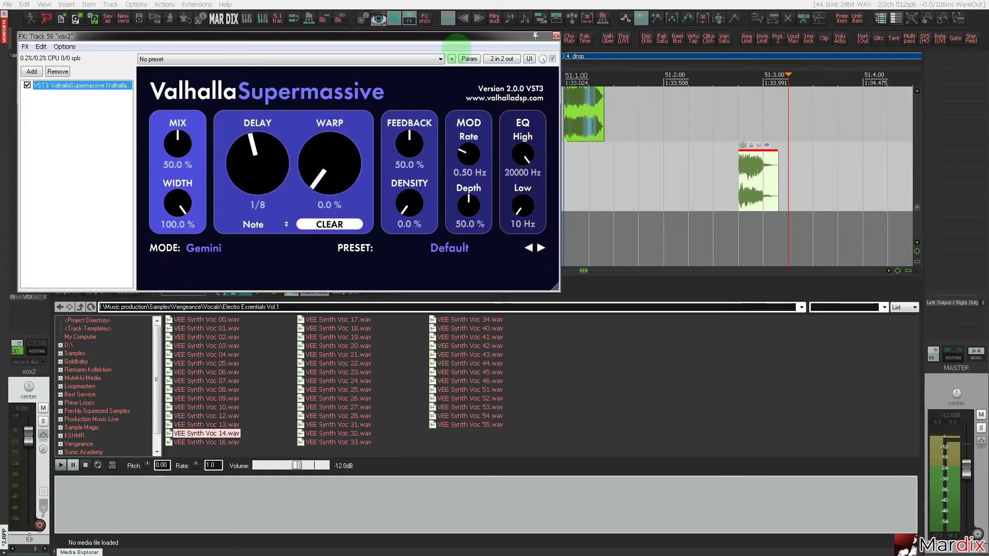
{"action": "left_click_drag", "start_coordinate": [403, 46], "coordinate": [461, 168]}
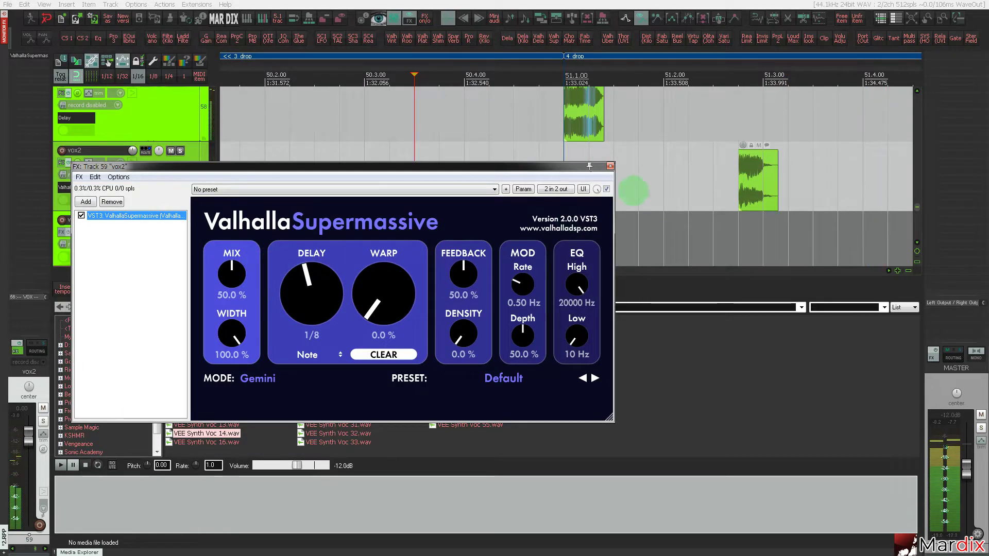
{"action": "left_click", "coordinate": [327, 286]}
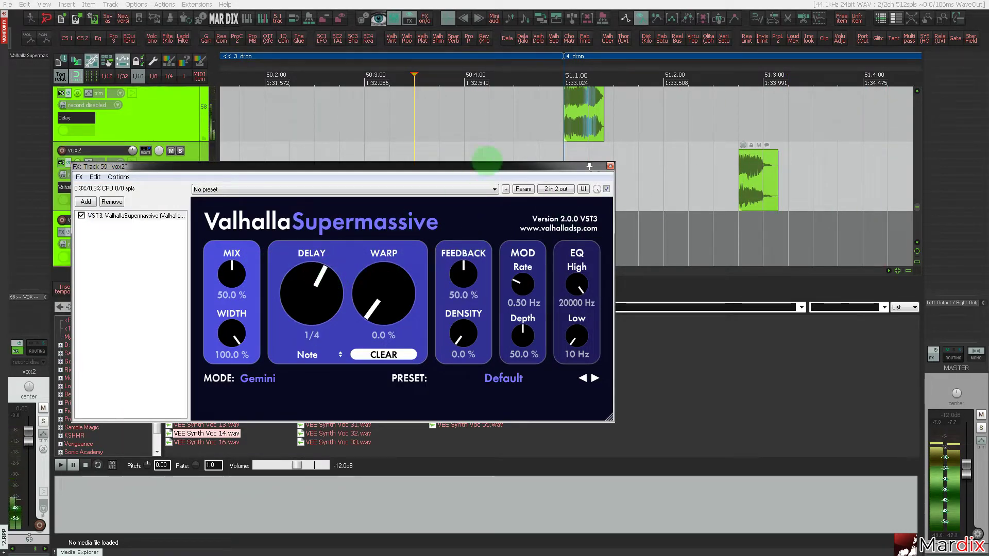
{"action": "left_click", "coordinate": [495, 154]}
Set the ValhallaSupermassive mode on vox2 to Hydra and its feedback to 65.6 %.
{"action": "left_click", "coordinate": [247, 378]}
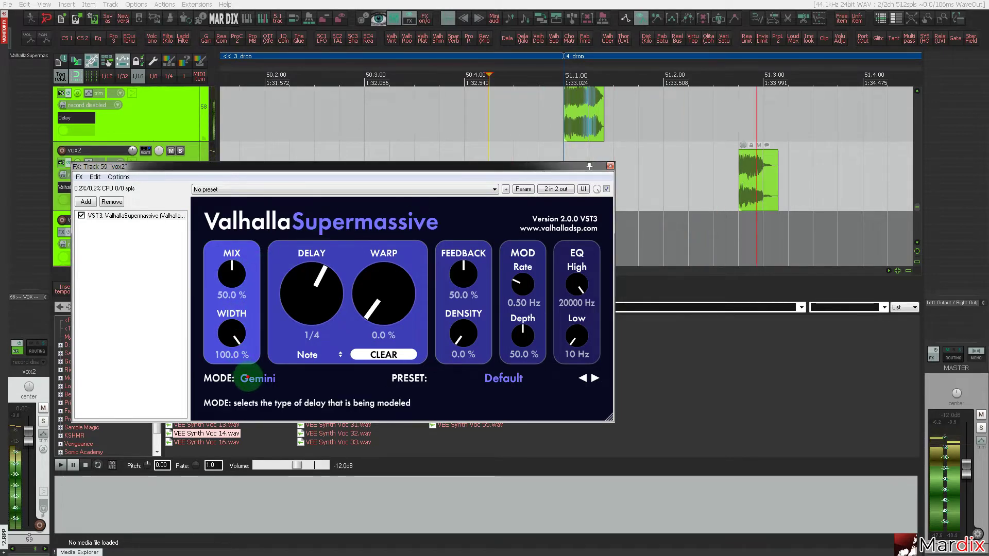
{"action": "left_click", "coordinate": [249, 378]}
{"action": "left_click", "coordinate": [268, 190]}
{"action": "left_click_drag", "start_coordinate": [463, 279], "coordinate": [463, 259]}
{"action": "left_click", "coordinate": [496, 158]}
{"action": "left_click", "coordinate": [489, 165]}
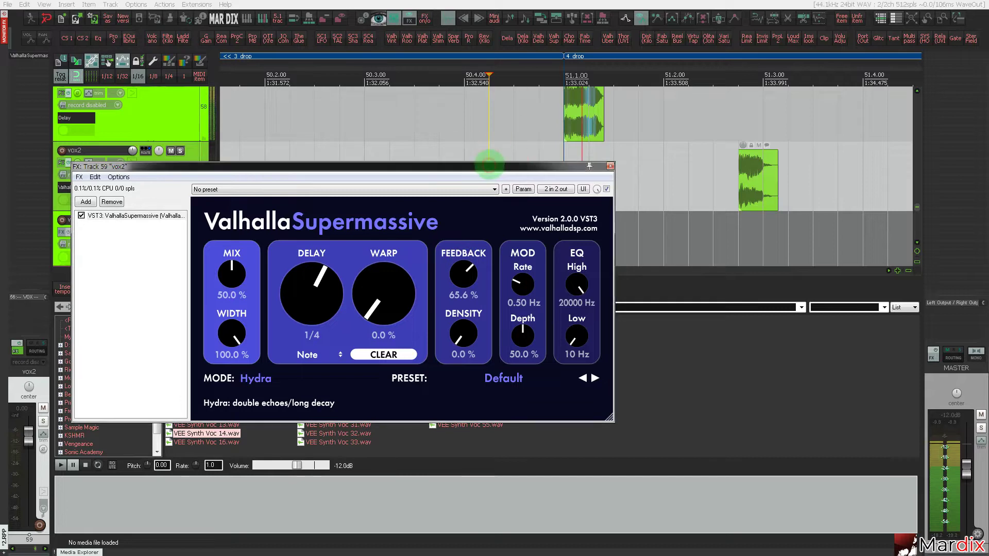
Move the VEE Synth Voc 14 item on vox2 earlier to 51.2.50 and play from 50.4.
{"action": "left_click_drag", "start_coordinate": [757, 179], "coordinate": [729, 179]}
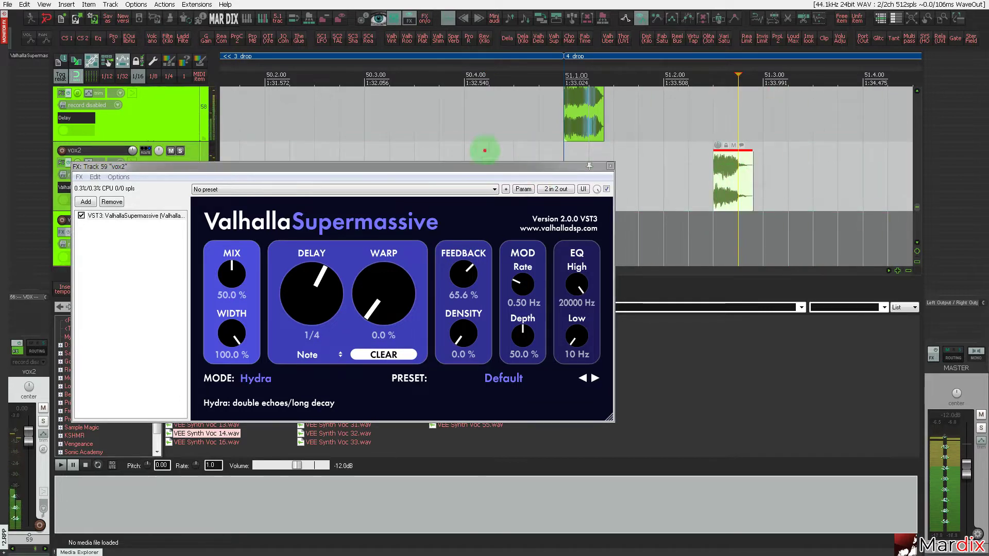
{"action": "left_click", "coordinate": [486, 149]}
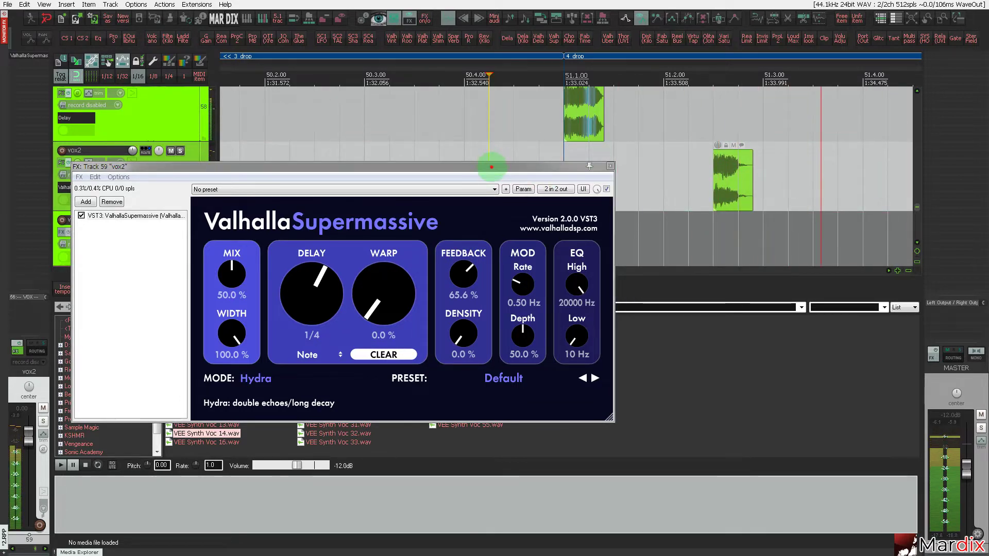
{"action": "left_click", "coordinate": [492, 166]}
Set the ValhallaSupermassive delay on vox2 to a 1/8 note.
{"action": "left_click_drag", "start_coordinate": [341, 287], "coordinate": [331, 314]}
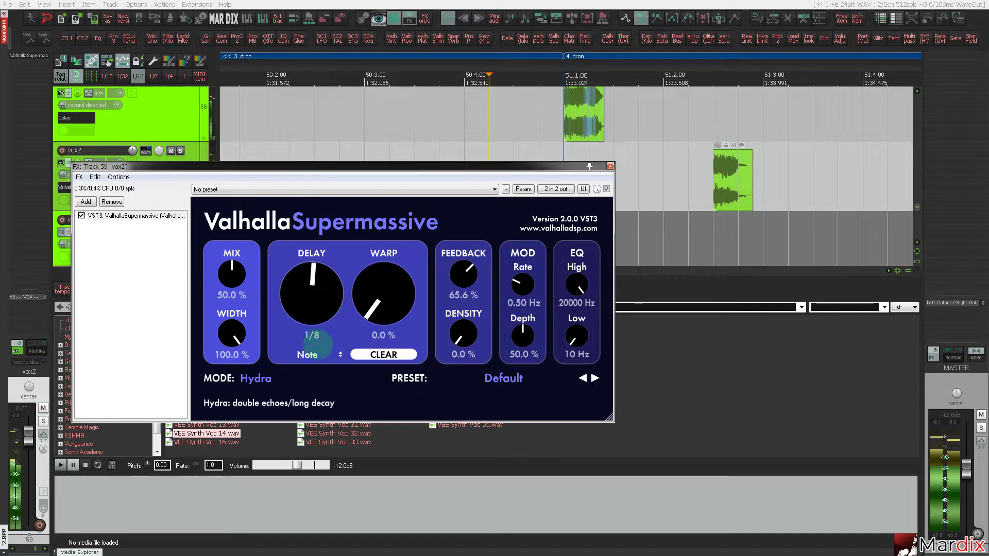
Set the ValhallaSupermassive delay on vox2 to a dotted 1/8 note and play from just before the 4 drop.
{"action": "left_click", "coordinate": [308, 354]}
{"action": "left_click", "coordinate": [271, 433]}
{"action": "left_click", "coordinate": [427, 124]}
{"action": "key", "text": "space"}
Set the ValhallaSupermassive density on vox2 to 59.2 % and its modulation depth to 0.0 %, and play from 50.4.
{"action": "left_click", "coordinate": [407, 171]}
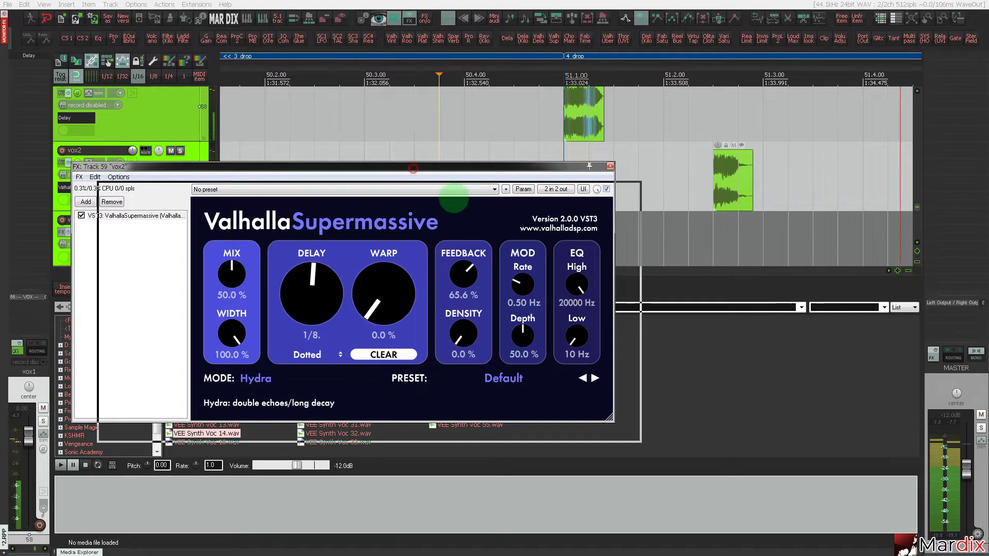
{"action": "left_click_drag", "start_coordinate": [410, 171], "coordinate": [461, 201]}
{"action": "left_click_drag", "start_coordinate": [513, 362], "coordinate": [522, 322]}
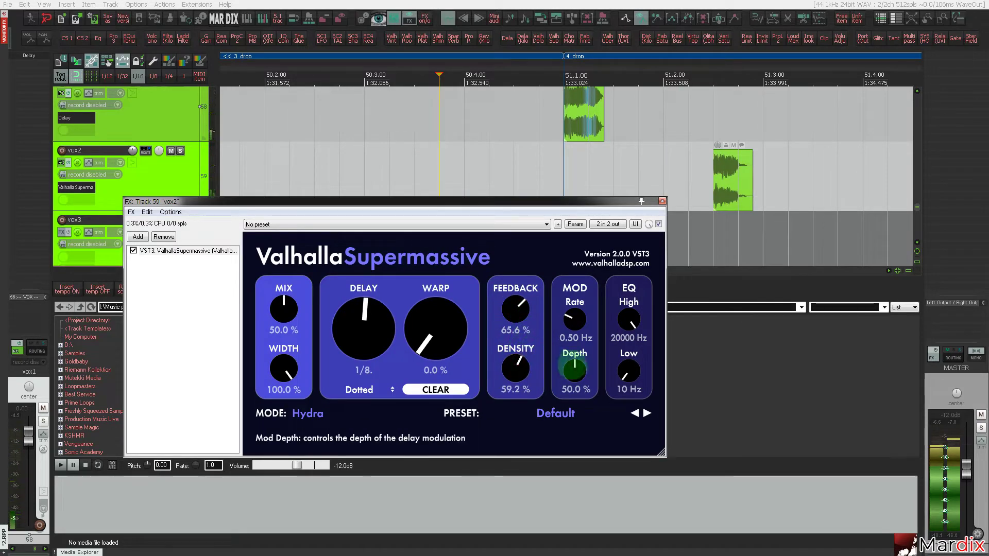
{"action": "left_click_drag", "start_coordinate": [575, 353], "coordinate": [572, 412]}
{"action": "left_click", "coordinate": [489, 172]}
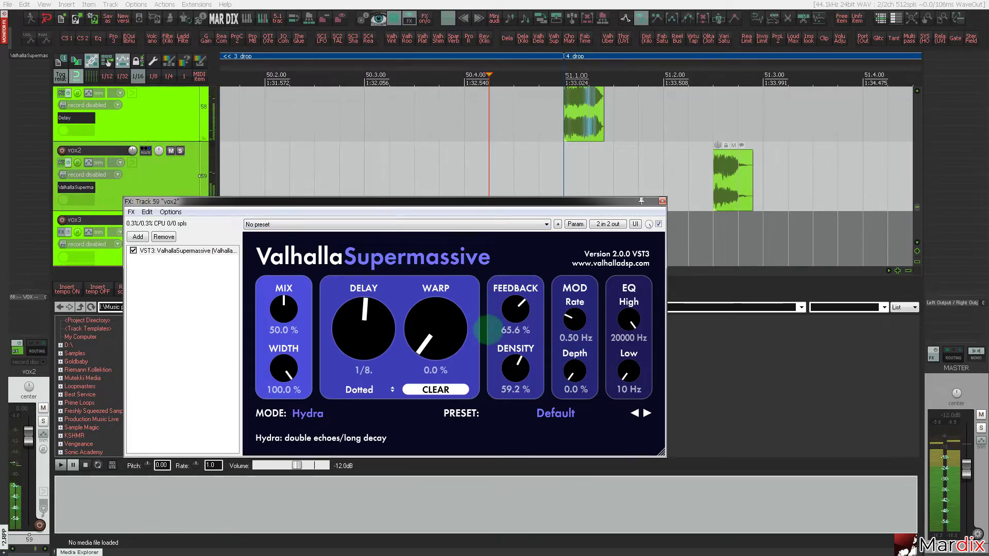
Set the ValhallaSupermassive density to 44.4 % and warp to 36.4 %, play the result, and close the plug-in window and media explorer.
{"action": "left_click_drag", "start_coordinate": [516, 368], "coordinate": [531, 313]}
{"action": "left_click_drag", "start_coordinate": [446, 326], "coordinate": [442, 285]}
{"action": "left_click", "coordinate": [507, 169]}
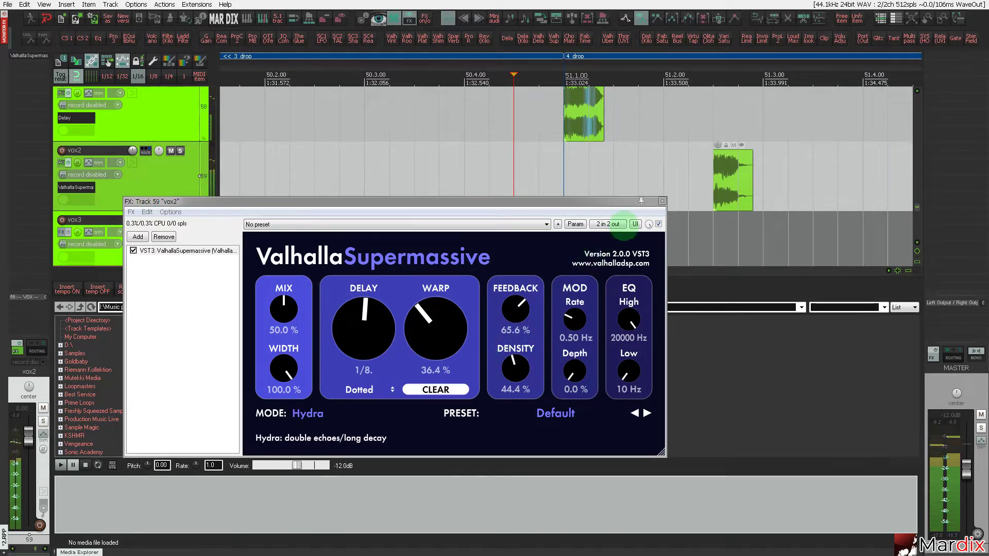
{"action": "left_click", "coordinate": [662, 201]}
{"action": "key", "text": "ctrl+alt+x"}
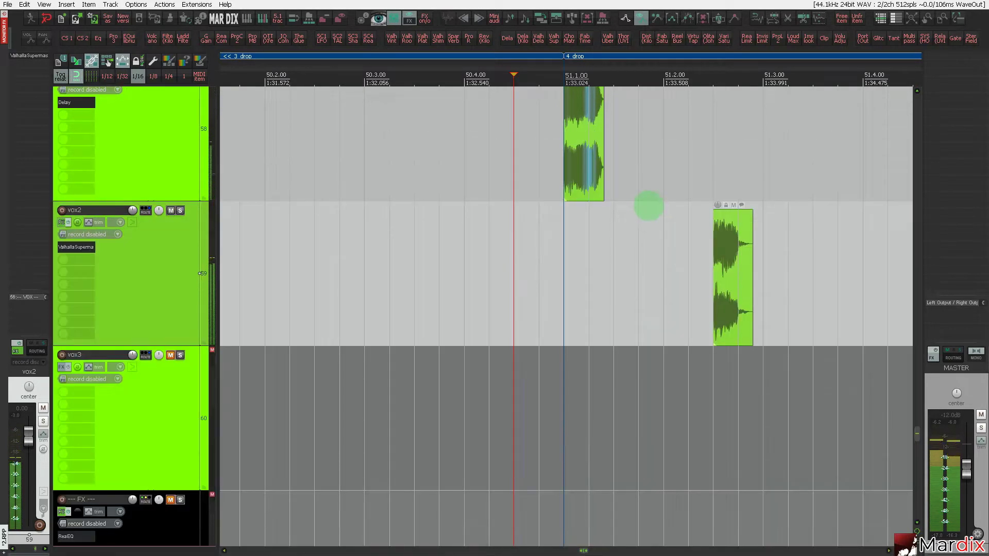
Extend the pa1 pad MIDI item through the 4 drop and on to the end of the 5 drop.
{"action": "scroll", "coordinate": [610, 254], "scroll_direction": "down", "scroll_amount": 4}
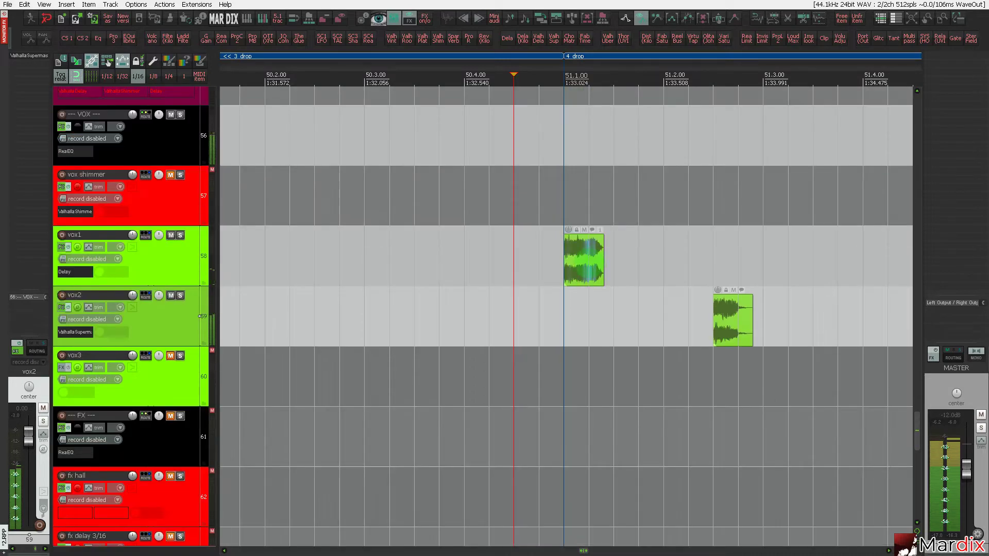
{"action": "scroll", "coordinate": [586, 275], "scroll_direction": "down", "scroll_amount": 5}
{"action": "scroll", "coordinate": [328, 287], "scroll_direction": "up", "scroll_amount": 5}
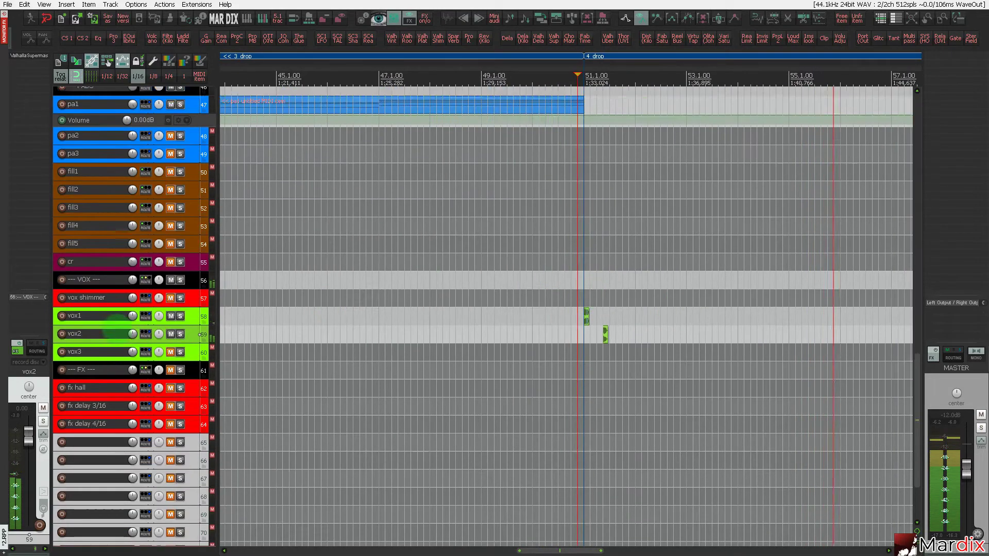
{"action": "left_click", "coordinate": [469, 301]}
{"action": "scroll", "coordinate": [469, 306], "scroll_direction": "up", "scroll_amount": 4}
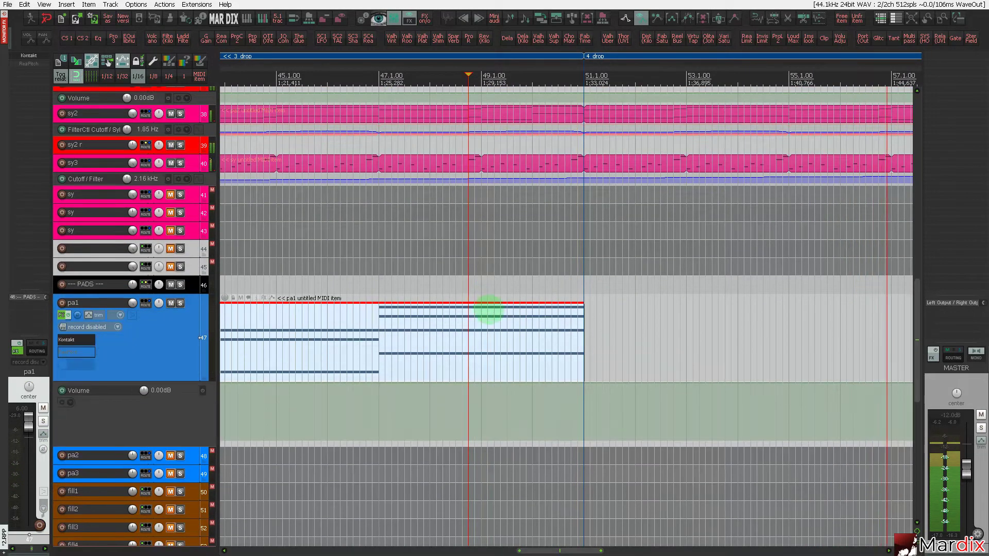
{"action": "scroll", "coordinate": [488, 309], "scroll_direction": "down", "scroll_amount": 4}
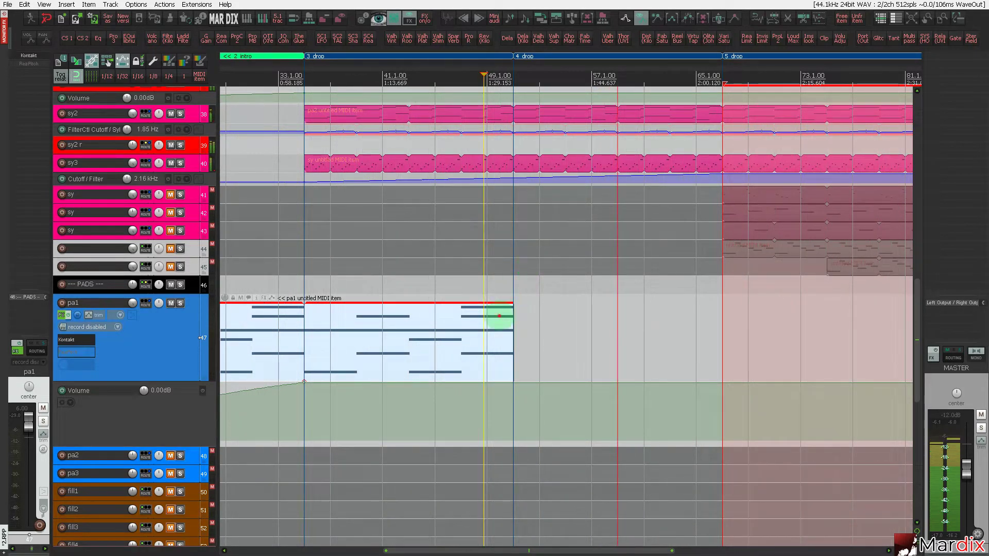
{"action": "left_click_drag", "start_coordinate": [513, 320], "coordinate": [724, 325]}
{"action": "scroll", "coordinate": [724, 324], "scroll_direction": "up", "scroll_amount": 2}
{"action": "scroll", "coordinate": [541, 302], "scroll_direction": "down", "scroll_amount": 2}
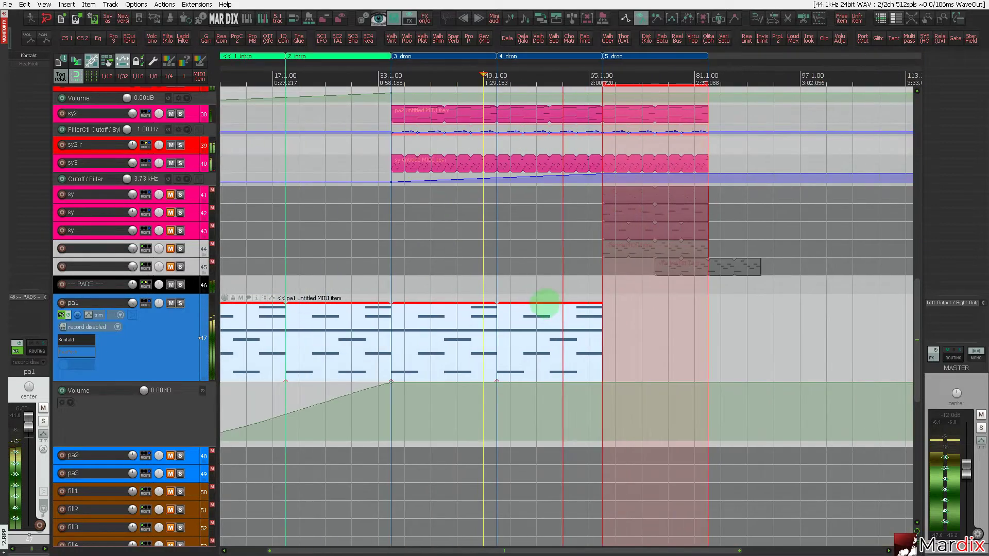
{"action": "left_click_drag", "start_coordinate": [547, 333], "coordinate": [764, 336]}
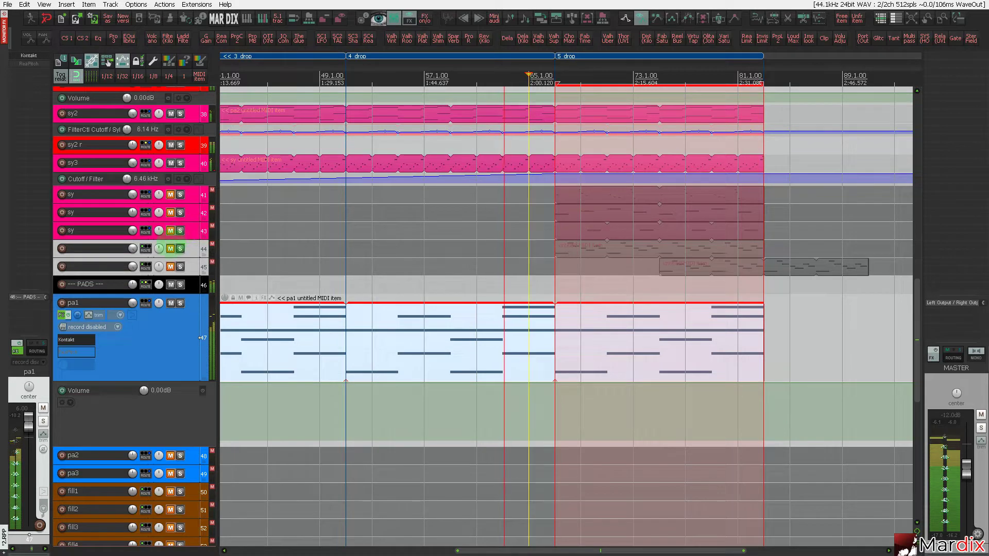
Audition the unnamed tracks 44 and 45 around the 5 drop by unmuting them, and mute both again.
{"action": "left_click", "coordinate": [238, 255]}
{"action": "scroll", "coordinate": [484, 264], "scroll_direction": "up", "scroll_amount": 3}
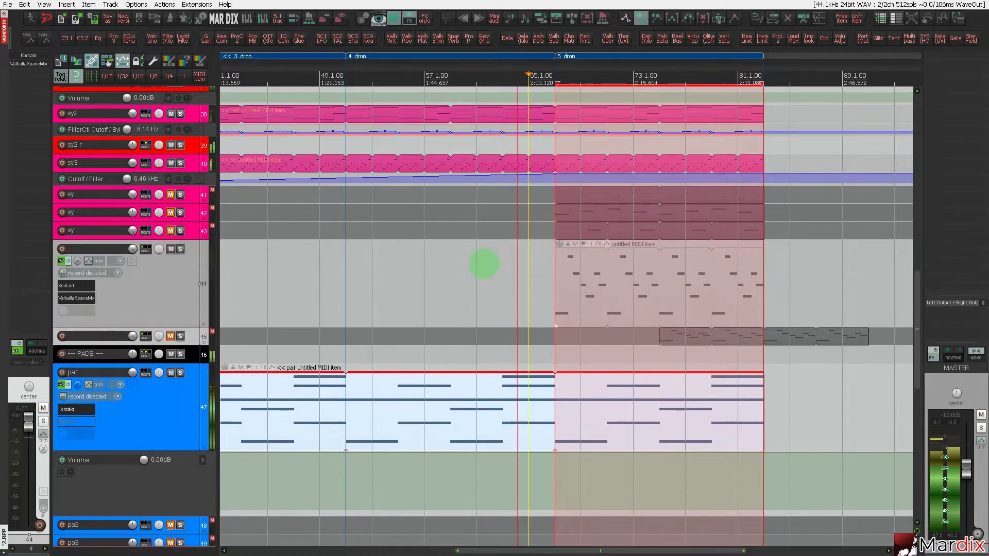
{"action": "left_click", "coordinate": [529, 265]}
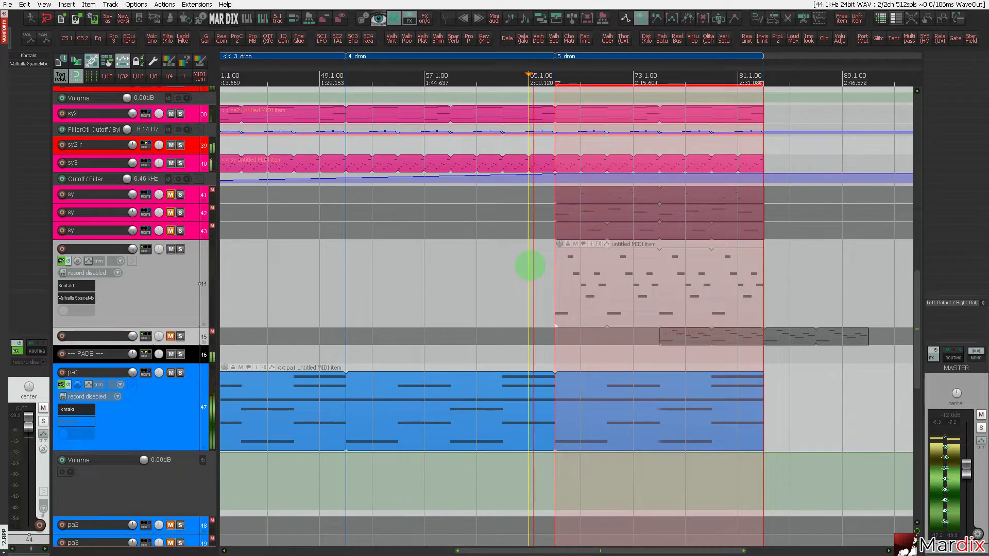
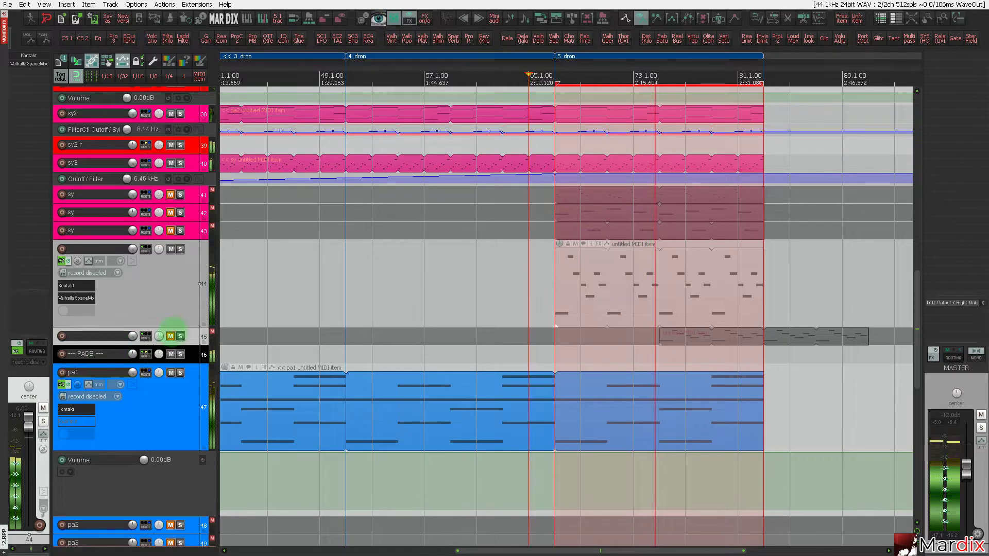
{"action": "left_click", "coordinate": [171, 336]}
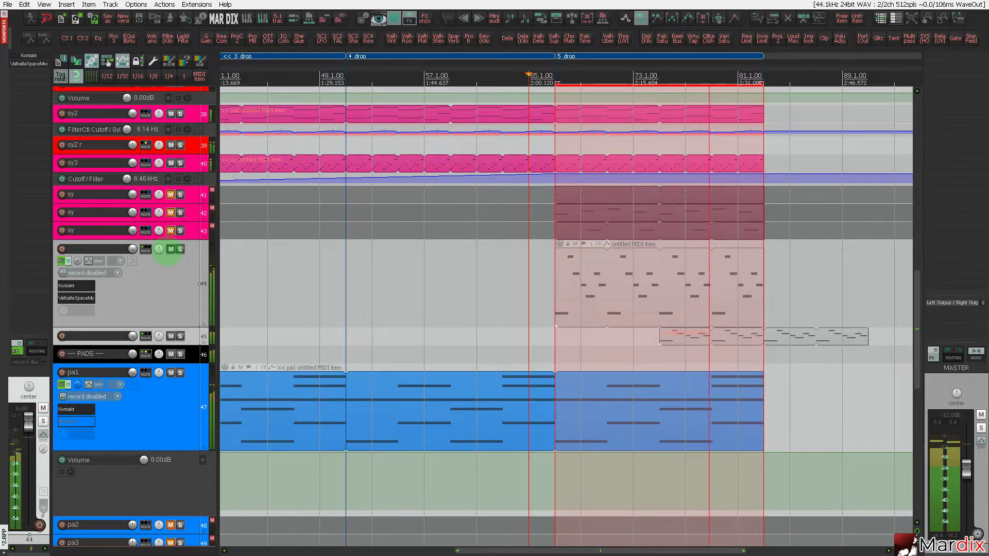
{"action": "left_click", "coordinate": [172, 250]}
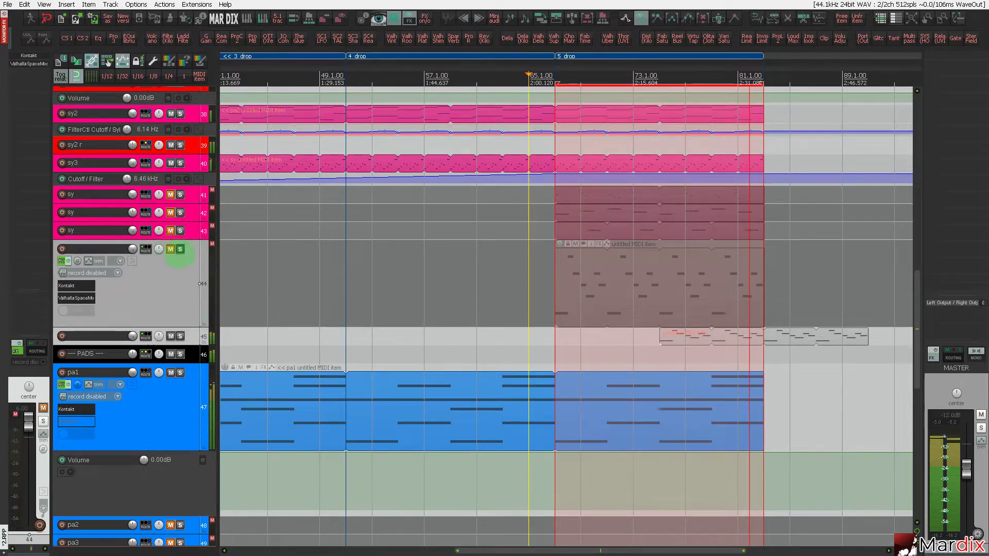
{"action": "left_click", "coordinate": [171, 250]}
{"action": "scroll", "coordinate": [172, 269], "scroll_direction": "up", "scroll_amount": 2}
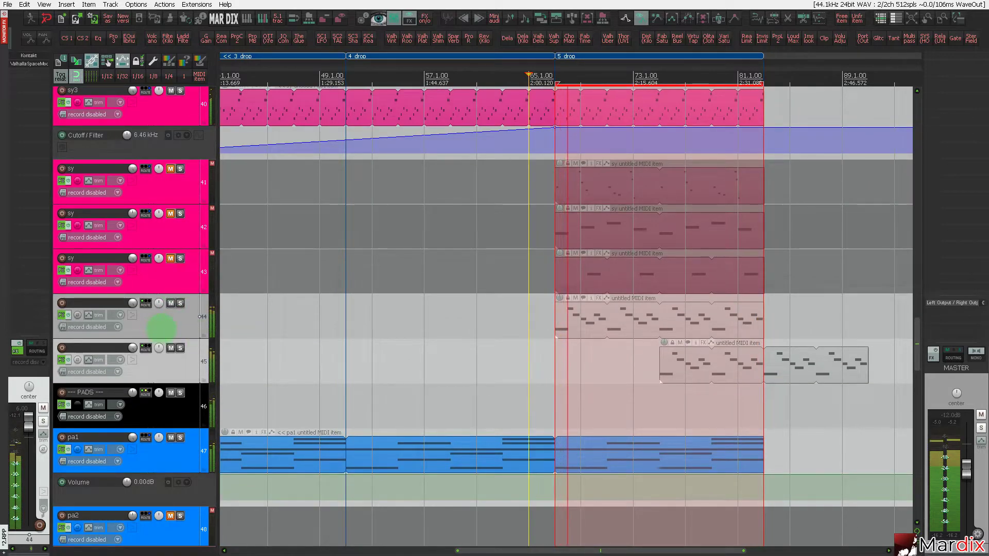
{"action": "left_click", "coordinate": [170, 349]}
{"action": "left_click", "coordinate": [170, 303]}
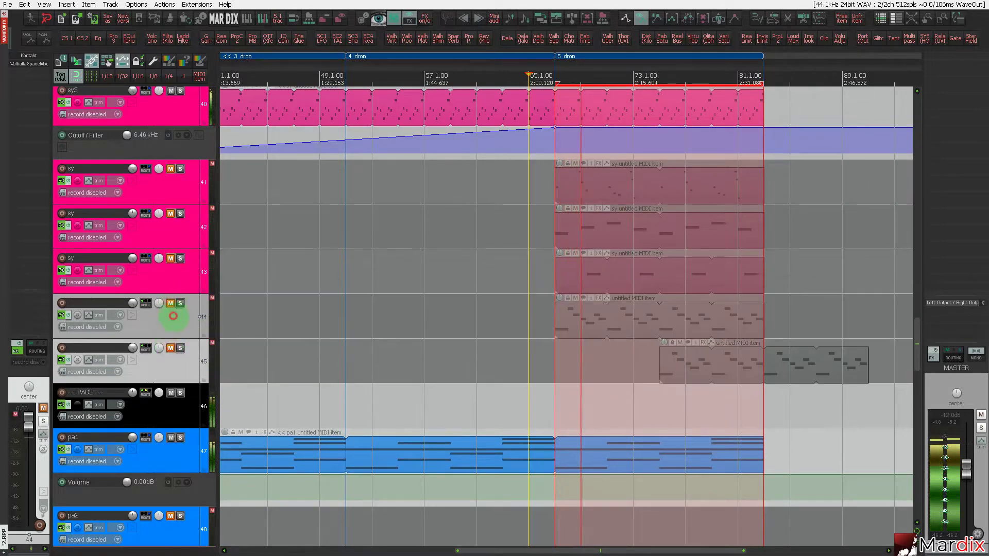
Unmute the sy track 42, move its MIDI item from the 5 drop to the start of the 4 drop, and play from before it.
{"action": "scroll", "coordinate": [172, 307], "scroll_direction": "down", "scroll_amount": 3}
{"action": "scroll", "coordinate": [175, 310], "scroll_direction": "down", "scroll_amount": 3}
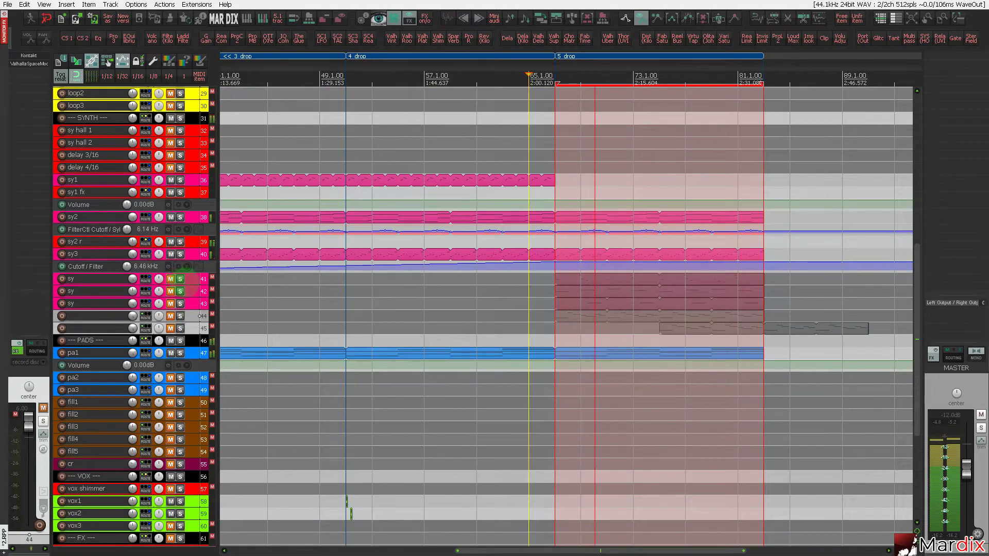
{"action": "left_click", "coordinate": [193, 293]}
{"action": "scroll", "coordinate": [193, 292], "scroll_direction": "up", "scroll_amount": 2}
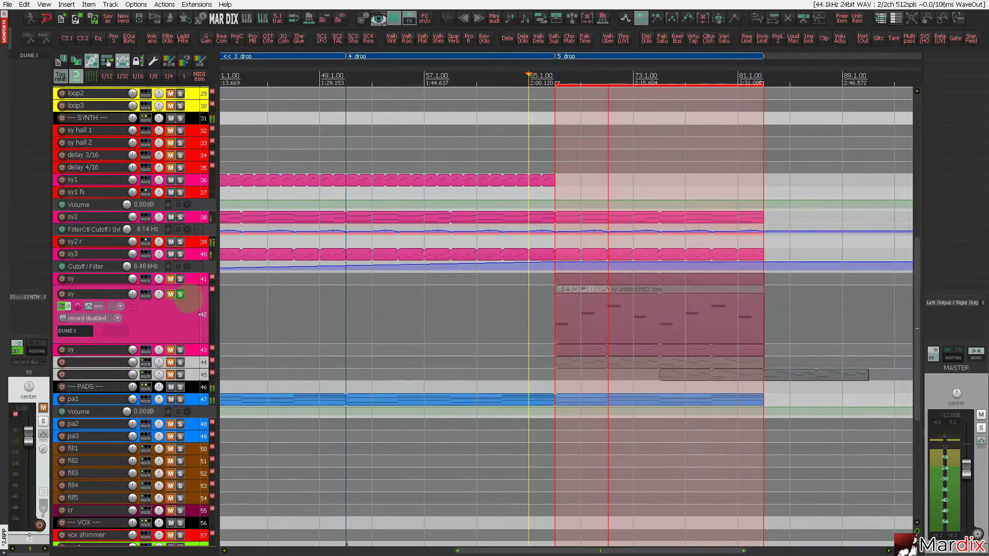
{"action": "left_click", "coordinate": [170, 295]}
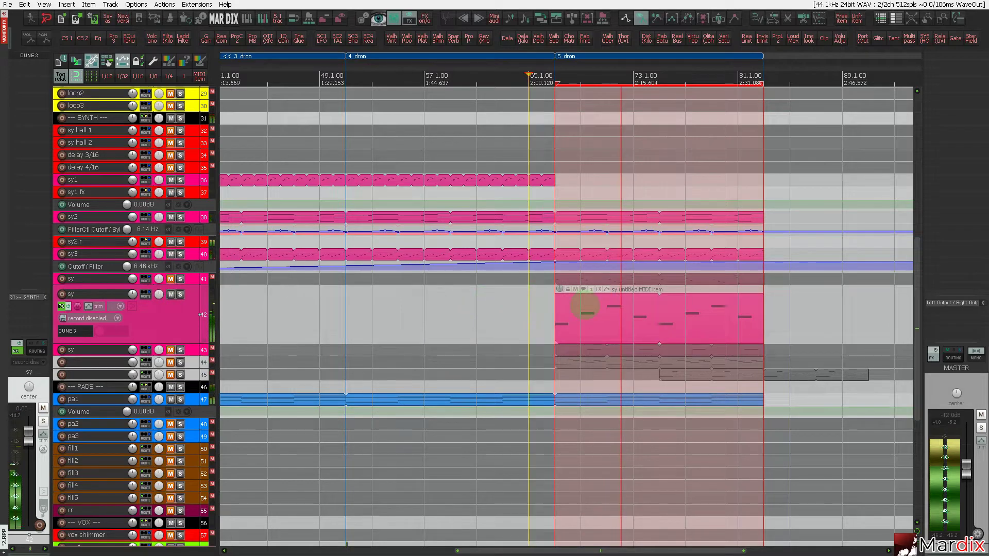
{"action": "left_click_drag", "start_coordinate": [583, 306], "coordinate": [347, 304]}
{"action": "left_click", "coordinate": [328, 307]}
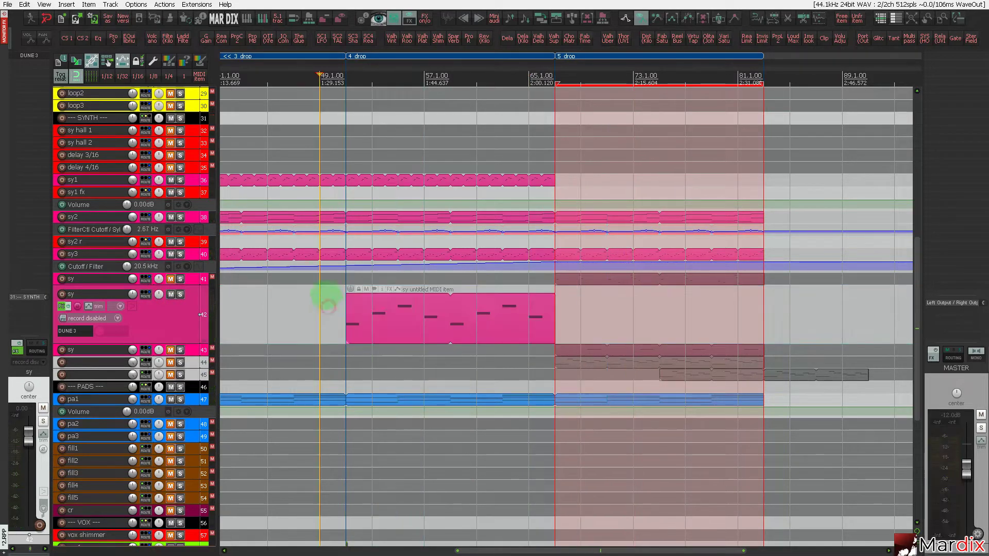
Save the project.
{"action": "scroll", "coordinate": [328, 307], "scroll_direction": "up", "scroll_amount": 2}
{"action": "left_click", "coordinate": [8, 5]}
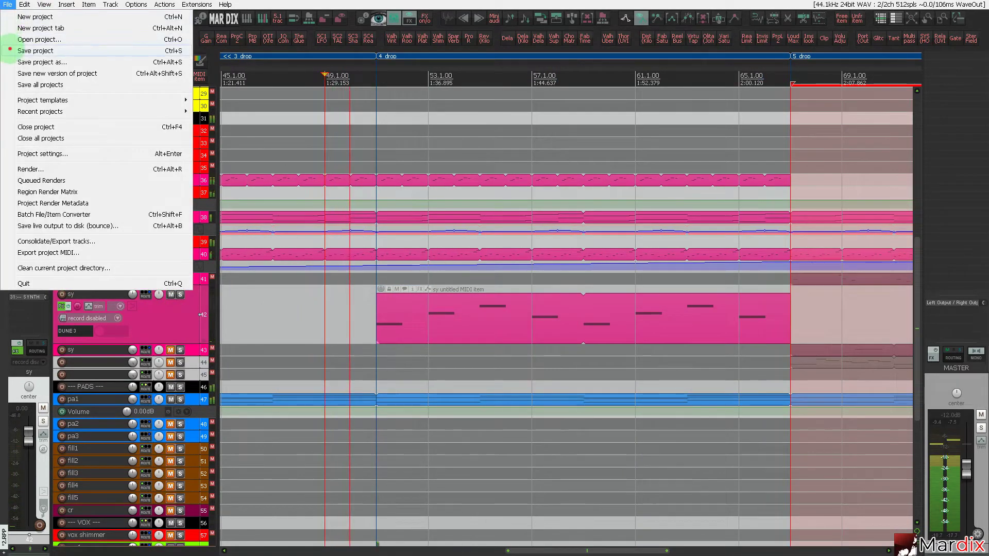
{"action": "left_click", "coordinate": [12, 50]}
Unmute the sy track 43 and move its MIDI item from the 5 drop to the start of the 4 drop.
{"action": "scroll", "coordinate": [133, 314], "scroll_direction": "up", "scroll_amount": 4}
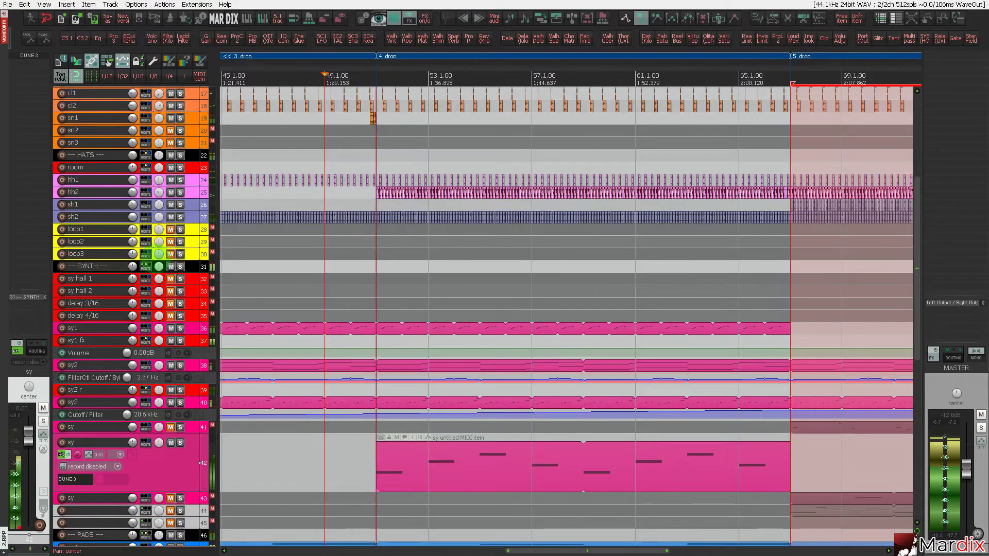
{"action": "scroll", "coordinate": [155, 278], "scroll_direction": "down", "scroll_amount": 5}
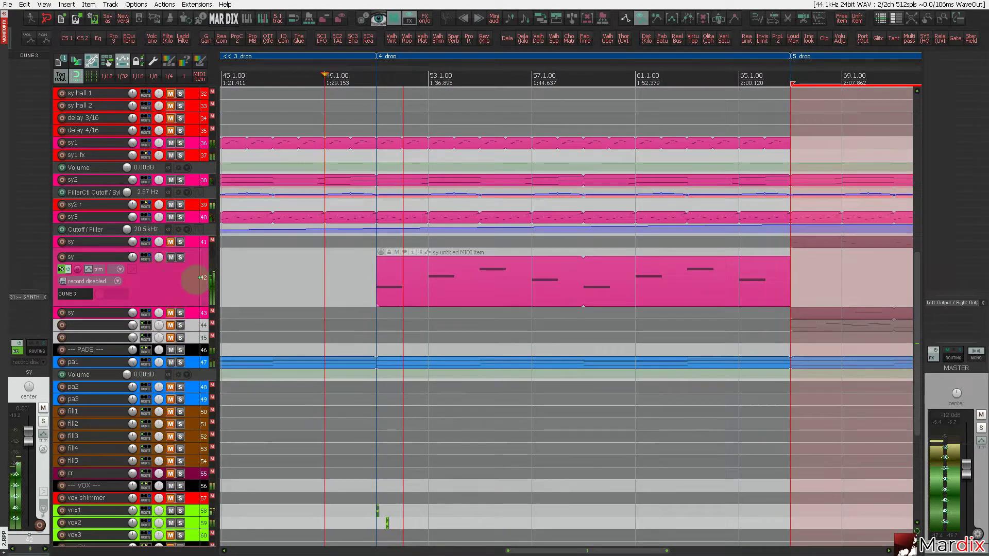
{"action": "left_click", "coordinate": [181, 242]}
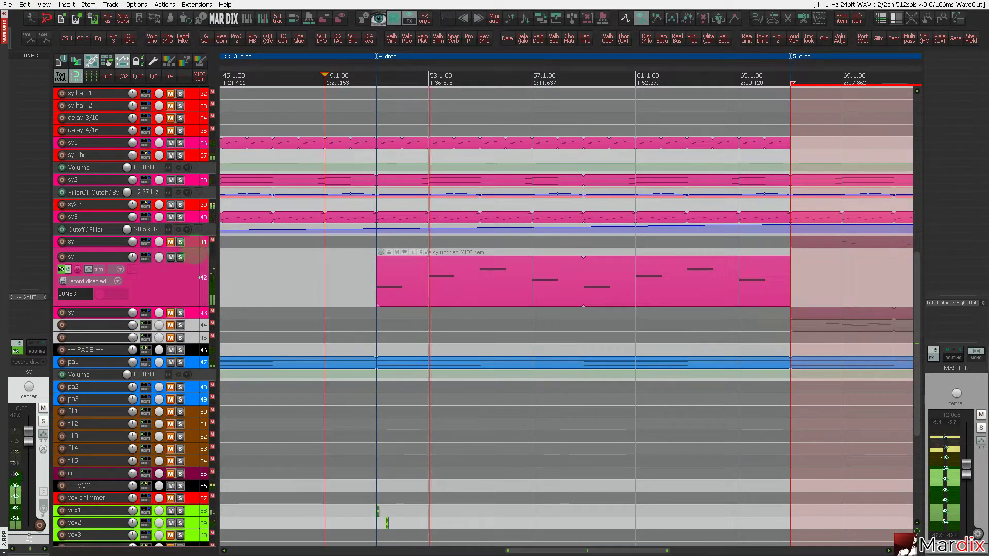
{"action": "scroll", "coordinate": [194, 250], "scroll_direction": "up", "scroll_amount": 4}
{"action": "scroll", "coordinate": [188, 268], "scroll_direction": "down", "scroll_amount": 5}
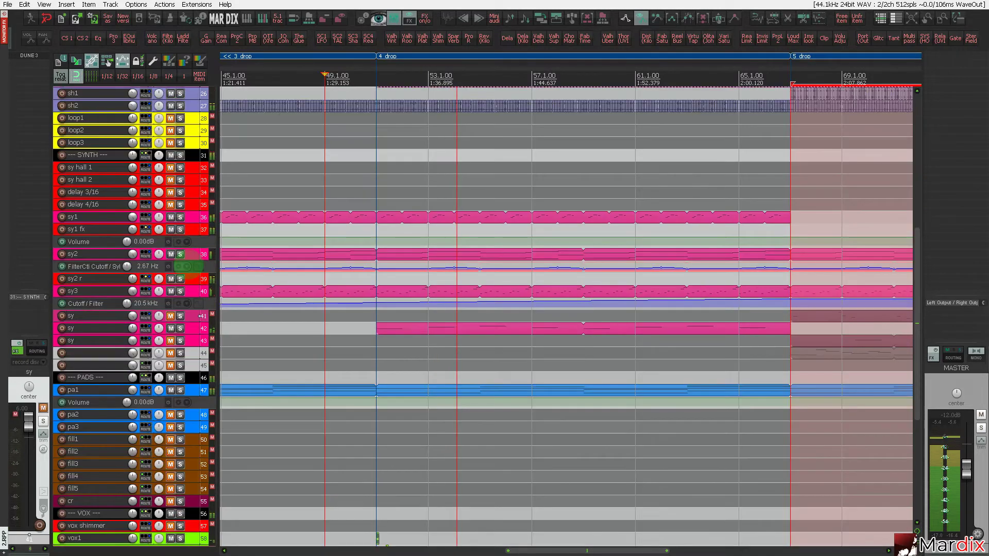
{"action": "key", "text": "Down"}
{"action": "key", "text": "Down"}
{"action": "scroll", "coordinate": [188, 266], "scroll_direction": "up", "scroll_amount": 3}
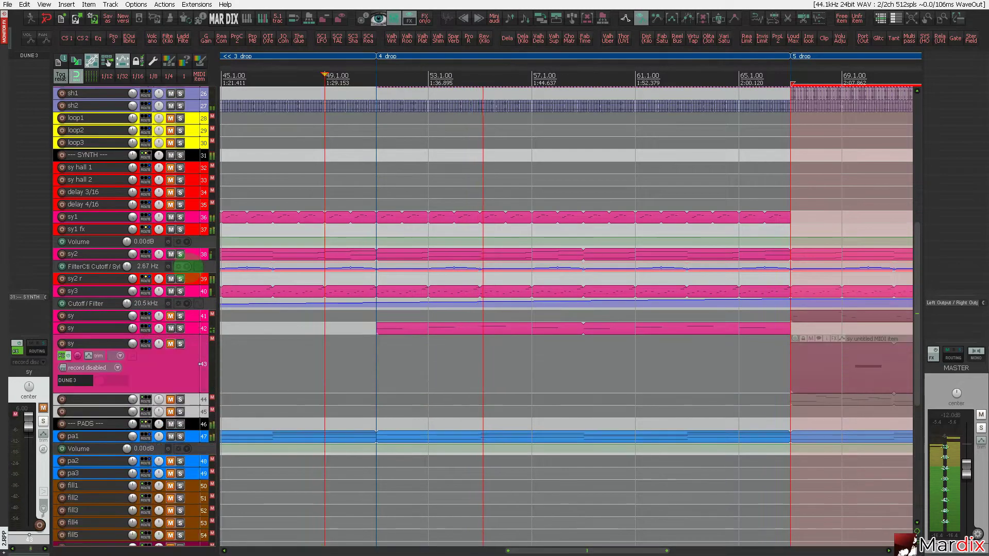
{"action": "left_click", "coordinate": [170, 343]}
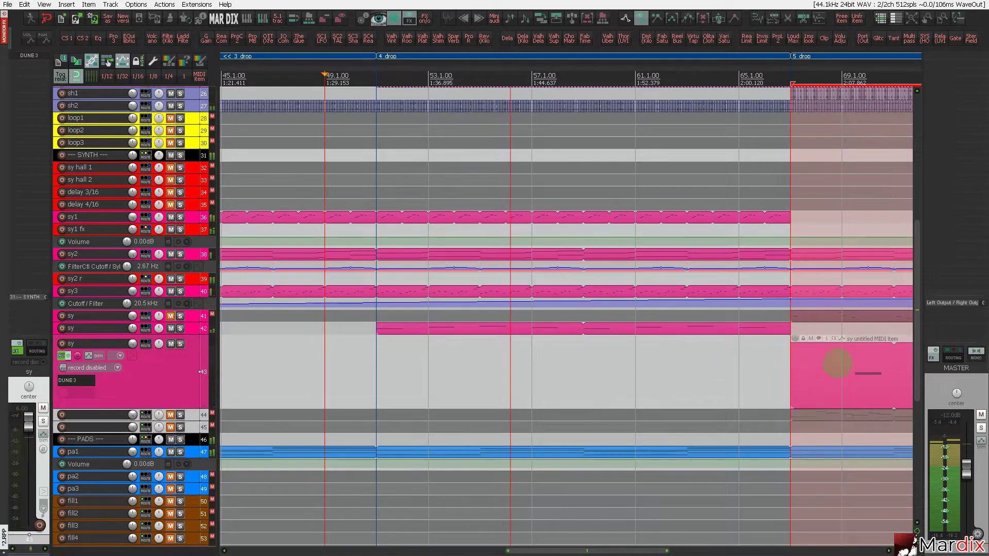
{"action": "left_click", "coordinate": [840, 364]}
{"action": "left_click_drag", "start_coordinate": [819, 365], "coordinate": [421, 367]}
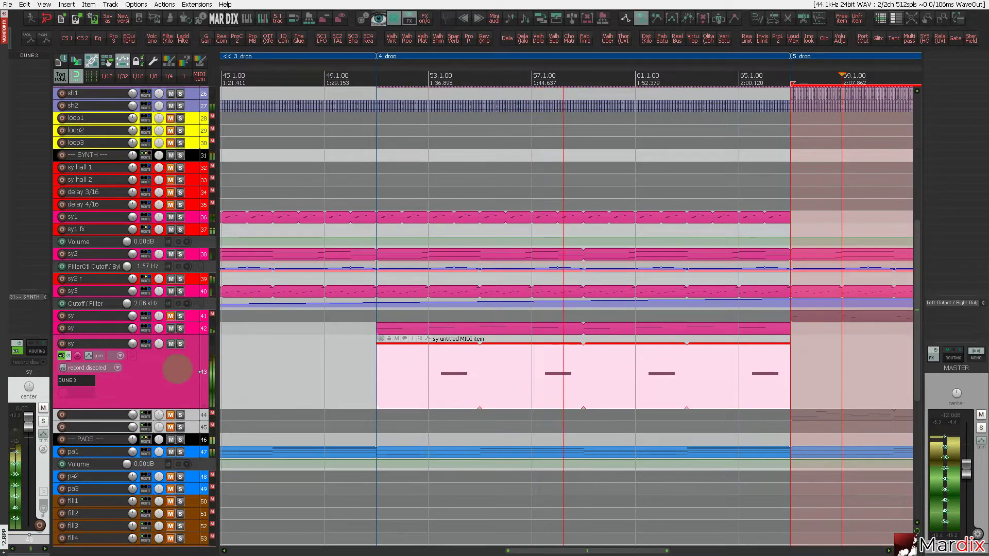
Add the Stereo Field Manipulator to the sy track 43 and set its Rotate slightly past -35°.
{"action": "left_click", "coordinate": [971, 38]}
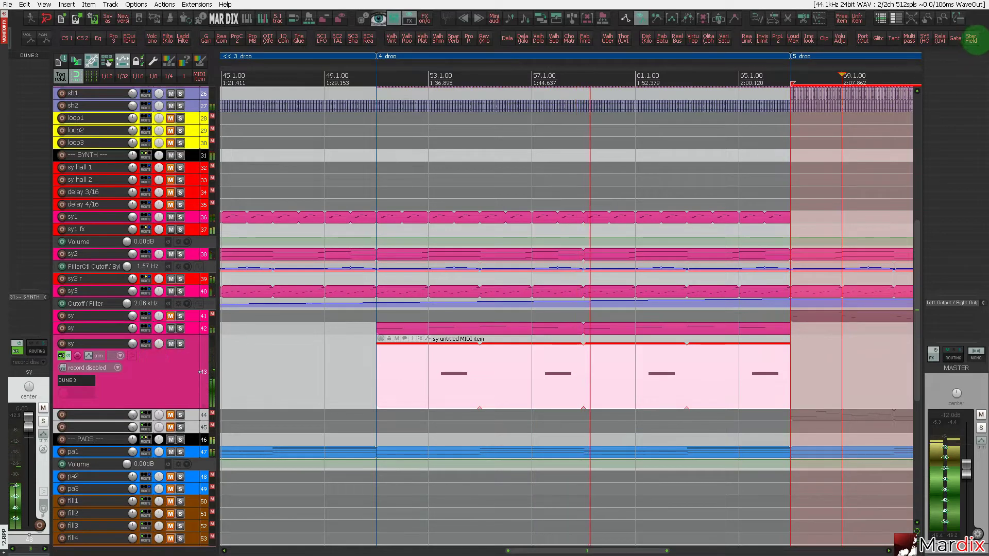
{"action": "left_click_drag", "start_coordinate": [453, 193], "coordinate": [444, 193]}
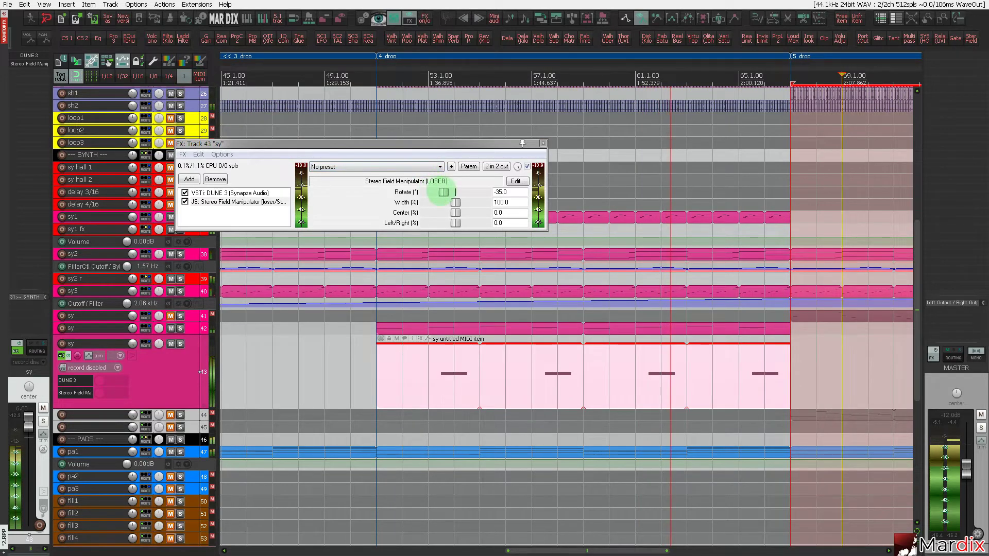
{"action": "left_click_drag", "start_coordinate": [442, 192], "coordinate": [439, 193]}
{"action": "left_click", "coordinate": [543, 143]}
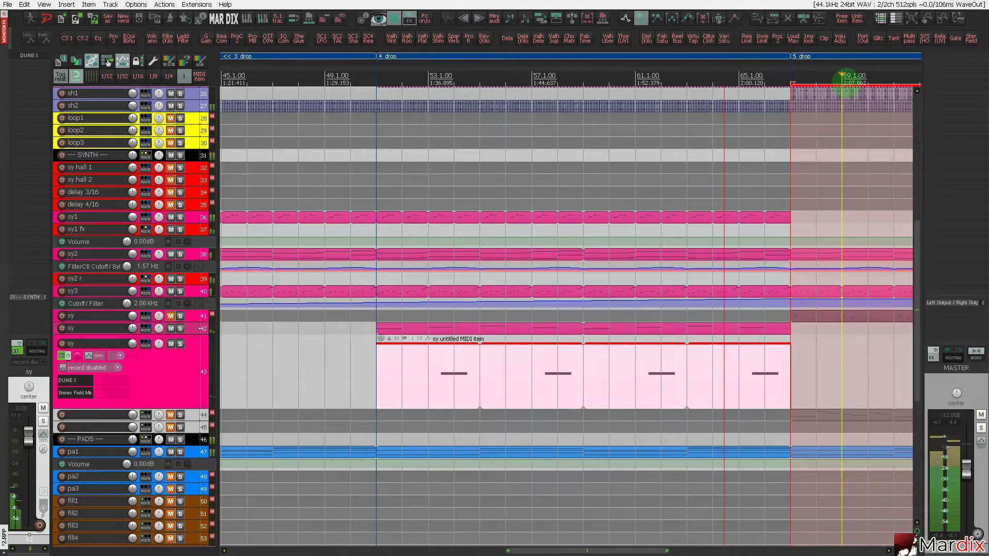
Add the Stereo Field Manipulator to the sy track 42 with Rotate at 43.0°, and play the 4 drop region as the time selection.
{"action": "left_click", "coordinate": [960, 48]}
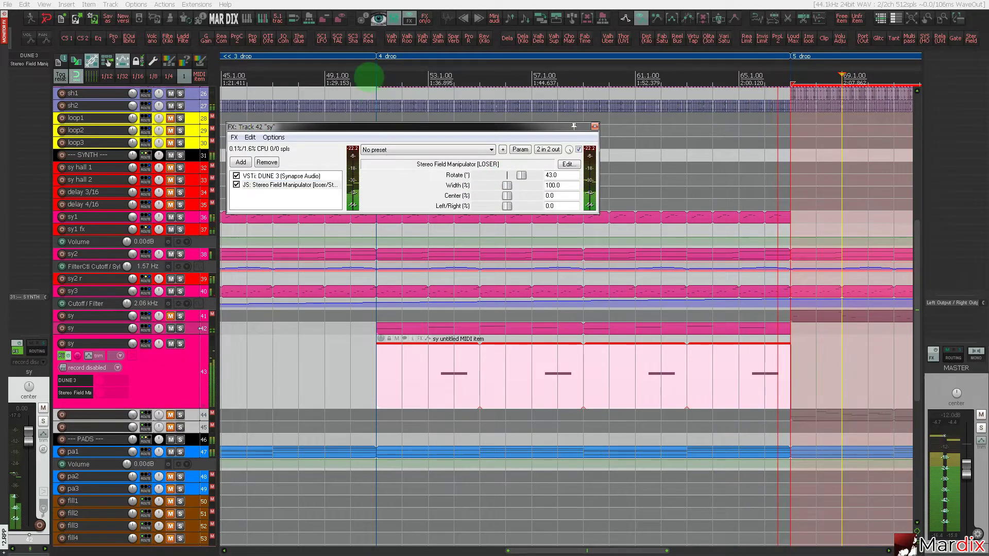
{"action": "left_click", "coordinate": [418, 58]}
{"action": "left_click", "coordinate": [418, 56]}
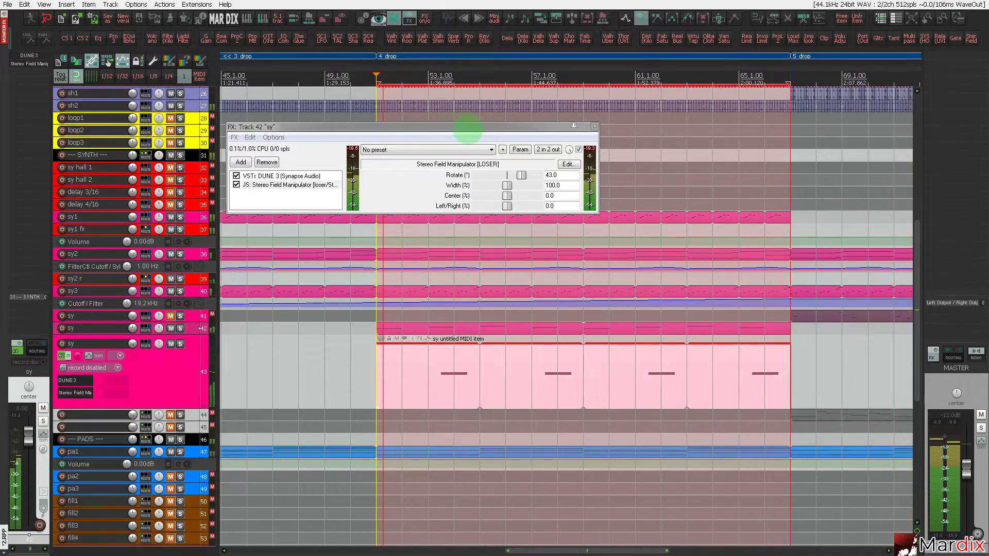
Set Rotate in sy track 42's Stereo Field Manipulator to -66.0° during playback and close the effect window.
{"action": "left_click", "coordinate": [468, 130]}
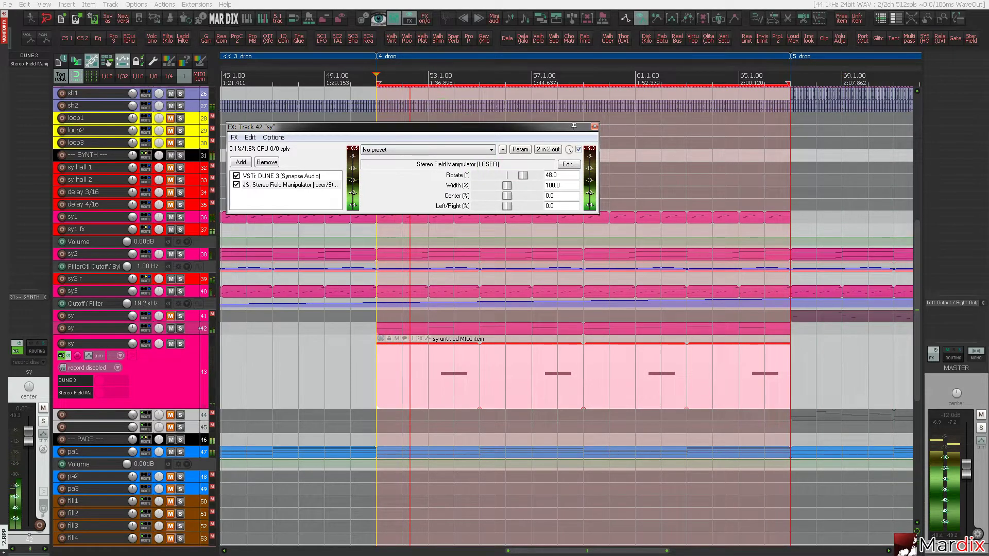
{"action": "left_click", "coordinate": [524, 175]}
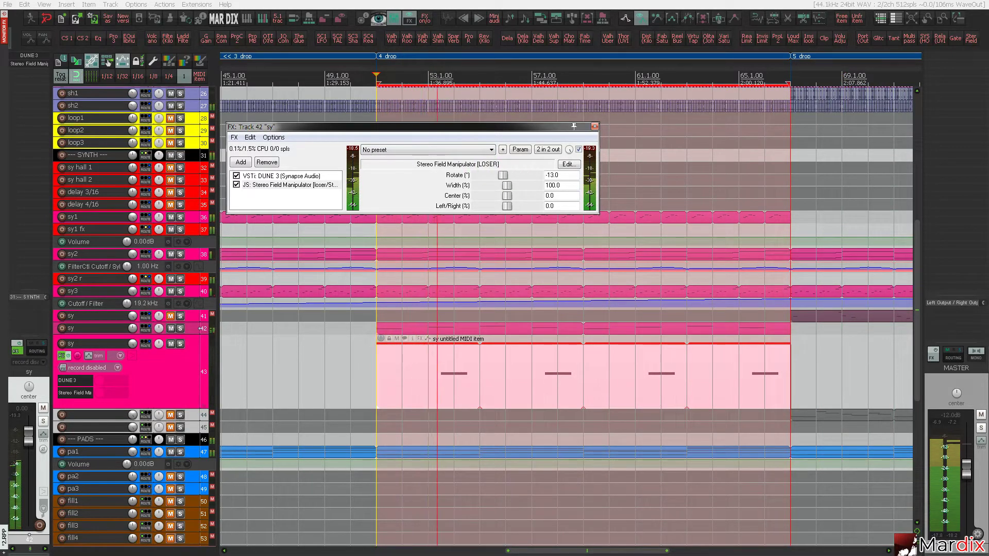
{"action": "left_click_drag", "start_coordinate": [524, 175], "coordinate": [485, 175]}
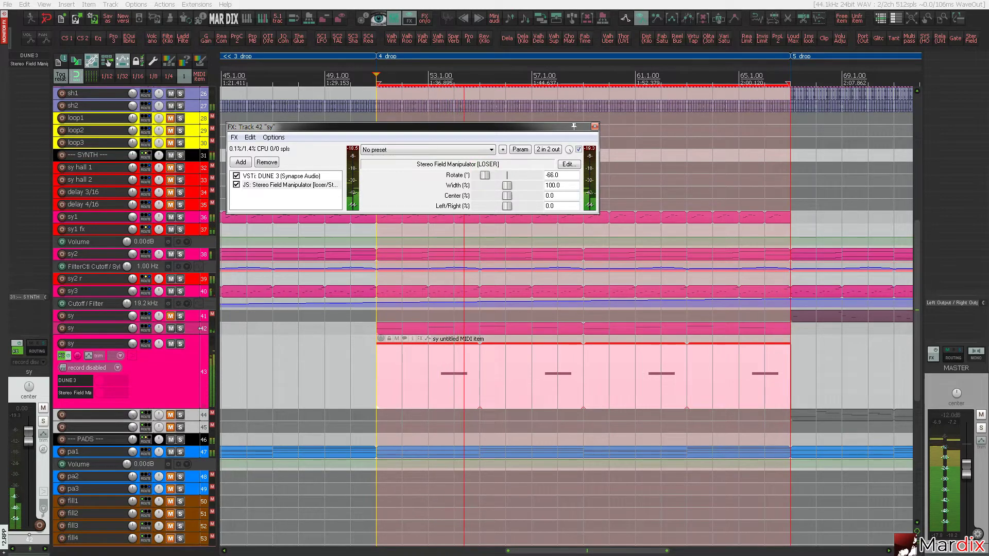
{"action": "left_click", "coordinate": [595, 126]}
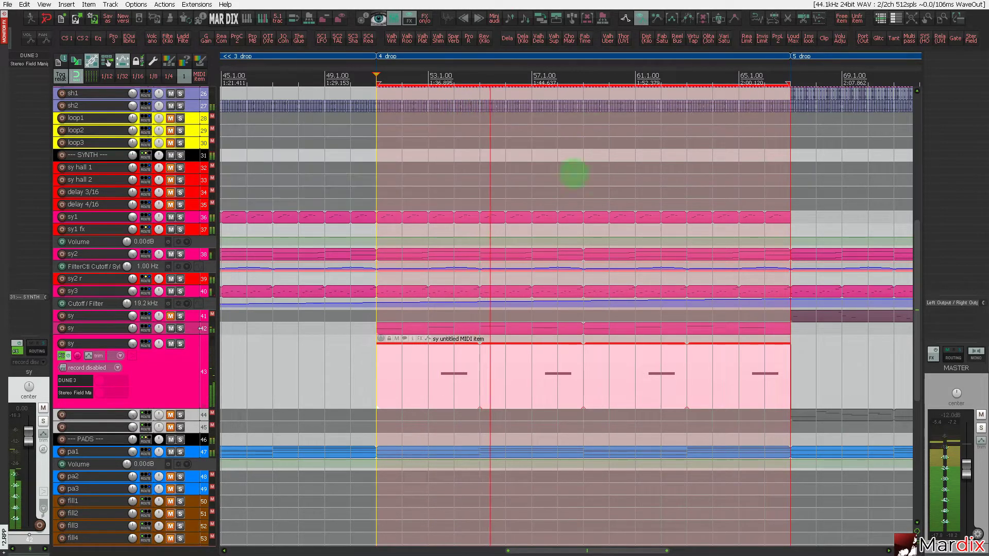
Extend the MIDI items of sy tracks 42 and 43 to the end of the 5 drop and clear the time selection.
{"action": "scroll", "coordinate": [158, 350], "scroll_direction": "down", "scroll_amount": 5}
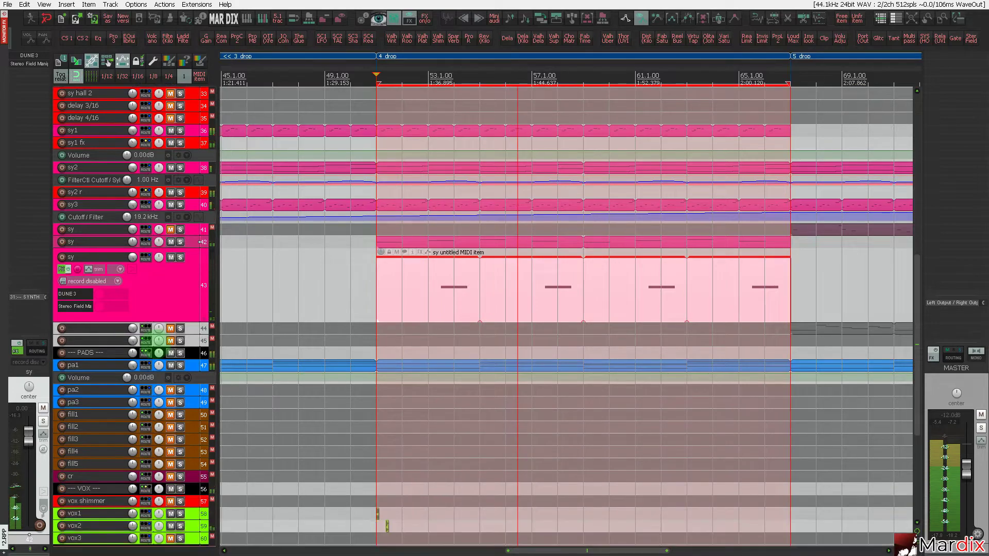
{"action": "scroll", "coordinate": [157, 350], "scroll_direction": "up", "scroll_amount": 12}
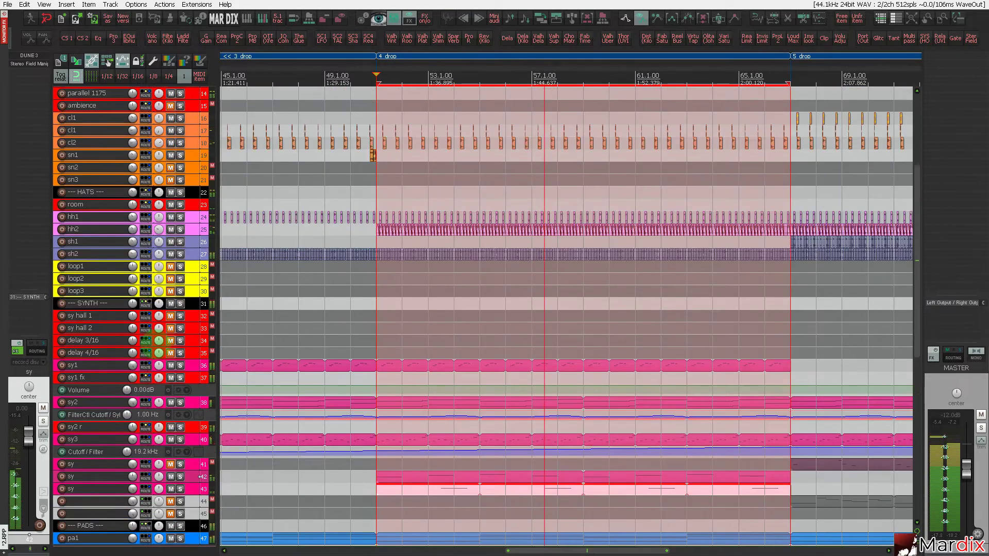
{"action": "scroll", "coordinate": [486, 312], "scroll_direction": "down", "scroll_amount": 9}
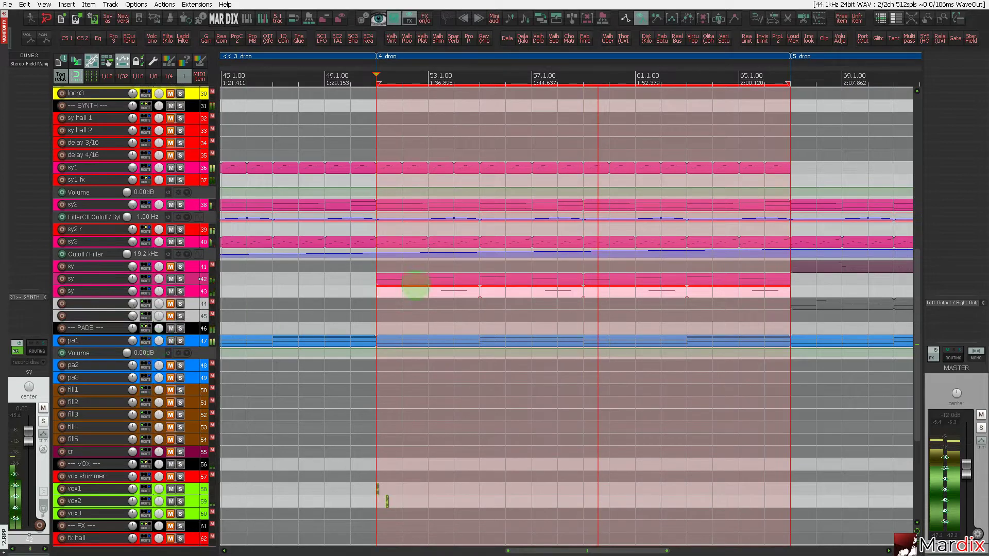
{"action": "scroll", "coordinate": [414, 282], "scroll_direction": "down", "scroll_amount": 4}
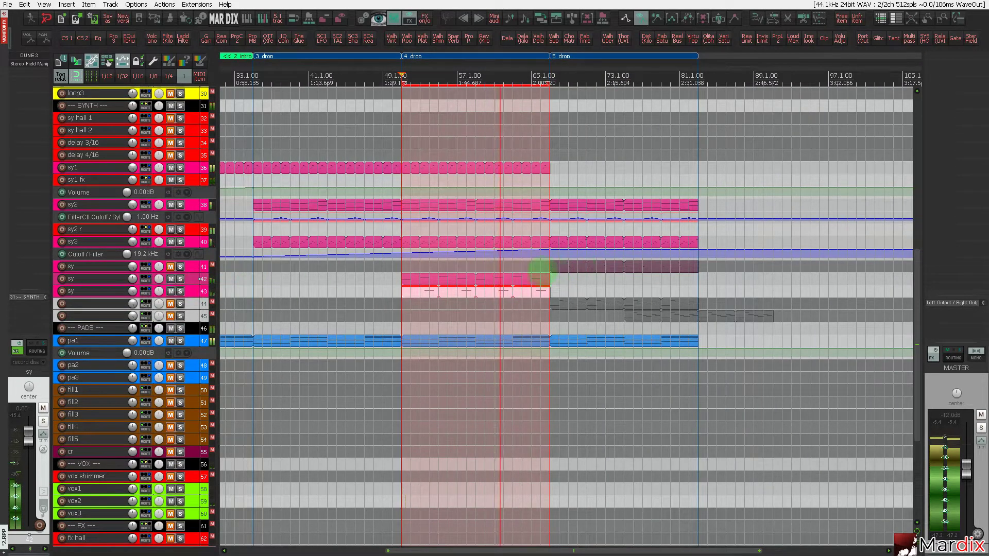
{"action": "left_click_drag", "start_coordinate": [538, 279], "coordinate": [699, 279]}
{"action": "left_click", "coordinate": [535, 291]}
{"action": "left_click_drag", "start_coordinate": [548, 292], "coordinate": [698, 291]}
{"action": "key", "text": "Escape"}
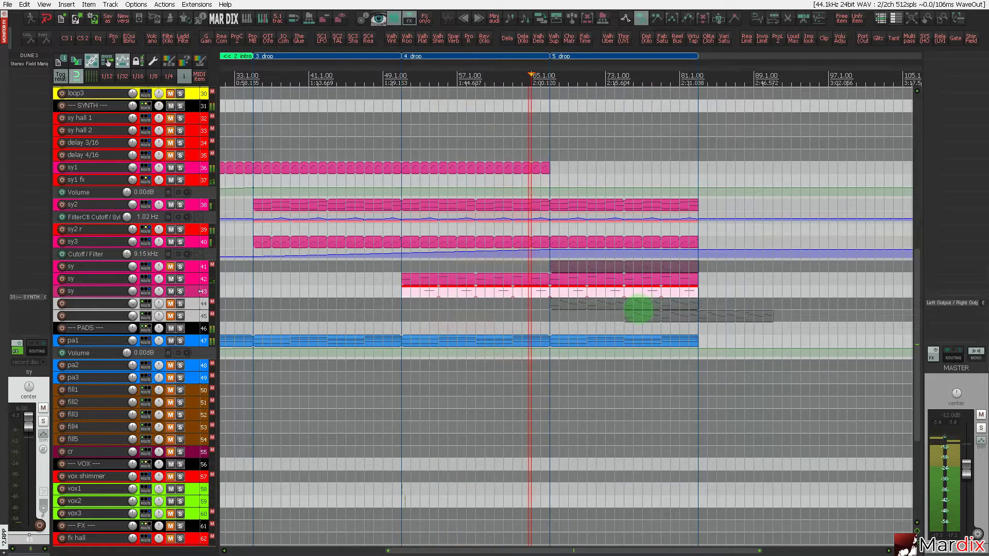
Unmute sy track 41 and play its MIDI item in the 5 drop.
{"action": "scroll", "coordinate": [650, 263], "scroll_direction": "up", "scroll_amount": 2}
{"action": "left_click", "coordinate": [570, 267]}
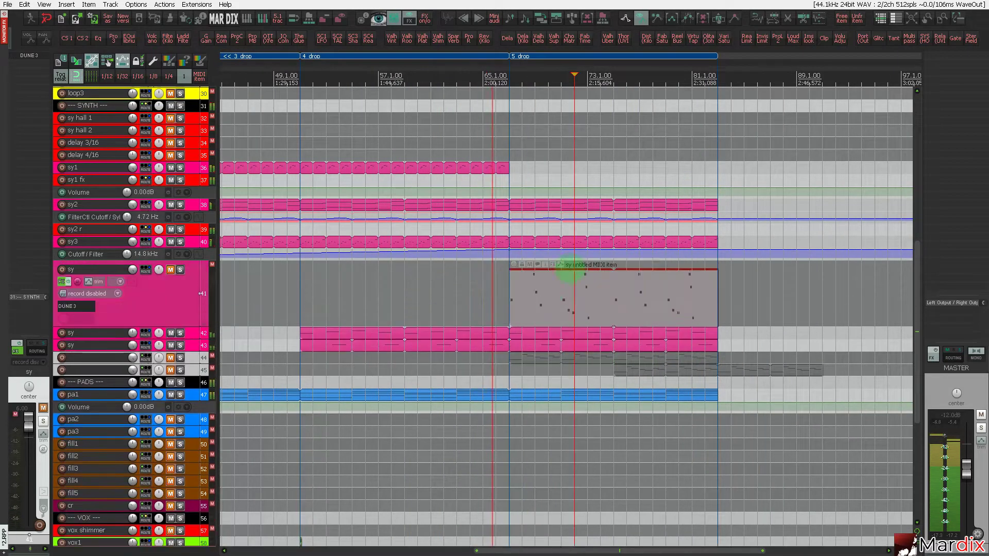
{"action": "left_click", "coordinate": [170, 269]}
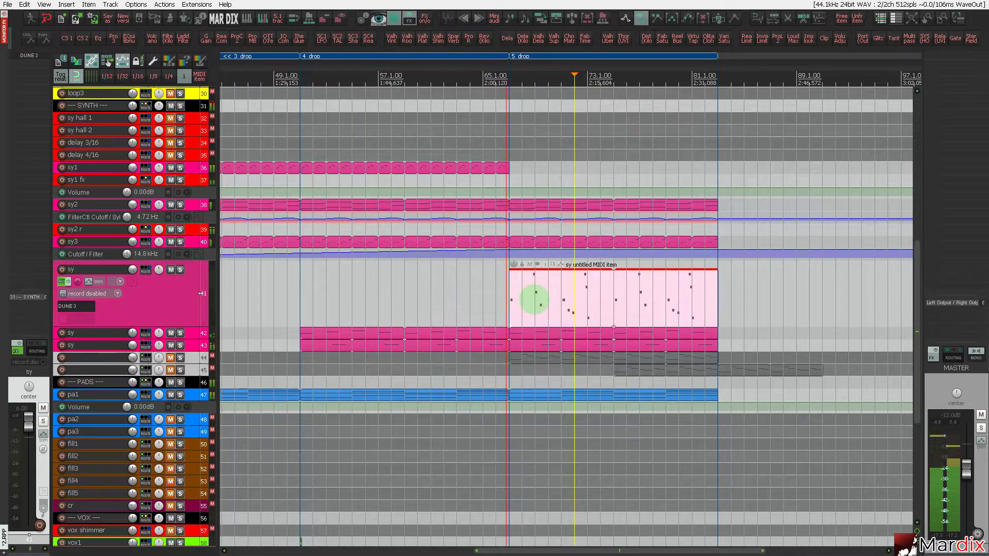
{"action": "scroll", "coordinate": [535, 299], "scroll_direction": "up", "scroll_amount": 2}
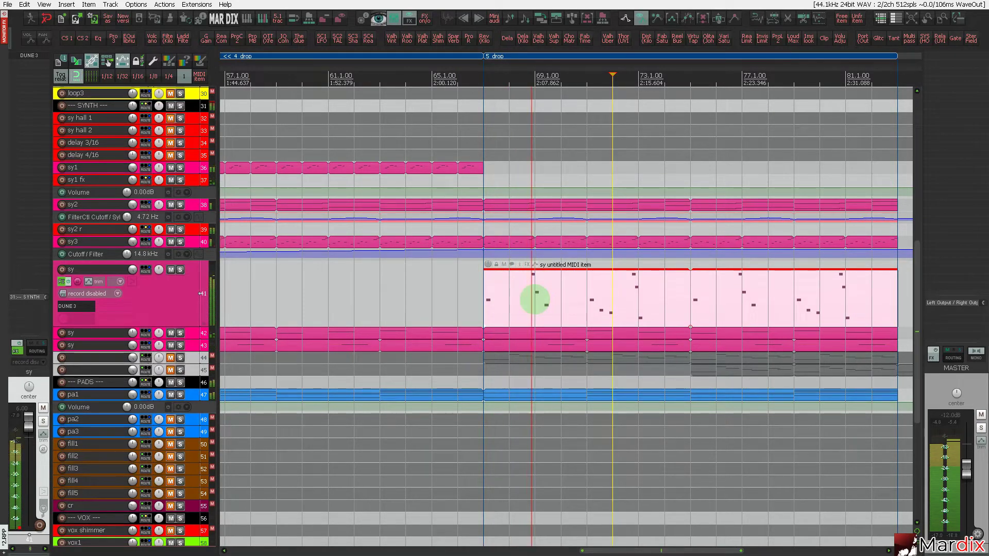
{"action": "left_click", "coordinate": [534, 299]}
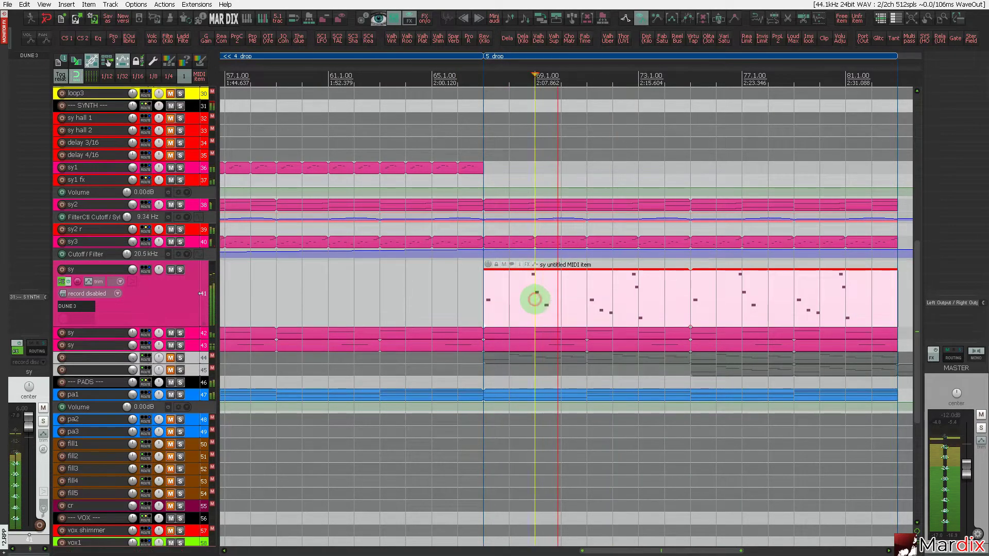
{"action": "left_click_drag", "start_coordinate": [732, 68], "coordinate": [562, 58]}
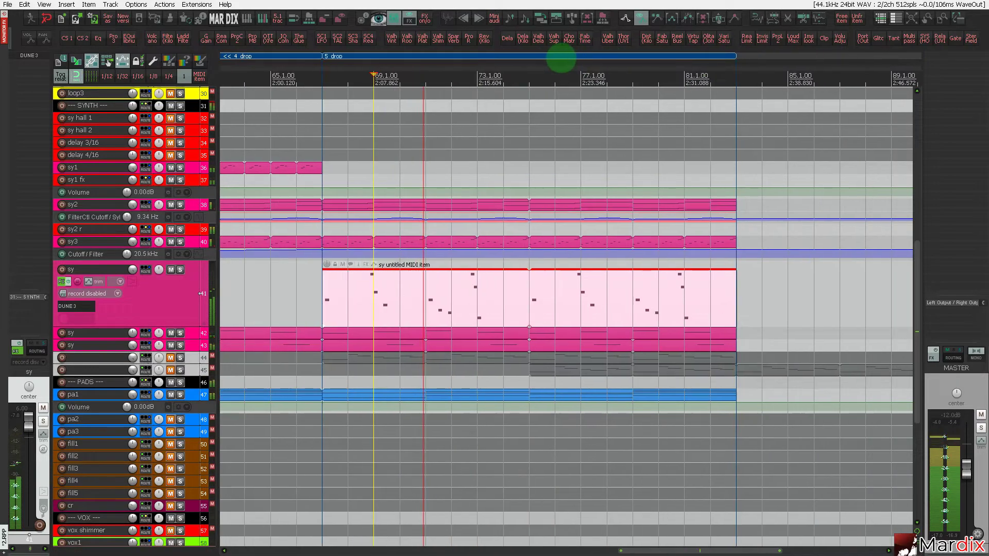
Open sy track 41's MIDI item in the MIDI editor and examine its notes across the 5 drop.
{"action": "left_click", "coordinate": [459, 287]}
{"action": "double_click", "coordinate": [459, 292]}
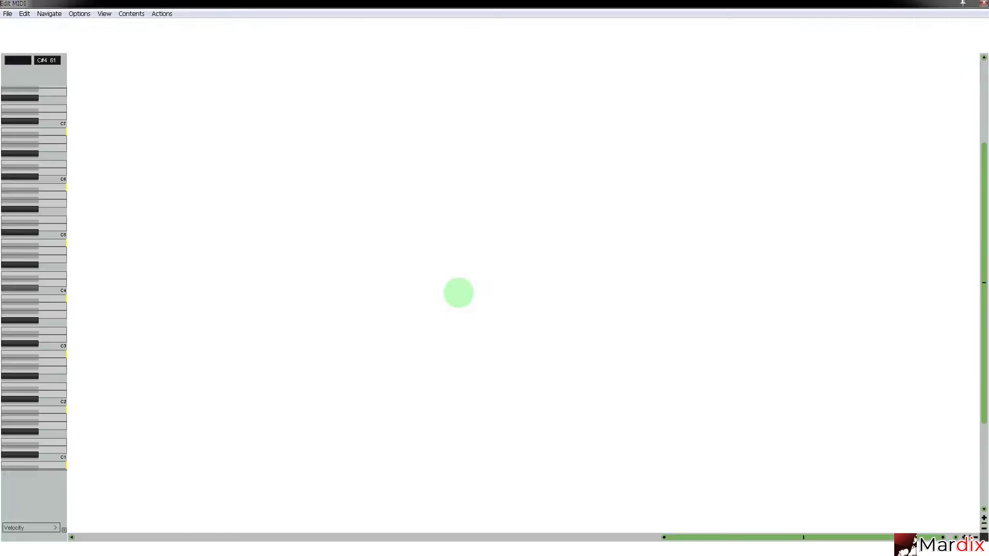
{"action": "scroll", "coordinate": [224, 276], "scroll_direction": "up", "scroll_amount": 4}
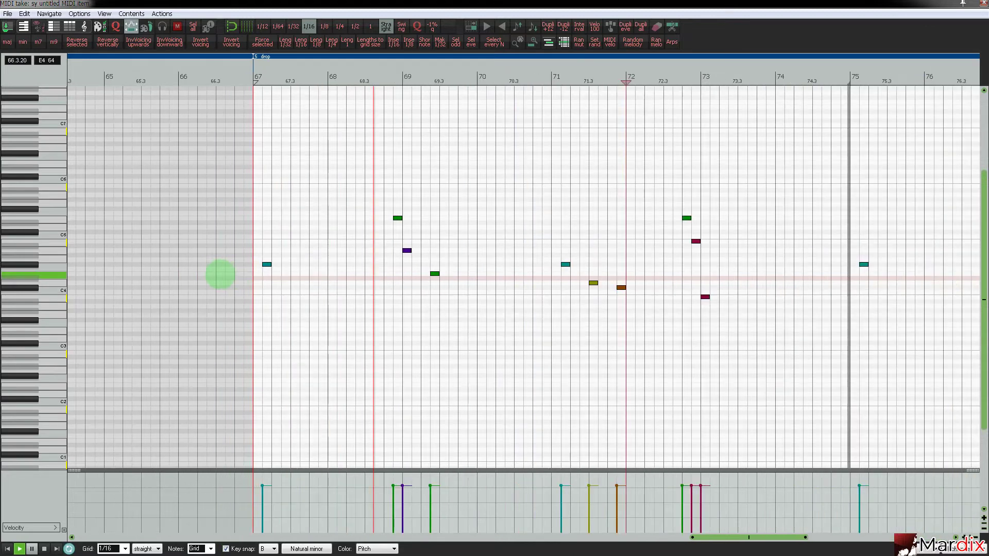
{"action": "scroll", "coordinate": [386, 278], "scroll_direction": "up", "scroll_amount": 2}
{"action": "scroll", "coordinate": [369, 275], "scroll_direction": "up", "scroll_amount": 2}
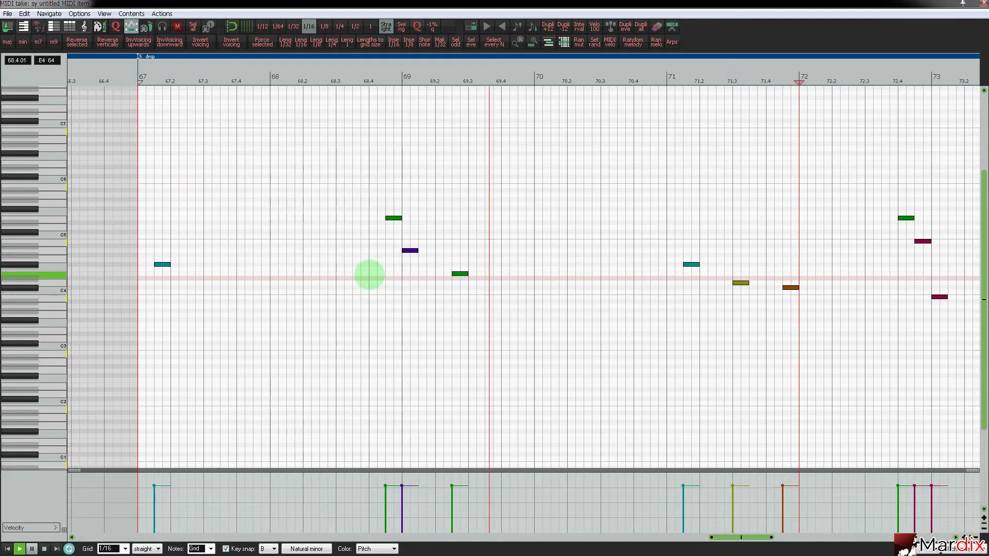
{"action": "scroll", "coordinate": [215, 257], "scroll_direction": "up", "scroll_amount": 2}
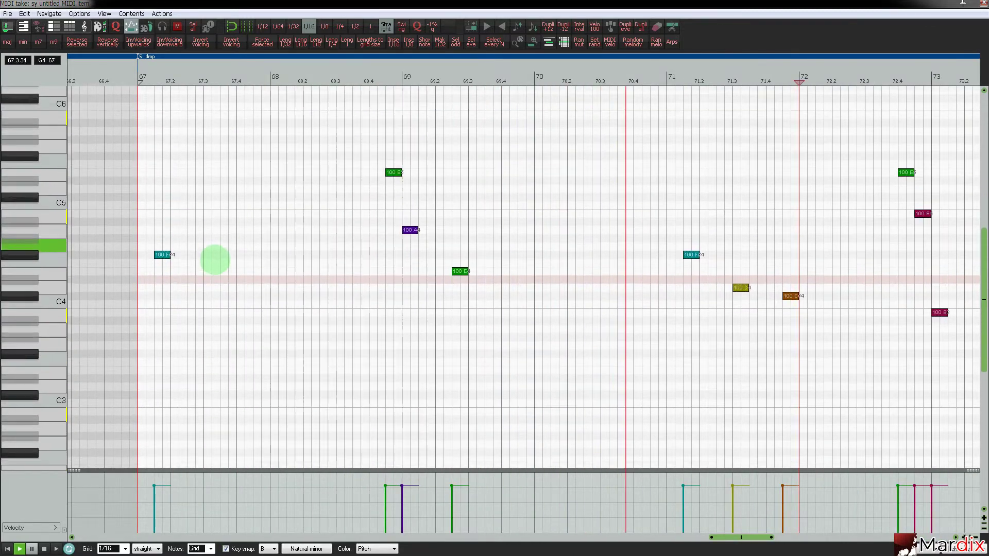
{"action": "scroll", "coordinate": [215, 260], "scroll_direction": "up", "scroll_amount": 1}
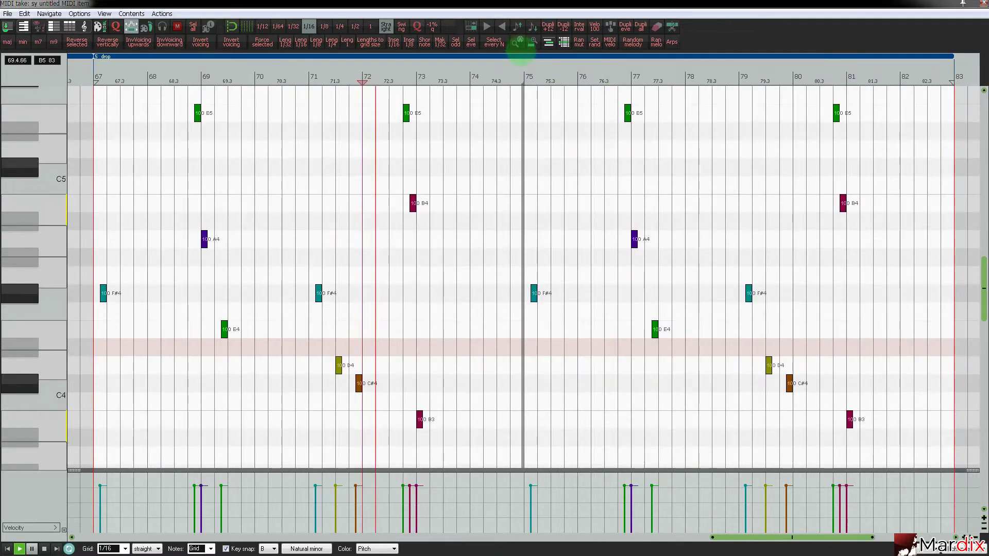
{"action": "left_click", "coordinate": [531, 42]}
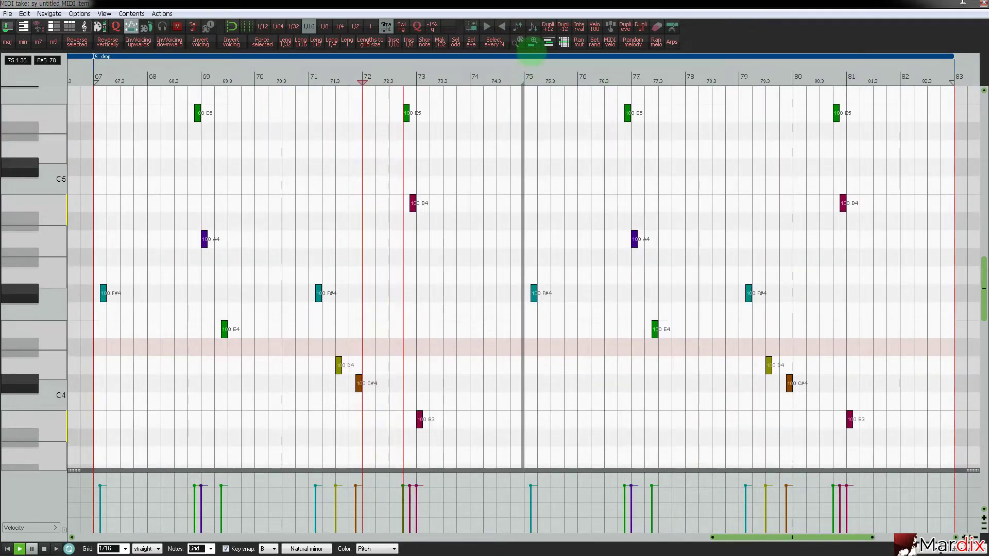
{"action": "scroll", "coordinate": [335, 141], "scroll_direction": "up", "scroll_amount": 2}
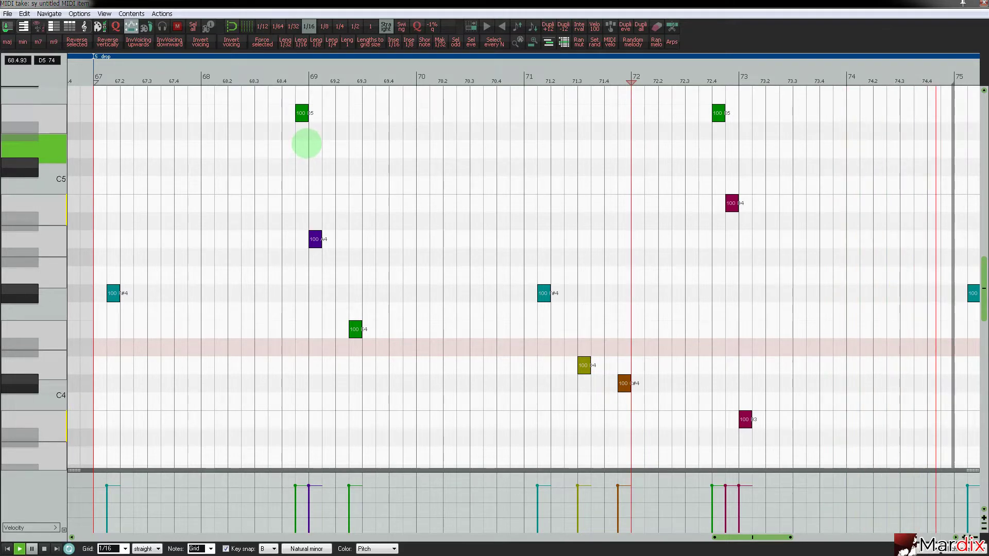
Audition piano-roll keys between G4 and E5 with the track 41 synth, and close the MIDI editor.
{"action": "left_click", "coordinate": [48, 177]}
{"action": "left_click", "coordinate": [42, 150]}
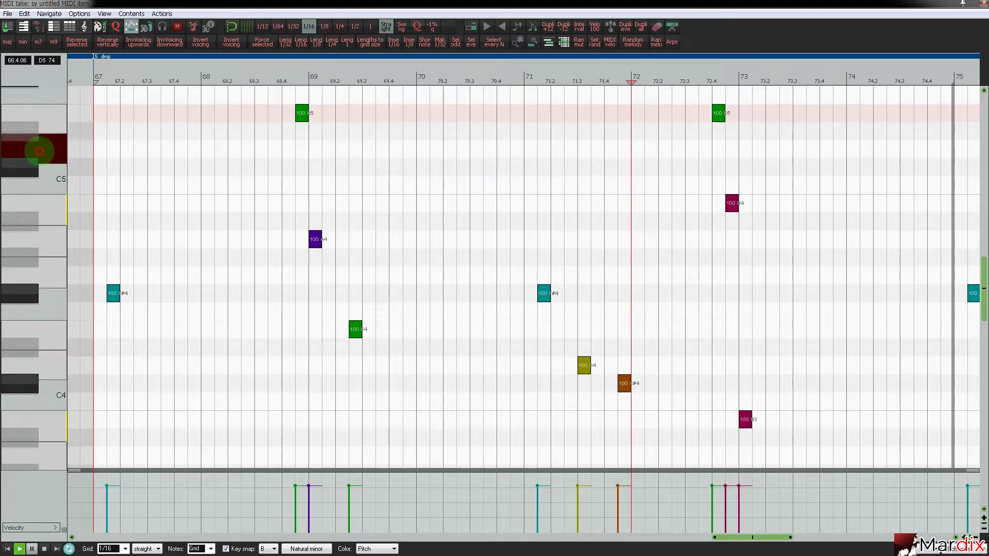
{"action": "left_click", "coordinate": [52, 204]}
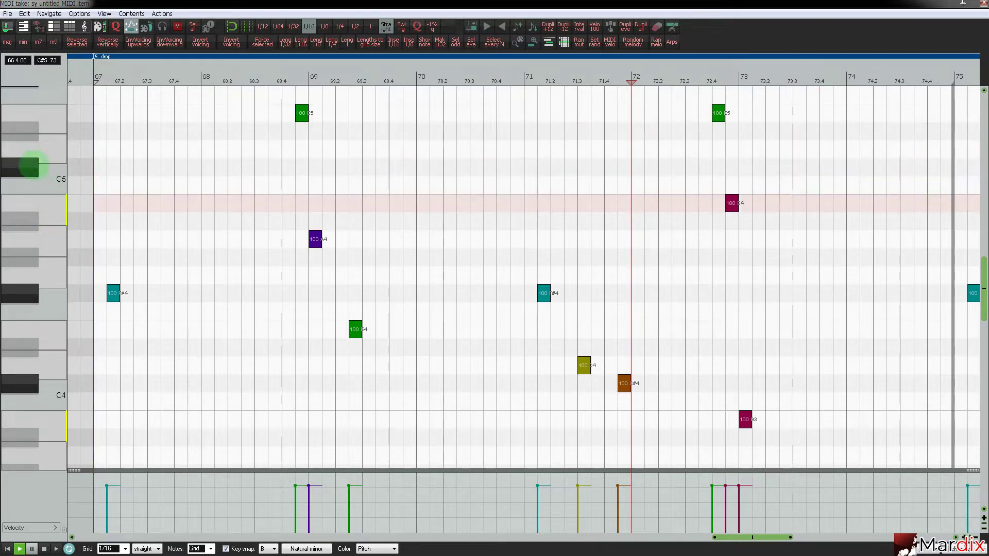
{"action": "left_click", "coordinate": [46, 157]}
{"action": "left_click", "coordinate": [47, 122]}
{"action": "left_click", "coordinate": [44, 156]}
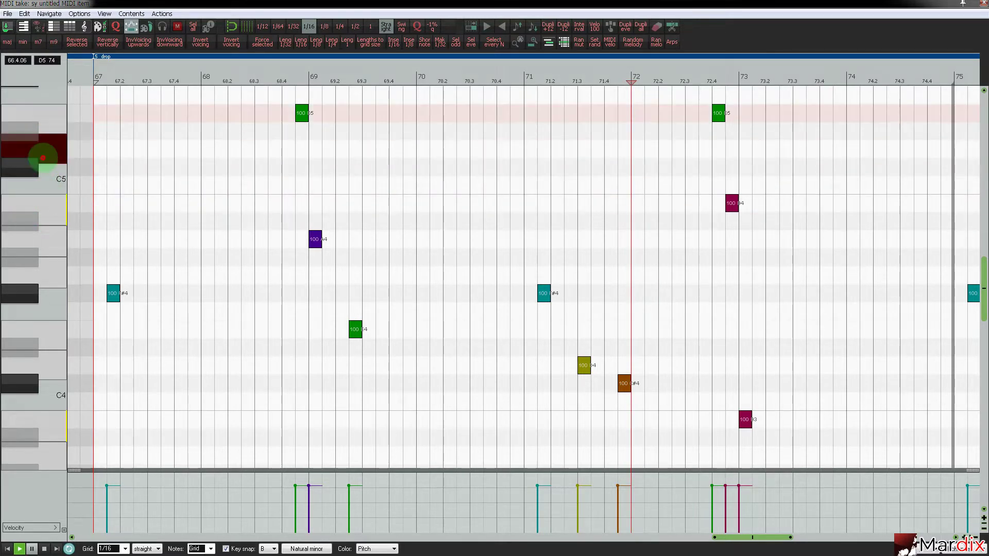
{"action": "left_click", "coordinate": [34, 167]}
{"action": "left_click", "coordinate": [47, 217]}
{"action": "left_click", "coordinate": [50, 260]}
{"action": "left_click", "coordinate": [51, 245]}
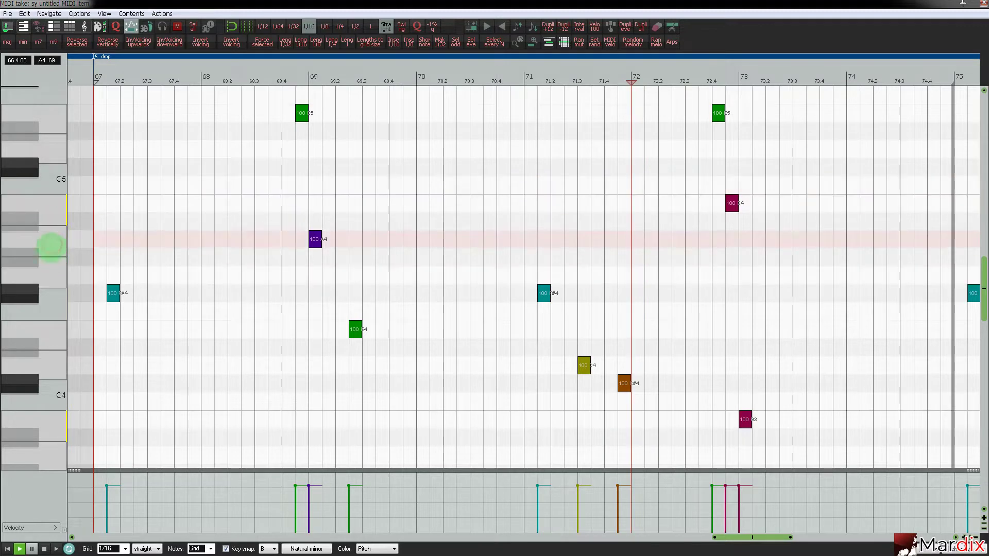
{"action": "left_click", "coordinate": [45, 272]}
{"action": "key", "text": "Escape"}
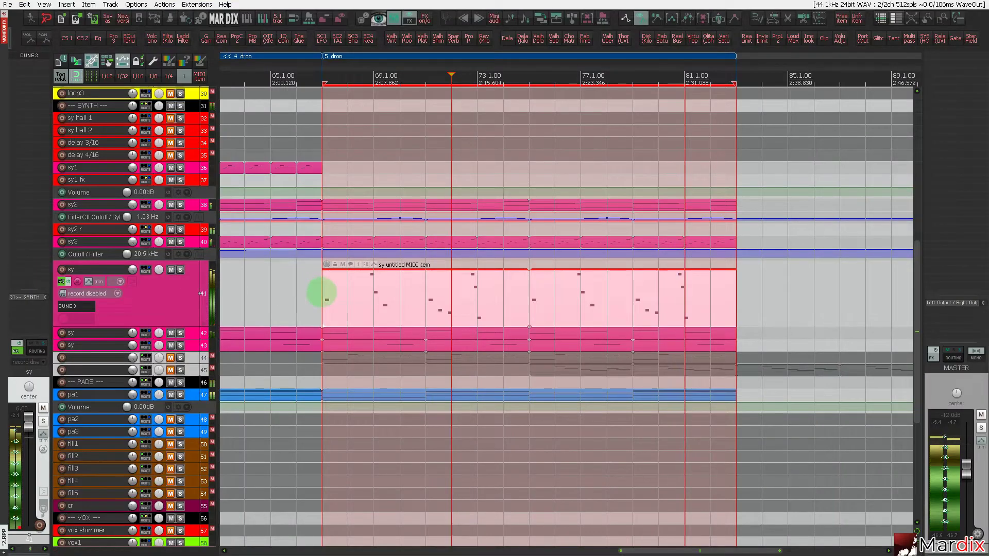
Play from the start of the 5 drop and raise Filter 1 Cutoff to 100% in sy track 41's DUNE 3 VA Pluck patch.
{"action": "left_click", "coordinate": [361, 290]}
{"action": "left_click", "coordinate": [320, 286]}
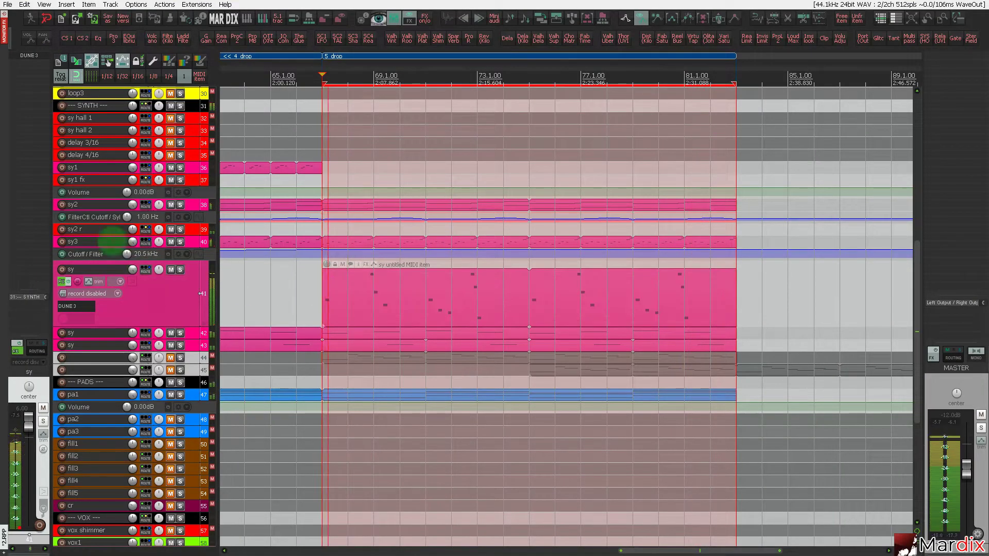
{"action": "left_click", "coordinate": [90, 307]}
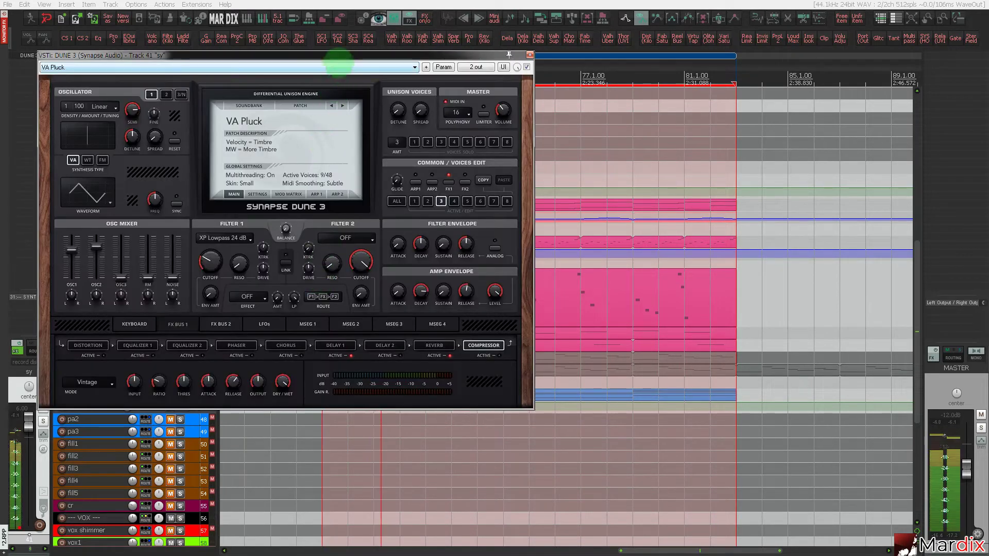
{"action": "left_click_drag", "start_coordinate": [338, 56], "coordinate": [493, 128]}
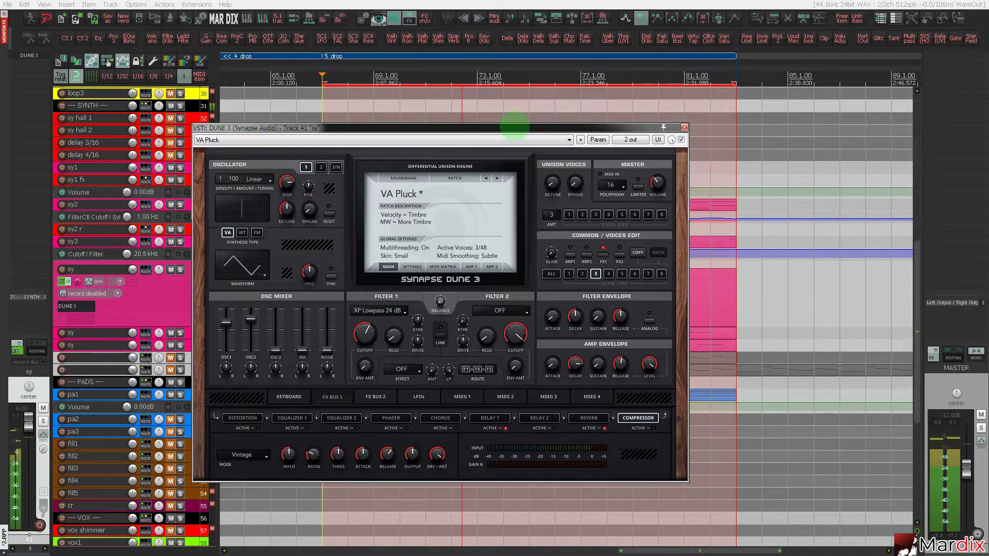
{"action": "left_click_drag", "start_coordinate": [514, 126], "coordinate": [528, 130]}
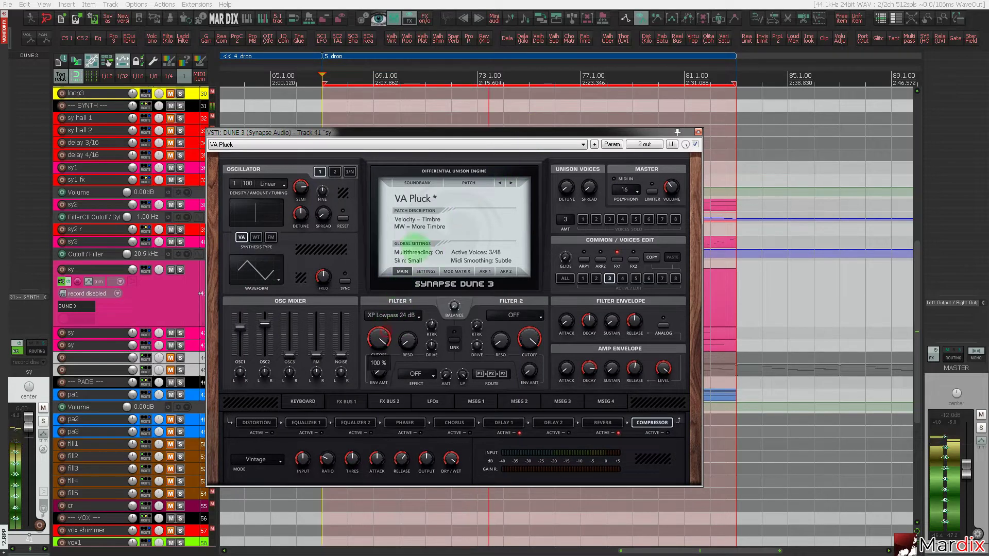
{"action": "left_click_drag", "start_coordinate": [503, 133], "coordinate": [514, 133]}
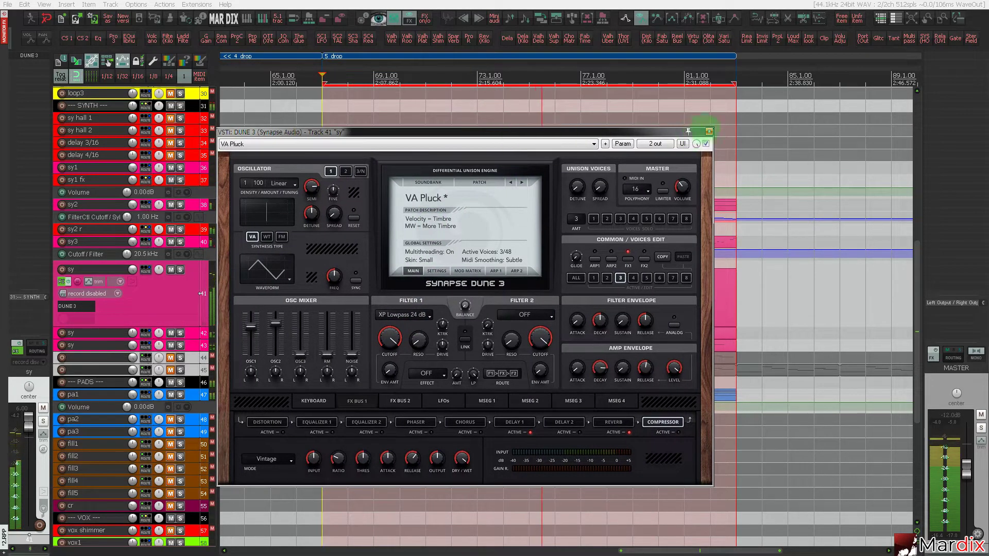
{"action": "left_click", "coordinate": [709, 131]}
Mute sy track 41 and place the edit cursor at the start of the 1 intro.
{"action": "scroll", "coordinate": [386, 85], "scroll_direction": "down", "scroll_amount": 5}
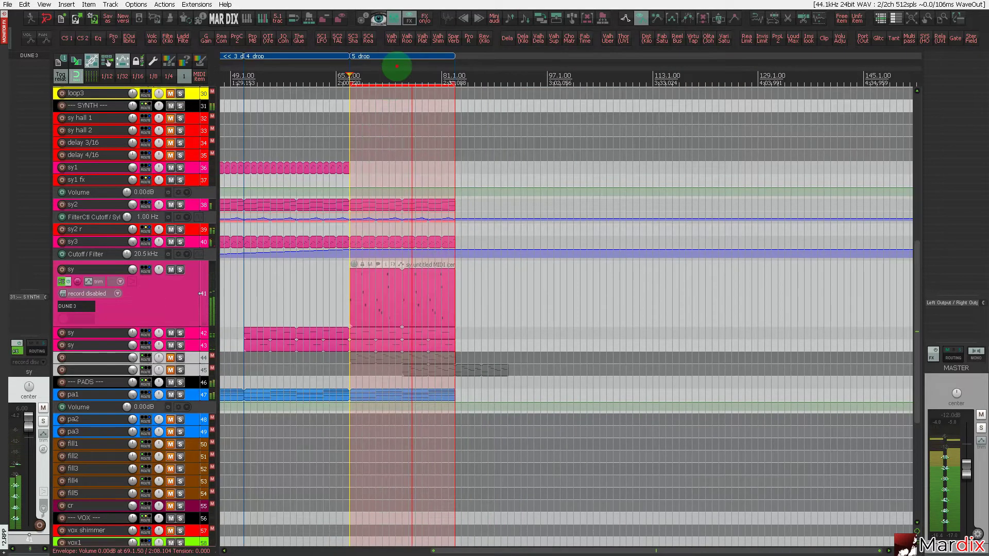
{"action": "left_click_drag", "start_coordinate": [396, 66], "coordinate": [682, 82]}
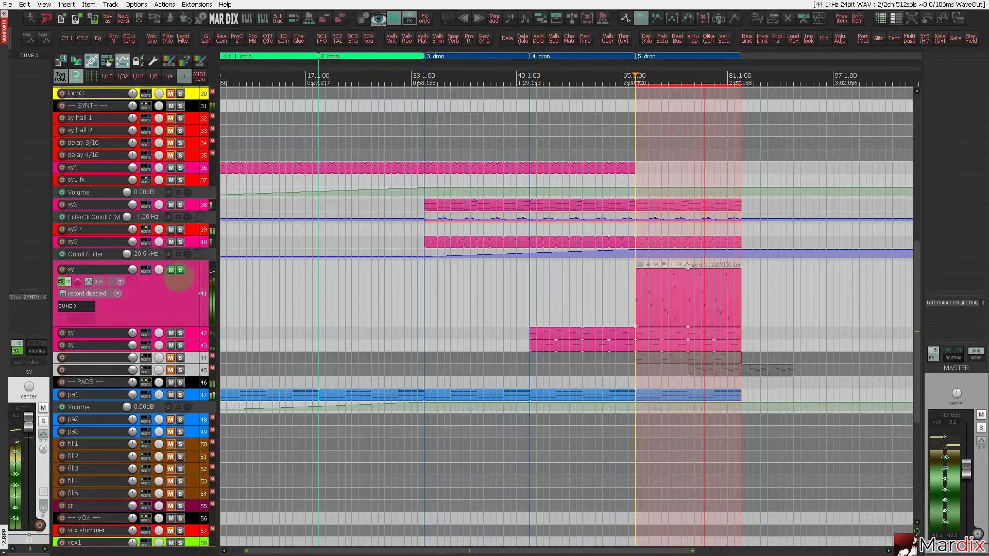
{"action": "left_click", "coordinate": [171, 269]}
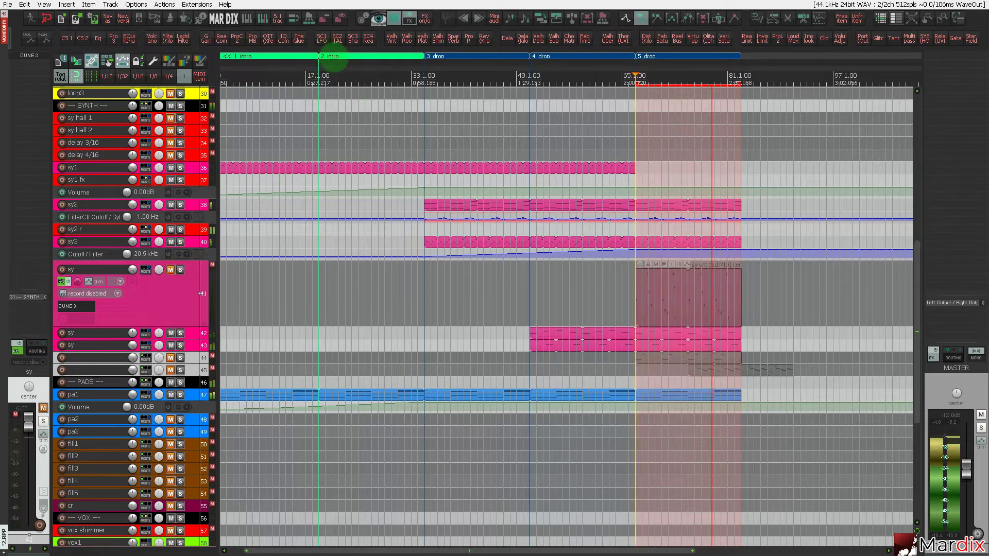
{"action": "left_click_drag", "start_coordinate": [344, 69], "coordinate": [428, 72]}
{"action": "left_click", "coordinate": [234, 75]}
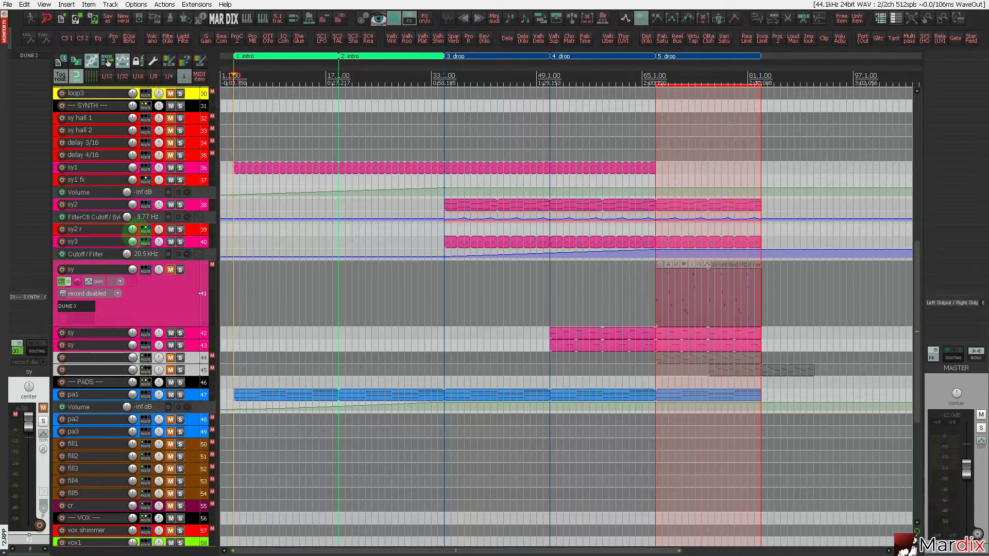
Duplicate sy track 43 and clear the copied items from the new track 44.
{"action": "scroll", "coordinate": [132, 235], "scroll_direction": "down", "scroll_amount": 5}
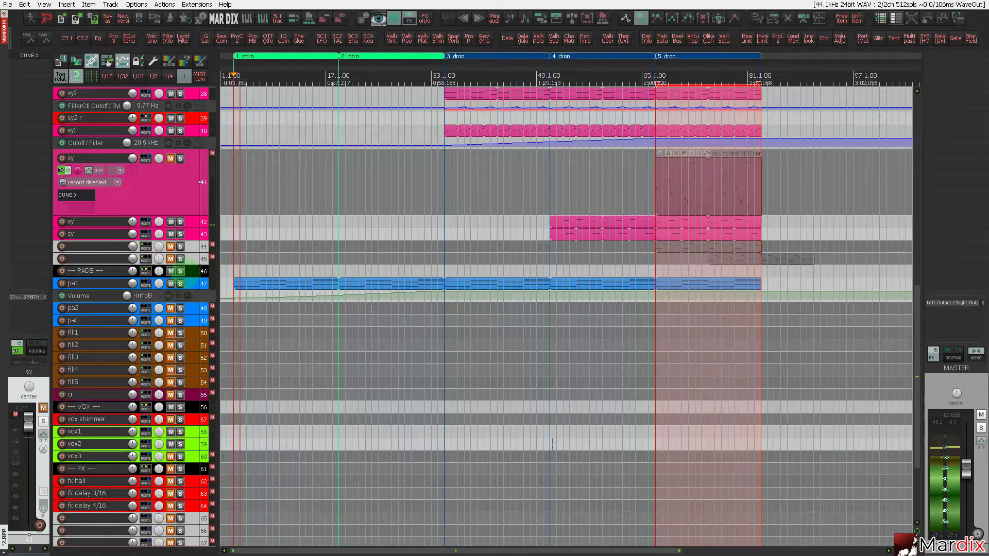
{"action": "left_click", "coordinate": [196, 234]}
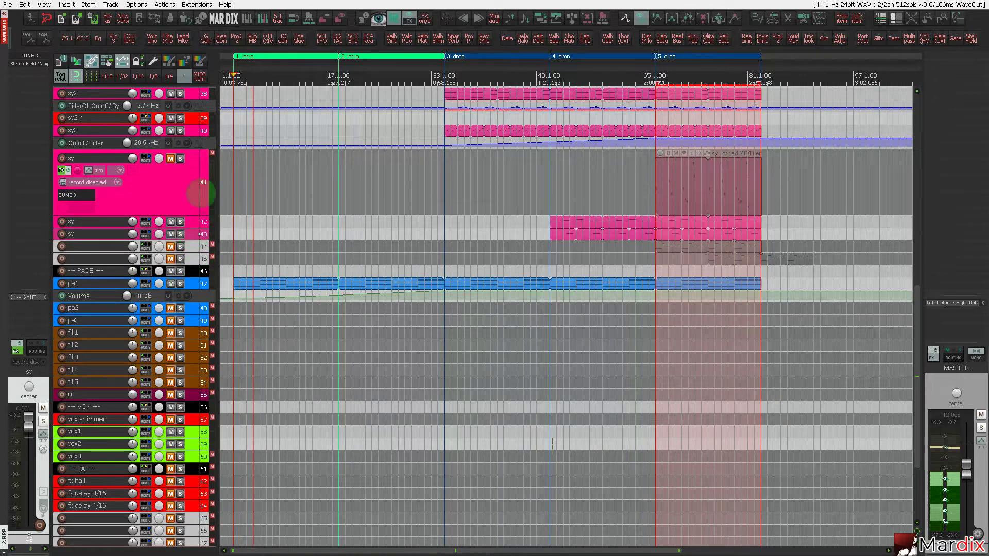
{"action": "left_click", "coordinate": [293, 18]}
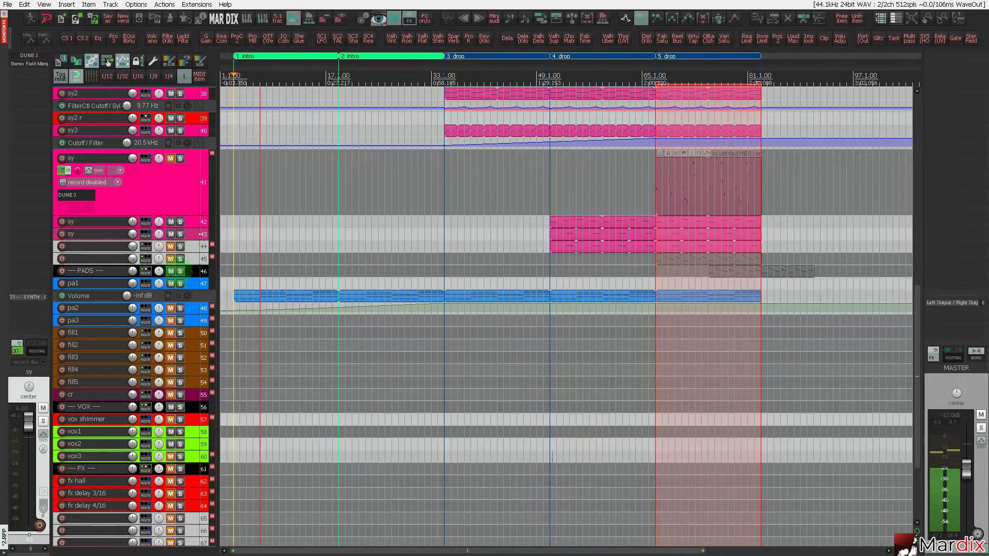
{"action": "scroll", "coordinate": [246, 270], "scroll_direction": "up", "scroll_amount": 2}
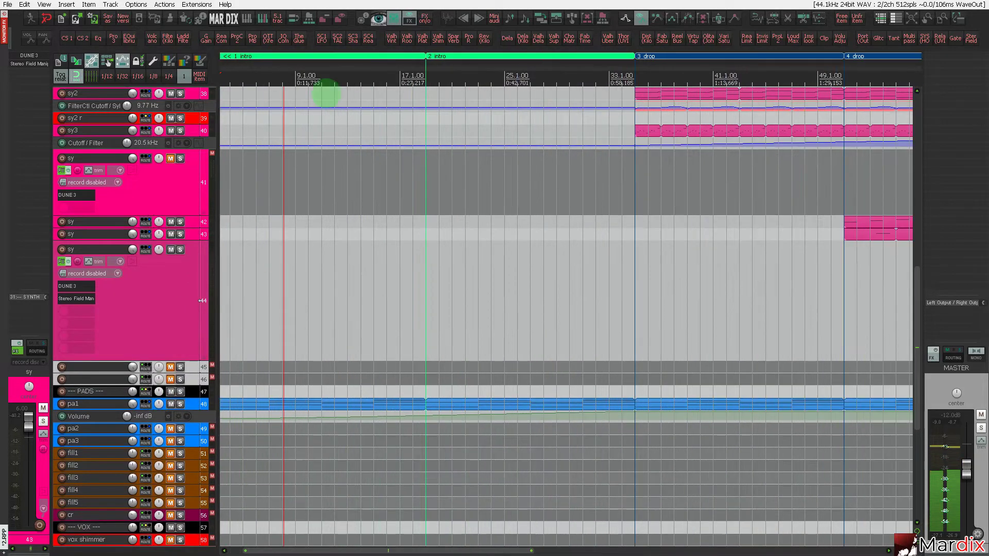
Insert an empty MIDI item on sy track 44 across the first 1 intro region and make it loop every bar.
{"action": "left_click_drag", "start_coordinate": [325, 67], "coordinate": [388, 66]}
{"action": "left_click", "coordinate": [377, 57]}
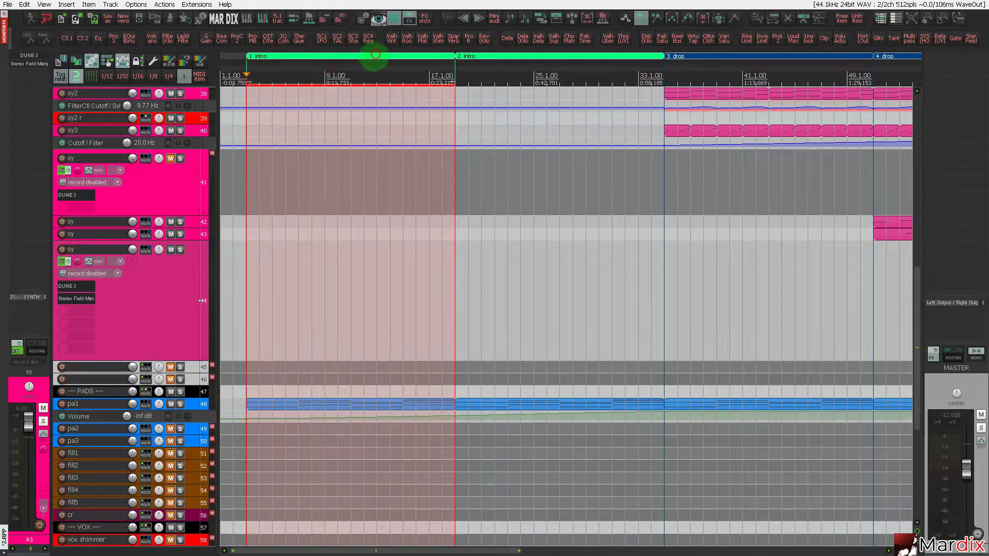
{"action": "left_click", "coordinate": [199, 76]}
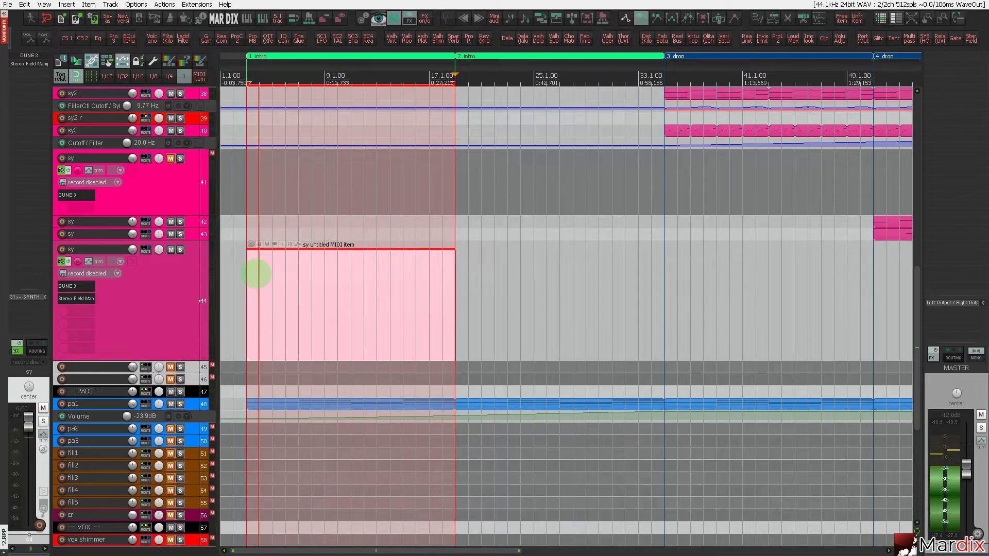
{"action": "scroll", "coordinate": [257, 273], "scroll_direction": "up", "scroll_amount": 2}
{"action": "key", "text": "ctrl+l"}
{"action": "left_click", "coordinate": [265, 277]}
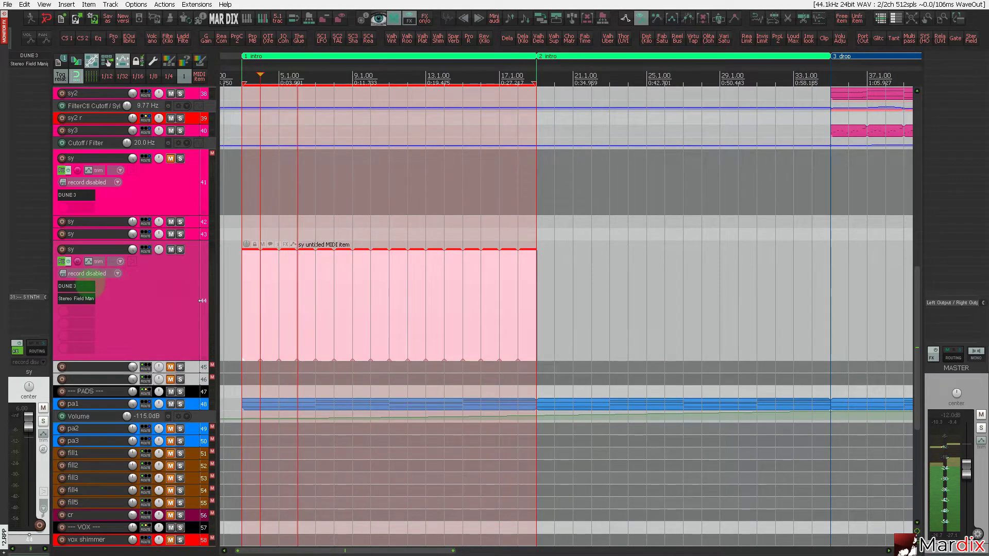
Replace the DUNE 3 and Stereo Field Manipulator plugins on sy track 44 with Synth1.
{"action": "left_click", "coordinate": [87, 286], "text": "alt"}
{"action": "left_click", "coordinate": [88, 286], "text": "alt"}
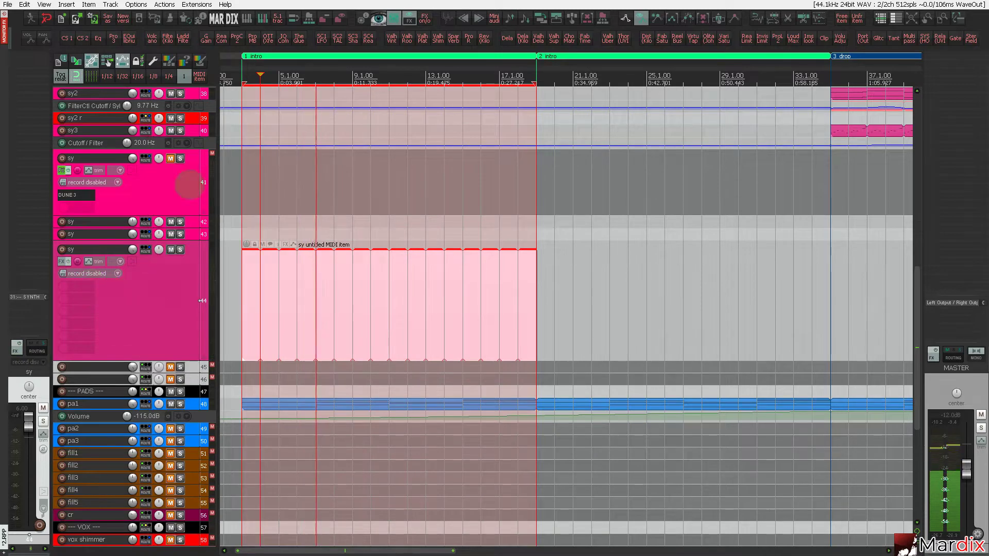
{"action": "key", "text": "i"}
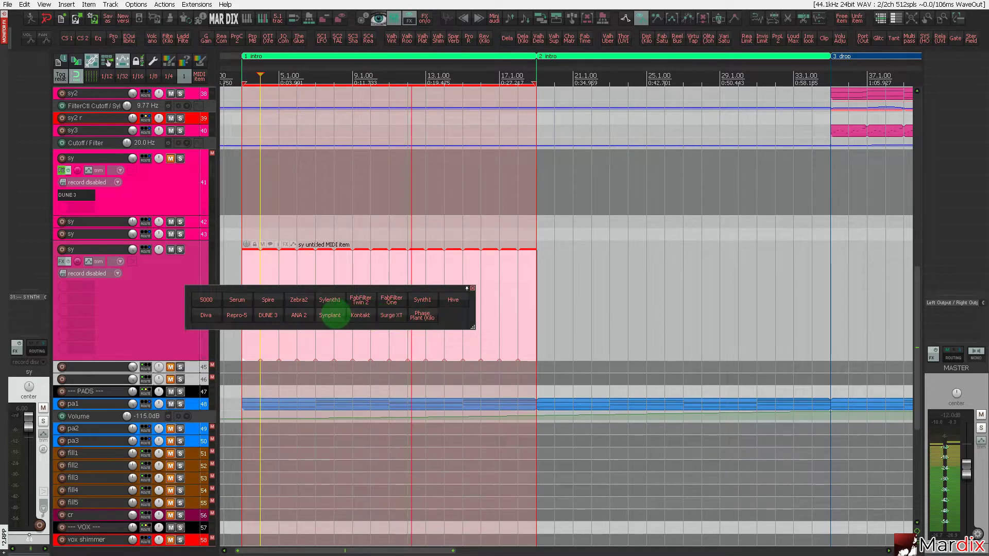
{"action": "left_click", "coordinate": [424, 301]}
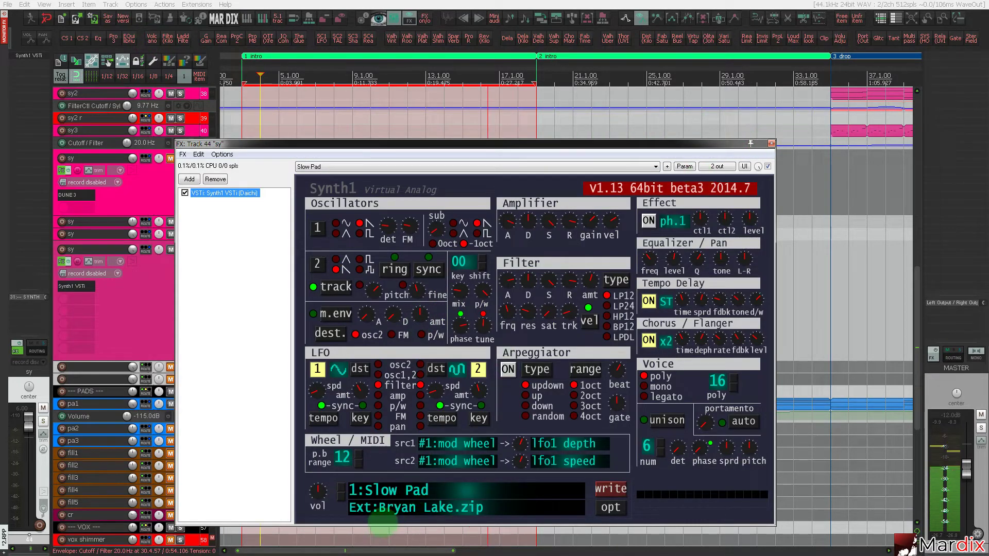
Load the Breathy Square preset from Synth1's Bryan Lake.zip bank and close the FX window.
{"action": "left_click", "coordinate": [396, 510]}
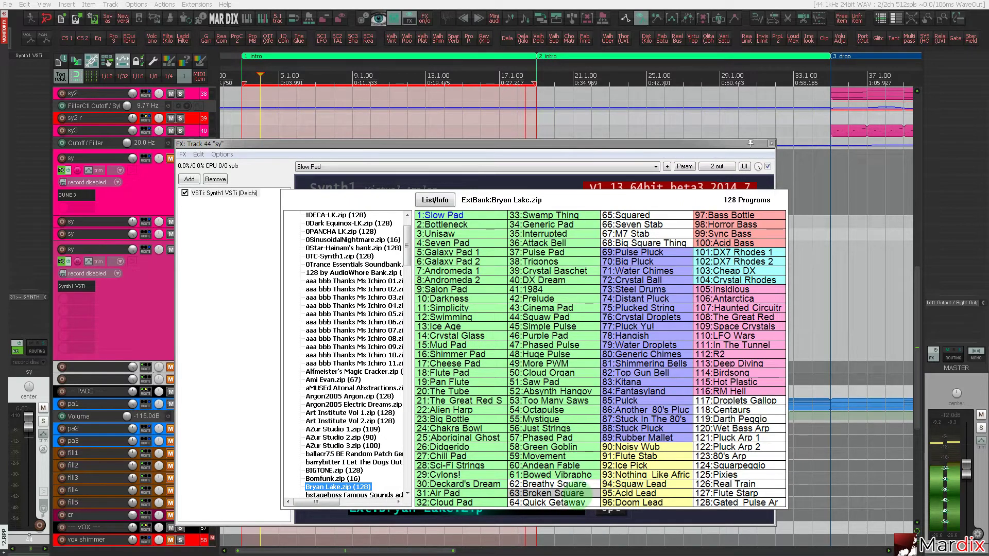
{"action": "left_click", "coordinate": [546, 484]}
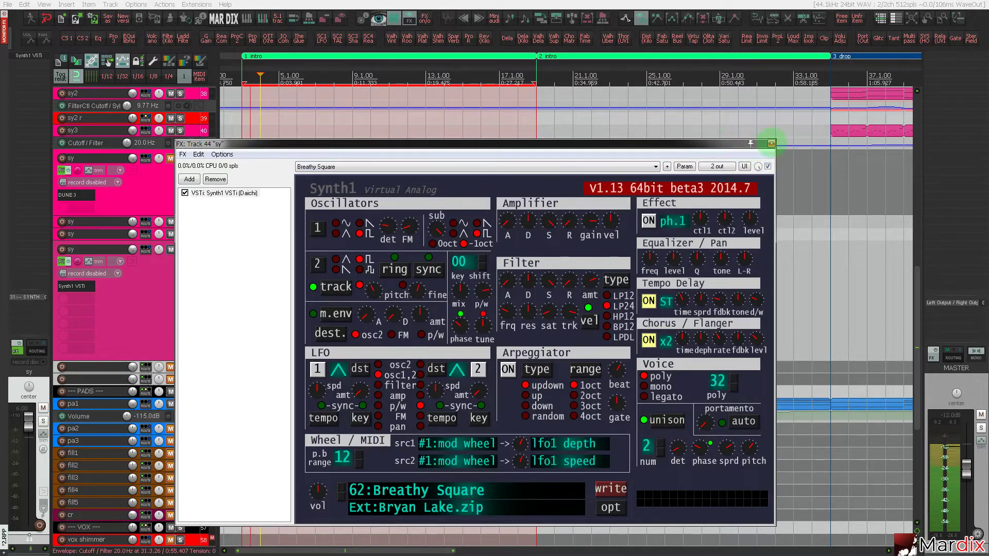
{"action": "left_click", "coordinate": [771, 143]}
{"action": "left_click", "coordinate": [425, 273]}
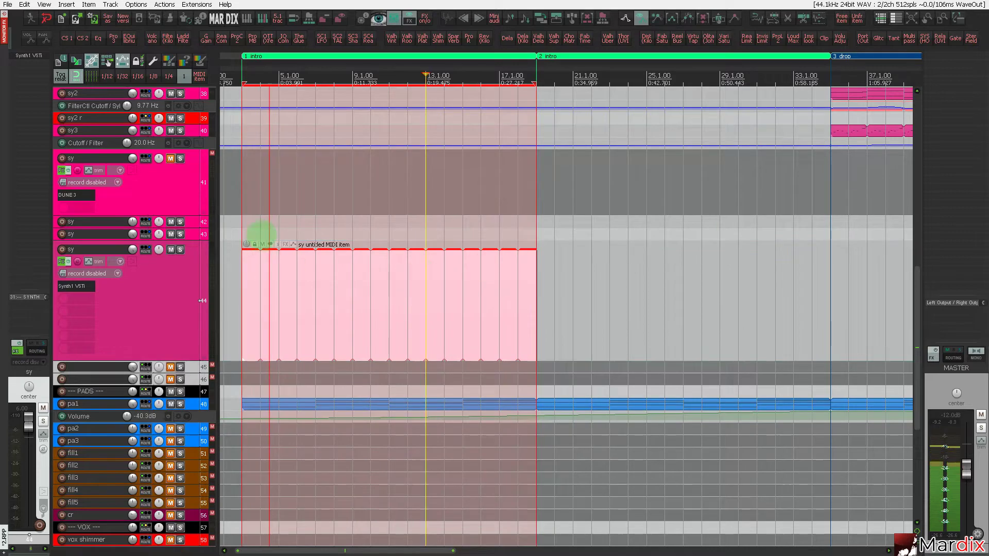
Open track 44's intro item in the MIDI editor and shorten its loop source from bar 3 to one beat.
{"action": "scroll", "coordinate": [247, 282], "scroll_direction": "up", "scroll_amount": 3}
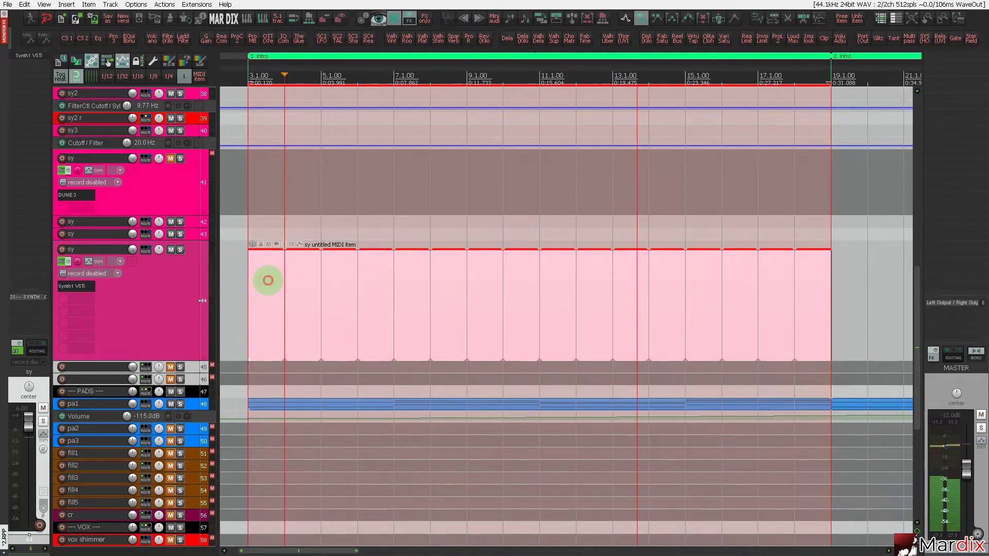
{"action": "double_click", "coordinate": [266, 281]}
{"action": "left_click_drag", "start_coordinate": [235, 68], "coordinate": [358, 69]}
{"action": "scroll", "coordinate": [248, 181], "scroll_direction": "up", "scroll_amount": 2}
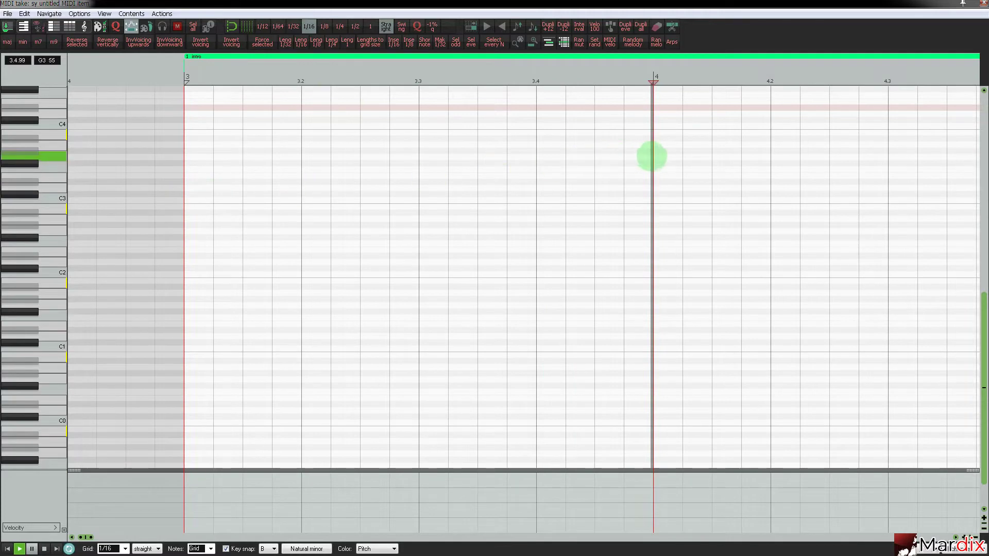
{"action": "left_click_drag", "start_coordinate": [652, 156], "coordinate": [309, 168]}
{"action": "scroll", "coordinate": [173, 234], "scroll_direction": "up", "scroll_amount": 1}
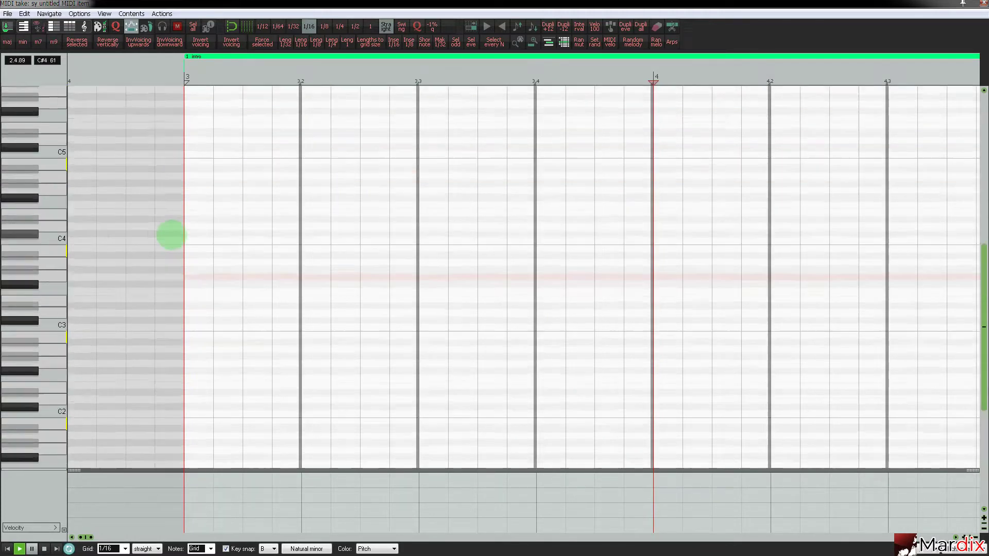
{"action": "scroll", "coordinate": [172, 235], "scroll_direction": "up", "scroll_amount": 4}
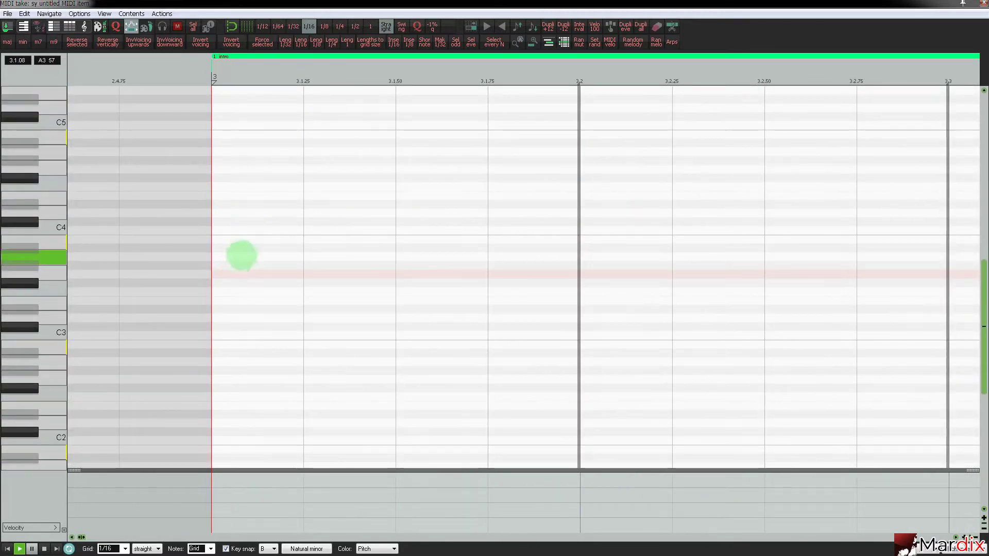
Fill the one-beat loop with four consecutive 1/16 notes on B3 and close the MIDI editor.
{"action": "left_click", "coordinate": [240, 239]}
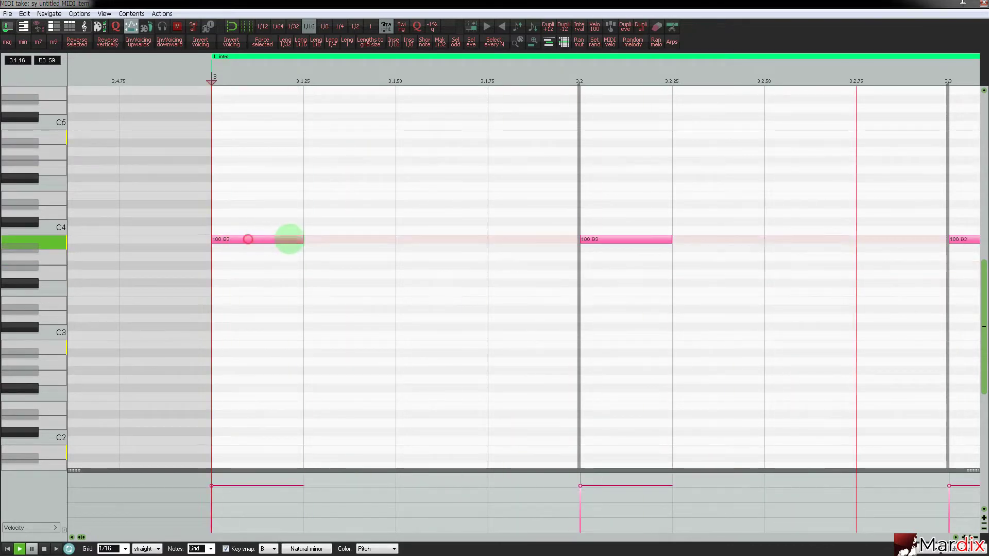
{"action": "left_click", "coordinate": [323, 241]}
{"action": "left_click", "coordinate": [407, 240]}
{"action": "left_click", "coordinate": [495, 239]}
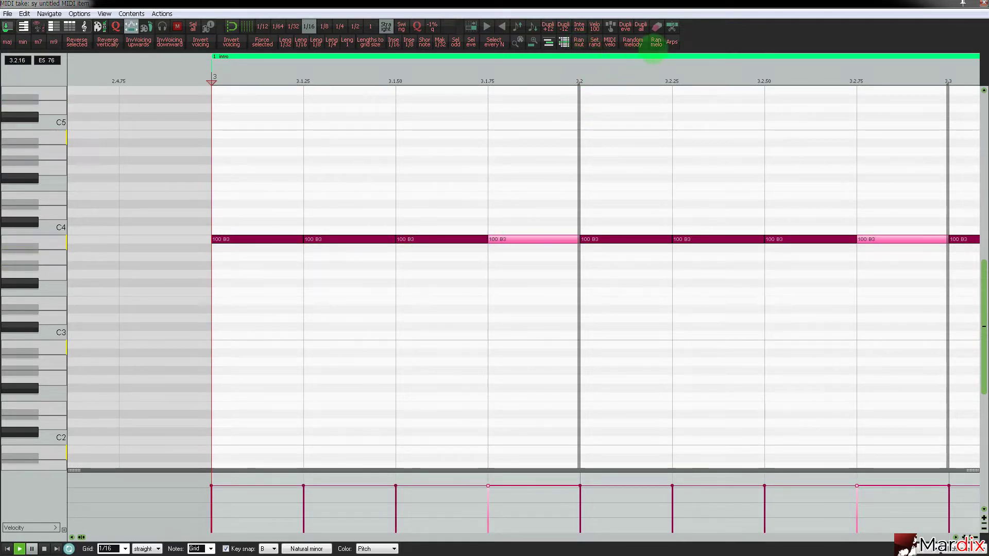
{"action": "left_click", "coordinate": [657, 44]}
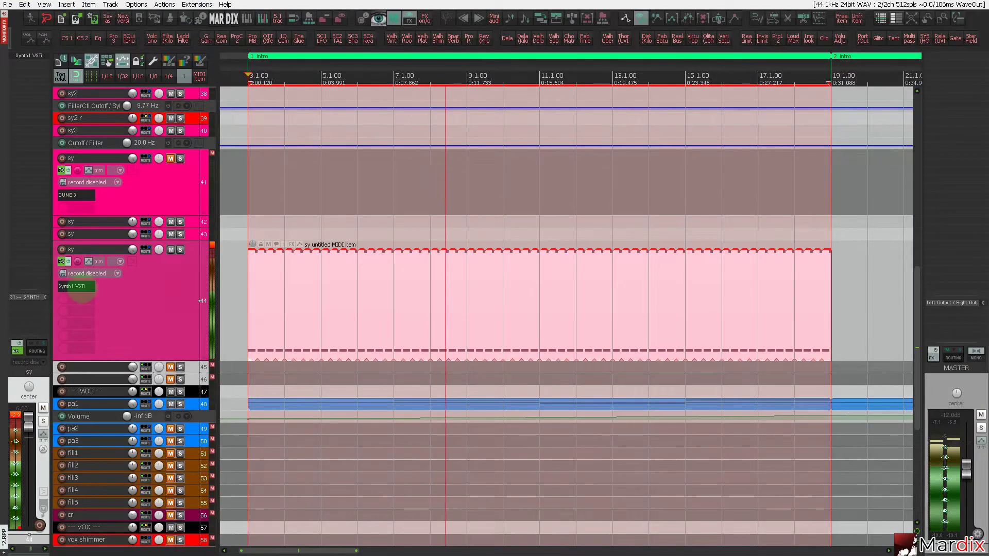
Reopen track 44's Synth1 and audition the Bryan Lake.zip presets from Broken Square through Seven Stab.
{"action": "left_click", "coordinate": [82, 290]}
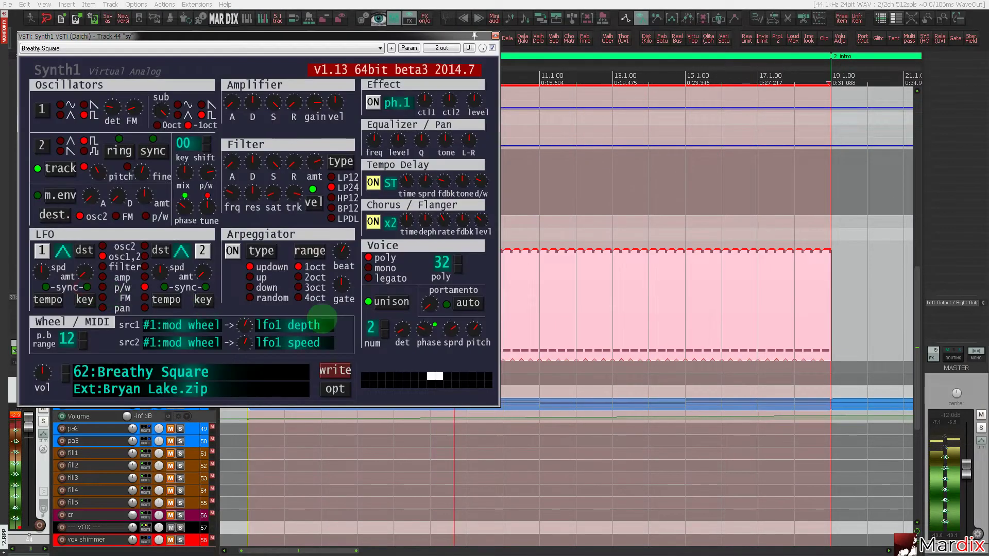
{"action": "left_click", "coordinate": [65, 367]}
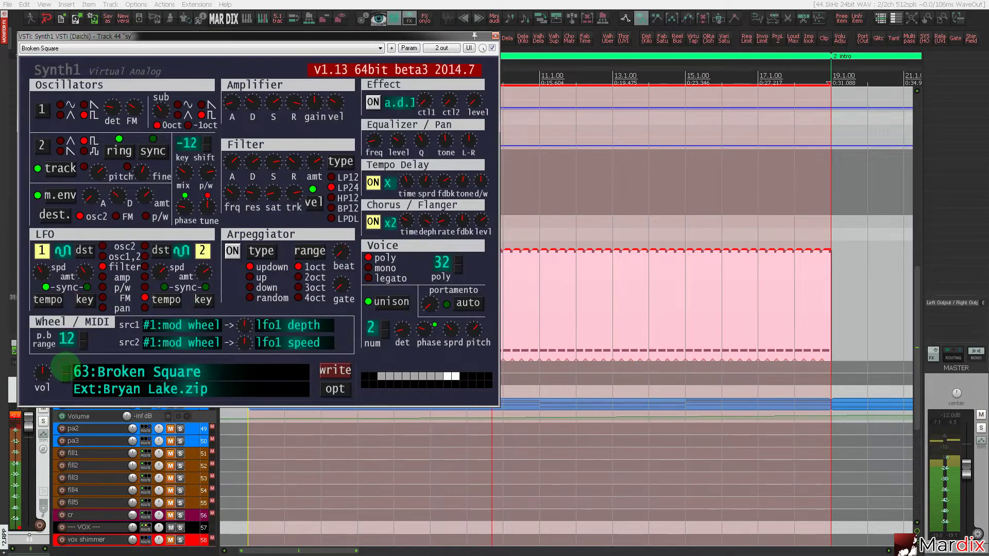
{"action": "left_click", "coordinate": [66, 368]}
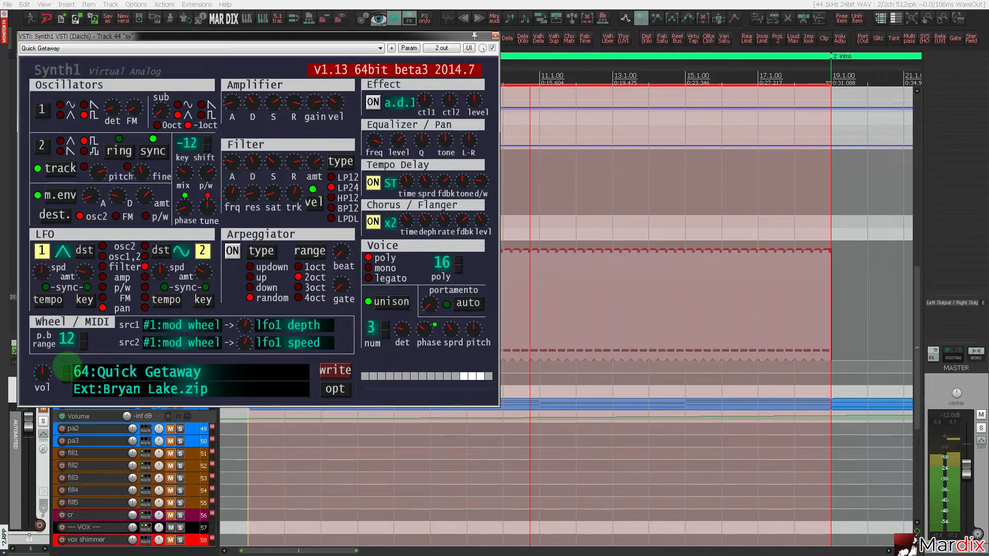
{"action": "left_click", "coordinate": [66, 368]}
{"action": "left_click", "coordinate": [66, 367]}
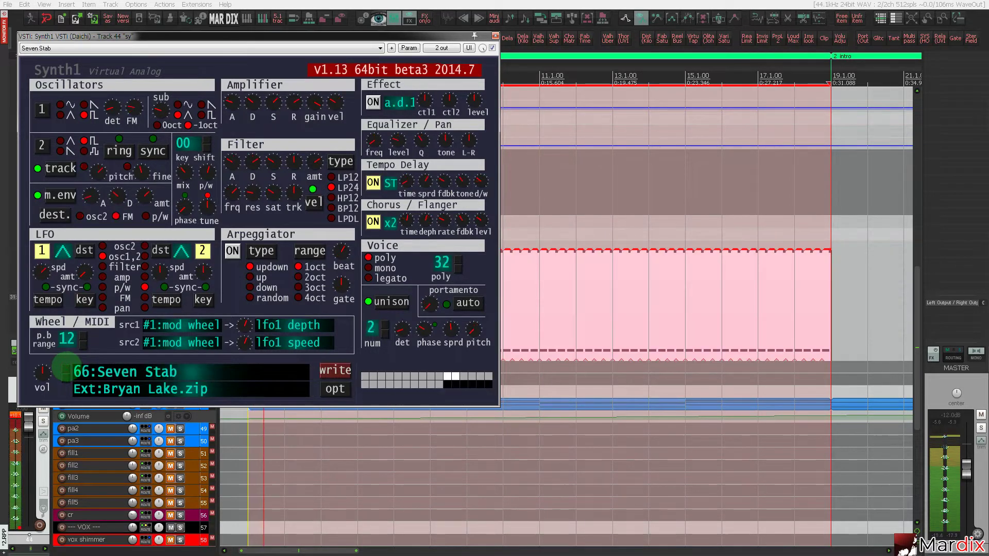
Switch Synth1 to the Ami Evan.zip bank and audition its presets from Talking Leader to Soprano Leader.
{"action": "left_click", "coordinate": [118, 381]}
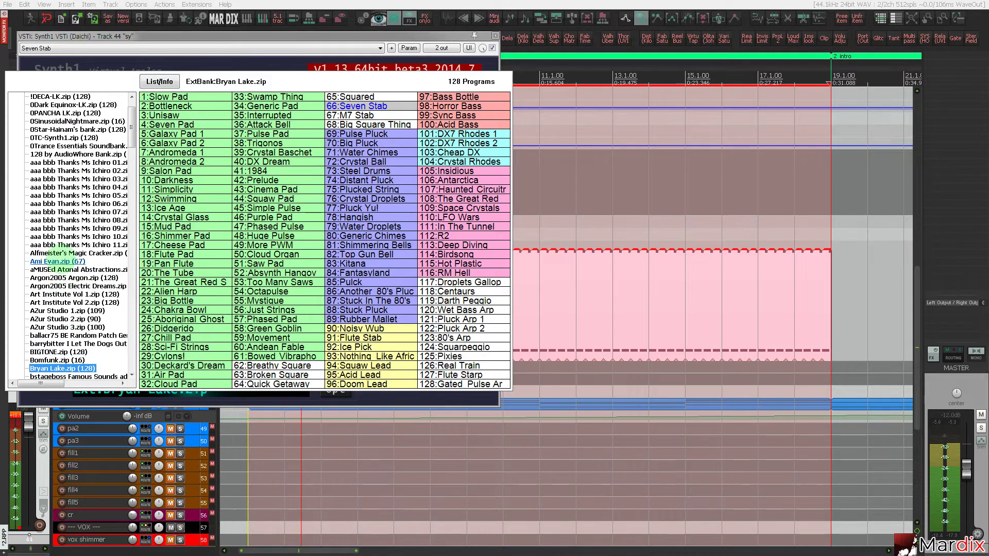
{"action": "left_click", "coordinate": [57, 261]}
{"action": "left_click", "coordinate": [164, 97]}
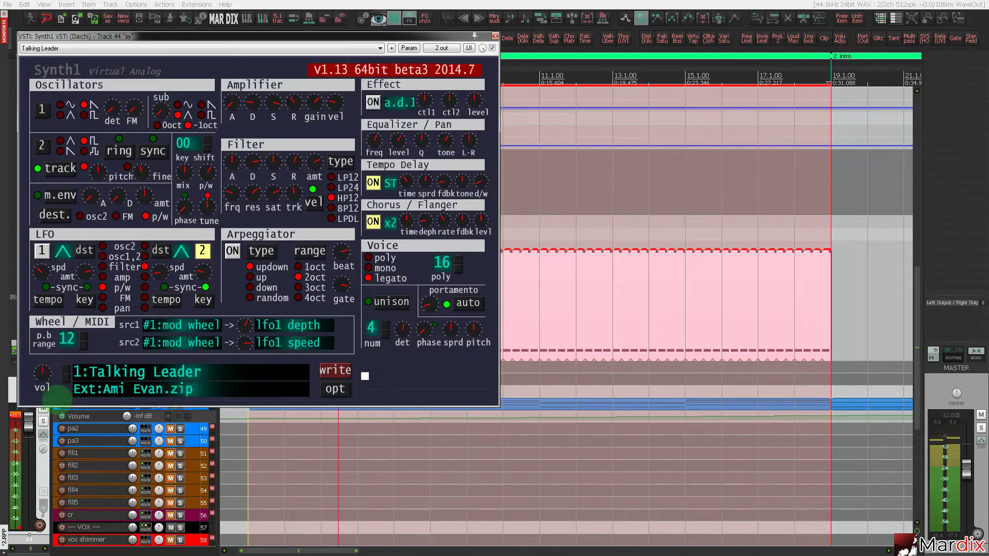
{"action": "left_click", "coordinate": [66, 368]}
{"action": "left_click", "coordinate": [65, 368]}
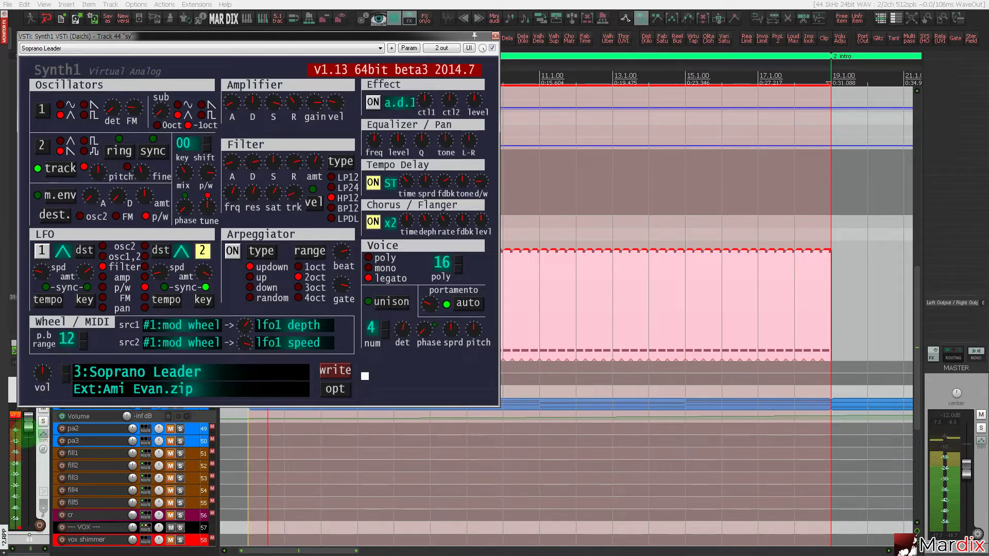
Reset the synth track's volume fader, audition the Synth1 leader presets up to Disturbed Leader, and return to Modest Leader.
{"action": "double_click", "coordinate": [28, 428]}
{"action": "left_click", "coordinate": [66, 368]}
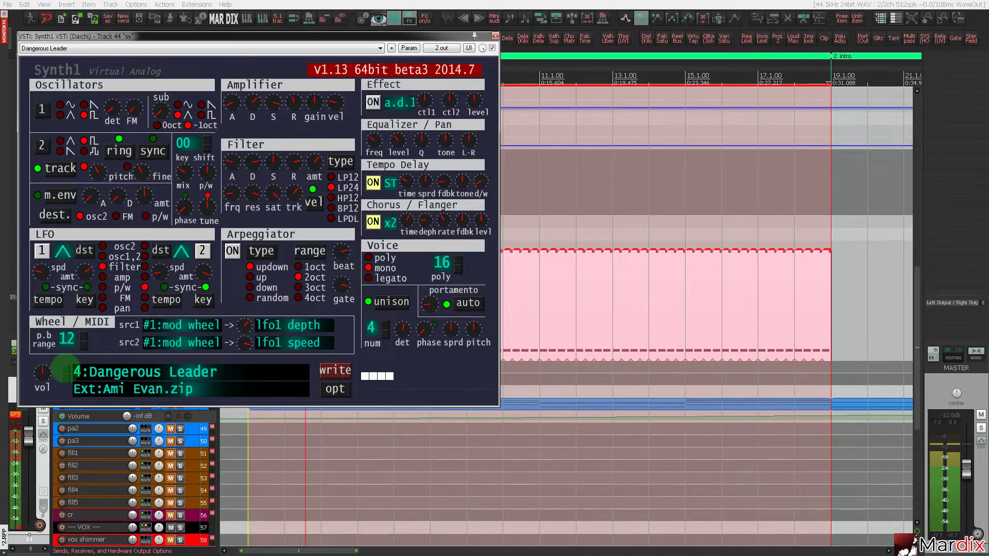
{"action": "left_click", "coordinate": [65, 368]}
{"action": "left_click", "coordinate": [65, 368]}
{"action": "left_click", "coordinate": [66, 368]}
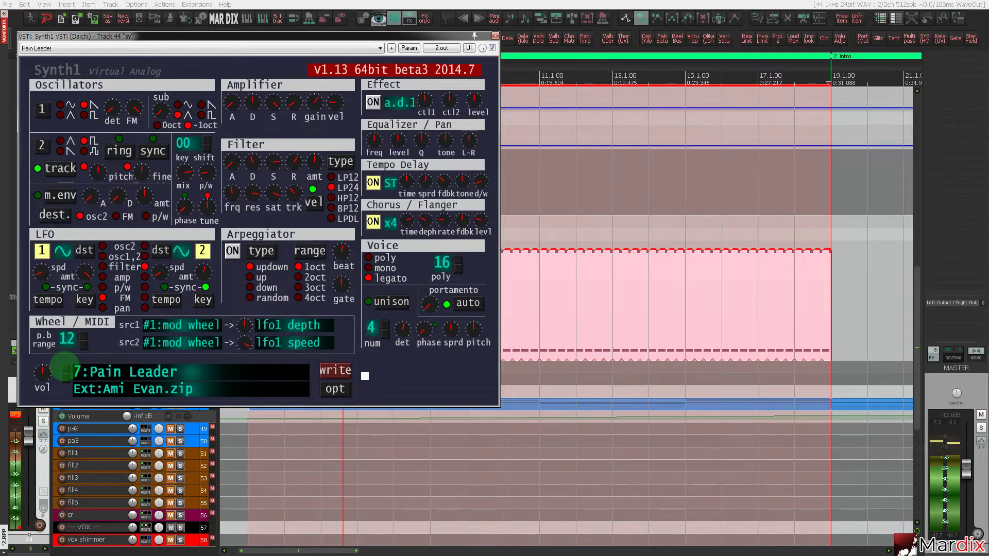
{"action": "left_click", "coordinate": [65, 368]}
{"action": "left_click", "coordinate": [66, 368]}
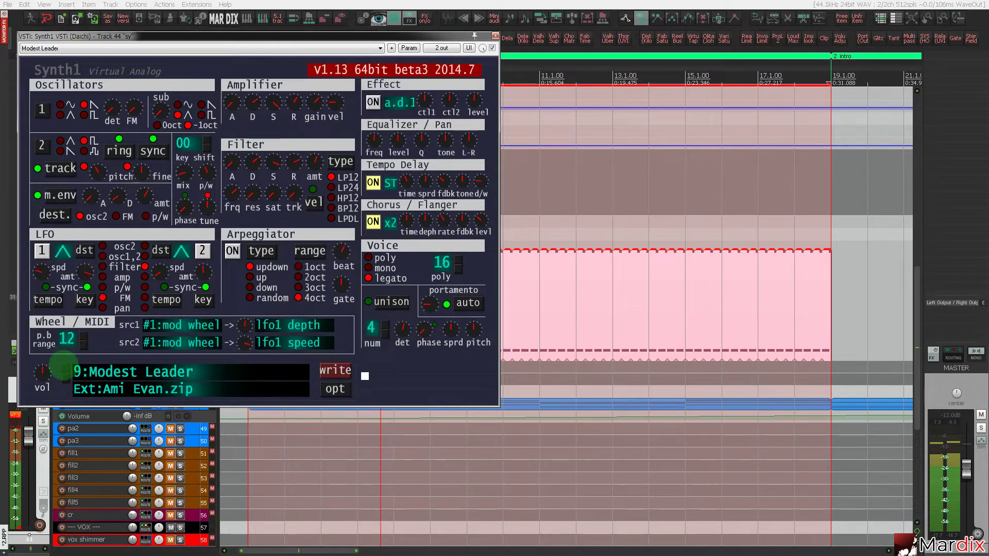
{"action": "left_click", "coordinate": [66, 368]}
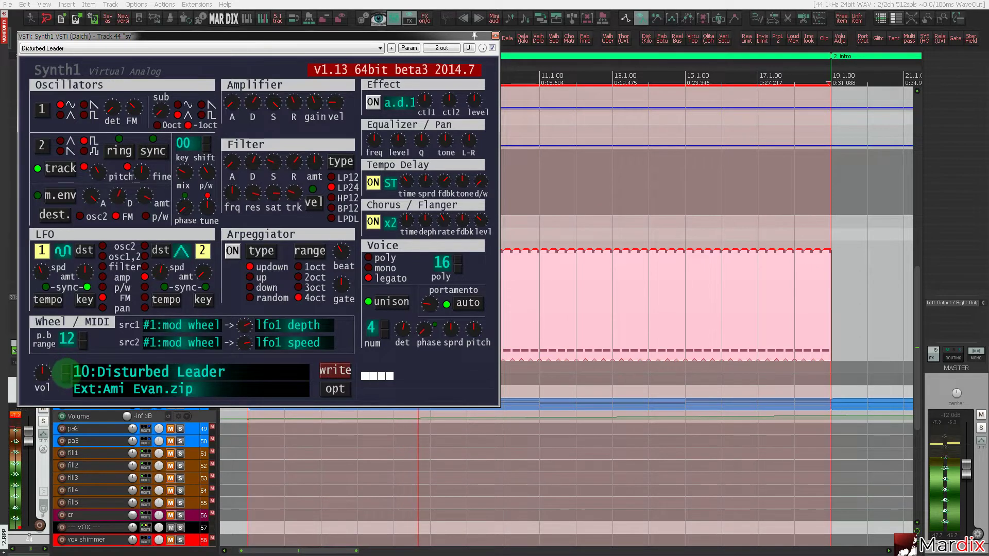
{"action": "left_click", "coordinate": [66, 379]}
Open the sy MIDI item for editing and randomize the melody of the selected B4 notes until they land on C#4.
{"action": "double_click", "coordinate": [601, 294]}
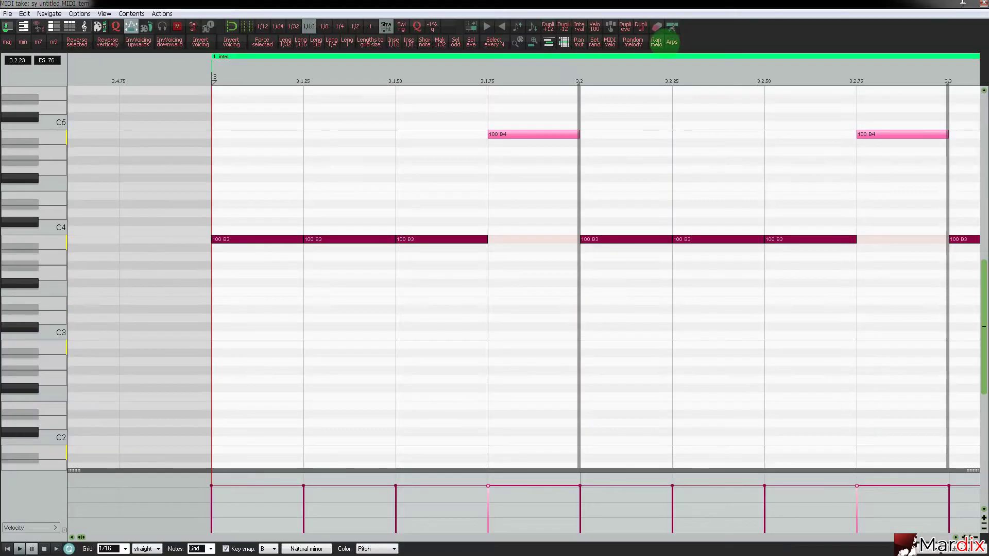
{"action": "left_click", "coordinate": [656, 43]}
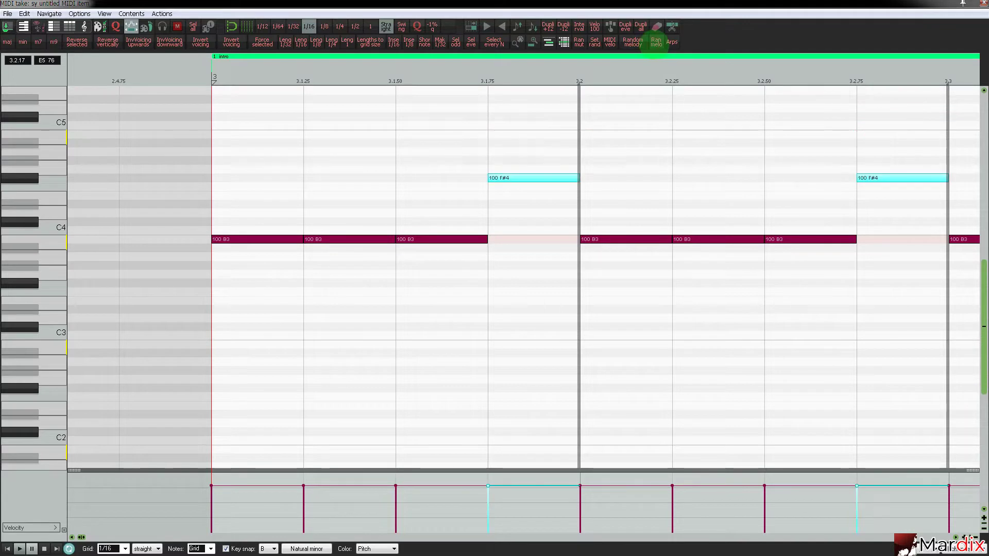
{"action": "left_click", "coordinate": [656, 44]}
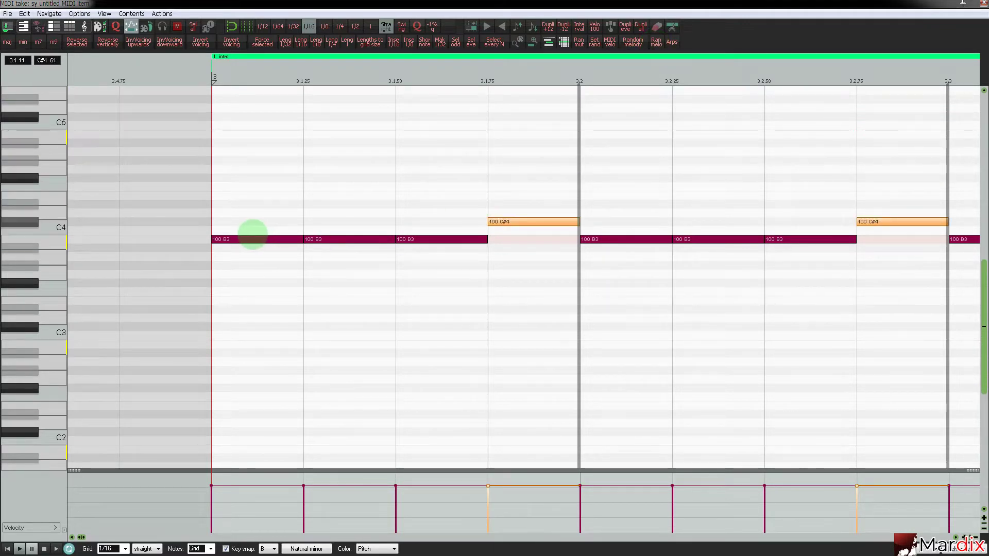
Select all notes in the MIDI item and randomize their melody repeatedly to audition different one-beat patterns.
{"action": "key", "text": "ctrl+a"}
{"action": "left_click", "coordinate": [656, 43]}
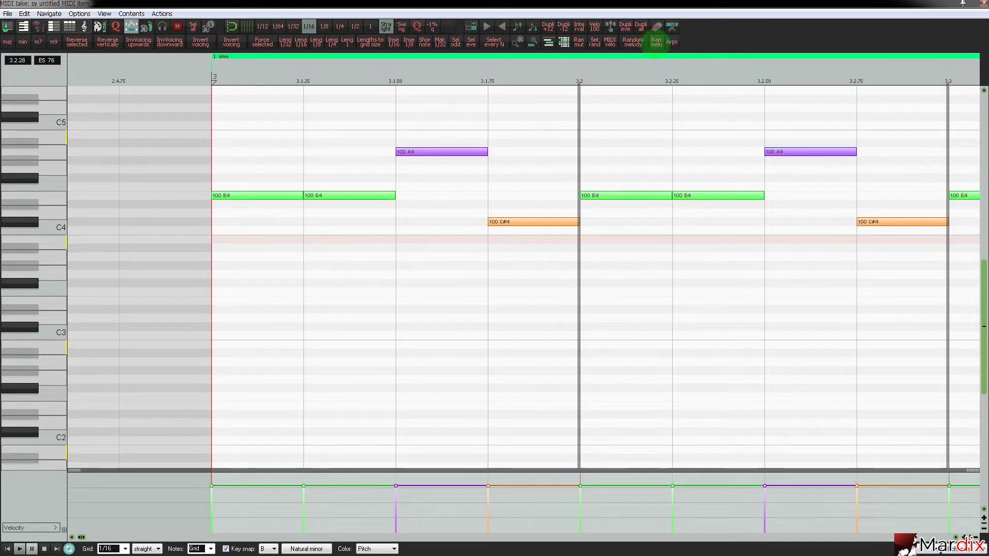
{"action": "left_click", "coordinate": [656, 43]}
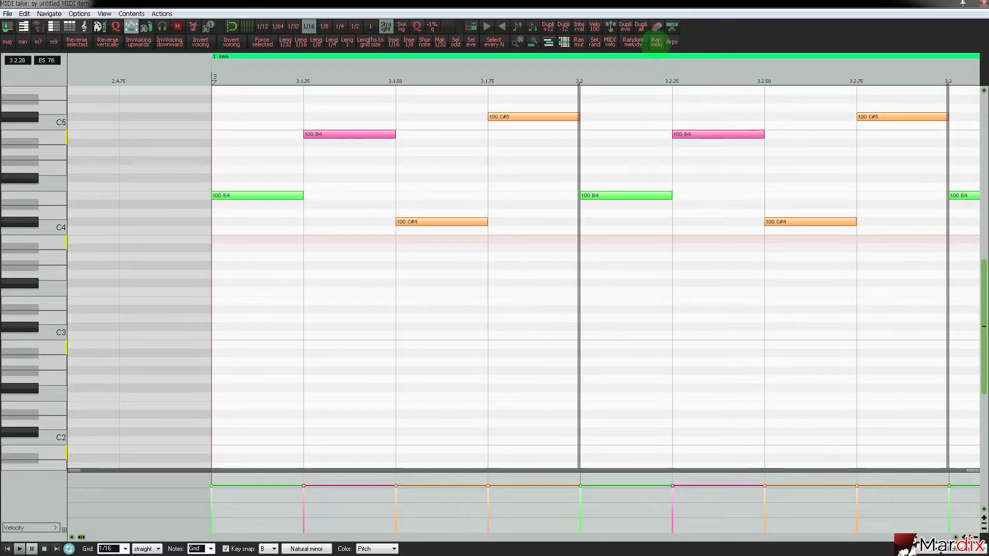
{"action": "left_click", "coordinate": [656, 44]}
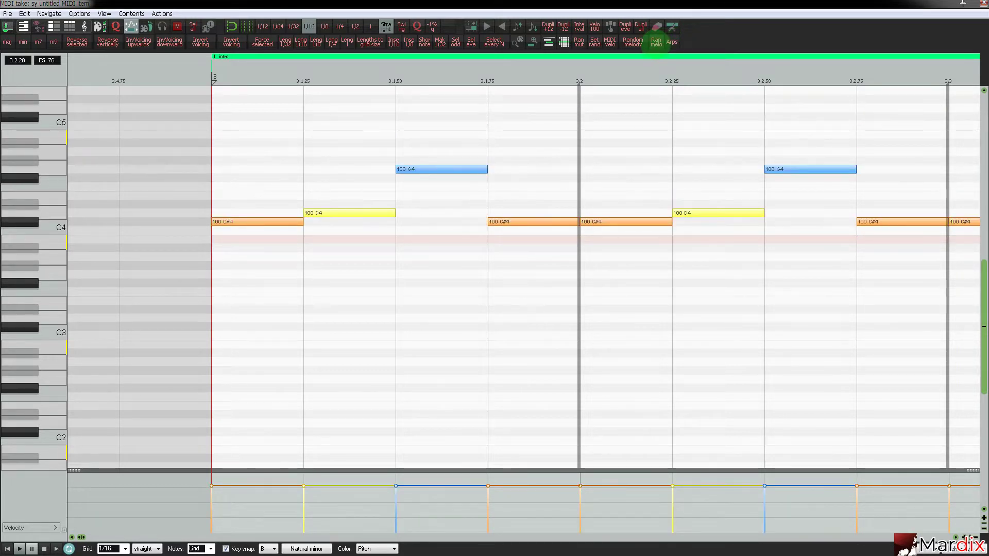
{"action": "left_click", "coordinate": [656, 43]}
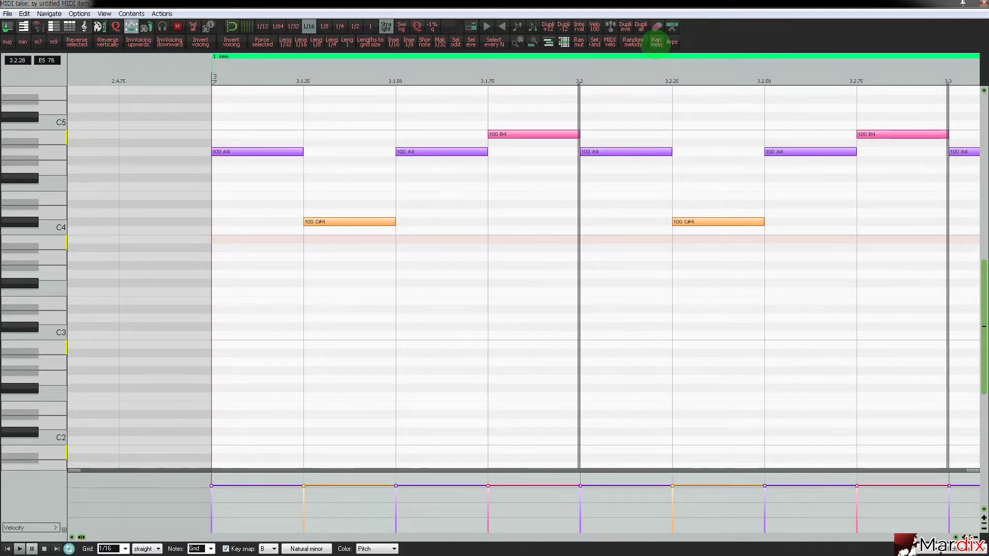
{"action": "left_click", "coordinate": [656, 43]}
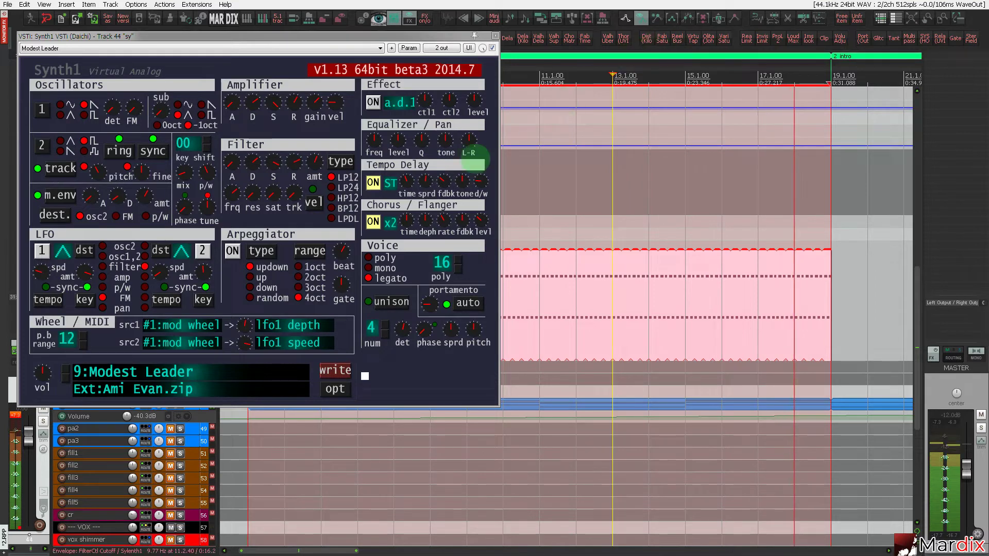
Advance the Synth1 preset to Disturbed Leader and two presets beyond it while the new pattern plays.
{"action": "left_click", "coordinate": [66, 368]}
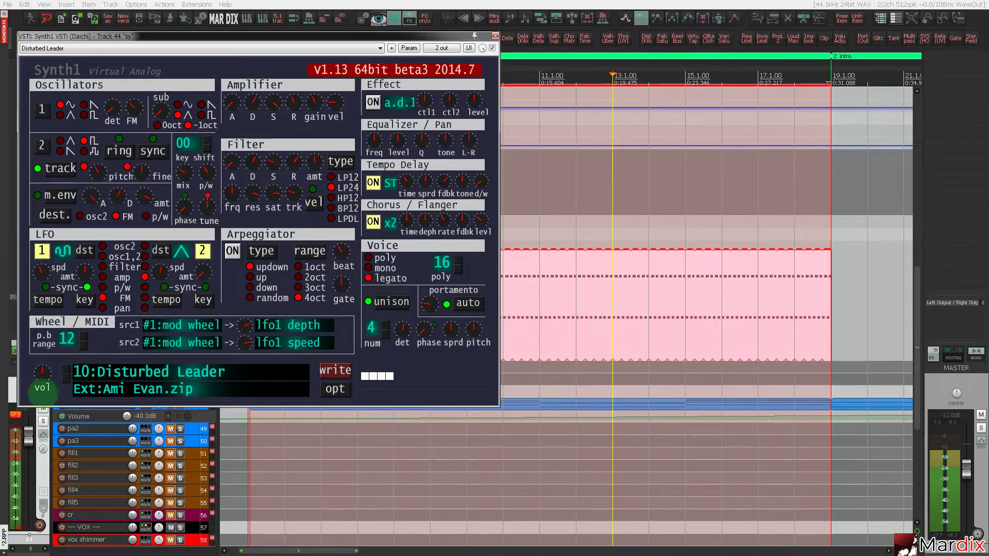
{"action": "left_click", "coordinate": [66, 368]}
{"action": "left_click", "coordinate": [65, 367]}
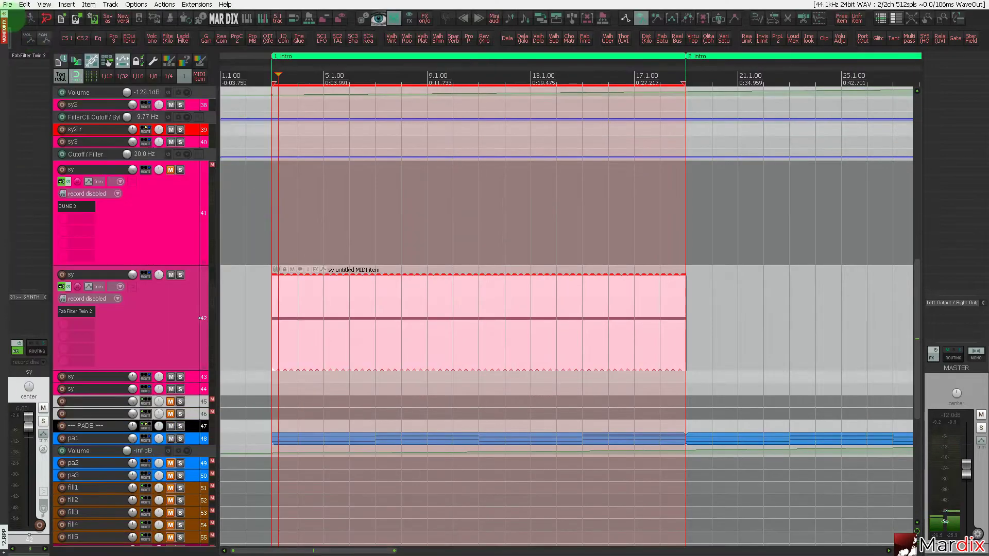
Deselect the MIDI item on the FabFilter Twin 2 track and play the project from the start of the intro.
{"action": "left_click", "coordinate": [7, 4]}
{"action": "left_click", "coordinate": [31, 50]}
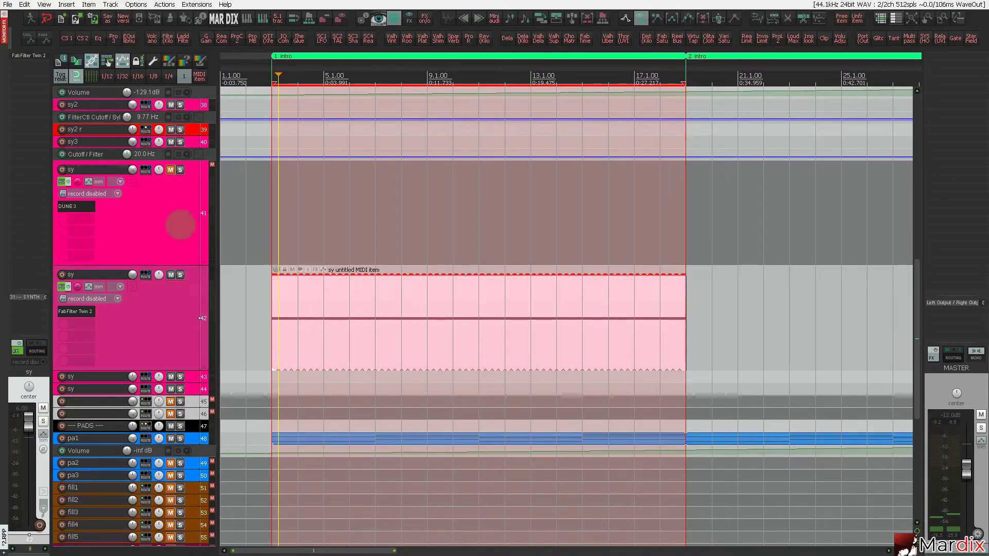
{"action": "left_click", "coordinate": [248, 283]}
{"action": "key", "text": "space"}
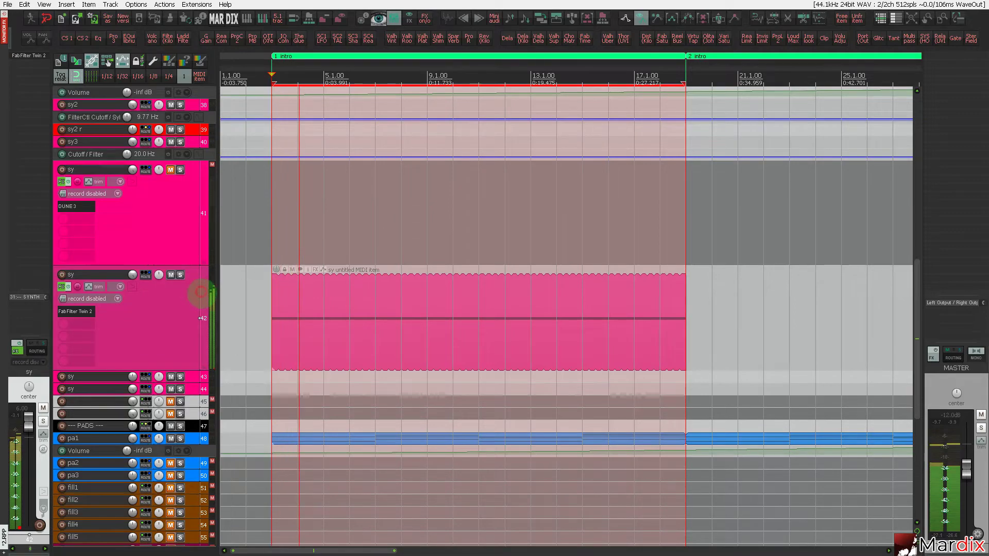
Open the FabFilter Twin 2 track's MIDI item and randomize its B1 notes repeatedly into different repeating four-note melodies.
{"action": "left_click", "coordinate": [344, 297]}
{"action": "double_click", "coordinate": [342, 297]}
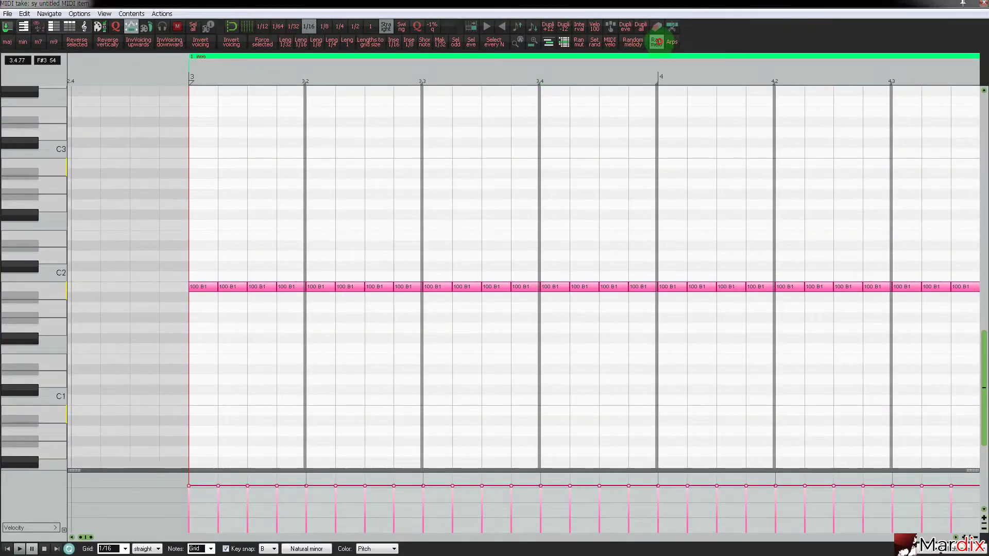
{"action": "left_click", "coordinate": [657, 41]}
{"action": "scroll", "coordinate": [38, 219], "scroll_direction": "up", "scroll_amount": 5}
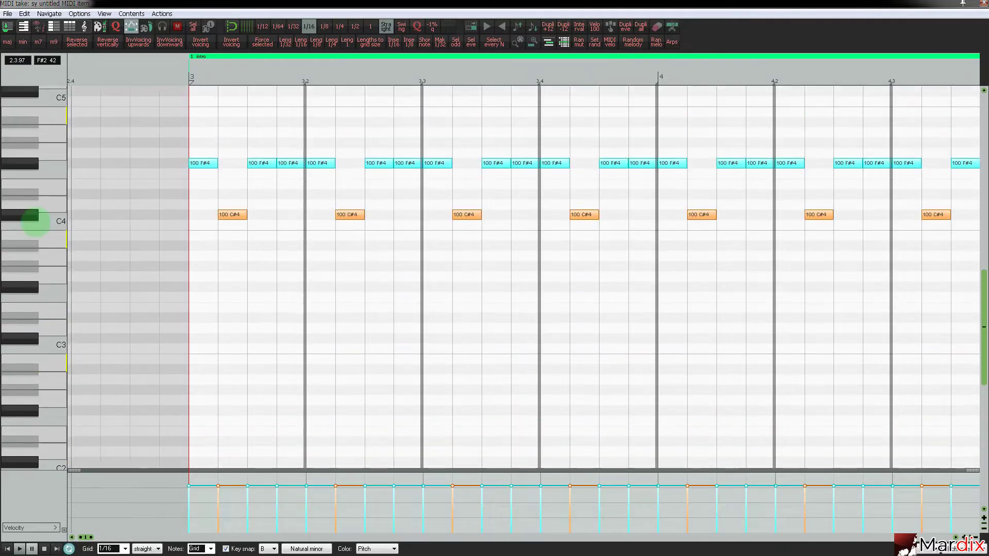
{"action": "scroll", "coordinate": [36, 221], "scroll_direction": "up", "scroll_amount": 2}
{"action": "left_click", "coordinate": [657, 41]}
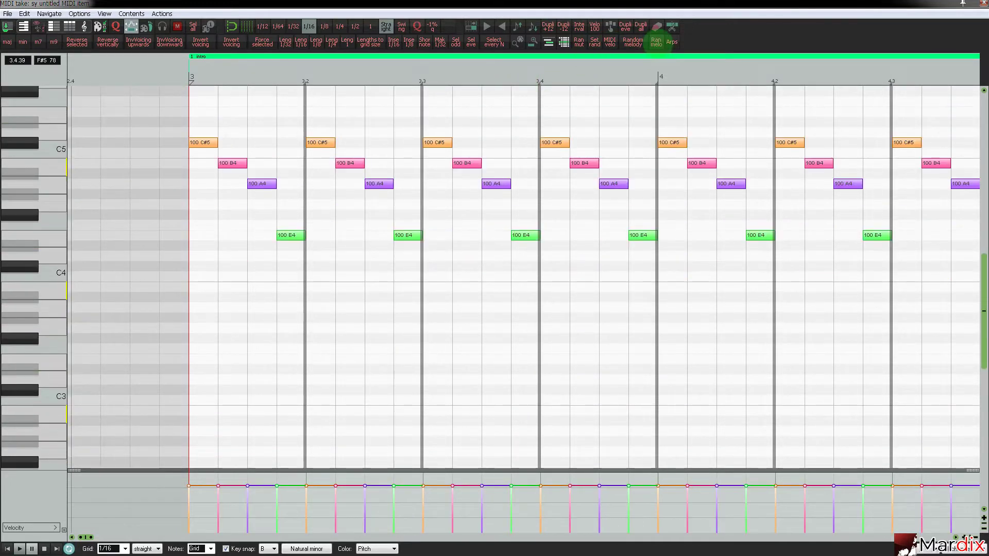
{"action": "left_click", "coordinate": [657, 42]}
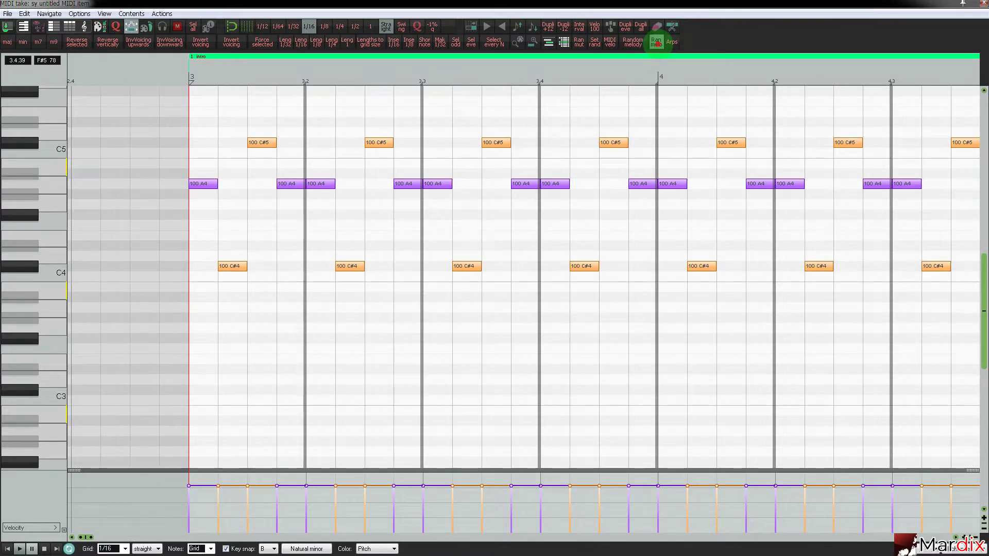
{"action": "left_click", "coordinate": [657, 42]}
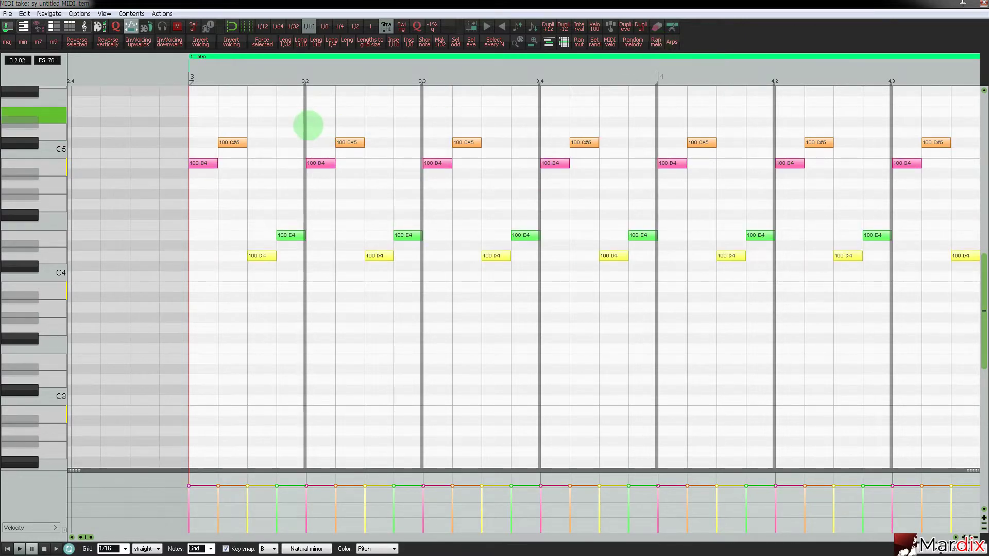
Randomize the notes into eight-note melodies spanning two beats until a pattern starting C#5, G4, D4, A4 results, and close the MIDI editor.
{"action": "left_click", "coordinate": [657, 42]}
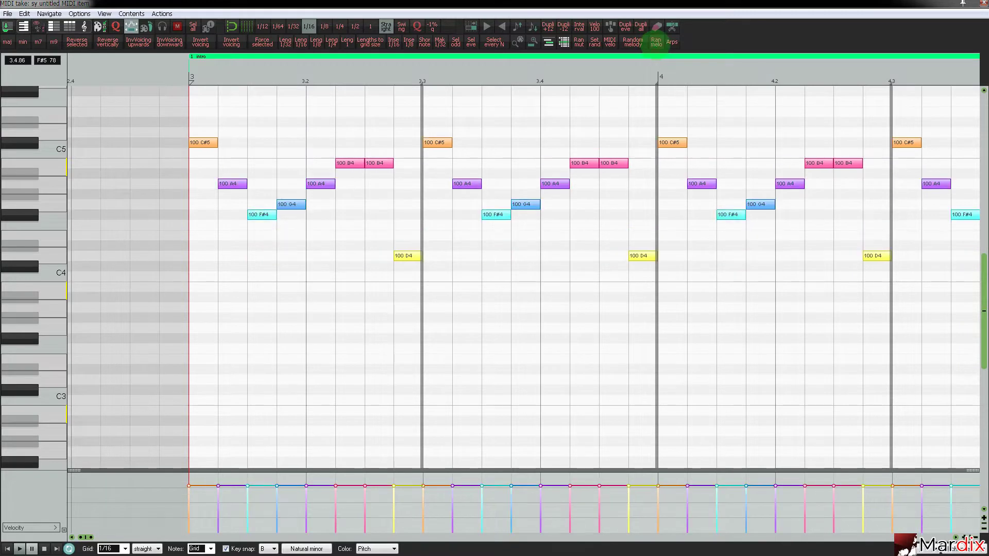
{"action": "left_click", "coordinate": [656, 42]}
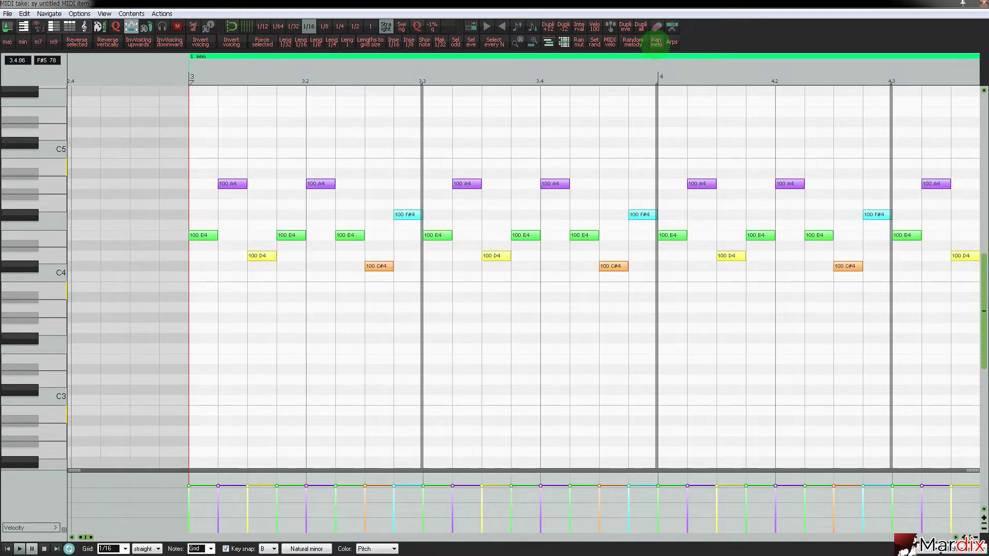
{"action": "left_click", "coordinate": [656, 42]}
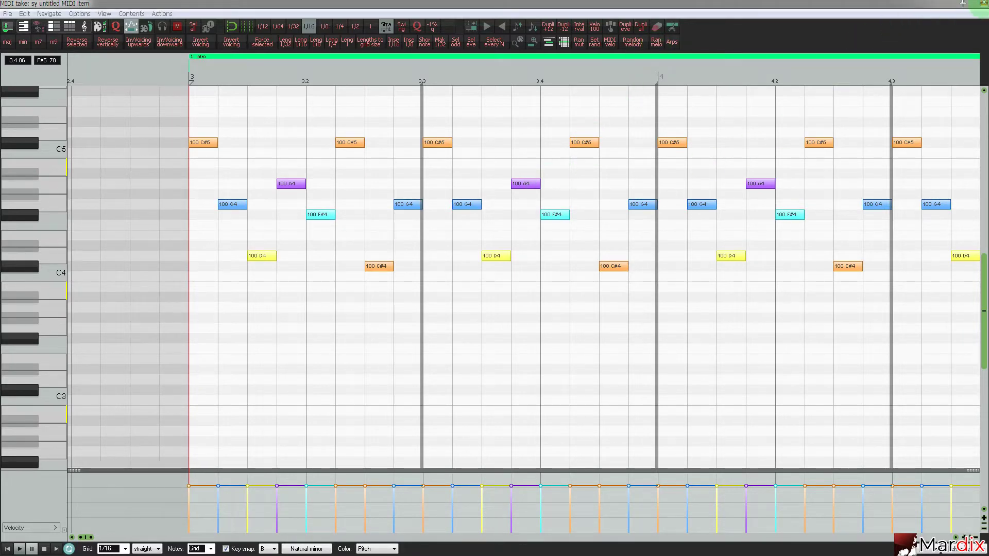
{"action": "left_click", "coordinate": [982, 4]}
Open FabFilter Twin 2 on the sy track and step its preset forward to Epic 06 bM.
{"action": "scroll", "coordinate": [144, 192], "scroll_direction": "down", "scroll_amount": 2}
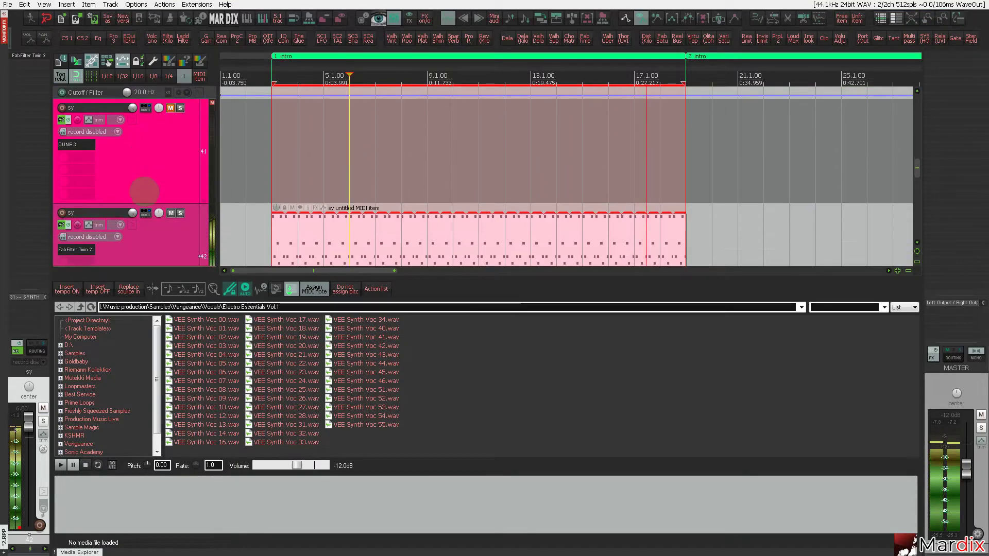
{"action": "scroll", "coordinate": [145, 192], "scroll_direction": "down", "scroll_amount": 3}
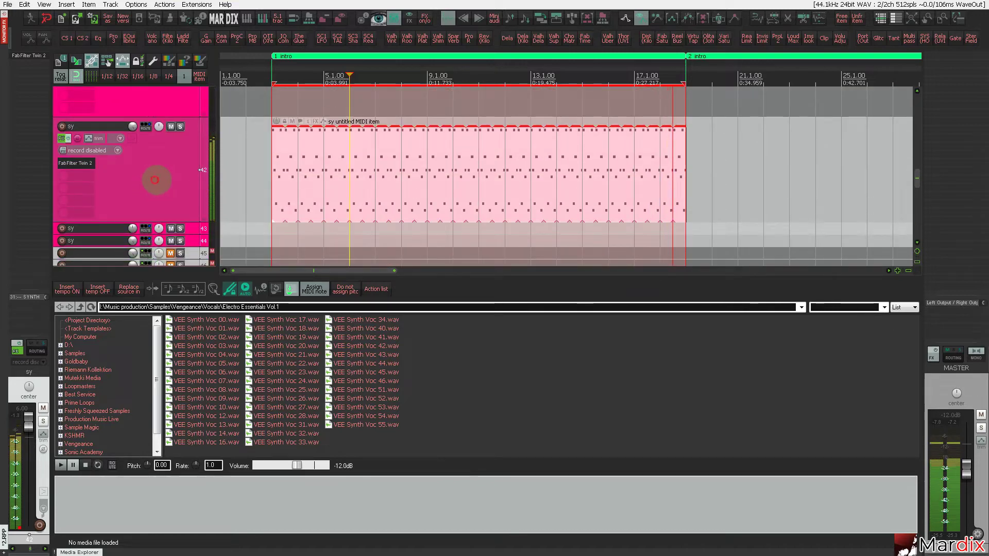
{"action": "left_click", "coordinate": [348, 170]}
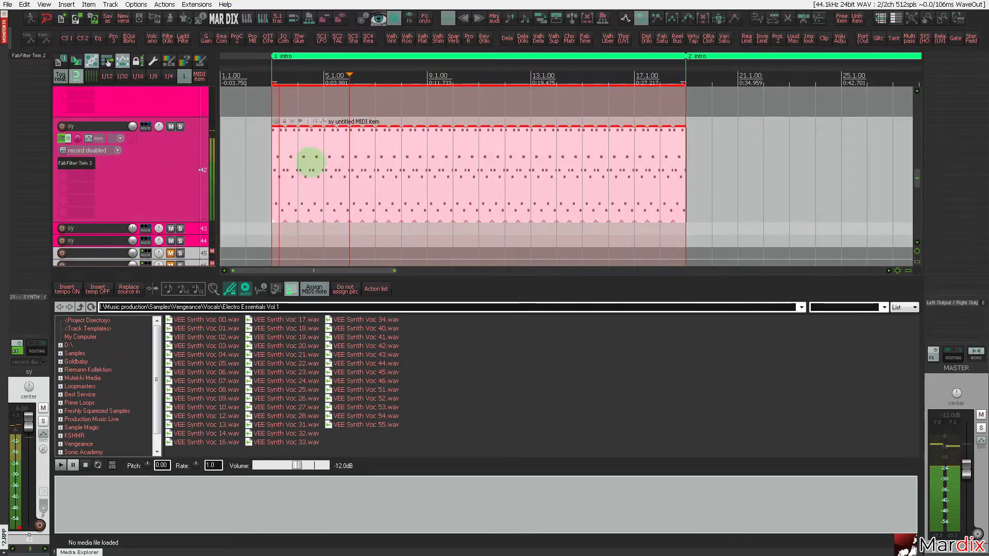
{"action": "key", "text": "f"}
{"action": "left_click", "coordinate": [505, 66]}
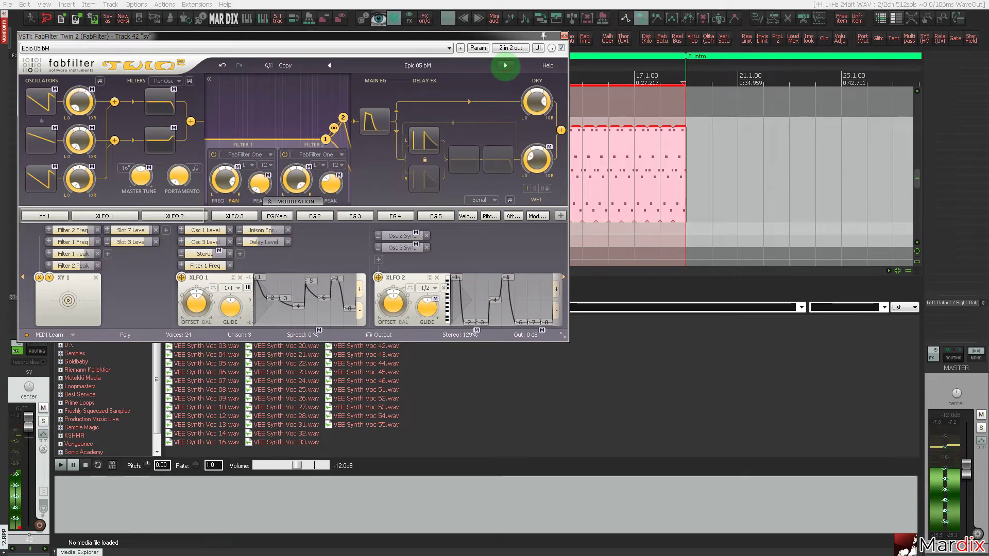
{"action": "left_click", "coordinate": [506, 66]}
Load the Ex Life Boogie Beat bM preset from the Dance arpeggios and move the plugin window clear of the track controls.
{"action": "left_click", "coordinate": [448, 66]}
{"action": "mouse_move", "coordinate": [410, 101]}
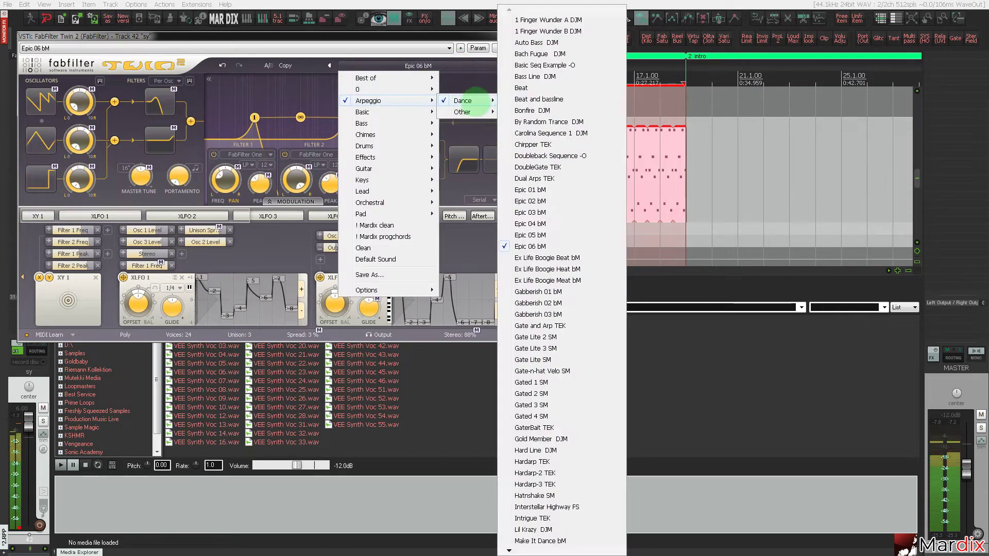
{"action": "mouse_move", "coordinate": [485, 112]}
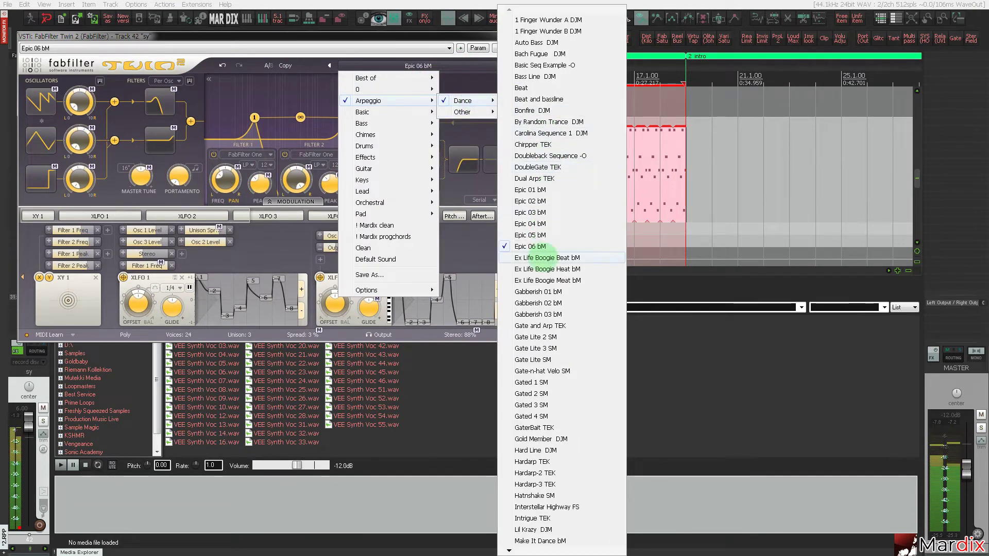
{"action": "left_click", "coordinate": [541, 253]}
{"action": "left_click_drag", "start_coordinate": [505, 36], "coordinate": [647, 138]}
Audition the Dance arpeggio presets one after another, stepping forward from the Ex Life Boogie presets to Hardarp TEK.
{"action": "left_click", "coordinate": [647, 168]}
{"action": "left_click", "coordinate": [647, 169]}
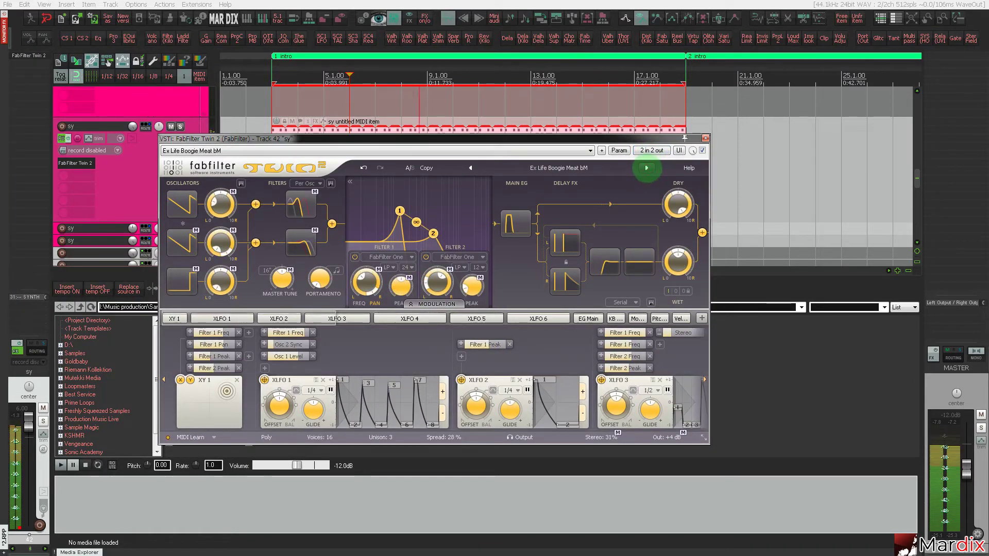
{"action": "left_click", "coordinate": [647, 168]}
{"action": "left_click", "coordinate": [647, 168]}
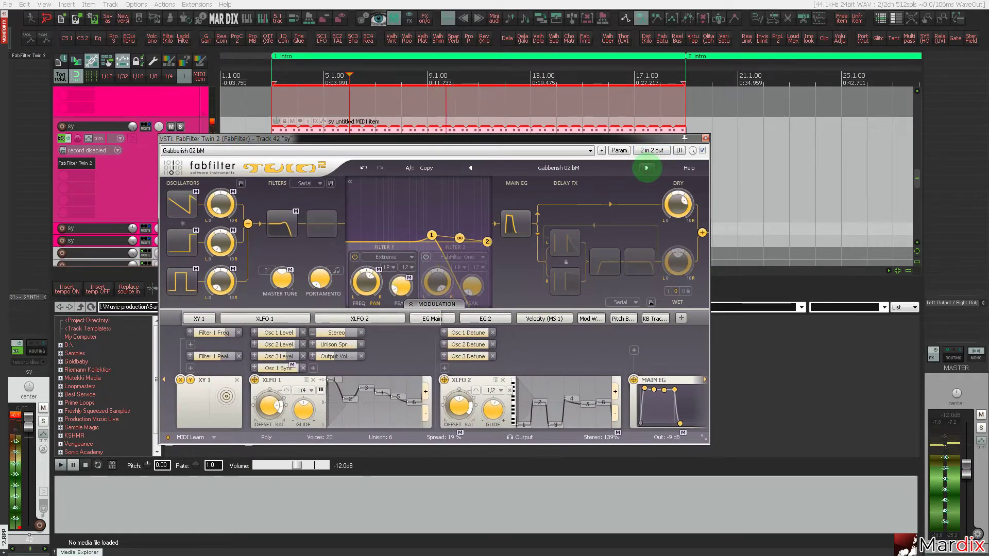
{"action": "left_click", "coordinate": [647, 168]}
{"action": "left_click", "coordinate": [647, 168]}
{"action": "left_click", "coordinate": [647, 167]}
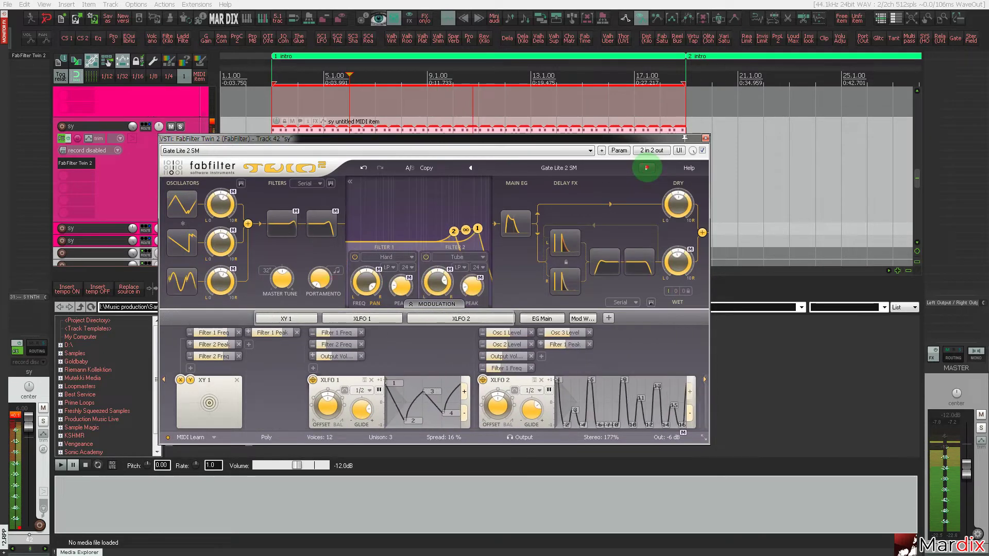
{"action": "left_click", "coordinate": [647, 168]}
{"action": "left_click", "coordinate": [647, 168]}
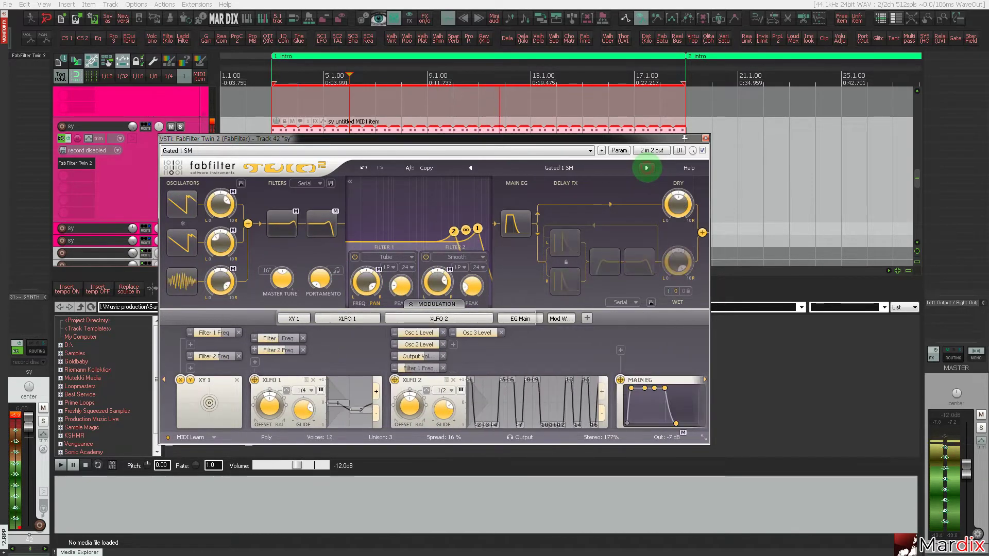
{"action": "left_click", "coordinate": [647, 168]}
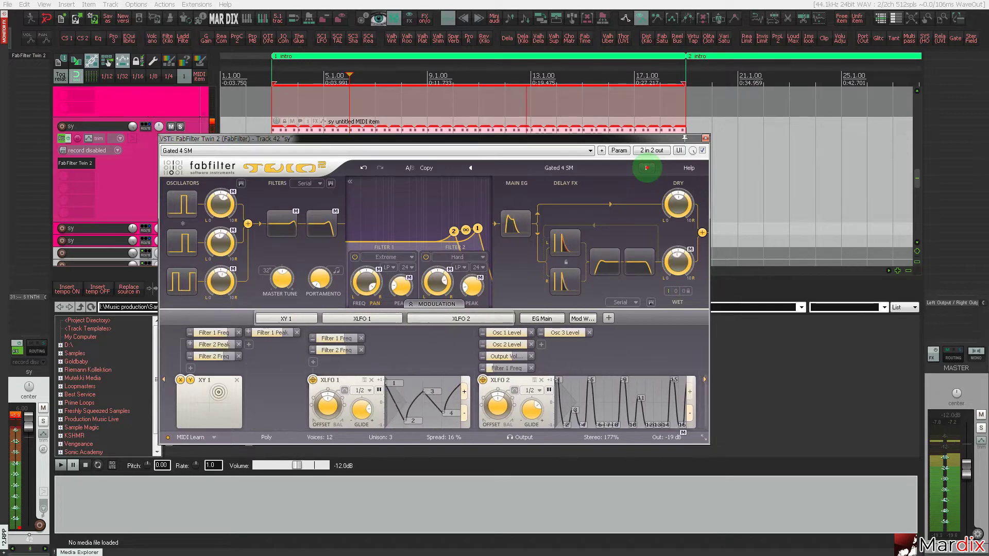
{"action": "left_click", "coordinate": [647, 168]}
{"action": "left_click", "coordinate": [647, 168]}
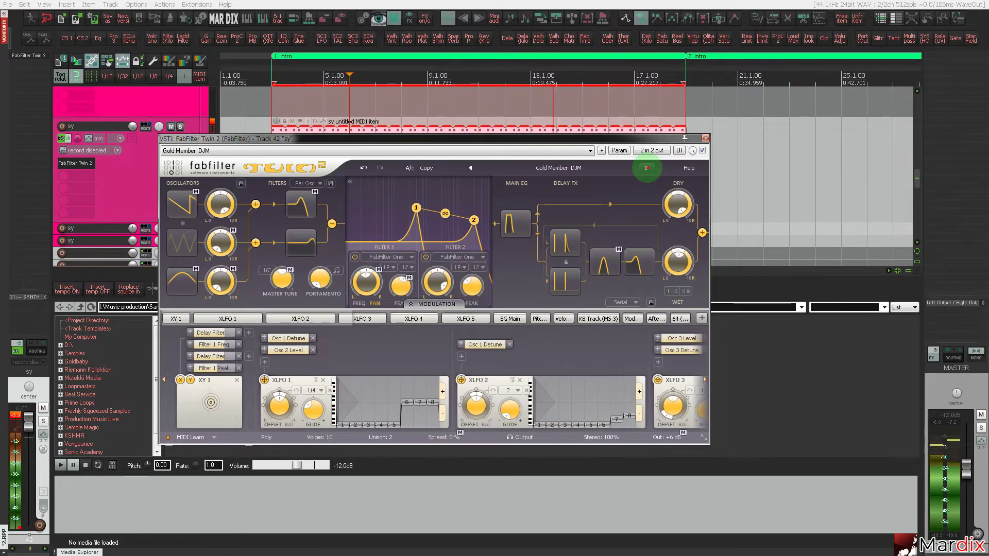
{"action": "left_click", "coordinate": [647, 168]}
{"action": "left_click", "coordinate": [647, 168]}
Load the Give a Little Beat Rev I SM preset and close the FabFilter Twin 2 window.
{"action": "left_click", "coordinate": [551, 168]}
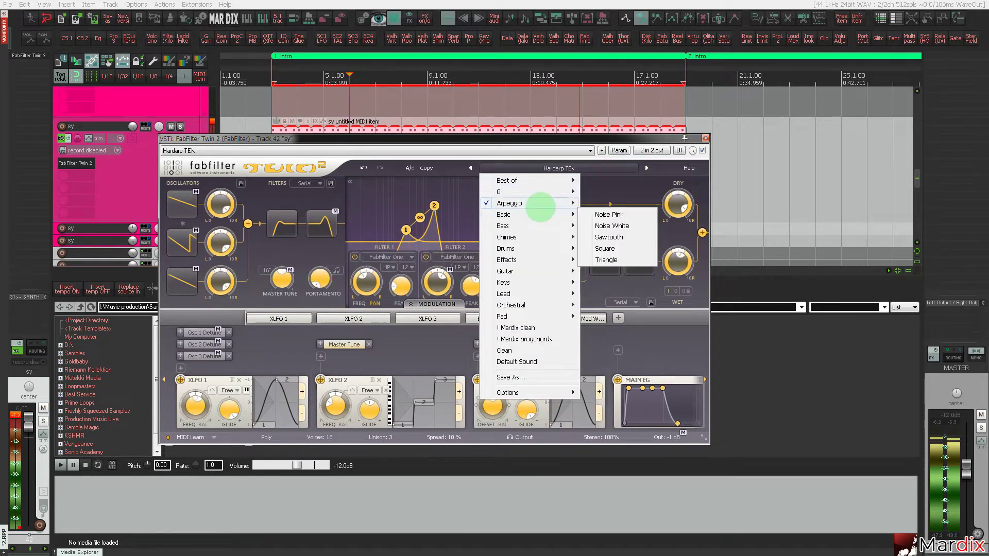
{"action": "left_click", "coordinate": [640, 175]}
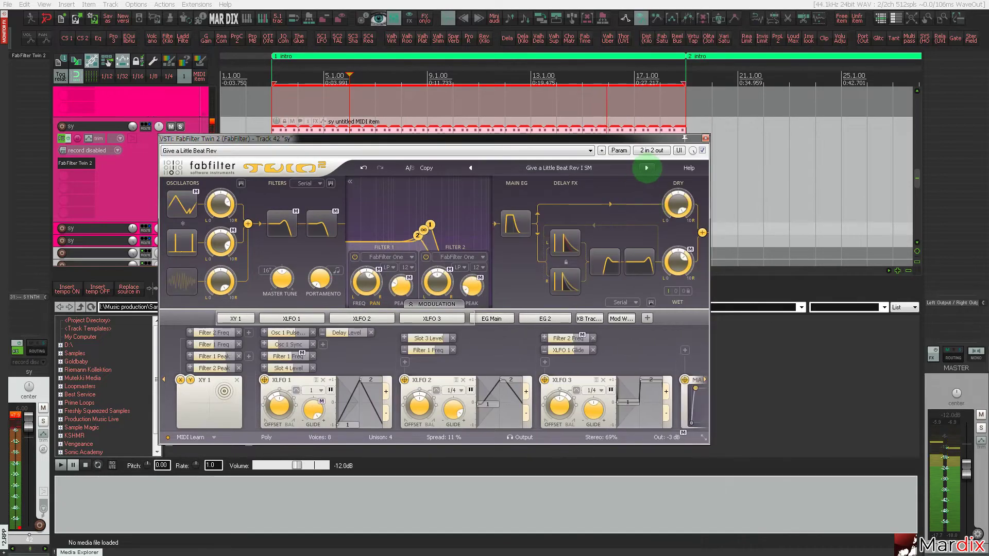
{"action": "left_click", "coordinate": [705, 138]}
Open the sy track's MIDI item and randomize its eight-note melody until a pattern starting E4, C#4, C#4, F#4 results.
{"action": "double_click", "coordinate": [579, 148]}
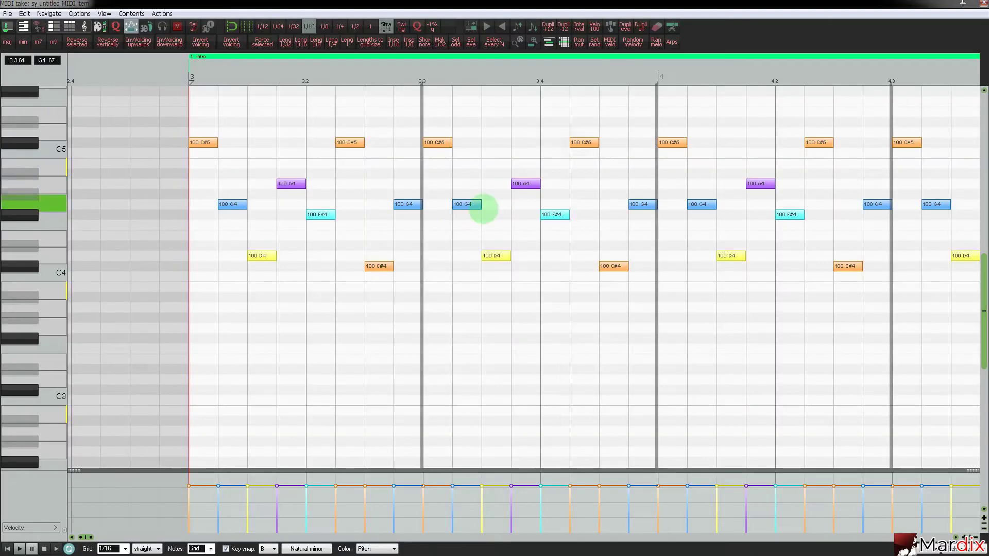
{"action": "scroll", "coordinate": [481, 210], "scroll_direction": "down", "scroll_amount": 2}
{"action": "left_click", "coordinate": [655, 43]}
{"action": "left_click", "coordinate": [323, 186]}
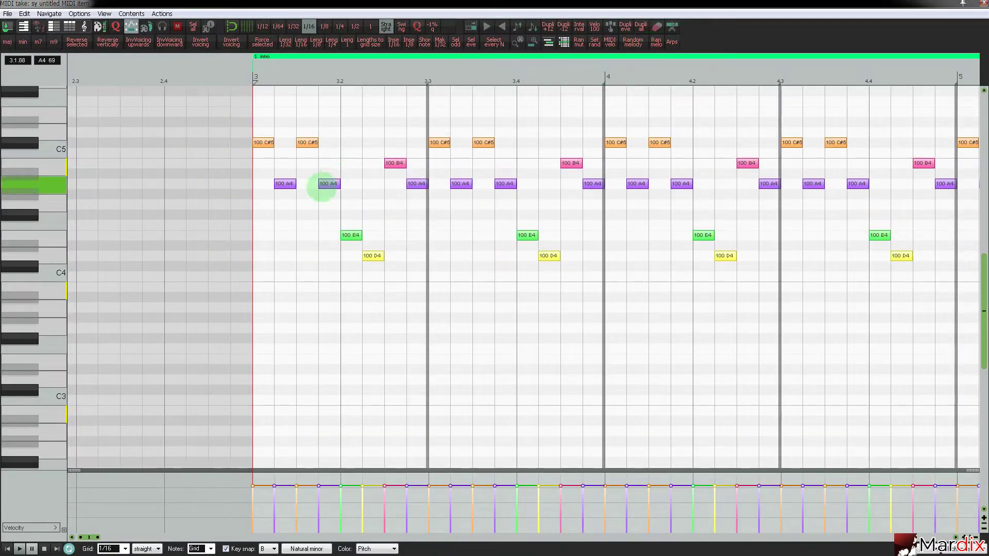
{"action": "scroll", "coordinate": [318, 190], "scroll_direction": "down", "scroll_amount": 5}
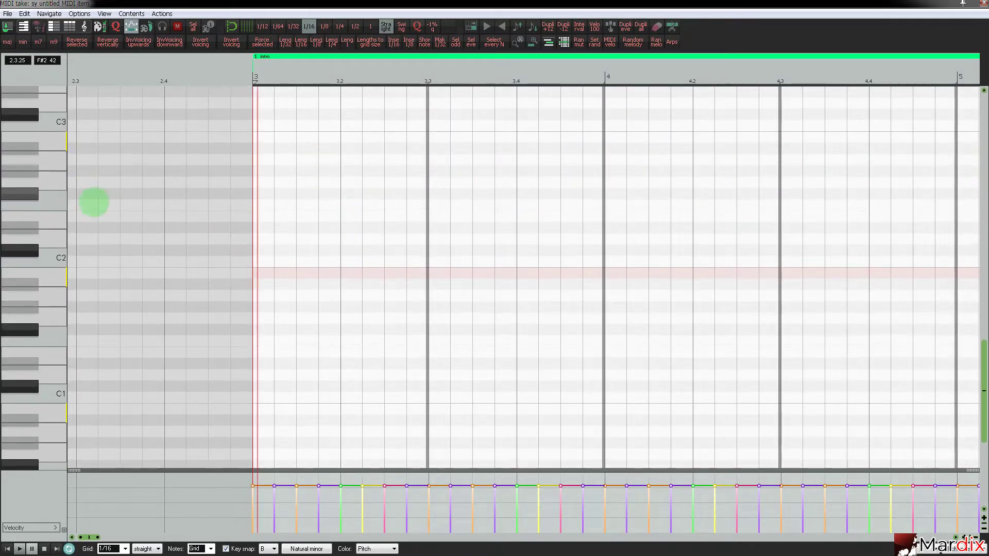
{"action": "scroll", "coordinate": [35, 208], "scroll_direction": "up", "scroll_amount": 5}
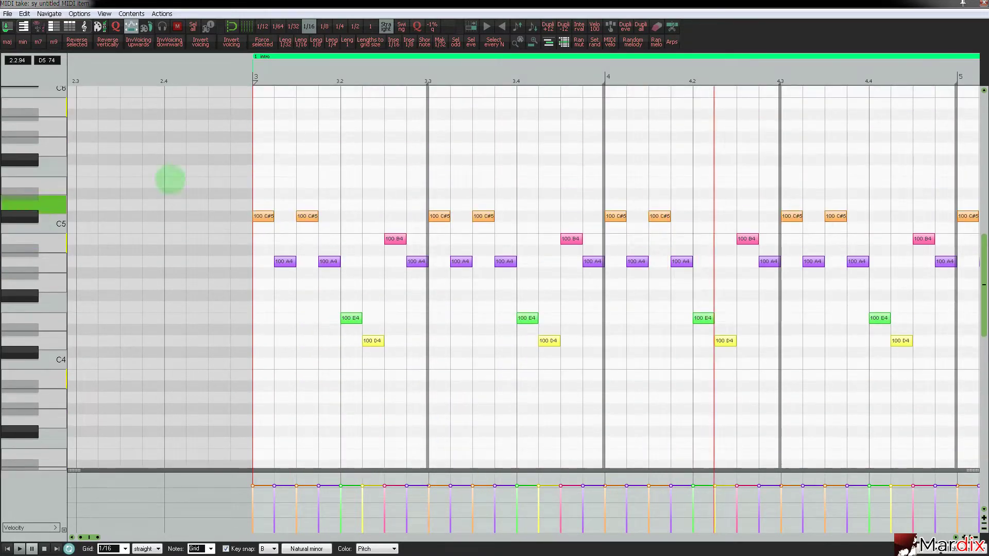
{"action": "left_click", "coordinate": [656, 43]}
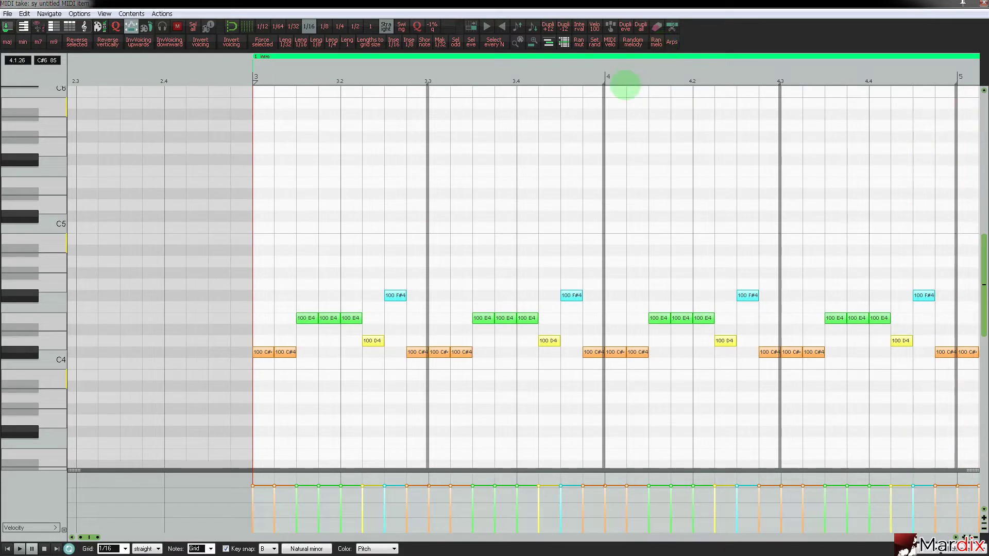
{"action": "left_click", "coordinate": [656, 43]}
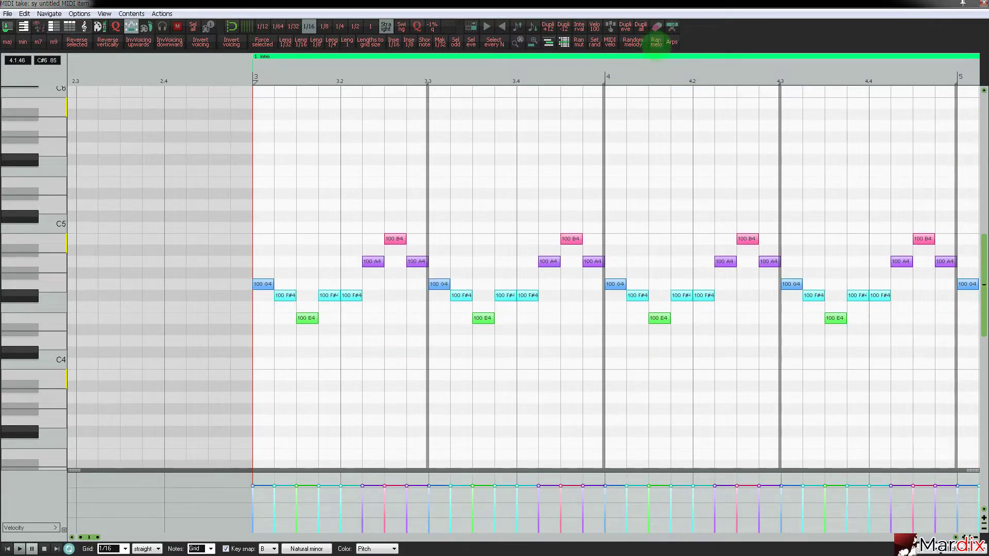
{"action": "left_click", "coordinate": [656, 43]}
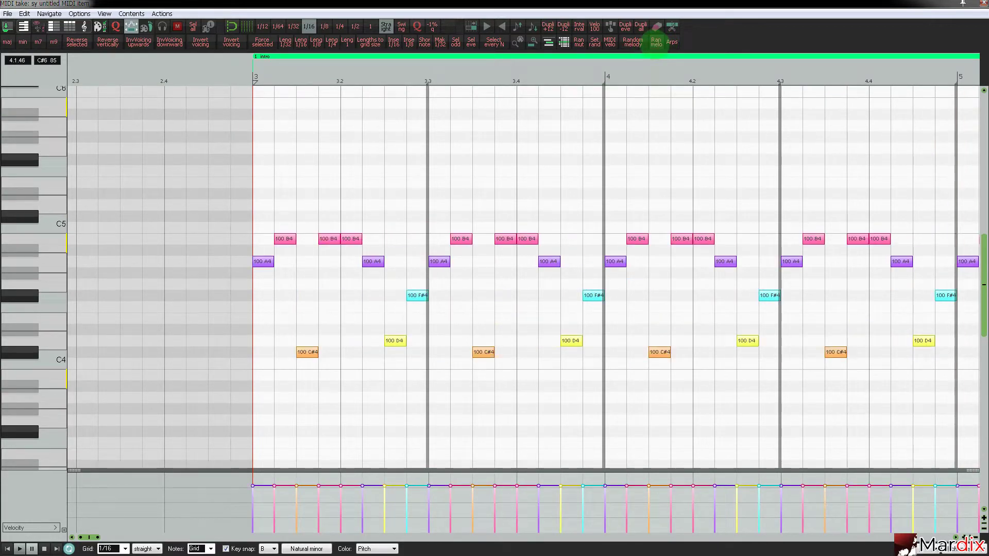
{"action": "left_click", "coordinate": [656, 43]}
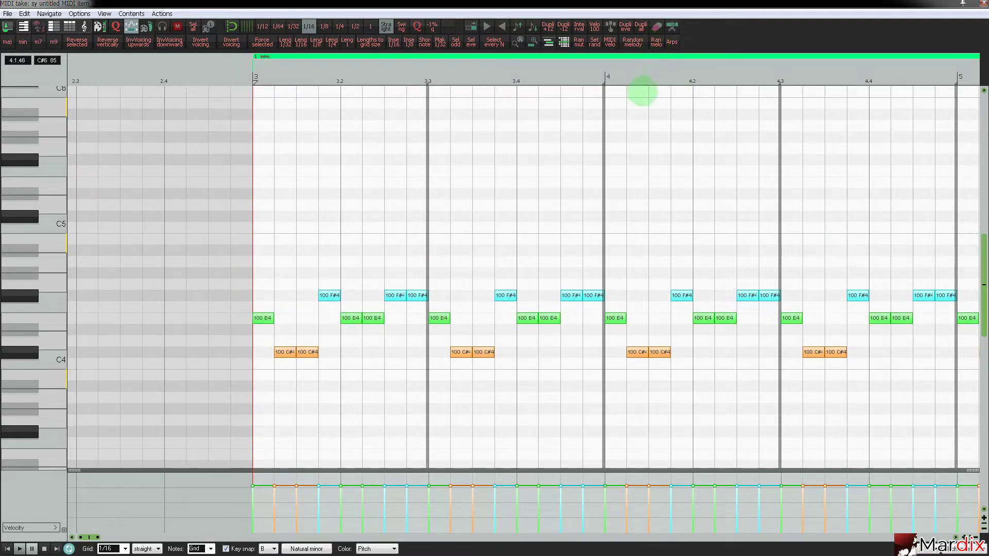
Try the melody one octave lower with different random notes muted, and return it to the octave above.
{"action": "key", "text": "shift+Down"}
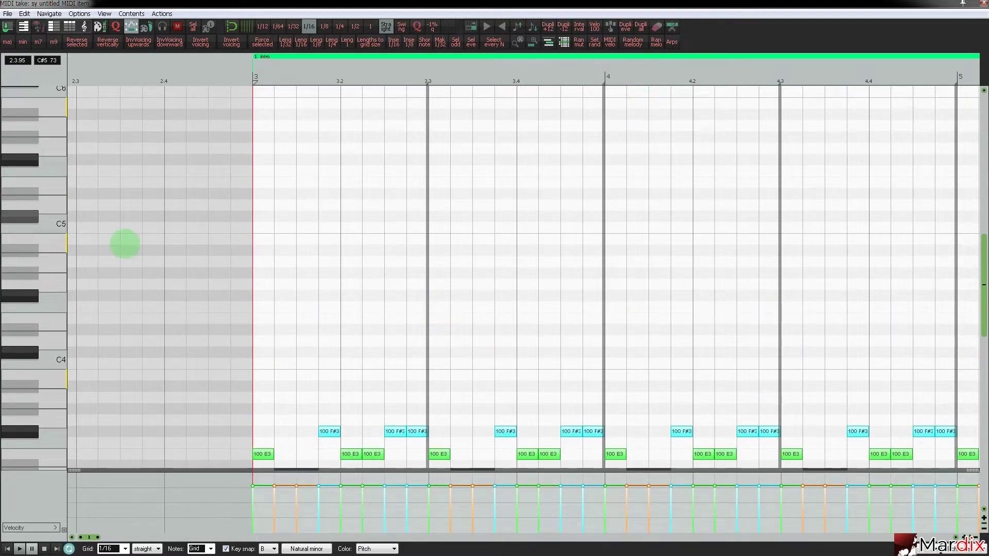
{"action": "scroll", "coordinate": [35, 249], "scroll_direction": "down", "scroll_amount": 1}
{"action": "scroll", "coordinate": [39, 242], "scroll_direction": "down", "scroll_amount": 3}
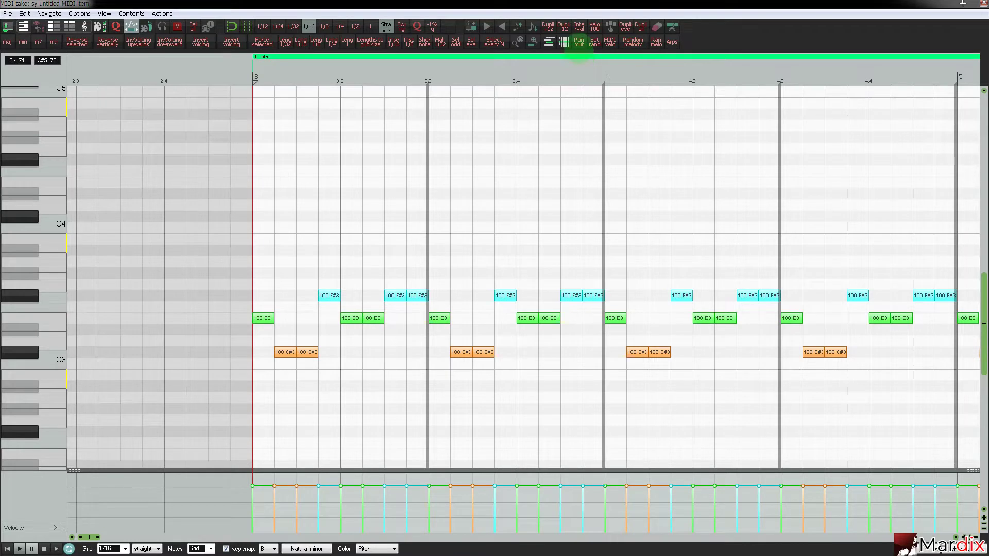
{"action": "left_click", "coordinate": [579, 42]}
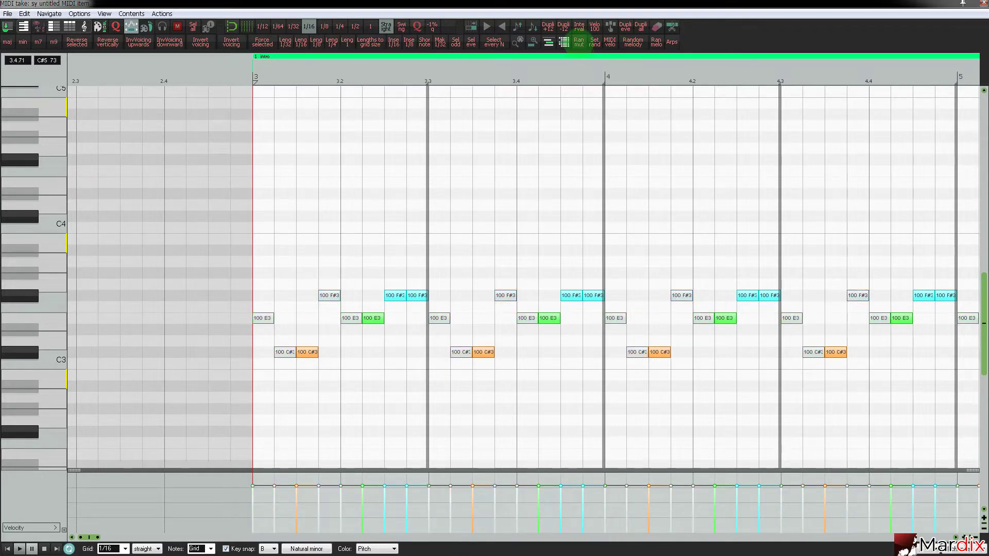
{"action": "left_click", "coordinate": [579, 42]}
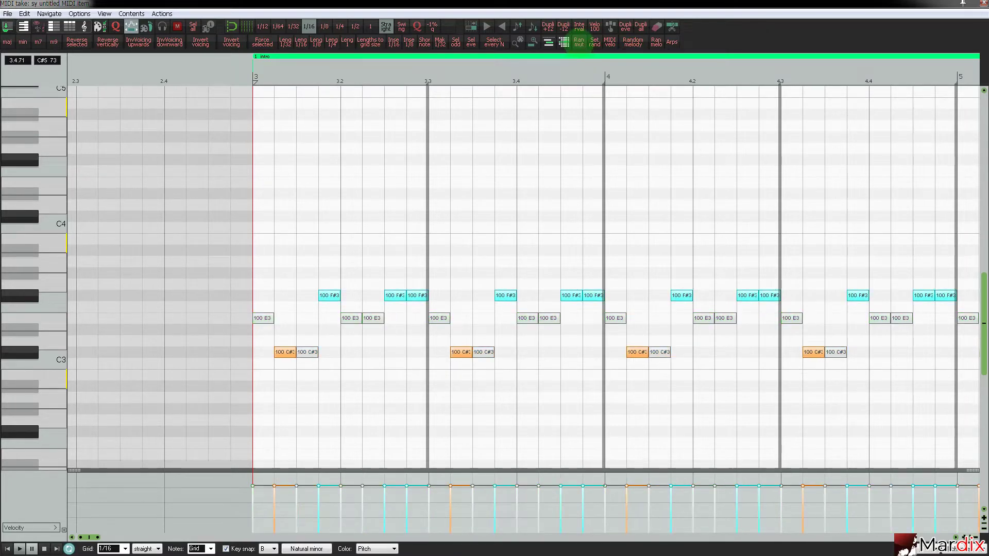
{"action": "key", "text": "ctrl+Up"}
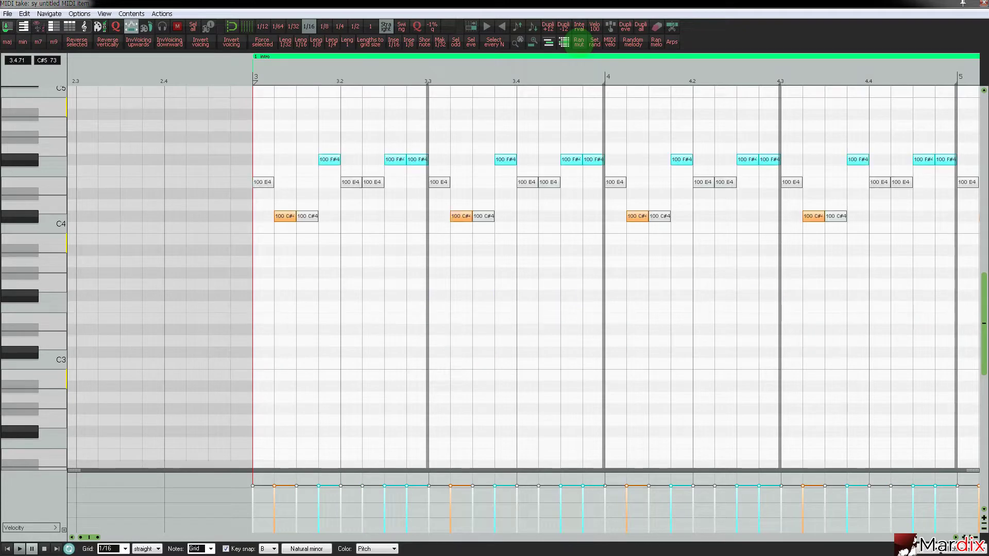
Randomize the muted notes of the melody once more, close the MIDI editor and hide the Media Explorer.
{"action": "left_click", "coordinate": [579, 42]}
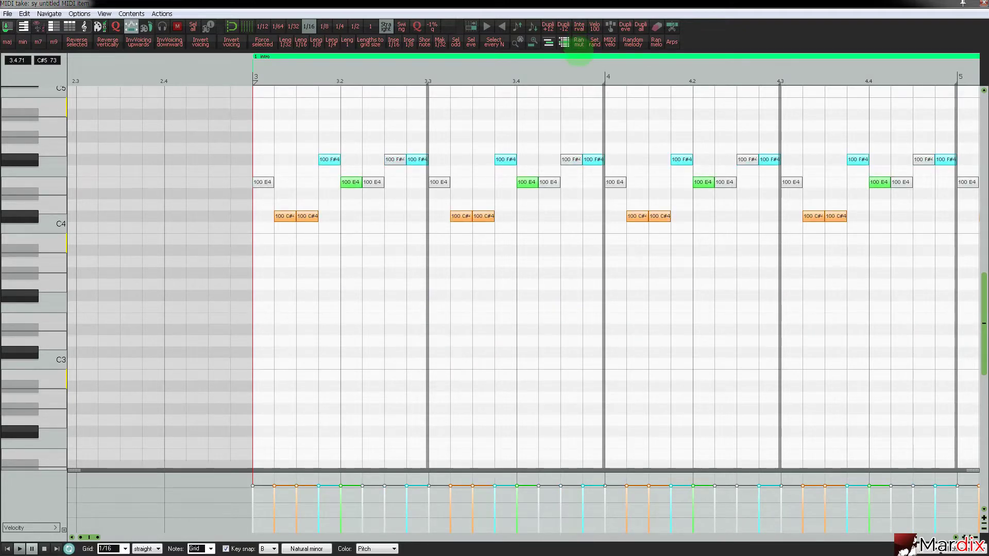
{"action": "key", "text": "Escape"}
{"action": "left_click", "coordinate": [412, 166]}
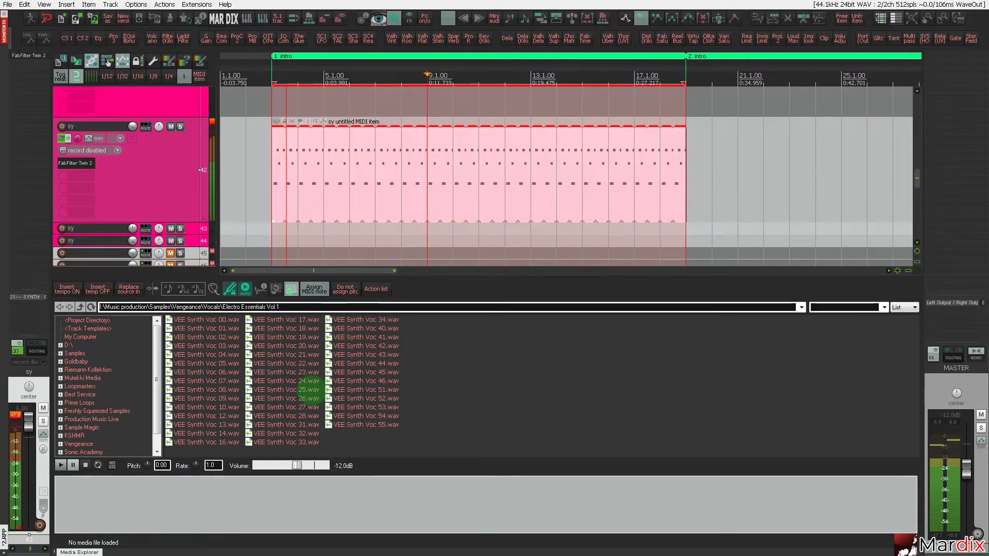
{"action": "key", "text": "ctrl+alt+x"}
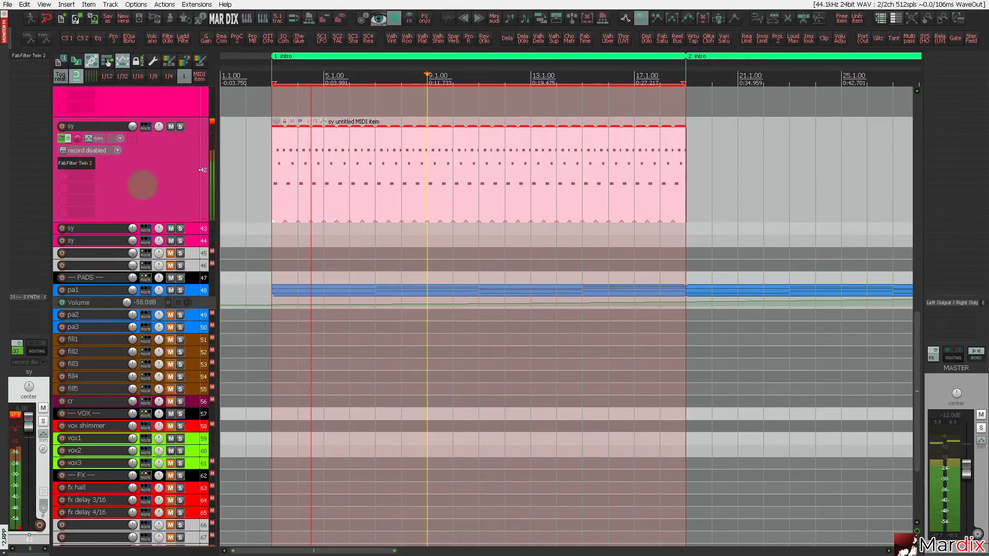
Open FabFilter Twin 2 on the sy track and step through its presets to Jam With My Noise 02 bM.
{"action": "double_click", "coordinate": [142, 185]}
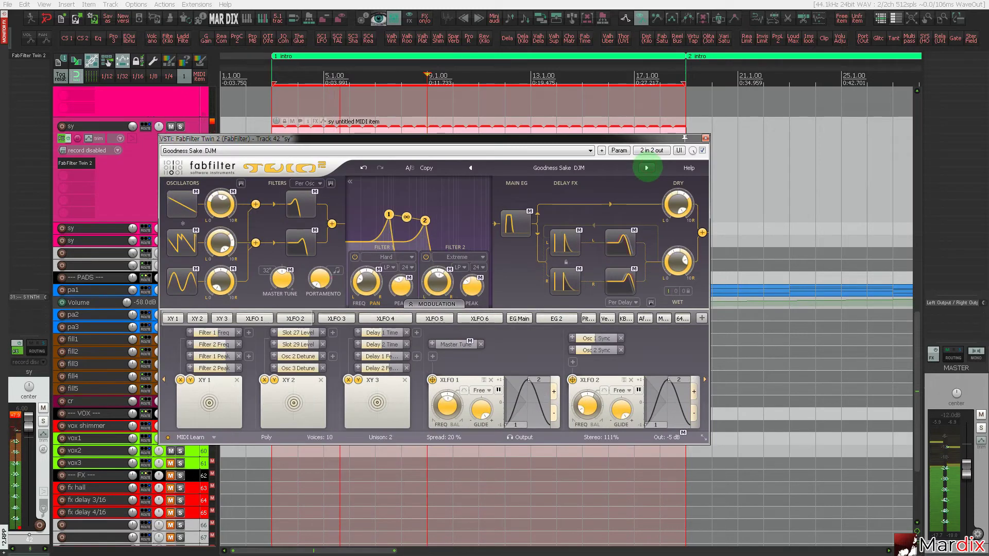
{"action": "left_click", "coordinate": [647, 168]}
{"action": "left_click", "coordinate": [646, 168]}
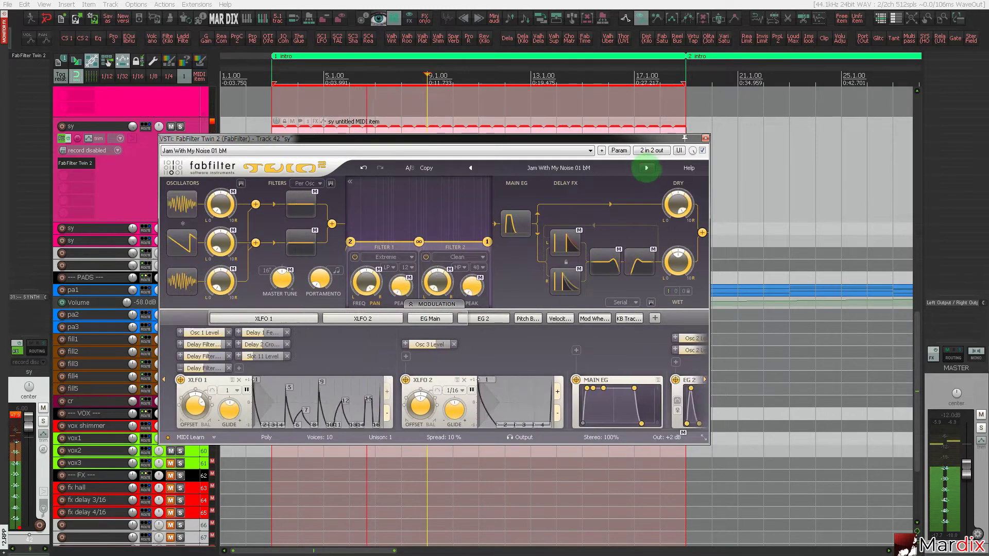
{"action": "left_click", "coordinate": [647, 168]}
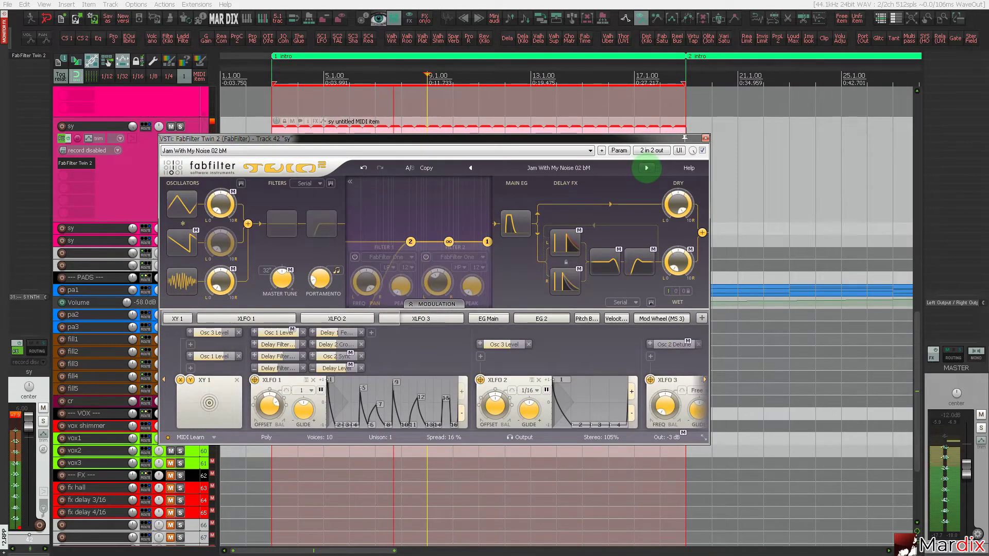
{"action": "left_click", "coordinate": [647, 168]}
{"action": "left_click", "coordinate": [470, 168]}
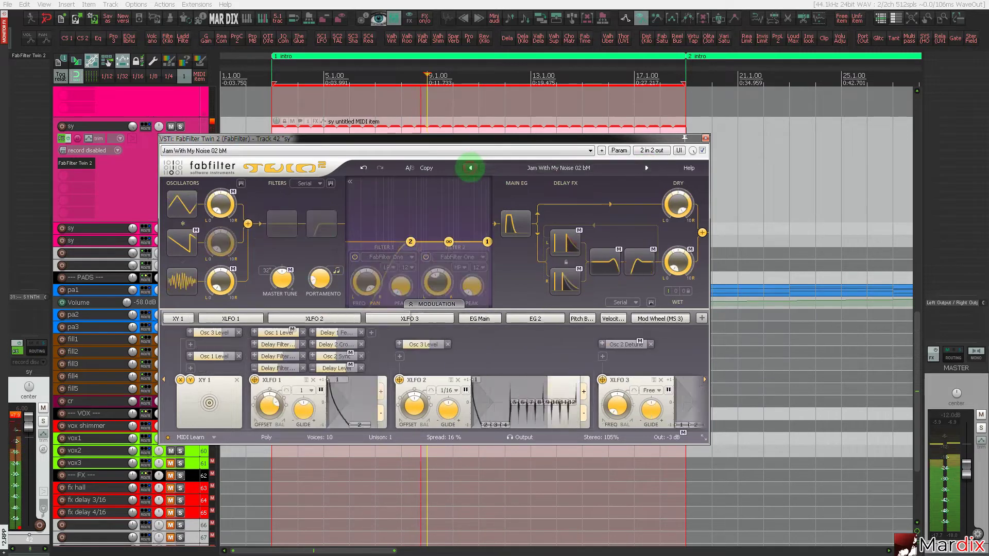
Move the plugin window below the MIDI item's upper part and step the preset to Layered Pluck DJM.
{"action": "left_click_drag", "start_coordinate": [582, 138], "coordinate": [529, 190]}
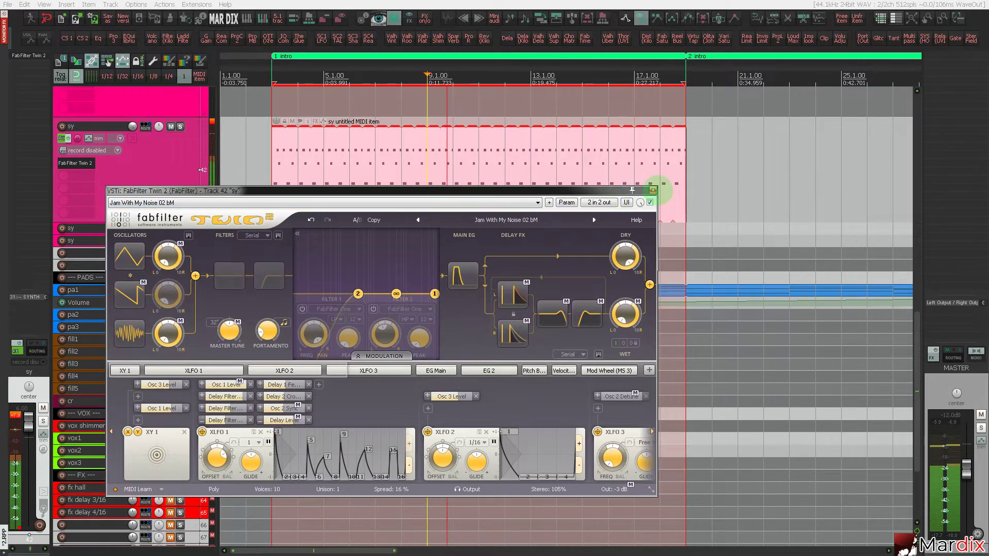
{"action": "left_click", "coordinate": [596, 221]}
{"action": "left_click", "coordinate": [596, 220]}
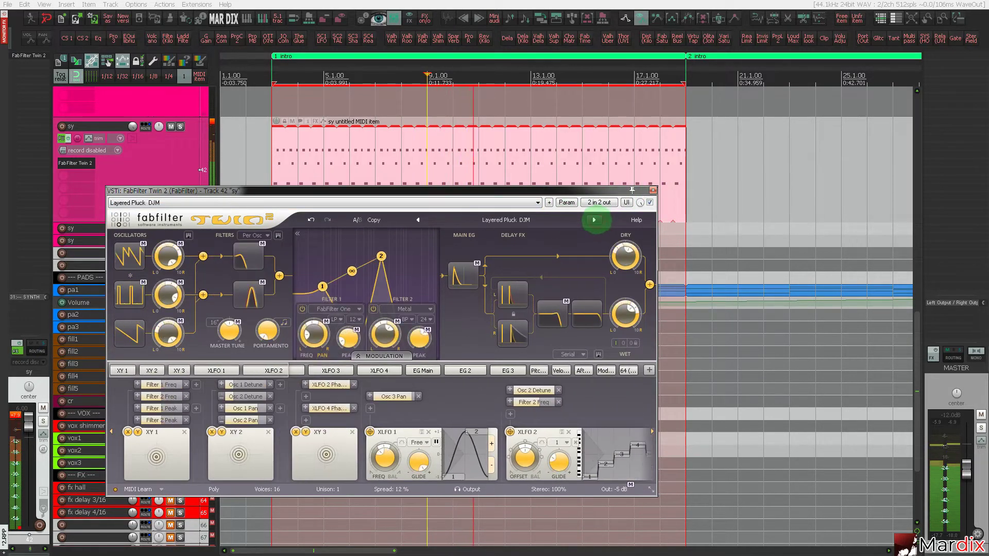
{"action": "left_click", "coordinate": [596, 221]}
{"action": "left_click", "coordinate": [418, 220]}
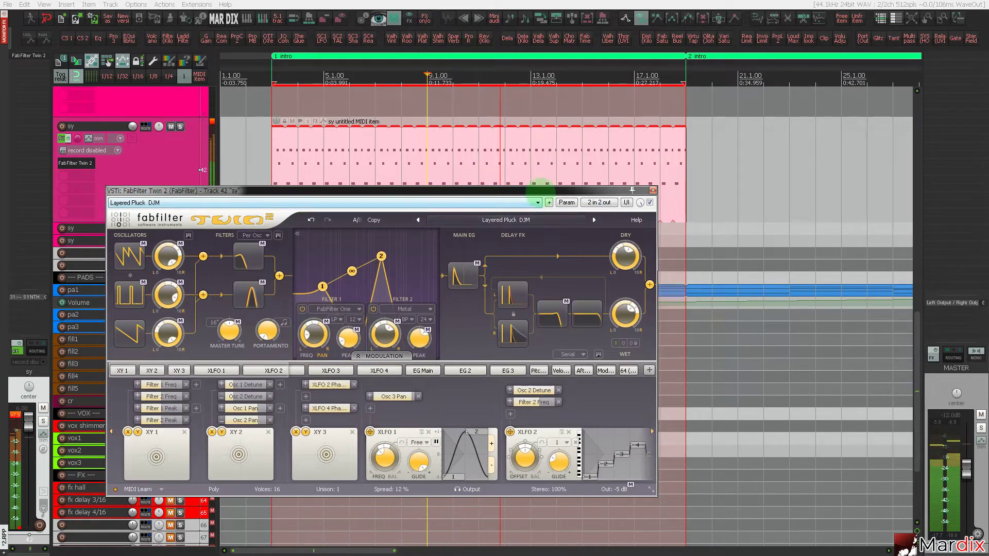
Move the sy MIDI item to the start of the 2 intro region, extend it to the 4 drop region, and play from 3 drop.
{"action": "scroll", "coordinate": [443, 148], "scroll_direction": "down", "scroll_amount": 4}
{"action": "left_click_drag", "start_coordinate": [370, 149], "coordinate": [517, 150]}
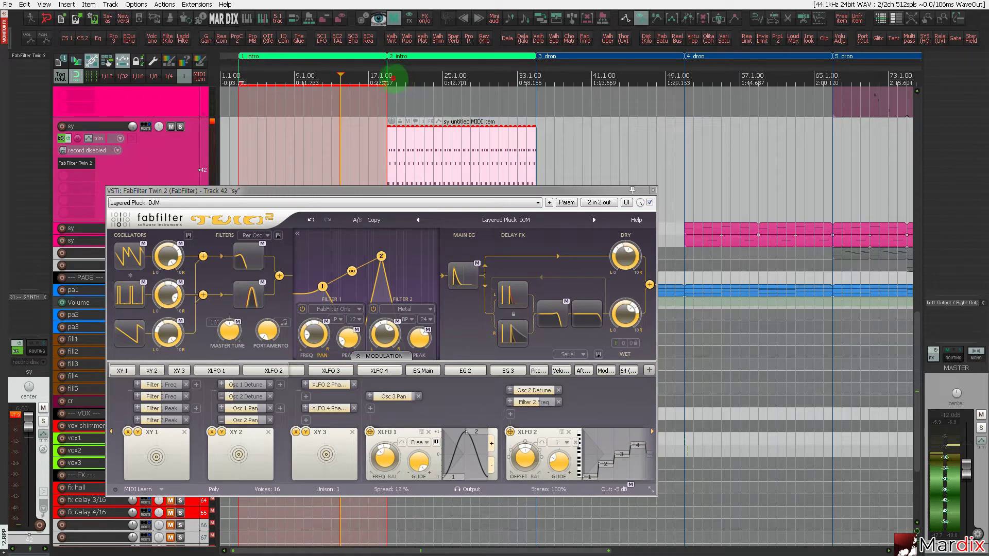
{"action": "left_click", "coordinate": [393, 77]}
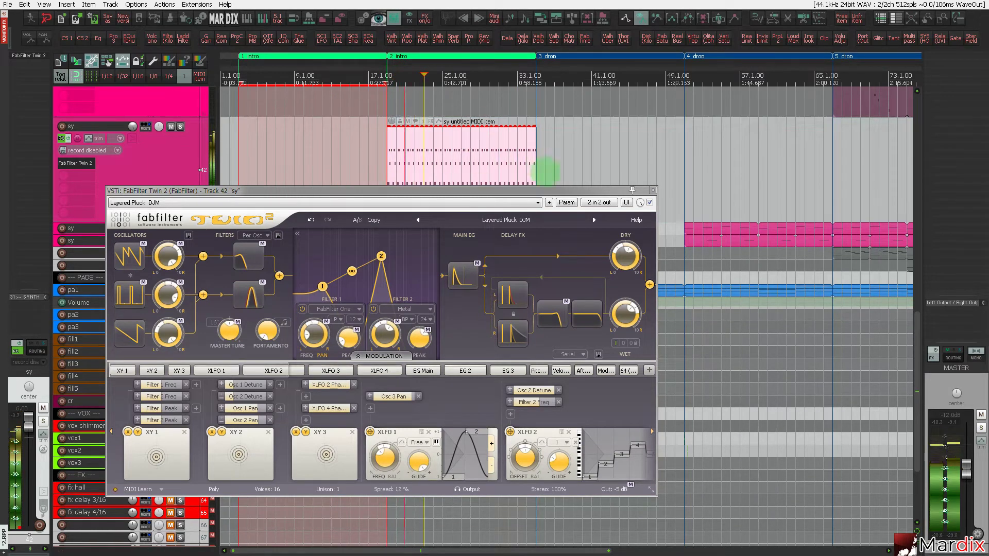
{"action": "left_click_drag", "start_coordinate": [536, 165], "coordinate": [684, 166]}
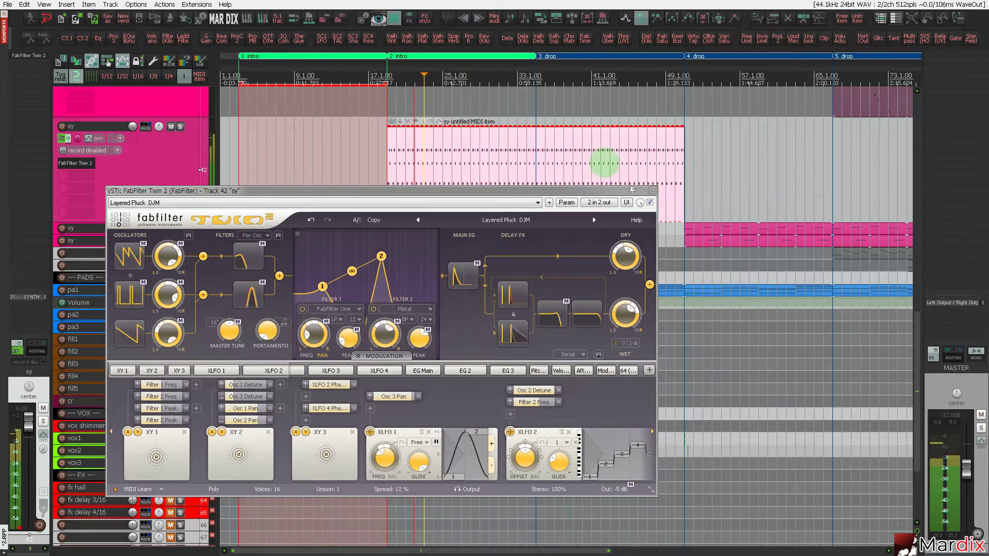
{"action": "scroll", "coordinate": [505, 87], "scroll_direction": "up", "scroll_amount": 3}
{"action": "left_click", "coordinate": [504, 87]}
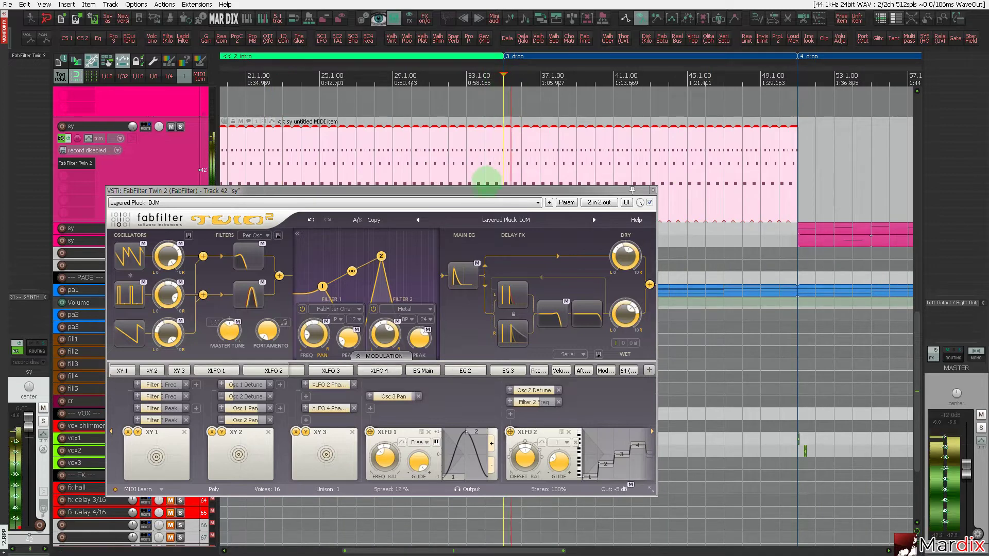
Step the FabFilter Twin 2 preset to Modulations DJM and move the plugin window clear of the MIDI item's notes.
{"action": "left_click", "coordinate": [594, 220]}
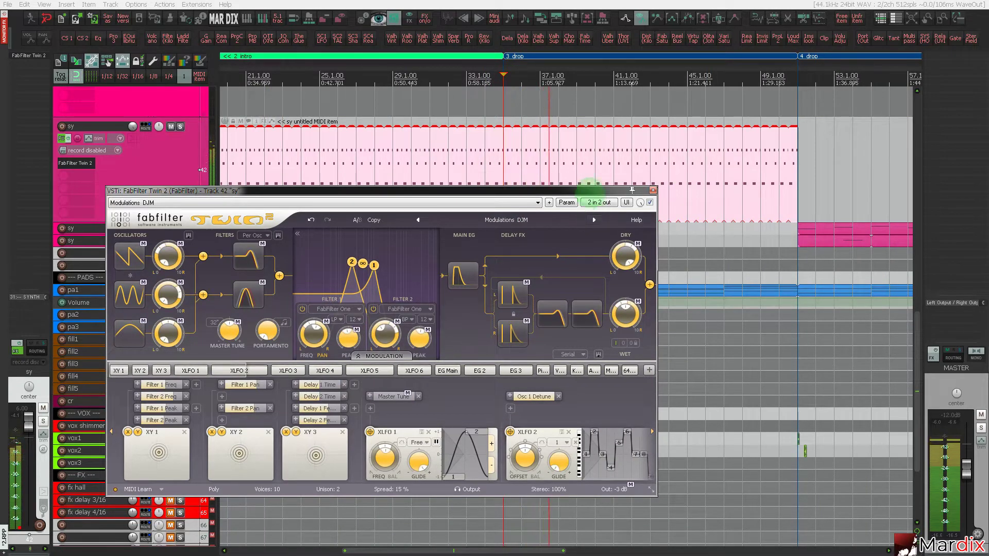
{"action": "left_click_drag", "start_coordinate": [589, 189], "coordinate": [644, 213]}
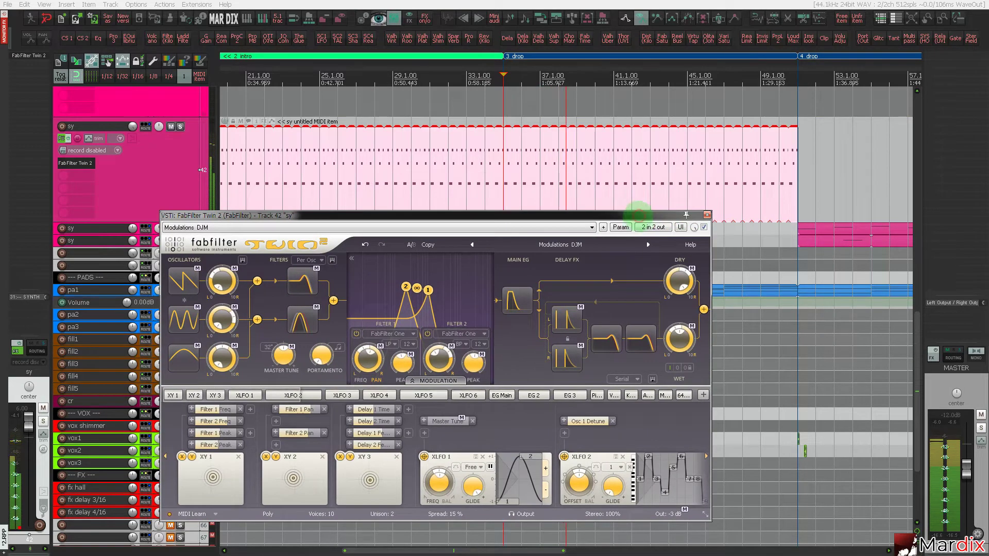
Play from the start of the 2 intro region and step through the arpeggio presets to Occupied 1 DJM.
{"action": "scroll", "coordinate": [434, 136], "scroll_direction": "down", "scroll_amount": 2}
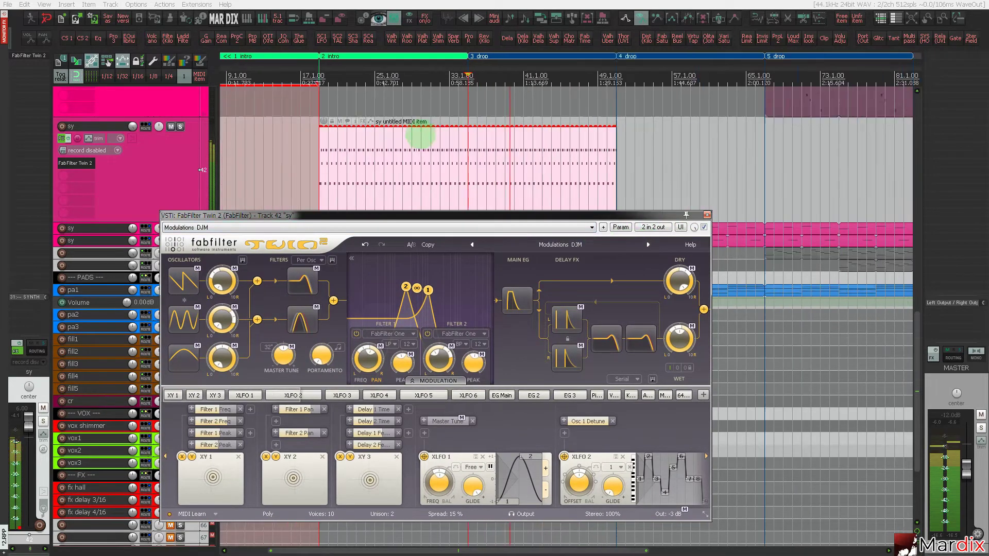
{"action": "scroll", "coordinate": [329, 133], "scroll_direction": "up", "scroll_amount": 2}
{"action": "scroll", "coordinate": [327, 132], "scroll_direction": "up", "scroll_amount": 2}
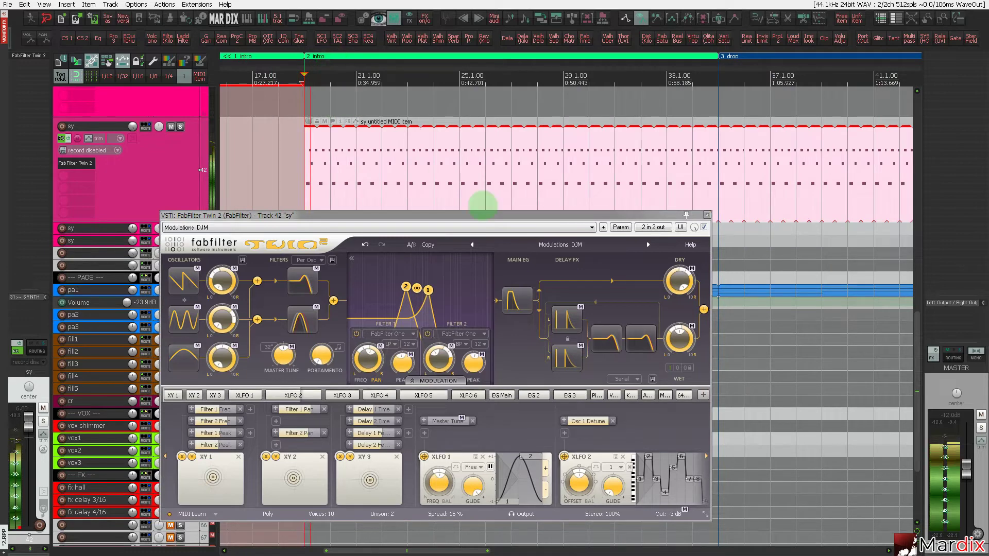
{"action": "left_click", "coordinate": [649, 245]}
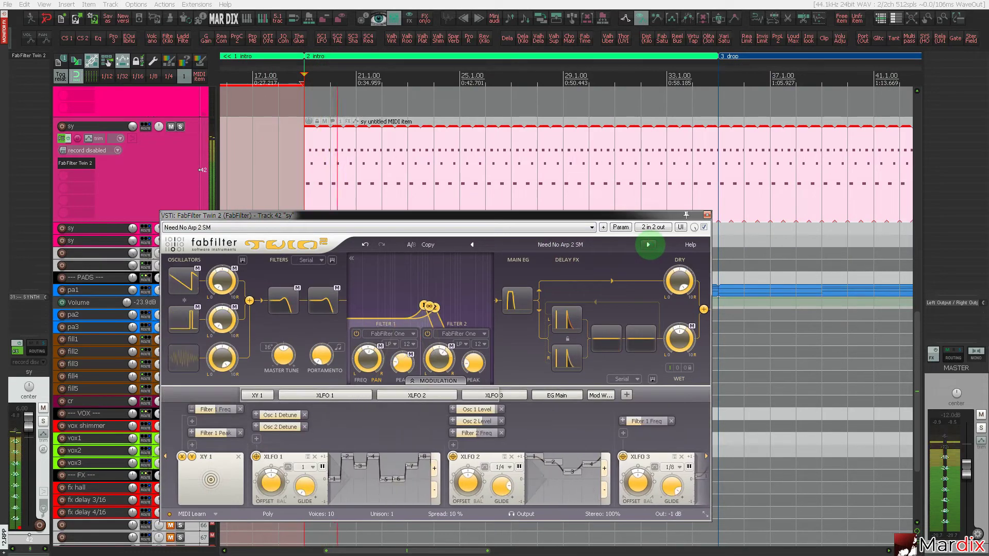
{"action": "left_click", "coordinate": [648, 244]}
{"action": "left_click", "coordinate": [648, 245]}
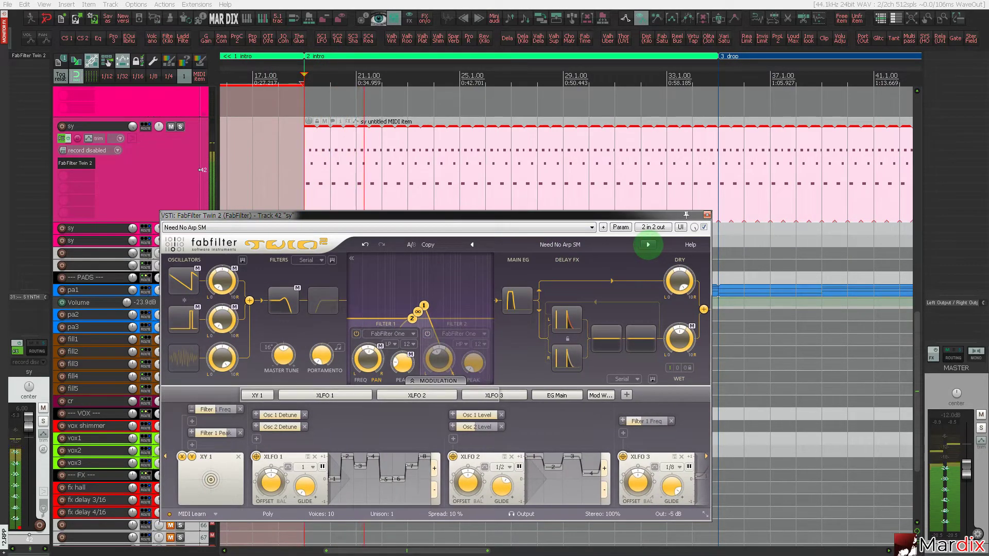
{"action": "left_click", "coordinate": [648, 245]}
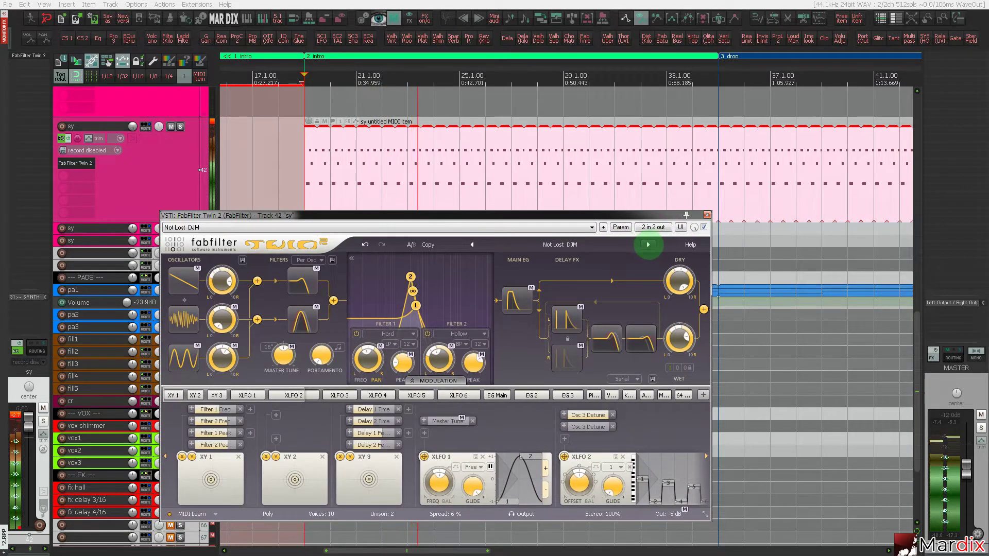
{"action": "left_click", "coordinate": [598, 244]}
{"action": "mouse_move", "coordinate": [573, 280]}
{"action": "mouse_move", "coordinate": [596, 292]}
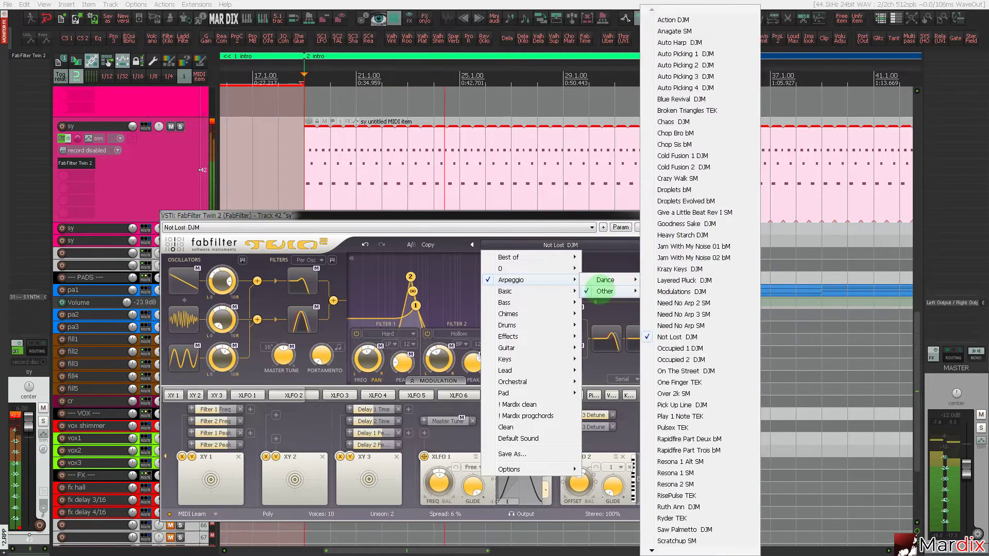
{"action": "left_click", "coordinate": [645, 244]}
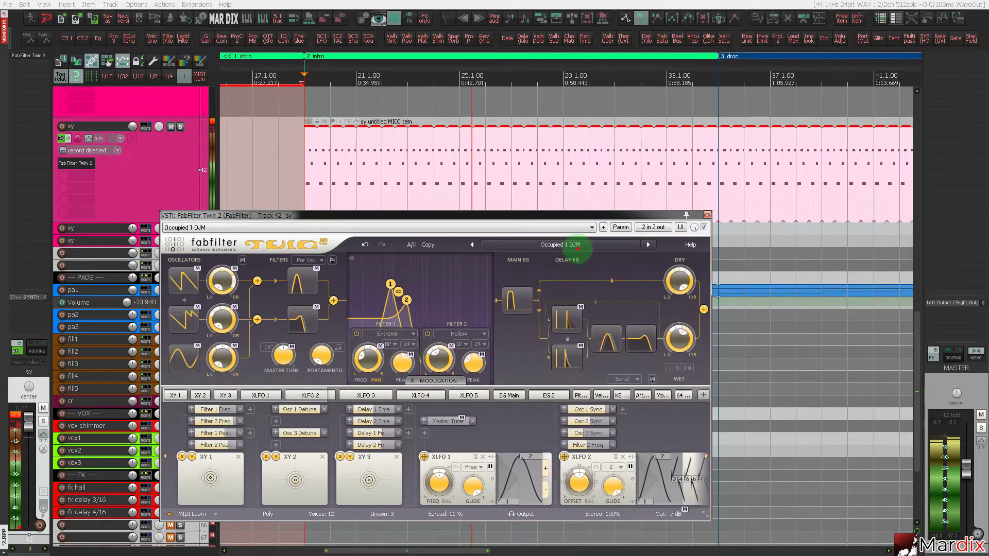
Load the Hollow BM preset from the Modern group of the Keys category.
{"action": "left_click", "coordinate": [585, 245]}
{"action": "mouse_move", "coordinate": [536, 267]}
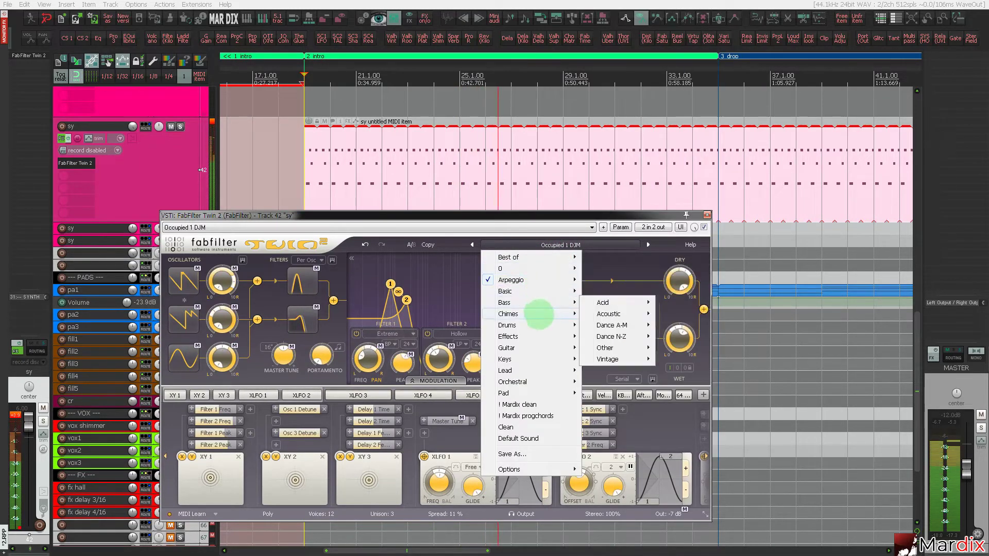
{"action": "mouse_move", "coordinate": [540, 325]}
{"action": "mouse_move", "coordinate": [556, 359]}
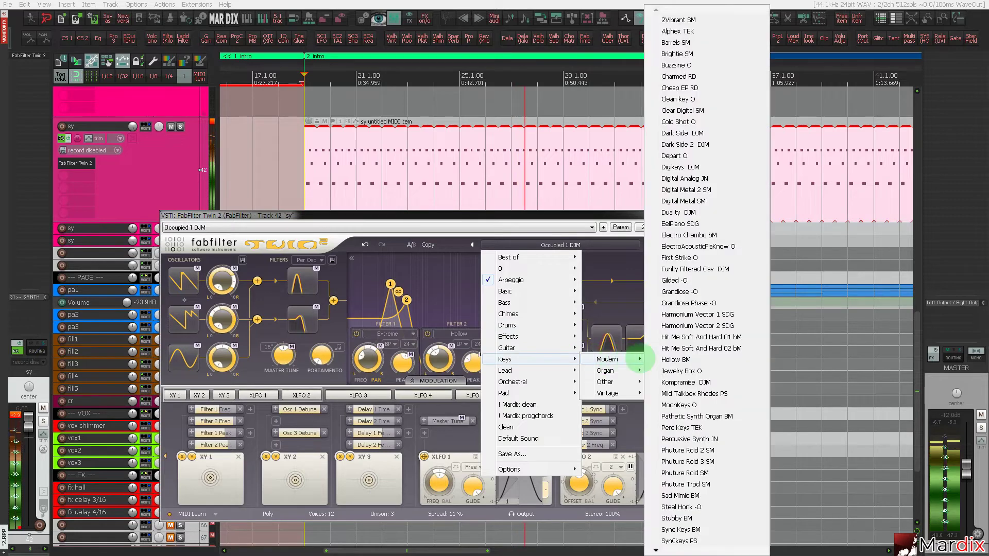
{"action": "mouse_move", "coordinate": [637, 359]}
{"action": "left_click", "coordinate": [668, 360]}
Load the Moogy Sine Singers-MR preset and play it from the start of the 3 drop region.
{"action": "left_click", "coordinate": [559, 245]}
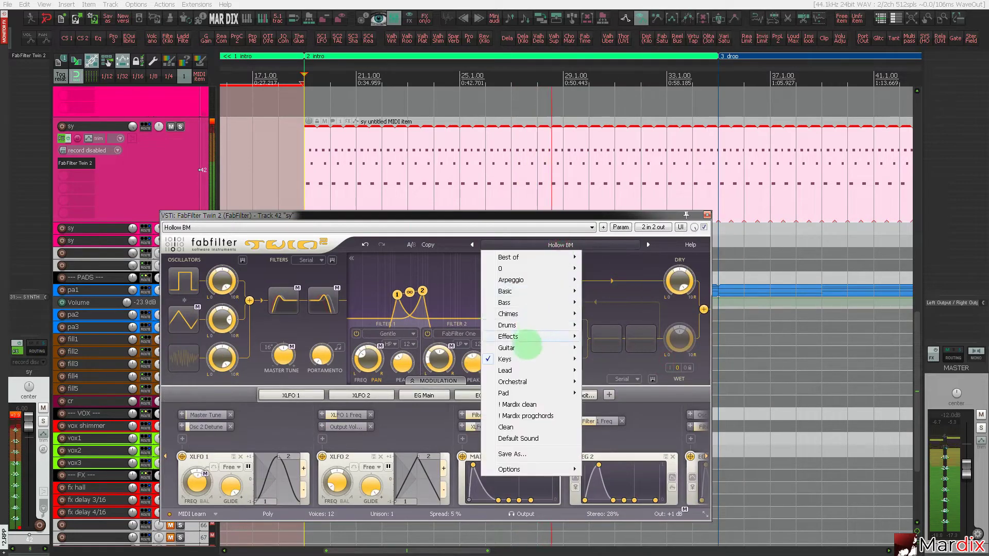
{"action": "mouse_move", "coordinate": [536, 359]}
{"action": "mouse_move", "coordinate": [598, 371]}
{"action": "left_click", "coordinate": [698, 391]}
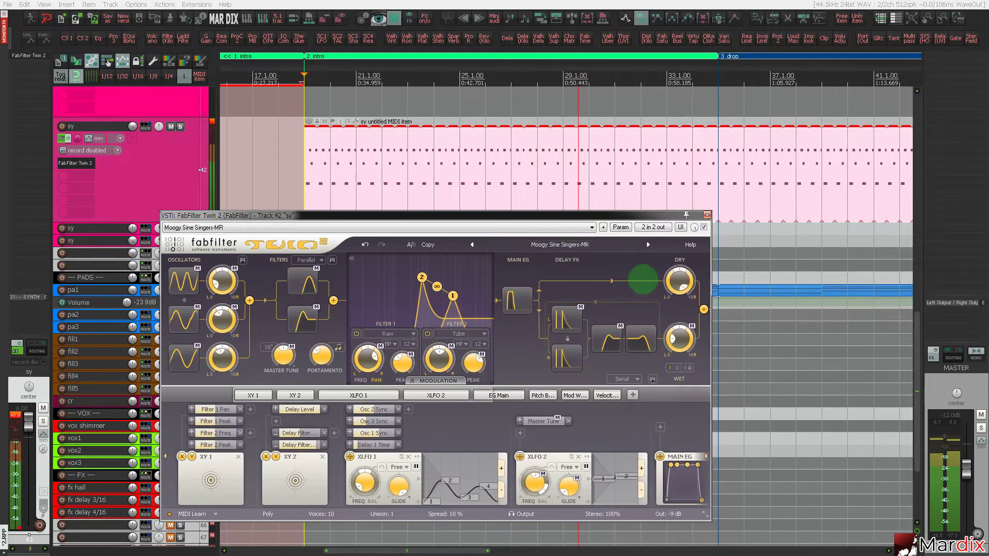
{"action": "left_click", "coordinate": [652, 181]}
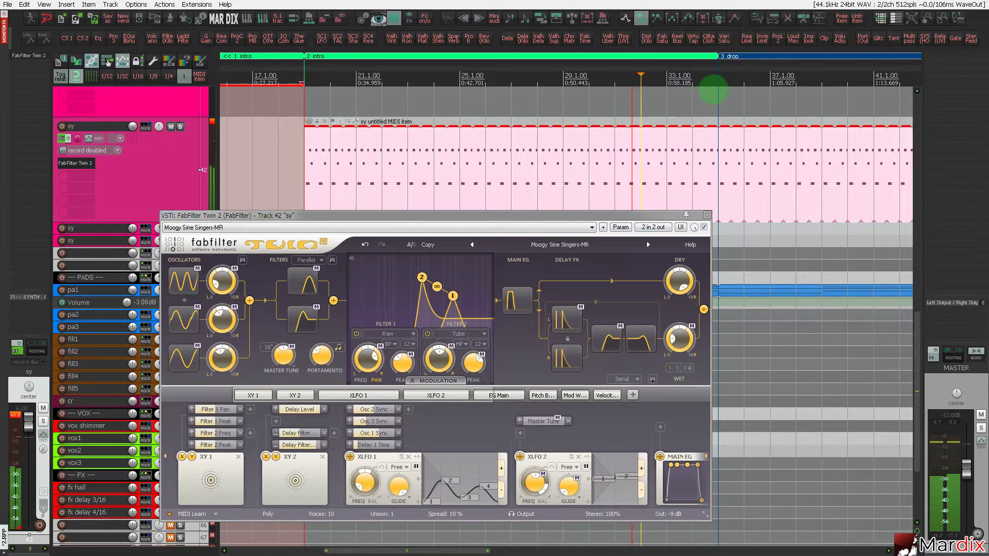
{"action": "left_click", "coordinate": [711, 81]}
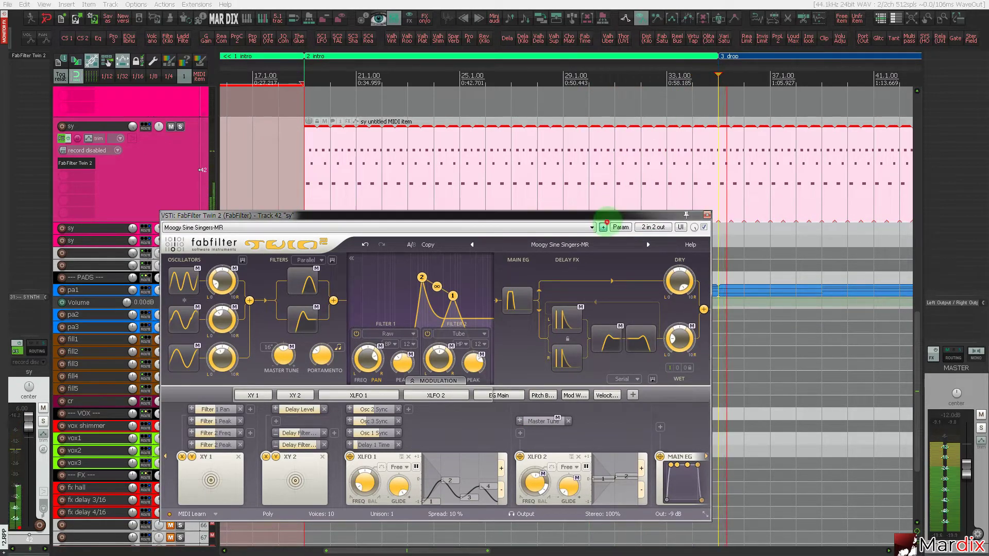
Reset the volume of the sy track with FabFilter Twin 2 to 0 dB and solo it briefly.
{"action": "left_click", "coordinate": [603, 227]}
{"action": "left_click", "coordinate": [171, 172]}
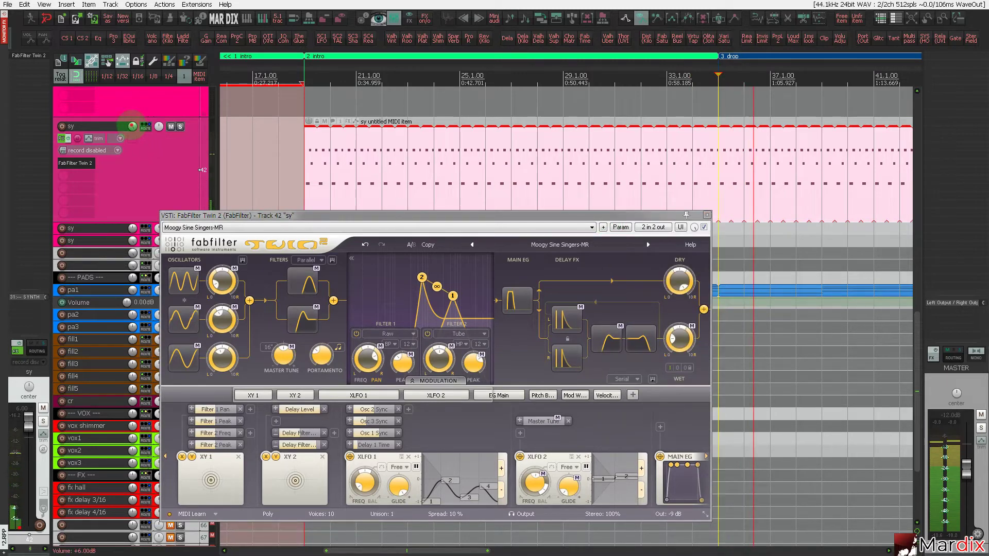
{"action": "double_click", "coordinate": [132, 126]}
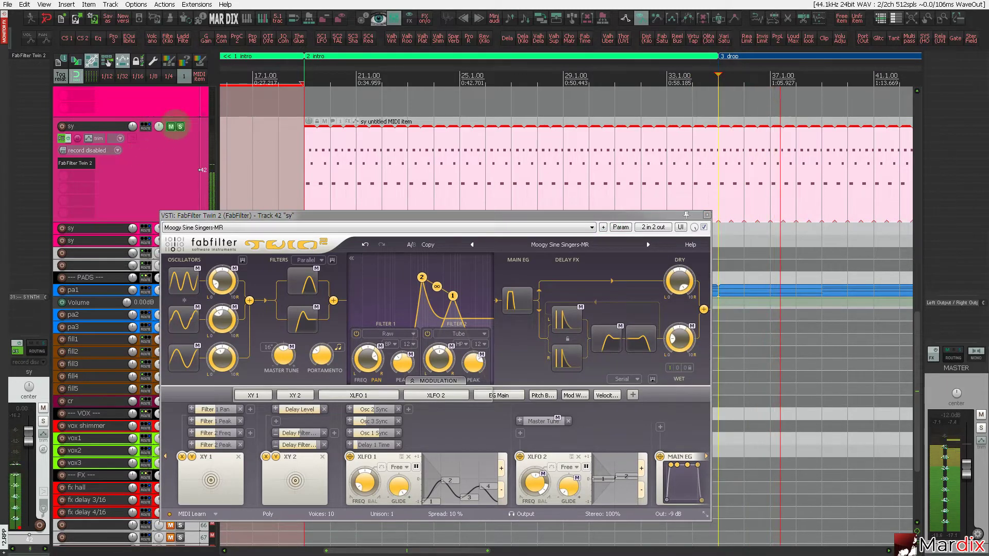
{"action": "left_click", "coordinate": [180, 126]}
{"action": "left_click", "coordinate": [179, 126]}
Place the edit cursor inside the 2 intro region and step the preset forward to One Four BD.
{"action": "left_click", "coordinate": [416, 173]}
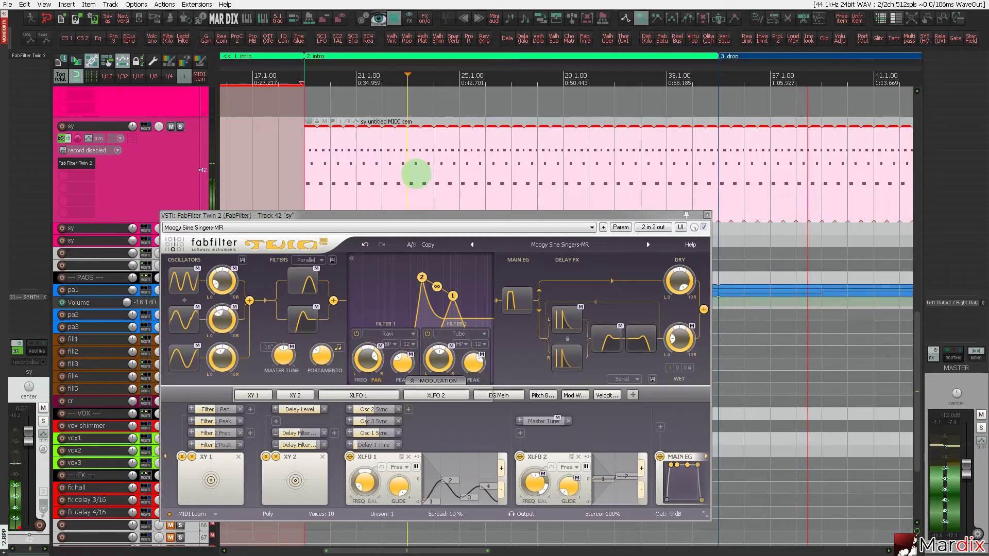
{"action": "left_click", "coordinate": [648, 244]}
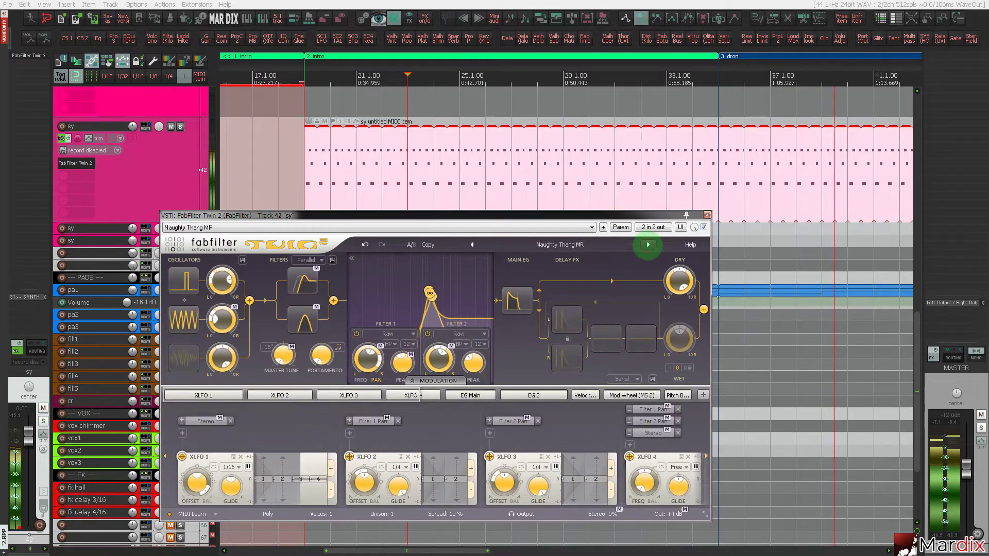
{"action": "left_click", "coordinate": [648, 245]}
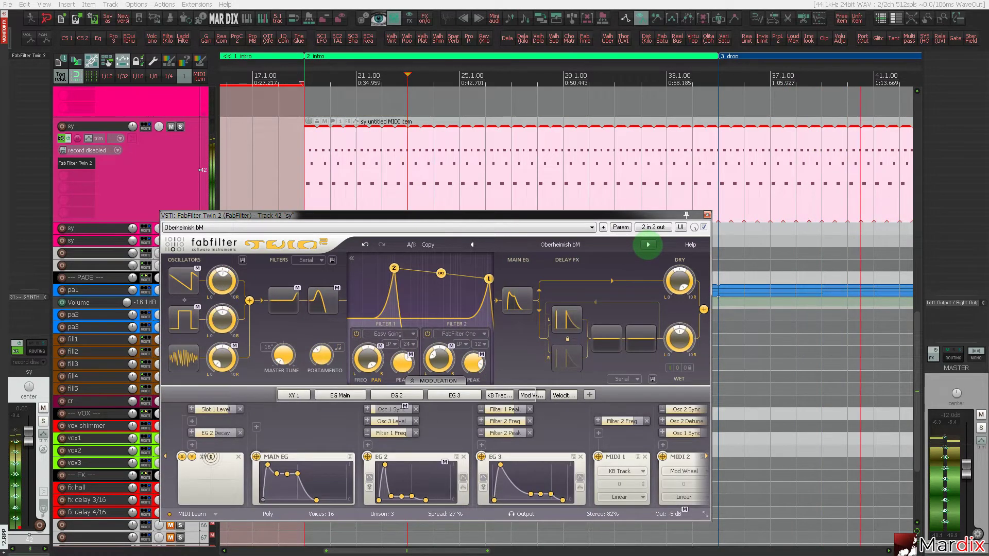
{"action": "left_click", "coordinate": [648, 244]}
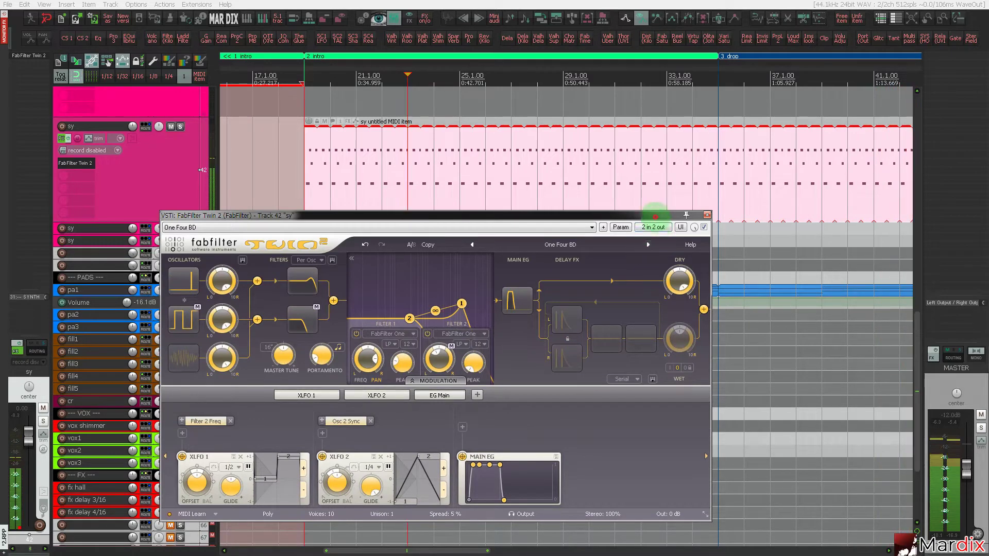
{"action": "left_click_drag", "start_coordinate": [655, 216], "coordinate": [658, 214]}
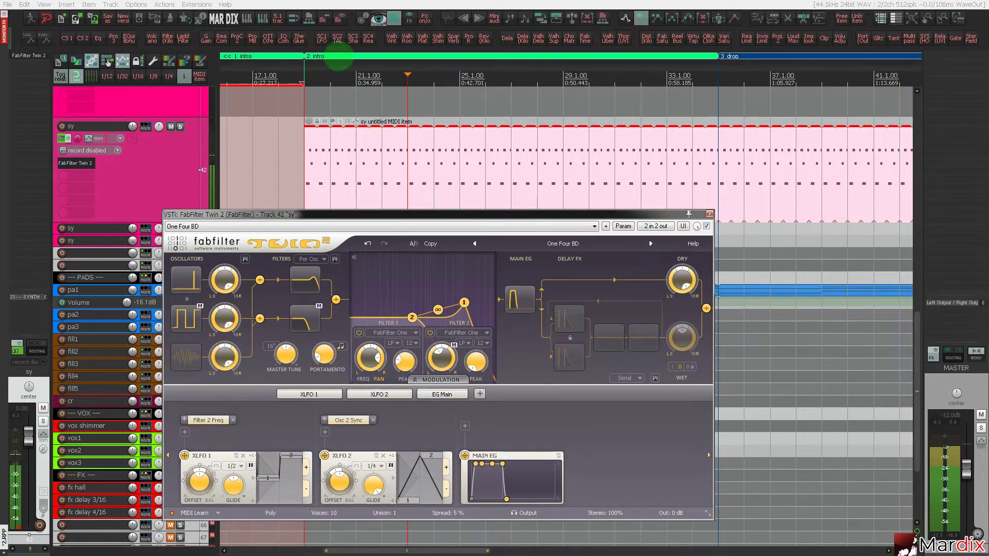
Audition the 2 intro region, close the plugin window, and play the transition from just before 3 drop.
{"action": "left_click", "coordinate": [337, 55]}
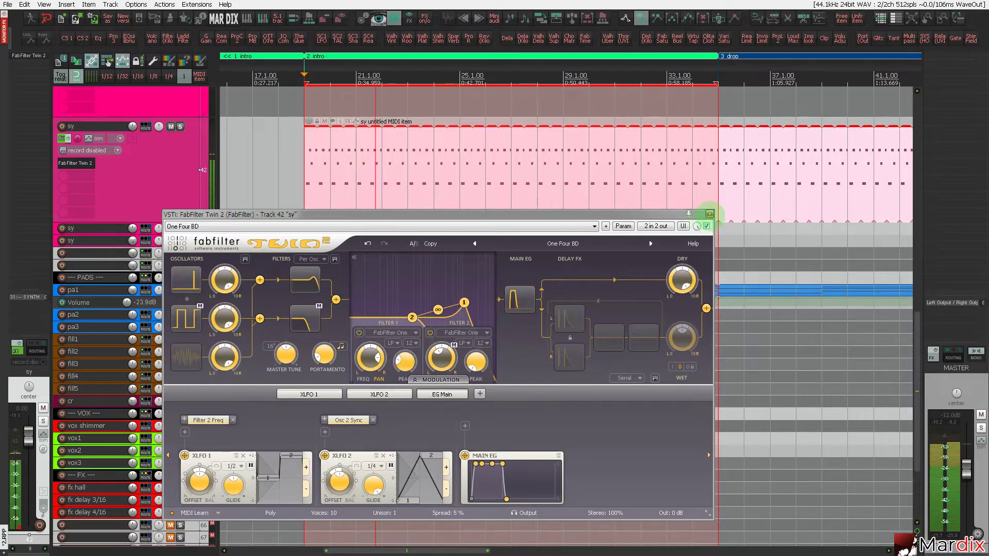
{"action": "left_click", "coordinate": [709, 214]}
{"action": "key", "text": "Escape"}
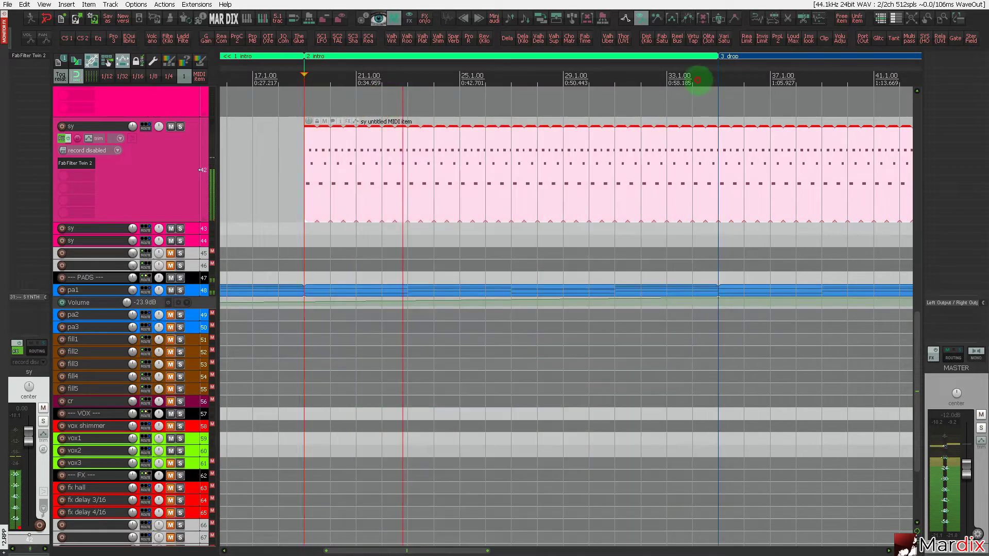
{"action": "left_click", "coordinate": [698, 75]}
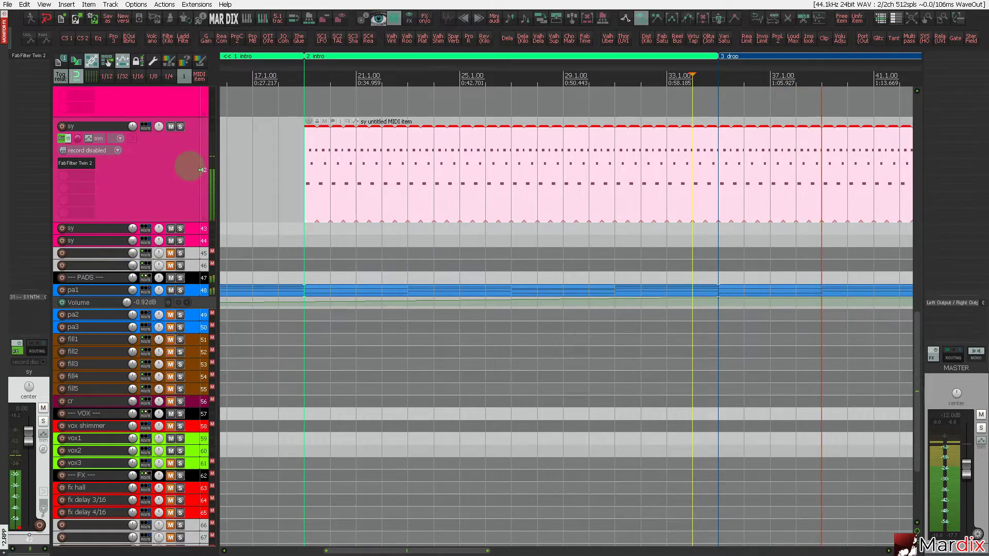
Add ValhallaSupermassive after FabFilter Twin 2 on the sy track and move the FX window off the track controls.
{"action": "scroll", "coordinate": [190, 166], "scroll_direction": "up", "scroll_amount": 2}
{"action": "scroll", "coordinate": [190, 166], "scroll_direction": "up", "scroll_amount": 4}
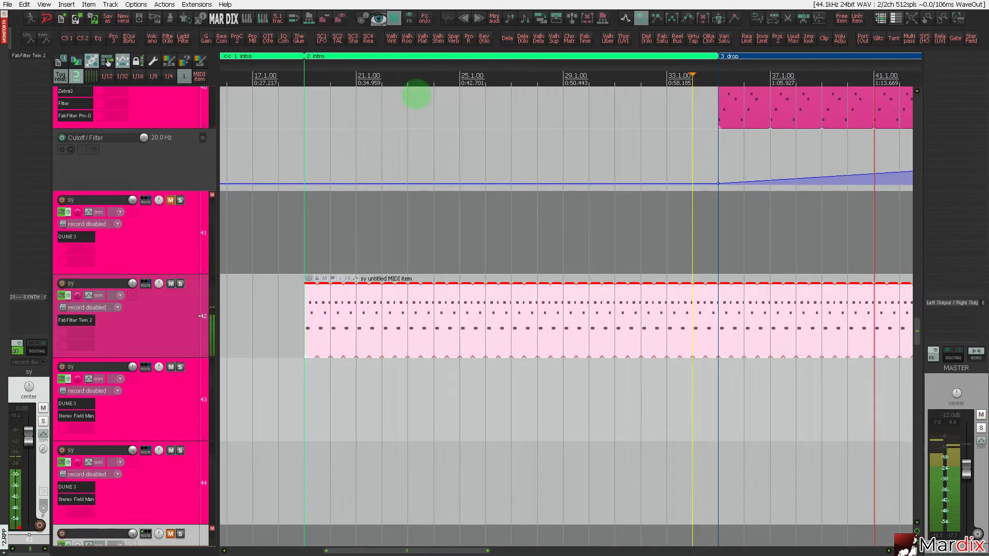
{"action": "left_click", "coordinate": [554, 38]}
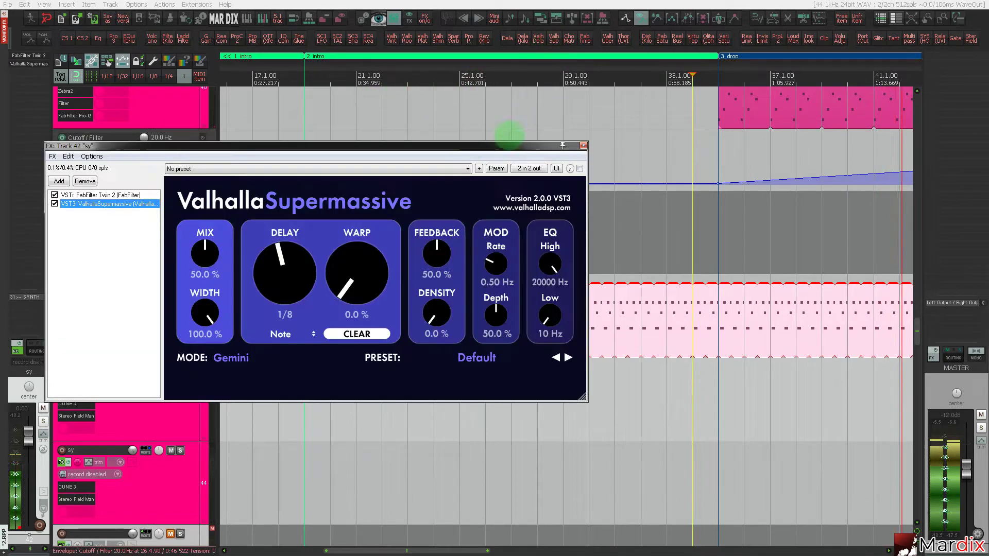
{"action": "left_click_drag", "start_coordinate": [437, 153], "coordinate": [545, 171]}
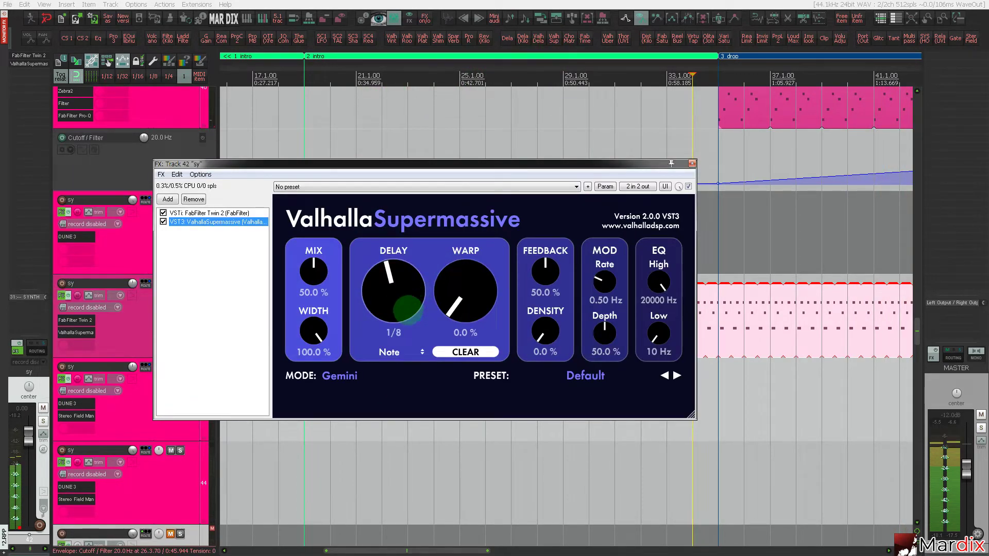
Set ValhallaSupermassive to a dotted 1/8 delay, 40% mix and 5.2% warp in Andromeda mode.
{"action": "left_click", "coordinate": [399, 346]}
{"action": "left_click", "coordinate": [392, 384]}
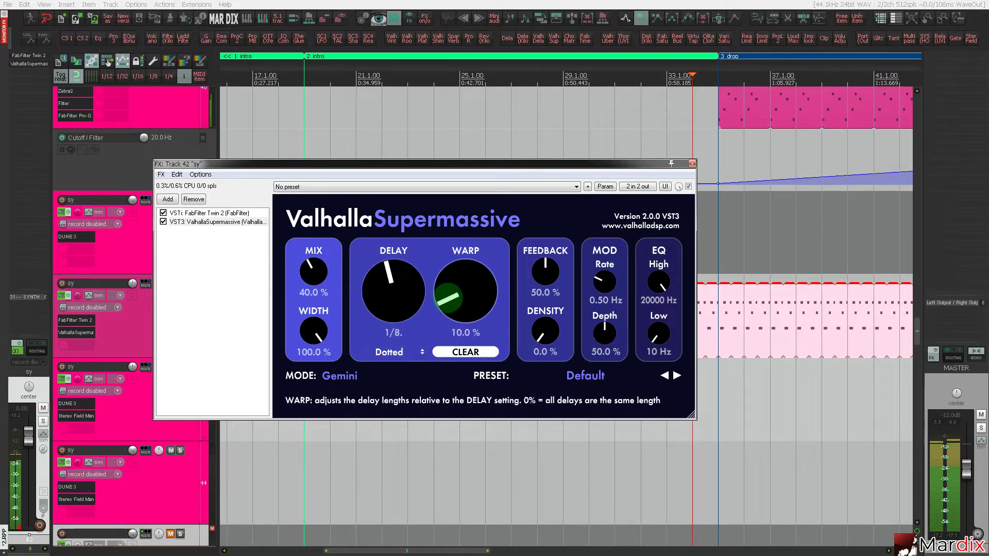
{"action": "left_click_drag", "start_coordinate": [449, 297], "coordinate": [414, 335]}
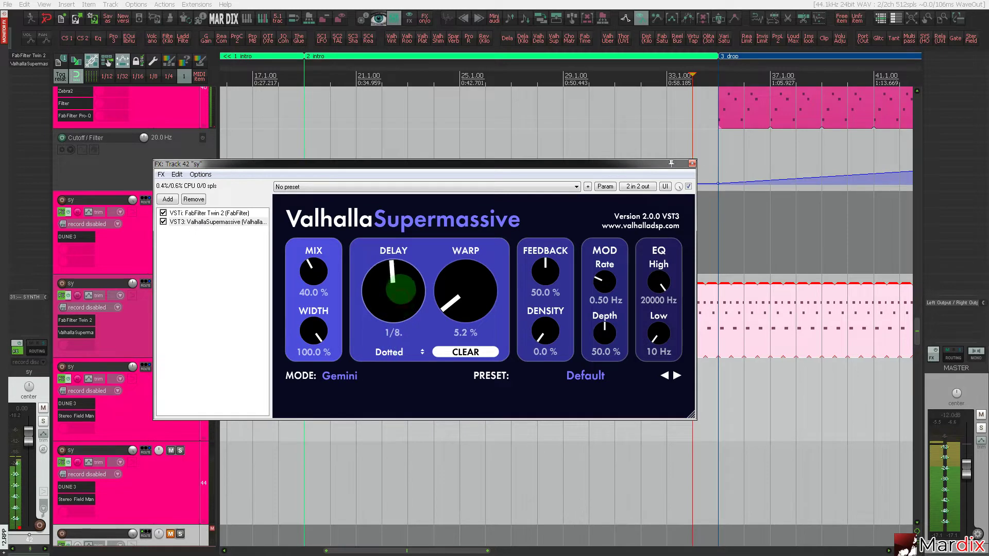
{"action": "left_click", "coordinate": [340, 376]}
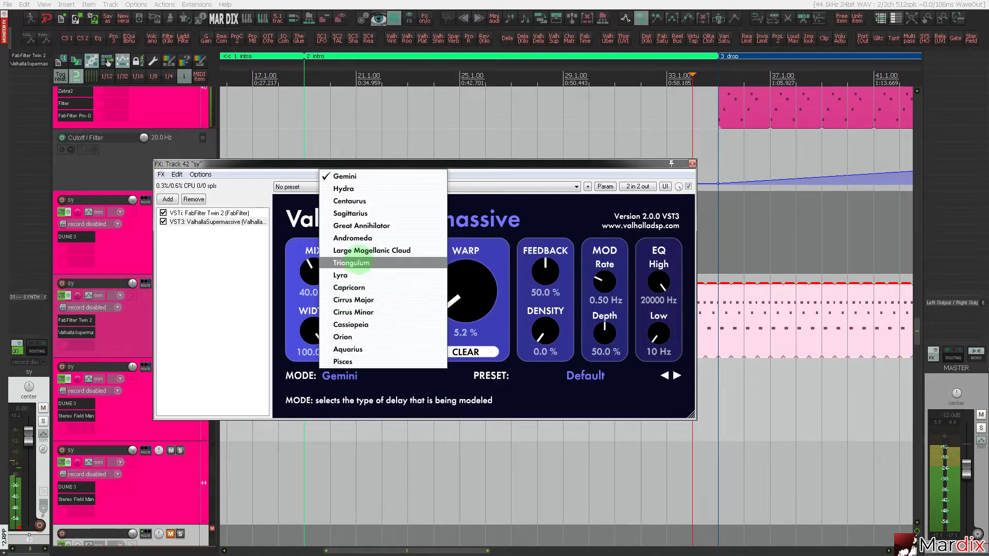
{"action": "left_click", "coordinate": [353, 238]}
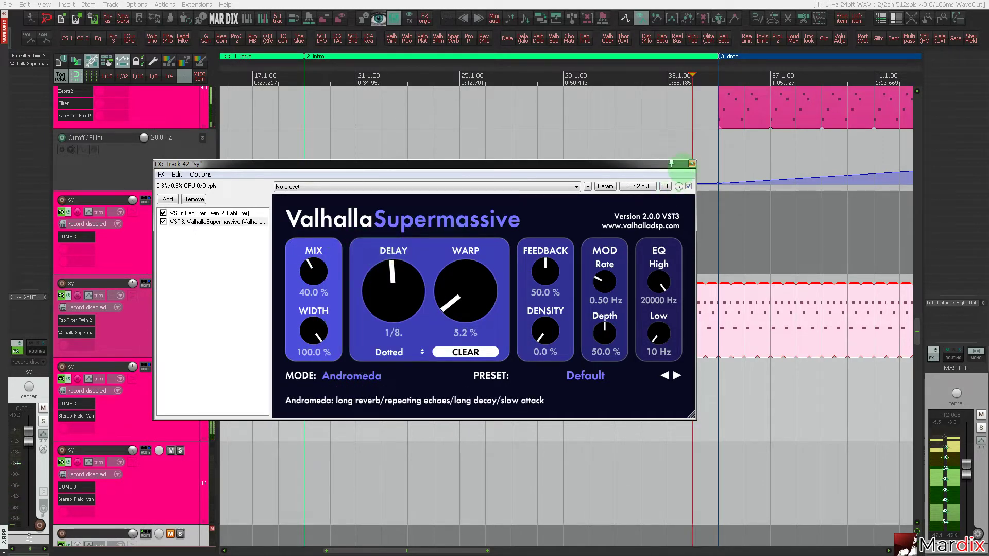
Close the FX window, raise the sy track's volume to 6 dB and solo the track.
{"action": "left_click", "coordinate": [692, 163]}
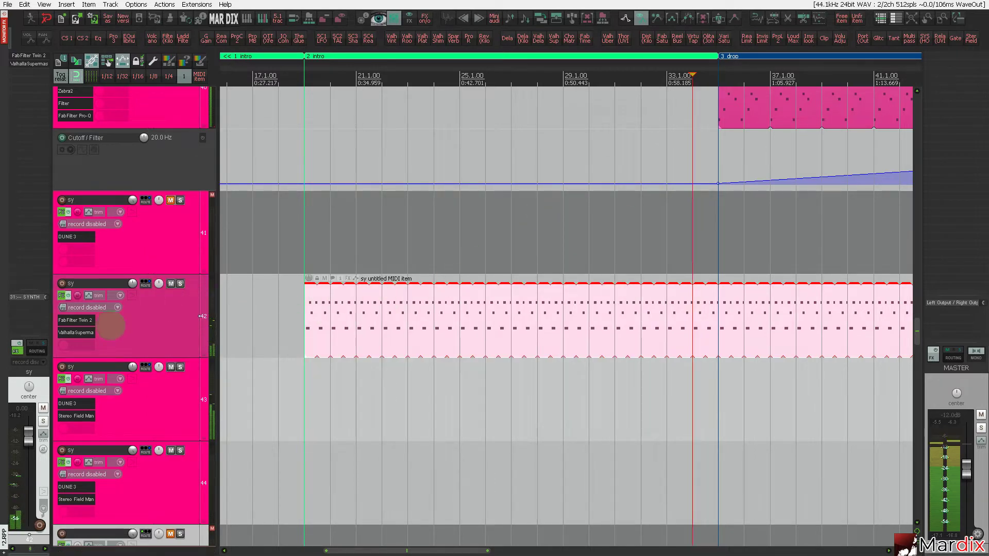
{"action": "left_click_drag", "start_coordinate": [28, 436], "coordinate": [20, 420]}
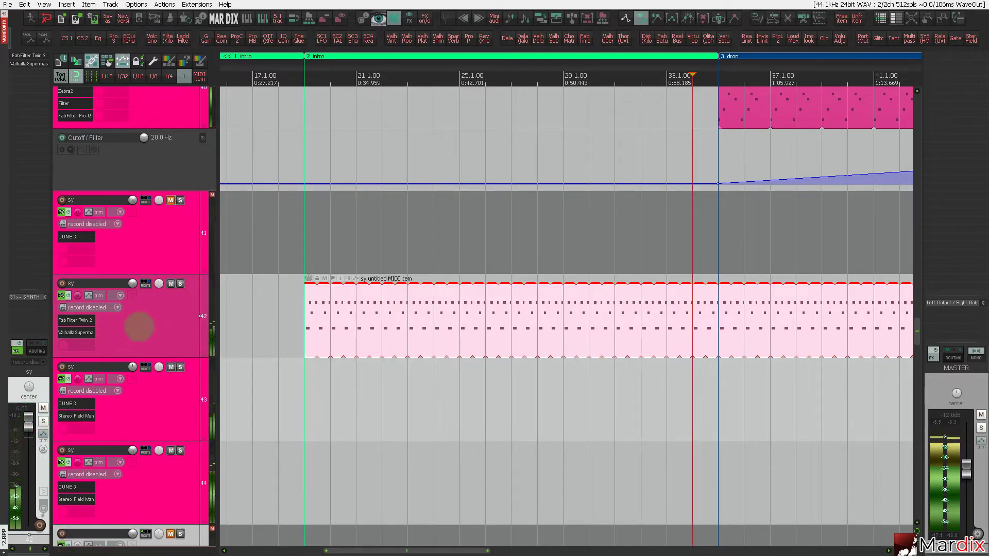
{"action": "left_click", "coordinate": [180, 283]}
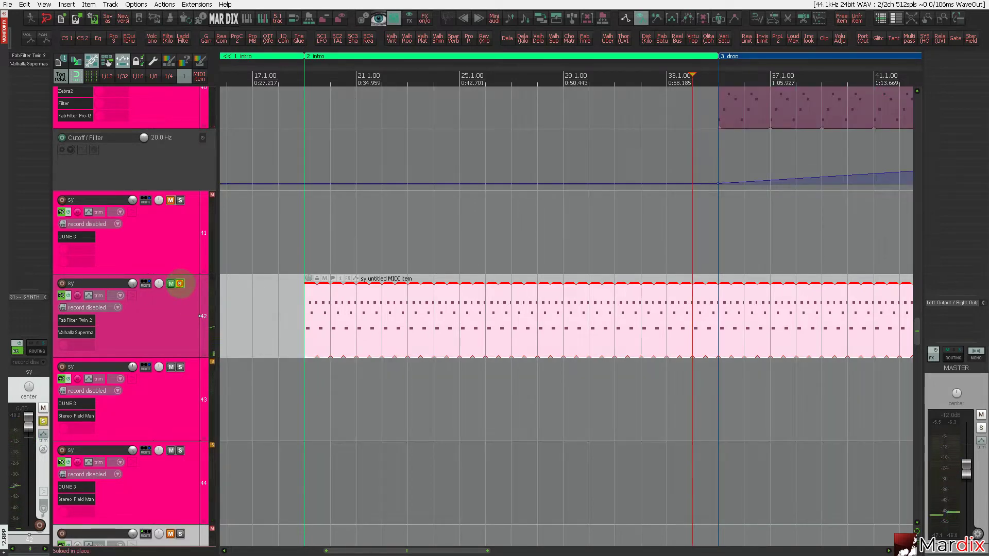
Unsolo the sy track, play from the start of 2 intro and switch its FabFilter Twin 2 preset to Reso Sweep Keys 01 bM.
{"action": "left_click", "coordinate": [180, 283]}
{"action": "left_click", "coordinate": [327, 229]}
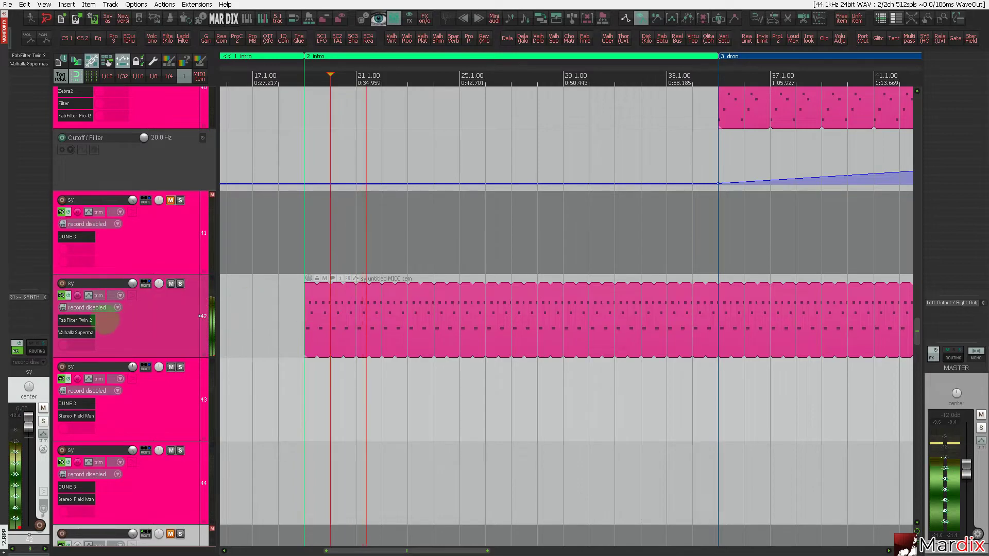
{"action": "left_click", "coordinate": [78, 320]}
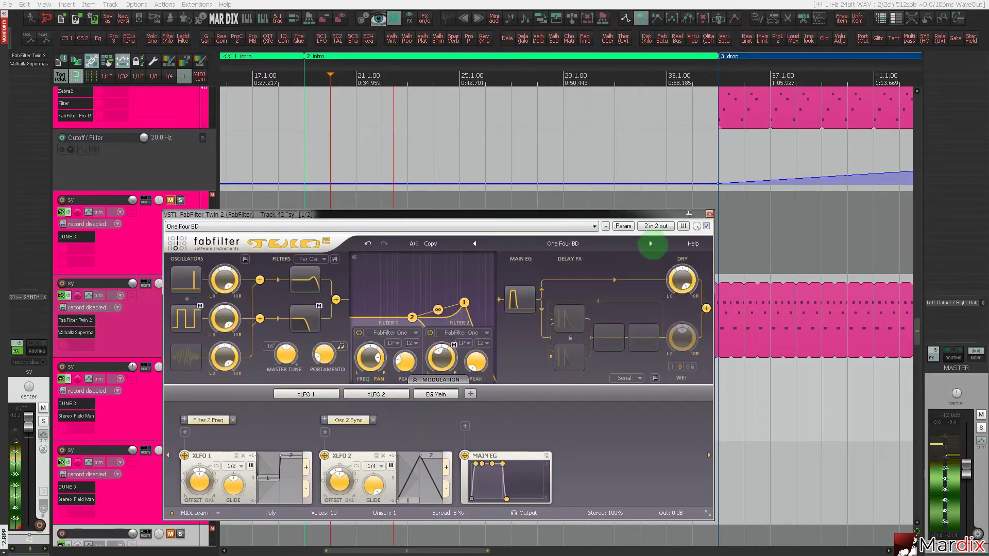
{"action": "left_click", "coordinate": [650, 243]}
{"action": "left_click", "coordinate": [651, 243]}
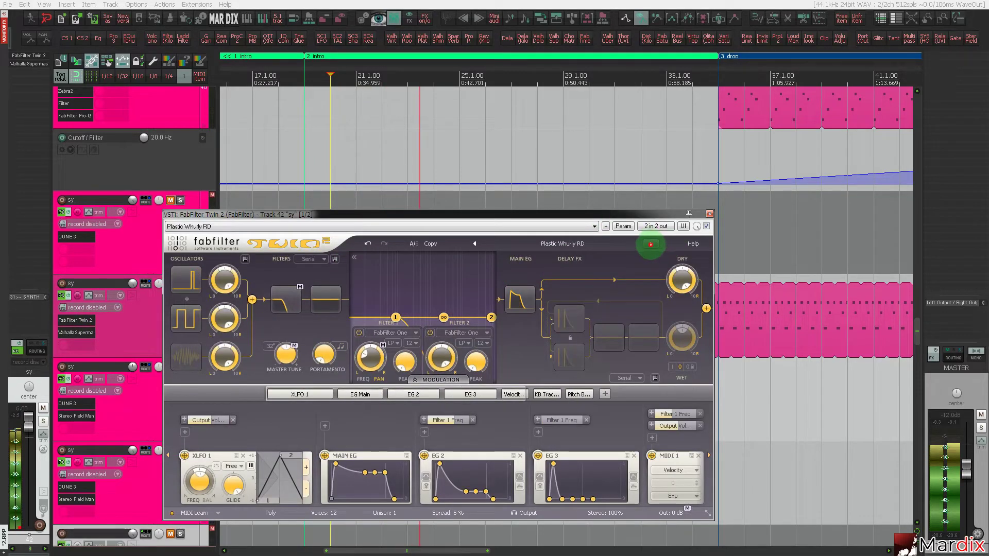
{"action": "left_click", "coordinate": [651, 244]}
Open the sy track's arpeggio MIDI item and randomize its melody several times to get a new repeating pattern.
{"action": "left_click", "coordinate": [744, 303]}
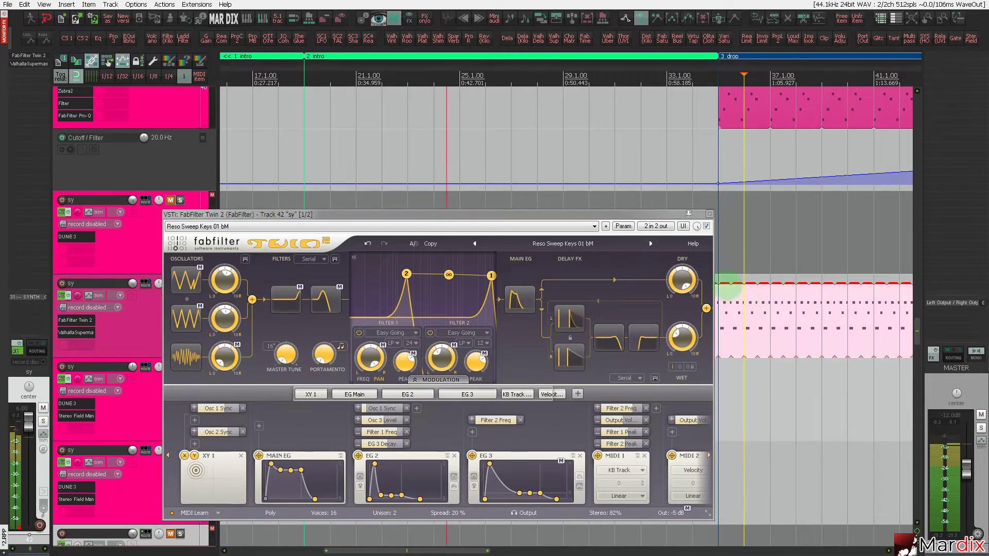
{"action": "left_click", "coordinate": [720, 150]}
{"action": "double_click", "coordinate": [754, 299]}
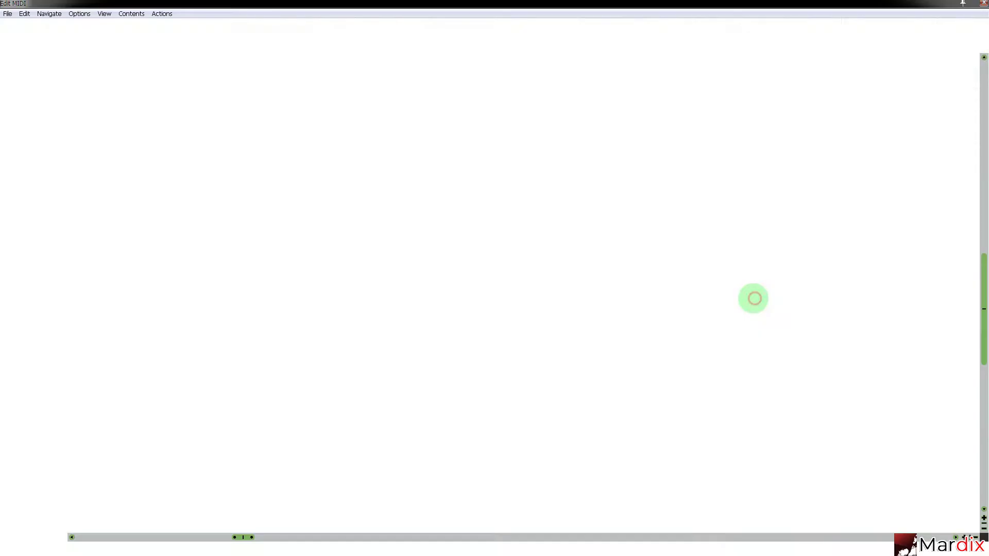
{"action": "left_click", "coordinate": [579, 42]}
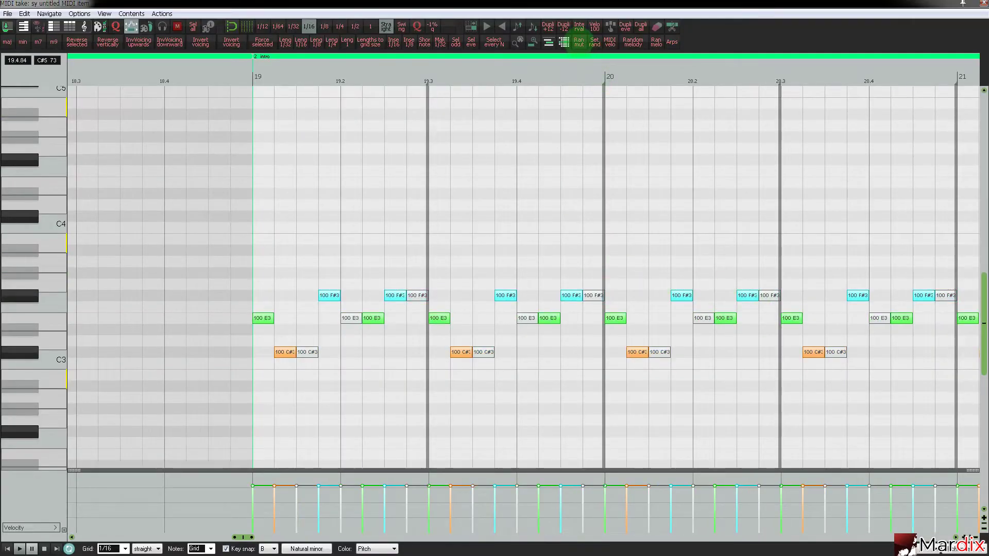
{"action": "left_click", "coordinate": [634, 44]}
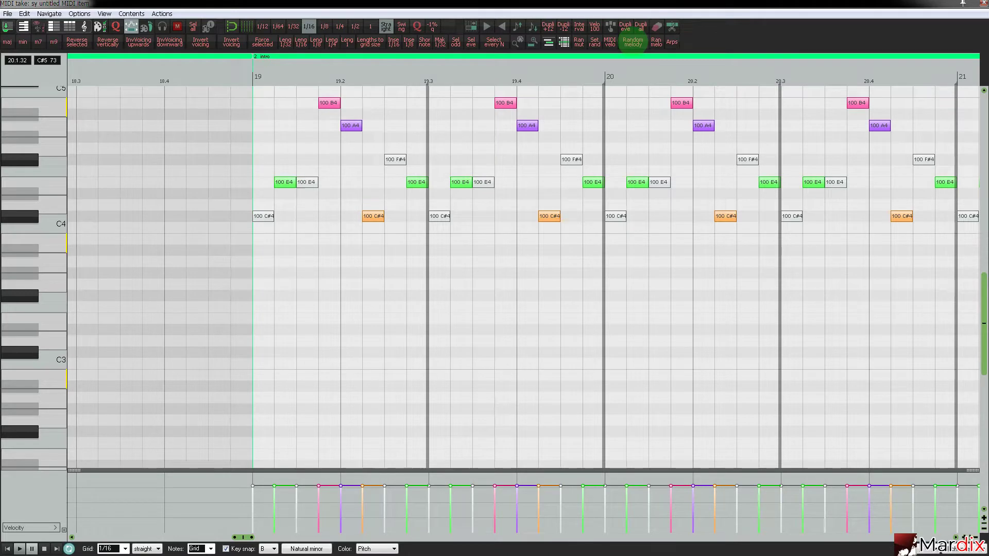
{"action": "left_click", "coordinate": [634, 43]}
{"action": "left_click", "coordinate": [634, 43]}
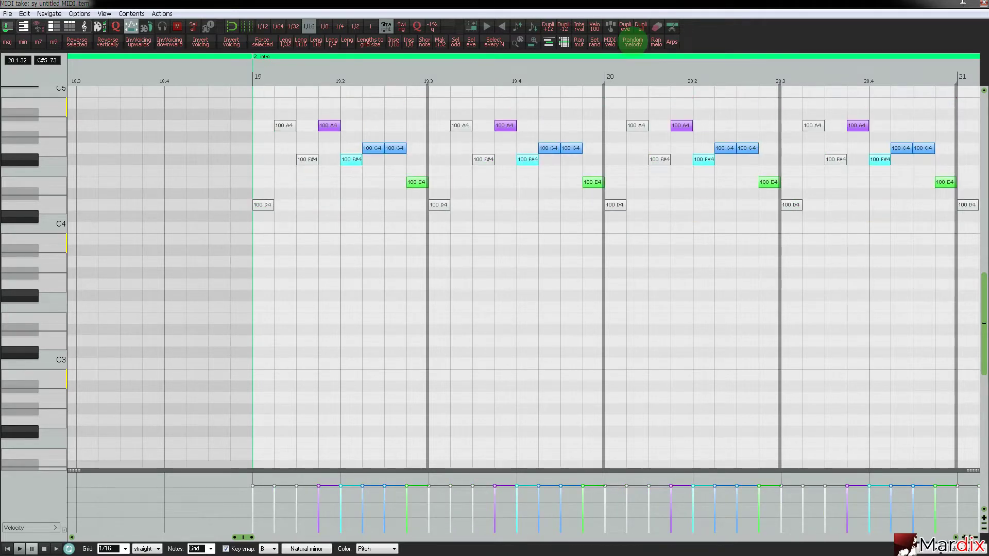
{"action": "left_click", "coordinate": [634, 43]}
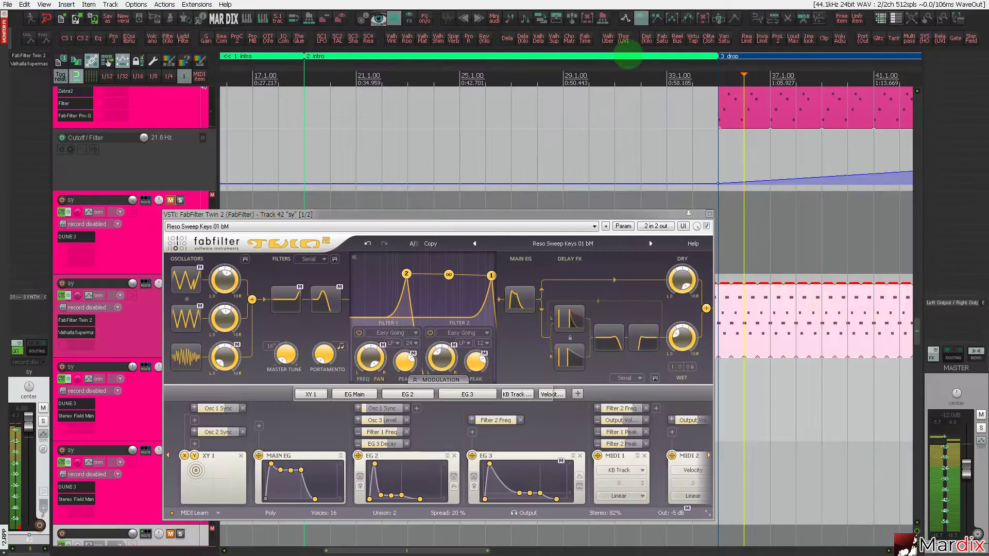
Set the sy track's ValhallaSupermassive to 20.4% mix and 0% warp in Large Magellanic Cloud mode.
{"action": "left_click", "coordinate": [563, 170]}
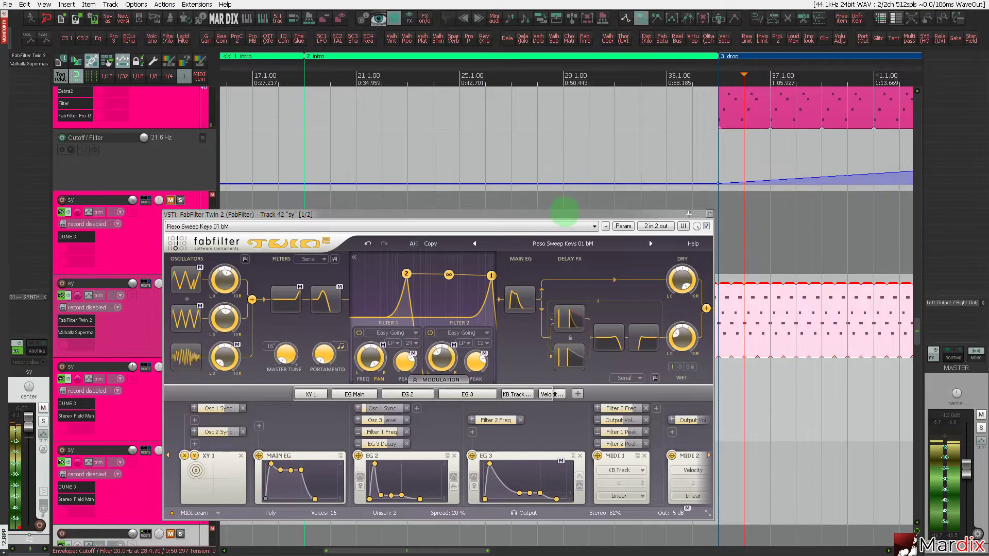
{"action": "left_click_drag", "start_coordinate": [567, 214], "coordinate": [570, 189]}
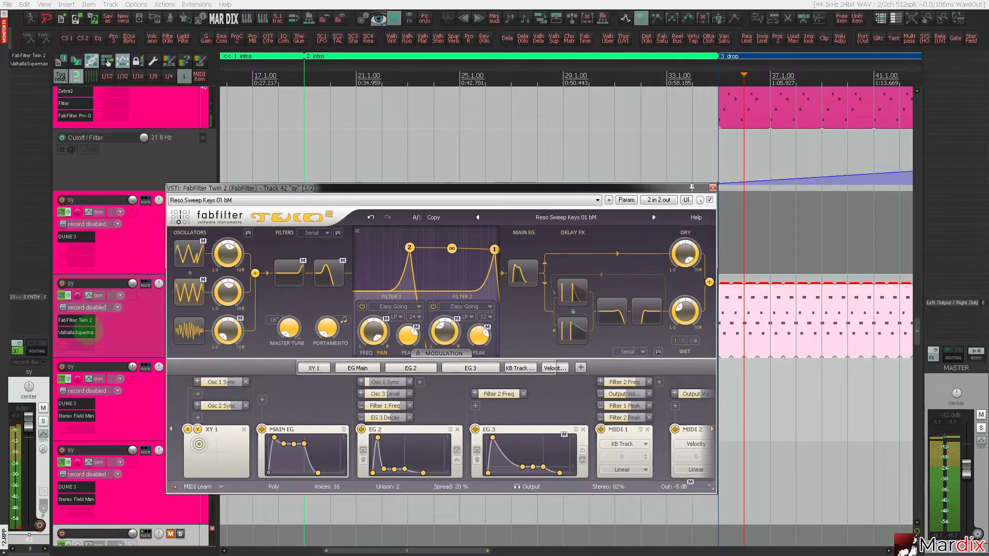
{"action": "left_click", "coordinate": [76, 332]}
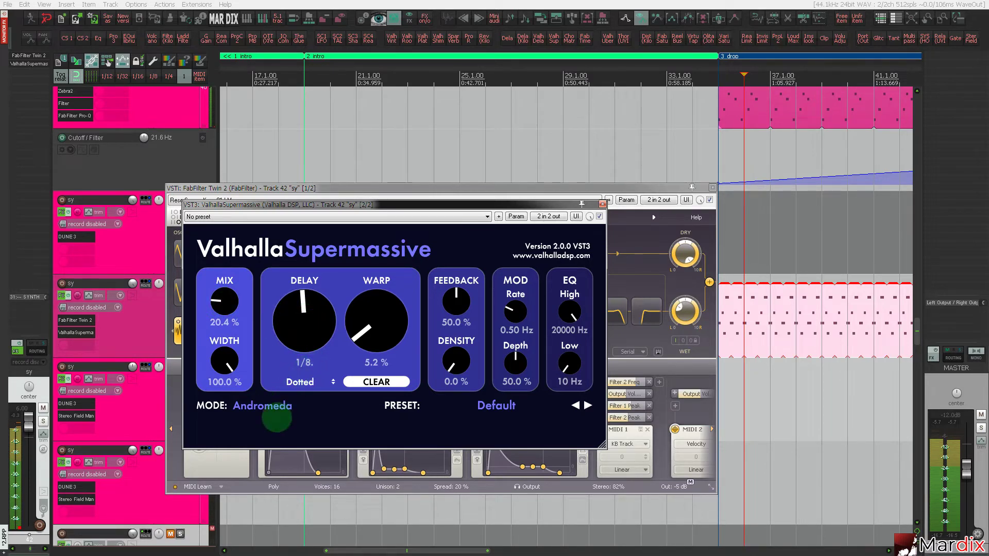
{"action": "left_click", "coordinate": [279, 407]}
{"action": "left_click", "coordinate": [283, 280]}
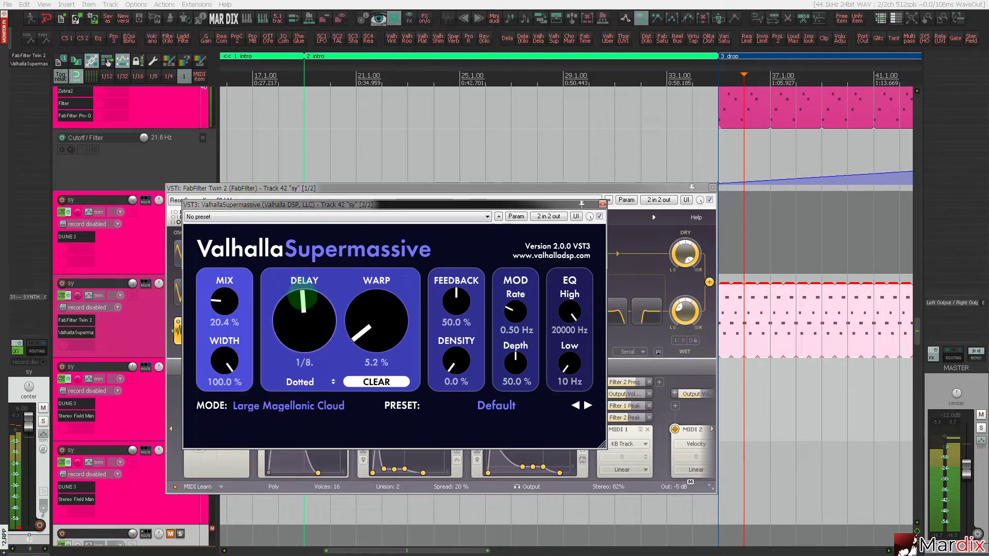
{"action": "left_click_drag", "start_coordinate": [356, 330], "coordinate": [358, 354]}
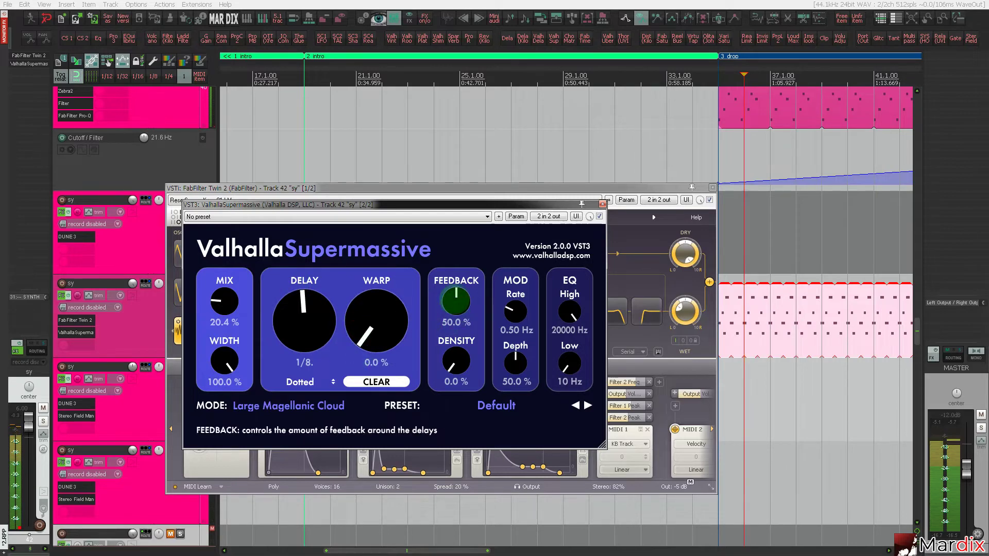
Play the transition from just before 3 drop and close both plugin windows.
{"action": "left_click", "coordinate": [693, 150]}
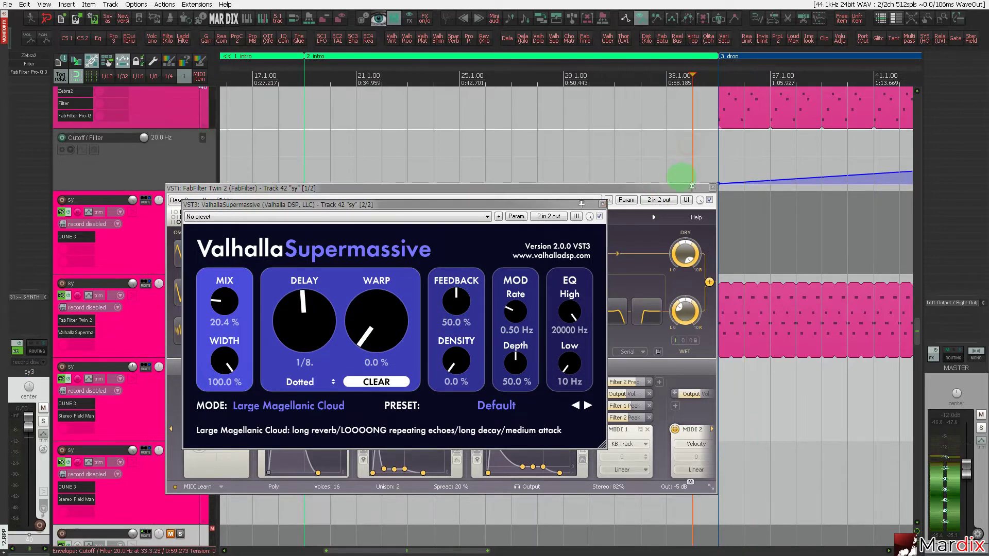
{"action": "left_click", "coordinate": [713, 187]}
{"action": "left_click", "coordinate": [602, 204]}
Extend the sy track's arpeggio MIDI item through 4 drop to the start of 5 drop.
{"action": "scroll", "coordinate": [583, 217], "scroll_direction": "down", "scroll_amount": 6}
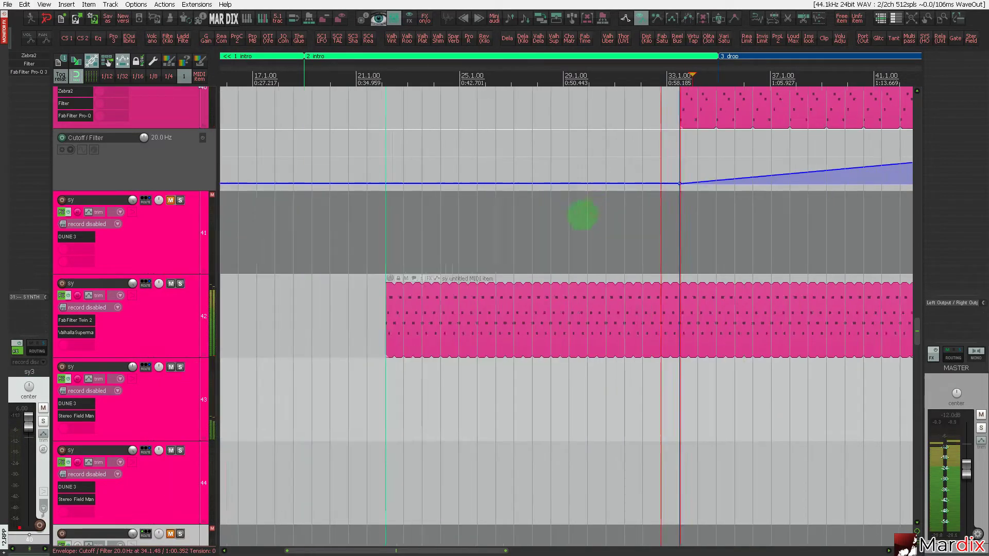
{"action": "scroll", "coordinate": [416, 294], "scroll_direction": "up", "scroll_amount": 3}
{"action": "left_click", "coordinate": [355, 314]}
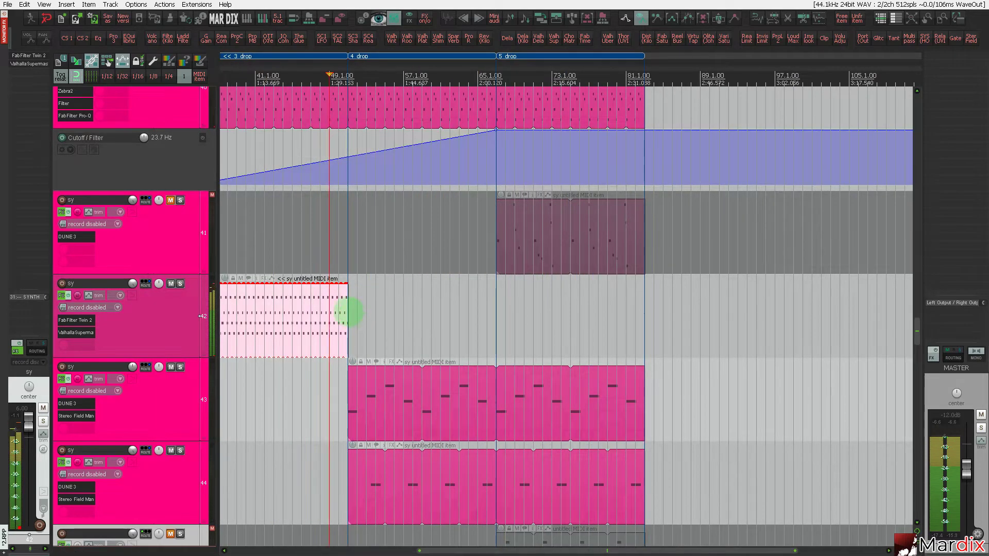
{"action": "left_click_drag", "start_coordinate": [349, 311], "coordinate": [499, 320]}
{"action": "scroll", "coordinate": [504, 320], "scroll_direction": "right", "scroll_amount": 1}
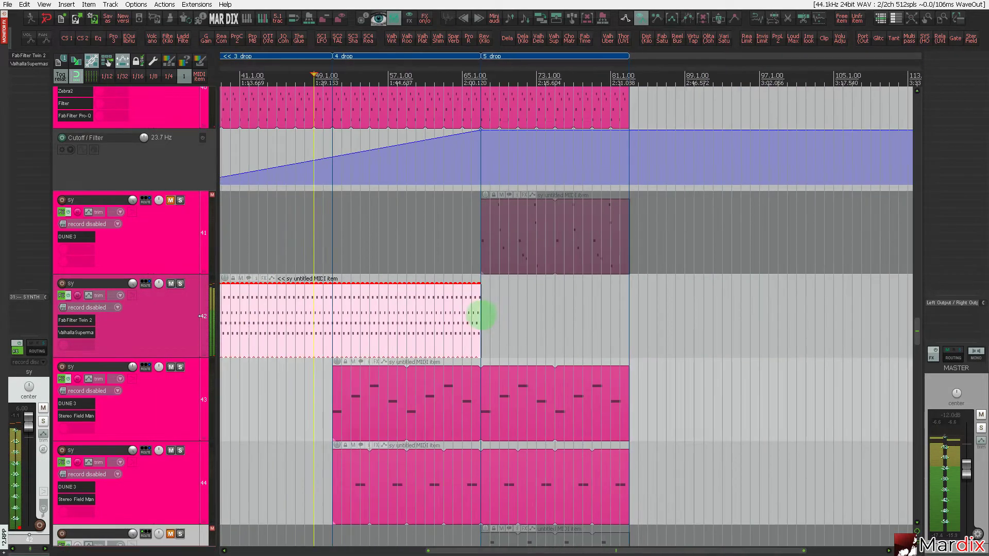
Add OTT to the end of the sy track's FX chain with 30% depth, 0% upward and 80% downward compression.
{"action": "left_click", "coordinate": [193, 303]}
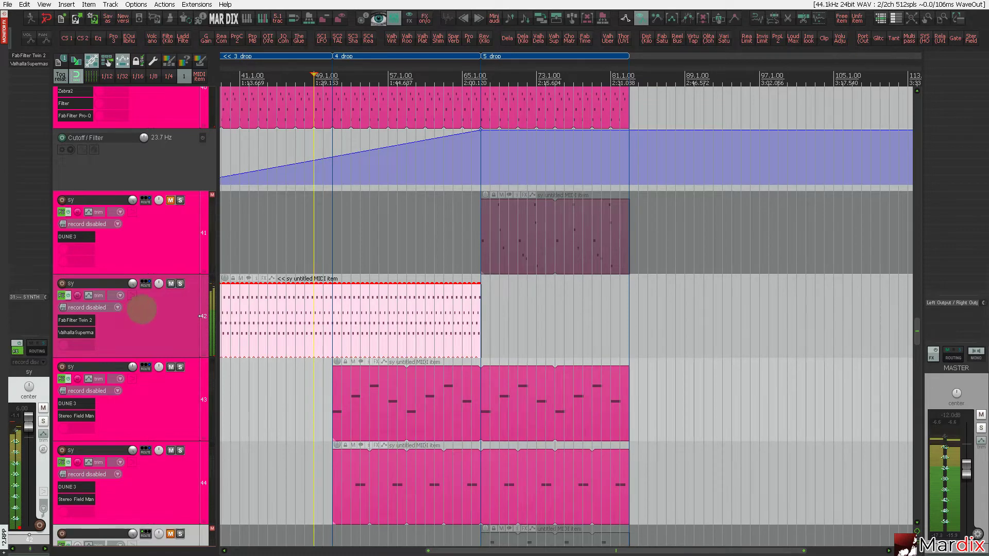
{"action": "left_click", "coordinate": [65, 157]}
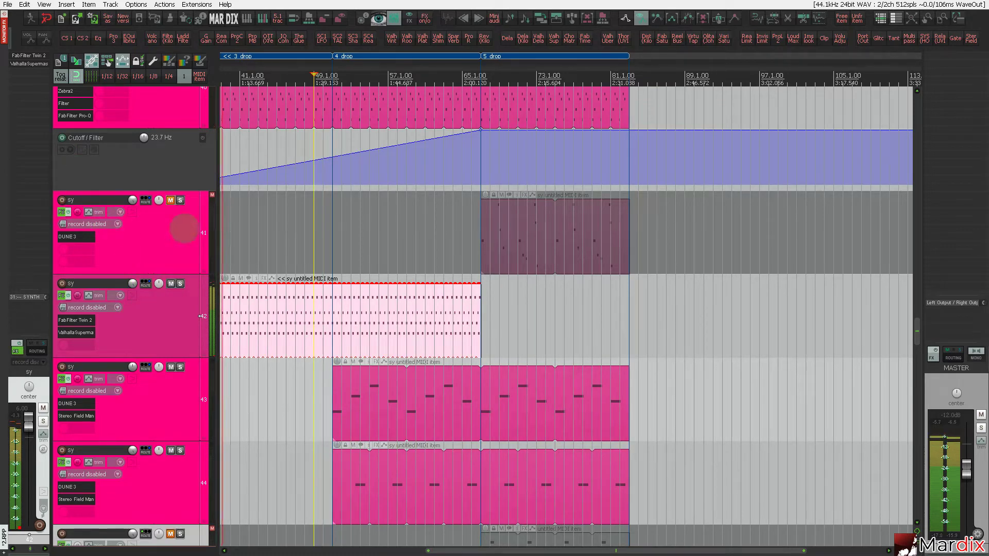
{"action": "left_click", "coordinate": [268, 38]}
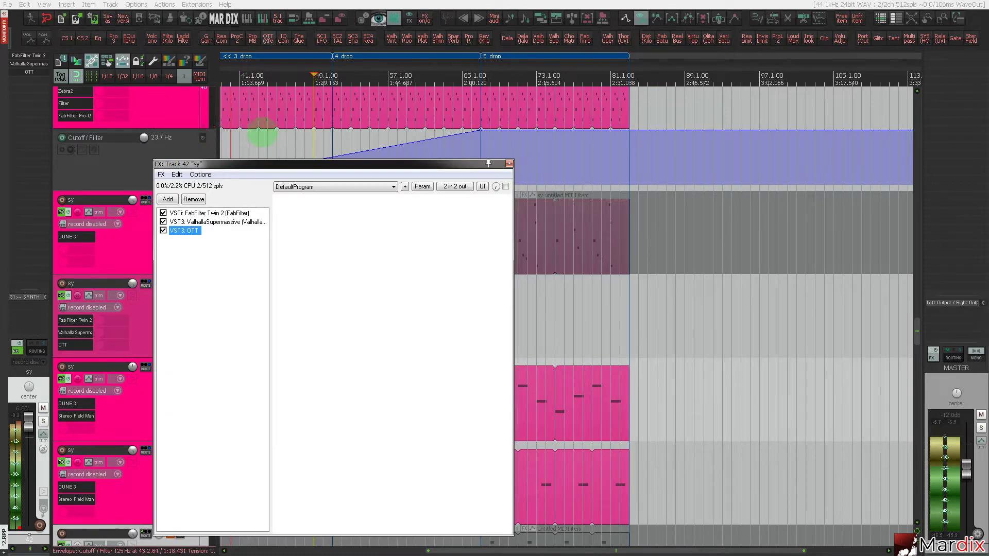
{"action": "left_click_drag", "start_coordinate": [288, 163], "coordinate": [408, 129]}
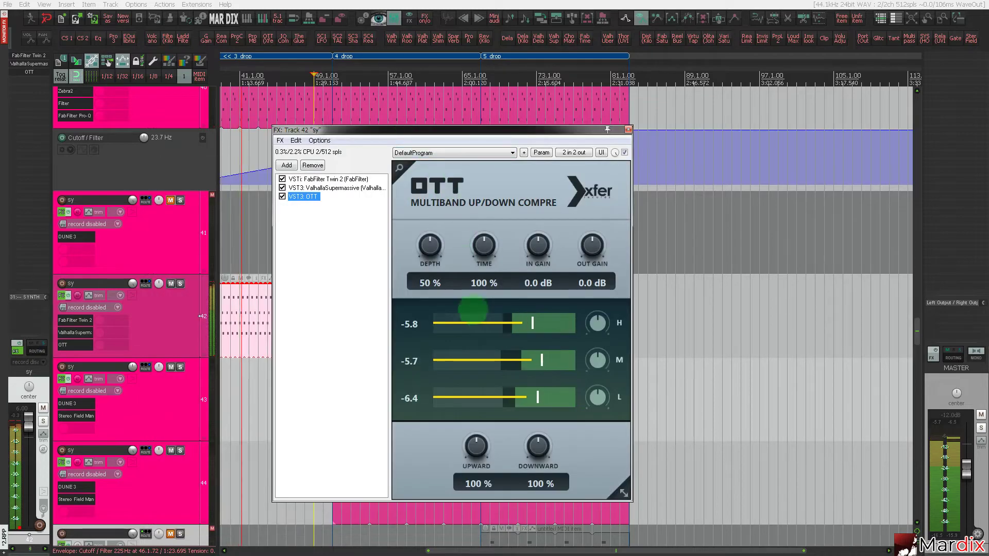
{"action": "left_click_drag", "start_coordinate": [430, 245], "coordinate": [430, 256]}
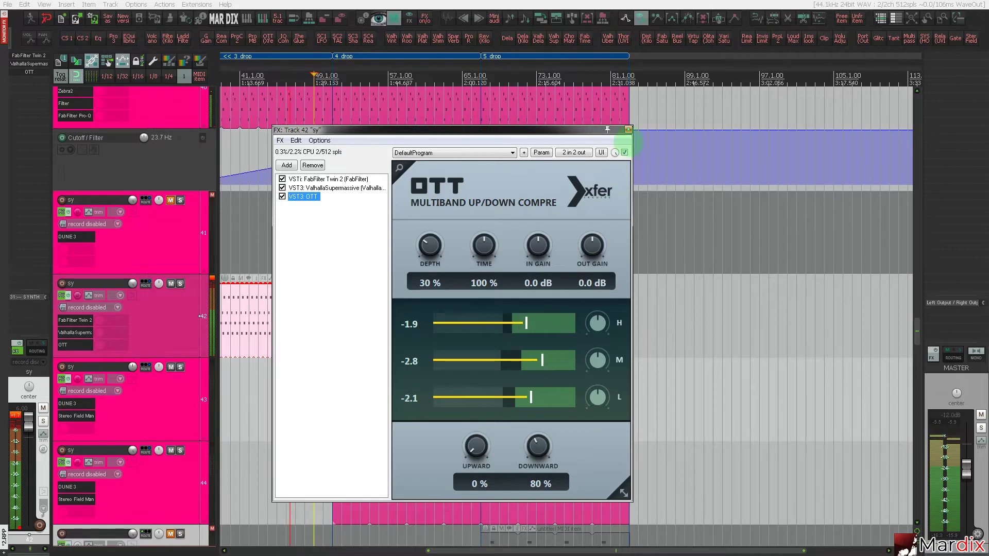
{"action": "left_click", "coordinate": [627, 130]}
Check the sy track soloed and within the full mix, and set its volume to 0 dB.
{"action": "left_click", "coordinate": [179, 283]}
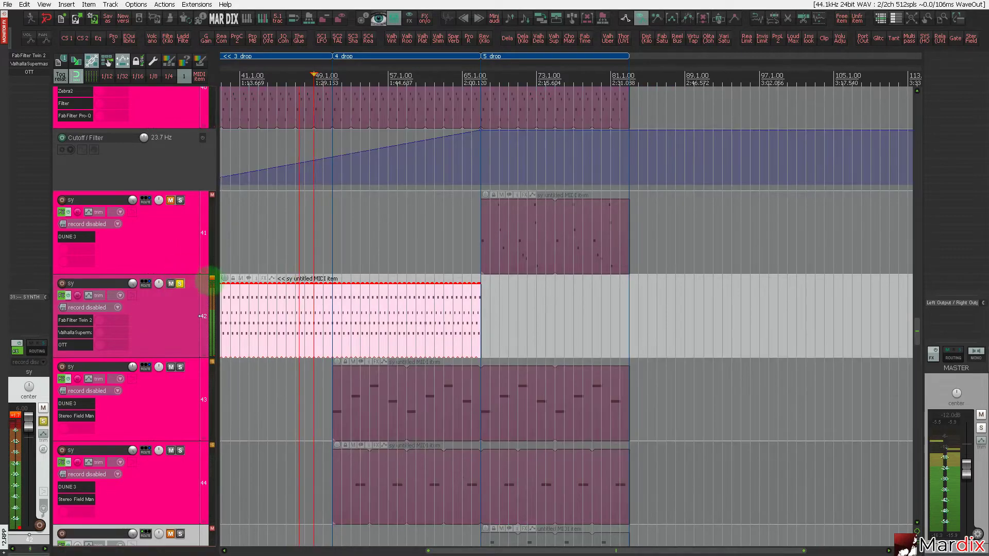
{"action": "left_click", "coordinate": [180, 284]}
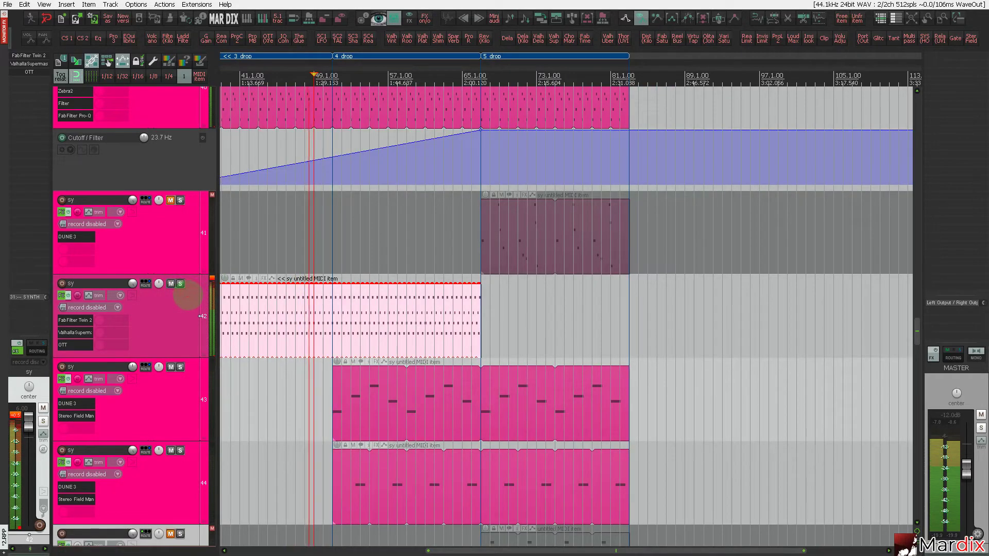
{"action": "key", "text": "space"}
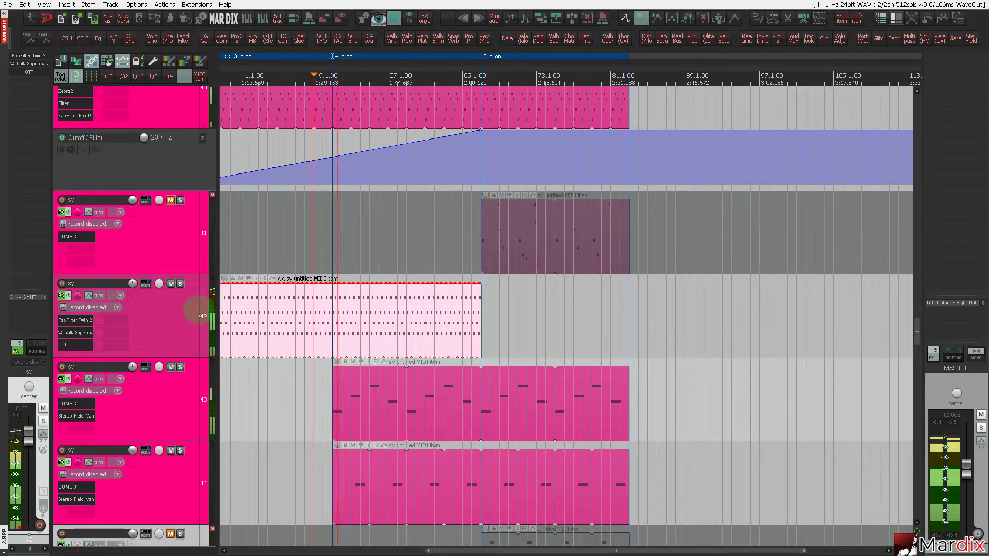
{"action": "left_click", "coordinate": [186, 304]}
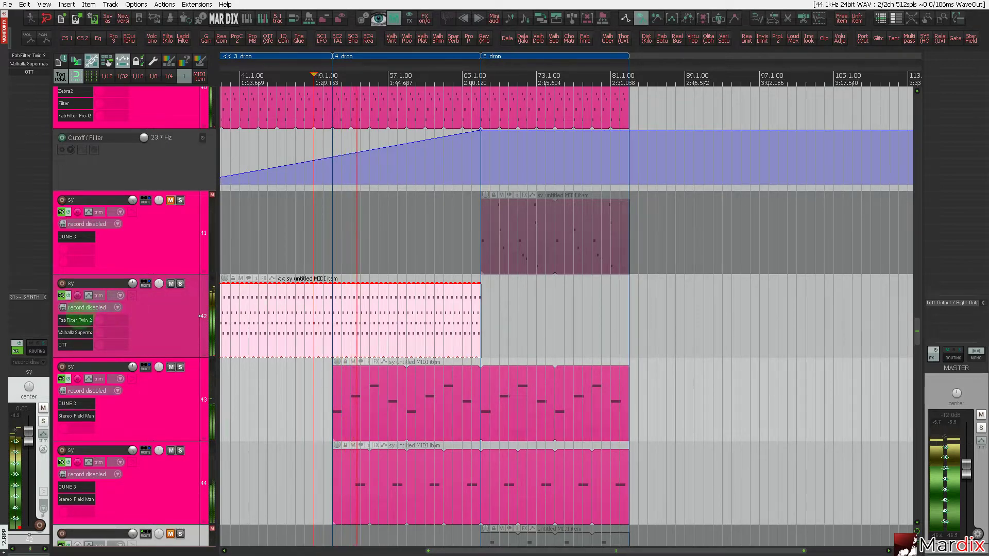
Audition further FabFilter Twin 2 presets on the sy track, keep Suitcase EP PS and close the plugin window.
{"action": "left_click", "coordinate": [118, 319]}
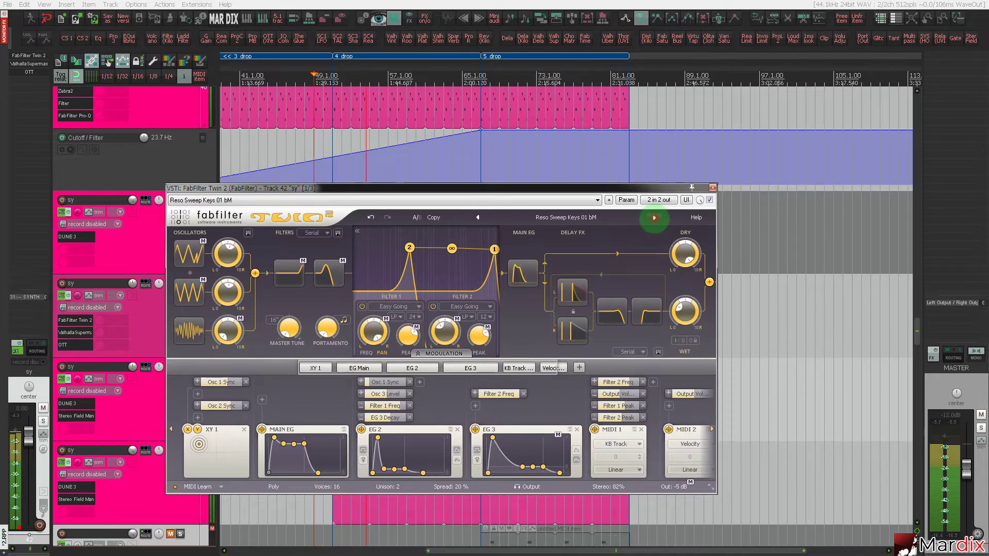
{"action": "left_click", "coordinate": [654, 217]}
{"action": "left_click", "coordinate": [653, 217]}
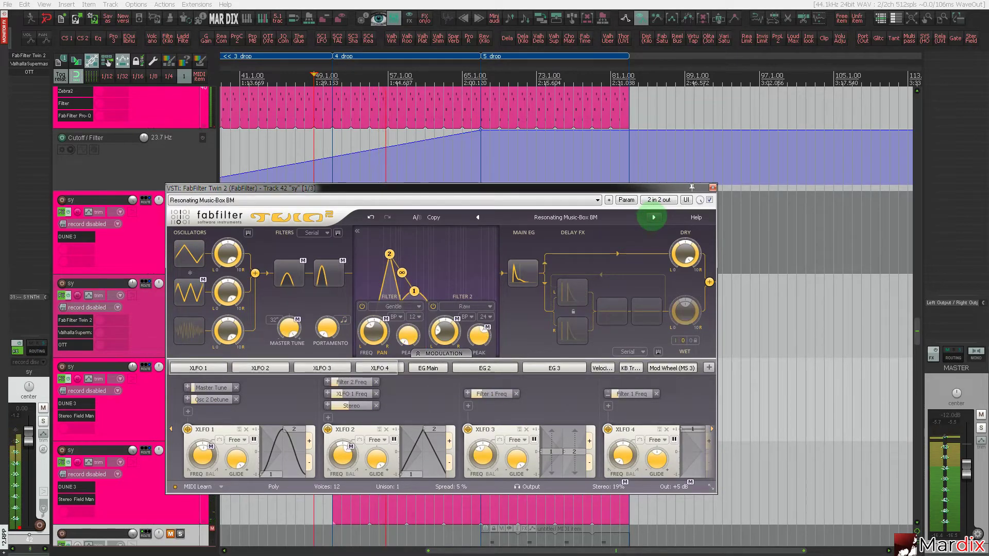
{"action": "left_click", "coordinate": [652, 217]}
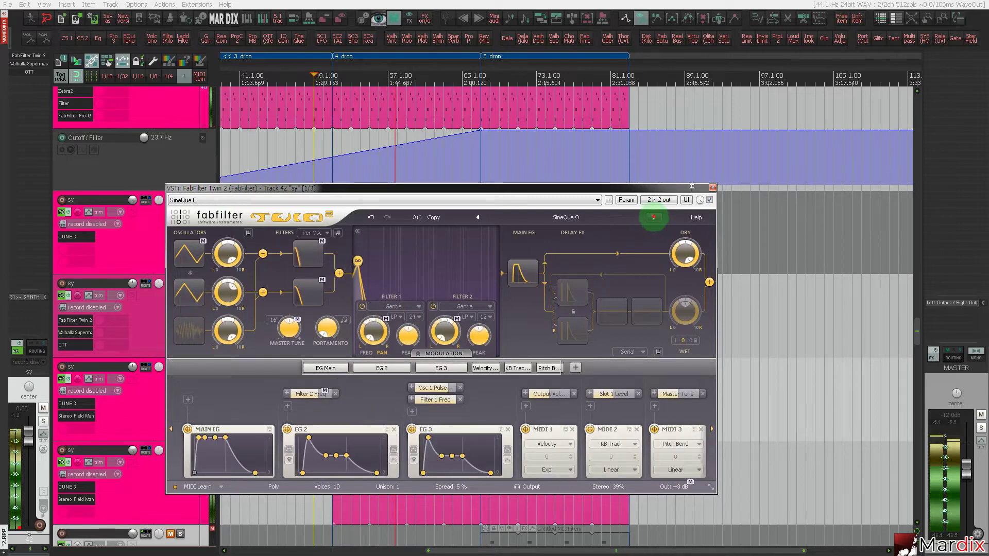
{"action": "left_click", "coordinate": [654, 217]}
{"action": "left_click", "coordinate": [654, 217]}
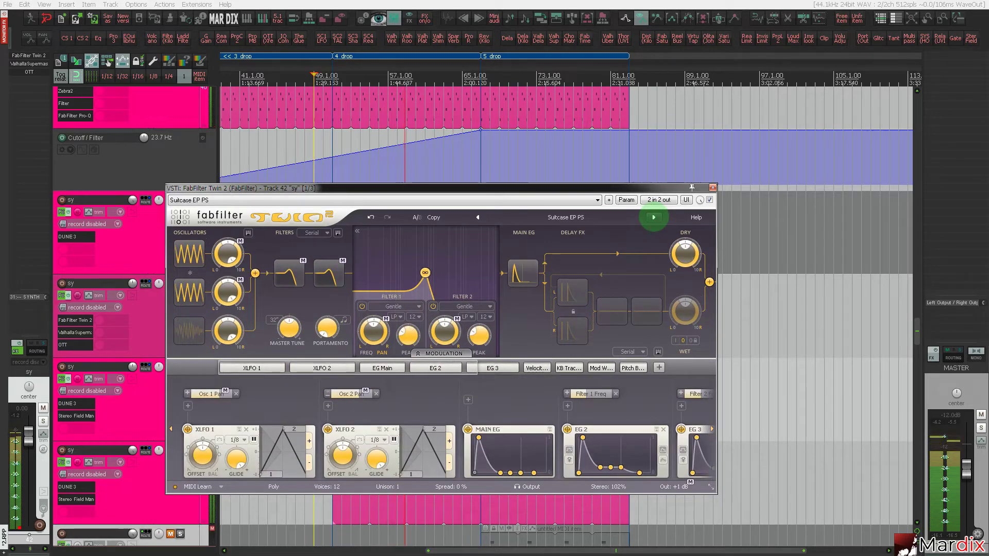
{"action": "left_click", "coordinate": [712, 187]}
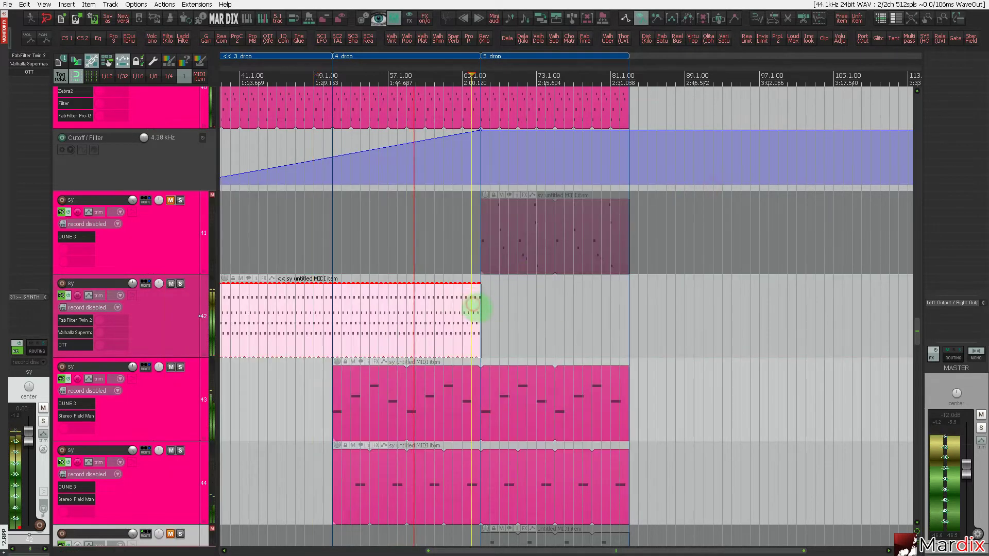
Extend the arpeggio MIDI item to the end of 5 drop and raise the sy track's volume to 6 dB.
{"action": "left_click_drag", "start_coordinate": [478, 308], "coordinate": [612, 317]}
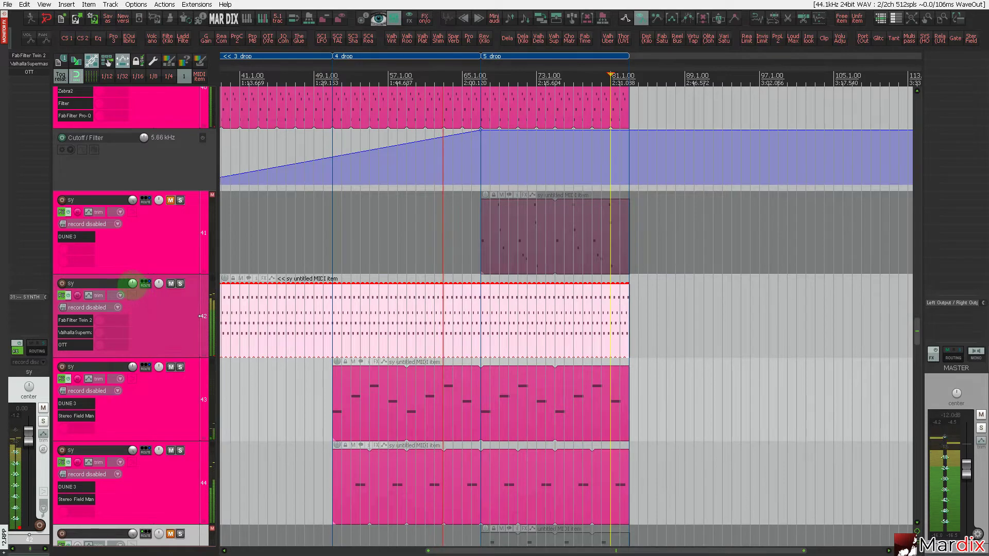
{"action": "left_click_drag", "start_coordinate": [133, 284], "coordinate": [132, 258]}
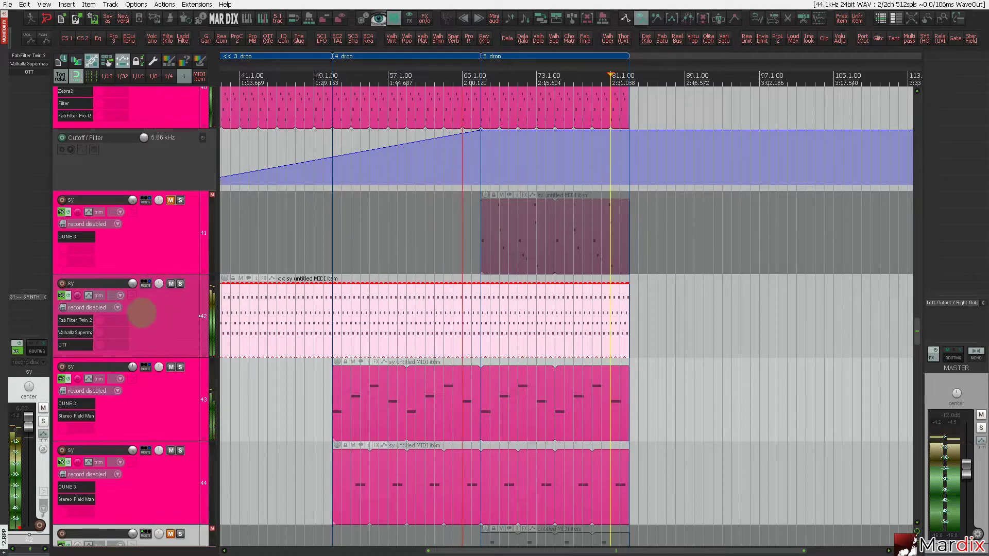
{"action": "scroll", "coordinate": [544, 258], "scroll_direction": "up", "scroll_amount": 4}
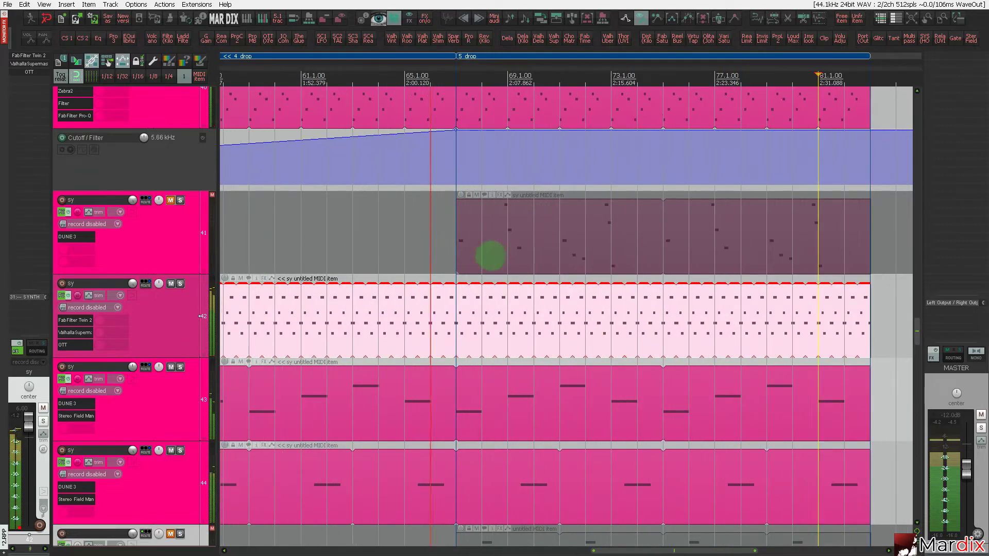
Play from bar 61 and audition FabFilter Twin 2 presets on the sy arpeggio track, stopping at Thick Clav DJM.
{"action": "scroll", "coordinate": [147, 313], "scroll_direction": "down", "scroll_amount": 8}
{"action": "scroll", "coordinate": [150, 316], "scroll_direction": "up", "scroll_amount": 8}
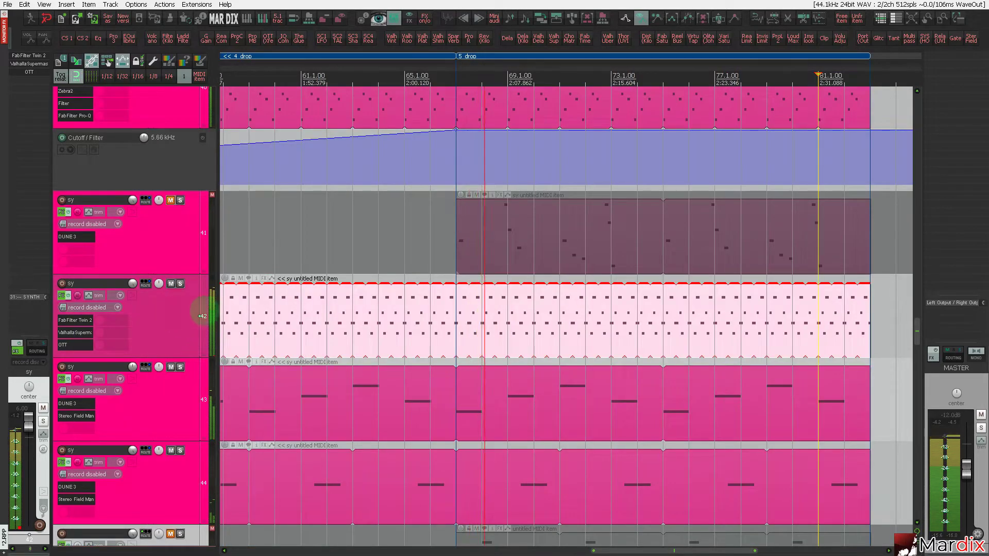
{"action": "left_click", "coordinate": [287, 308]}
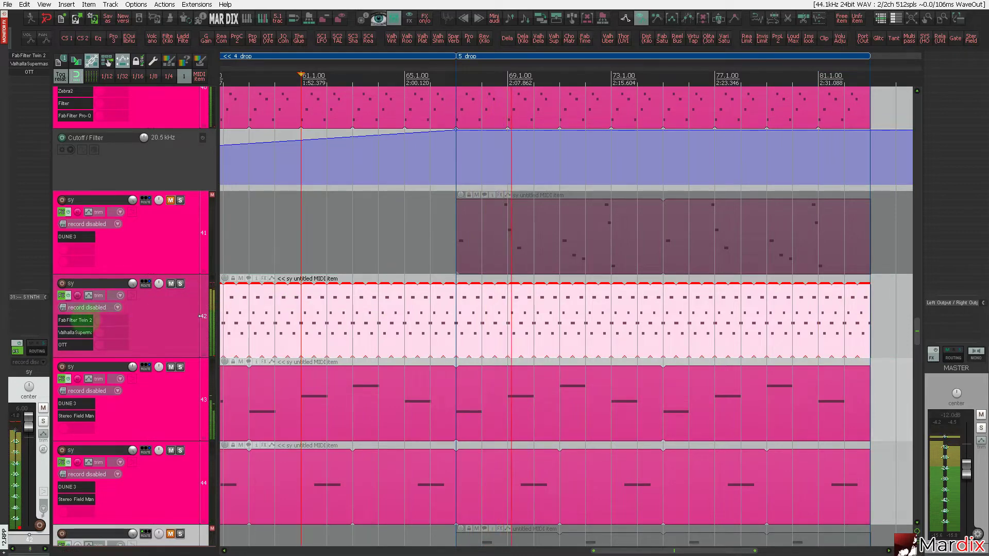
{"action": "left_click", "coordinate": [82, 320]}
{"action": "left_click", "coordinate": [654, 217]}
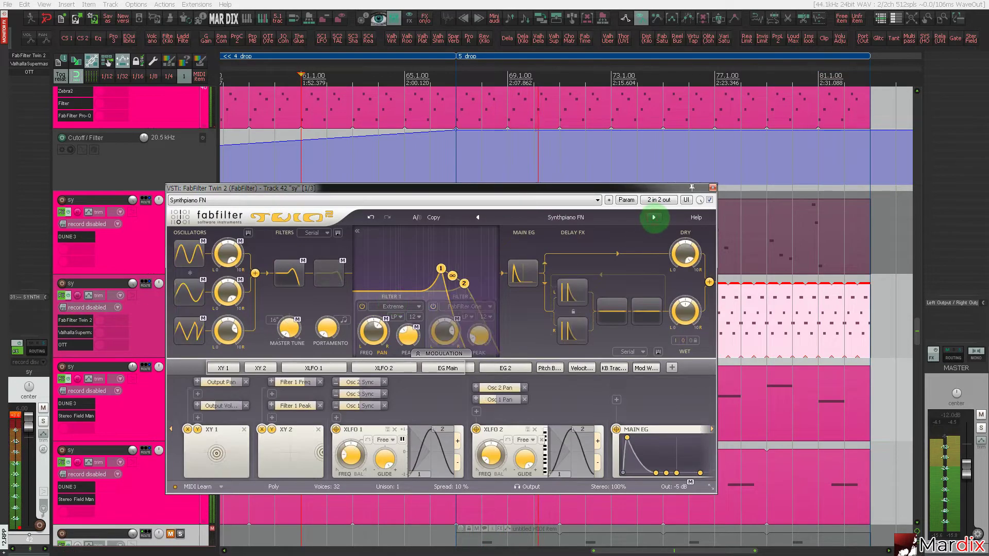
{"action": "left_click", "coordinate": [654, 217]}
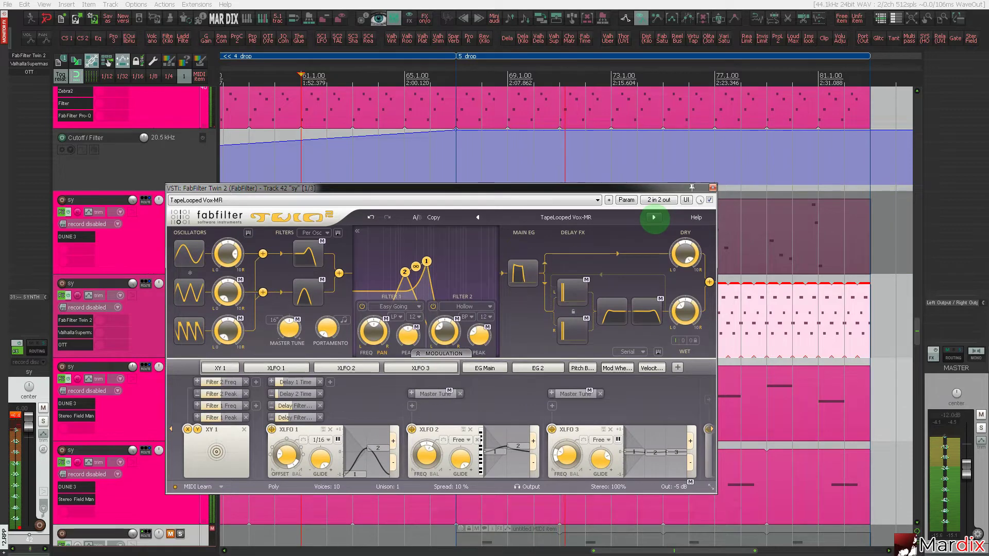
{"action": "left_click", "coordinate": [654, 217]}
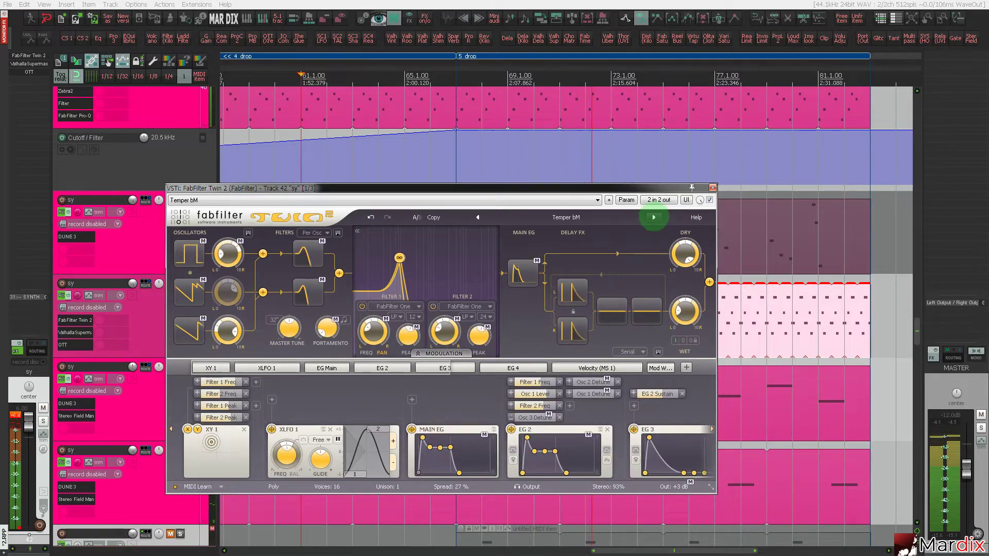
{"action": "left_click", "coordinate": [654, 217]}
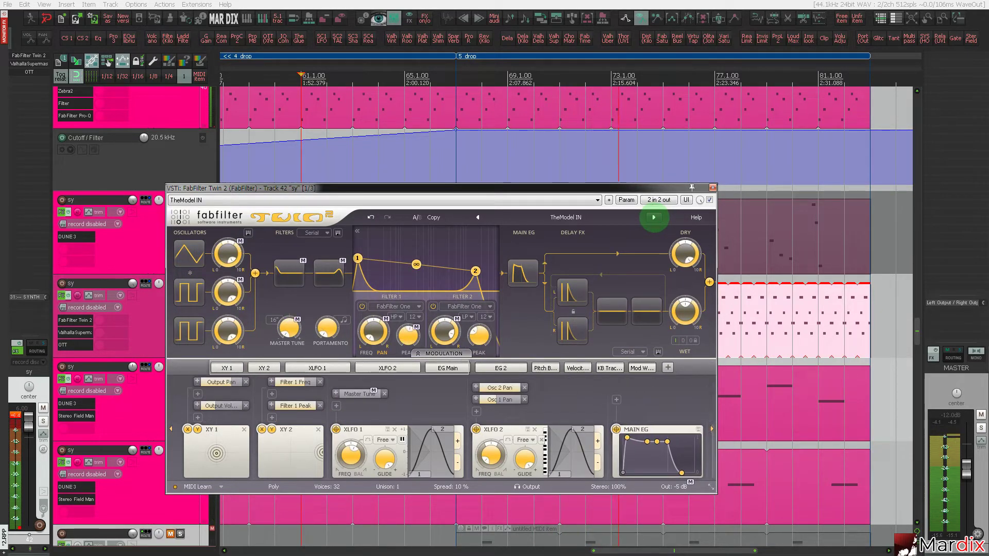
{"action": "left_click", "coordinate": [654, 218]}
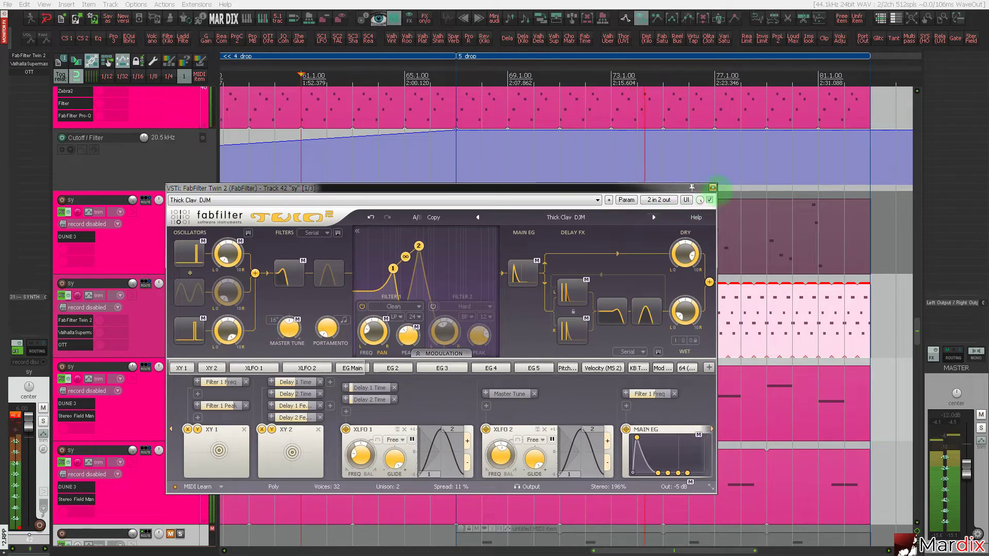
{"action": "left_click", "coordinate": [713, 188]}
Open the sy arpeggio item for MIDI editing and try several random melodies on its two-beat repeating pattern.
{"action": "double_click", "coordinate": [545, 294]}
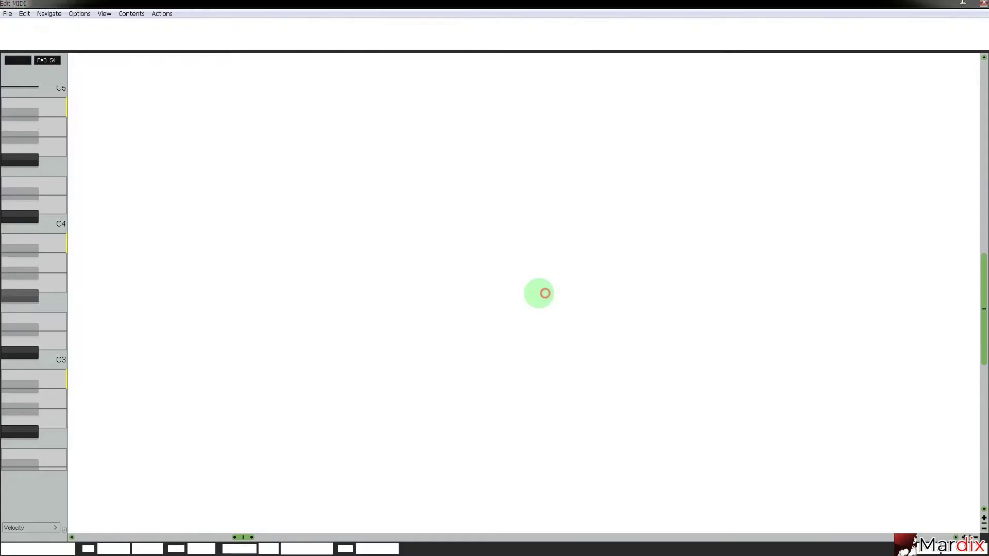
{"action": "left_click", "coordinate": [633, 42]}
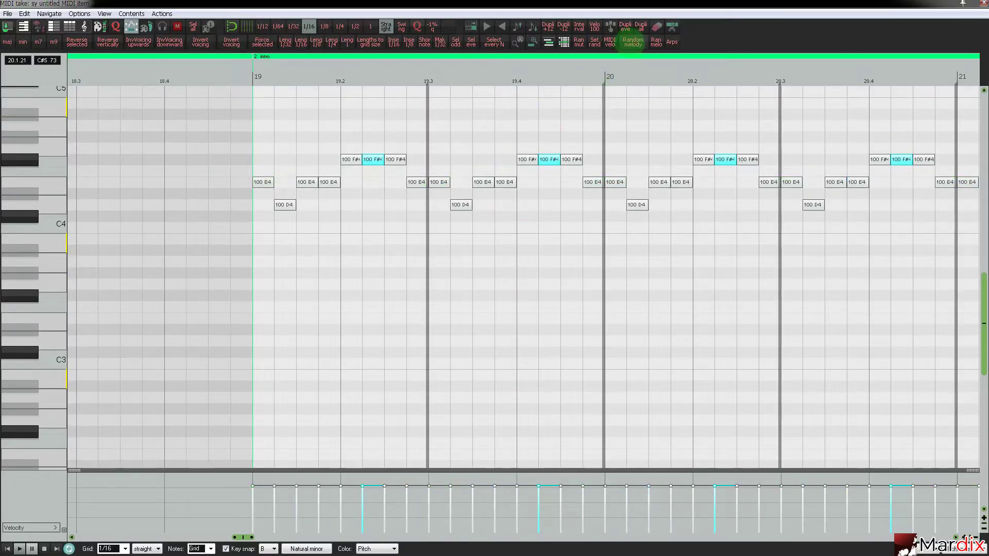
{"action": "left_click", "coordinate": [635, 44]}
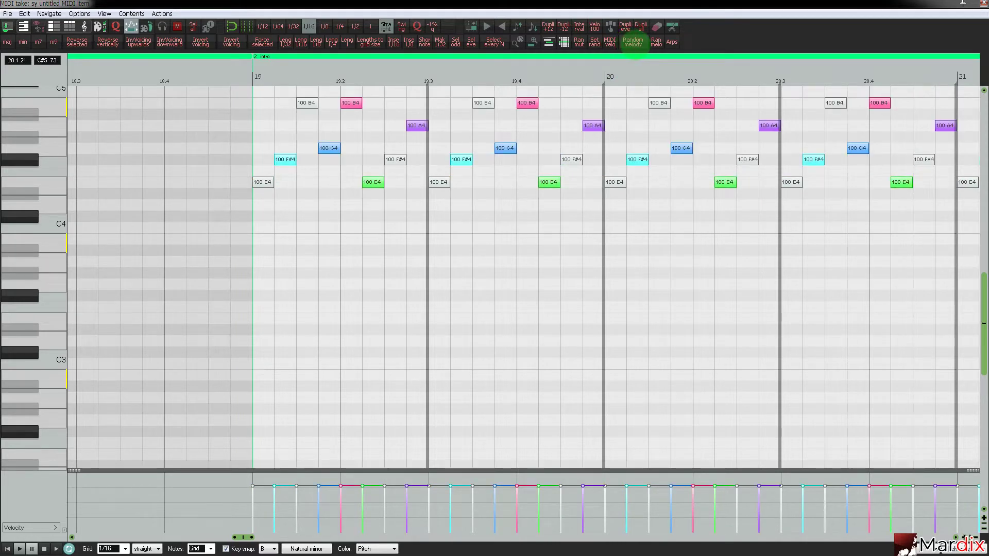
{"action": "left_click", "coordinate": [634, 43]}
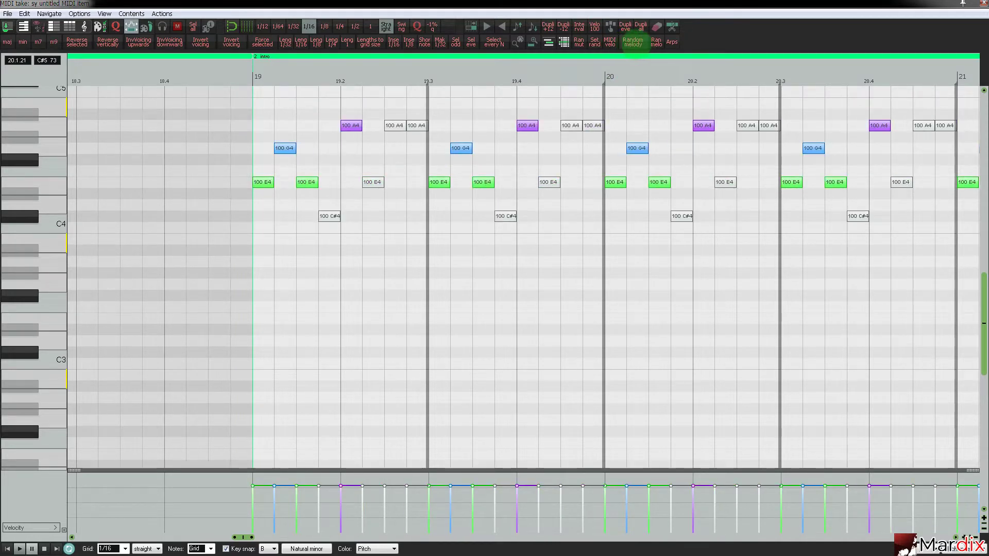
{"action": "left_click", "coordinate": [635, 43]}
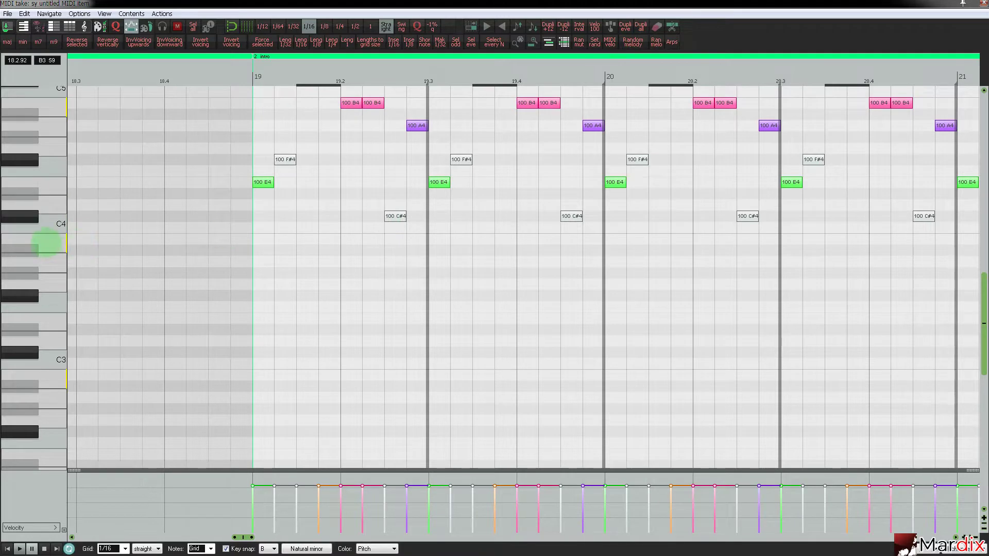
{"action": "scroll", "coordinate": [49, 234], "scroll_direction": "up", "scroll_amount": 3}
{"action": "left_click", "coordinate": [634, 44]}
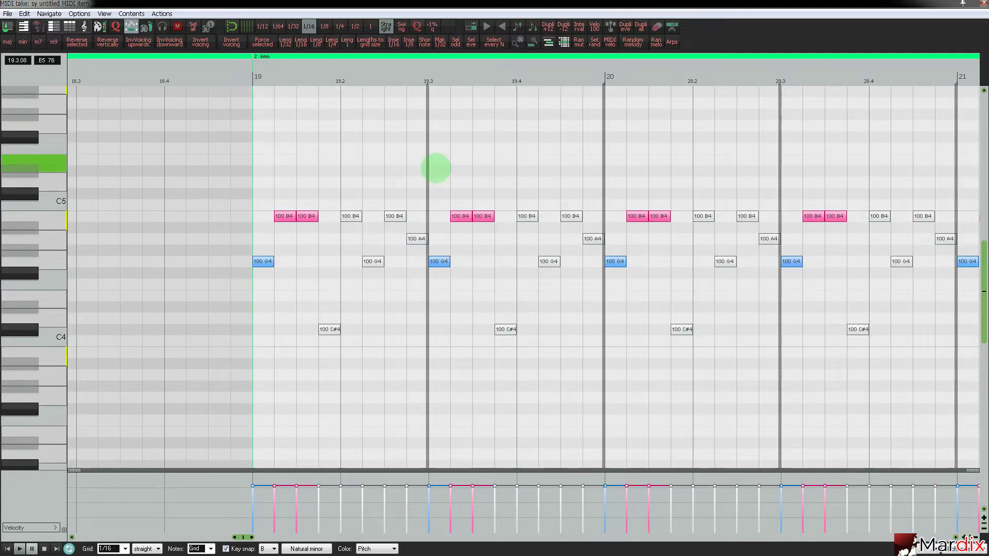
Lengthen the repeating pattern to three beats, randomize its melody several times and close the MIDI editor.
{"action": "left_click_drag", "start_coordinate": [429, 168], "coordinate": [514, 168]}
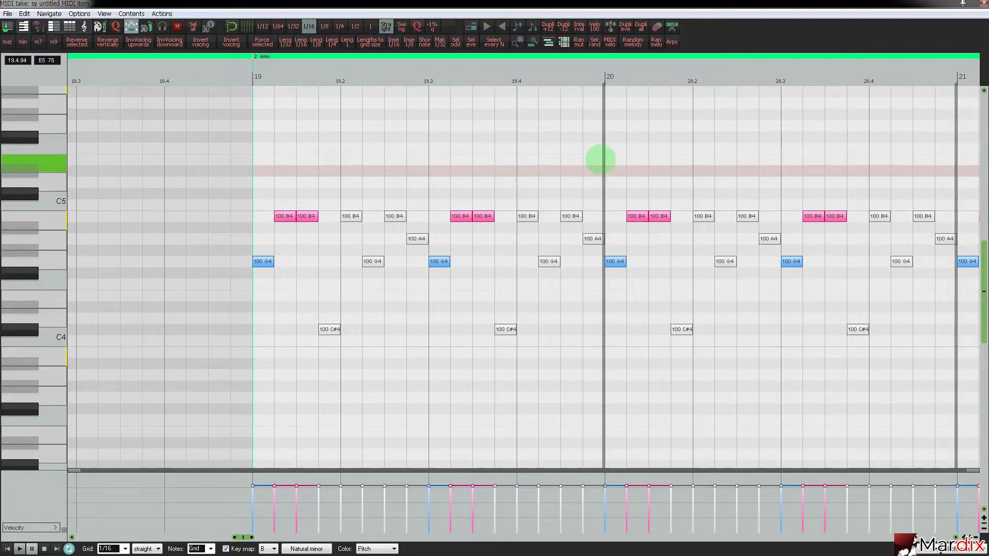
{"action": "left_click_drag", "start_coordinate": [600, 160], "coordinate": [524, 159]}
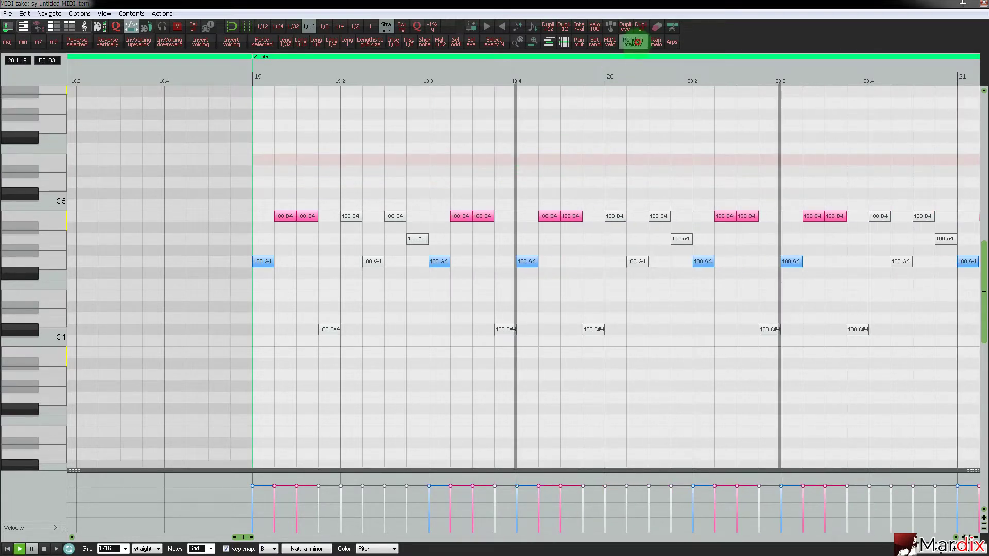
{"action": "left_click", "coordinate": [633, 42]}
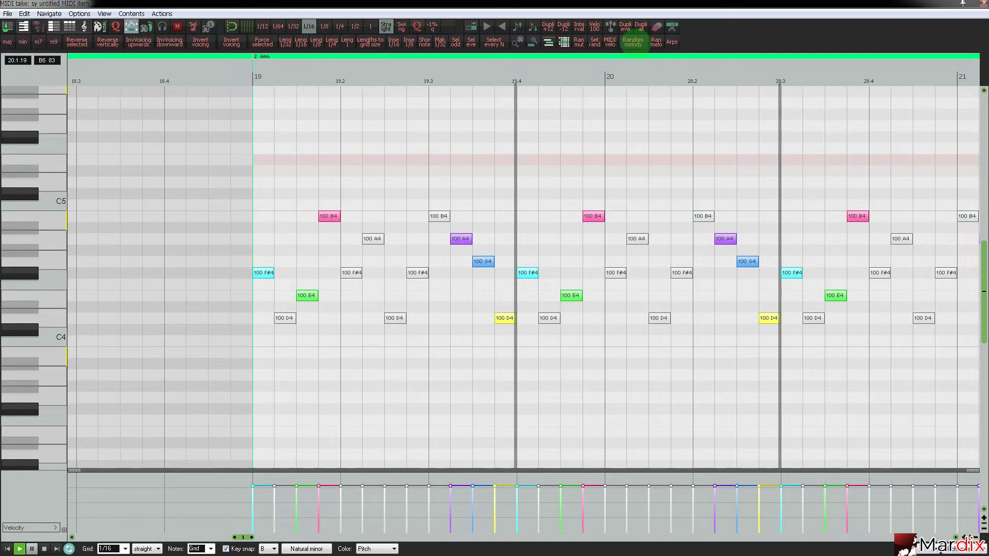
{"action": "left_click", "coordinate": [633, 42]}
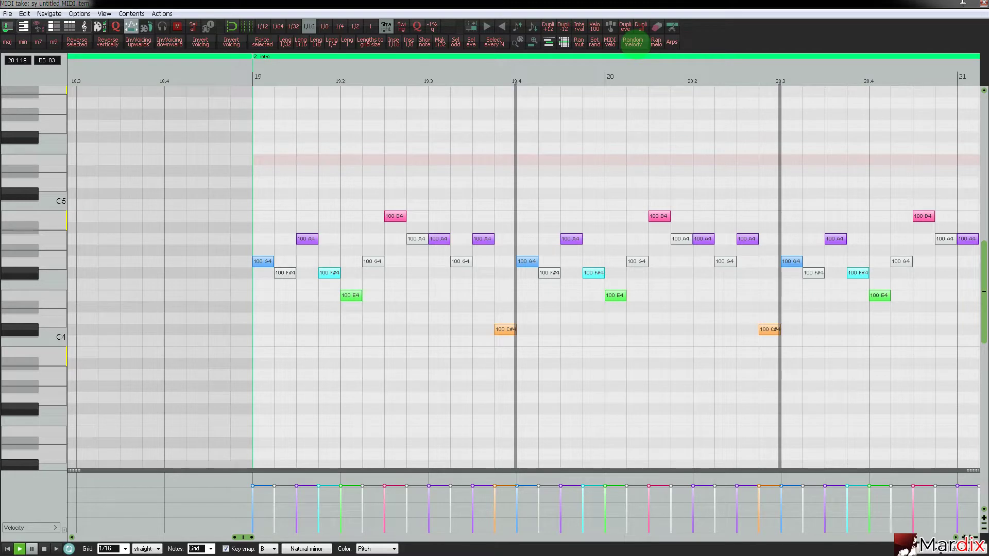
{"action": "left_click", "coordinate": [634, 43]}
{"action": "left_click", "coordinate": [633, 43]}
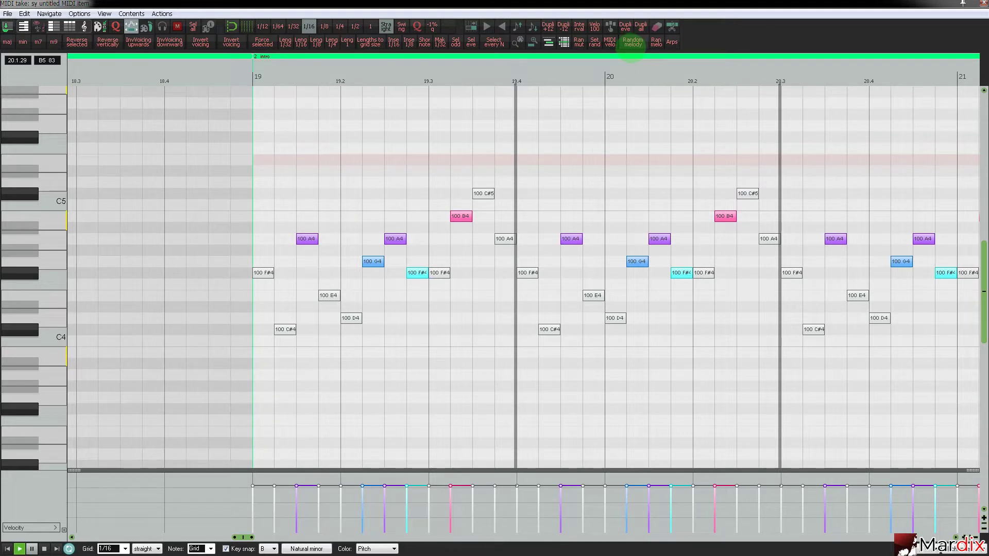
{"action": "left_click", "coordinate": [656, 42]}
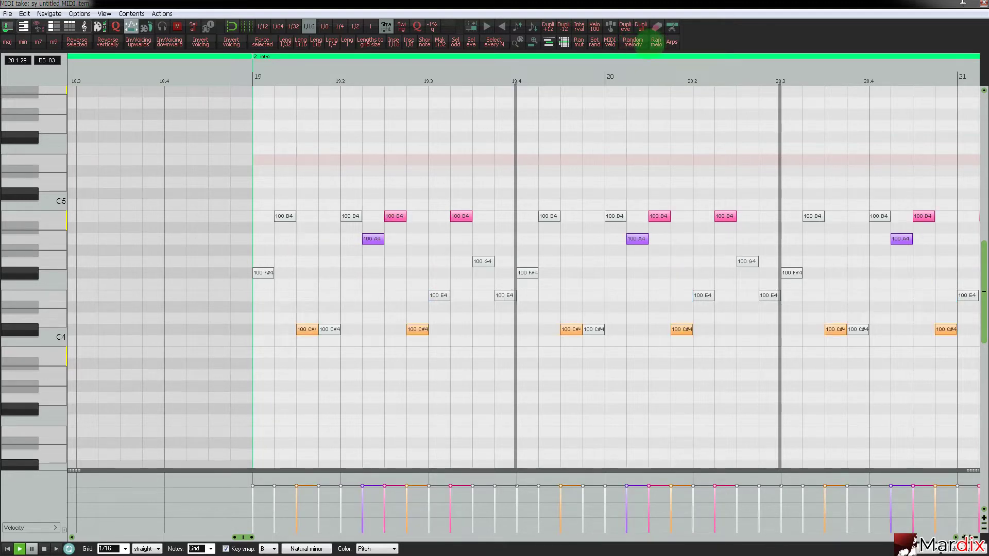
{"action": "key", "text": "Escape"}
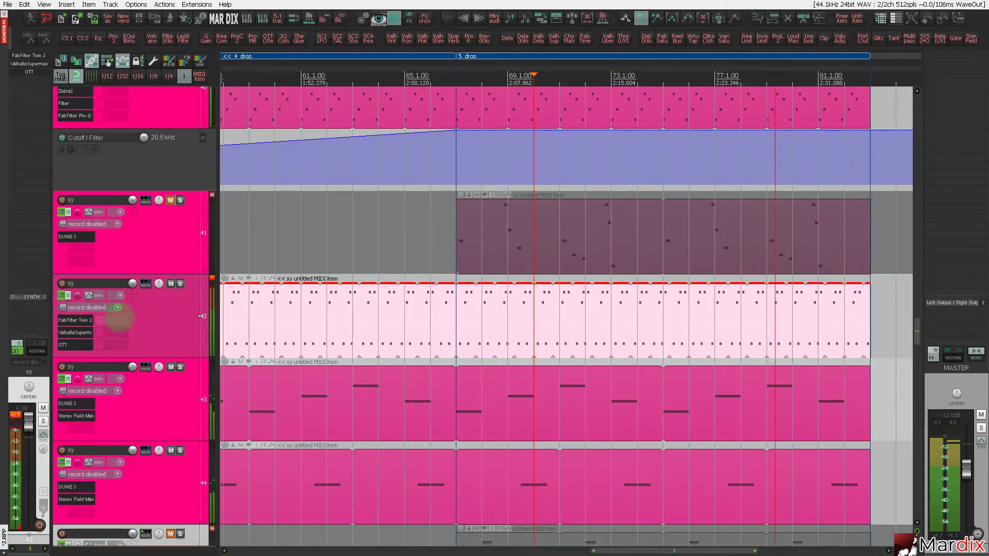
Audition the FabFilter Twin 2 presets following Thick Clav DJM on the arpeggio track, up to Vibeys-MR.
{"action": "key", "text": "shift+f"}
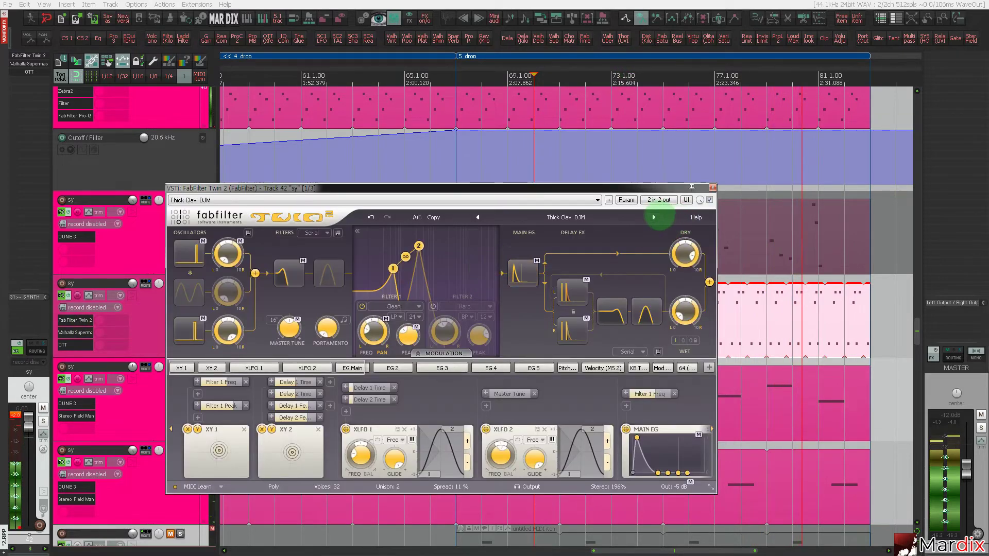
{"action": "left_click", "coordinate": [653, 217]}
{"action": "left_click", "coordinate": [654, 216]}
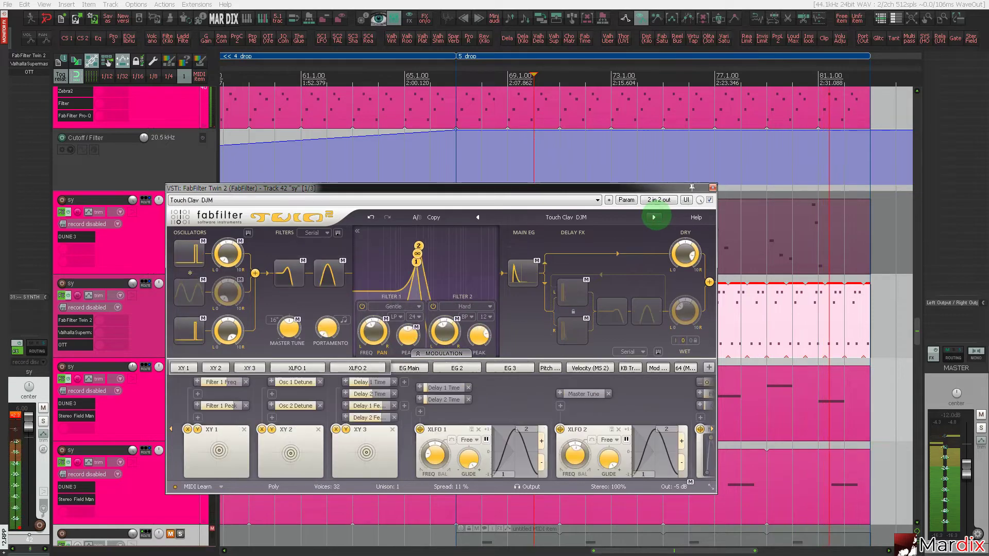
{"action": "left_click", "coordinate": [654, 217]}
{"action": "left_click", "coordinate": [654, 217]}
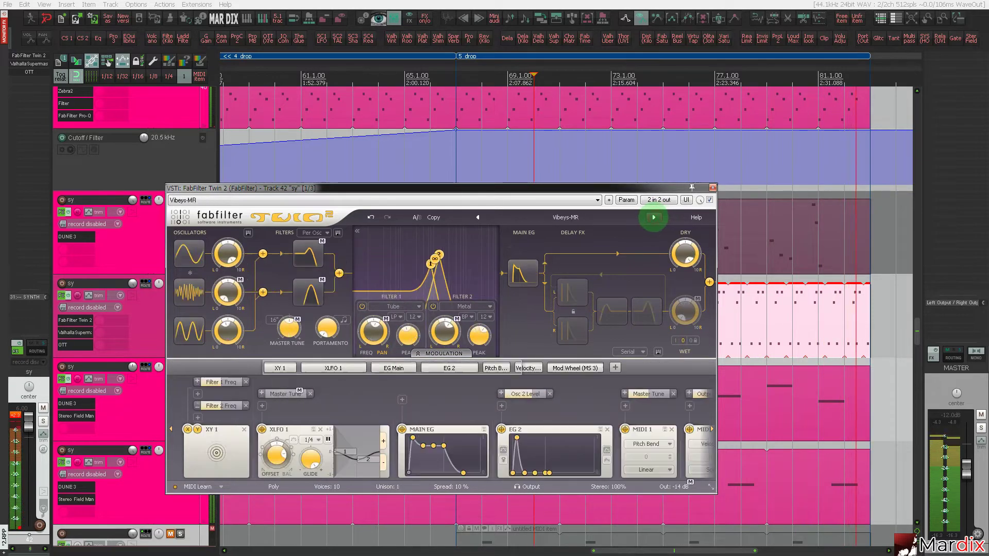
Load the Silver Keys TEK preset in FabFilter Twin 2, play from the start of 5 drop and close the plugin.
{"action": "left_click", "coordinate": [582, 217]}
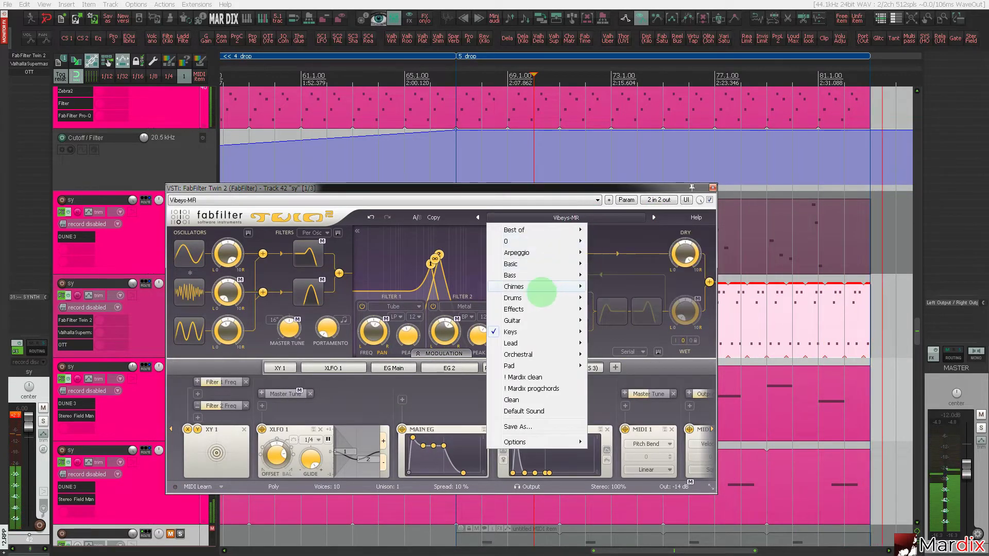
{"action": "mouse_move", "coordinate": [533, 342]}
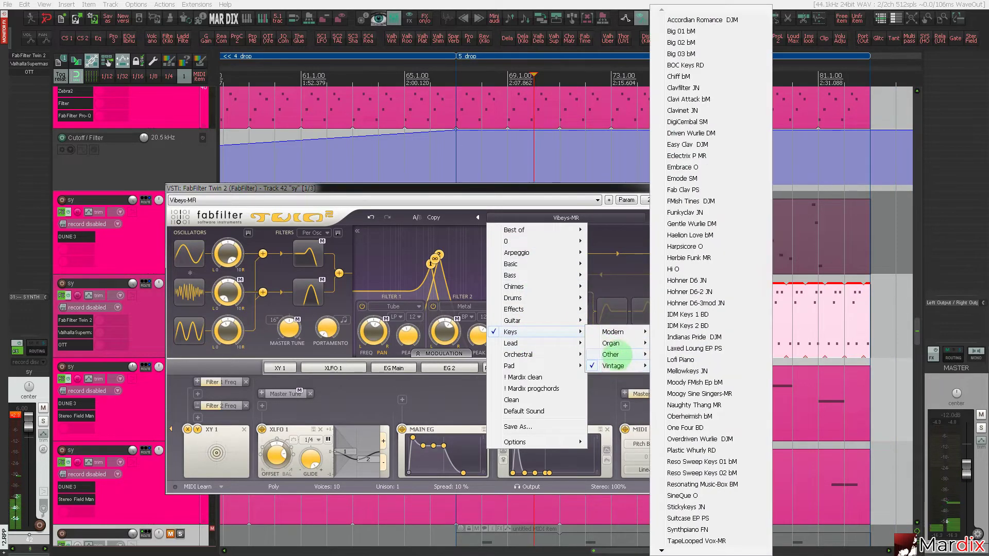
{"action": "left_click", "coordinate": [670, 347]}
{"action": "left_click", "coordinate": [457, 84]}
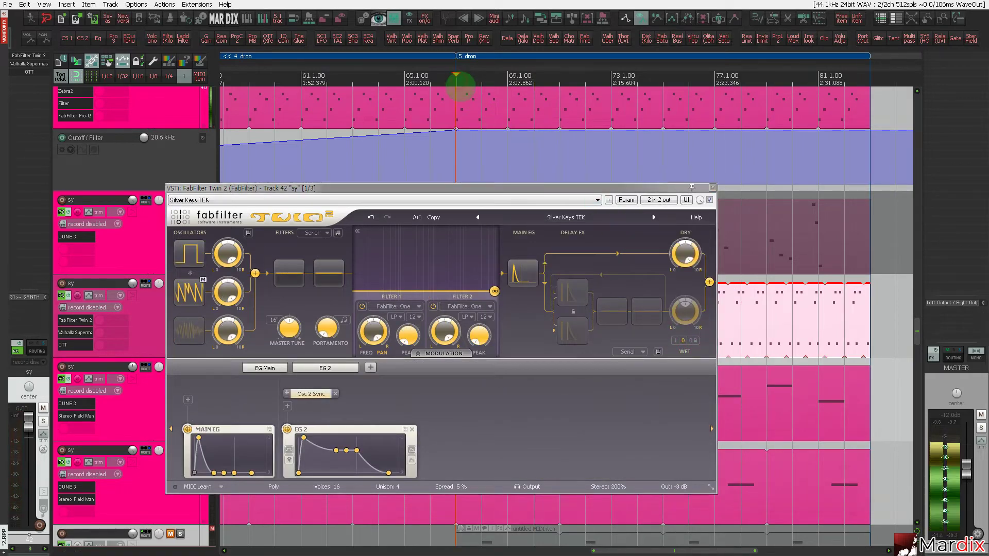
{"action": "left_click", "coordinate": [712, 187]}
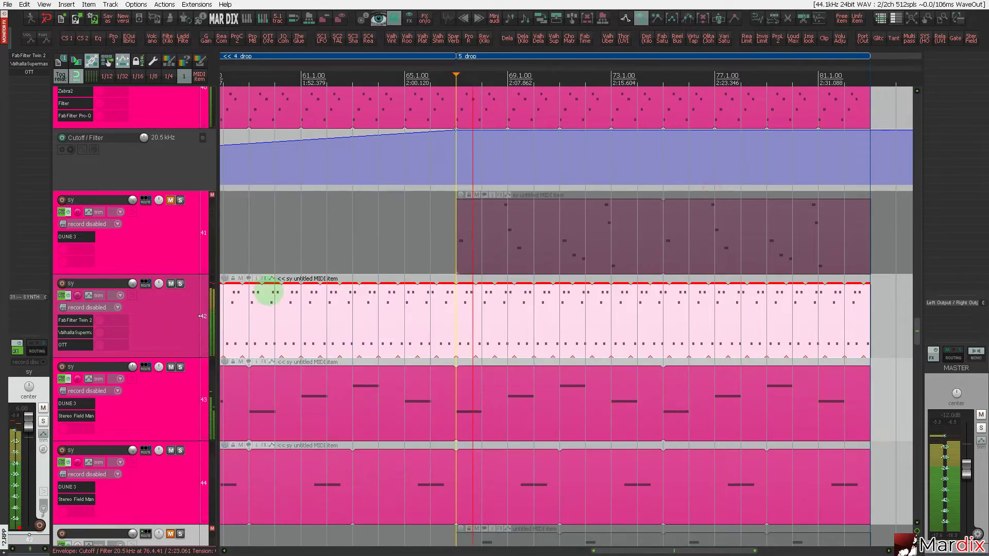
Remove OTT from the arpeggio track, set ValhallaSupermassive's delay to a 1/8 note and close the plugin windows.
{"action": "left_click", "coordinate": [28, 72], "text": "shift"}
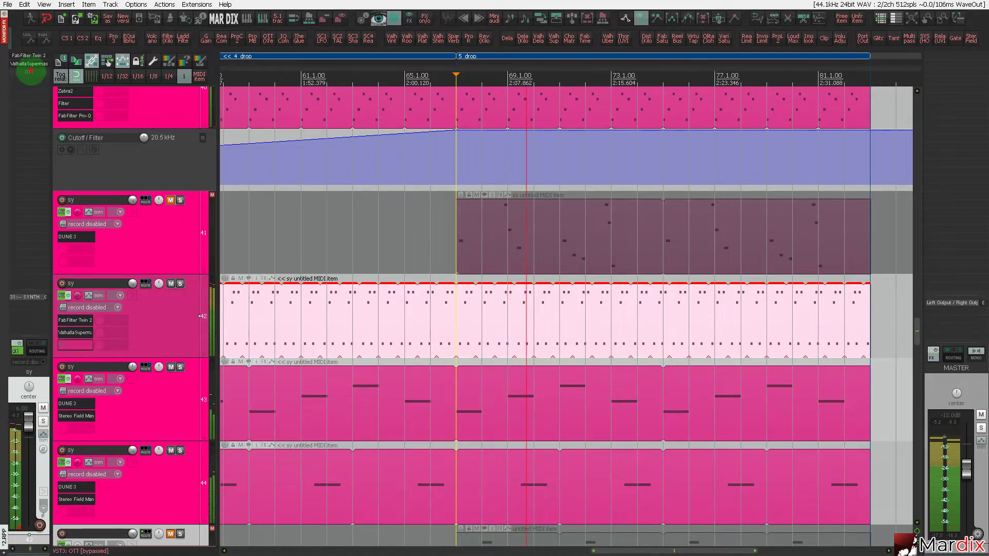
{"action": "left_click", "coordinate": [30, 64]}
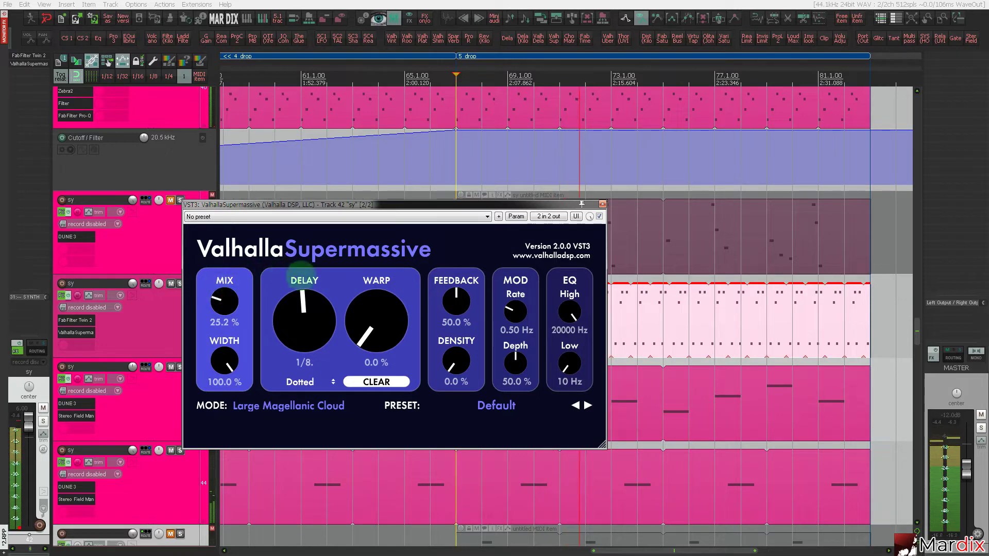
{"action": "left_click", "coordinate": [306, 383]}
{"action": "left_click", "coordinate": [294, 404]}
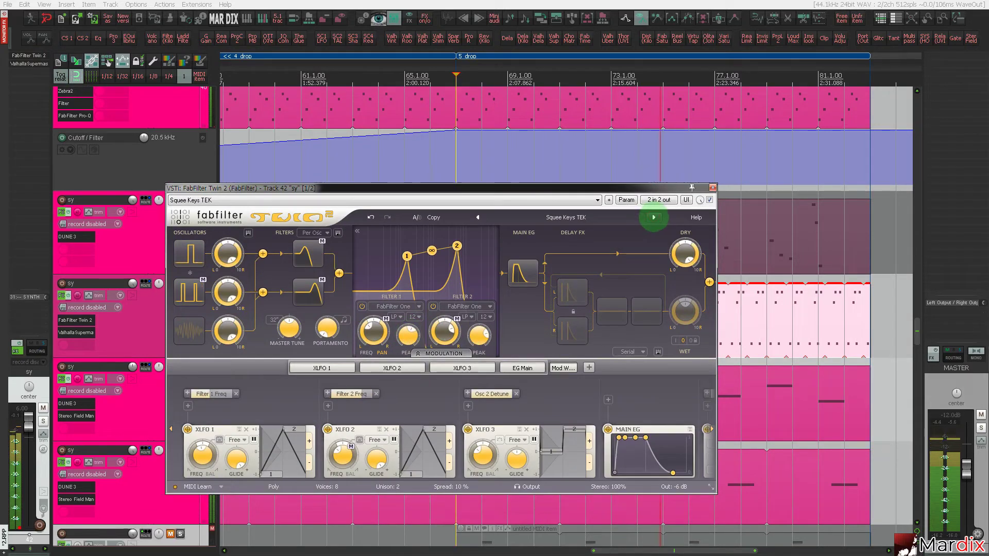
{"action": "left_click", "coordinate": [713, 188]}
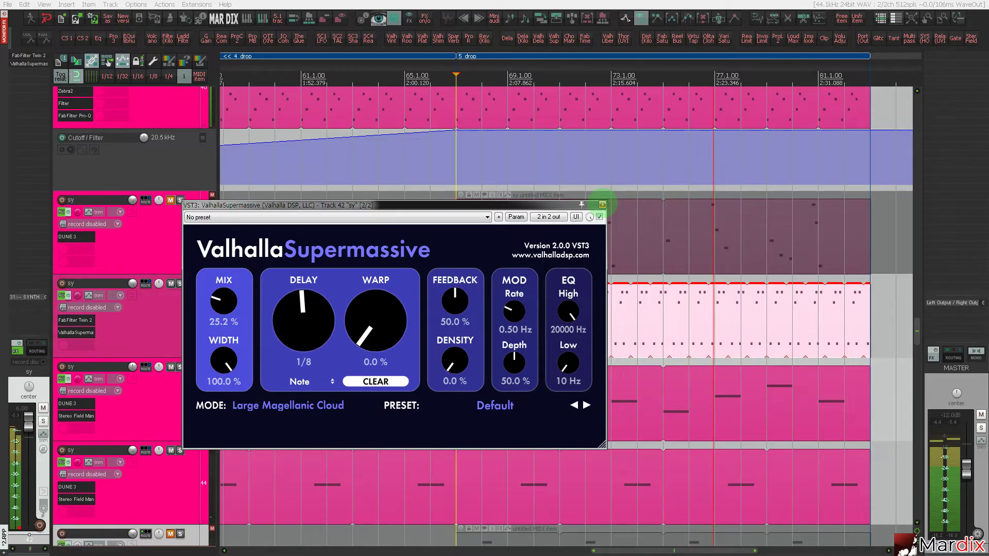
{"action": "left_click", "coordinate": [602, 204]}
Play from the start of 3 drop, audition the next FabFilter Twin 2 presets and keep Synkey Gentle O.
{"action": "scroll", "coordinate": [408, 249], "scroll_direction": "down", "scroll_amount": 4}
{"action": "left_click", "coordinate": [334, 213]}
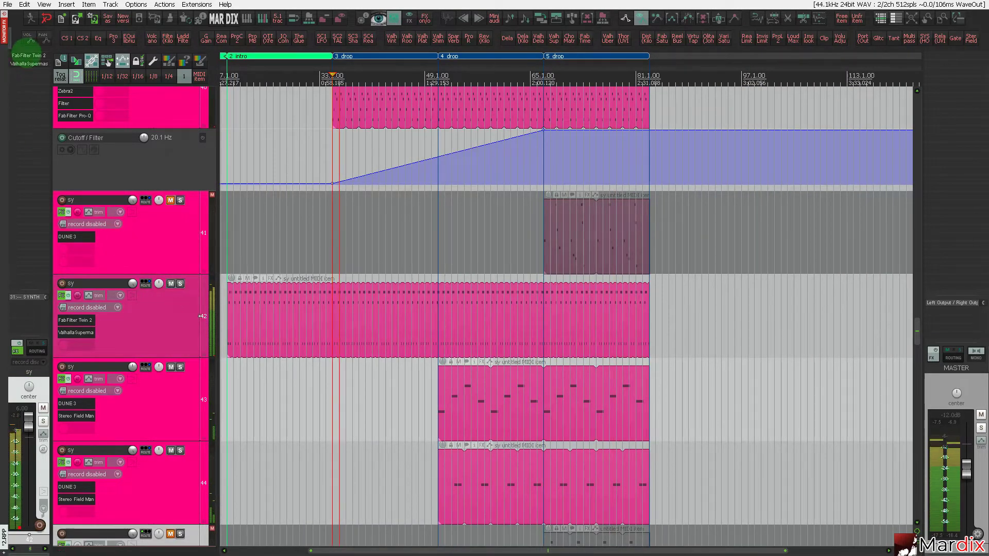
{"action": "left_click", "coordinate": [28, 54]}
{"action": "left_click", "coordinate": [653, 217]}
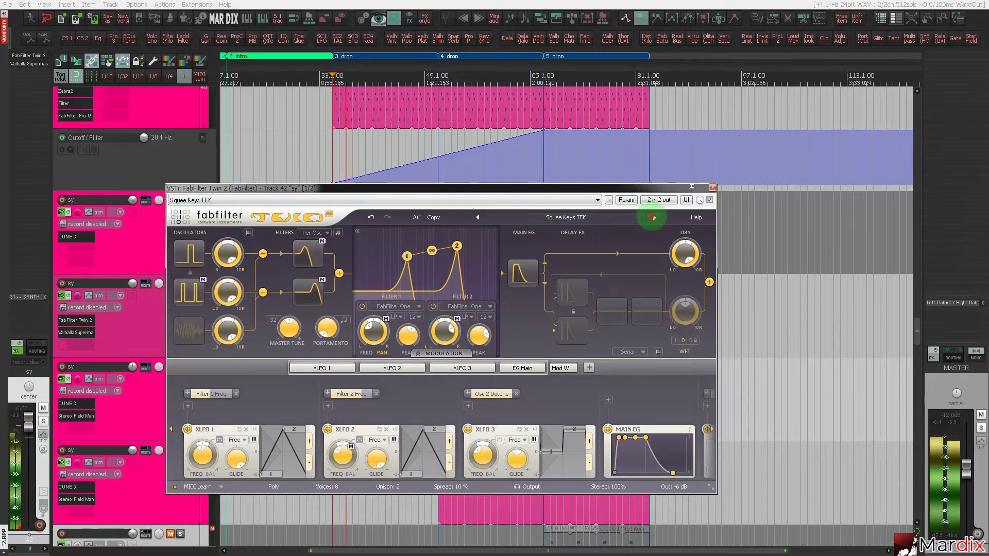
{"action": "left_click", "coordinate": [653, 217]}
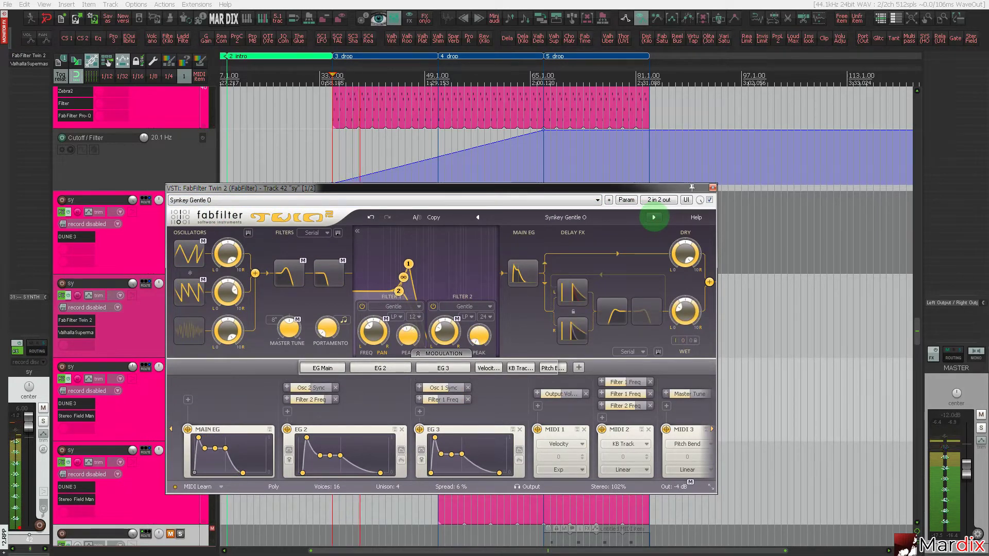
{"action": "left_click", "coordinate": [711, 188]}
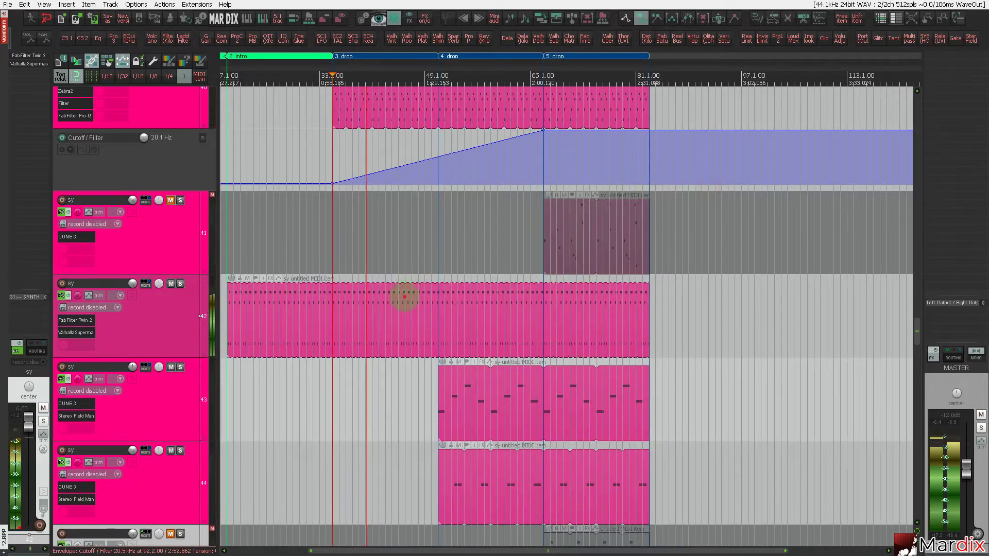
Play the arpeggio track with the mix from 3 drop and from several points in the 2 intro section.
{"action": "left_click", "coordinate": [405, 297]}
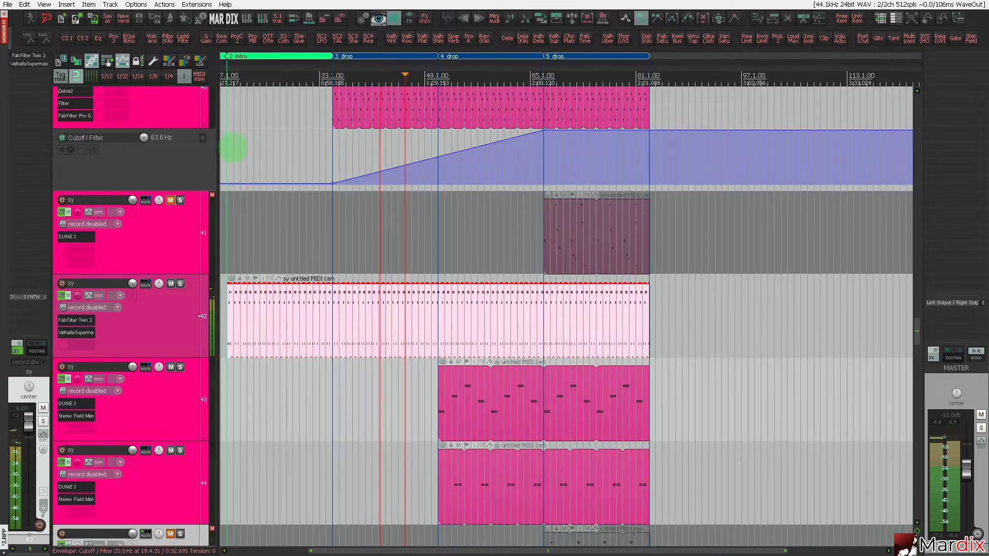
{"action": "left_click", "coordinate": [232, 148]}
{"action": "scroll", "coordinate": [254, 308], "scroll_direction": "up", "scroll_amount": 4}
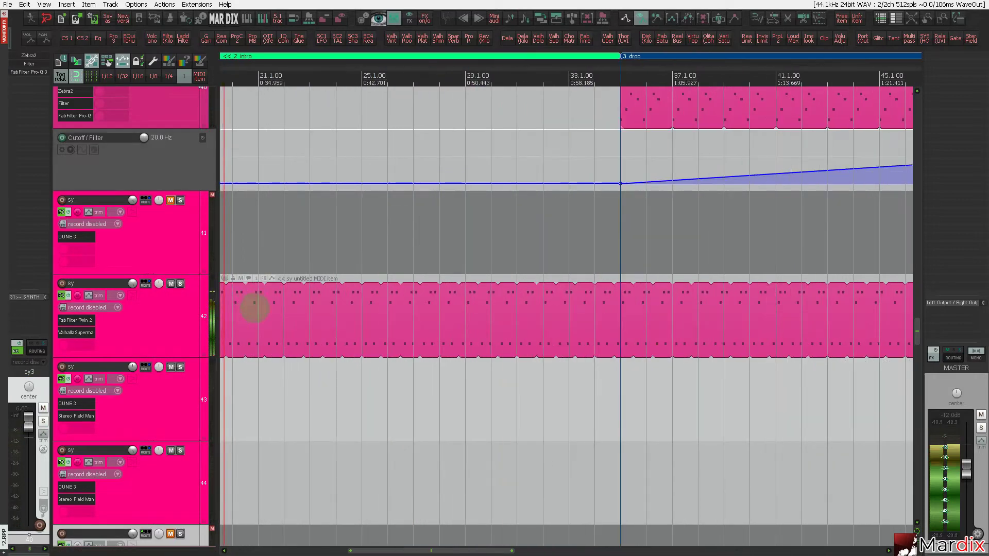
{"action": "left_click", "coordinate": [254, 309]}
{"action": "scroll", "coordinate": [258, 304], "scroll_direction": "down", "scroll_amount": 4}
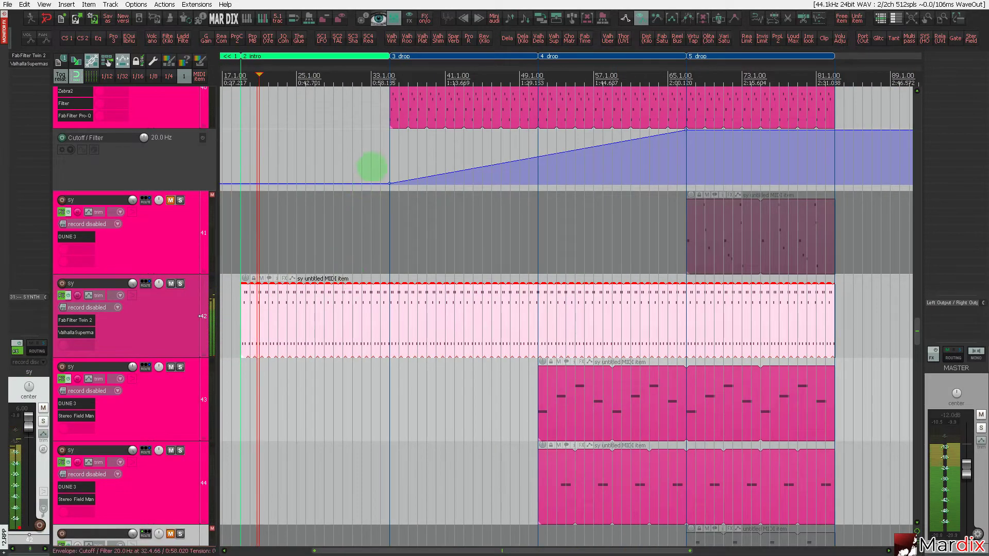
{"action": "left_click", "coordinate": [299, 305]}
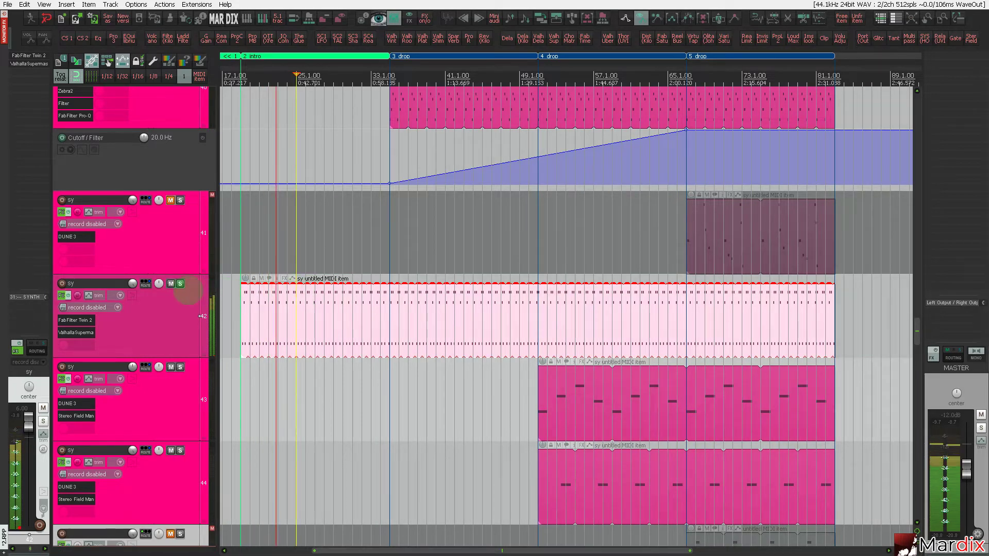
Load the Synkey Haunt O preset in the arpeggio's FabFilter Twin 2, close the plugin and play from the start of 3 drop.
{"action": "left_click", "coordinate": [29, 55]}
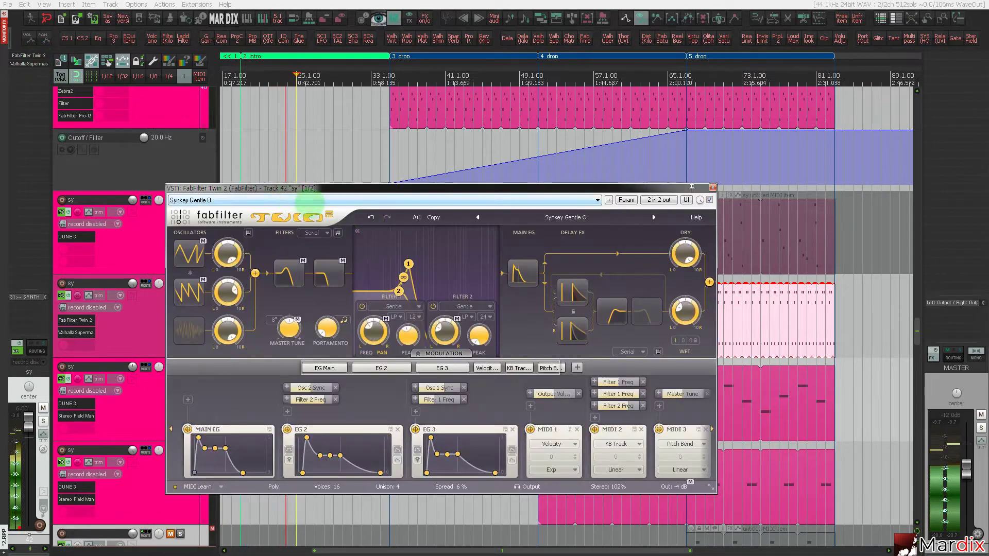
{"action": "left_click", "coordinate": [654, 217]}
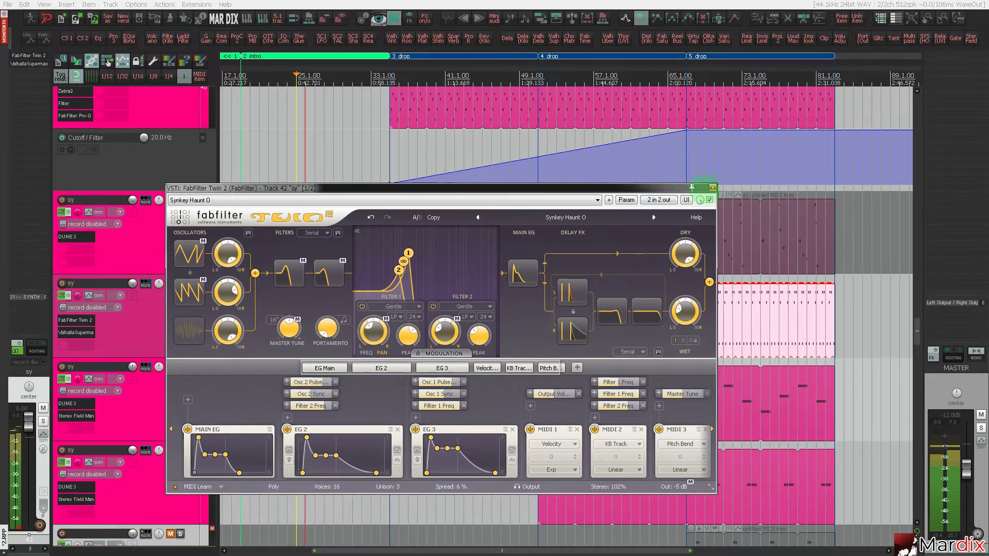
{"action": "left_click", "coordinate": [713, 188]}
{"action": "left_click", "coordinate": [389, 144]}
{"action": "key", "text": "space"}
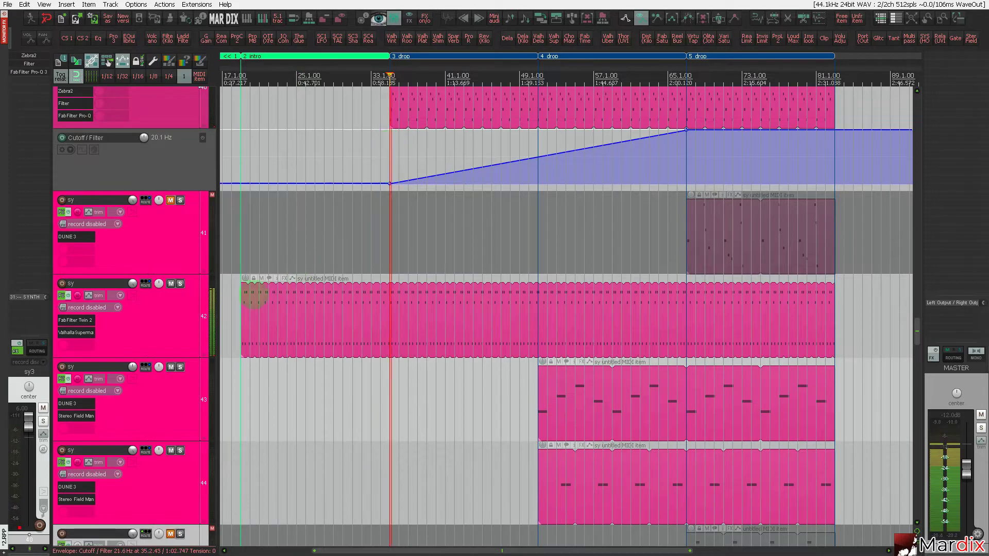
Open the arpeggio's MIDI item for editing, generate a random melody and transpose its notes down one octave.
{"action": "left_click", "coordinate": [185, 304]}
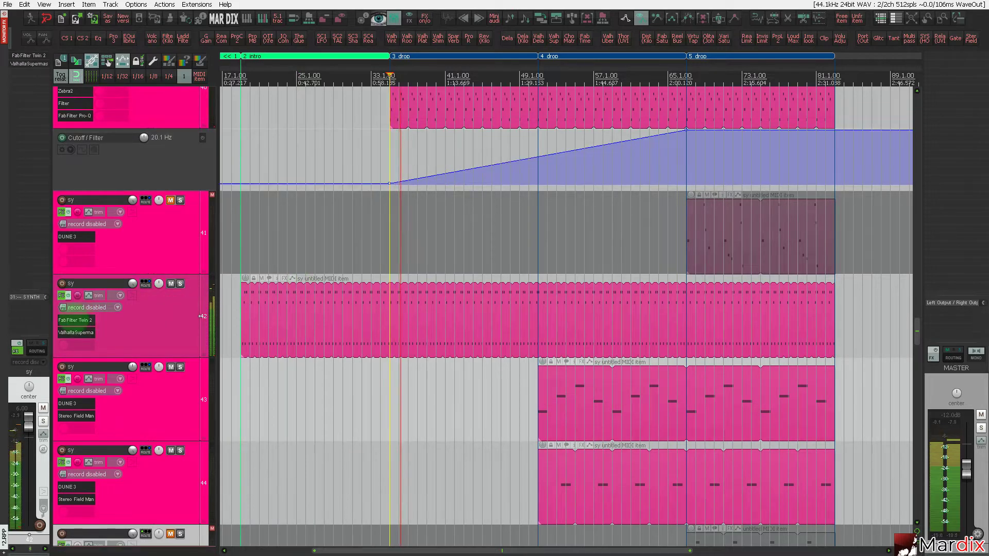
{"action": "double_click", "coordinate": [305, 310]}
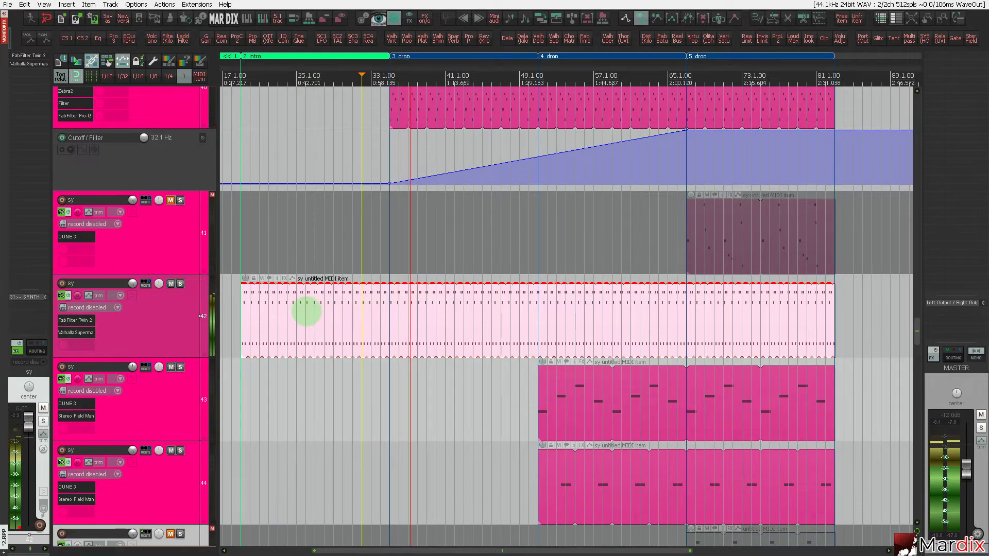
{"action": "scroll", "coordinate": [31, 271], "scroll_direction": "down", "scroll_amount": 5}
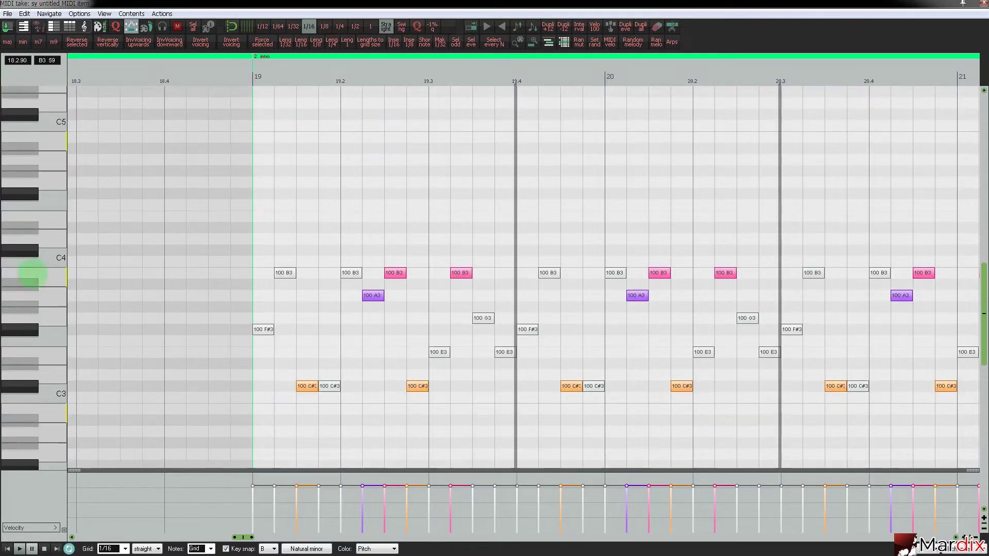
{"action": "left_click", "coordinate": [633, 43]}
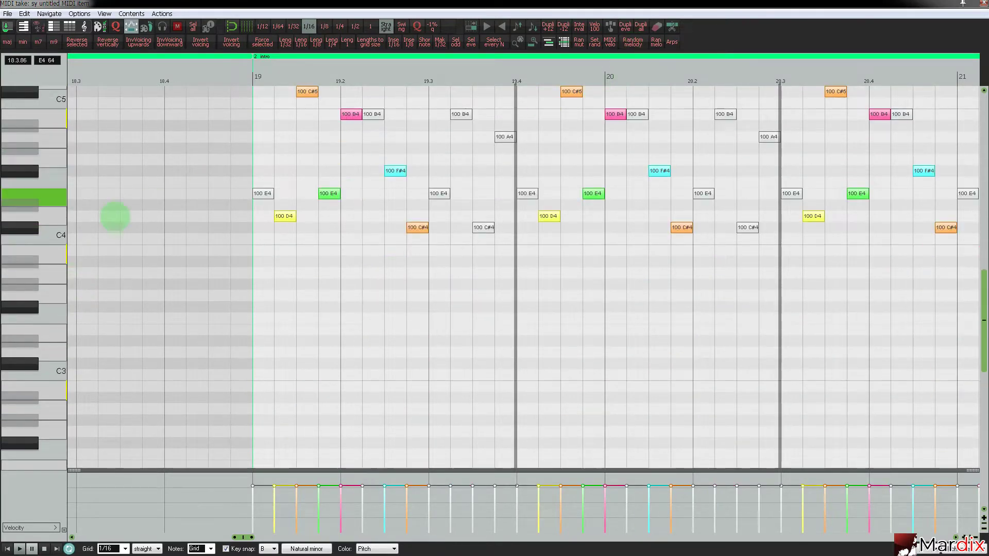
{"action": "scroll", "coordinate": [45, 225], "scroll_direction": "up", "scroll_amount": 3}
{"action": "key", "text": "ctrl+Down"}
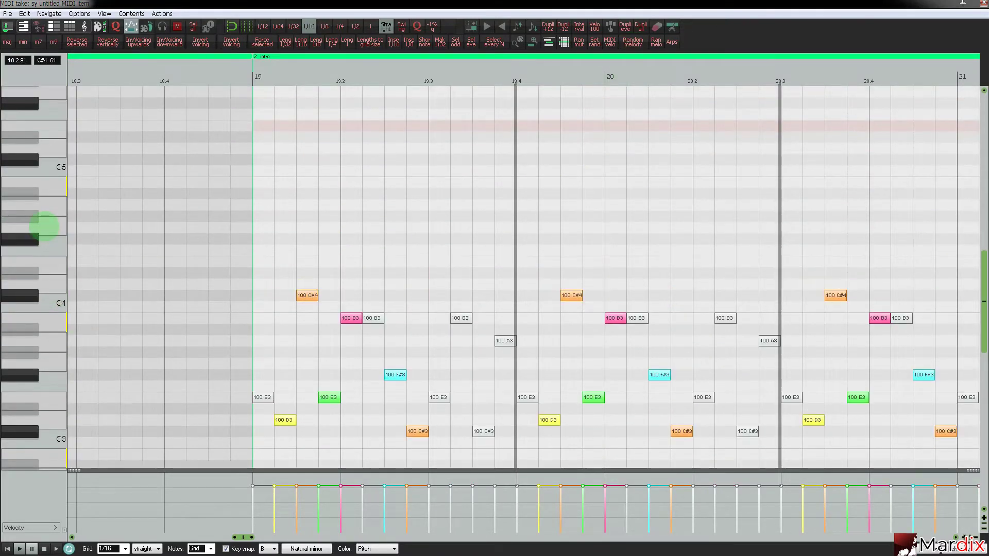
{"action": "scroll", "coordinate": [44, 227], "scroll_direction": "down", "scroll_amount": 3}
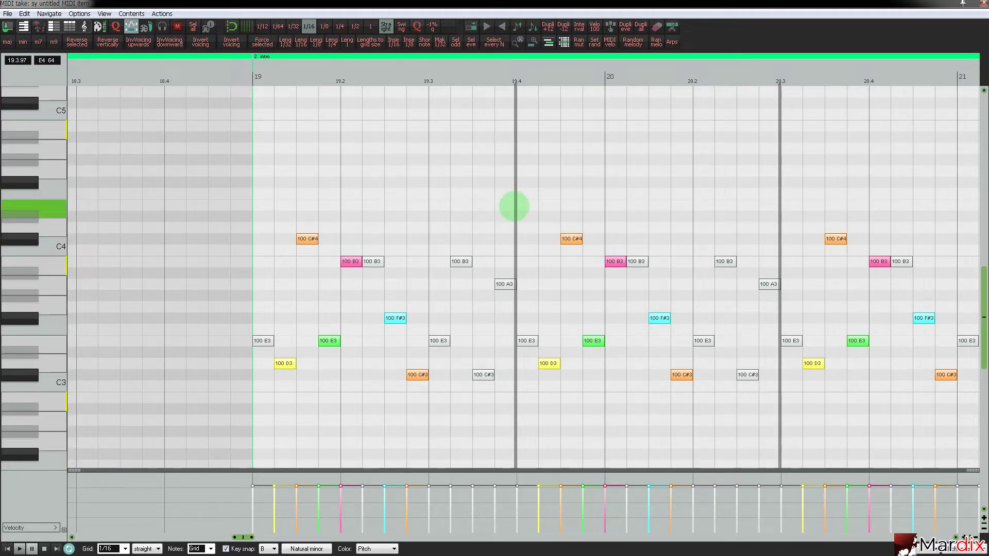
Extend the arpeggio's loop to the start of bar 20 and fill the added beat with 1/16 A3 notes.
{"action": "left_click_drag", "start_coordinate": [514, 207], "coordinate": [600, 210]}
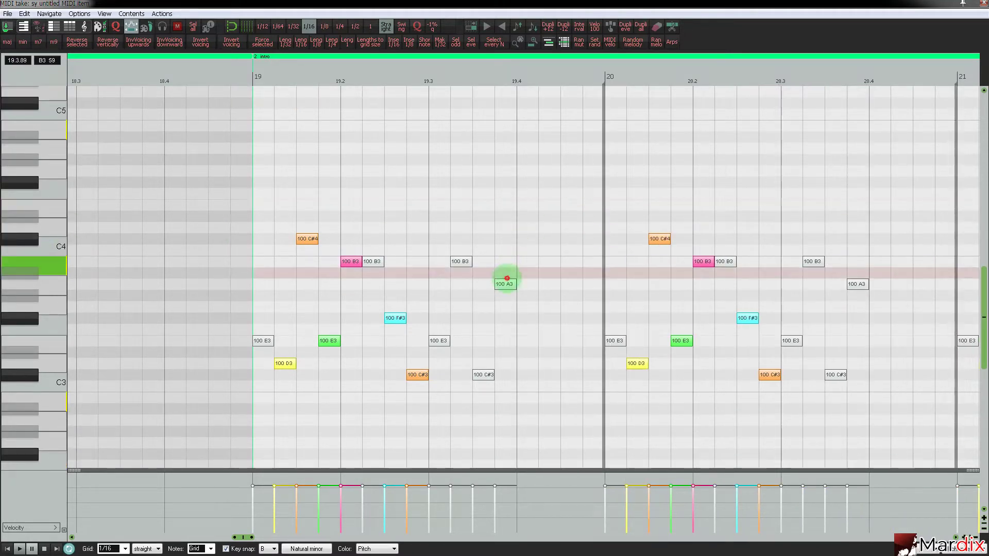
{"action": "left_click", "coordinate": [508, 283]}
{"action": "left_click_drag", "start_coordinate": [504, 285], "coordinate": [567, 285], "text": "ctrl"}
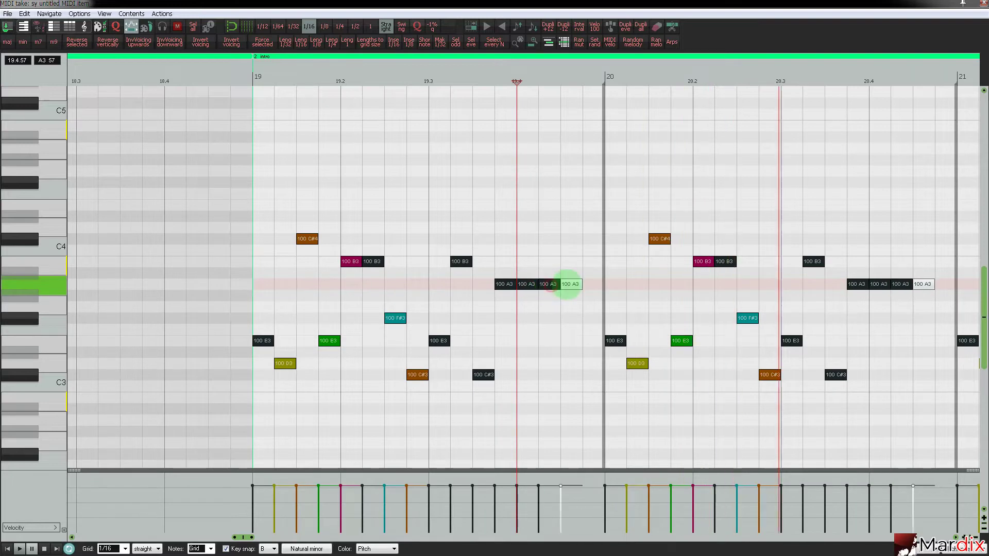
{"action": "left_click", "coordinate": [590, 284]}
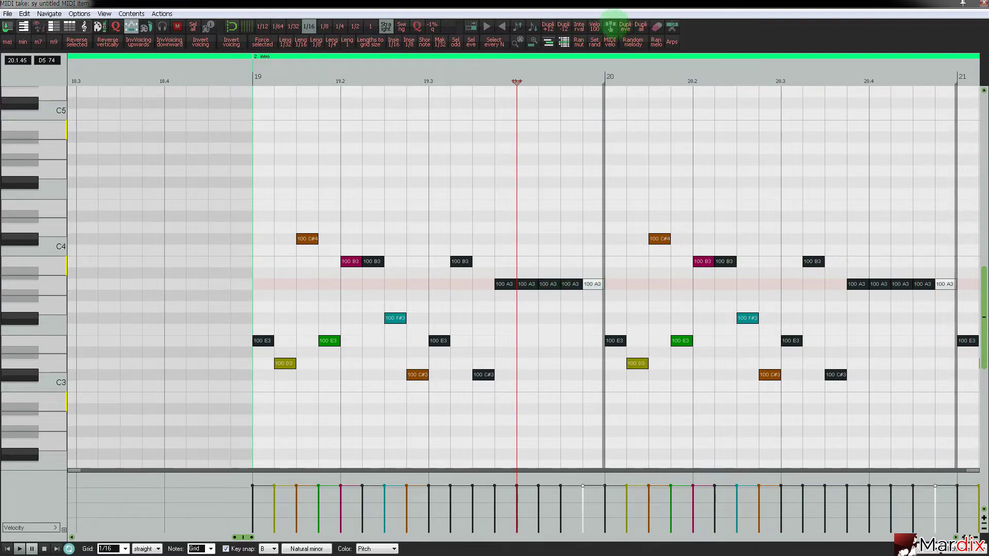
Generate several random melodies over the full-bar loop and transpose the last one down an octave.
{"action": "left_click", "coordinate": [633, 41]}
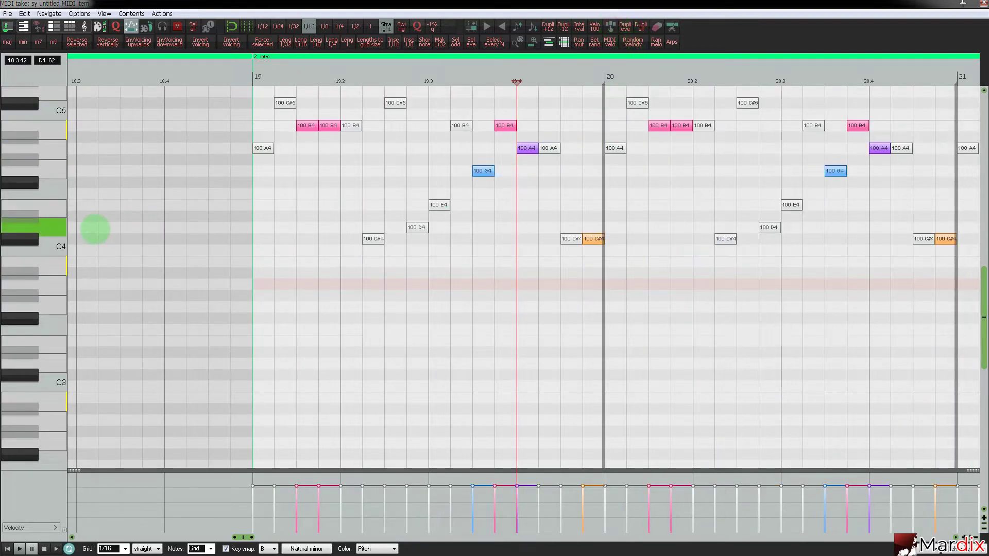
{"action": "scroll", "coordinate": [44, 227], "scroll_direction": "up", "scroll_amount": 3}
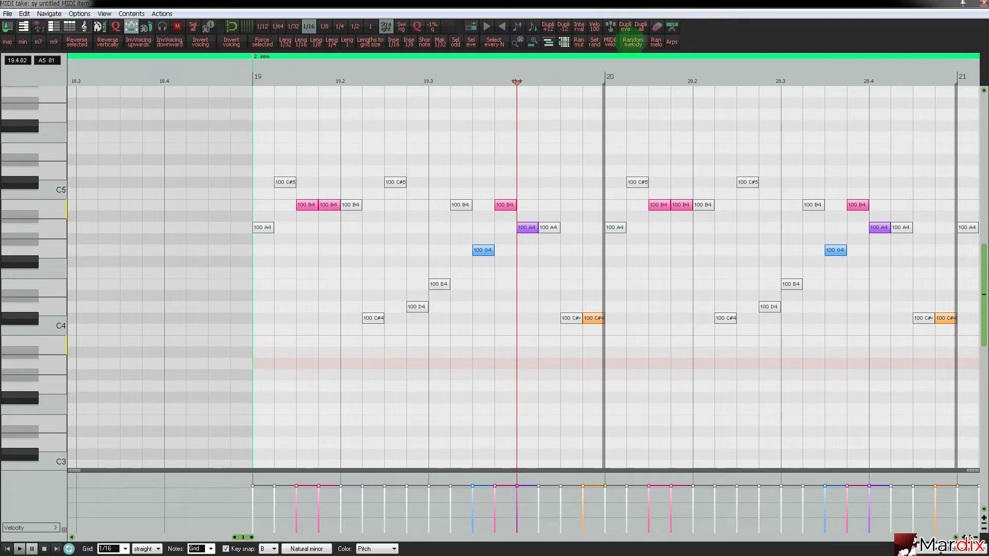
{"action": "left_click", "coordinate": [633, 43]}
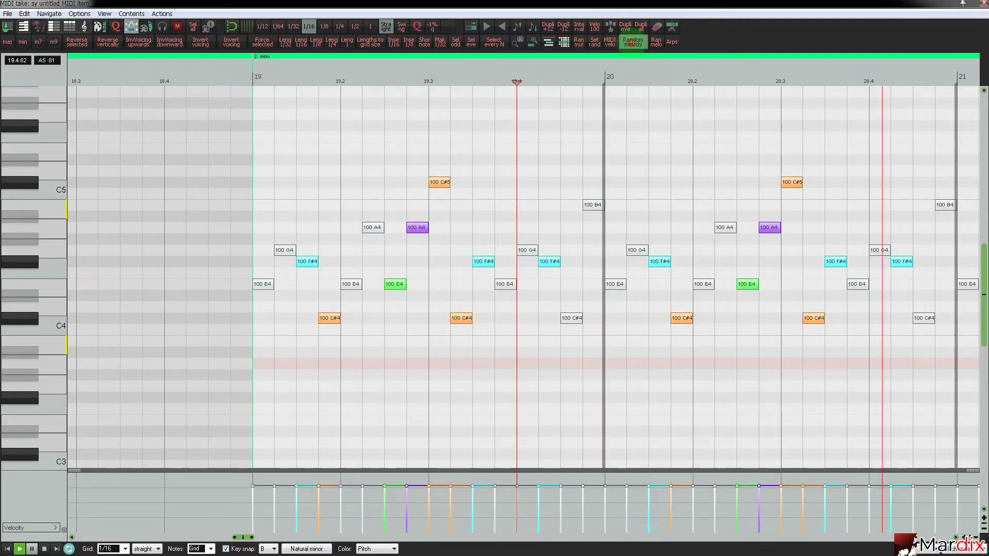
{"action": "left_click", "coordinate": [633, 41]}
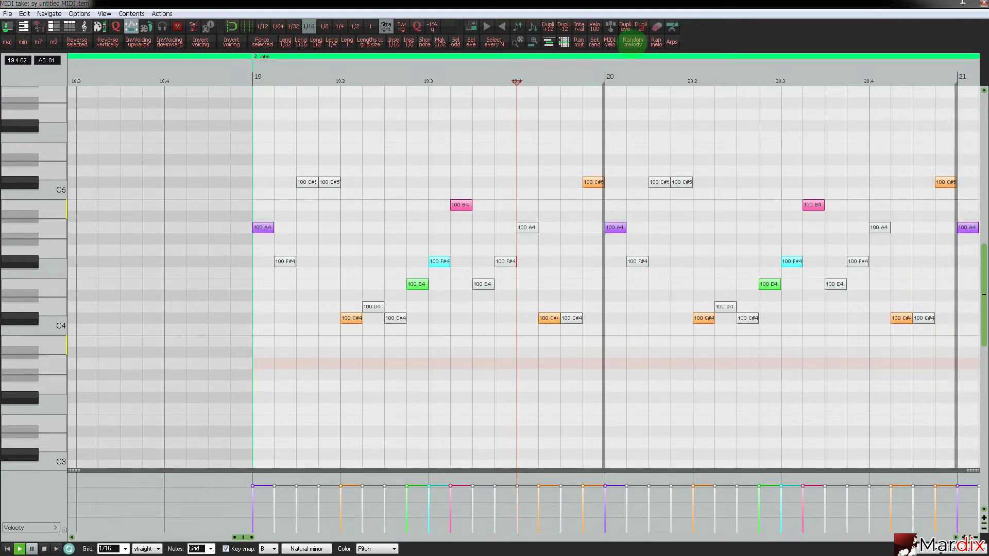
{"action": "key", "text": "shift+Down"}
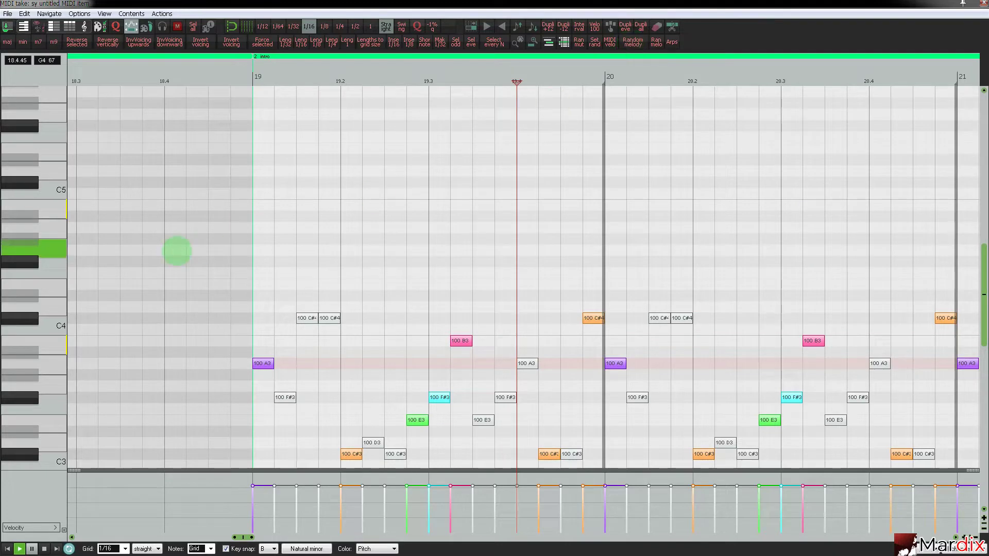
Try the melody one and two octaves lower and bring it back up to the C#3 to C#4 range.
{"action": "scroll", "coordinate": [29, 292], "scroll_direction": "down", "scroll_amount": 7}
{"action": "key", "text": "ctrl+Down"}
{"action": "scroll", "coordinate": [29, 294], "scroll_direction": "down", "scroll_amount": 3}
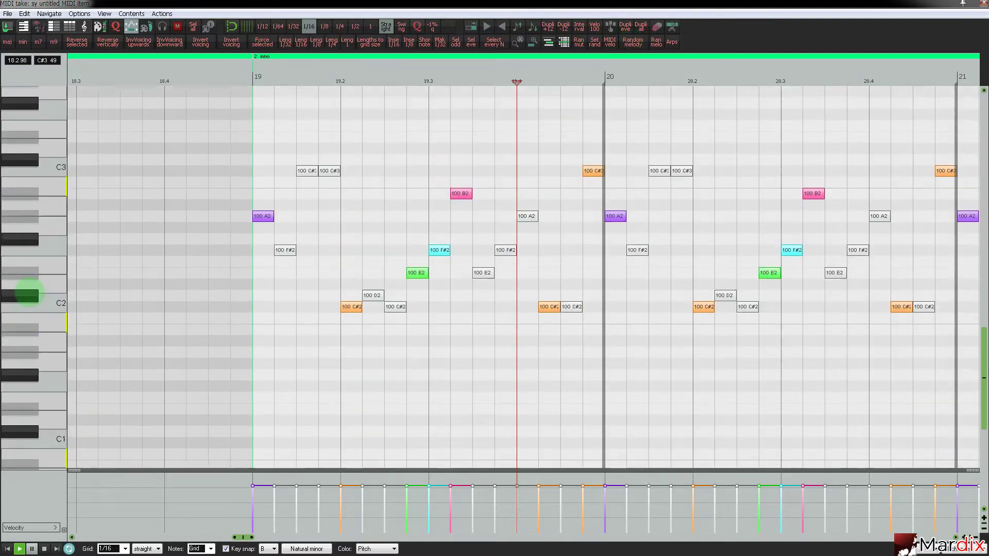
{"action": "key", "text": "ctrl+Down"}
{"action": "scroll", "coordinate": [28, 292], "scroll_direction": "down", "scroll_amount": 2}
{"action": "key", "text": "ctrl+Up"}
{"action": "key", "text": "ctrl+Up"}
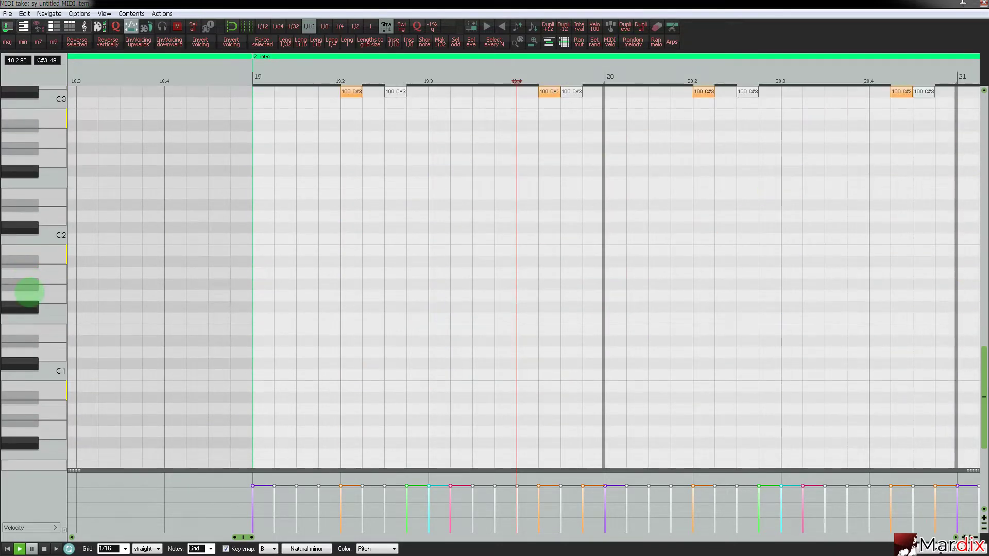
{"action": "scroll", "coordinate": [28, 292], "scroll_direction": "up", "scroll_amount": 9}
{"action": "scroll", "coordinate": [30, 292], "scroll_direction": "up", "scroll_amount": 1}
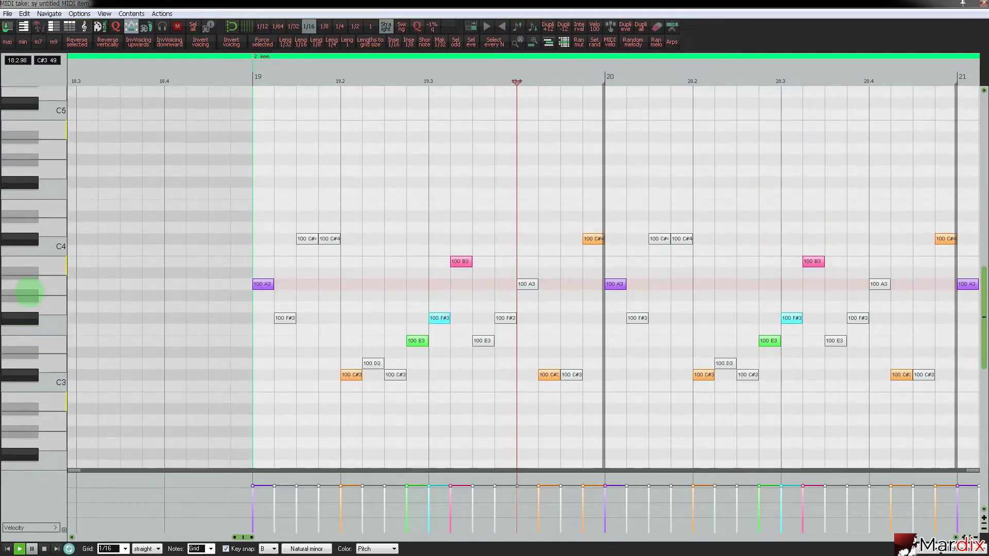
Generate a new random melody, randomize its note mutes and transpose the notes down one octave.
{"action": "left_click", "coordinate": [656, 44]}
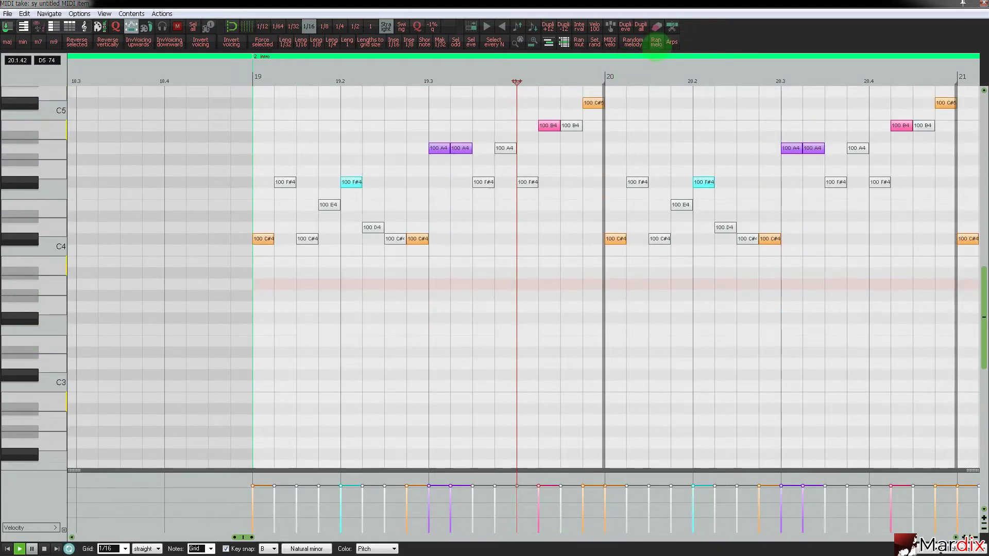
{"action": "scroll", "coordinate": [49, 273], "scroll_direction": "up", "scroll_amount": 2}
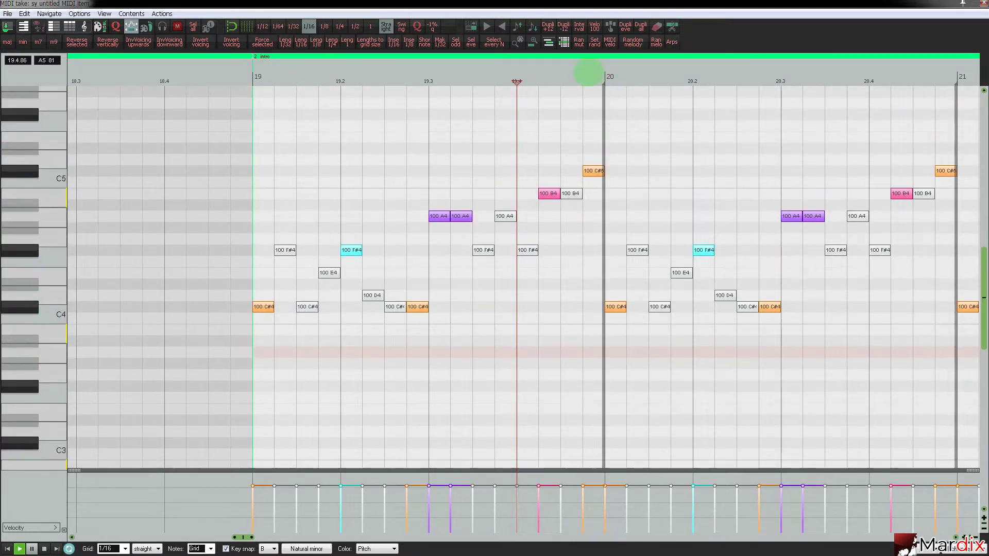
{"action": "left_click", "coordinate": [579, 42]}
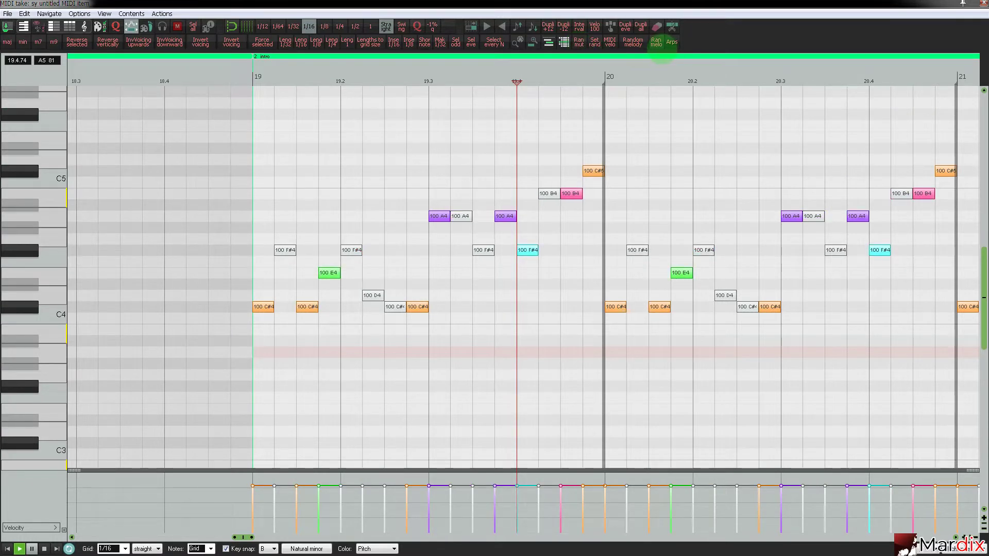
{"action": "key", "text": "ctrl+Down"}
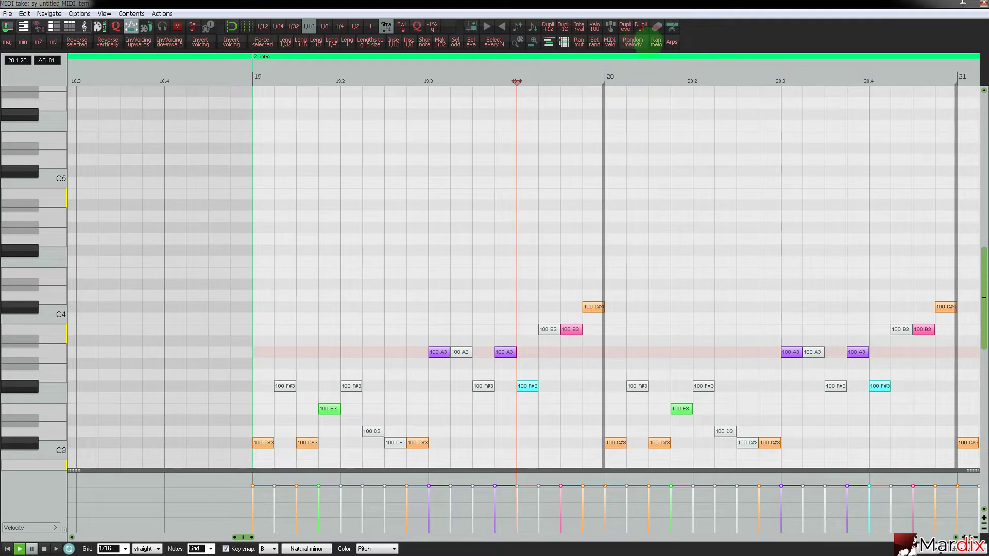
Audition further random melodies, keep one transposed into the C#3 to C#4 range and close the MIDI editor.
{"action": "left_click", "coordinate": [656, 42]}
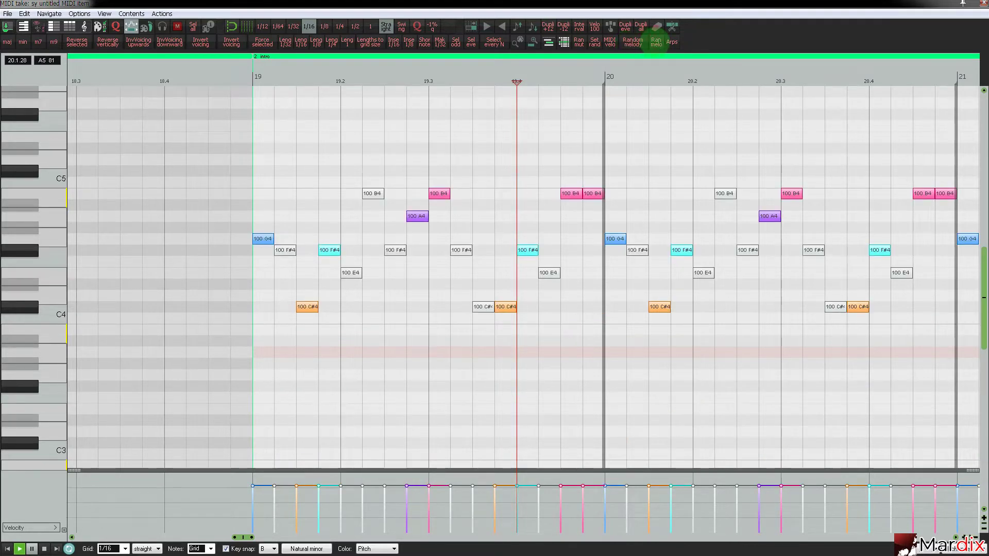
{"action": "left_click", "coordinate": [656, 43]}
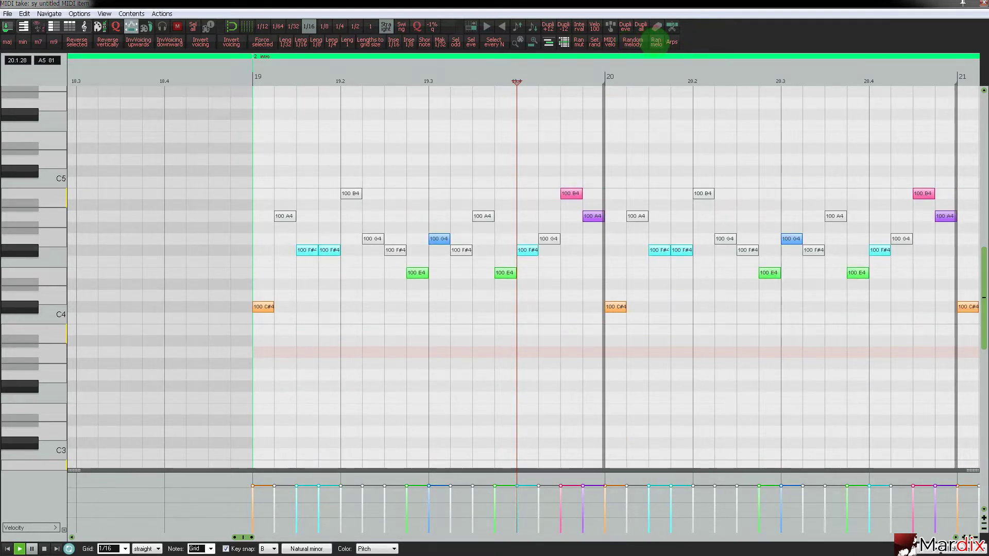
{"action": "left_click", "coordinate": [656, 42]}
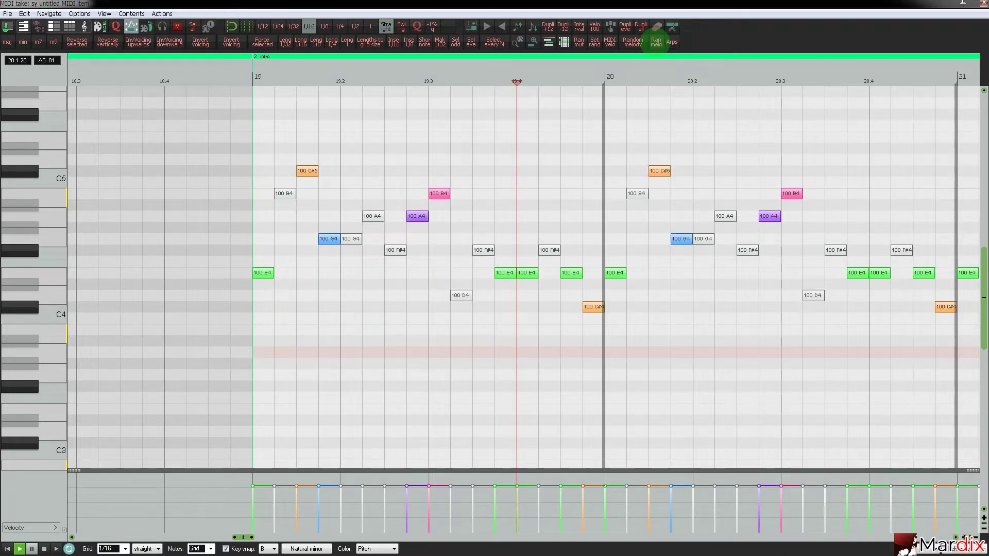
{"action": "left_click", "coordinate": [656, 43]}
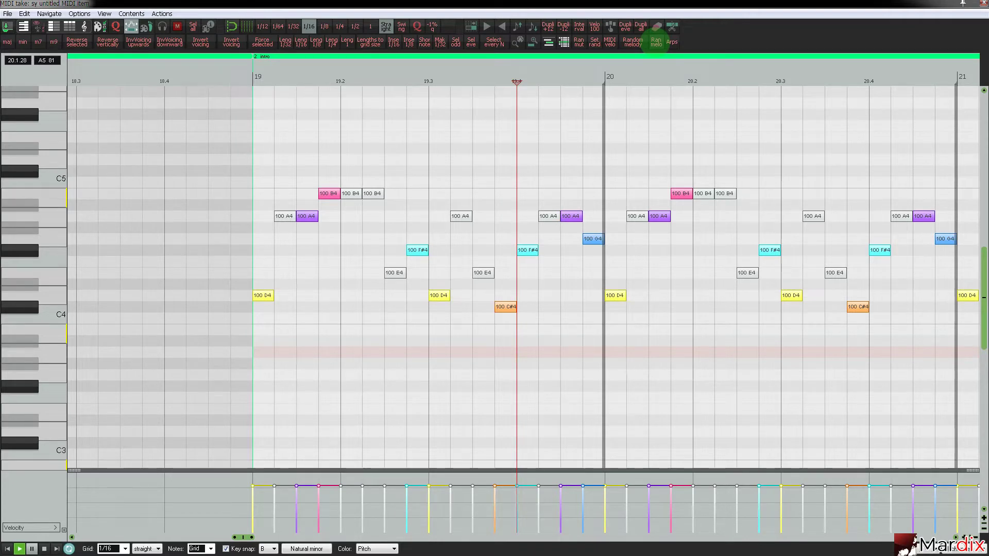
{"action": "left_click", "coordinate": [656, 43]}
{"action": "left_click", "coordinate": [656, 42]}
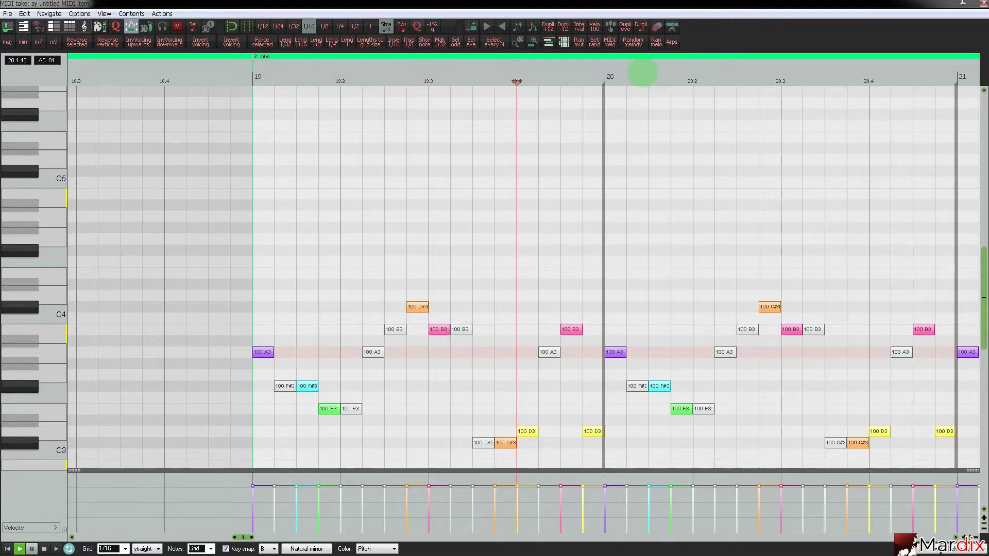
{"action": "left_click", "coordinate": [656, 42]}
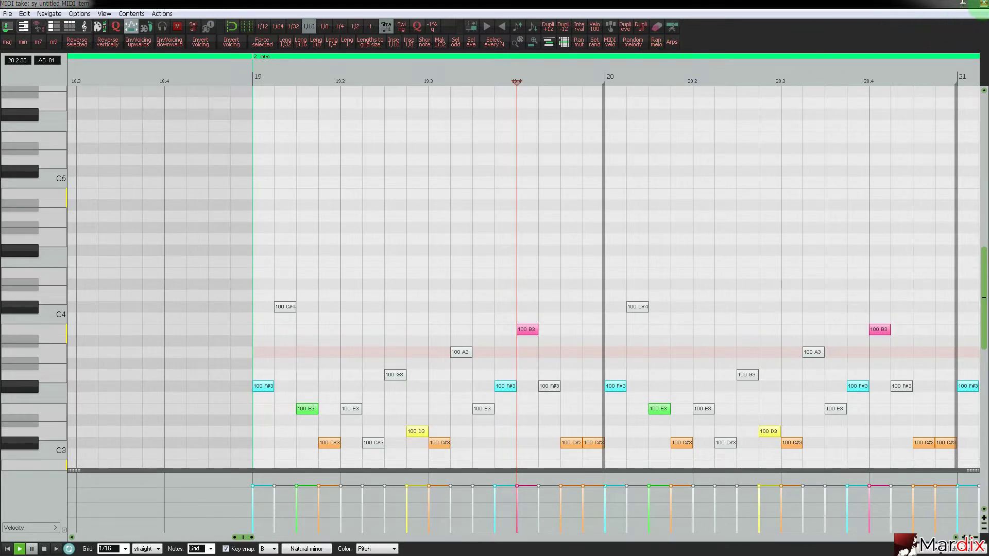
{"action": "key", "text": "Escape"}
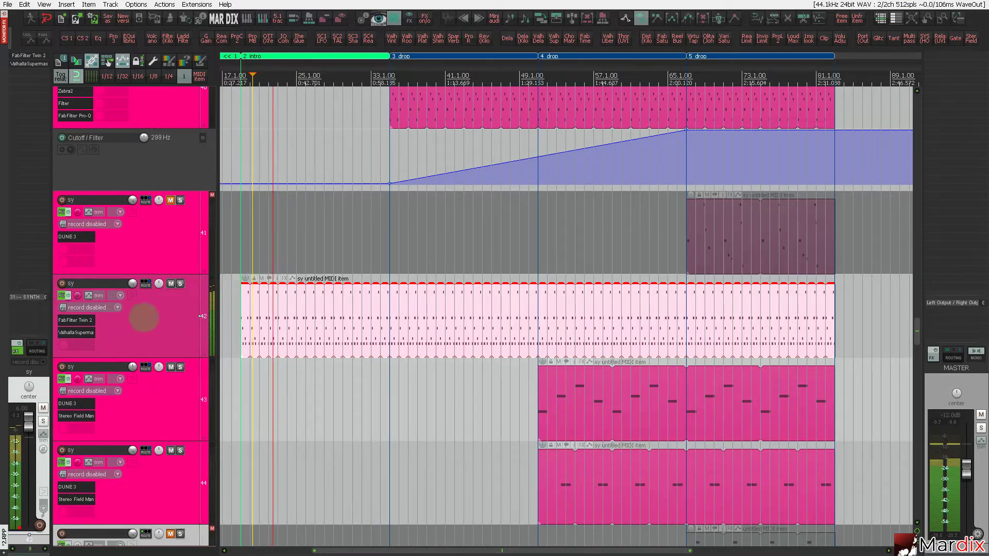
Open Twin 2 on track 42 and audition presets from Synkey Haunt onward, stopping at Tines Strings DJM.
{"action": "left_click", "coordinate": [84, 321]}
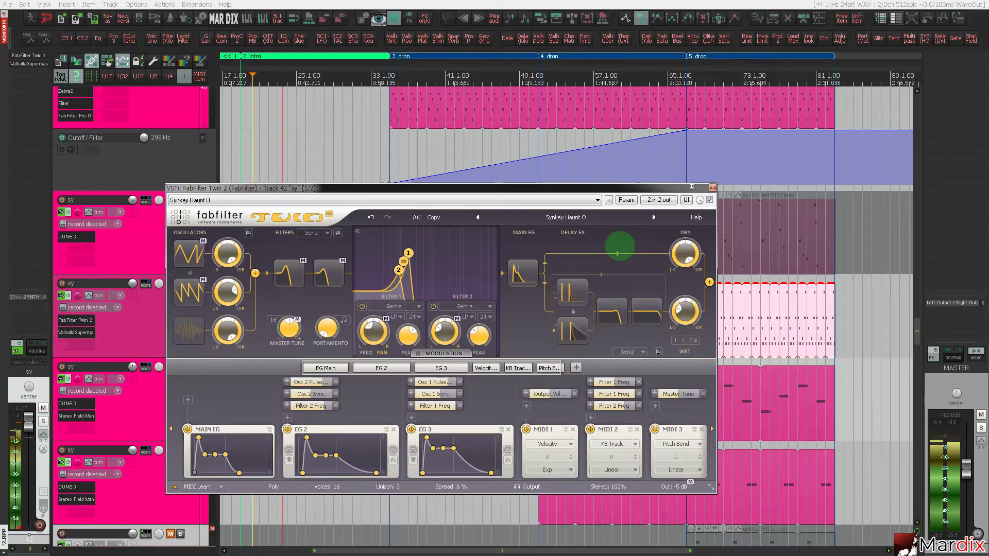
{"action": "left_click", "coordinate": [654, 217]}
{"action": "left_click", "coordinate": [654, 217]}
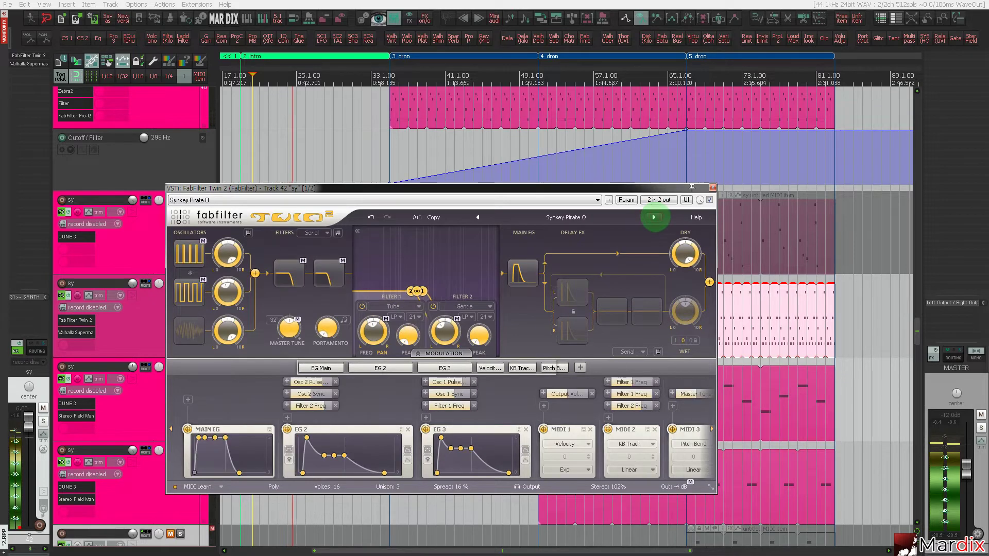
{"action": "left_click", "coordinate": [653, 217]}
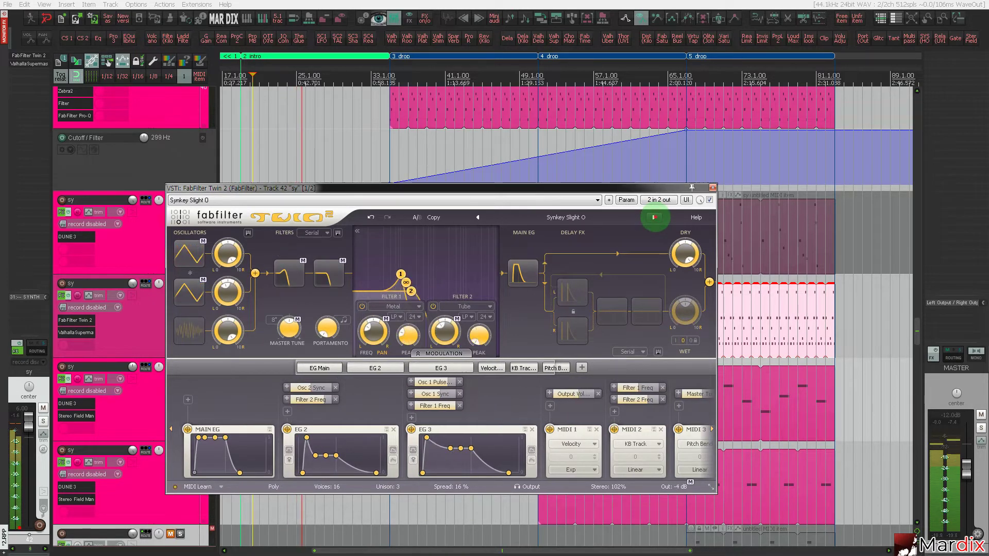
{"action": "left_click", "coordinate": [654, 217]}
{"action": "left_click", "coordinate": [654, 217]}
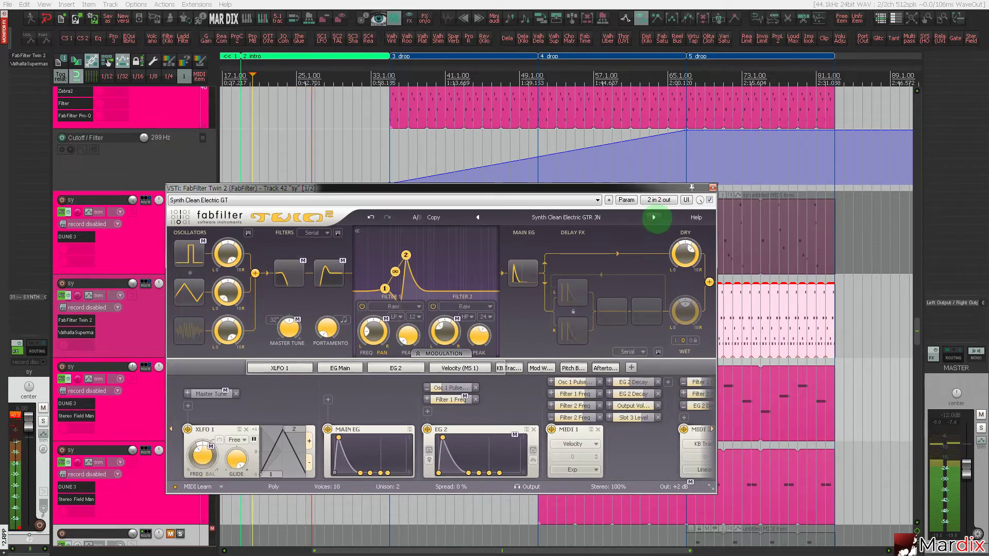
{"action": "left_click", "coordinate": [654, 217]}
{"action": "left_click", "coordinate": [655, 217]}
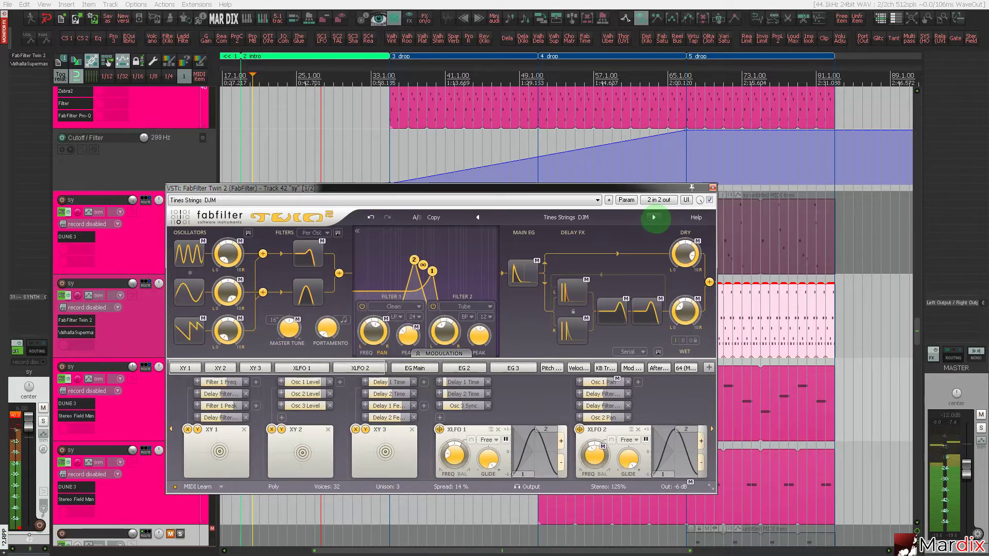
{"action": "left_click", "coordinate": [713, 188]}
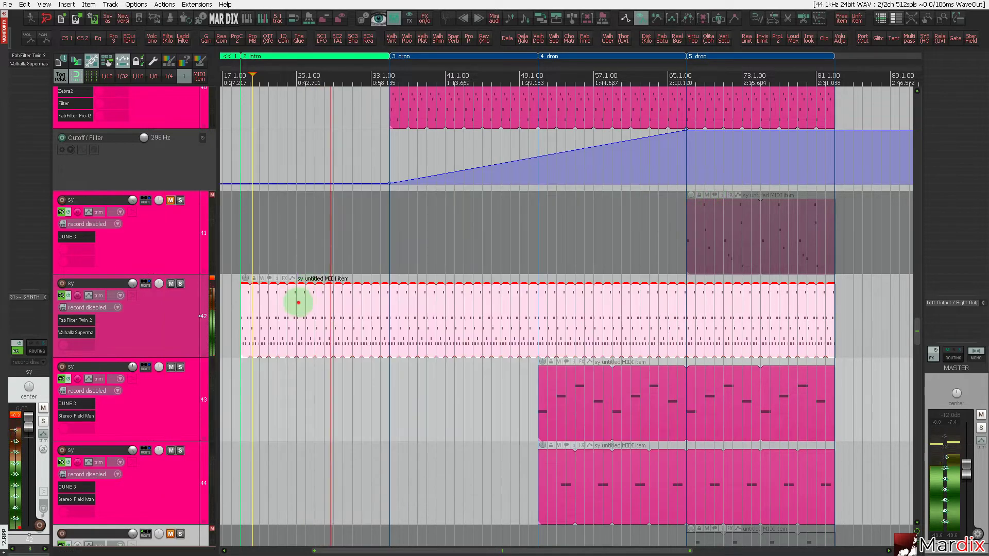
Place the edit cursor in the intro, compare the ToyBox JZ and VeloCut SM presets on track 42 and keep ToyBox JZ.
{"action": "left_click", "coordinate": [296, 304]}
{"action": "left_click", "coordinate": [270, 306]}
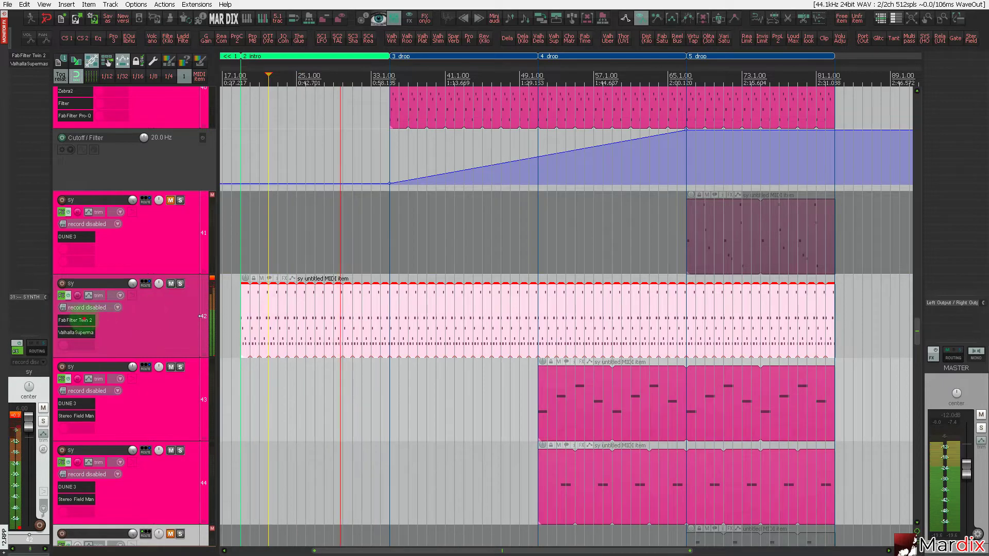
{"action": "key", "text": "f"}
{"action": "left_click", "coordinate": [653, 216]}
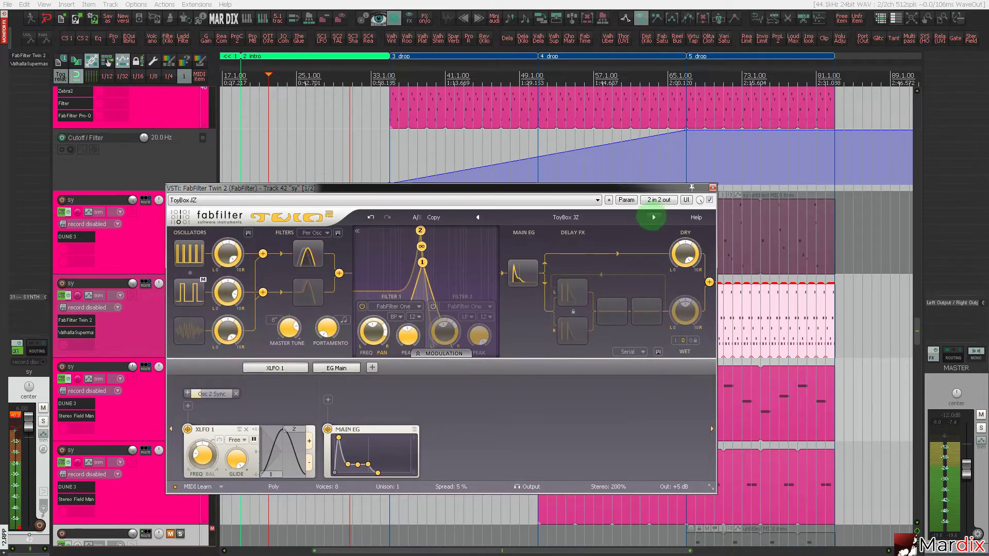
{"action": "left_click", "coordinate": [653, 217]}
{"action": "left_click", "coordinate": [477, 217]}
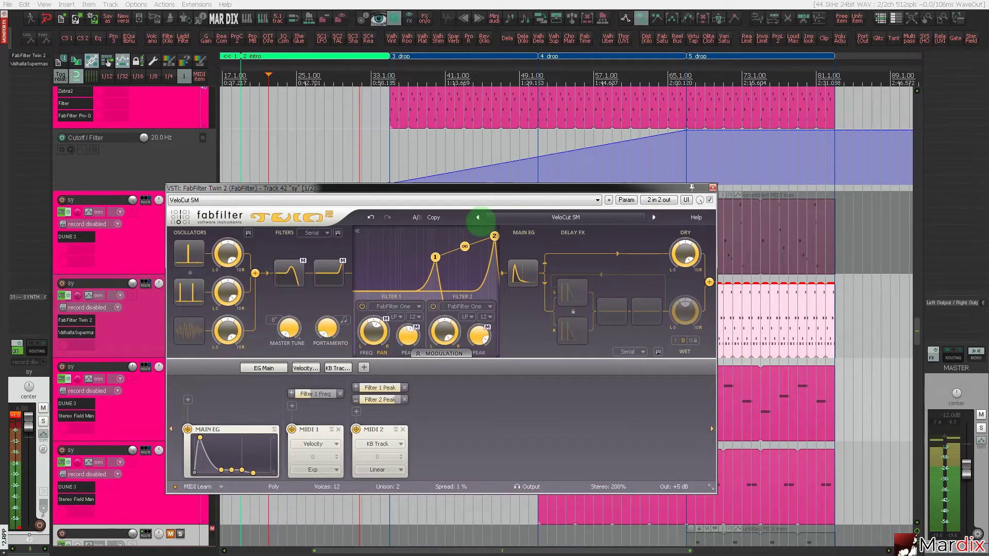
{"action": "left_click", "coordinate": [712, 187]}
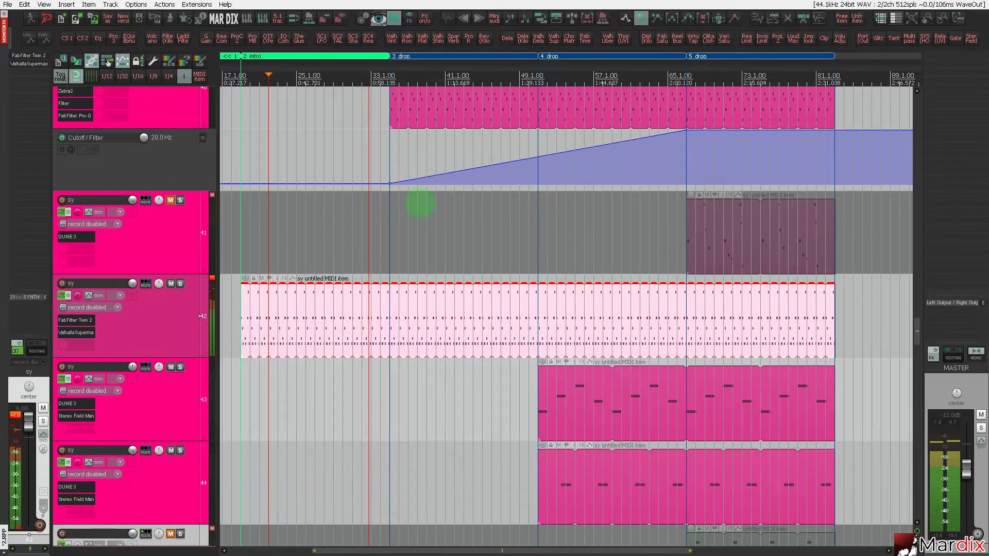
Open track 42's arpeggio for editing and try its melody one and two octaves lower.
{"action": "left_click", "coordinate": [388, 155]}
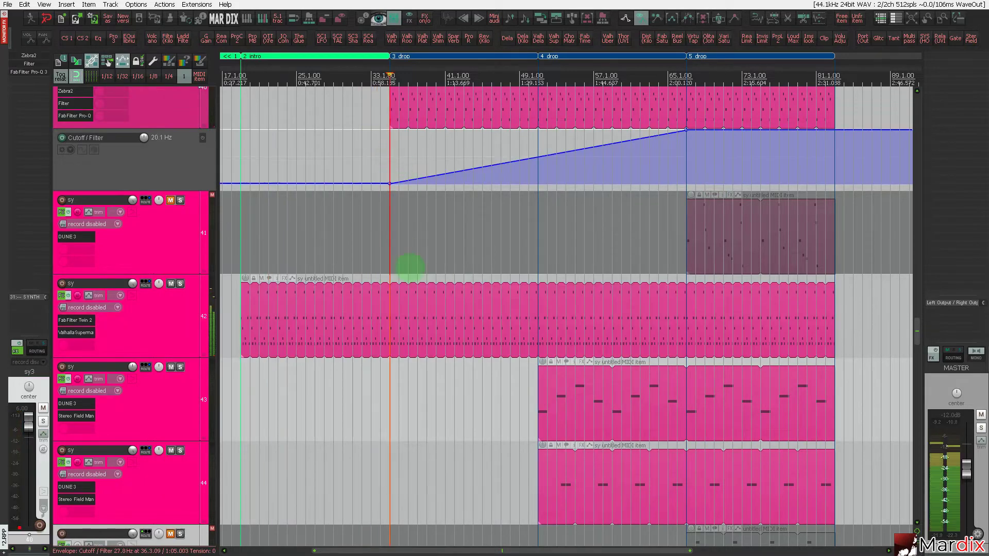
{"action": "left_click", "coordinate": [418, 302]}
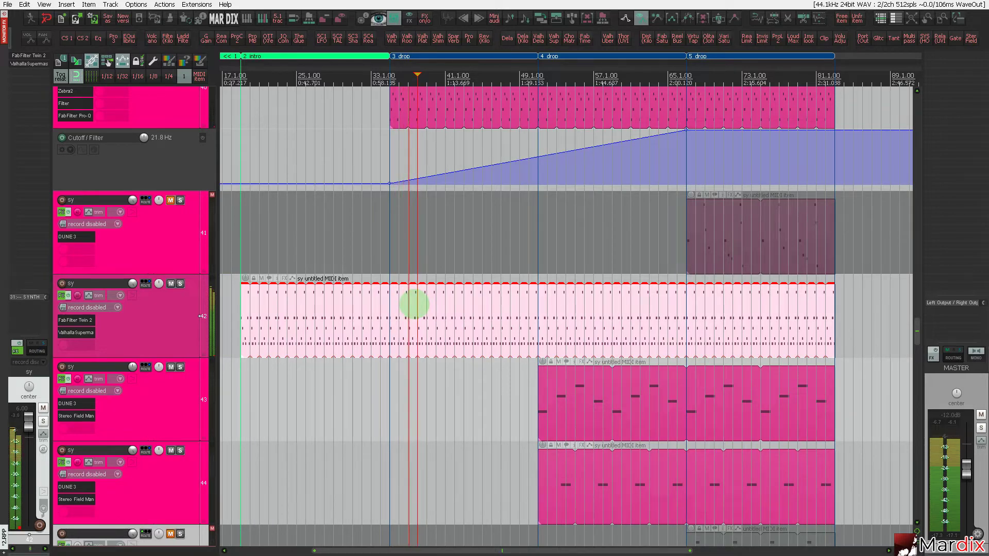
{"action": "left_click", "coordinate": [417, 304]}
{"action": "double_click", "coordinate": [417, 304]}
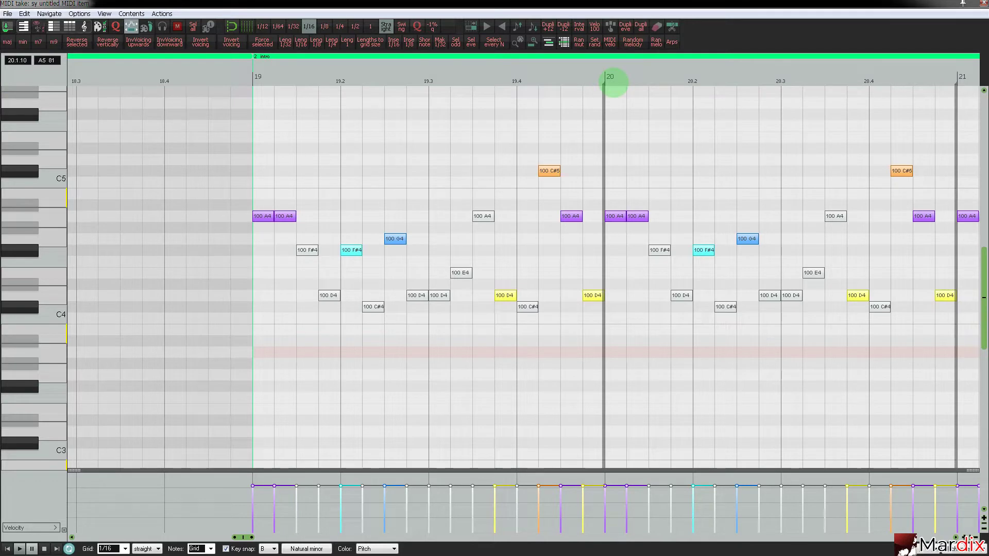
{"action": "key", "text": "ctrl+Down"}
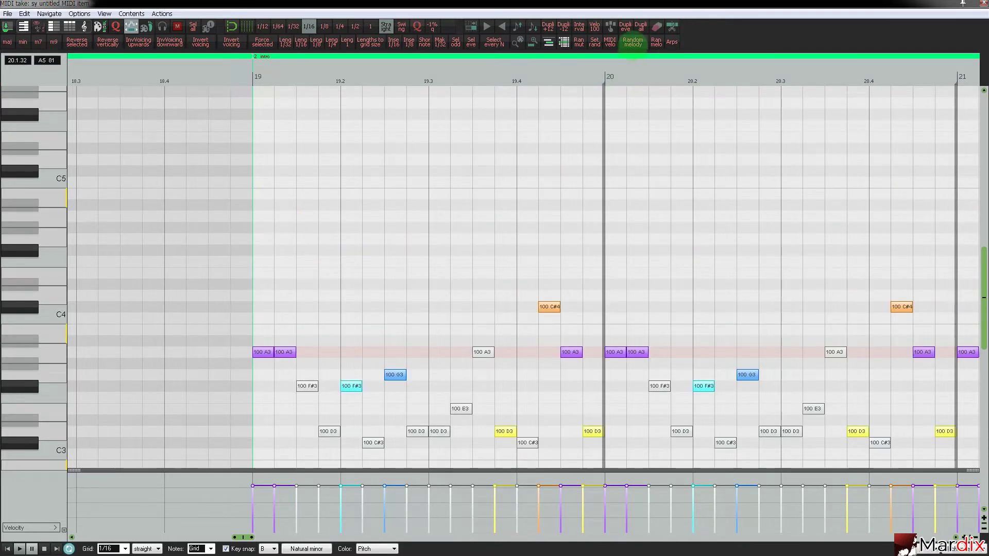
{"action": "key", "text": "ctrl+Down"}
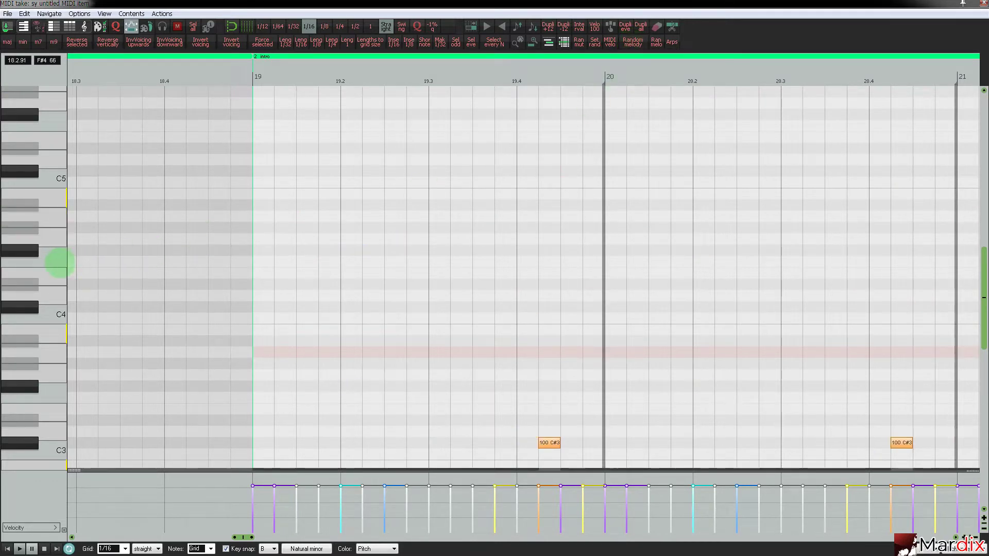
Generate a new random melody, transpose it into the C#3 to C#4 range and close the MIDI editor.
{"action": "scroll", "coordinate": [60, 260], "scroll_direction": "down", "scroll_amount": 3}
{"action": "left_click", "coordinate": [633, 43]}
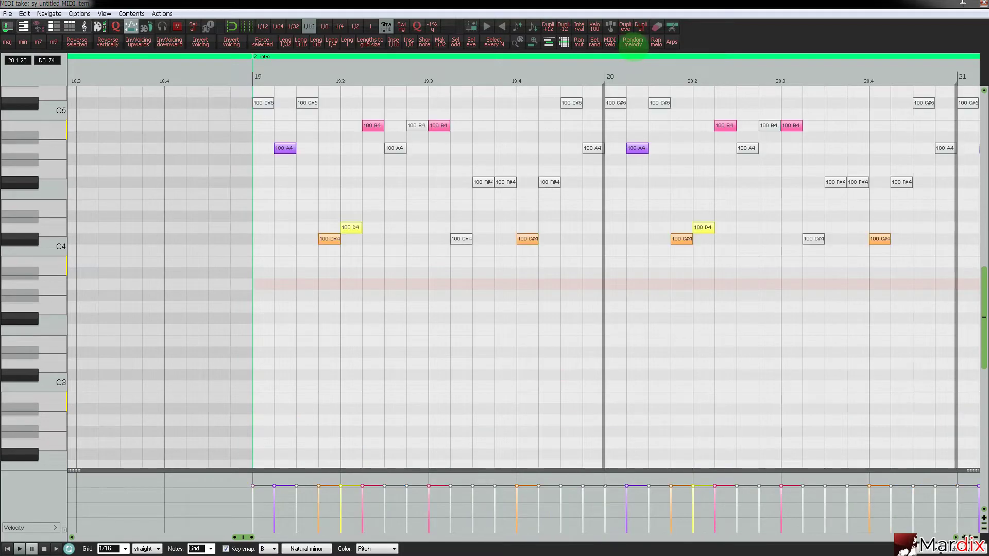
{"action": "key", "text": "ctrl+Down"}
{"action": "key", "text": "ctrl+Down"}
{"action": "left_click", "coordinate": [983, 4]}
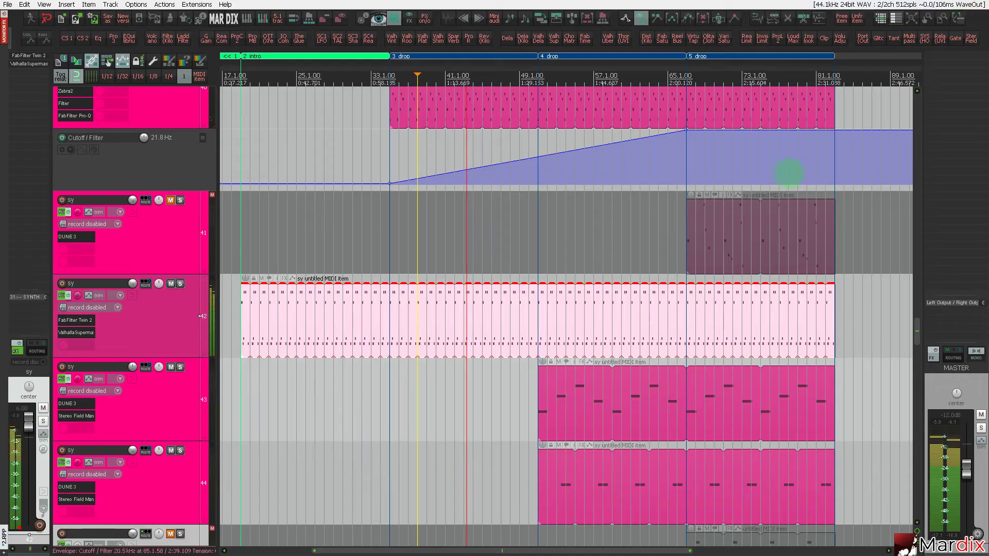
Audition further Twin 2 presets on track 42, including Video Game Piano PS, Wide EP RD, Wobble Me Softly bM and Big 03 bM.
{"action": "left_click", "coordinate": [273, 324]}
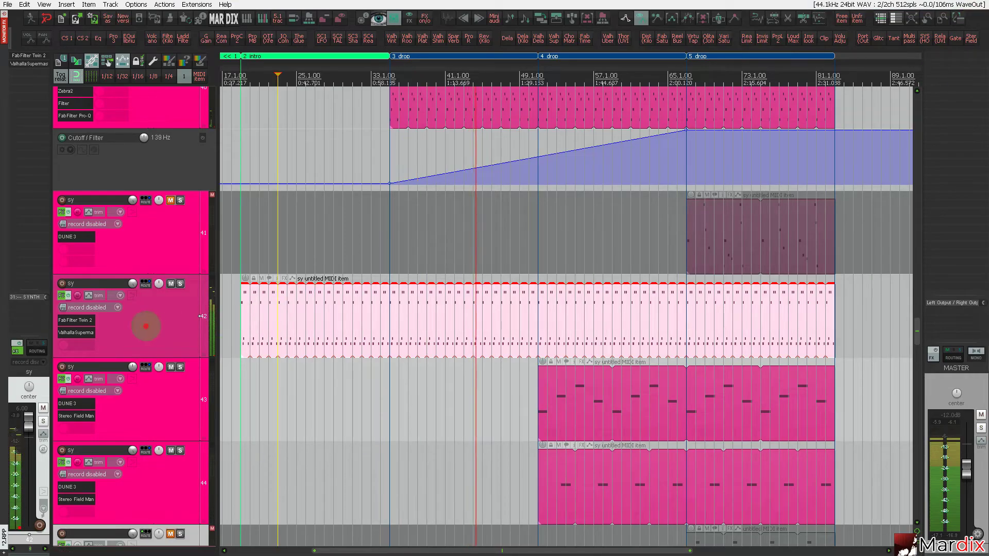
{"action": "key", "text": "f"}
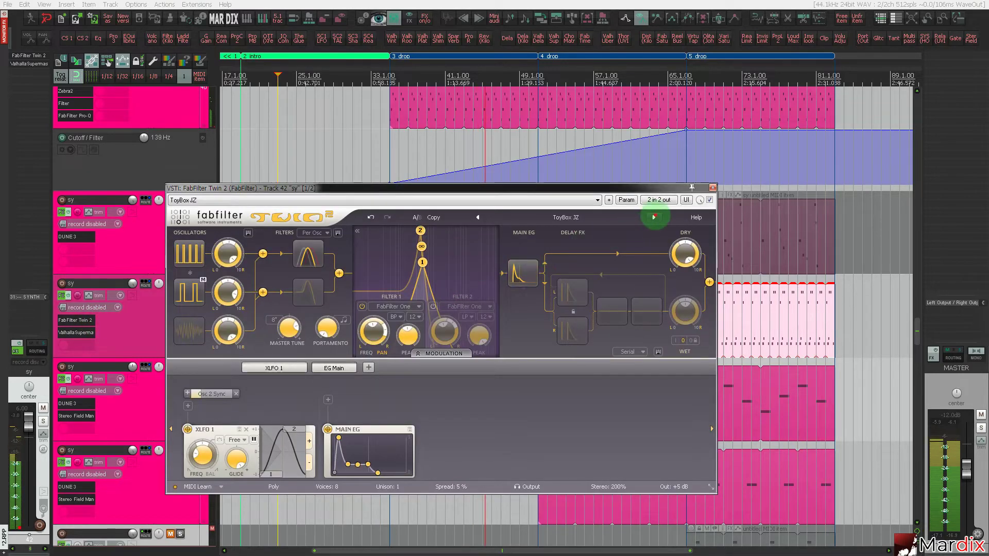
{"action": "left_click", "coordinate": [654, 217]}
{"action": "left_click", "coordinate": [655, 217]}
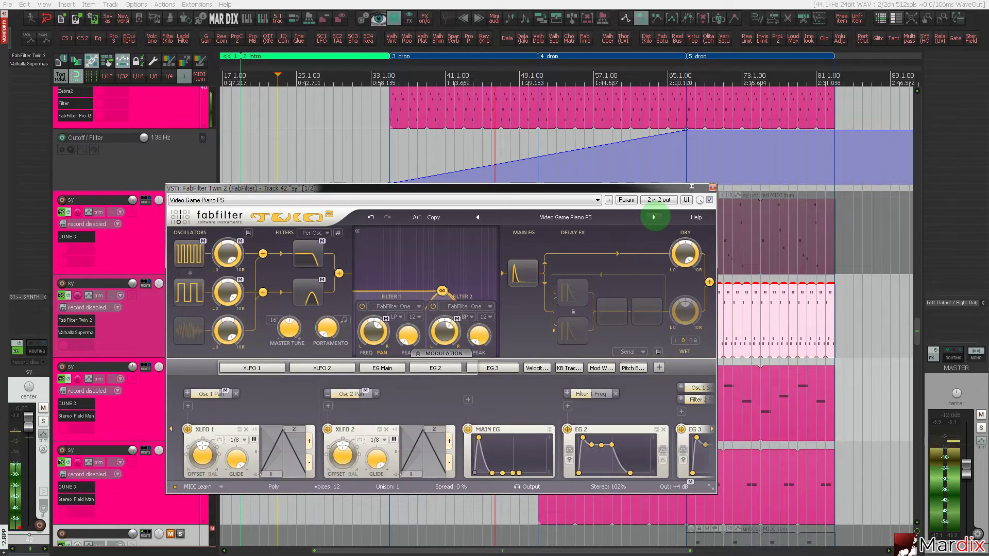
{"action": "left_click", "coordinate": [654, 217]}
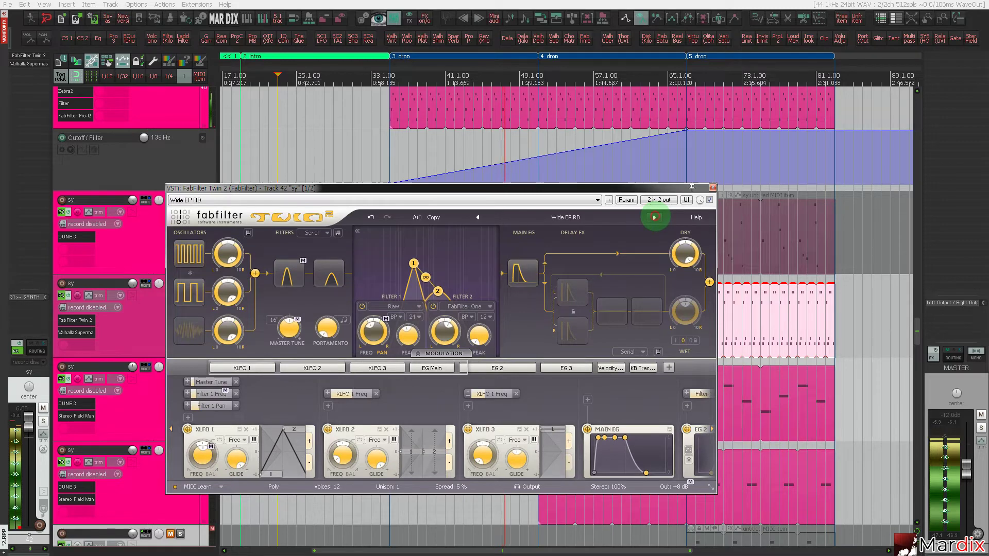
{"action": "left_click", "coordinate": [654, 217]}
{"action": "left_click", "coordinate": [734, 315]}
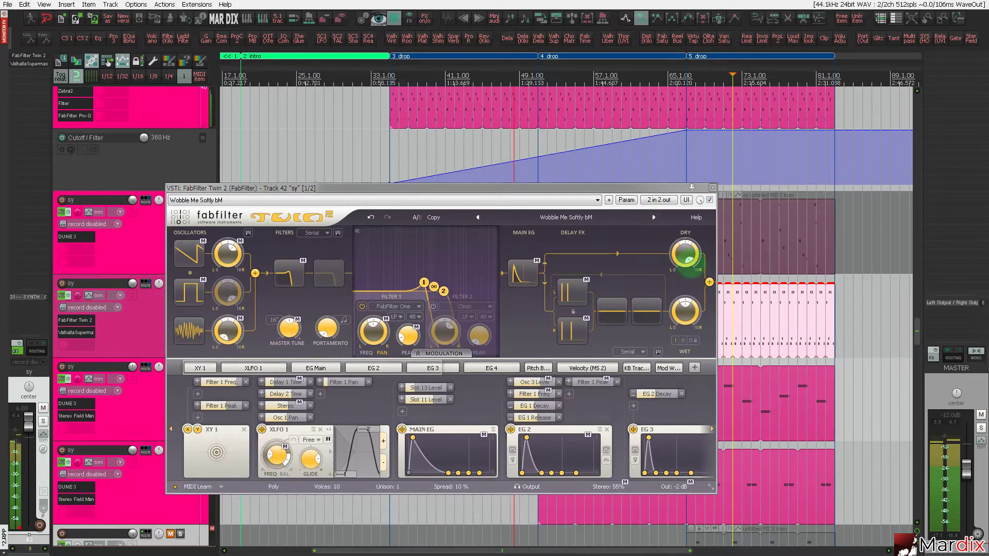
{"action": "left_click", "coordinate": [654, 217]}
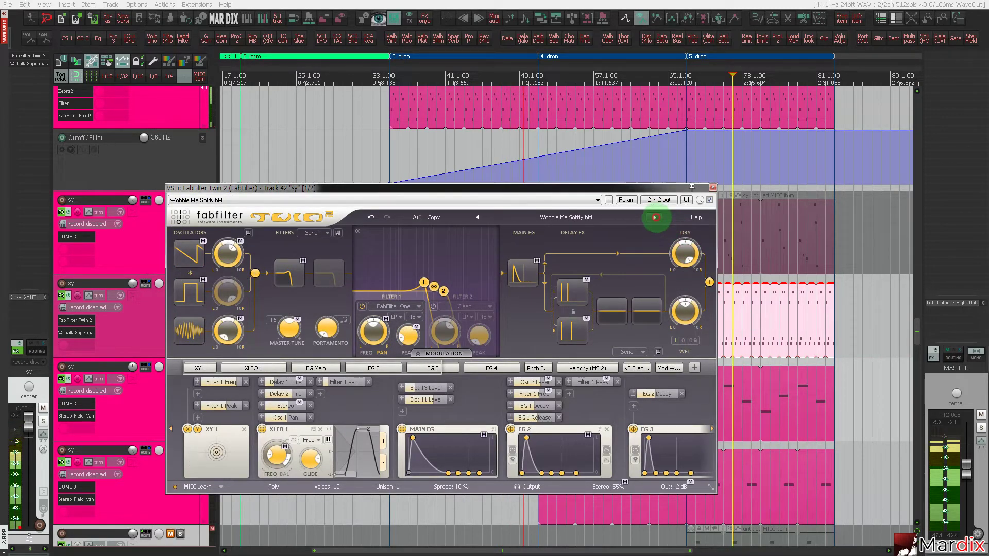
{"action": "left_click", "coordinate": [653, 217]}
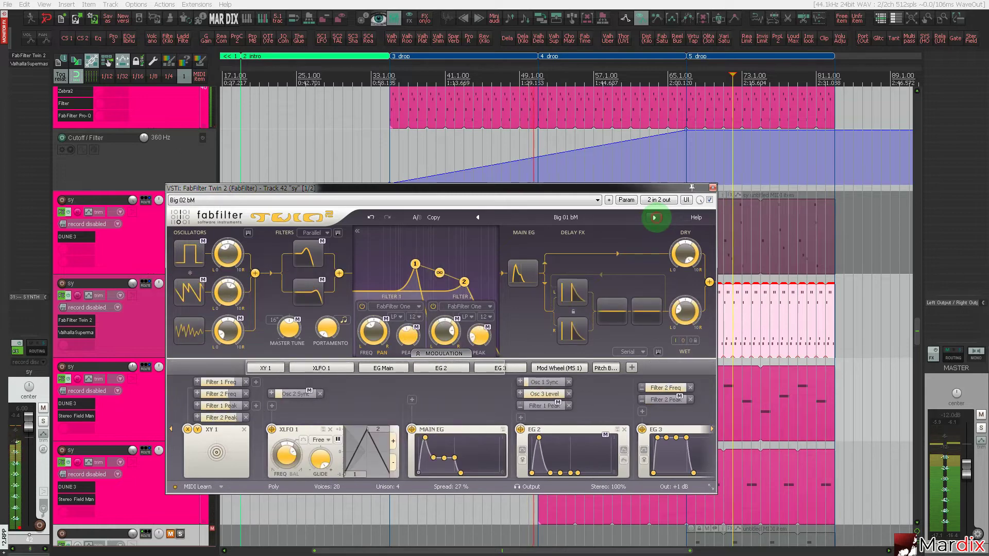
{"action": "left_click", "coordinate": [654, 217]}
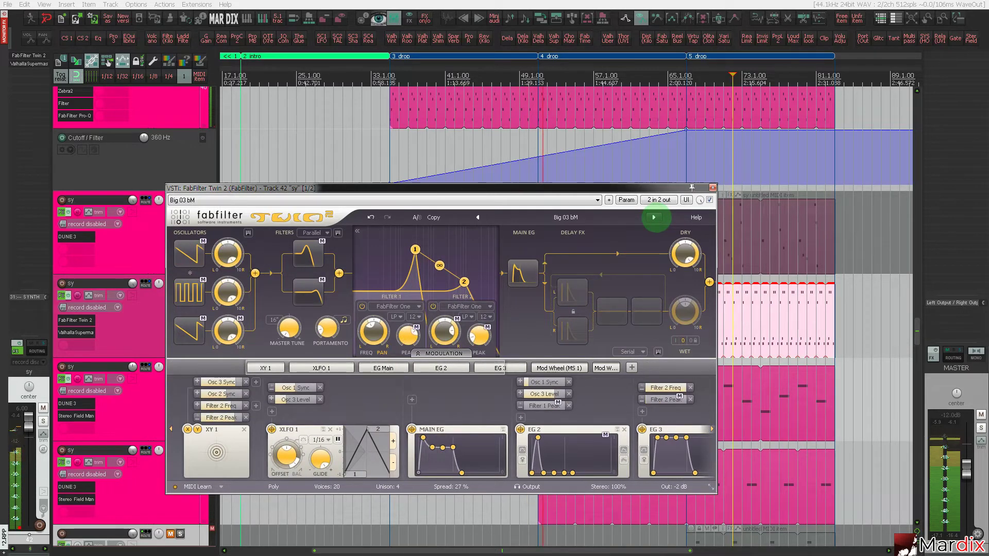
{"action": "left_click", "coordinate": [713, 188]}
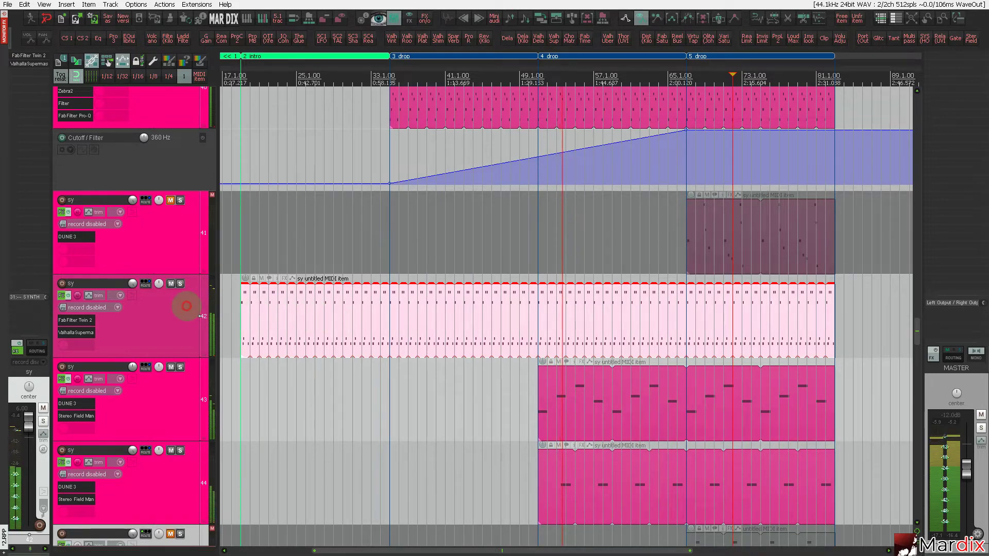
Load the BOC Keys RD preset in Twin 2 on track 42 and close the synth window.
{"action": "scroll", "coordinate": [312, 302], "scroll_direction": "down", "scroll_amount": 2}
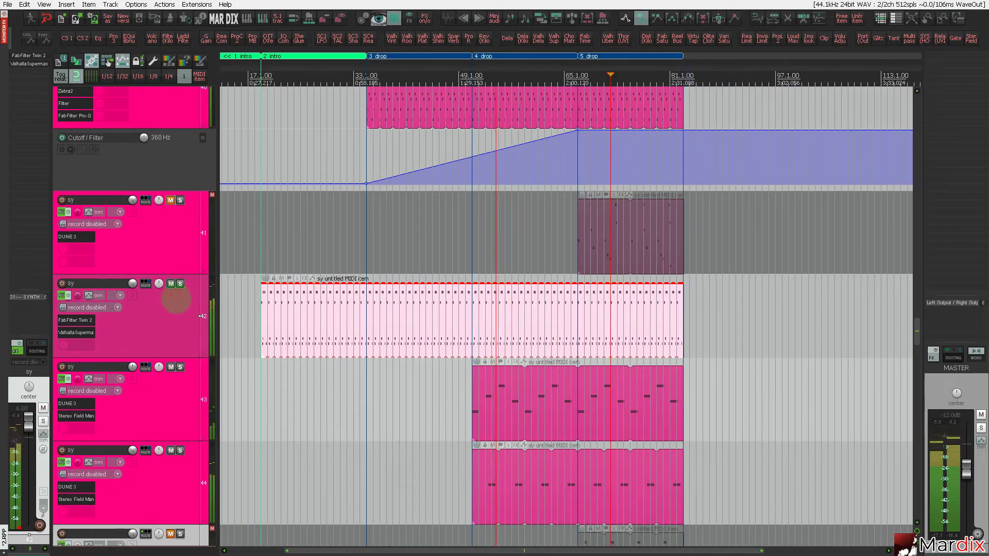
{"action": "left_click", "coordinate": [347, 302]}
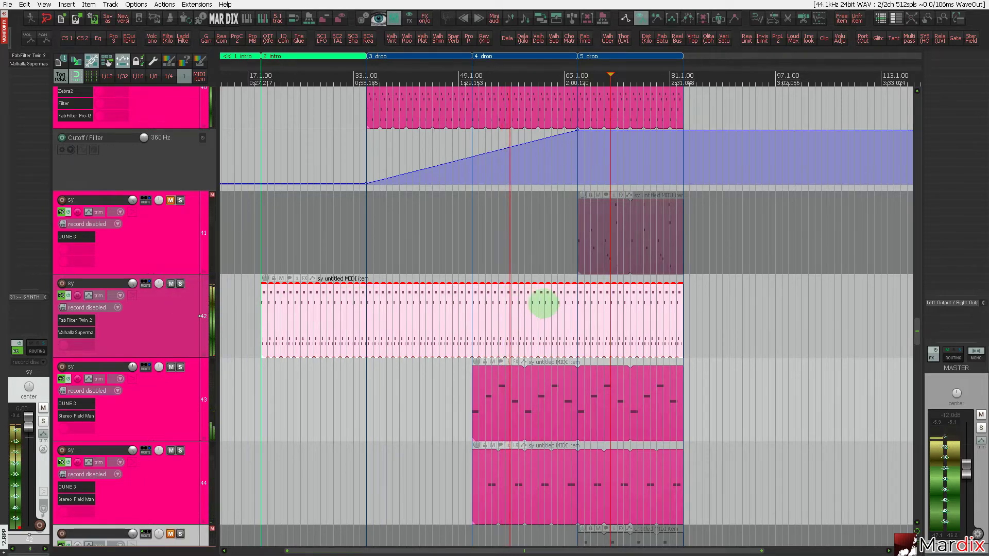
{"action": "scroll", "coordinate": [543, 302], "scroll_direction": "up", "scroll_amount": 2}
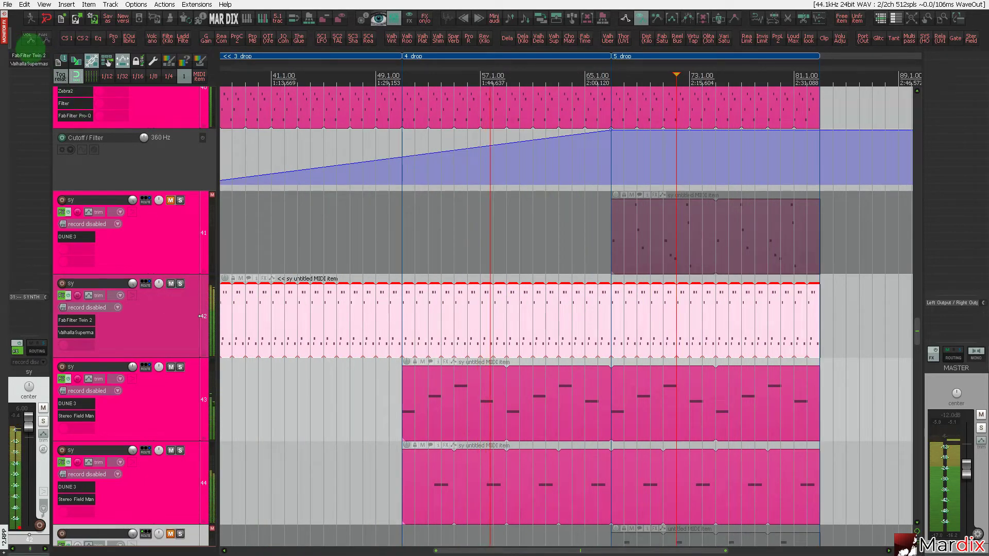
{"action": "double_click", "coordinate": [355, 278]}
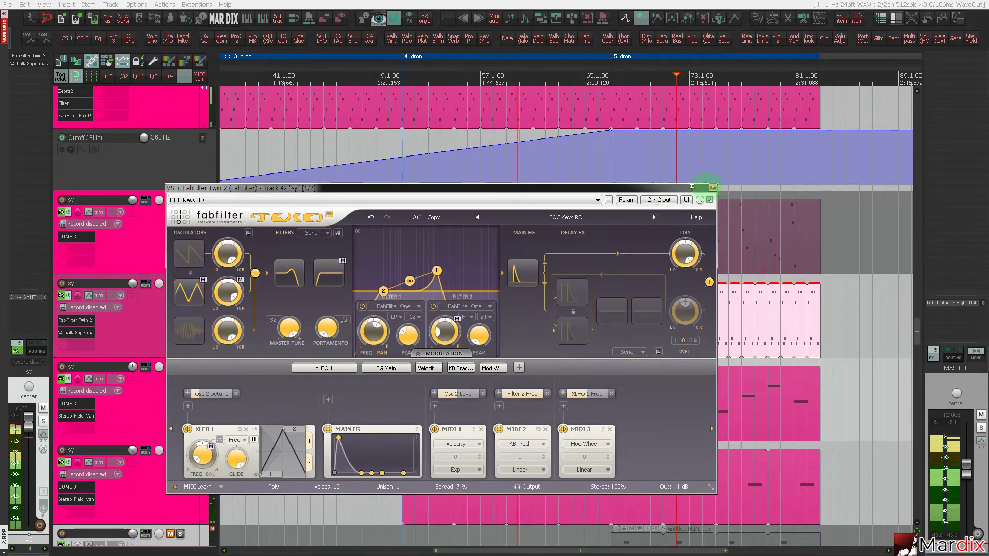
{"action": "left_click", "coordinate": [712, 188]}
Open track 42's arpeggio item in the MIDI editor and delete all of its notes.
{"action": "left_click", "coordinate": [388, 319]}
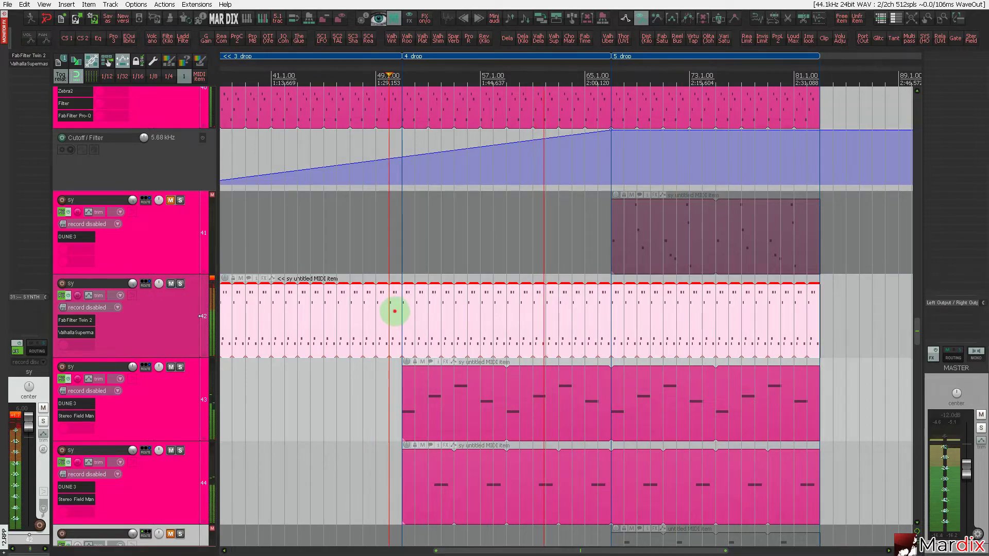
{"action": "double_click", "coordinate": [394, 311]}
{"action": "scroll", "coordinate": [398, 303], "scroll_direction": "down", "scroll_amount": 2}
{"action": "scroll", "coordinate": [397, 303], "scroll_direction": "up", "scroll_amount": 3}
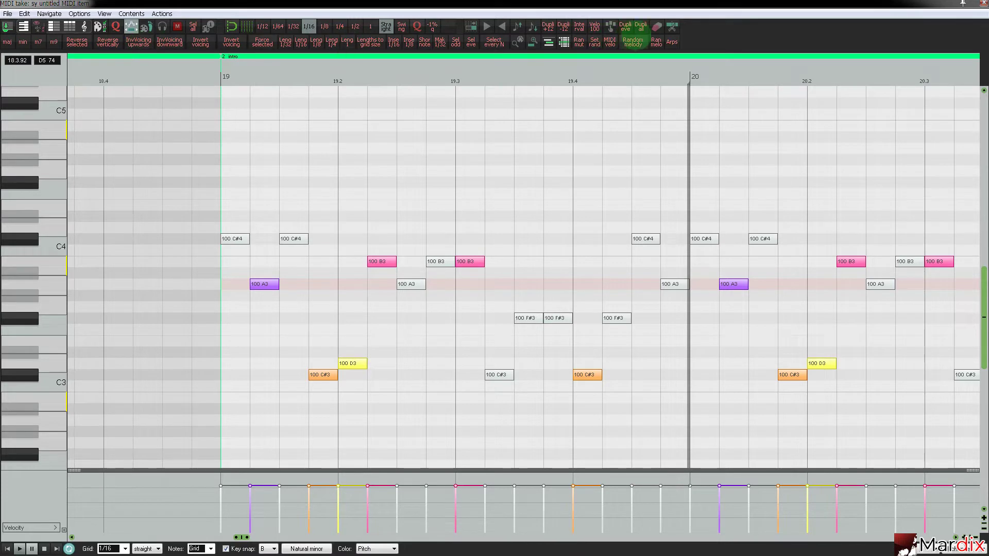
{"action": "left_click", "coordinate": [656, 26]}
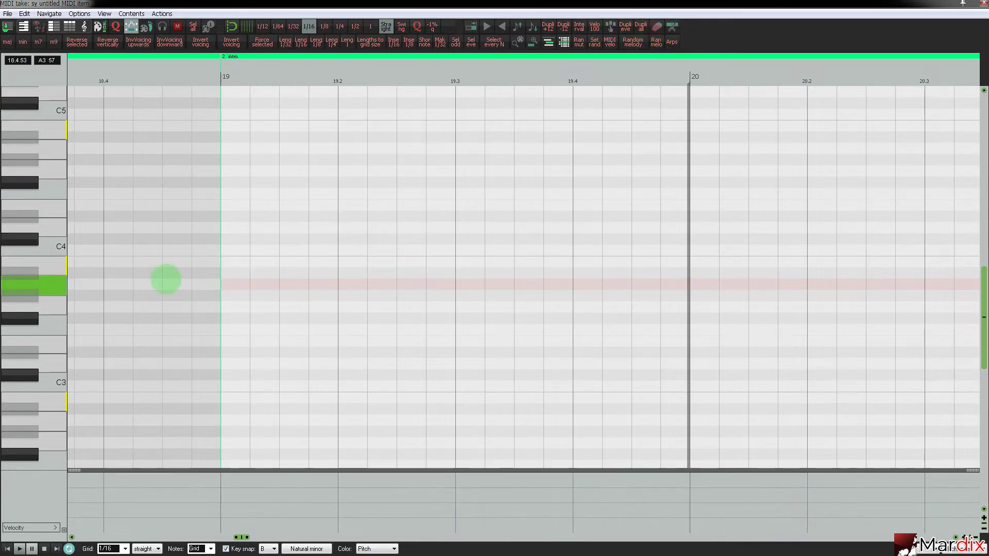
Audition pitches on the piano keyboard and insert an A4 sixteenth note at the start of bar 19.
{"action": "scroll", "coordinate": [167, 280], "scroll_direction": "up", "scroll_amount": 1}
{"action": "left_click", "coordinate": [53, 253]}
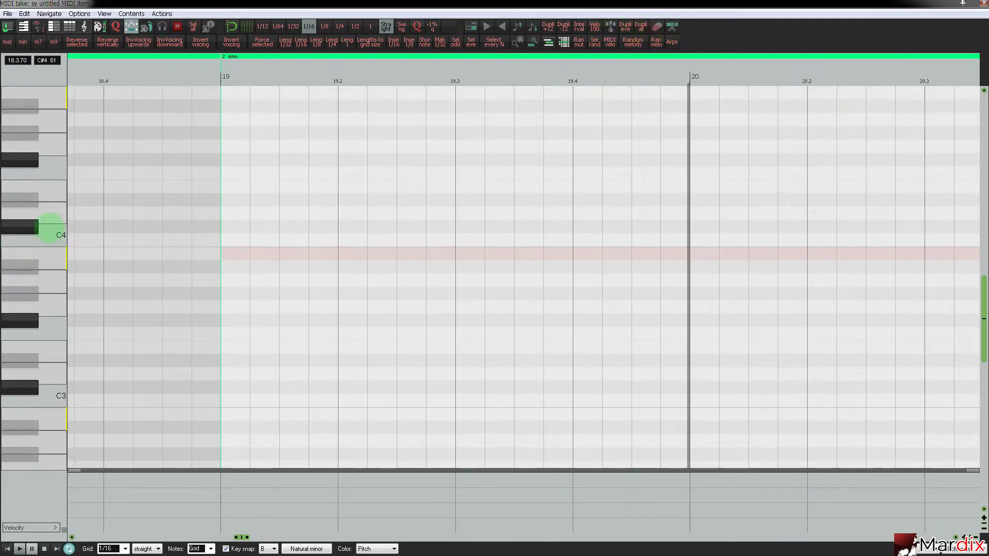
{"action": "scroll", "coordinate": [49, 227], "scroll_direction": "up", "scroll_amount": 3}
{"action": "left_click", "coordinate": [47, 210]}
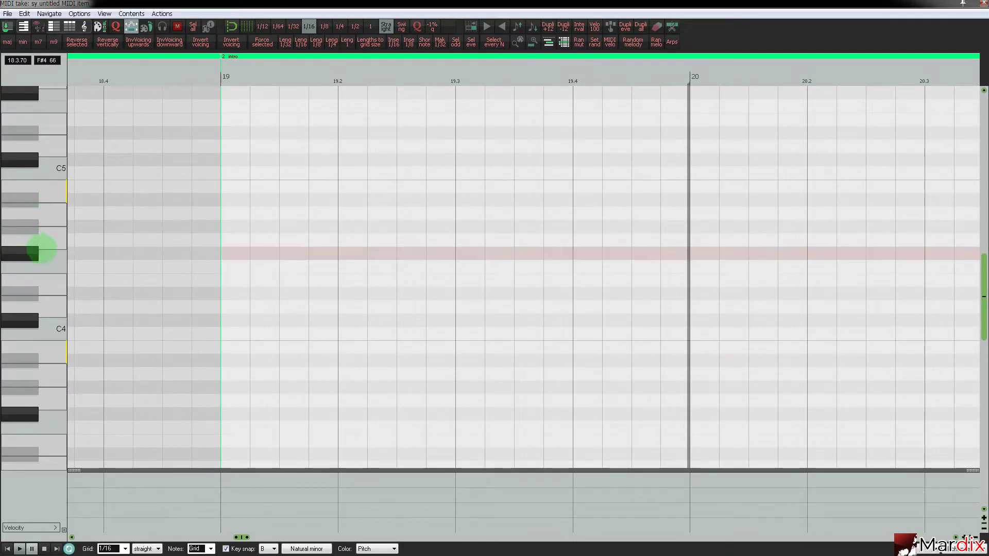
{"action": "scroll", "coordinate": [206, 227], "scroll_direction": "up", "scroll_amount": 2}
{"action": "left_click", "coordinate": [252, 215]}
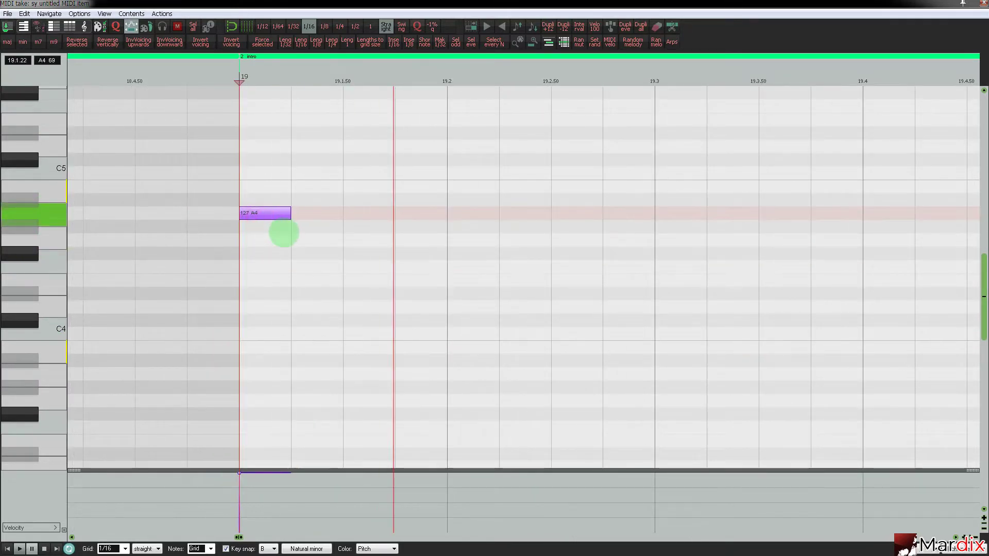
Add an F#4 sixteenth note at the end of bar 19, delete the trial G4 note in bar 20, and close the MIDI editor.
{"action": "left_click", "coordinate": [283, 232]}
{"action": "scroll", "coordinate": [288, 226], "scroll_direction": "down", "scroll_amount": 2}
{"action": "left_click", "coordinate": [287, 214]}
{"action": "left_click_drag", "start_coordinate": [286, 213], "coordinate": [653, 252]}
{"action": "scroll", "coordinate": [652, 240], "scroll_direction": "down", "scroll_amount": 3}
{"action": "scroll", "coordinate": [716, 252], "scroll_direction": "up", "scroll_amount": 3}
{"action": "scroll", "coordinate": [648, 252], "scroll_direction": "down", "scroll_amount": 3}
{"action": "double_click", "coordinate": [777, 238]}
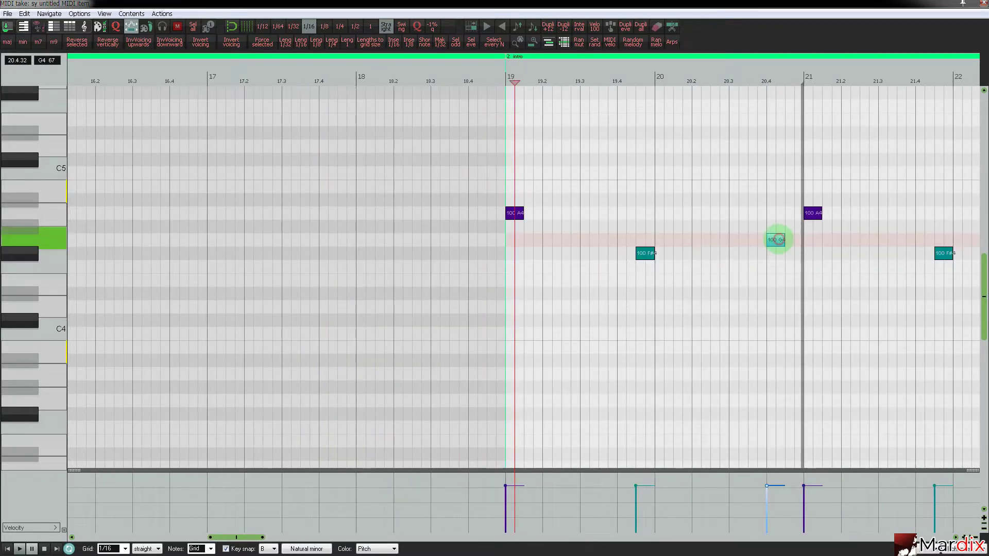
{"action": "key", "text": "Escape"}
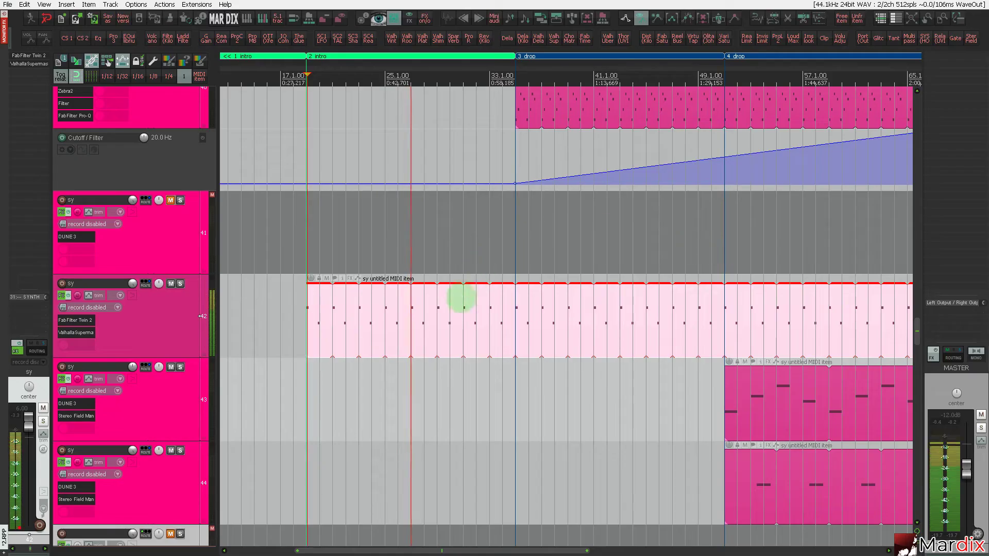
Move track 42's arpeggio item to start at the 3 drop marker and play from just before it.
{"action": "left_click", "coordinate": [428, 298]}
{"action": "mouse_move", "coordinate": [359, 311]}
{"action": "left_mouse_down"}
{"action": "mouse_move", "coordinate": [596, 320]}
{"action": "mouse_move", "coordinate": [563, 314]}
{"action": "left_mouse_up"}
{"action": "left_click", "coordinate": [499, 310]}
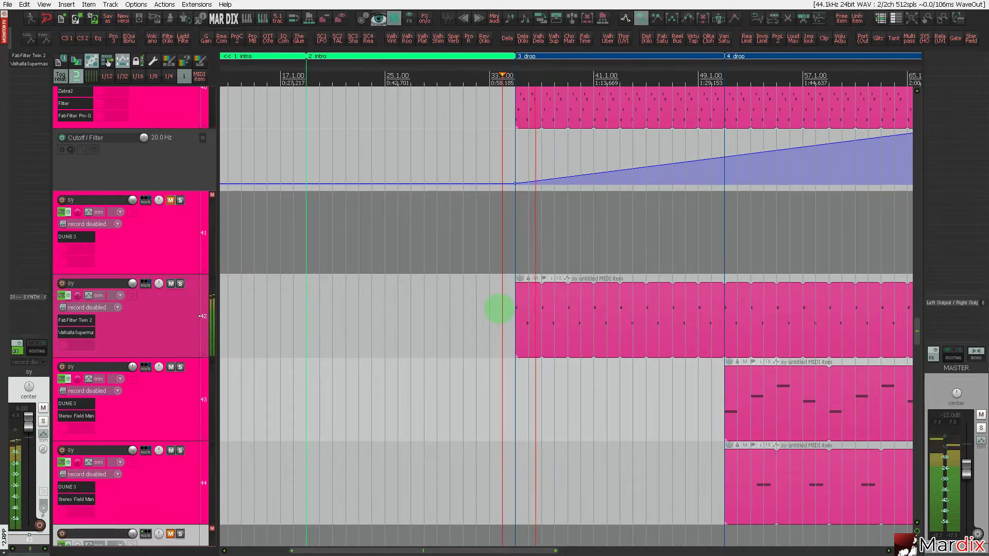
Open the drop arpeggio, lengthen its loop to four bars, and add E4 at the end of bar 36 and D4 at bar 37.
{"action": "double_click", "coordinate": [558, 333]}
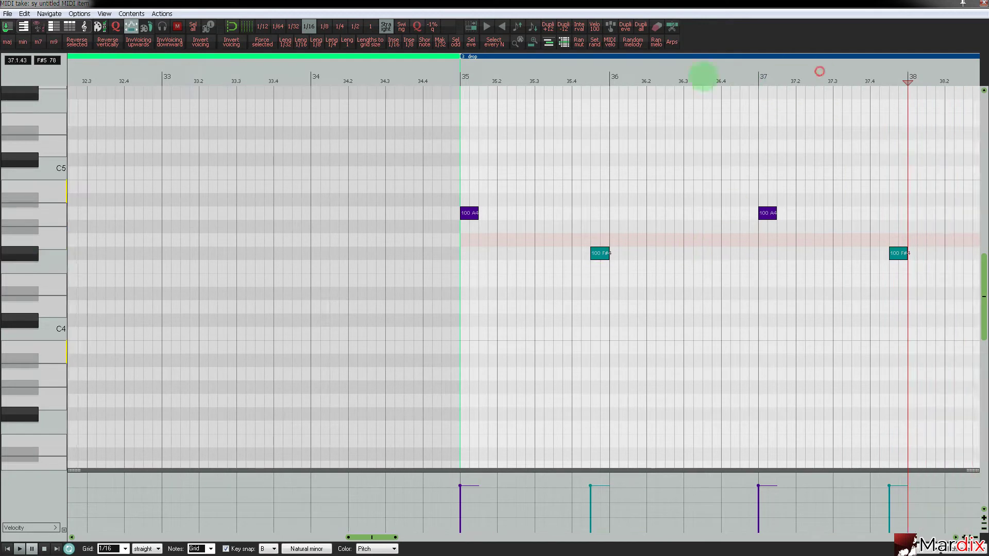
{"action": "left_click_drag", "start_coordinate": [656, 217], "coordinate": [627, 280]}
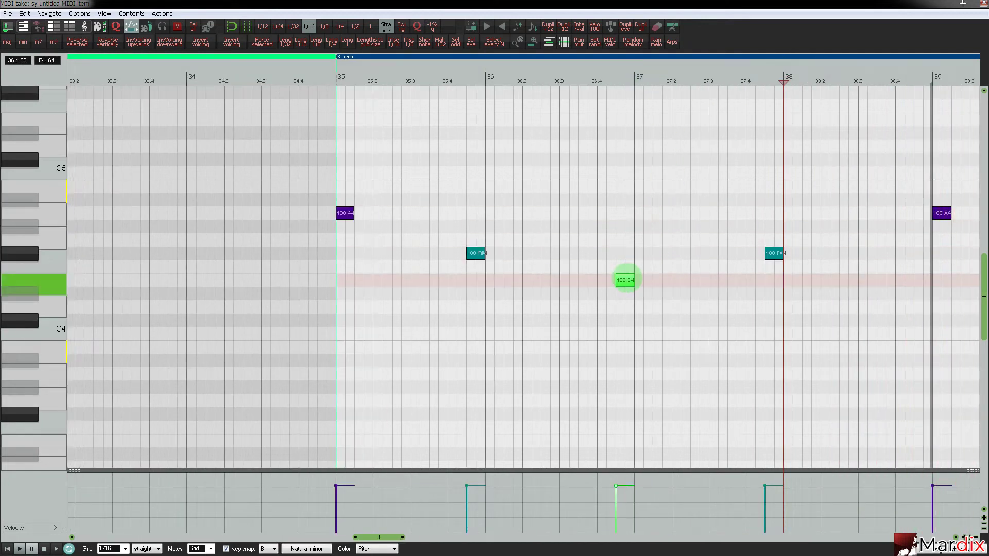
{"action": "left_click", "coordinate": [627, 281]}
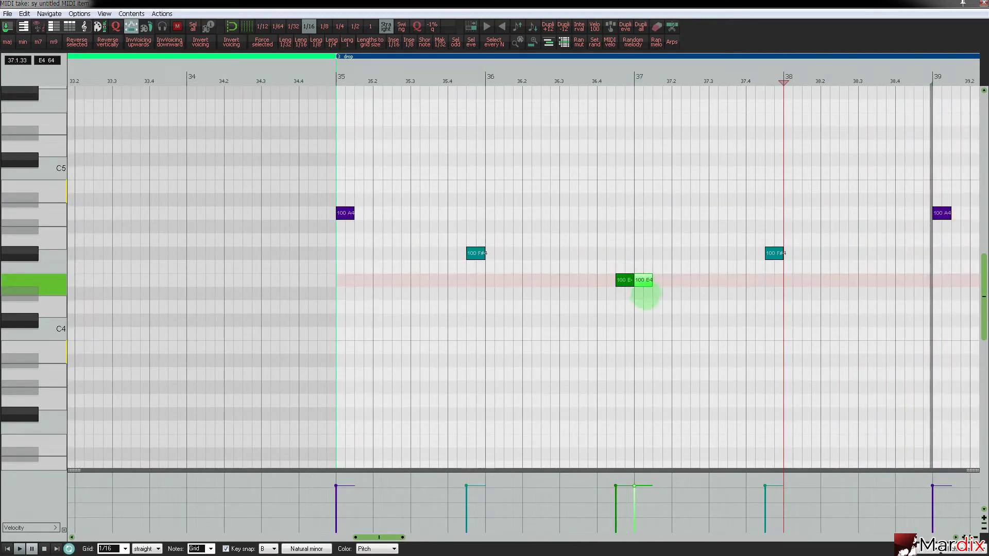
{"action": "left_click_drag", "start_coordinate": [649, 302], "coordinate": [647, 304]}
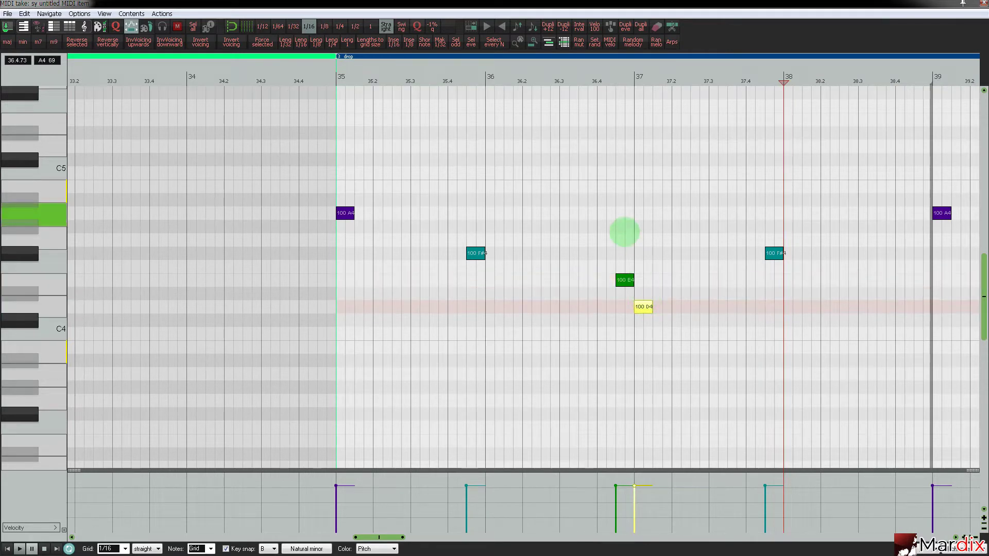
Audition the phrase, lower the D4 note at bar 37 to C#4, and delete the F#4 note at that bar's end.
{"action": "left_click", "coordinate": [577, 78]}
{"action": "key", "text": "space"}
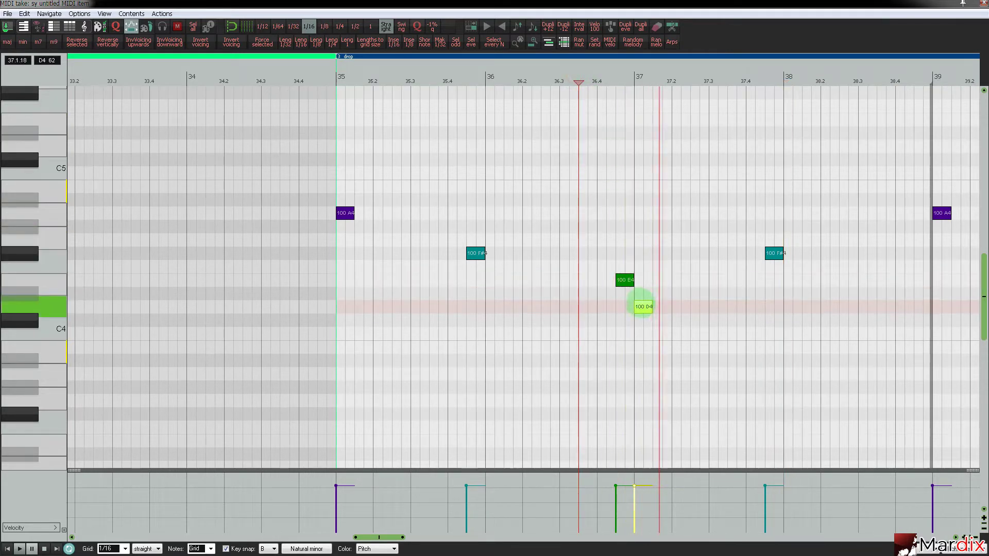
{"action": "left_click_drag", "start_coordinate": [641, 305], "coordinate": [645, 320]}
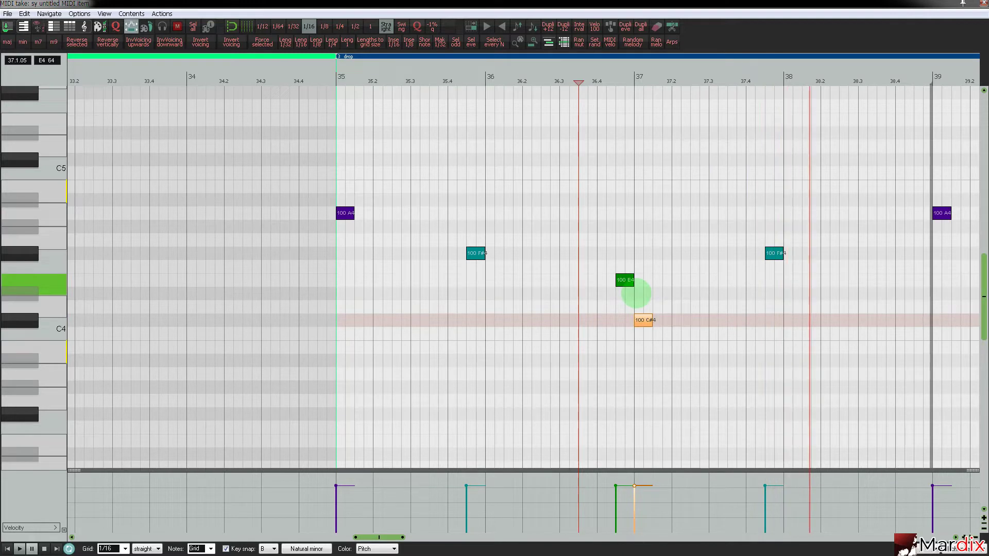
{"action": "double_click", "coordinate": [775, 253]}
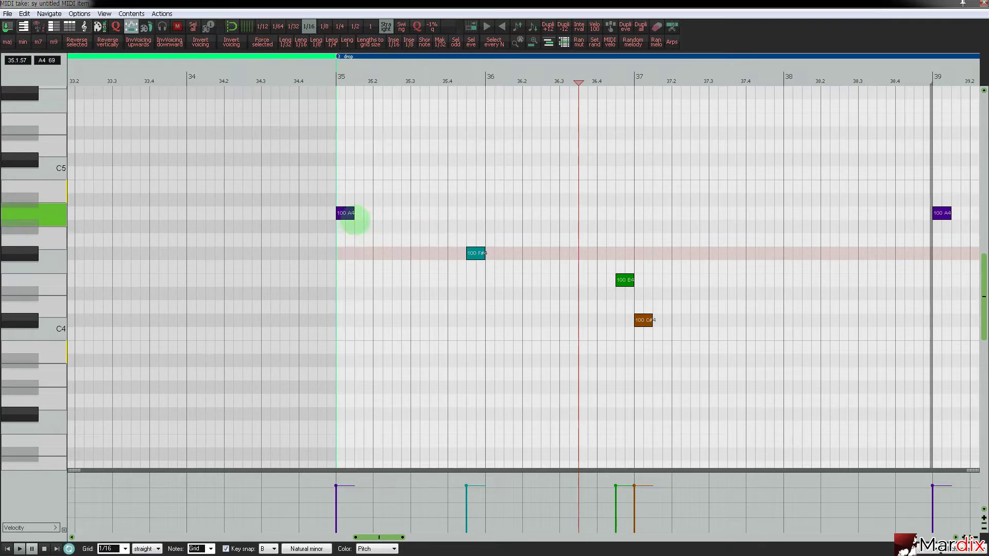
Transpose the opening A4 note down an octave to A3 and lower the C#4 note at bar 37 to B3.
{"action": "left_click", "coordinate": [347, 215]}
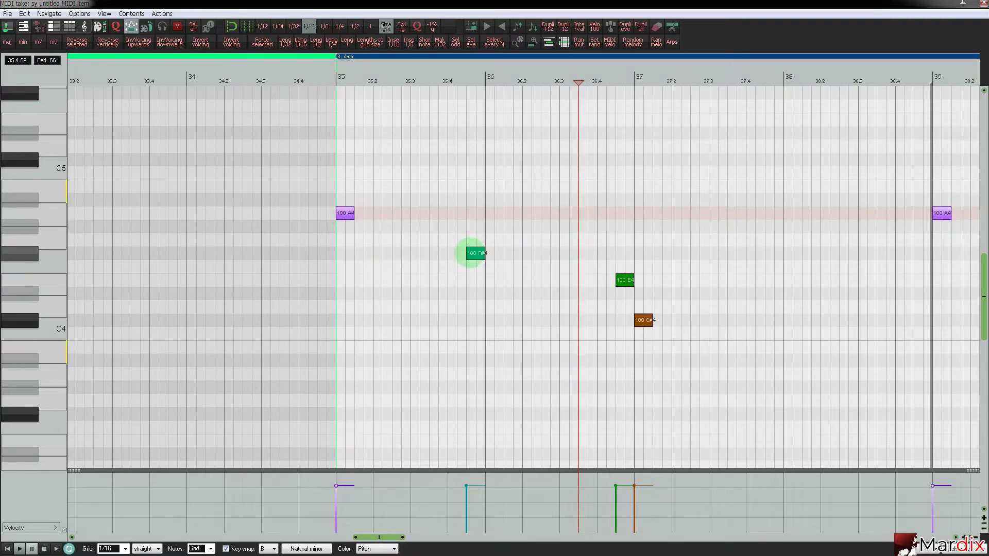
{"action": "key", "text": "ctrl+Down"}
{"action": "left_click", "coordinate": [470, 253]}
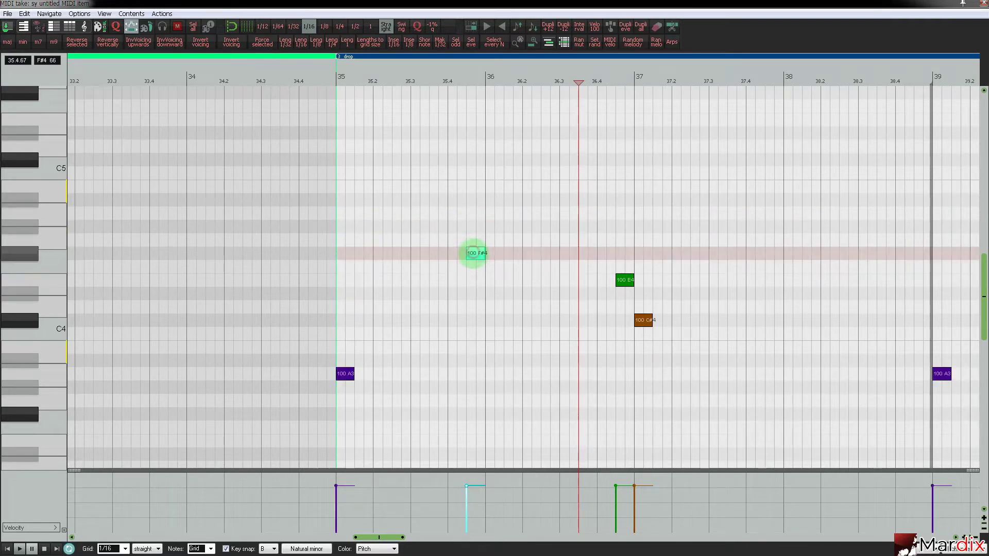
{"action": "left_click_drag", "start_coordinate": [644, 320], "coordinate": [645, 344]}
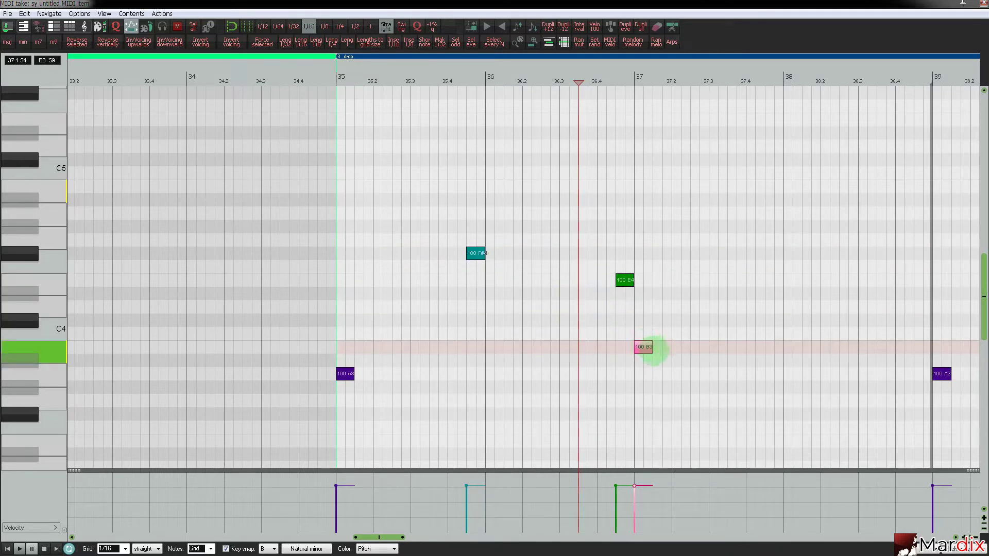
Try the bar 36 E4 note an octave lower and the bar 37 B3 note an octave higher, restoring both pitches.
{"action": "left_click", "coordinate": [625, 281]}
{"action": "key", "text": "ctrl+Down"}
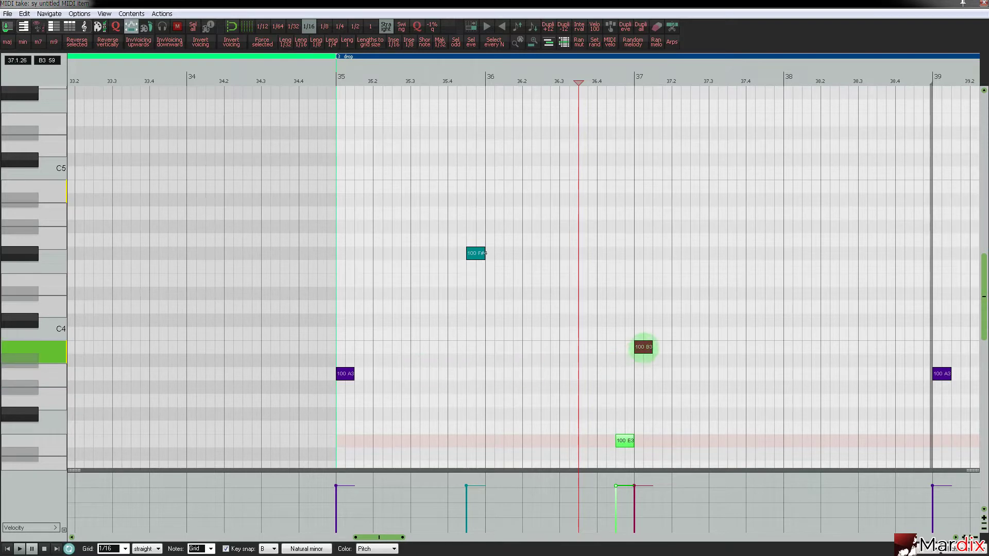
{"action": "left_click", "coordinate": [642, 347]}
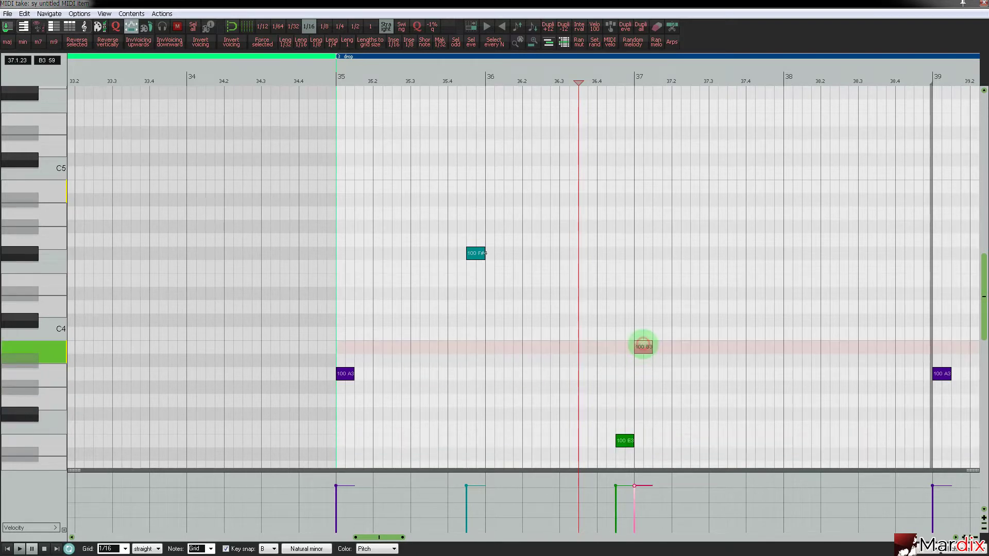
{"action": "key", "text": "ctrl+Up"}
{"action": "key", "text": "ctrl+Down"}
{"action": "left_click", "coordinate": [625, 440]}
{"action": "key", "text": "ctrl+Up"}
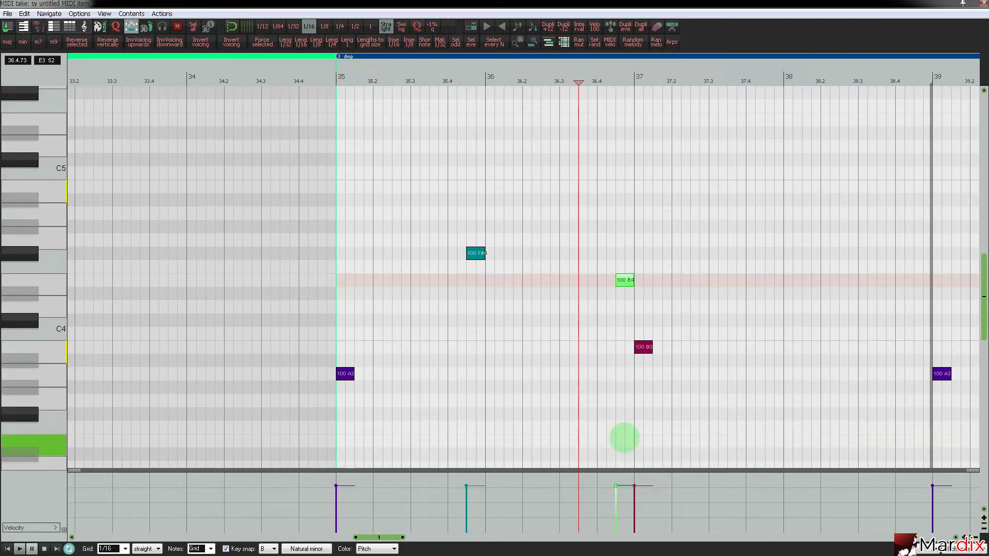
Extend the loop to eight bars ending at bar 43 and transpose the E4 note at the end of bar 40 down to E3.
{"action": "scroll", "coordinate": [611, 395], "scroll_direction": "down", "scroll_amount": 4}
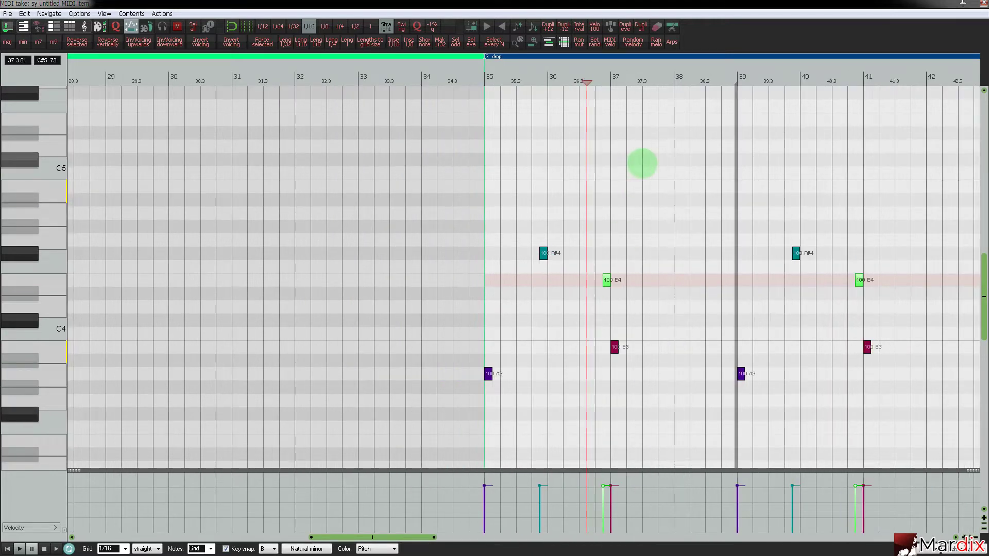
{"action": "left_click_drag", "start_coordinate": [642, 76], "coordinate": [424, 62]}
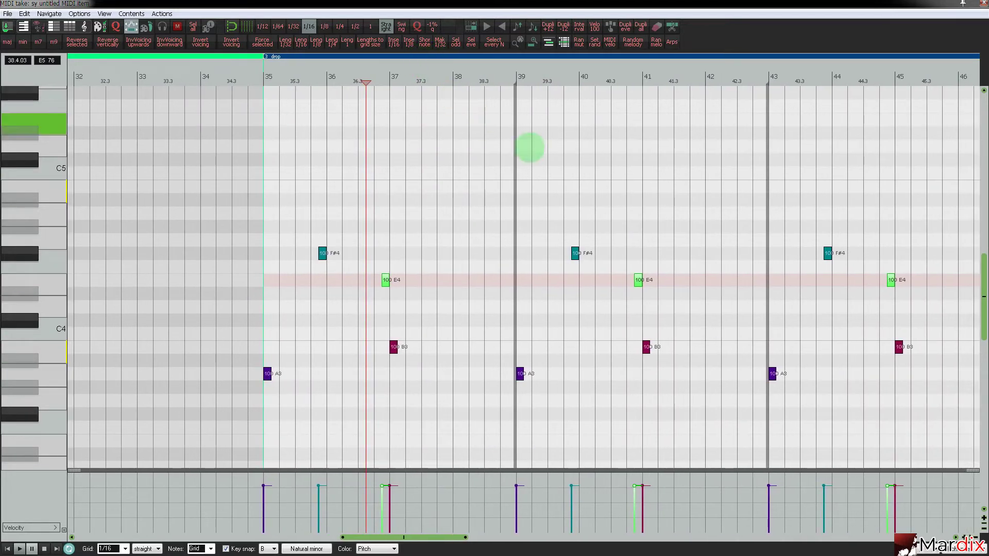
{"action": "left_click", "coordinate": [639, 281]}
{"action": "key", "text": "ctrl+Down"}
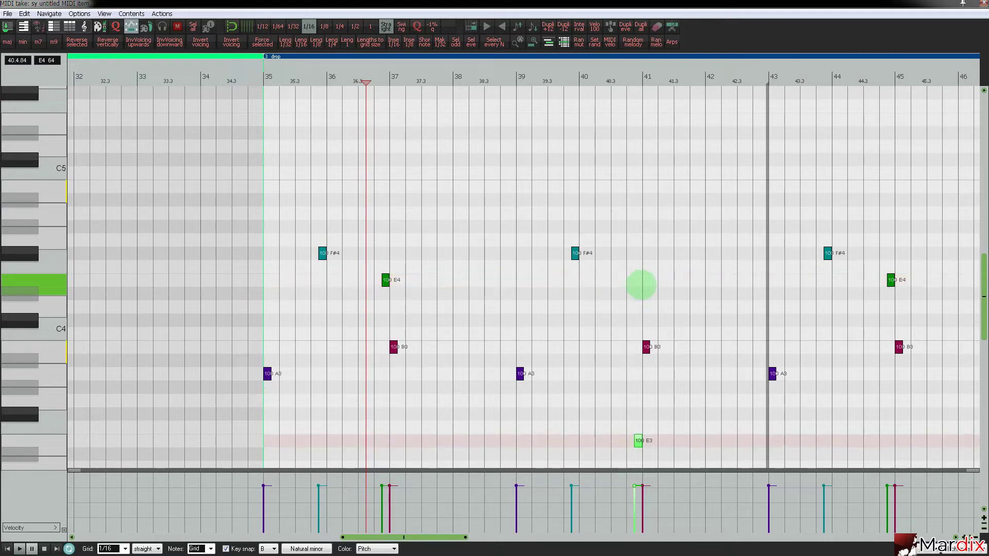
Try raising the B3 note at the start of bar 41 to C#4 and D4, auditioning each pitch.
{"action": "scroll", "coordinate": [646, 324], "scroll_direction": "up", "scroll_amount": 4}
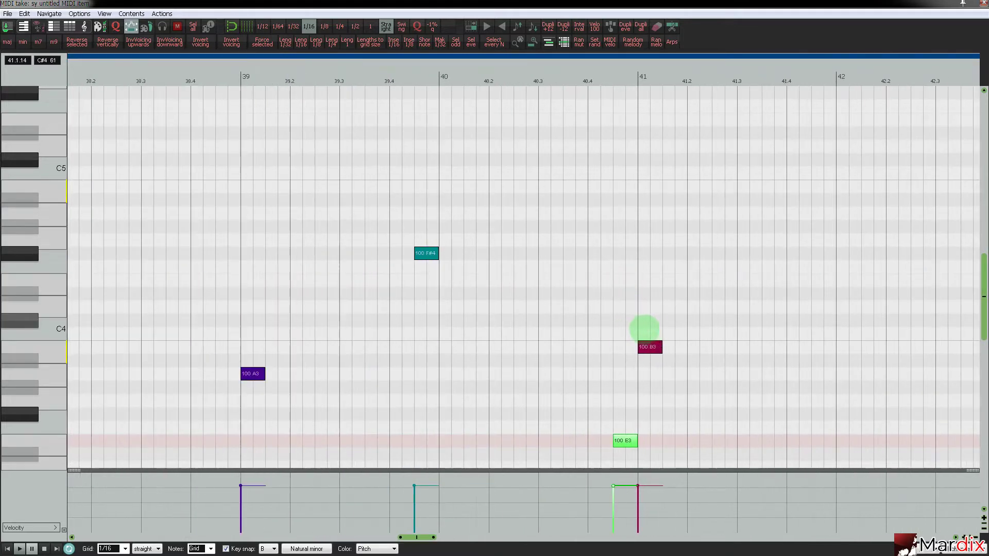
{"action": "left_click", "coordinate": [657, 347]}
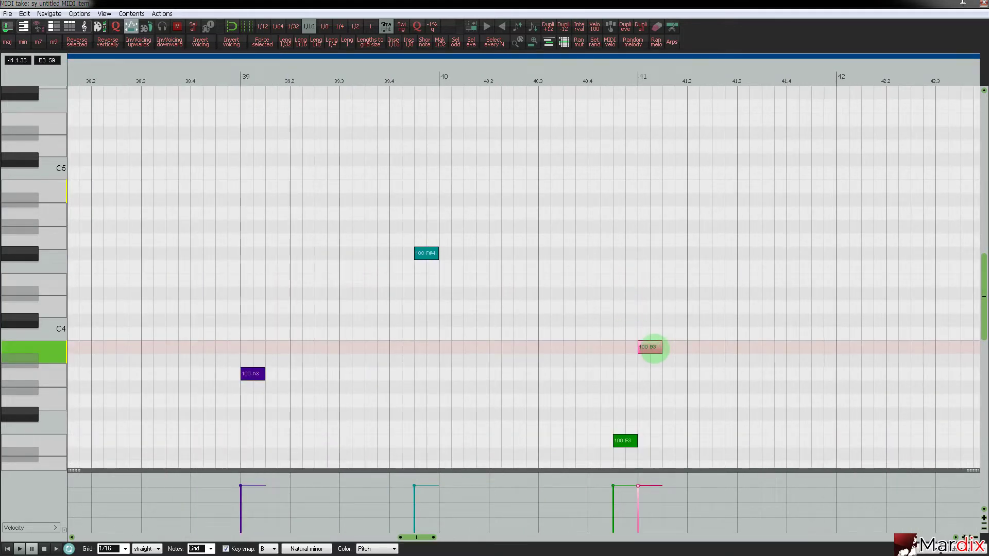
{"action": "left_click_drag", "start_coordinate": [650, 349], "coordinate": [651, 337]}
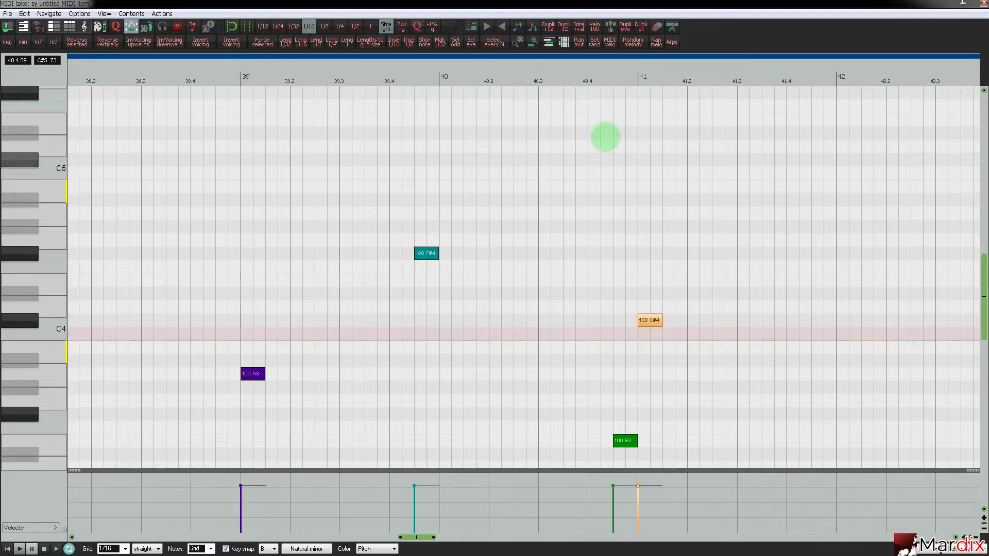
{"action": "left_click", "coordinate": [563, 78]}
{"action": "key", "text": "space"}
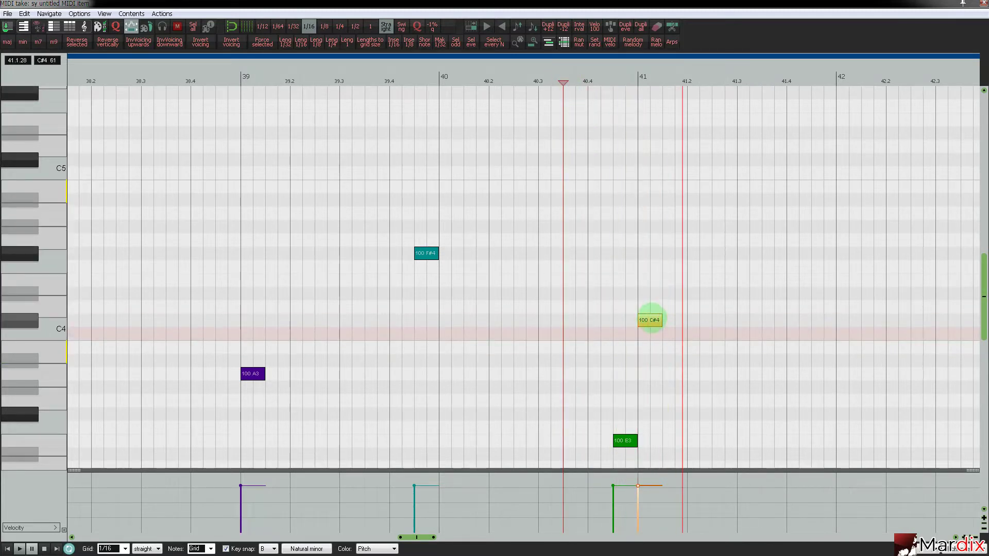
{"action": "left_click_drag", "start_coordinate": [651, 320], "coordinate": [652, 307]}
{"action": "left_click", "coordinate": [574, 80]}
{"action": "key", "text": "space"}
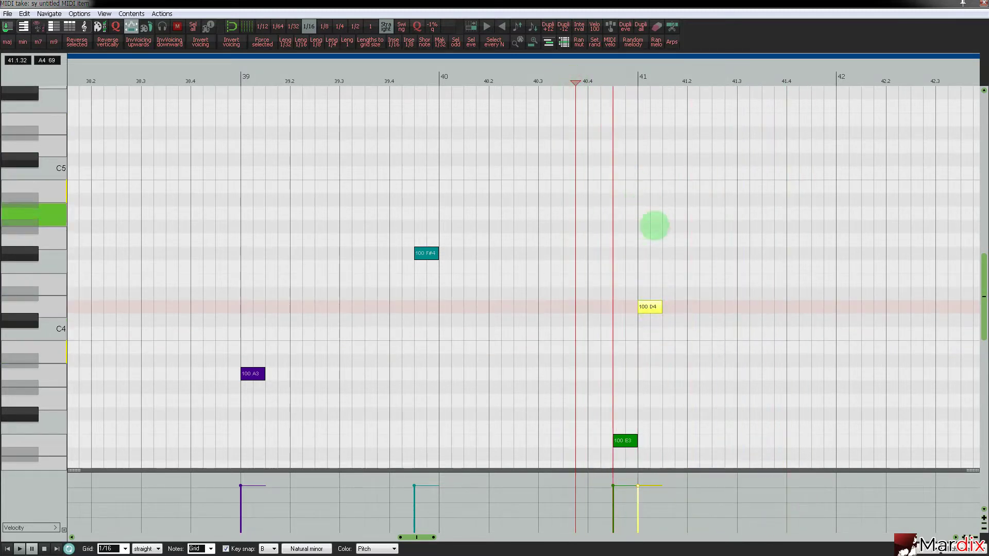
Try a C#4 note after the D4 in bar 41, raise the D4 to E4, and delete the added C#4.
{"action": "left_click", "coordinate": [674, 320]}
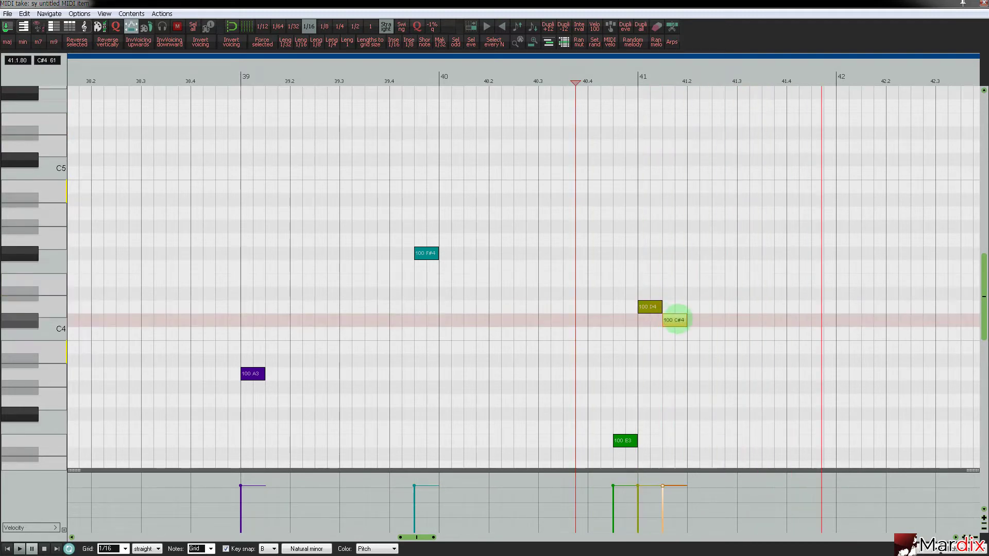
{"action": "left_click", "coordinate": [564, 81]}
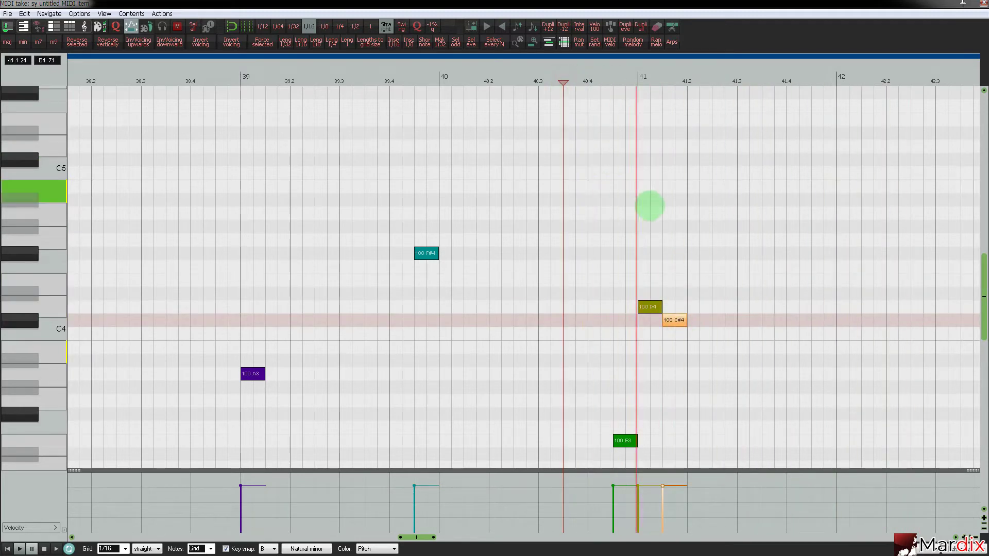
{"action": "left_click_drag", "start_coordinate": [652, 307], "coordinate": [650, 289]}
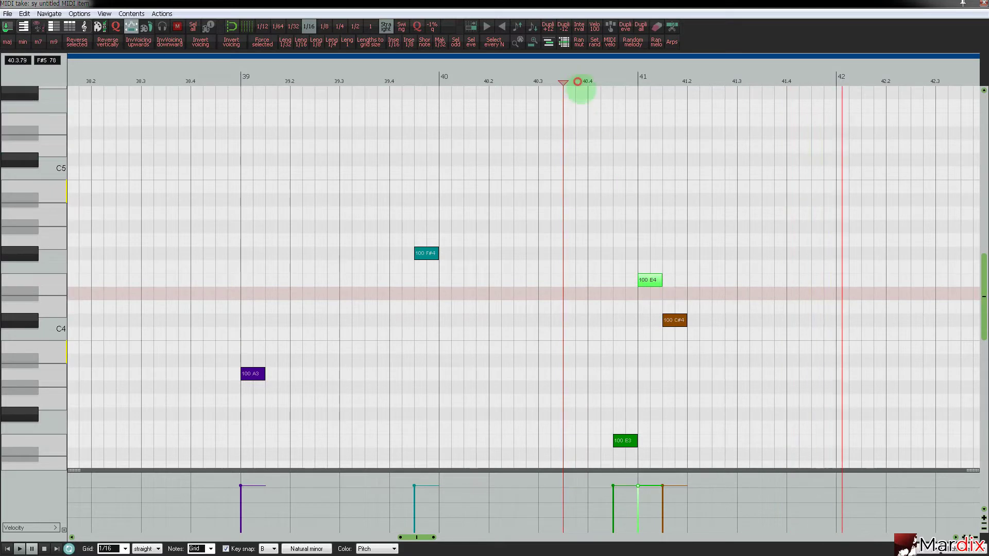
{"action": "left_click", "coordinate": [575, 81]}
{"action": "double_click", "coordinate": [672, 320]}
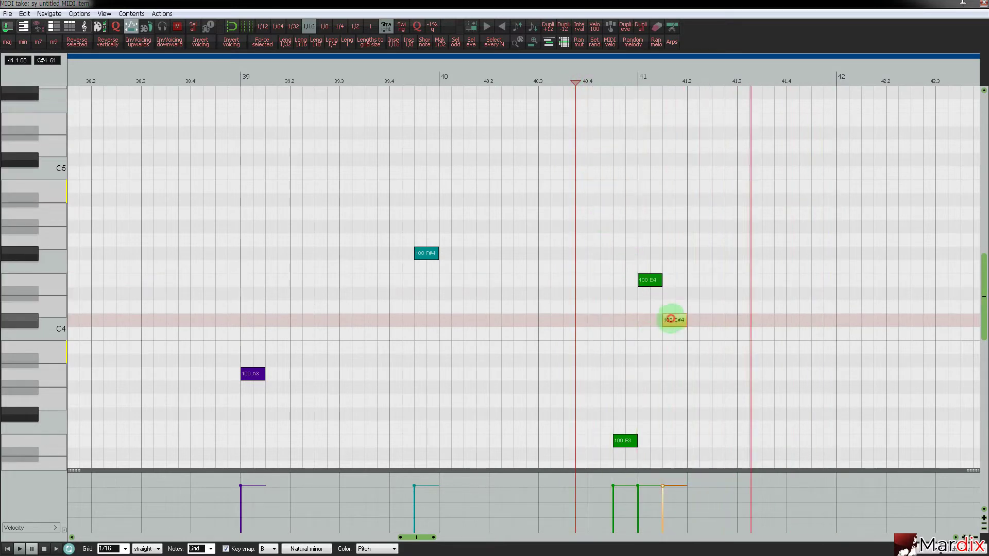
{"action": "left_click", "coordinate": [552, 81]}
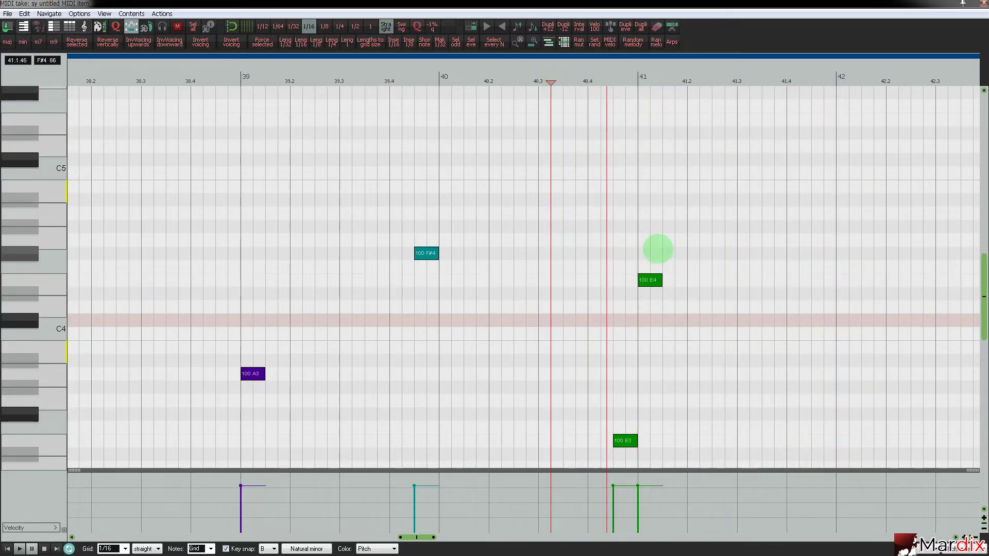
Lower the E4 note at the start of bar 41 to B3, audition it, and lower it further to A3.
{"action": "left_click_drag", "start_coordinate": [650, 280], "coordinate": [651, 347]}
{"action": "left_click", "coordinate": [586, 82]}
{"action": "scroll", "coordinate": [564, 190], "scroll_direction": "down", "scroll_amount": 4}
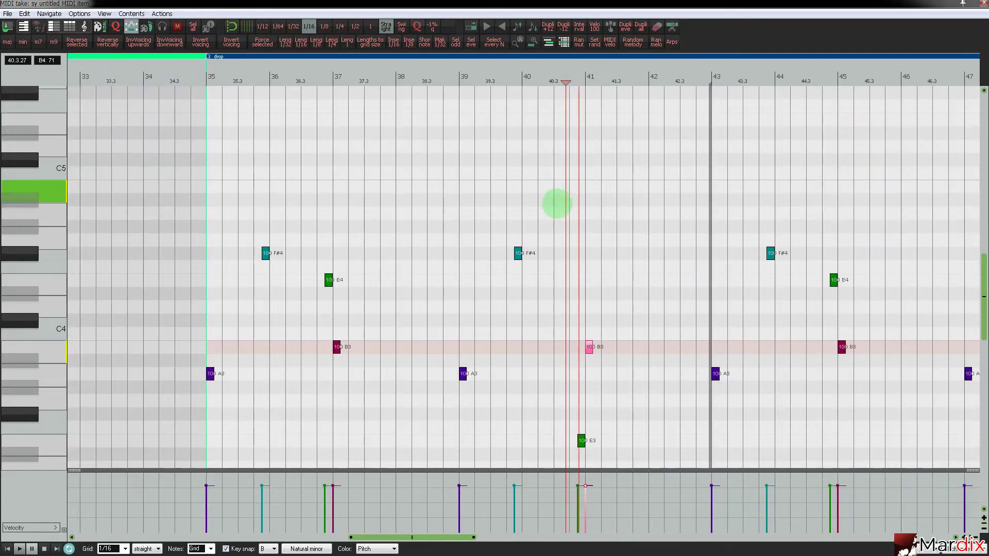
{"action": "scroll", "coordinate": [567, 216], "scroll_direction": "up", "scroll_amount": 5}
{"action": "left_click_drag", "start_coordinate": [653, 353], "coordinate": [654, 361]}
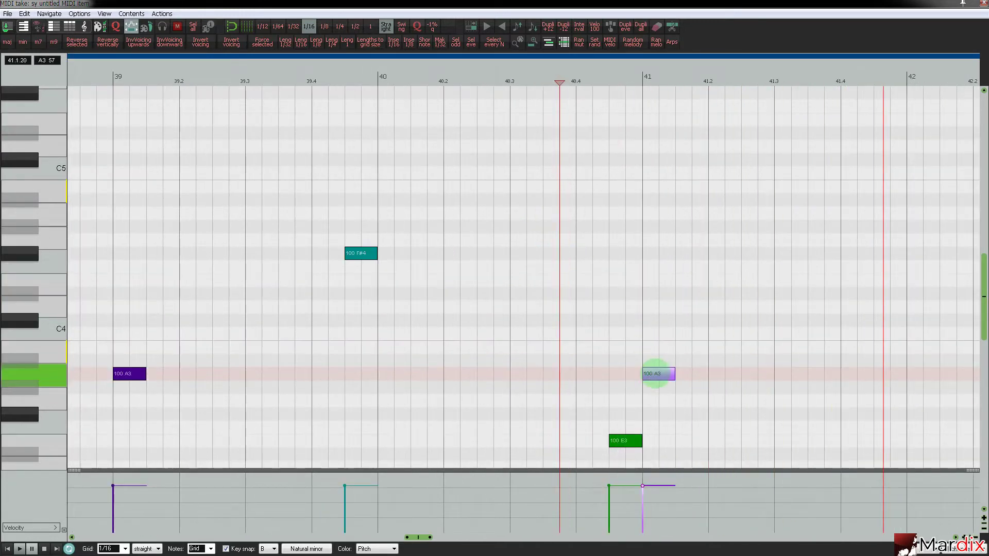
{"action": "scroll", "coordinate": [538, 221], "scroll_direction": "down", "scroll_amount": 4}
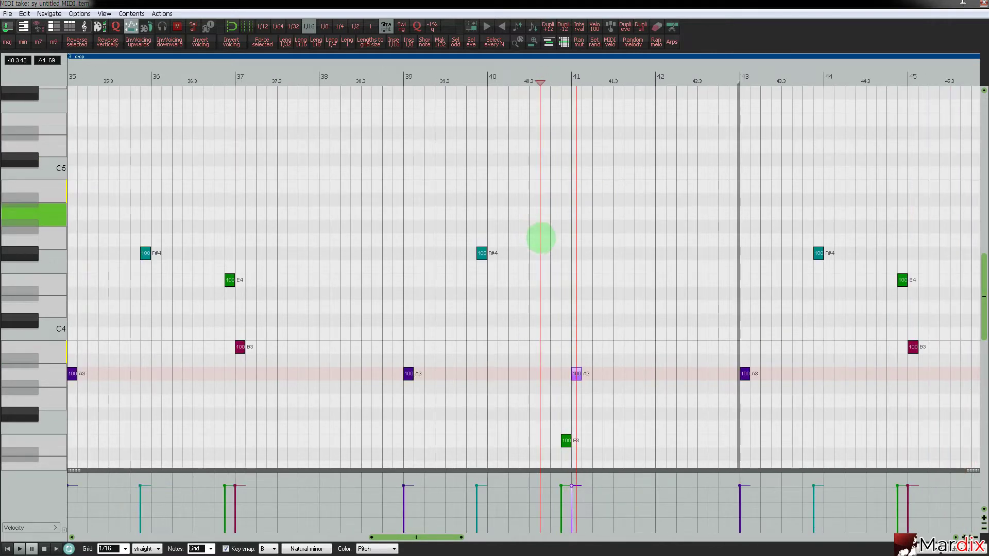
Lower the A3 note at the start of bar 41 to G3, audition it, and settle on F#3.
{"action": "left_click_drag", "start_coordinate": [577, 375], "coordinate": [577, 401]}
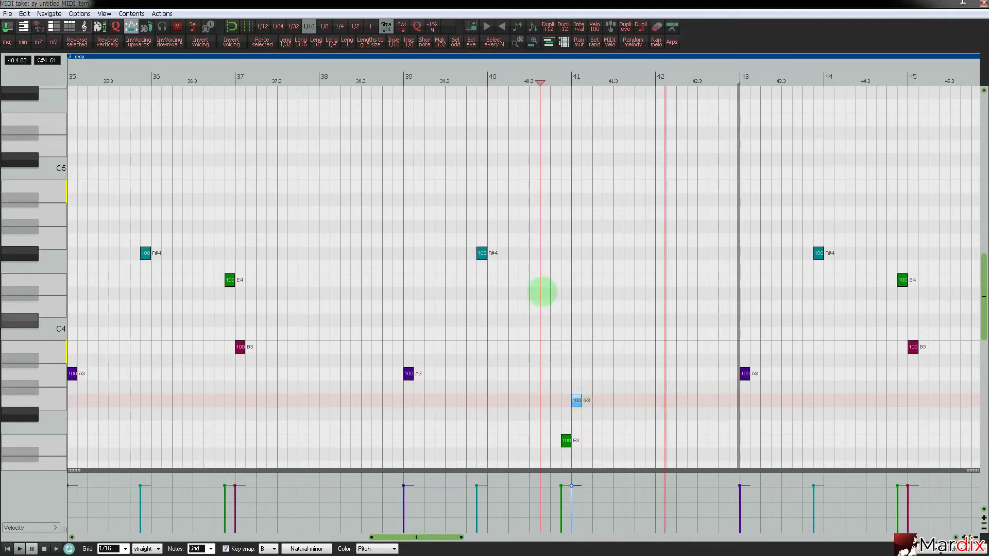
{"action": "left_click", "coordinate": [361, 80]}
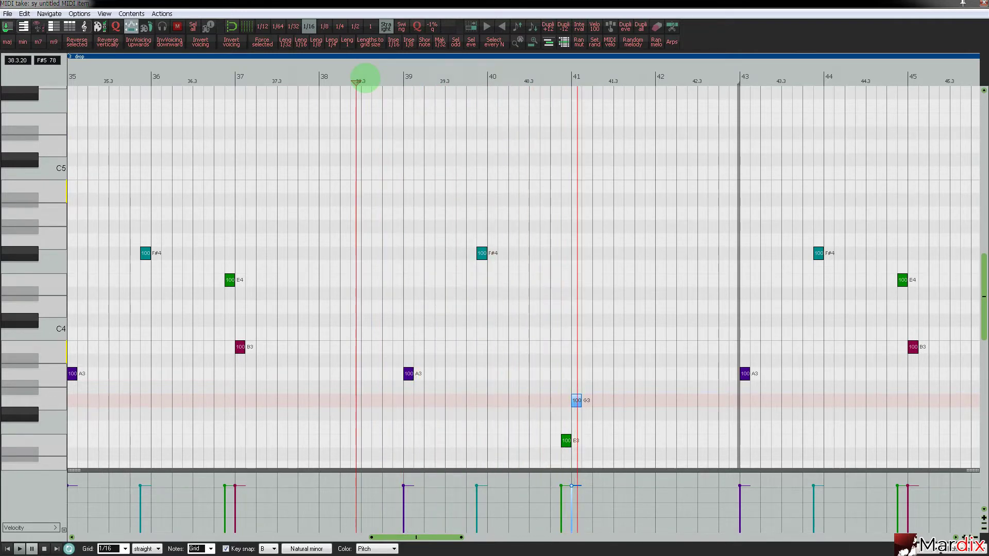
{"action": "left_click_drag", "start_coordinate": [577, 400], "coordinate": [577, 414]}
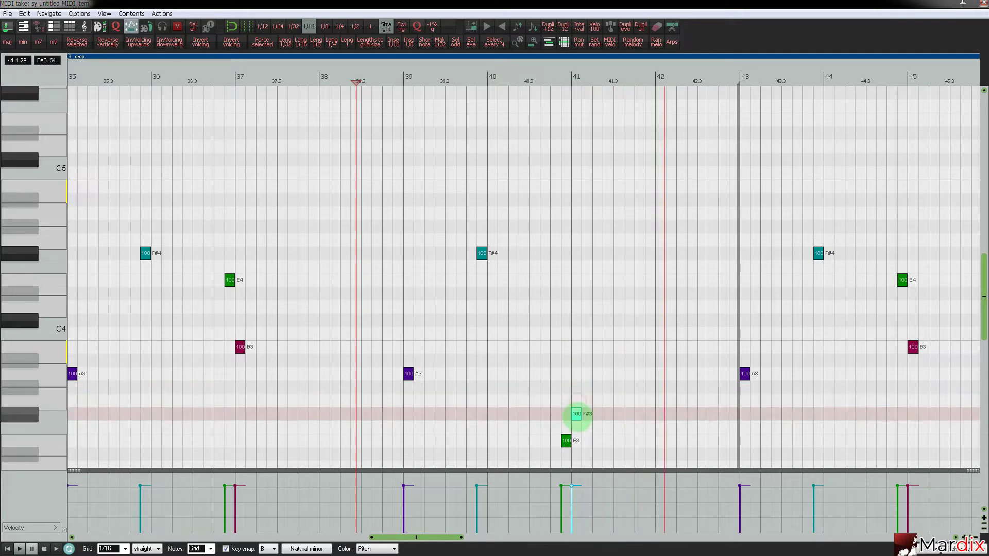
{"action": "left_click", "coordinate": [550, 80]}
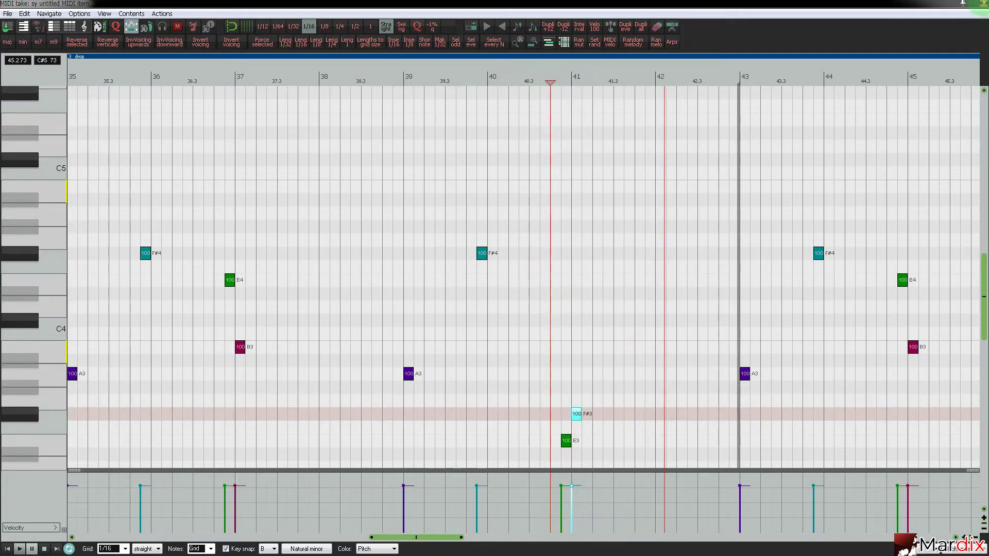
{"action": "left_click", "coordinate": [983, 3]}
Add the Stereo Field Manipulator effect to synth track 42 and set its rotation to 20.0 degrees.
{"action": "left_click", "coordinate": [502, 308]}
{"action": "scroll", "coordinate": [502, 309], "scroll_direction": "down", "scroll_amount": 3}
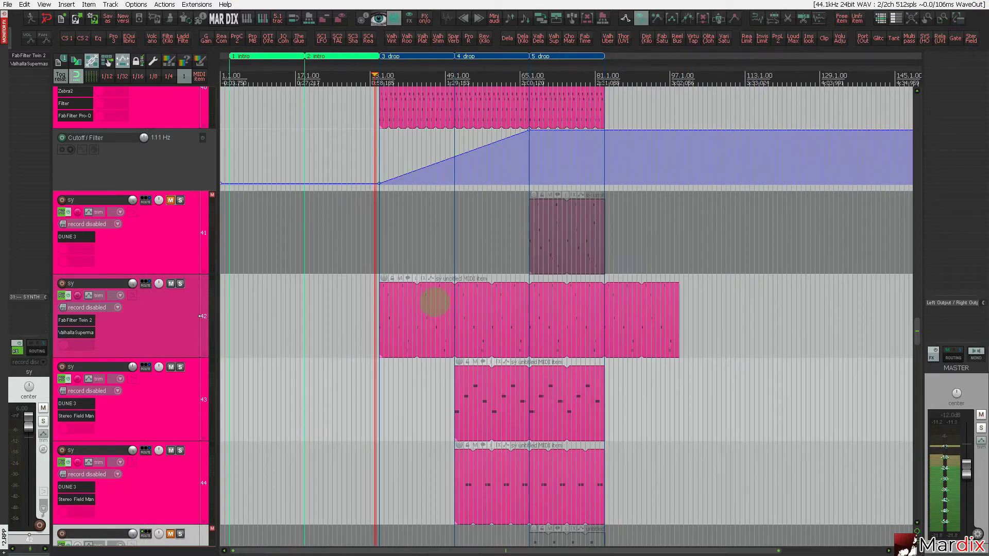
{"action": "scroll", "coordinate": [435, 303], "scroll_direction": "up", "scroll_amount": 3}
{"action": "left_click", "coordinate": [436, 302]}
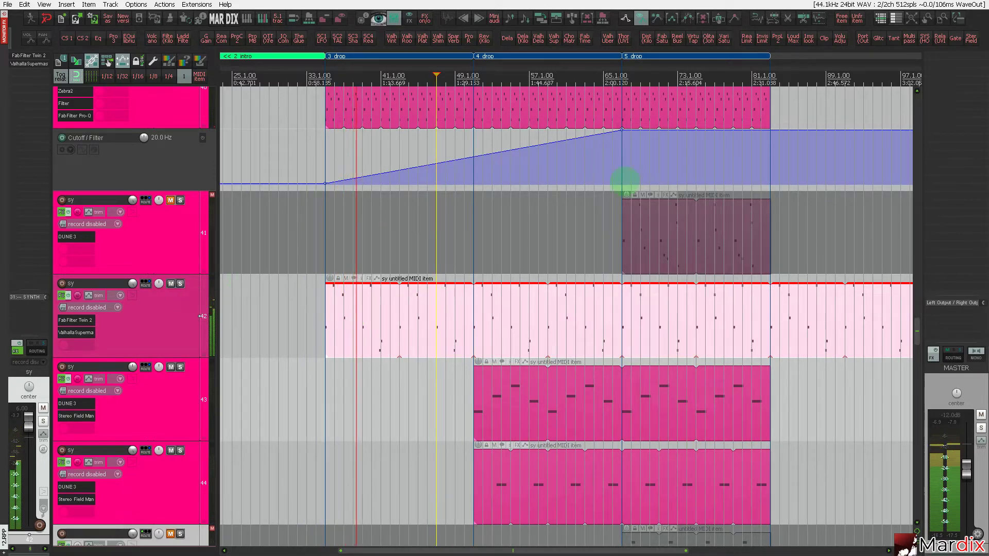
{"action": "left_click", "coordinate": [971, 38]}
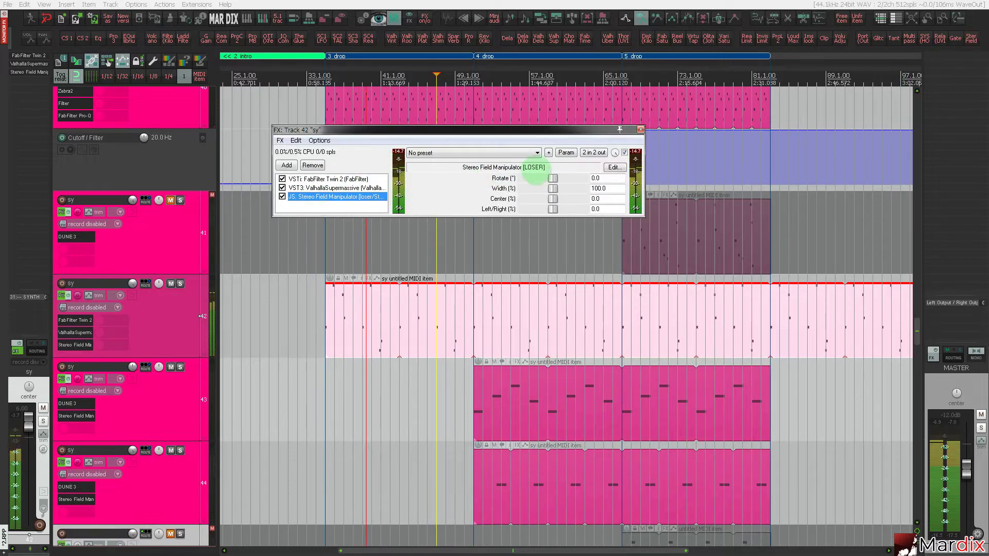
{"action": "left_click_drag", "start_coordinate": [553, 178], "coordinate": [559, 178]}
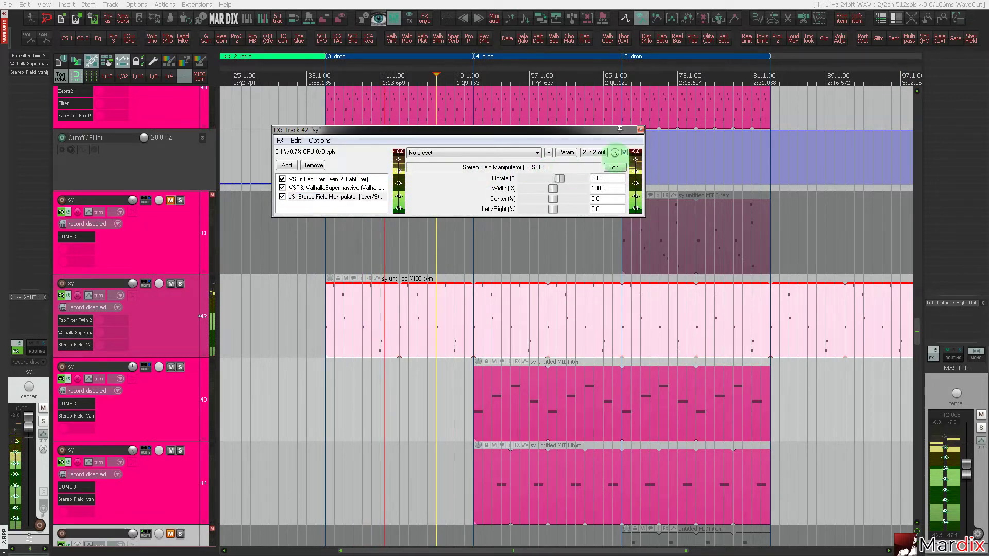
{"action": "left_click", "coordinate": [641, 130]}
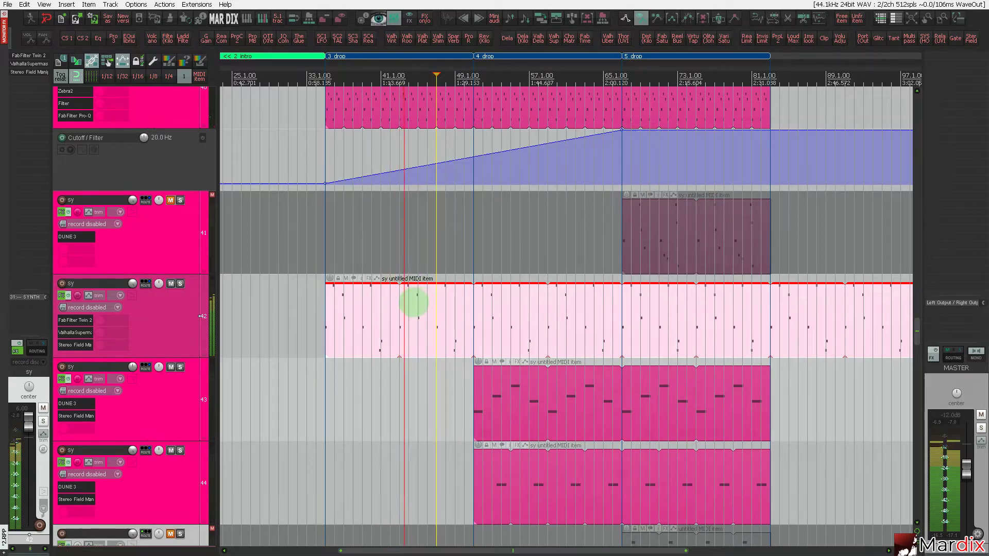
Transpose the F#4 note at the end of bar 35 down to F#3 and audition it from just before the drop.
{"action": "double_click", "coordinate": [414, 303]}
{"action": "scroll", "coordinate": [455, 247], "scroll_direction": "down", "scroll_amount": 3}
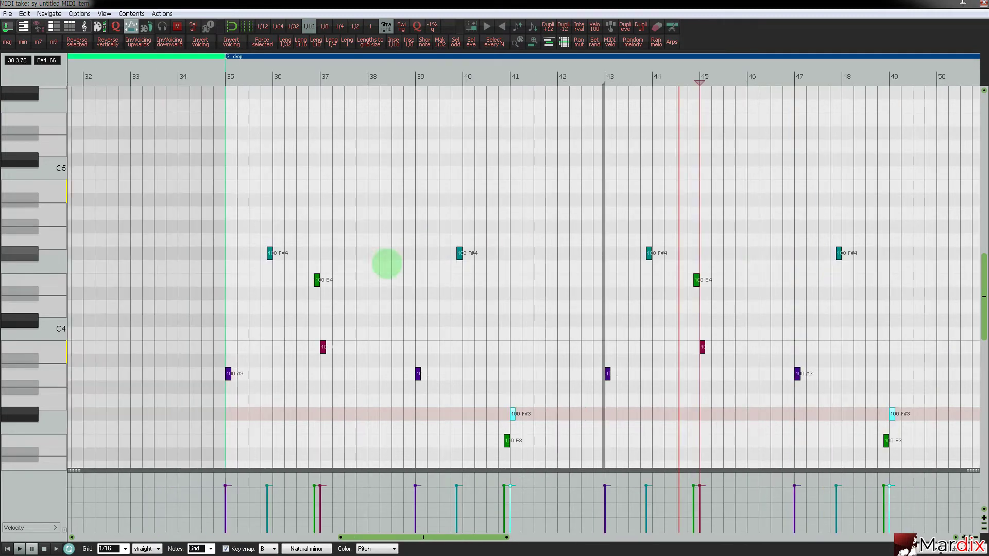
{"action": "scroll", "coordinate": [235, 263], "scroll_direction": "up", "scroll_amount": 3}
{"action": "left_click", "coordinate": [347, 253]}
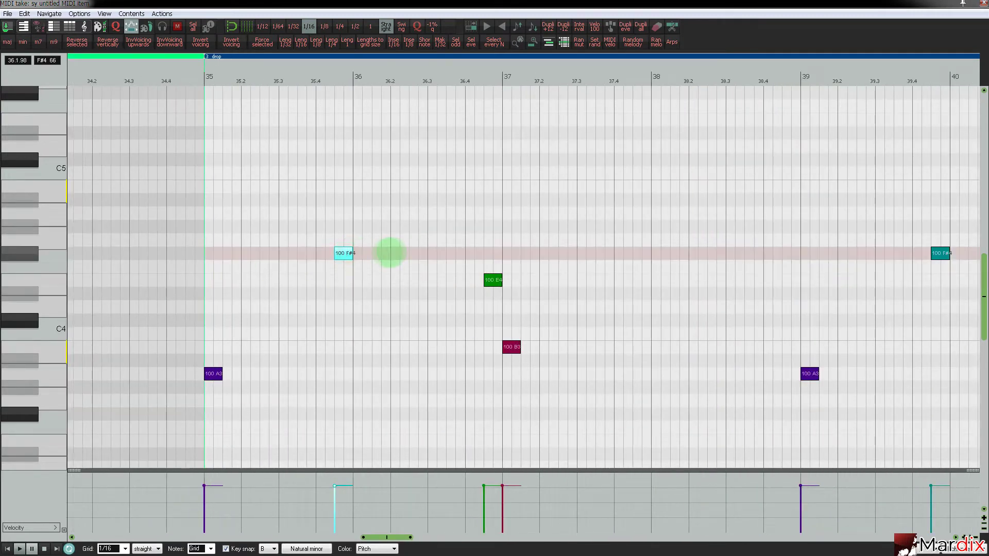
{"action": "key", "text": "alt+Down"}
{"action": "left_click", "coordinate": [196, 83]}
{"action": "key", "text": "space"}
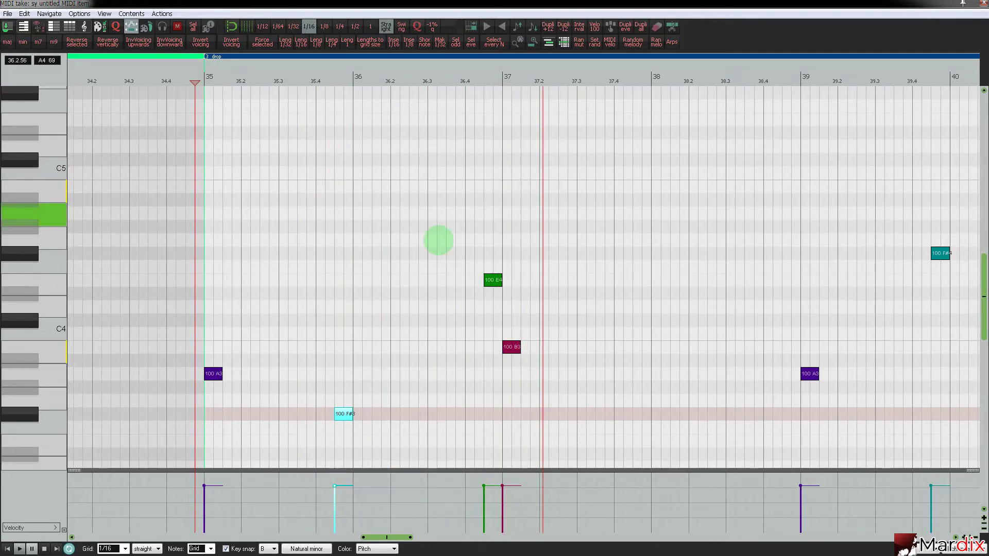
Transpose the E4 note at the end of bar 36 down to E3 and listen through the eight-bar loop.
{"action": "left_click", "coordinate": [493, 279]}
{"action": "key", "text": "alt+Down"}
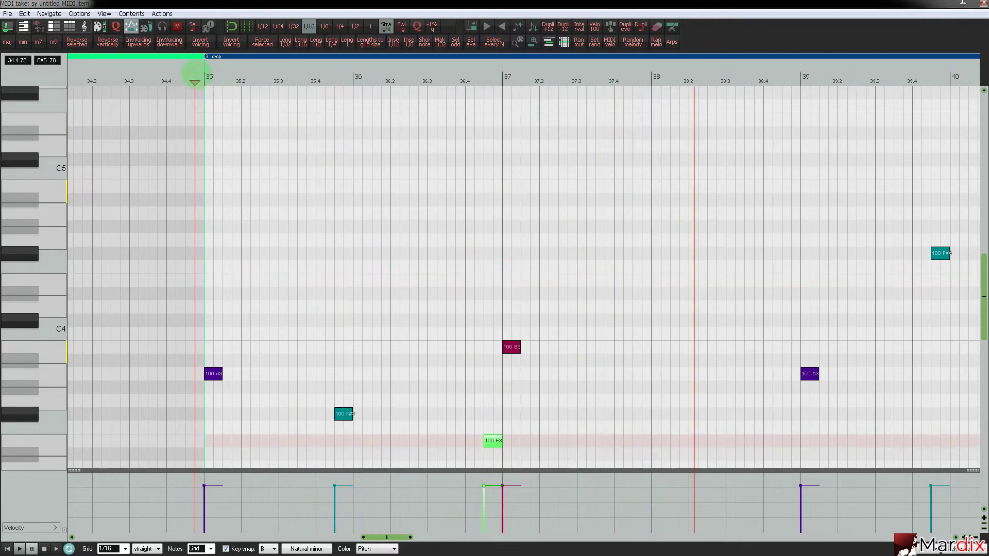
{"action": "left_click", "coordinate": [199, 77]}
{"action": "scroll", "coordinate": [51, 249], "scroll_direction": "down", "scroll_amount": 3}
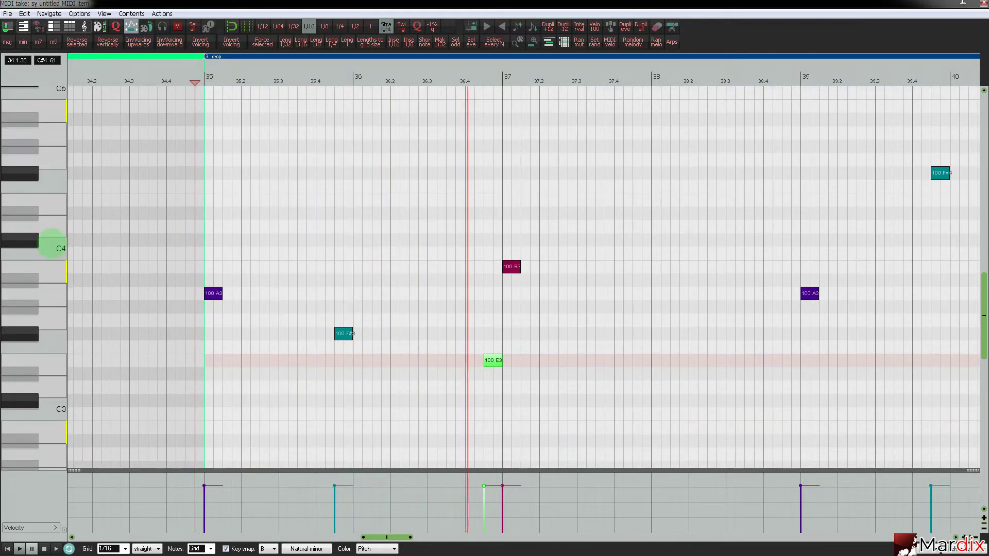
{"action": "scroll", "coordinate": [385, 282], "scroll_direction": "down", "scroll_amount": 2}
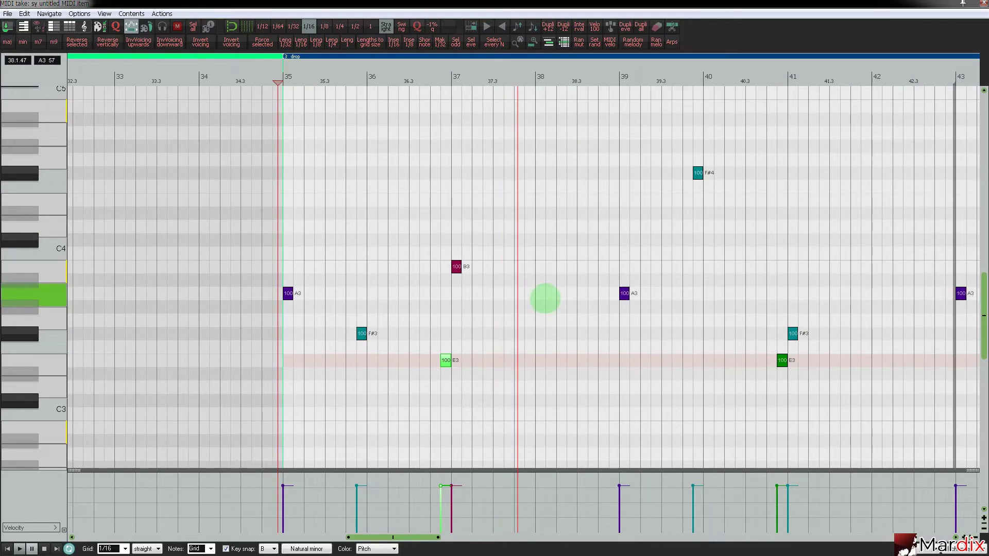
{"action": "scroll", "coordinate": [603, 309], "scroll_direction": "down", "scroll_amount": 2}
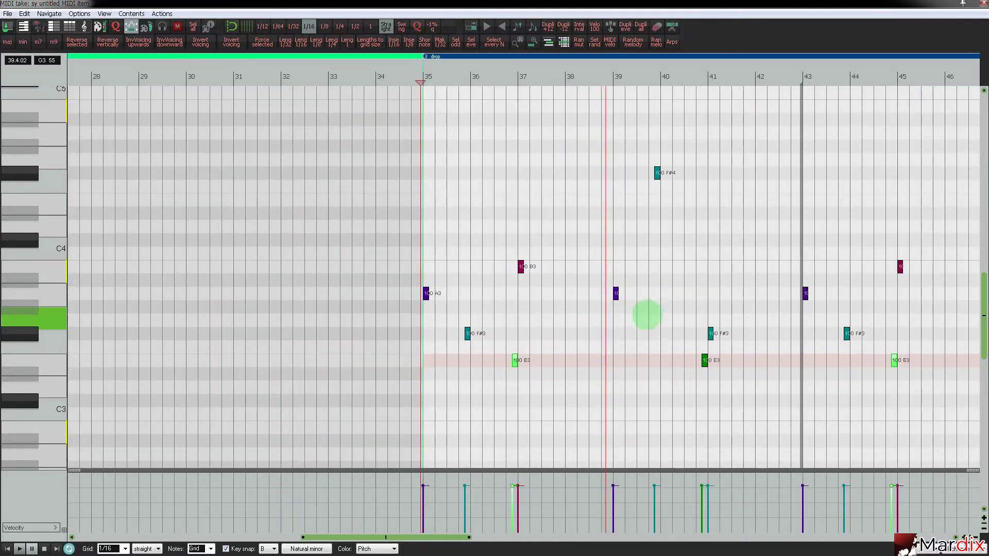
{"action": "scroll", "coordinate": [644, 311], "scroll_direction": "up", "scroll_amount": 5}
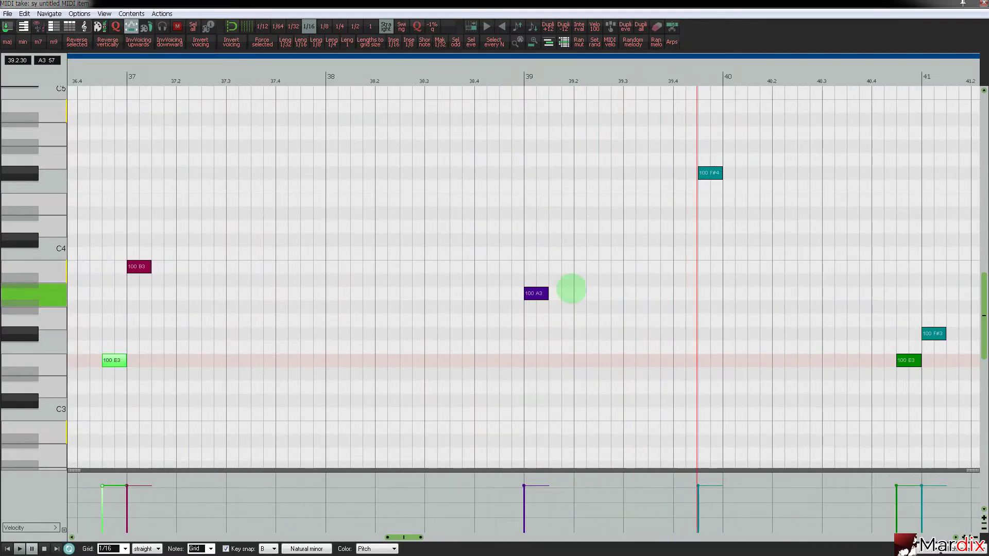
{"action": "left_click", "coordinate": [537, 293]}
{"action": "left_click", "coordinate": [716, 173]}
{"action": "scroll", "coordinate": [711, 190], "scroll_direction": "down", "scroll_amount": 4}
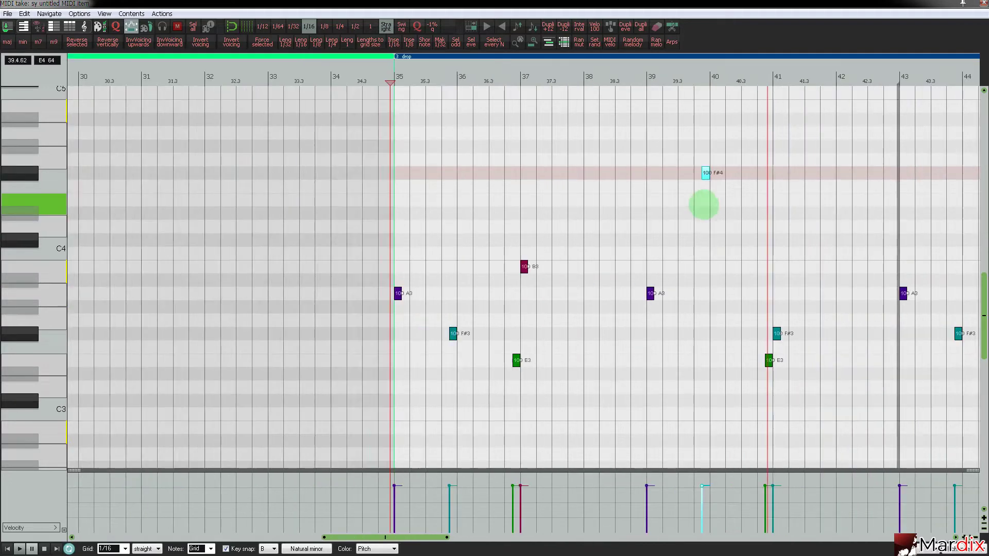
{"action": "left_click", "coordinate": [982, 3]}
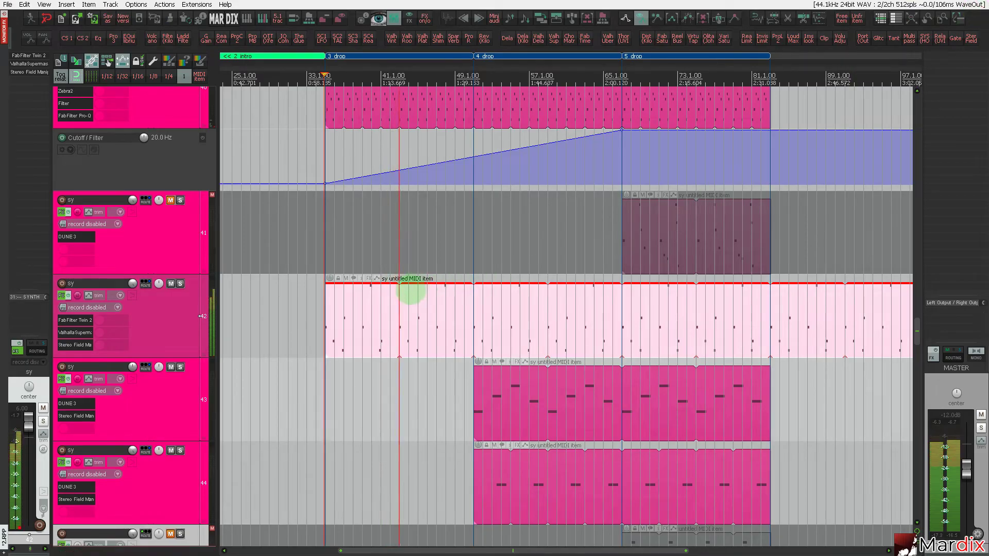
Unmute the cr track and remove its ValhallaDelay, Delay and ValhallaShimmer effects.
{"action": "left_click", "coordinate": [187, 310]}
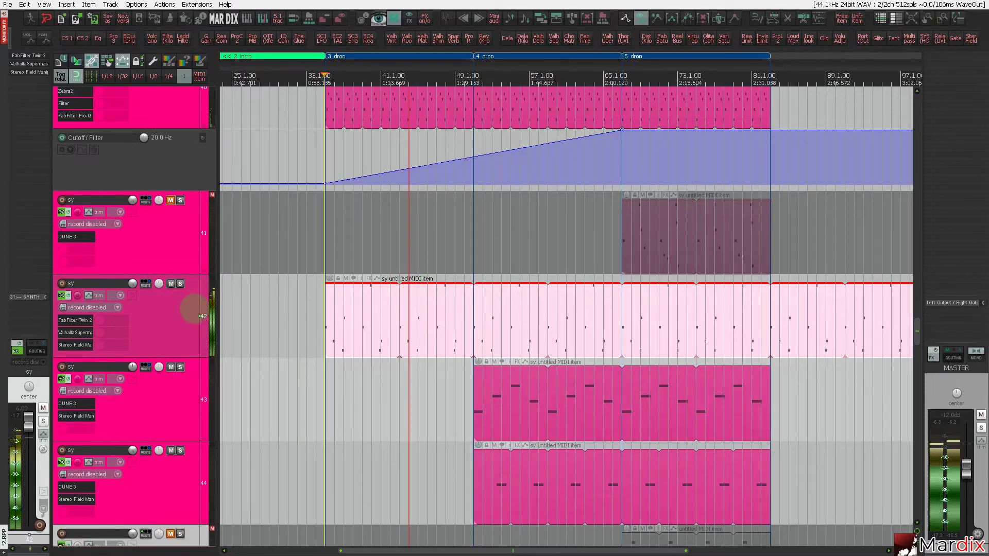
{"action": "scroll", "coordinate": [195, 309], "scroll_direction": "down", "scroll_amount": 5}
{"action": "scroll", "coordinate": [192, 312], "scroll_direction": "up", "scroll_amount": 5}
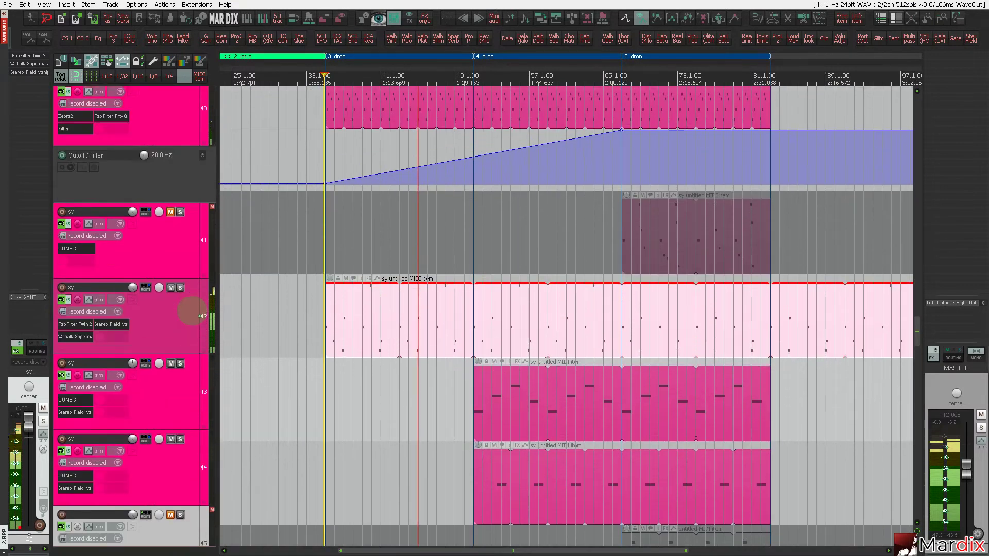
{"action": "scroll", "coordinate": [192, 312], "scroll_direction": "down", "scroll_amount": 2}
{"action": "scroll", "coordinate": [192, 312], "scroll_direction": "up", "scroll_amount": 2}
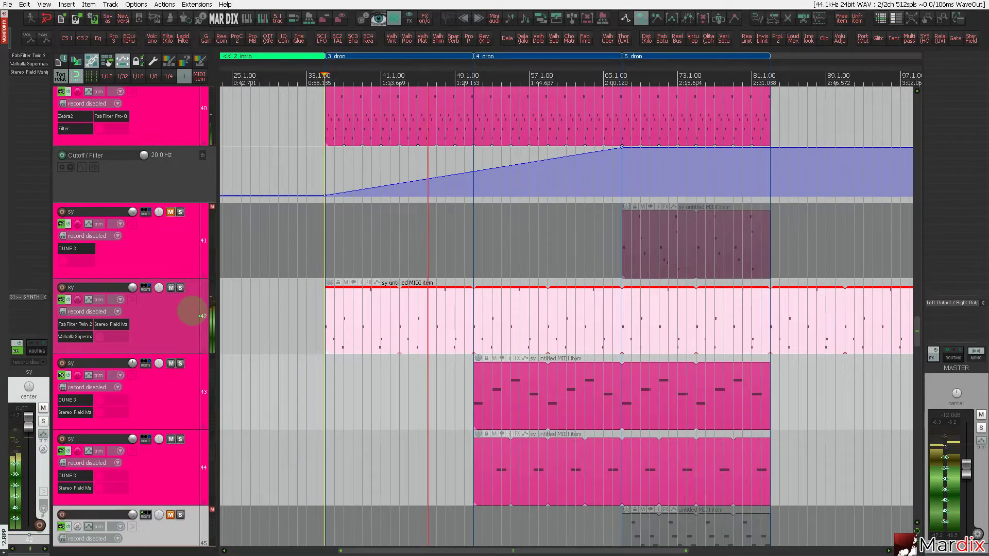
{"action": "scroll", "coordinate": [180, 261], "scroll_direction": "up", "scroll_amount": 5}
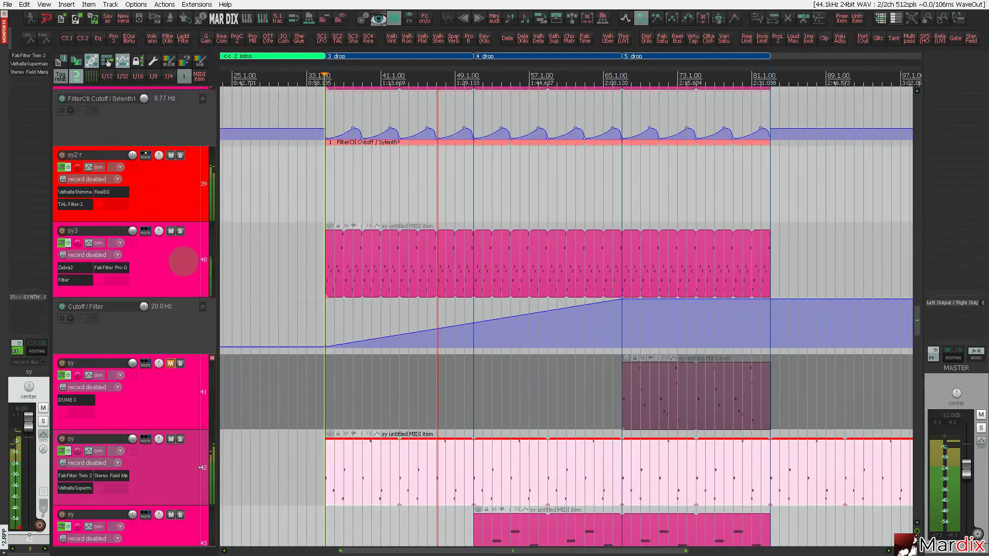
{"action": "scroll", "coordinate": [183, 261], "scroll_direction": "down", "scroll_amount": 20}
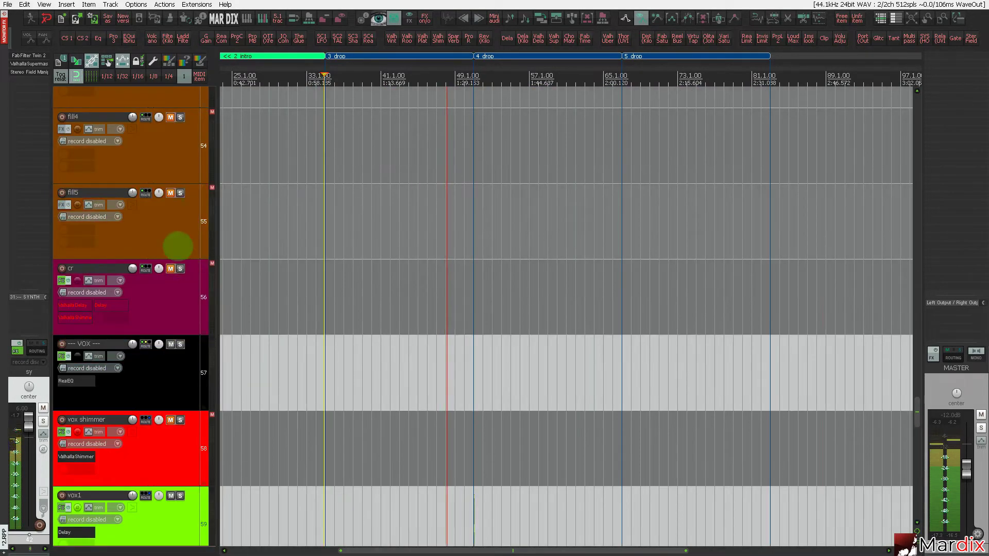
{"action": "left_click", "coordinate": [179, 289]}
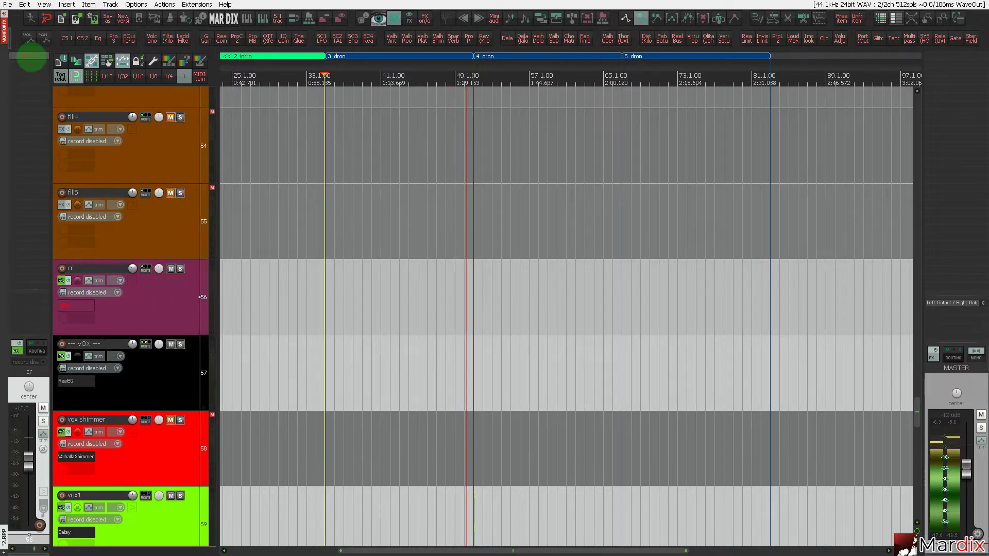
Browse the Vengeance sample library to the Minimal House vol 2 crashes folder.
{"action": "scroll", "coordinate": [292, 248], "scroll_direction": "up", "scroll_amount": 2}
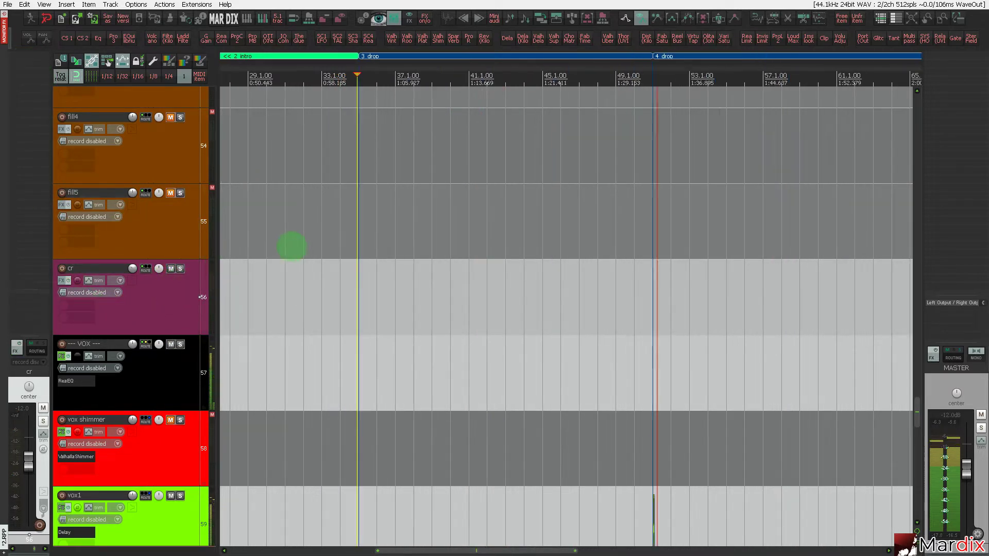
{"action": "scroll", "coordinate": [292, 247], "scroll_direction": "up", "scroll_amount": 1}
{"action": "key", "text": "ctrl+alt+x"}
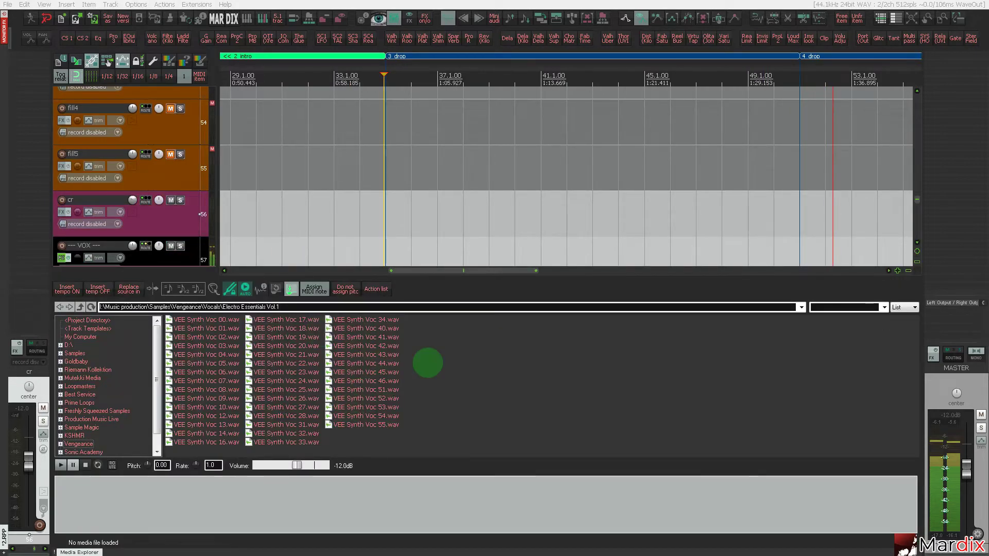
{"action": "key", "text": "BackSpace"}
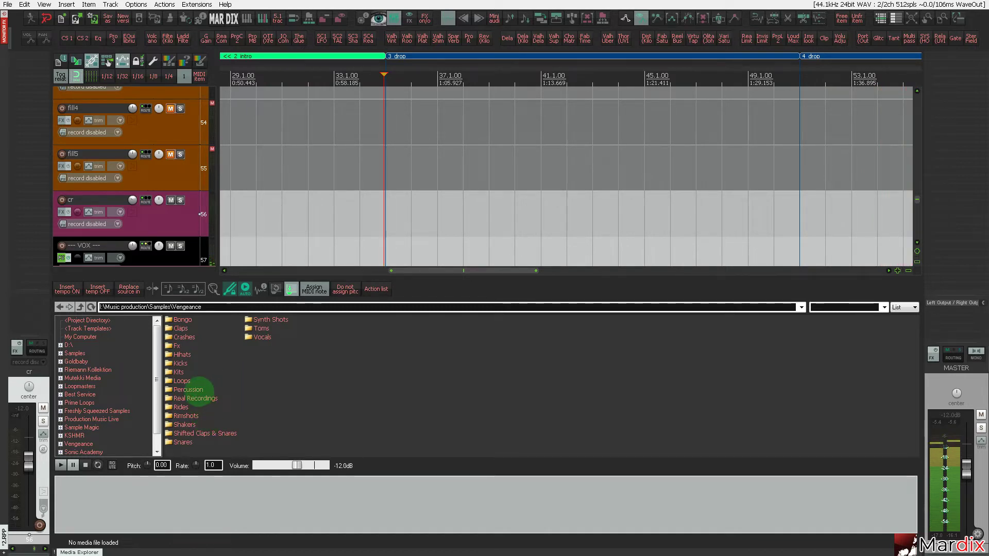
{"action": "key", "text": "F11"}
{"action": "key", "text": "F11"}
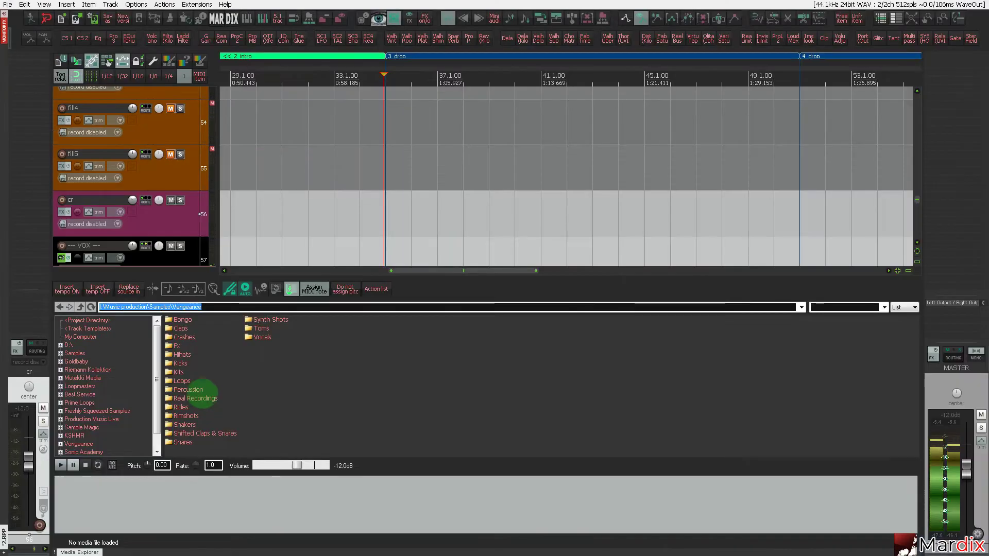
{"action": "double_click", "coordinate": [187, 338]}
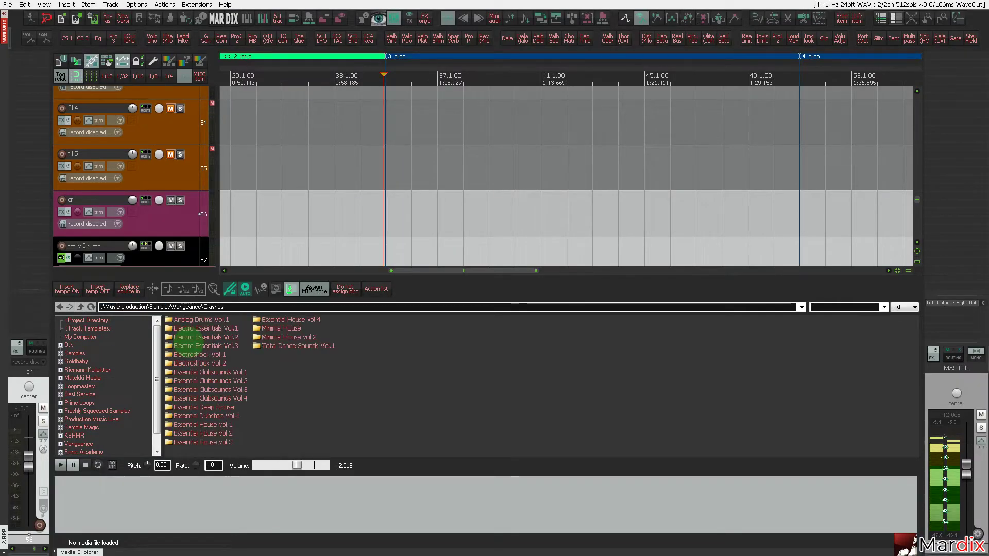
{"action": "double_click", "coordinate": [286, 338]}
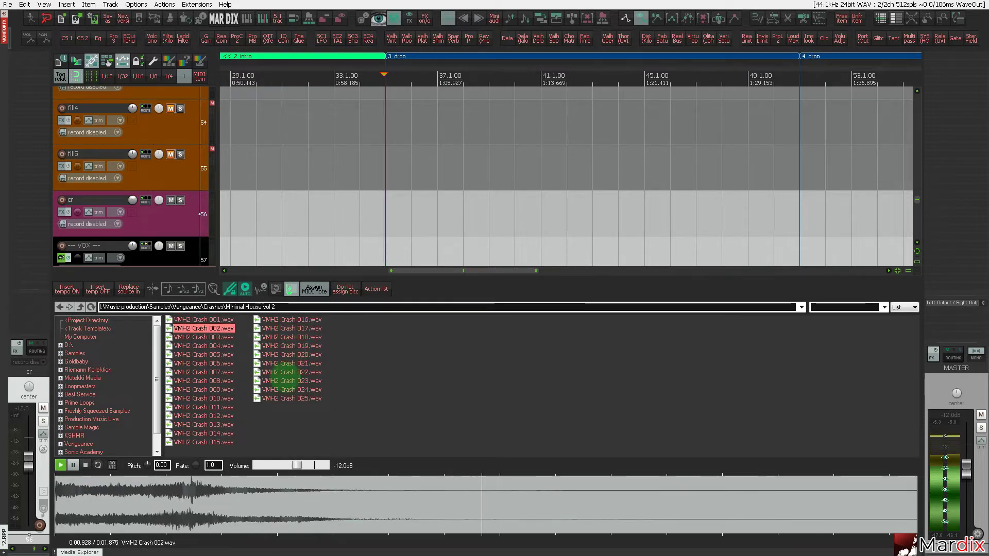
Audition the crash samples and place VMH2 Crash 008.wav on the cr track at the start of the drop at bar 35.
{"action": "key", "text": "Down"}
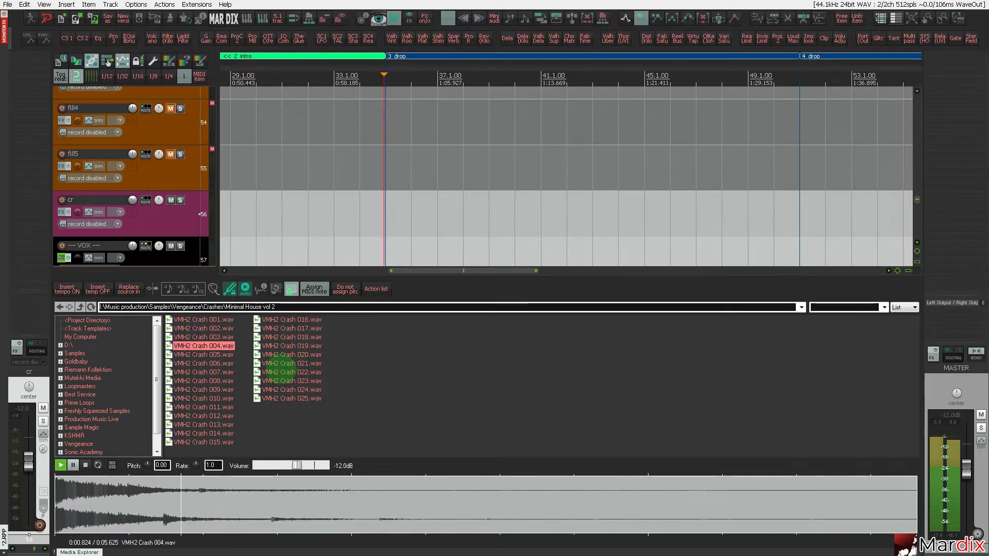
{"action": "key", "text": "Down"}
{"action": "key", "text": "Down"}
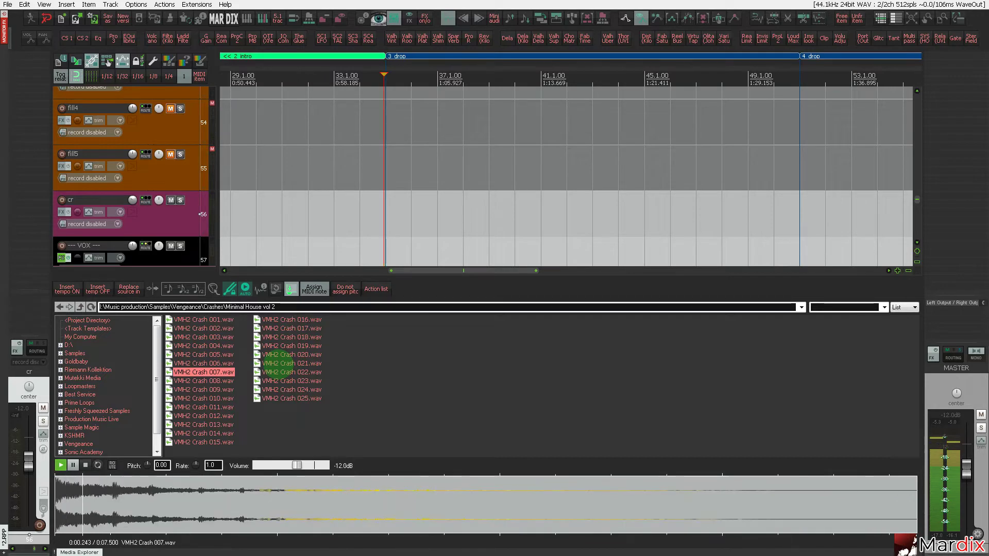
{"action": "key", "text": "Down"}
{"action": "key", "text": "Up"}
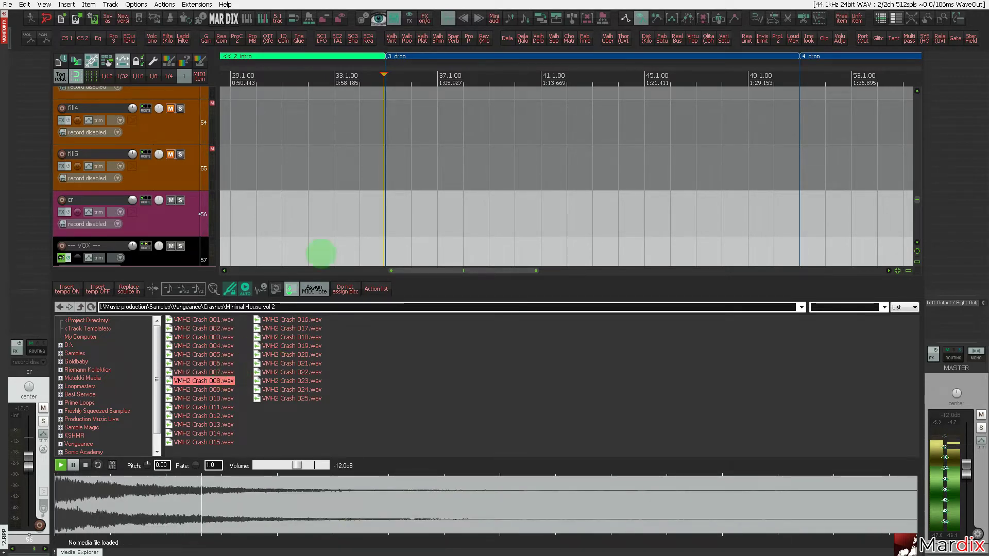
{"action": "left_click_drag", "start_coordinate": [320, 252], "coordinate": [386, 215]}
{"action": "key", "text": "ctrl+alt+x"}
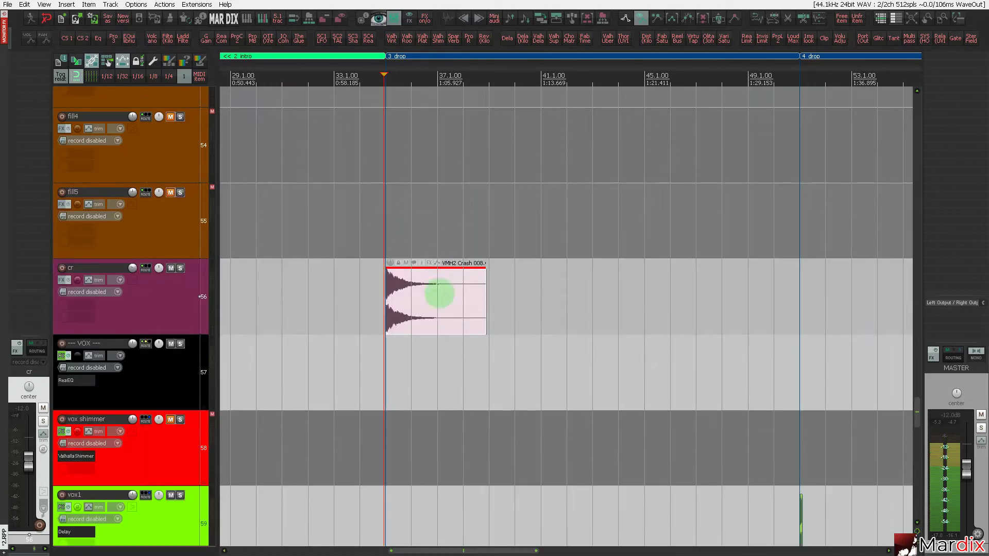
Set the crash item's pitch-shift mode to Rrreeeaaa, stretch it to end at bar 43, and play it from the drop.
{"action": "left_click", "coordinate": [441, 298]}
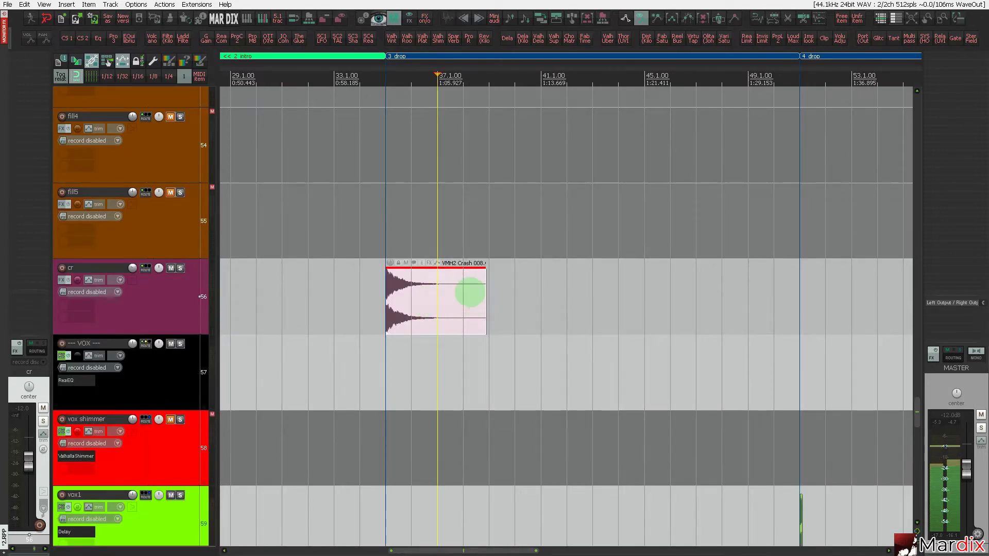
{"action": "double_click", "coordinate": [470, 293]}
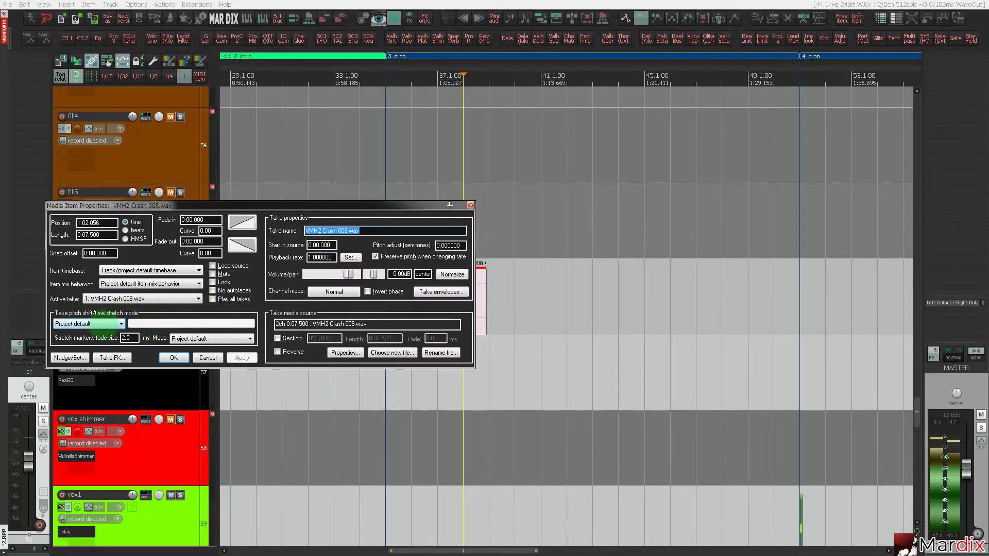
{"action": "left_click", "coordinate": [91, 324]}
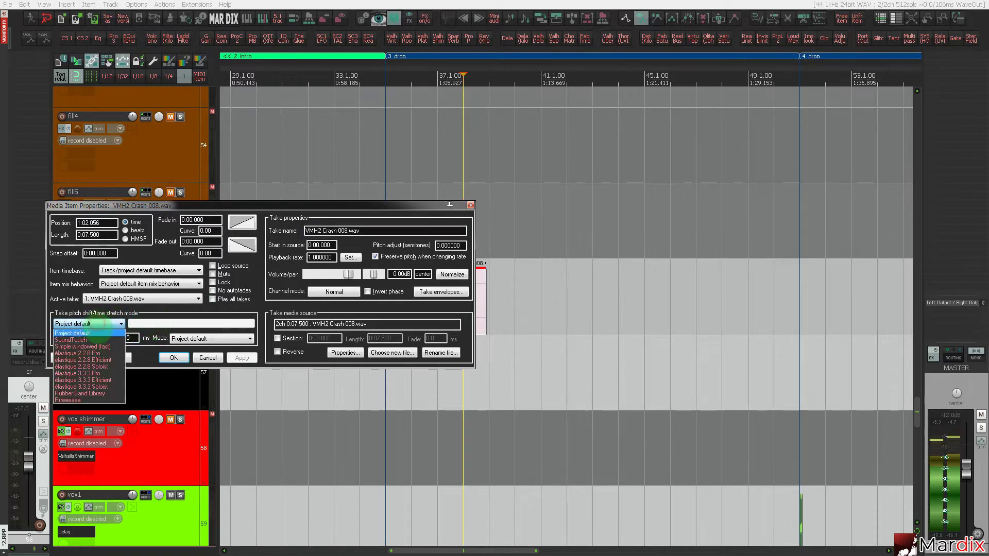
{"action": "left_click", "coordinate": [99, 382]}
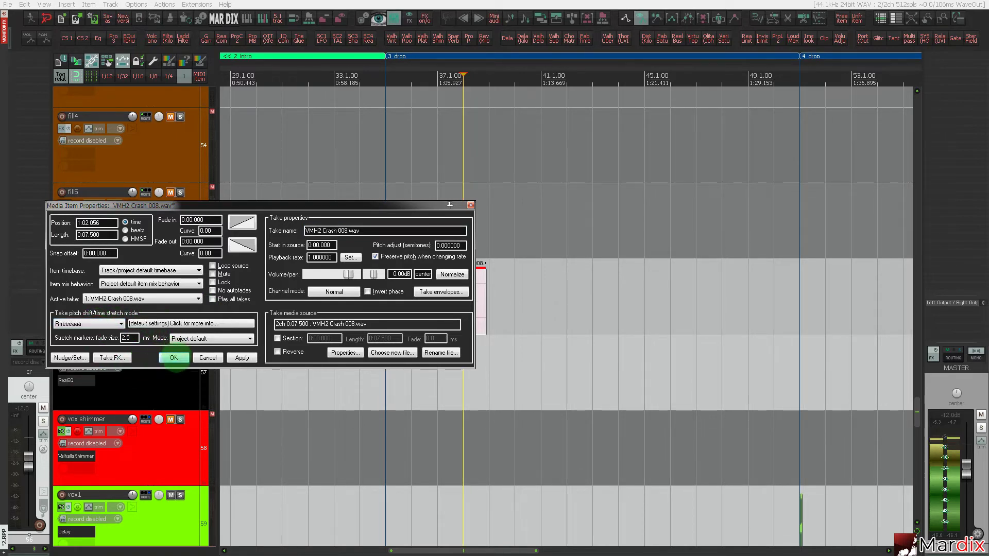
{"action": "left_click", "coordinate": [174, 358]}
{"action": "left_click_drag", "start_coordinate": [486, 290], "coordinate": [593, 291]}
{"action": "left_click", "coordinate": [373, 286]}
{"action": "key", "text": "space"}
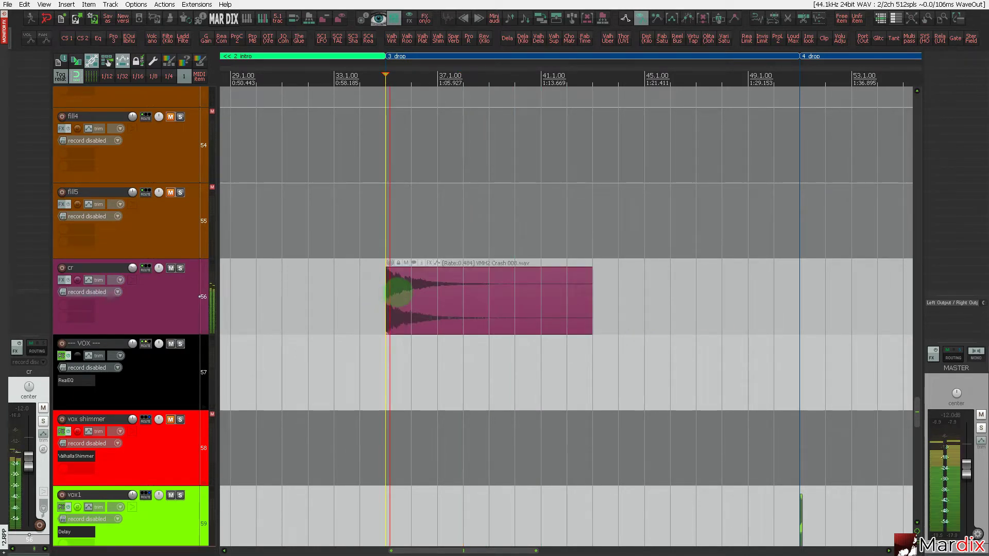
Add a fade-out about one bar long to the end of the stretched crash on the cr track.
{"action": "left_click", "coordinate": [404, 295]}
{"action": "scroll", "coordinate": [407, 296], "scroll_direction": "up", "scroll_amount": 2}
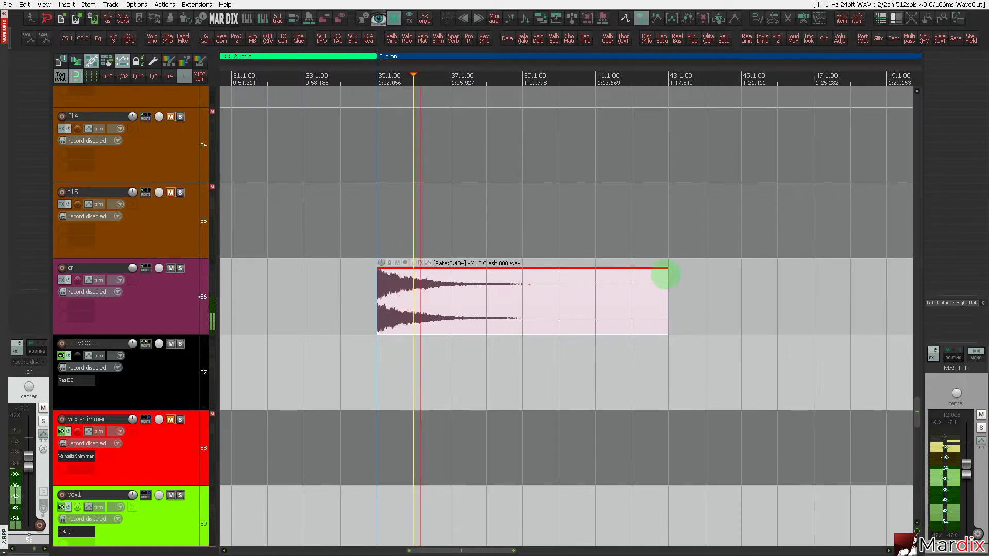
{"action": "left_click_drag", "start_coordinate": [663, 270], "coordinate": [631, 283]}
{"action": "scroll", "coordinate": [592, 284], "scroll_direction": "down", "scroll_amount": 1}
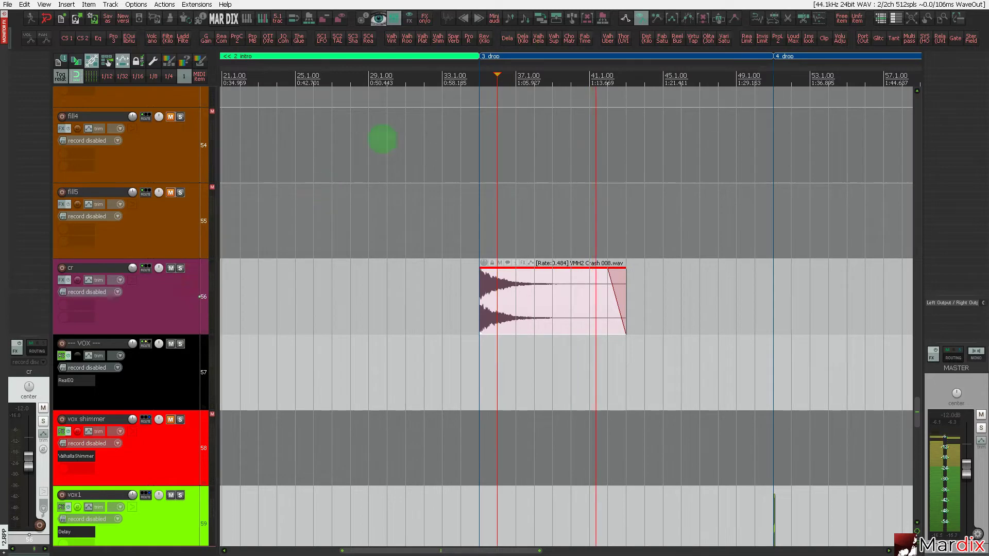
Add the Kilohearts Delay effect to the cr track and play the crash through it from the drop.
{"action": "left_click", "coordinate": [525, 44]}
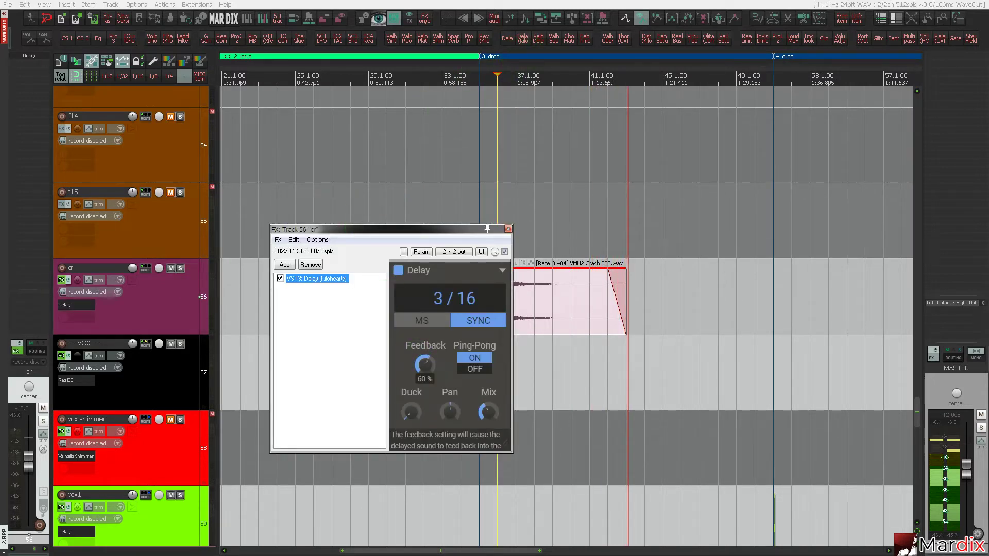
{"action": "left_click", "coordinate": [480, 181]}
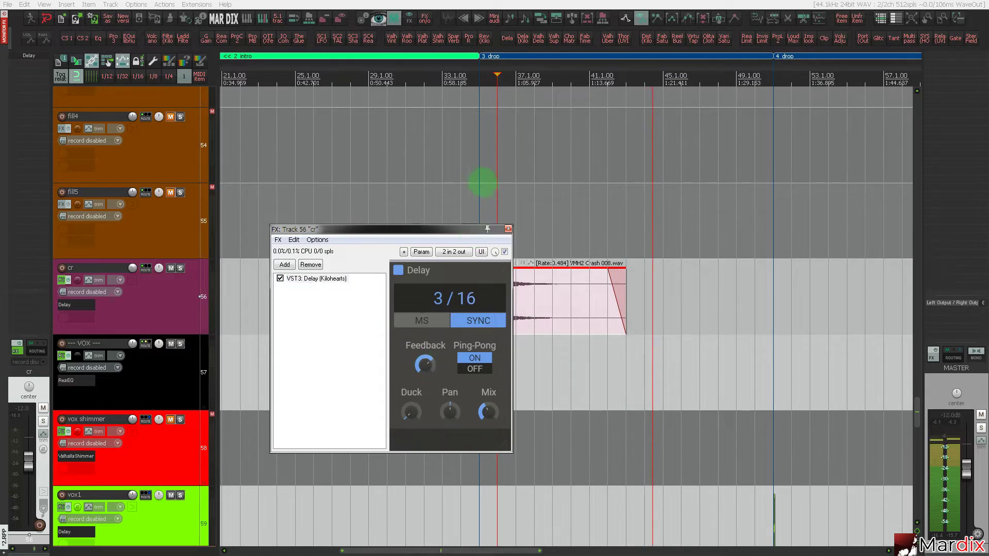
{"action": "left_click", "coordinate": [453, 233]}
{"action": "left_click_drag", "start_coordinate": [452, 233], "coordinate": [419, 228]}
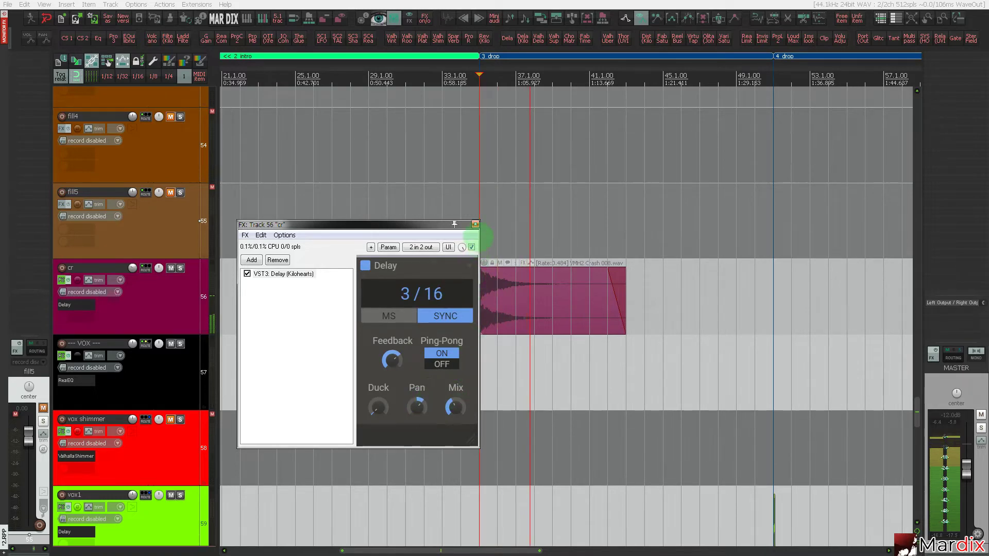
{"action": "left_click", "coordinate": [477, 226]}
Copy the stretched crash on the cr track to the start of the 5 drop section at bar 67.
{"action": "scroll", "coordinate": [464, 283], "scroll_direction": "down", "scroll_amount": 3}
{"action": "scroll", "coordinate": [486, 314], "scroll_direction": "up", "scroll_amount": 3}
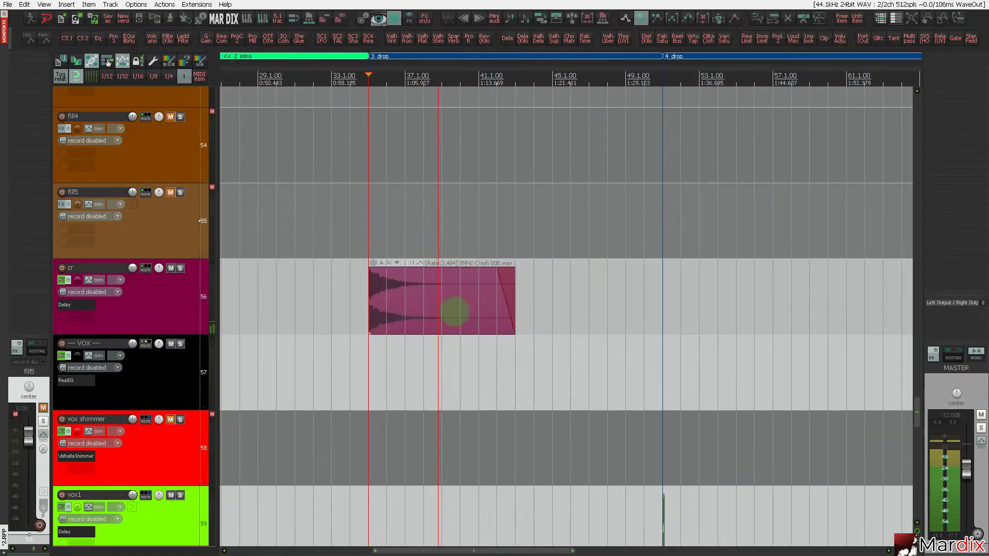
{"action": "left_click", "coordinate": [456, 310]}
{"action": "scroll", "coordinate": [468, 311], "scroll_direction": "down", "scroll_amount": 2}
{"action": "left_click_drag", "start_coordinate": [425, 308], "coordinate": [839, 312]}
{"action": "scroll", "coordinate": [705, 311], "scroll_direction": "down", "scroll_amount": 2}
{"action": "scroll", "coordinate": [702, 314], "scroll_direction": "down", "scroll_amount": 3}
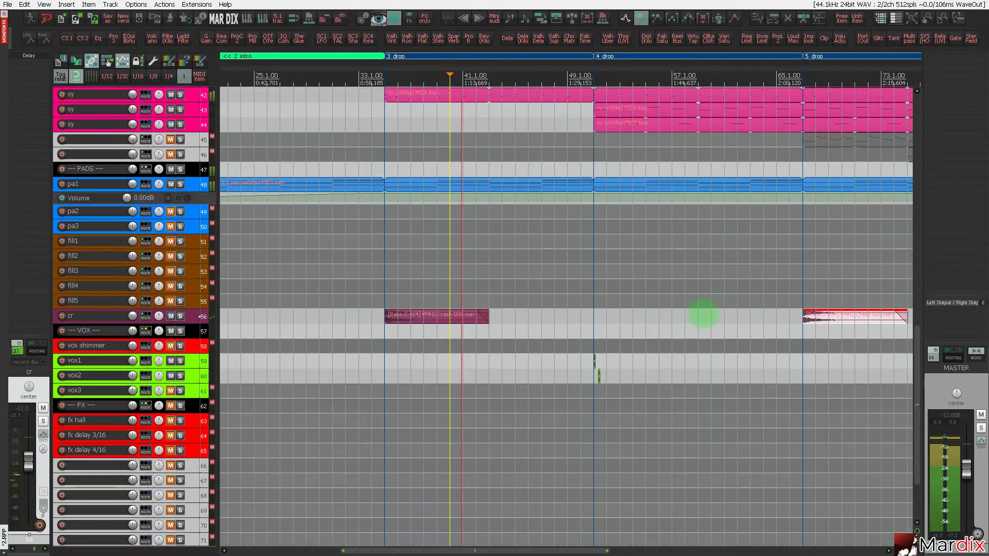
Look over the arrangement across the drum, synth and pad tracks while the third section plays.
{"action": "scroll", "coordinate": [698, 319], "scroll_direction": "down", "scroll_amount": 4}
{"action": "scroll", "coordinate": [456, 364], "scroll_direction": "up", "scroll_amount": 8}
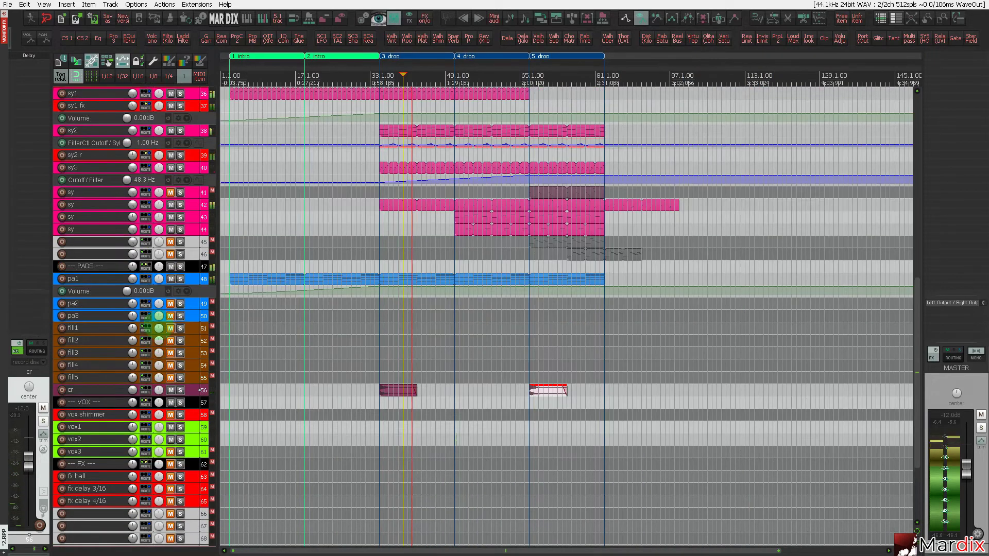
{"action": "scroll", "coordinate": [456, 365], "scroll_direction": "up", "scroll_amount": 1}
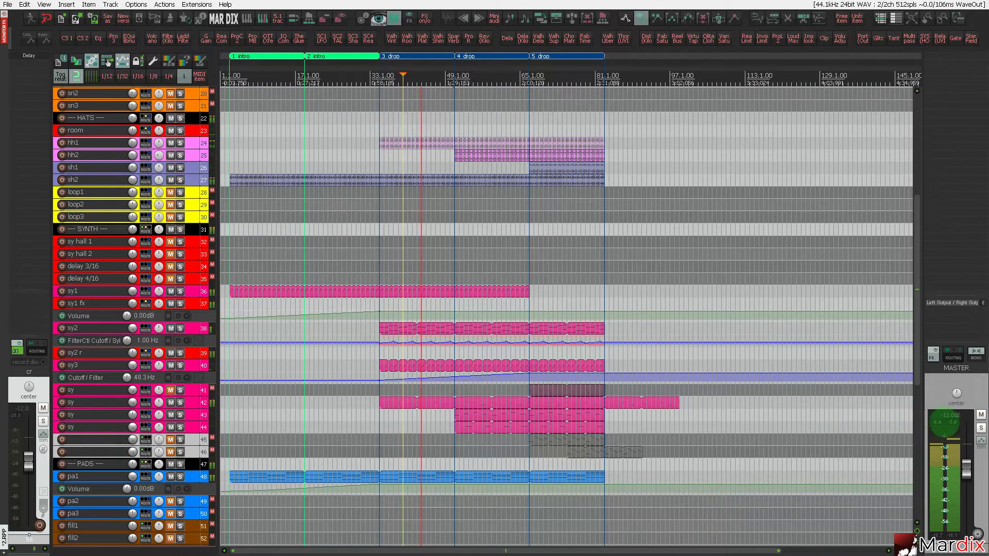
{"action": "scroll", "coordinate": [127, 412], "scroll_direction": "up", "scroll_amount": 2}
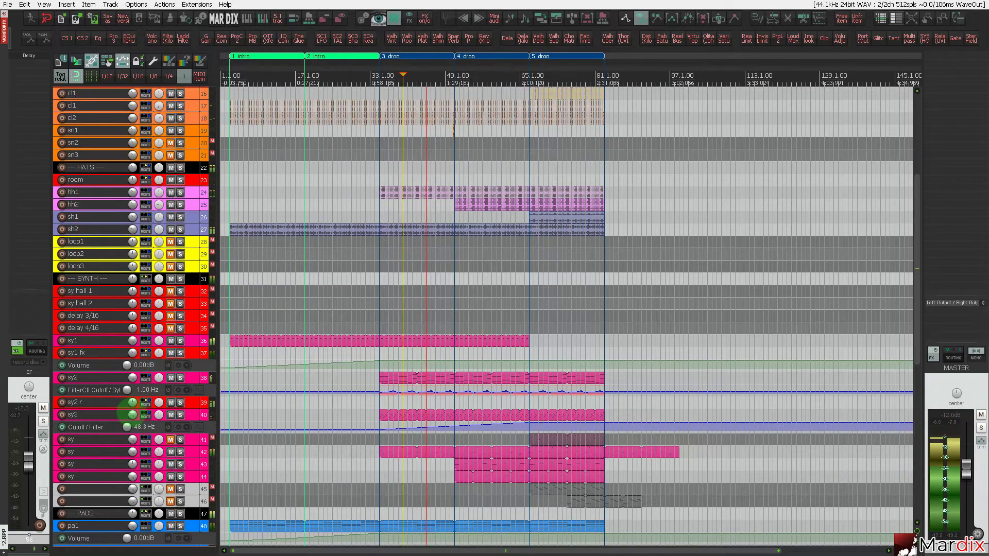
{"action": "scroll", "coordinate": [131, 413], "scroll_direction": "up", "scroll_amount": 4}
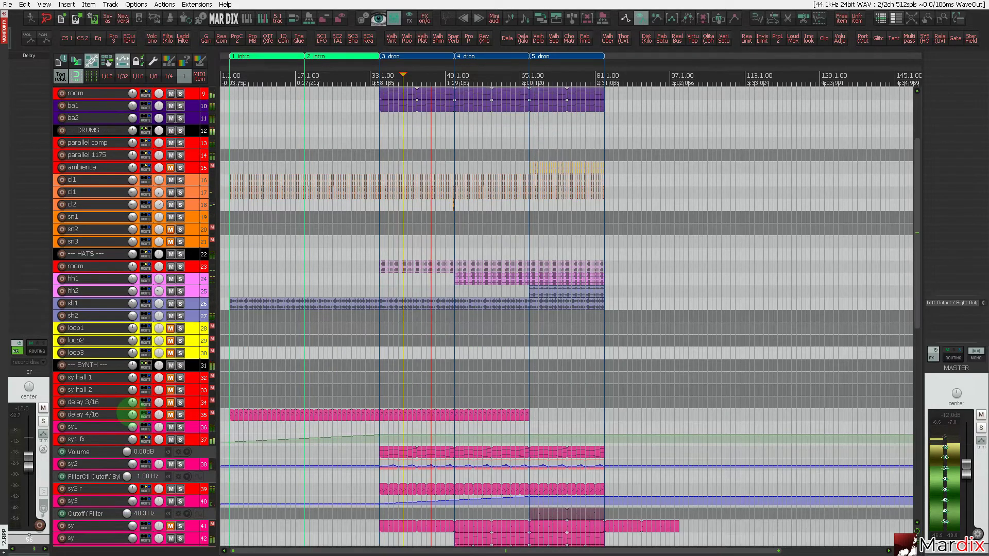
{"action": "scroll", "coordinate": [132, 413], "scroll_direction": "down", "scroll_amount": 6}
{"action": "scroll", "coordinate": [128, 413], "scroll_direction": "down", "scroll_amount": 2}
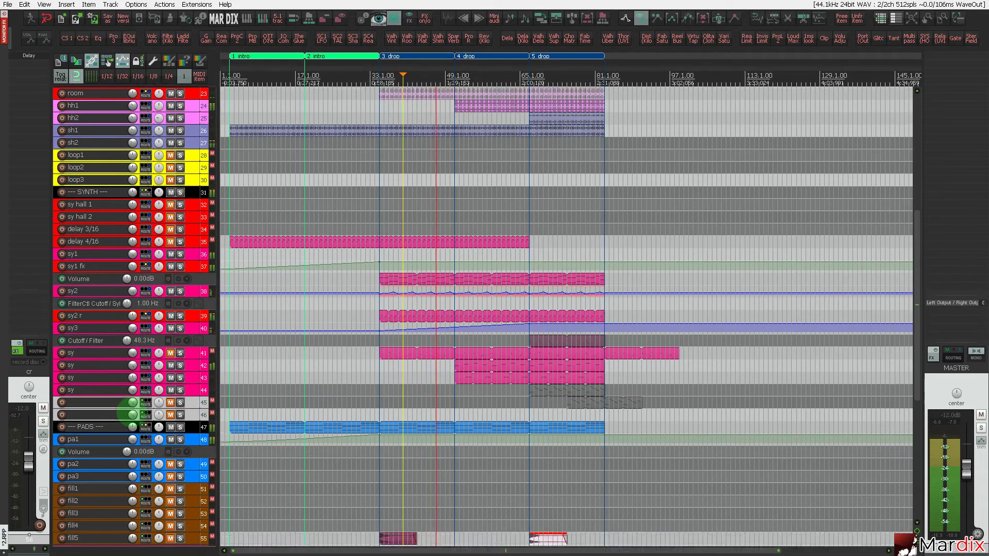
{"action": "scroll", "coordinate": [128, 413], "scroll_direction": "down", "scroll_amount": 2}
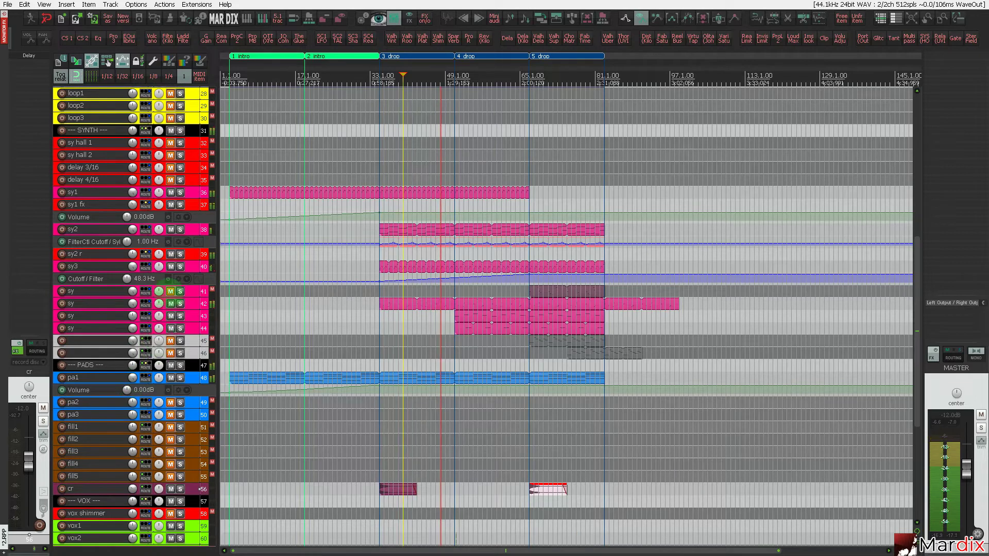
Mute sy track 42 and shorten its MIDI part to end at the start of the 4 drop section.
{"action": "left_click", "coordinate": [191, 268]}
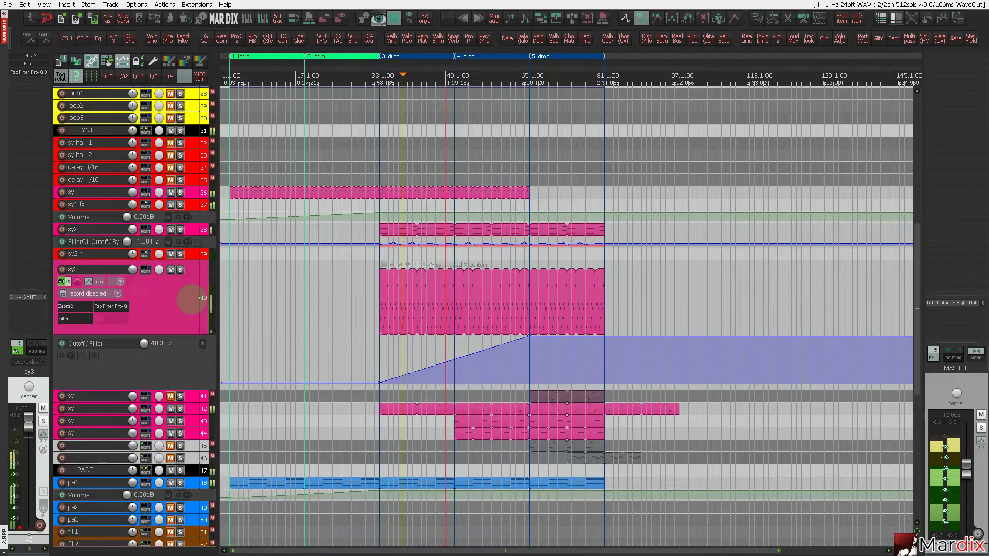
{"action": "scroll", "coordinate": [475, 271], "scroll_direction": "up", "scroll_amount": 3}
{"action": "scroll", "coordinate": [158, 278], "scroll_direction": "down", "scroll_amount": 5}
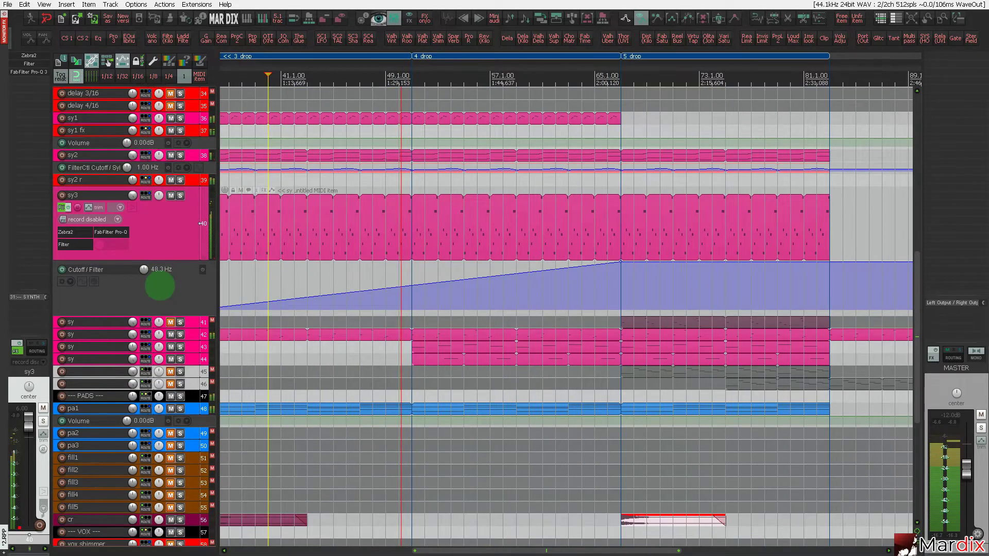
{"action": "left_click", "coordinate": [170, 298]}
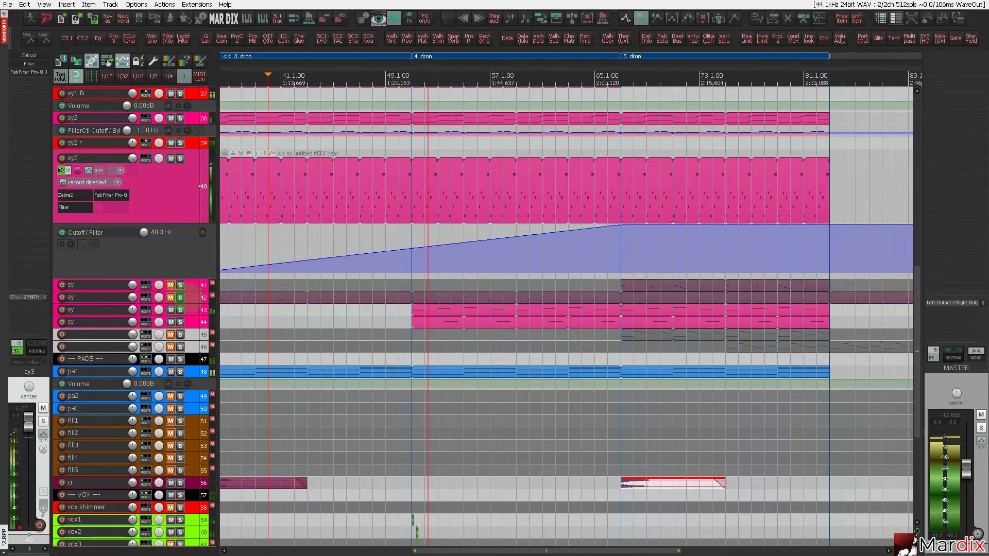
{"action": "left_click", "coordinate": [187, 301]}
{"action": "scroll", "coordinate": [399, 353], "scroll_direction": "down", "scroll_amount": 3}
{"action": "left_click", "coordinate": [415, 341]}
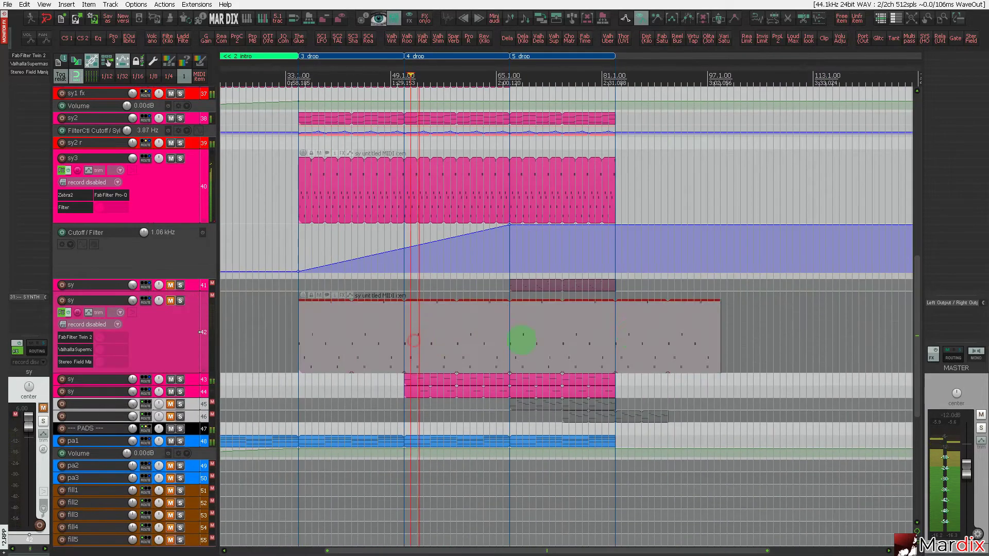
{"action": "left_click_drag", "start_coordinate": [717, 336], "coordinate": [404, 340]}
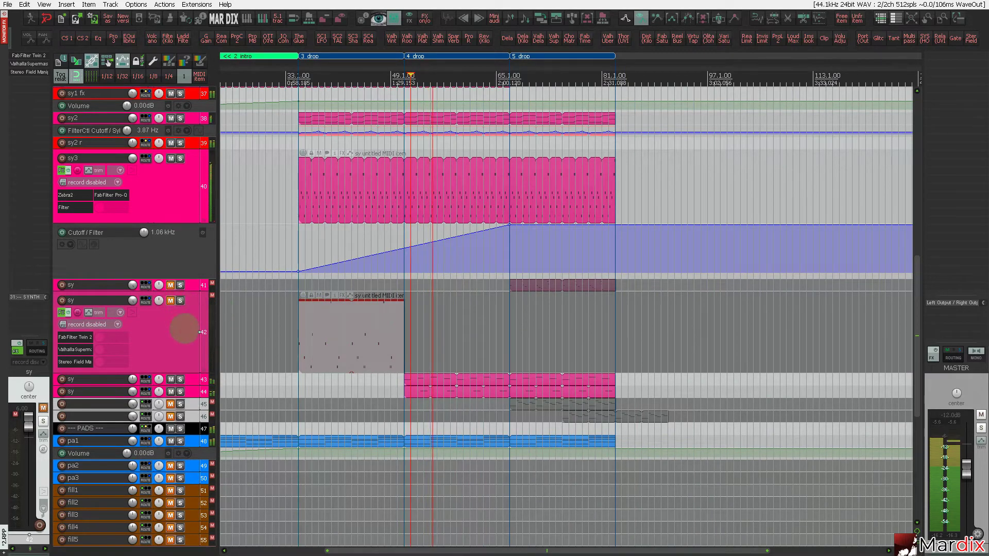
Copy the snare fill on the sn1 track to just before the 5 drop section at bar 67.
{"action": "scroll", "coordinate": [181, 330], "scroll_direction": "up", "scroll_amount": 2}
{"action": "scroll", "coordinate": [179, 330], "scroll_direction": "up", "scroll_amount": 4}
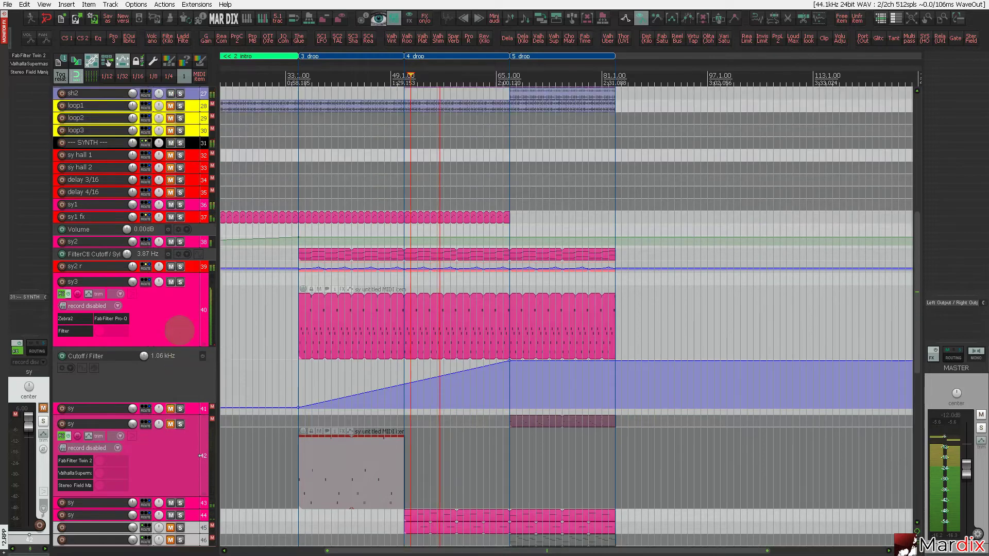
{"action": "scroll", "coordinate": [179, 330], "scroll_direction": "up", "scroll_amount": 6}
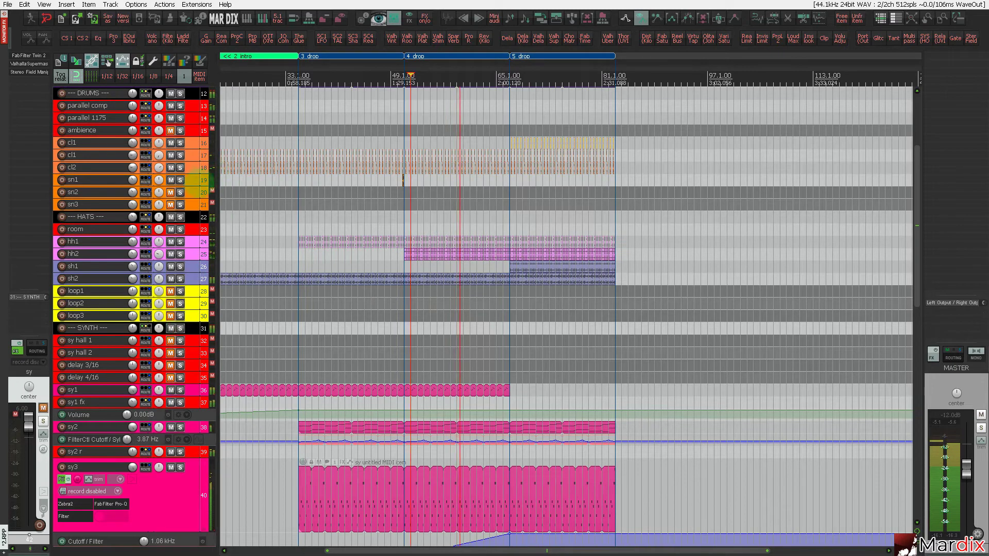
{"action": "left_click", "coordinate": [195, 177]}
{"action": "scroll", "coordinate": [441, 217], "scroll_direction": "up", "scroll_amount": 5}
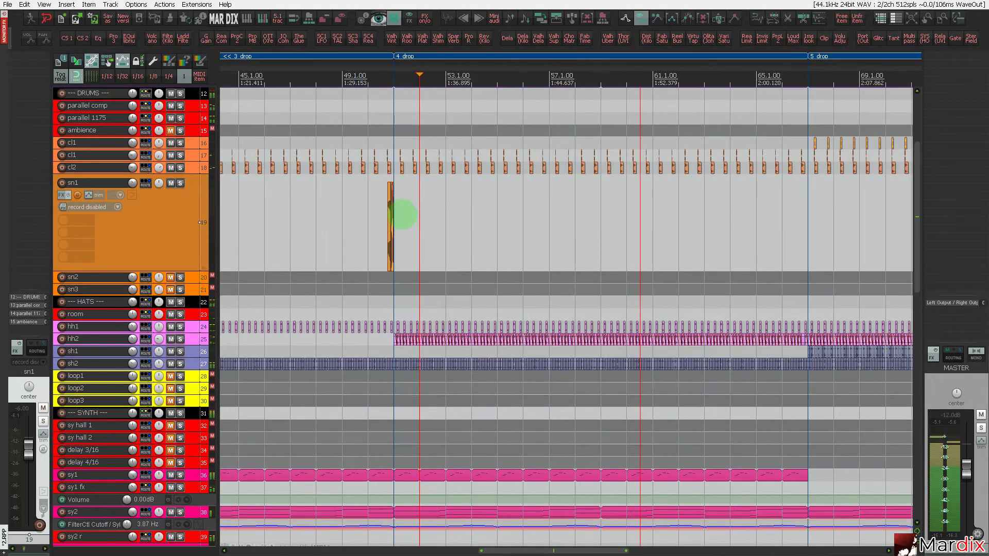
{"action": "scroll", "coordinate": [377, 212], "scroll_direction": "up", "scroll_amount": 6}
{"action": "left_click", "coordinate": [378, 212]}
{"action": "scroll", "coordinate": [377, 212], "scroll_direction": "down", "scroll_amount": 4}
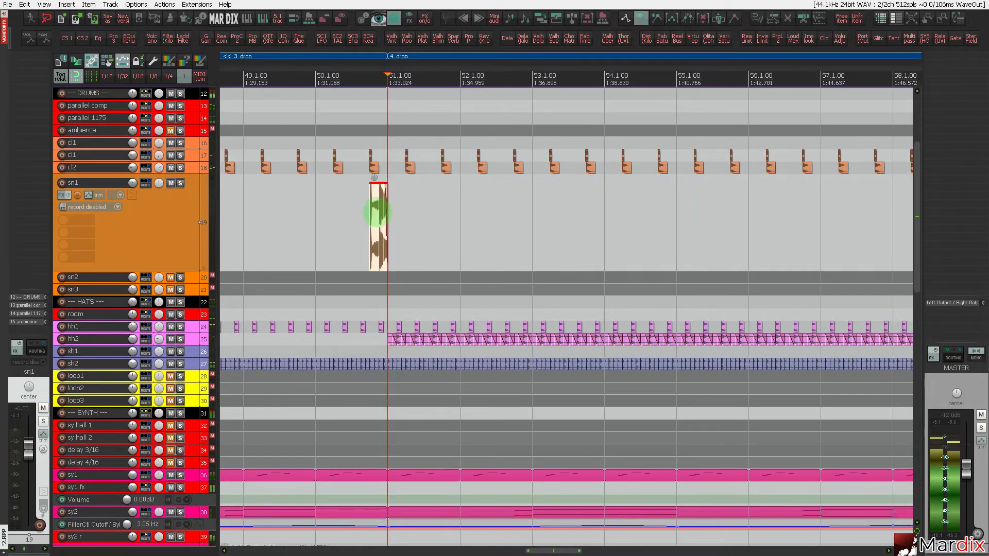
{"action": "scroll", "coordinate": [378, 212], "scroll_direction": "down", "scroll_amount": 3}
{"action": "left_click_drag", "start_coordinate": [375, 200], "coordinate": [778, 226]}
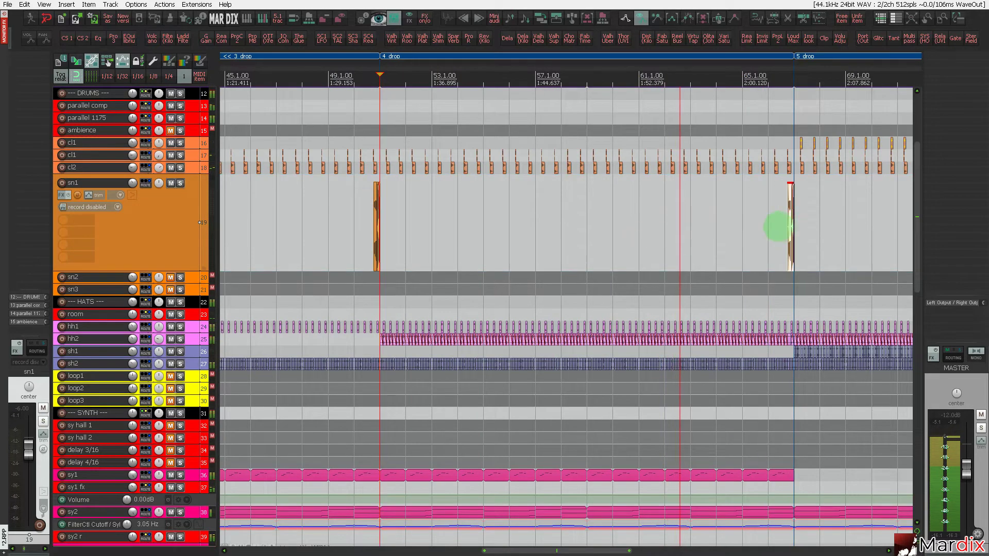
Delete the clap hits on cl1 and cl2 that overlap the copied snare fill and replay from bar 66.
{"action": "scroll", "coordinate": [803, 224], "scroll_direction": "up", "scroll_amount": 5}
{"action": "left_click", "coordinate": [663, 221]}
{"action": "scroll", "coordinate": [779, 221], "scroll_direction": "up", "scroll_amount": 5}
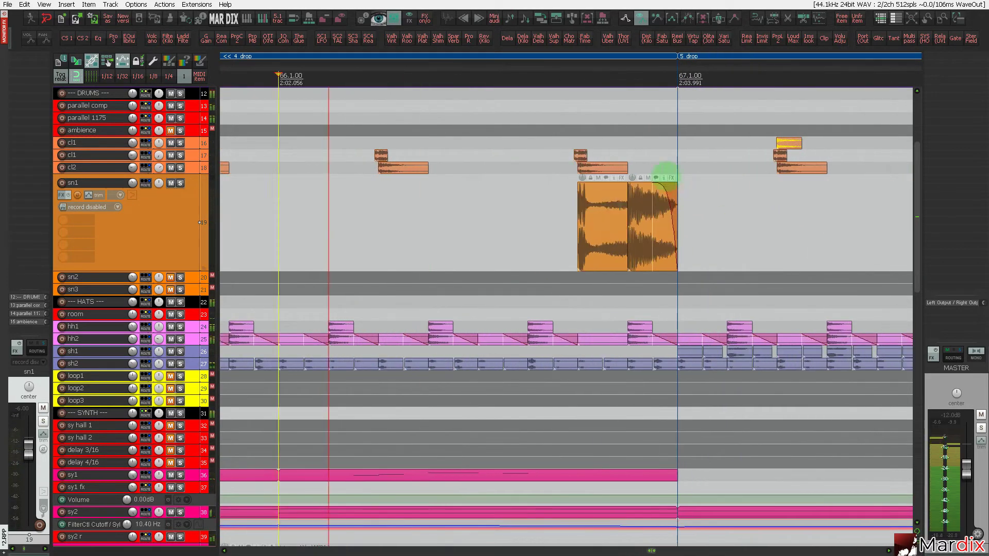
{"action": "left_click", "coordinate": [609, 169]}
{"action": "key", "text": "Delete"}
{"action": "left_click", "coordinate": [581, 159]}
{"action": "key", "text": "Delete"}
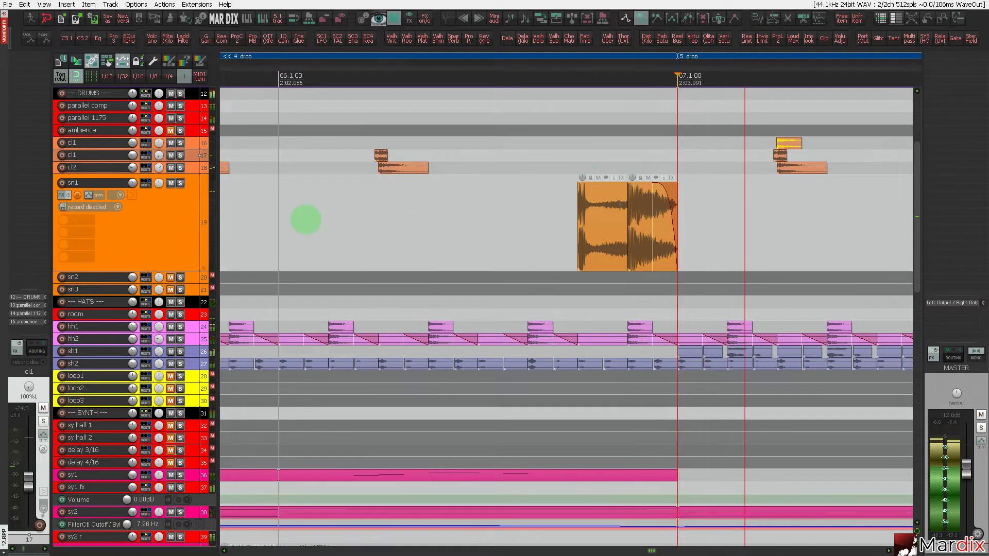
{"action": "left_click", "coordinate": [306, 220]}
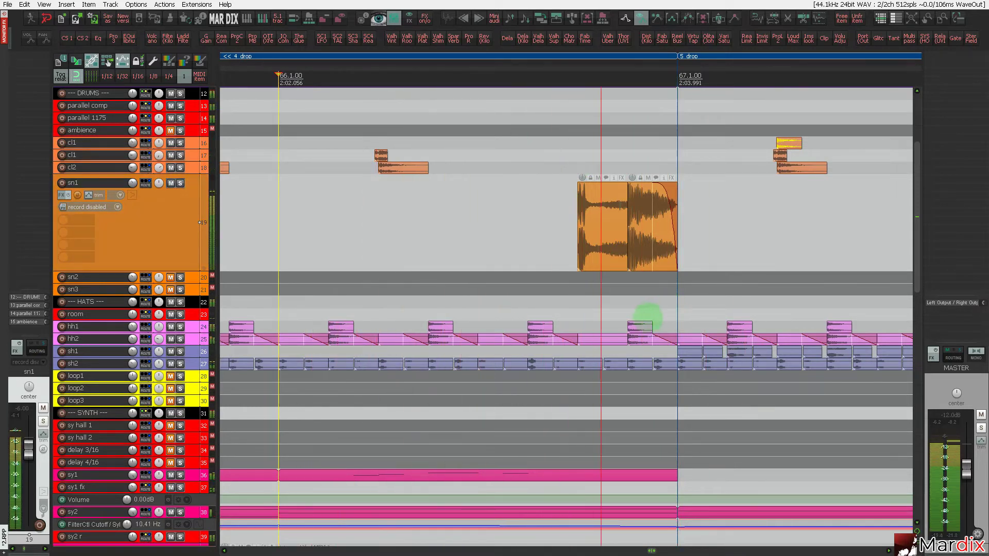
Delete the hh1 and hh2 hi-hat items that overlap the snare fill before bar 67.
{"action": "left_click", "coordinate": [640, 337]}
{"action": "key", "text": "Delete"}
{"action": "left_click", "coordinate": [609, 337]}
{"action": "key", "text": "Delete"}
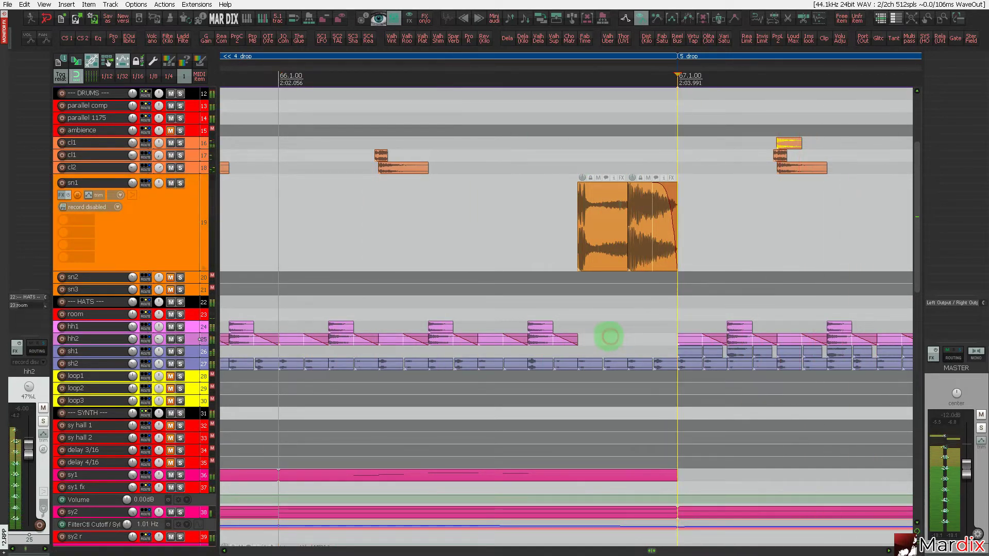
{"action": "left_click", "coordinate": [303, 229]}
Delete the sh2 shaker items beneath the snare fill and listen to the transition from bar 66.
{"action": "left_click", "coordinate": [610, 364]}
{"action": "key", "text": "Delete"}
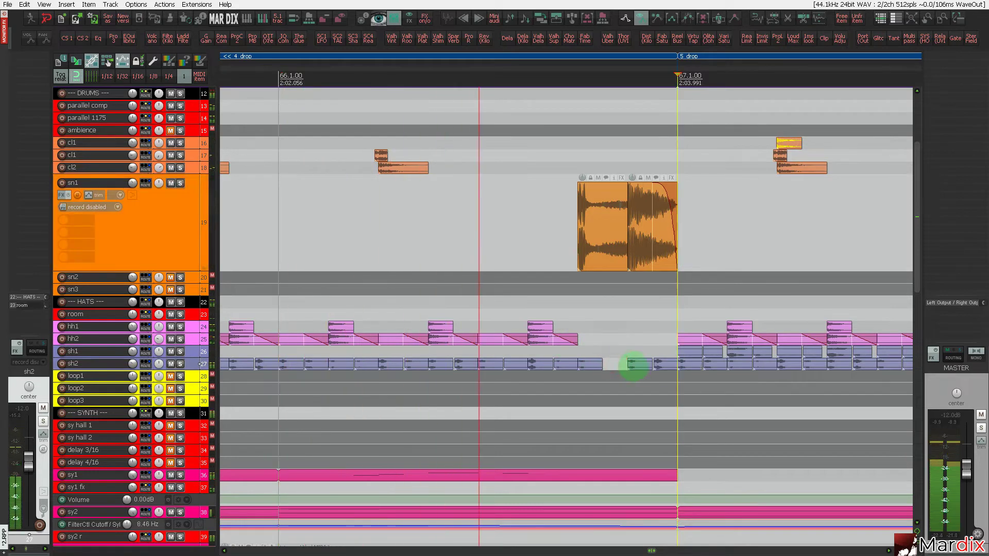
{"action": "left_click", "coordinate": [598, 363]}
{"action": "key", "text": "Delete"}
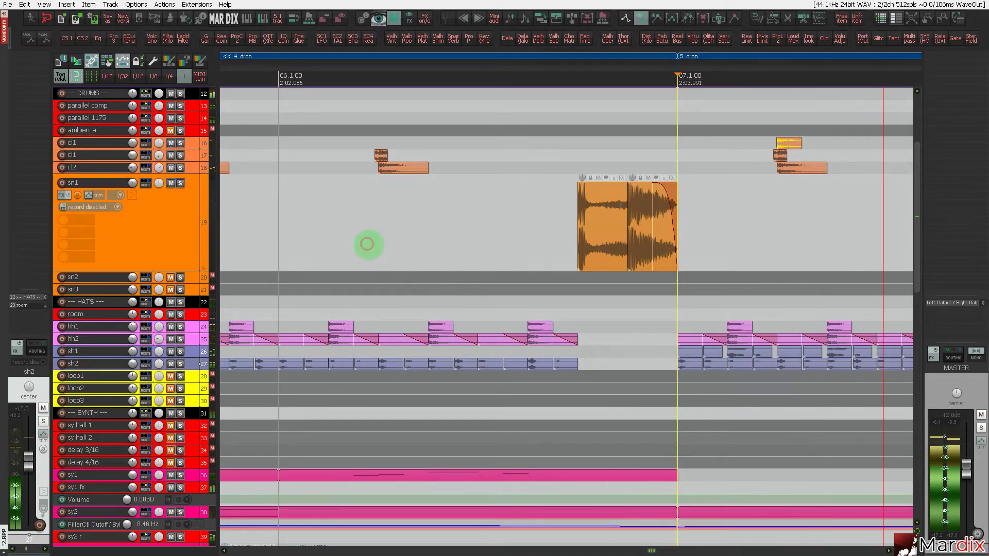
{"action": "left_click", "coordinate": [372, 244]}
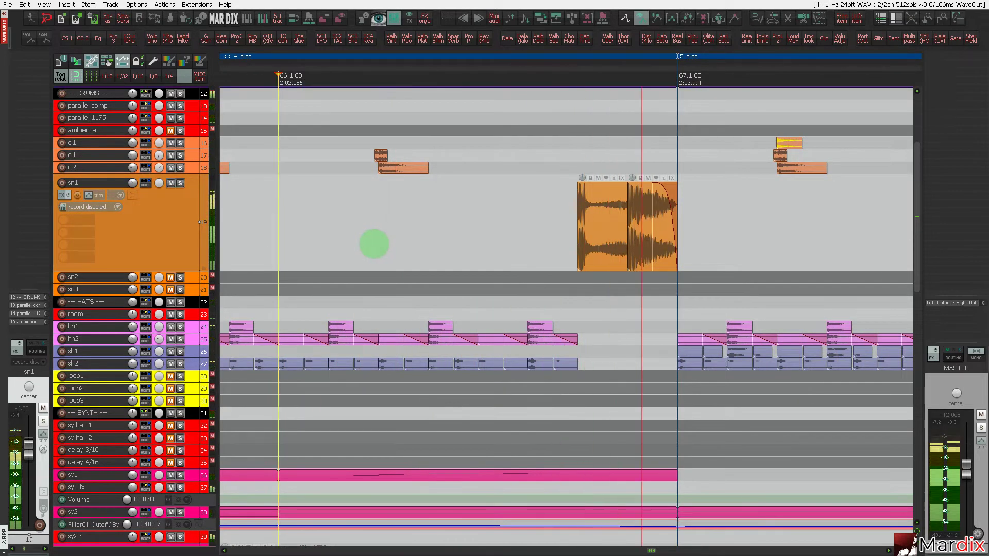
Delete the last hh1, hh2 and sh2 items before the snare fill and replay the transition from bar 66.
{"action": "left_click", "coordinate": [571, 337]}
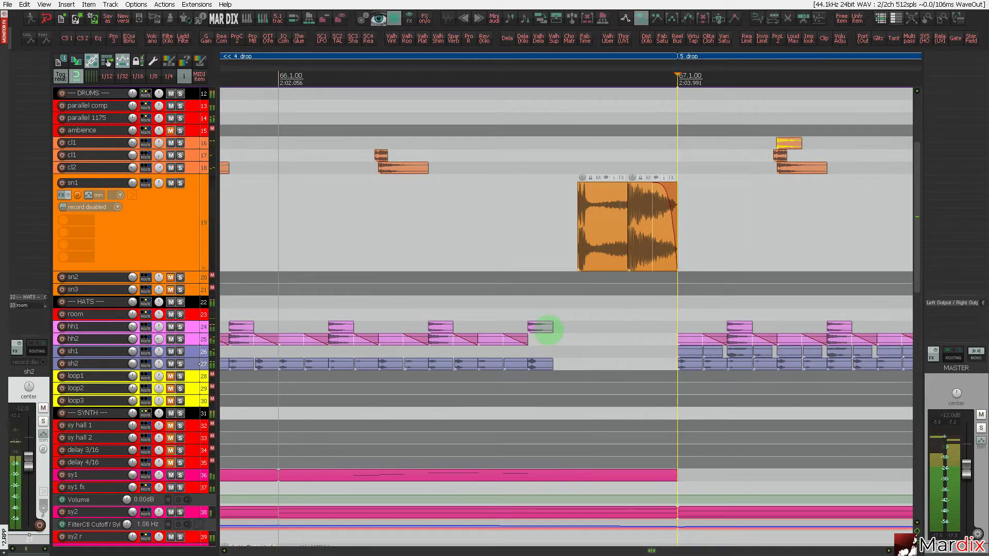
{"action": "left_click", "coordinate": [306, 227]}
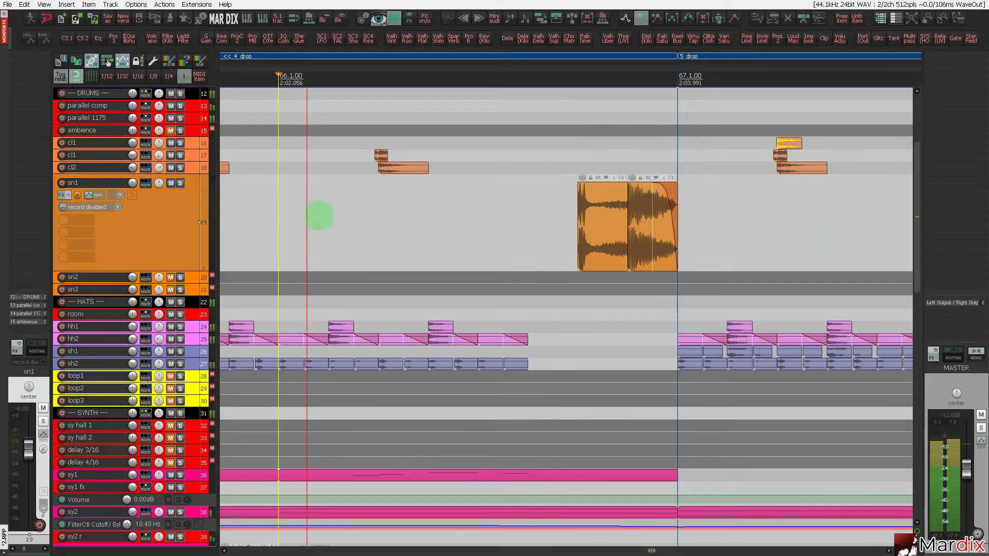
{"action": "scroll", "coordinate": [530, 296], "scroll_direction": "down", "scroll_amount": 6}
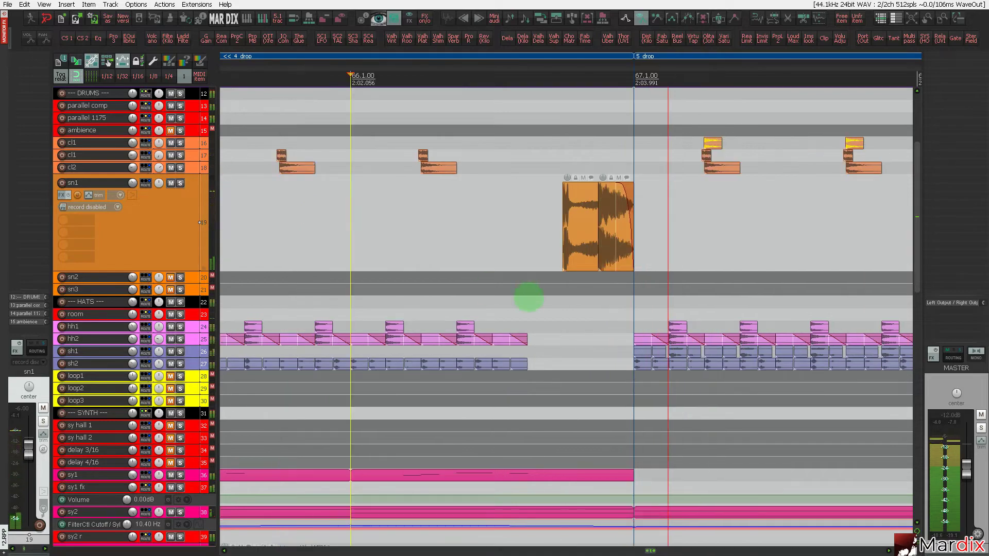
{"action": "scroll", "coordinate": [538, 298], "scroll_direction": "up", "scroll_amount": 5}
{"action": "scroll", "coordinate": [541, 298], "scroll_direction": "down", "scroll_amount": 6}
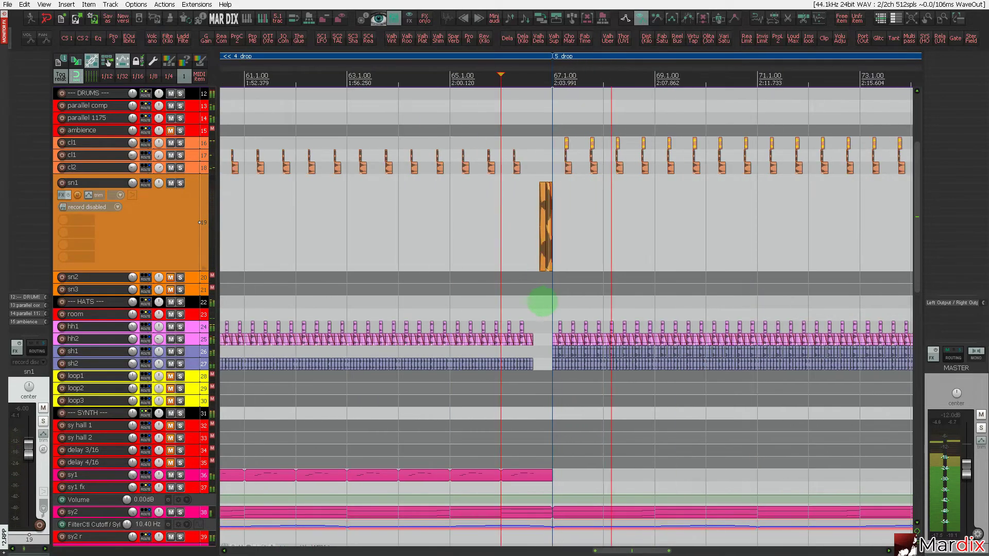
Unmute the DUNE 3 sy track directly below sy3 to bring its melody into the 5 drop section.
{"action": "scroll", "coordinate": [203, 303], "scroll_direction": "down", "scroll_amount": 10}
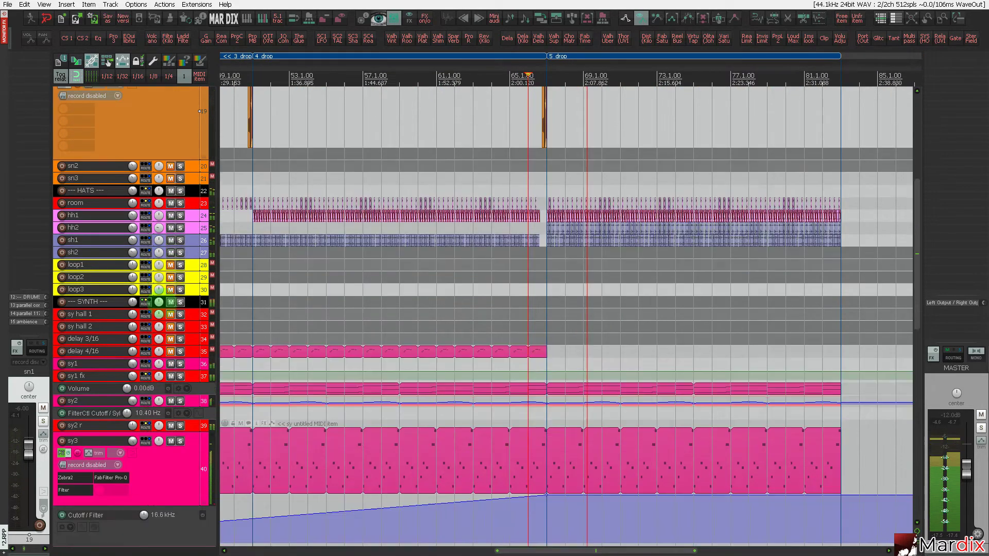
{"action": "scroll", "coordinate": [196, 298], "scroll_direction": "down", "scroll_amount": 2}
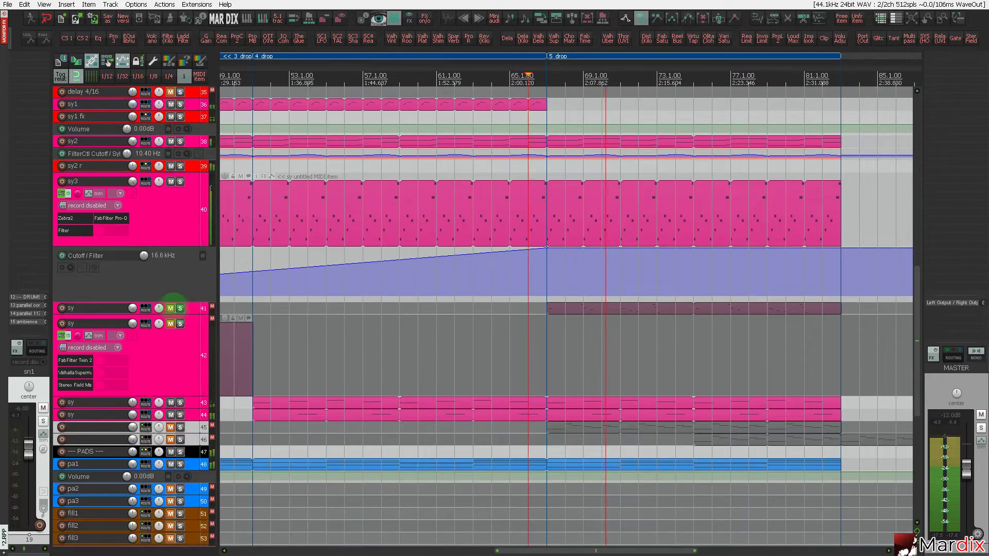
{"action": "left_click", "coordinate": [171, 307]}
{"action": "left_click", "coordinate": [190, 308]}
{"action": "scroll", "coordinate": [190, 309], "scroll_direction": "up", "scroll_amount": 4}
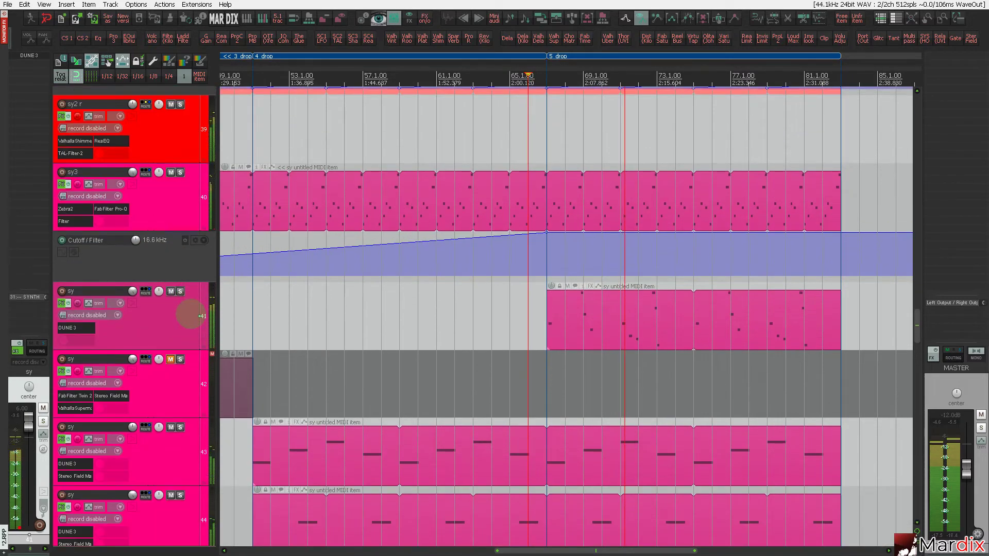
{"action": "scroll", "coordinate": [192, 315], "scroll_direction": "up", "scroll_amount": 1}
{"action": "scroll", "coordinate": [803, 247], "scroll_direction": "up", "scroll_amount": 2}
{"action": "left_click_drag", "start_coordinate": [763, 66], "coordinate": [623, 75]}
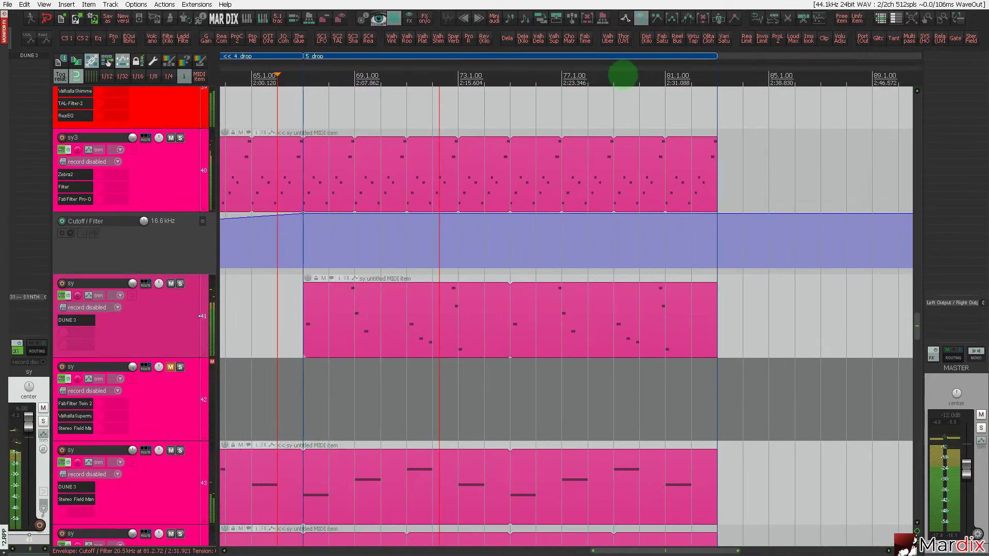
Open the DUNE 3 sy track's MIDI item and add an E4 note at bar 67 before the F#4, then play it.
{"action": "left_click", "coordinate": [318, 315]}
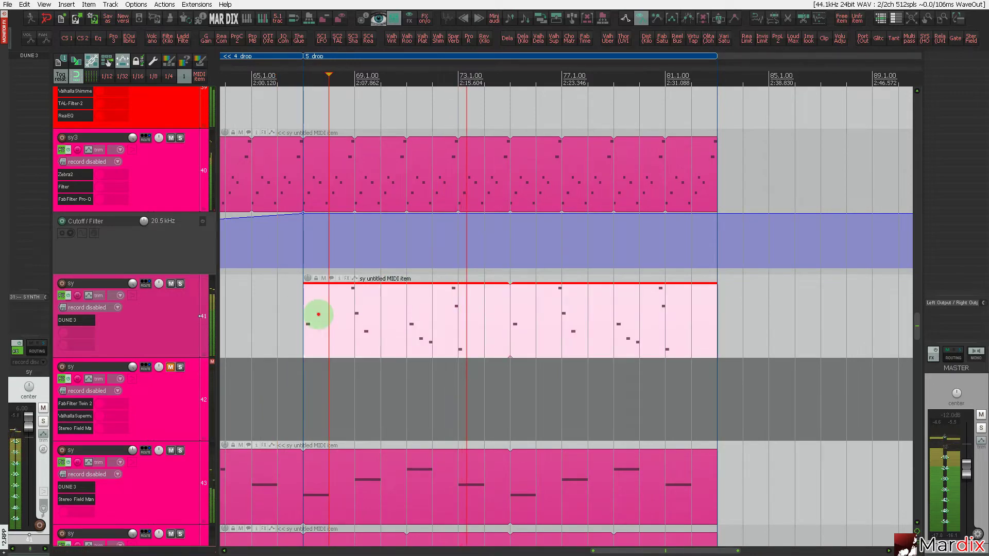
{"action": "double_click", "coordinate": [318, 315]}
{"action": "scroll", "coordinate": [319, 315], "scroll_direction": "up", "scroll_amount": 10}
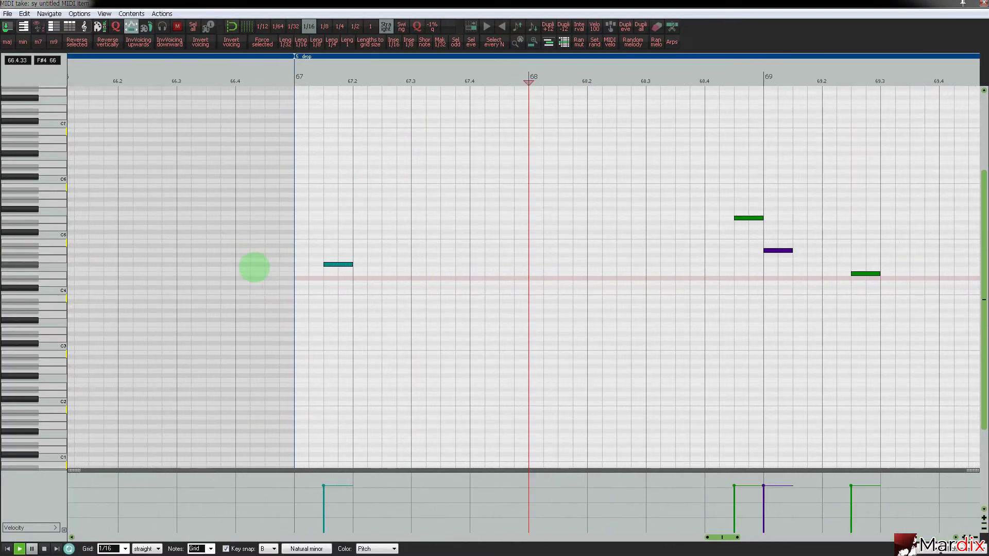
{"action": "scroll", "coordinate": [340, 290], "scroll_direction": "up", "scroll_amount": 1}
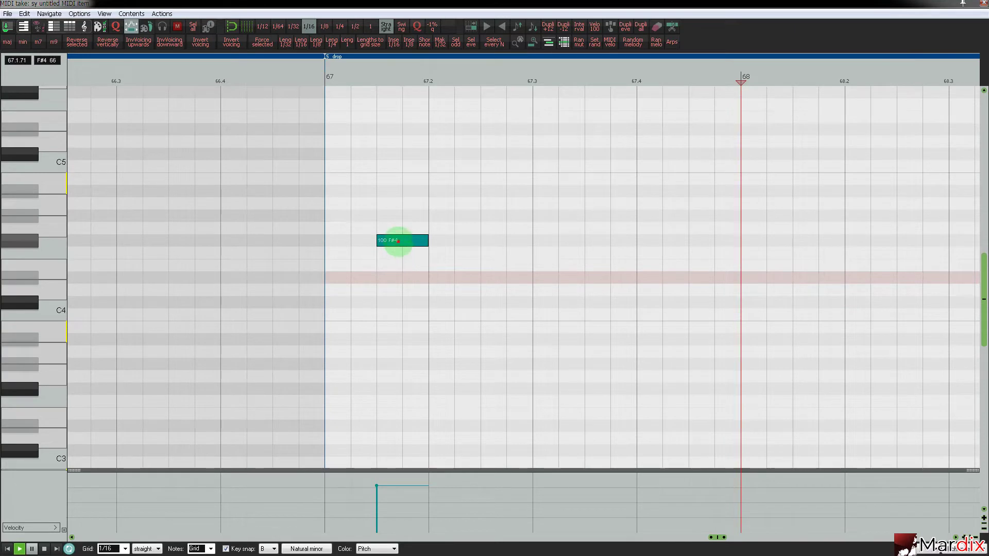
{"action": "left_click", "coordinate": [393, 239]}
{"action": "left_click_drag", "start_coordinate": [352, 261], "coordinate": [352, 264]}
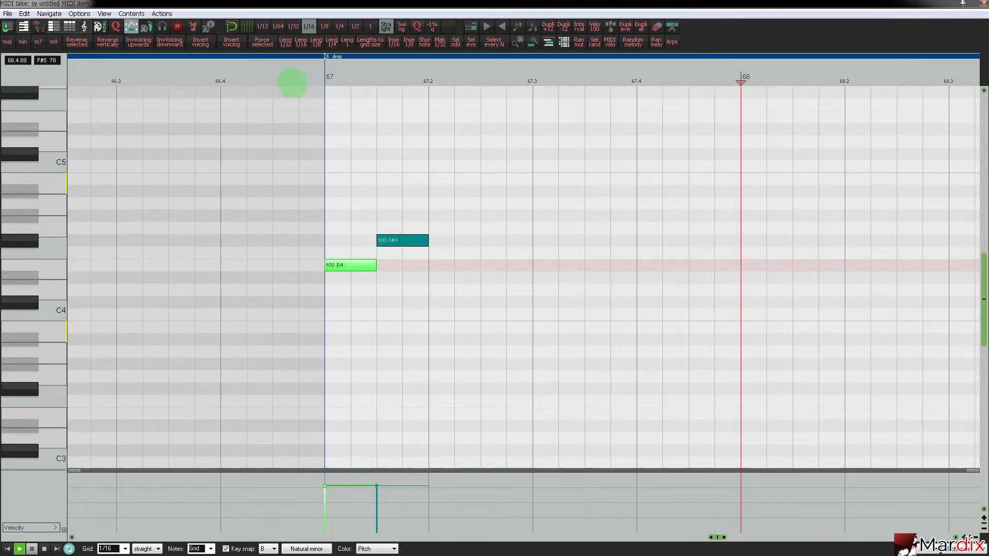
{"action": "left_click", "coordinate": [298, 82]}
{"action": "scroll", "coordinate": [358, 264], "scroll_direction": "down", "scroll_amount": 5}
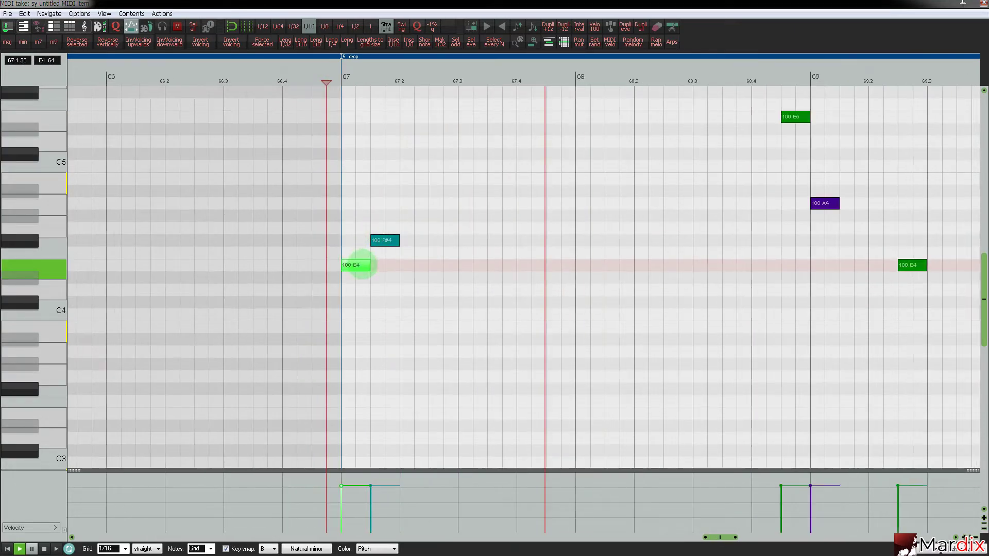
Place an E4 note at 68.4 before the E5 note and replay from just before bar 67.
{"action": "left_click_drag", "start_coordinate": [324, 265], "coordinate": [464, 270]}
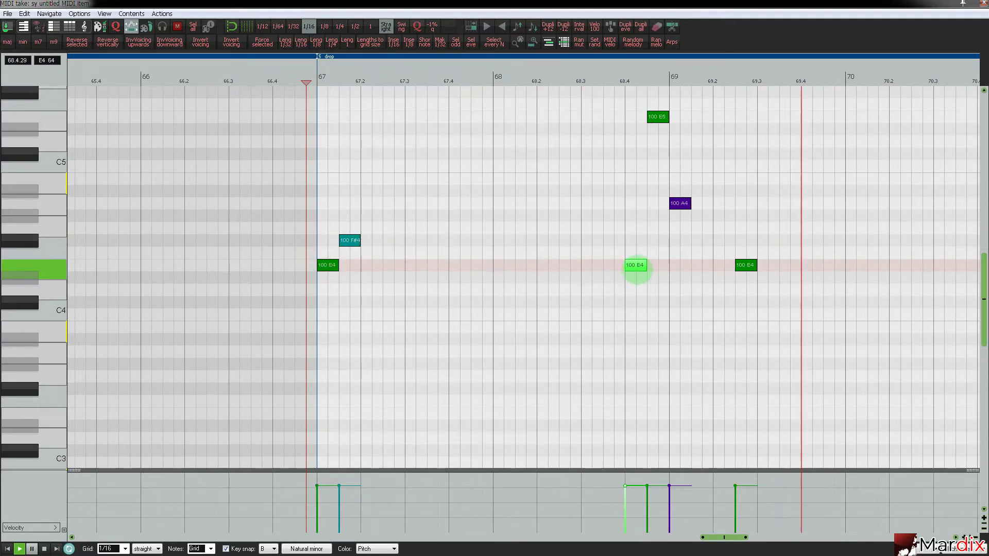
{"action": "left_click", "coordinate": [287, 82]}
{"action": "scroll", "coordinate": [458, 221], "scroll_direction": "up", "scroll_amount": 3}
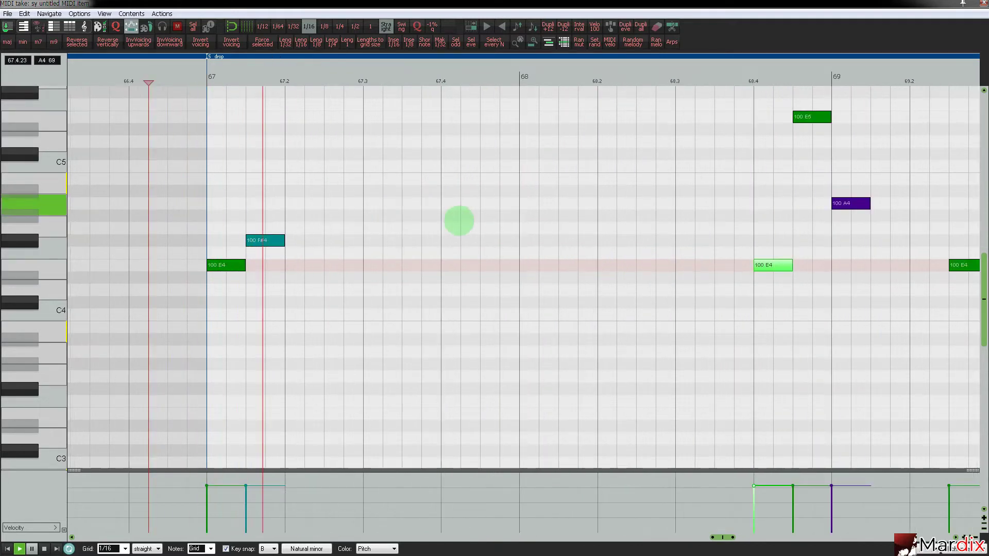
Change the E5 before bar 69 to F#4 and the A4 at bar 69 to D4, and replay from 68.3.
{"action": "left_click", "coordinate": [278, 240]}
{"action": "scroll", "coordinate": [448, 254], "scroll_direction": "down", "scroll_amount": 3}
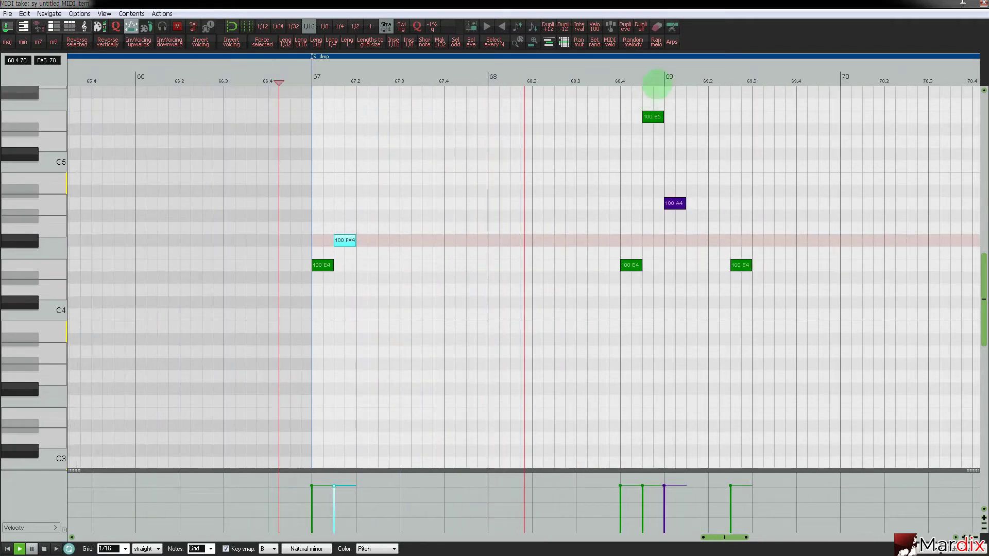
{"action": "left_click_drag", "start_coordinate": [656, 69], "coordinate": [593, 70]}
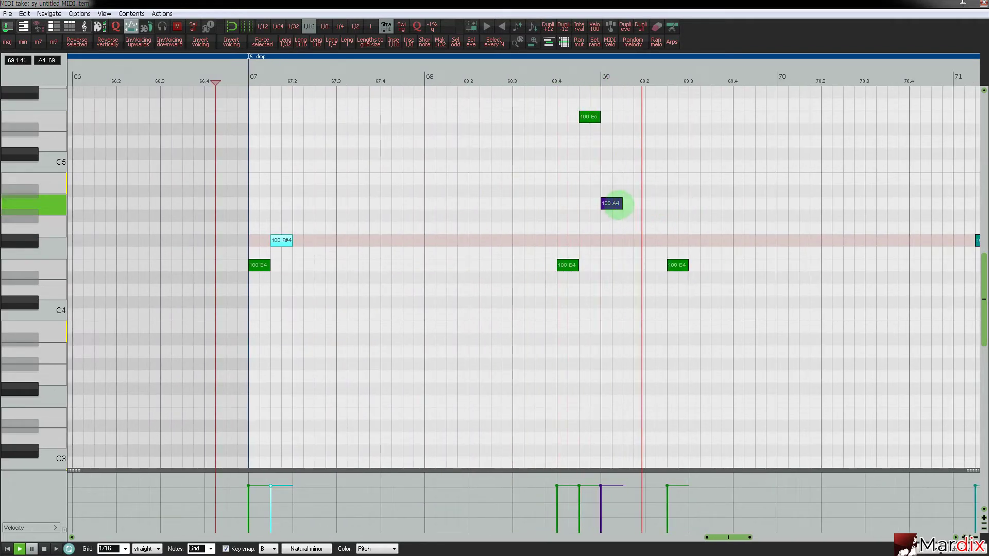
{"action": "double_click", "coordinate": [618, 205]}
{"action": "left_click_drag", "start_coordinate": [595, 120], "coordinate": [618, 290]}
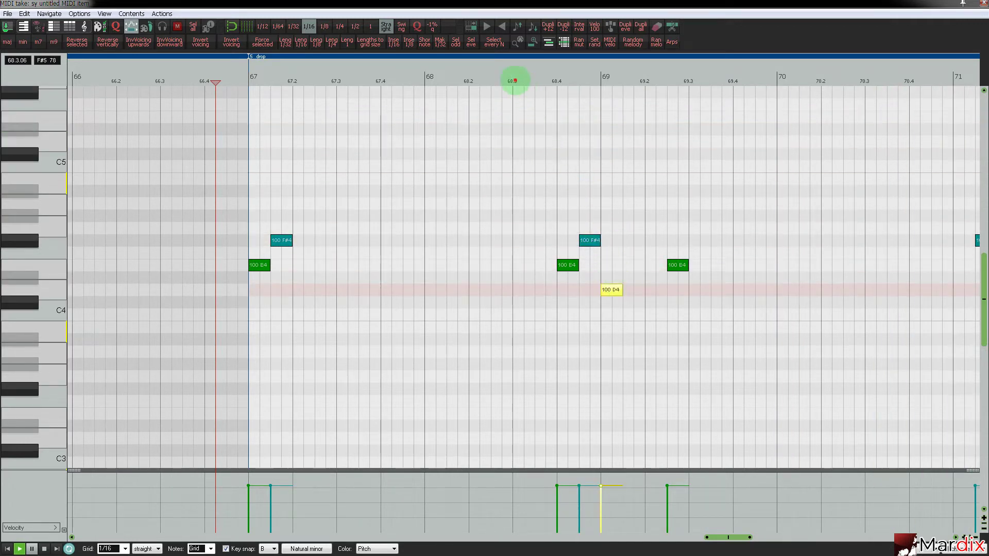
{"action": "left_click", "coordinate": [512, 81]}
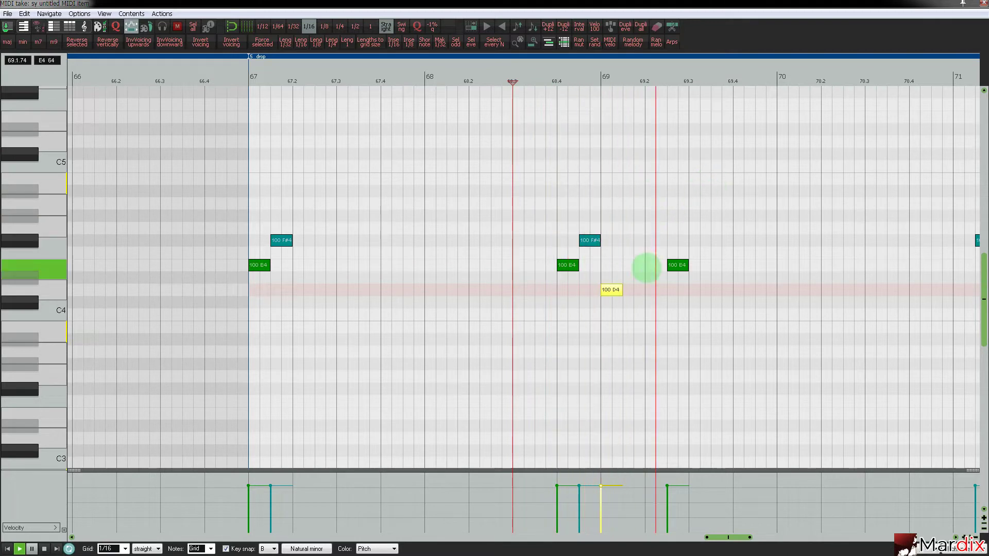
Move the E4 in bar 69 directly after the D4, add an A4 at 69.2, and replay the phrase.
{"action": "left_click", "coordinate": [678, 266]}
{"action": "scroll", "coordinate": [678, 266], "scroll_direction": "down", "scroll_amount": 2}
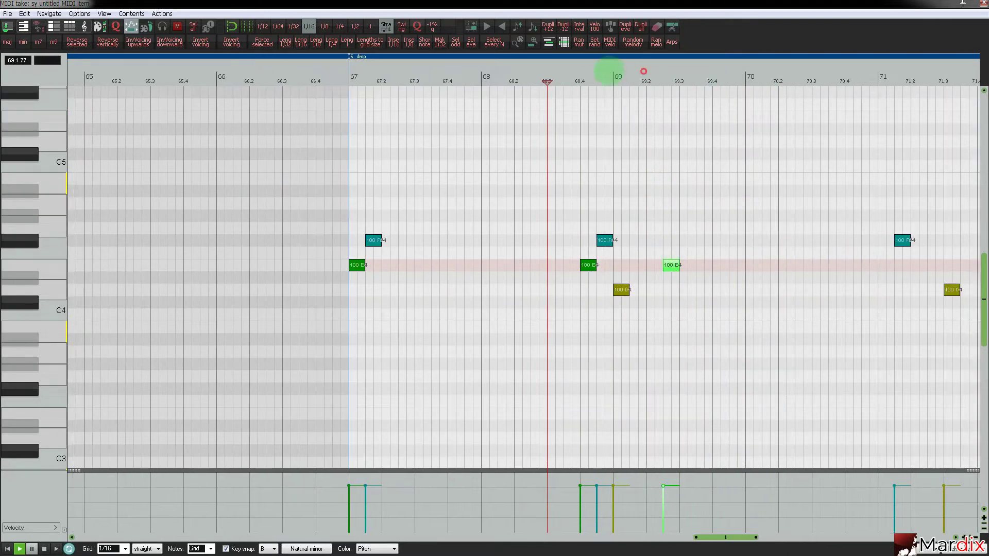
{"action": "left_click", "coordinate": [262, 75]}
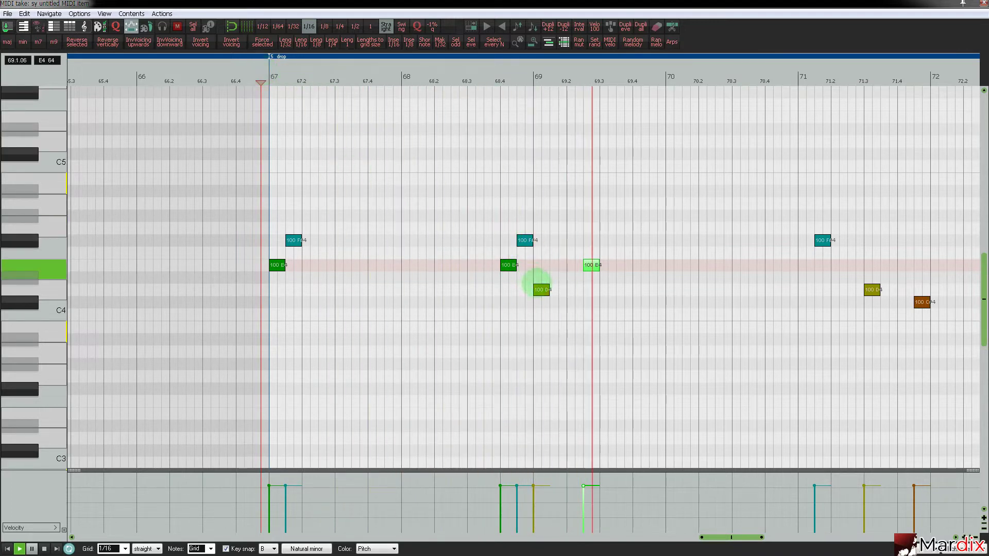
{"action": "left_click", "coordinate": [540, 290]}
{"action": "left_click_drag", "start_coordinate": [586, 266], "coordinate": [554, 176]}
{"action": "left_click", "coordinate": [474, 77]}
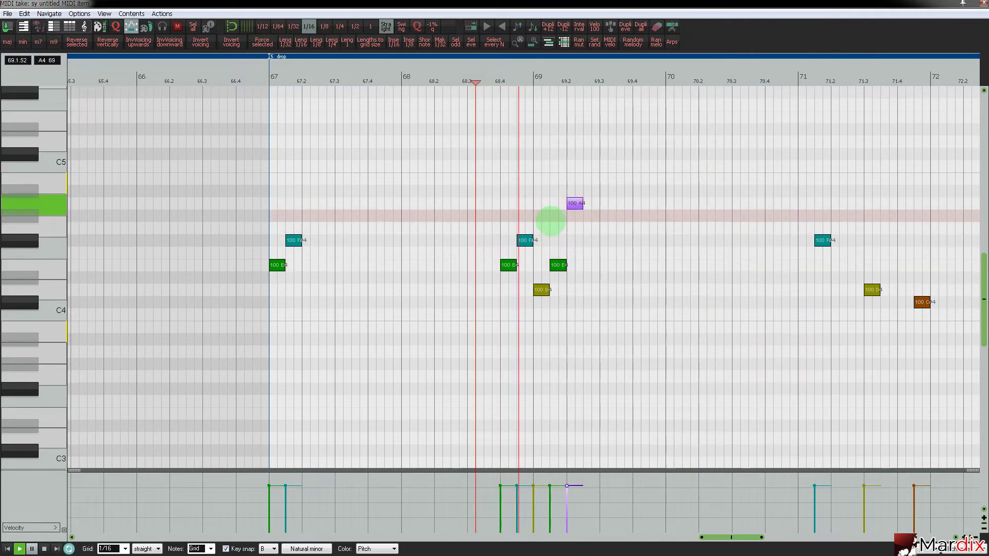
Shift the A4 in bar 69 an eighth note later and replay from just before bar 67.
{"action": "left_click_drag", "start_coordinate": [575, 203], "coordinate": [591, 203]}
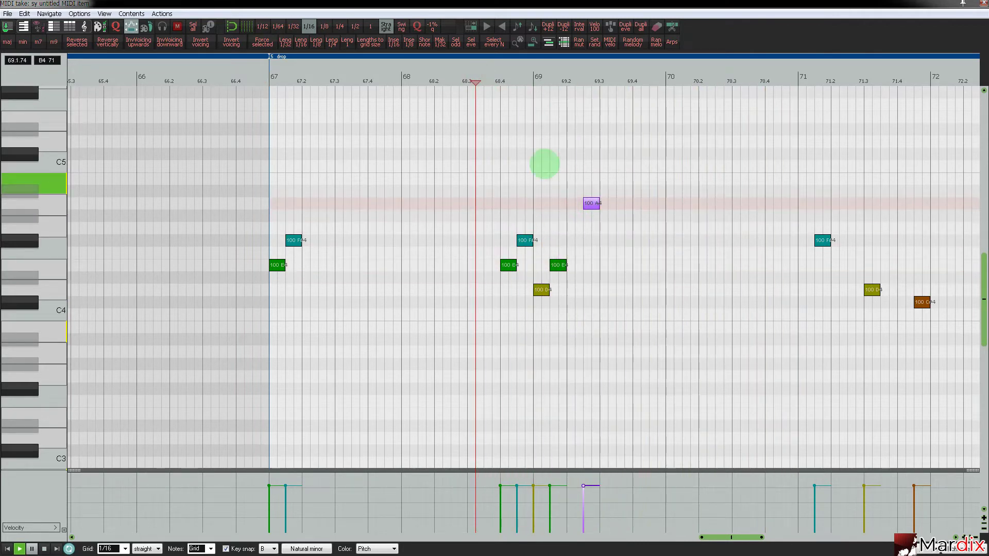
{"action": "left_click", "coordinate": [259, 76]}
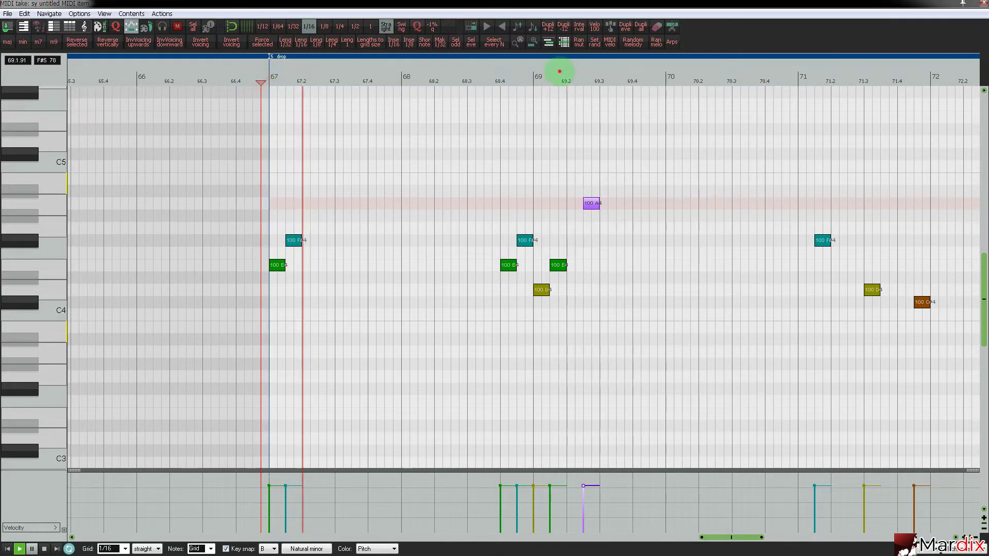
{"action": "left_click_drag", "start_coordinate": [561, 73], "coordinate": [415, 77]}
{"action": "scroll", "coordinate": [391, 180], "scroll_direction": "up", "scroll_amount": 3}
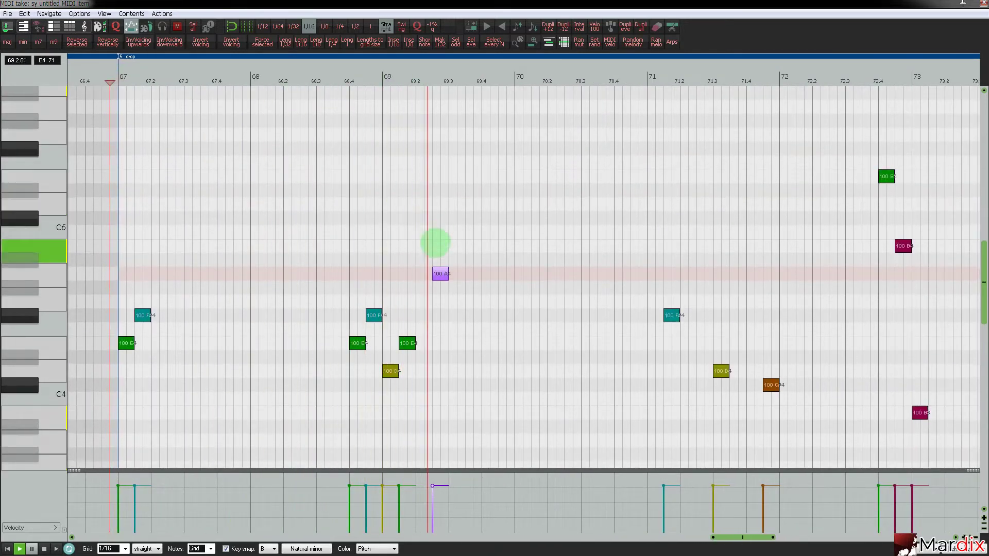
Replace the notes in bars 71 to 74 with a copy of the bar 67 phrase on a grid of 1, and restore the 1/16 grid.
{"action": "left_click", "coordinate": [669, 314]}
{"action": "scroll", "coordinate": [667, 312], "scroll_direction": "down", "scroll_amount": 3}
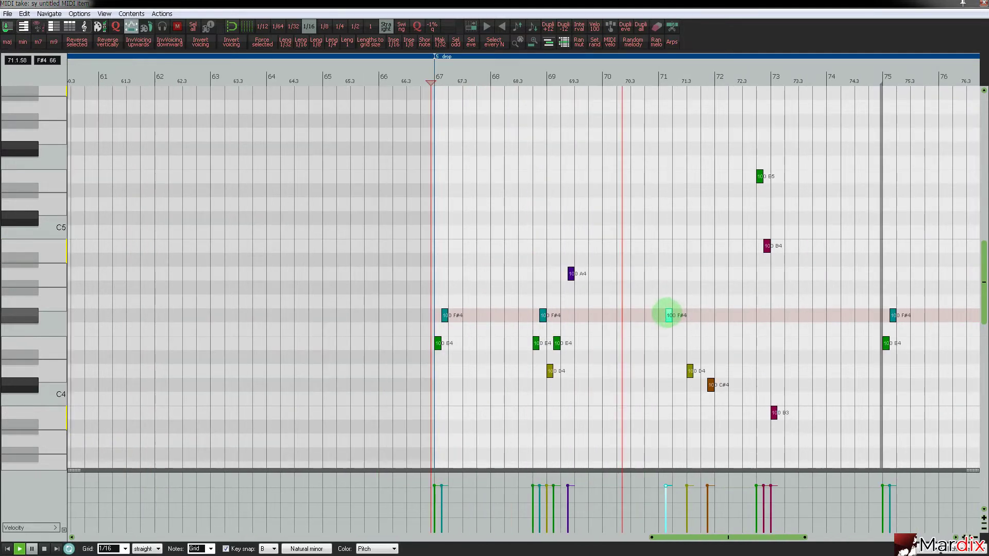
{"action": "scroll", "coordinate": [684, 319], "scroll_direction": "up", "scroll_amount": 2}
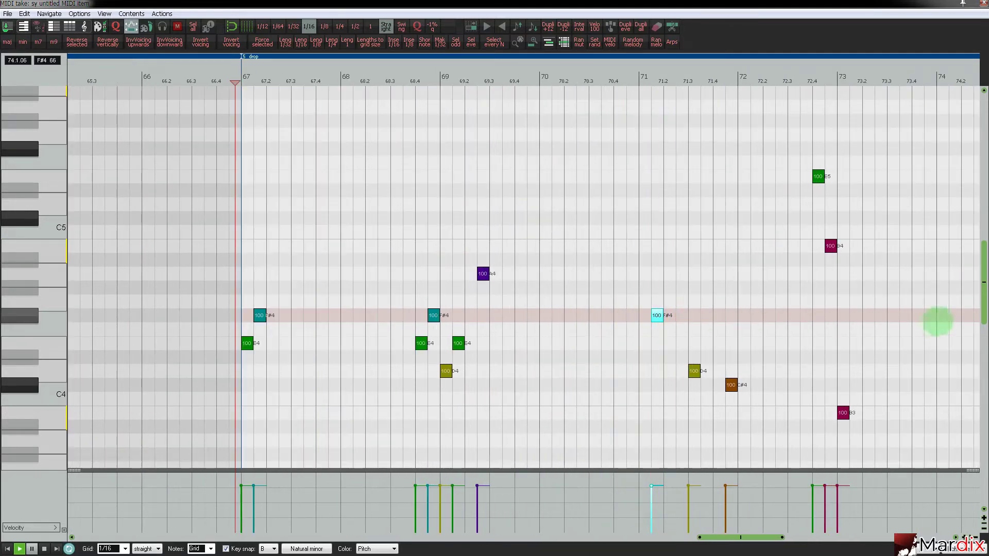
{"action": "scroll", "coordinate": [959, 286], "scroll_direction": "down", "scroll_amount": 2}
{"action": "left_click_drag", "start_coordinate": [878, 71], "coordinate": [690, 76]}
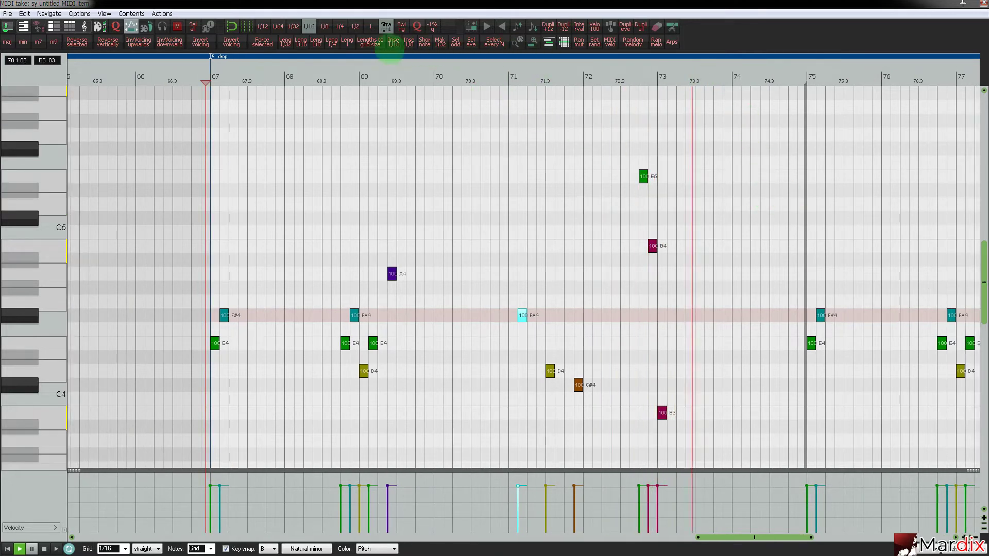
{"action": "left_click", "coordinate": [370, 26]}
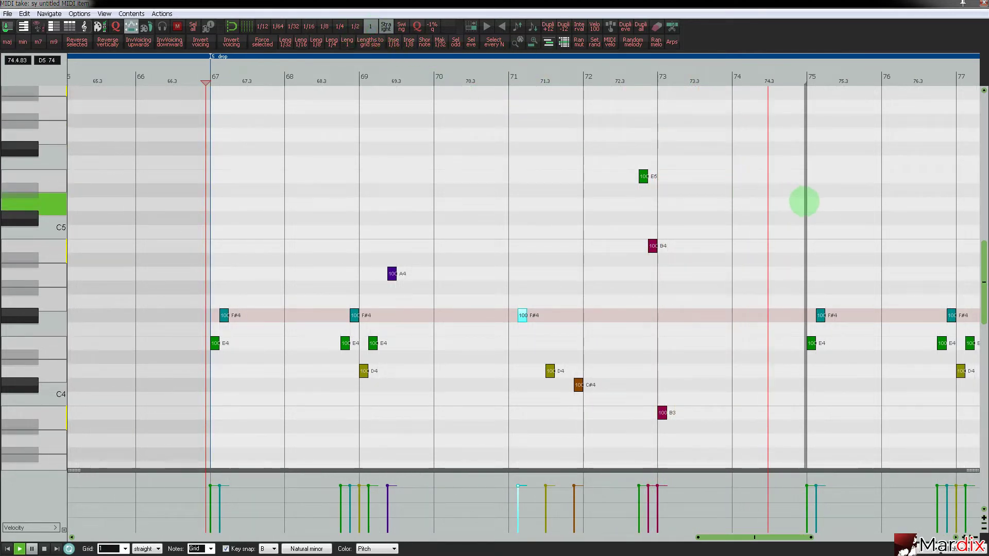
{"action": "left_click_drag", "start_coordinate": [804, 201], "coordinate": [537, 208]}
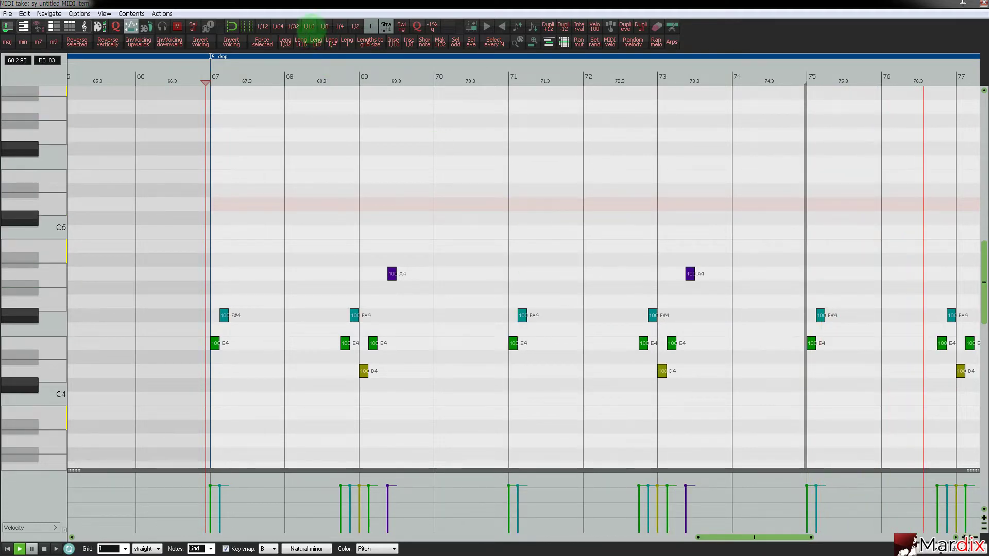
{"action": "left_click", "coordinate": [309, 26]}
Add a G4 note after the A4 in bar 73, halfway between 73.3 and 73.4.
{"action": "scroll", "coordinate": [550, 271], "scroll_direction": "up", "scroll_amount": 3}
{"action": "scroll", "coordinate": [551, 272], "scroll_direction": "down", "scroll_amount": 4}
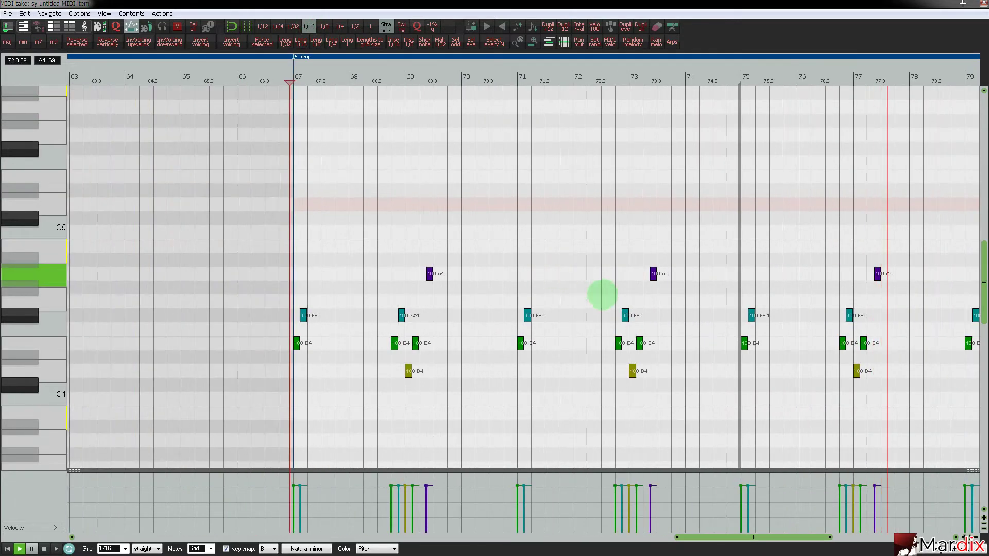
{"action": "scroll", "coordinate": [450, 289], "scroll_direction": "up", "scroll_amount": 3}
{"action": "scroll", "coordinate": [572, 296], "scroll_direction": "down", "scroll_amount": 3}
{"action": "scroll", "coordinate": [707, 295], "scroll_direction": "up", "scroll_amount": 3}
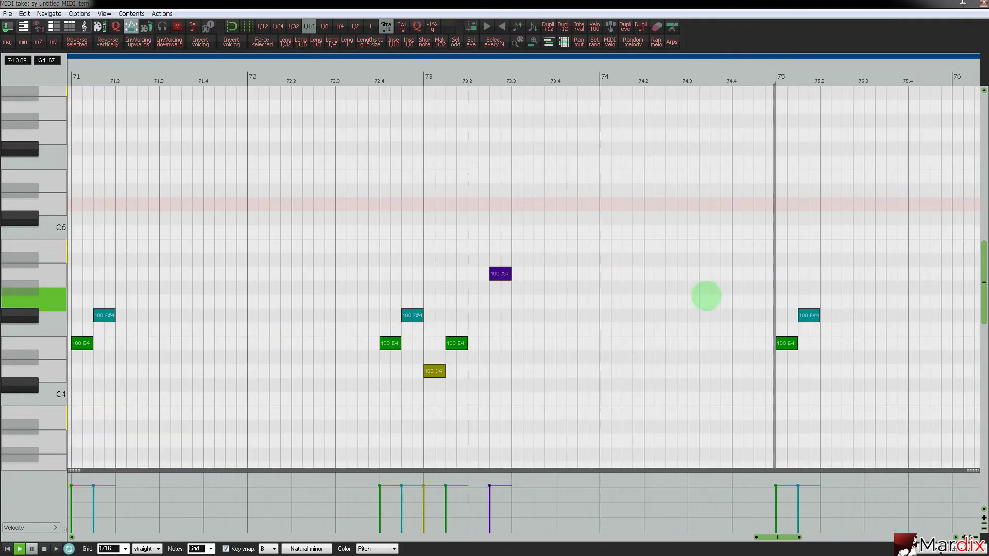
{"action": "scroll", "coordinate": [509, 271], "scroll_direction": "up", "scroll_amount": 2}
{"action": "left_click", "coordinate": [498, 274]}
{"action": "left_click_drag", "start_coordinate": [556, 291], "coordinate": [563, 298]}
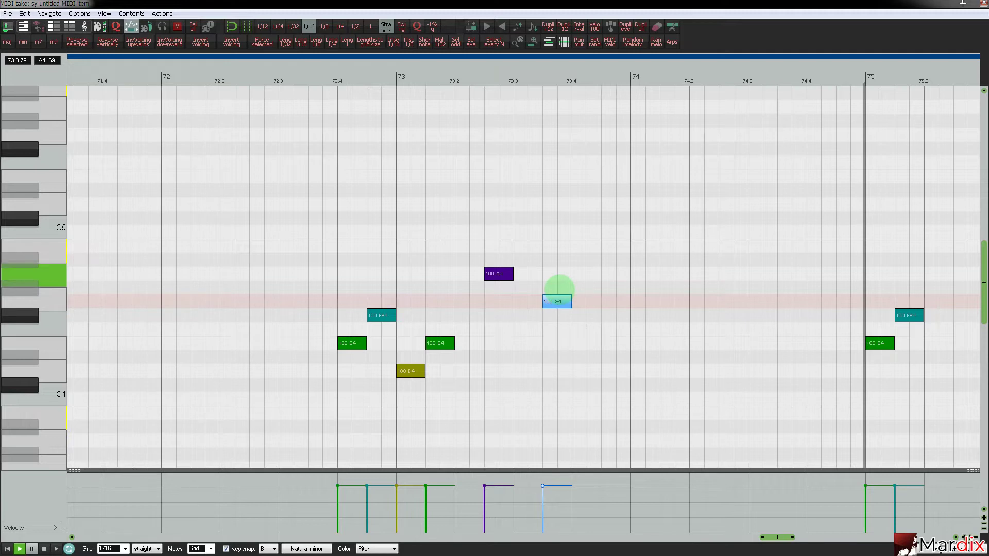
Lower the G4 note just before 73.4 to E4 and replay the phrase from 72.4.
{"action": "left_click_drag", "start_coordinate": [557, 302], "coordinate": [556, 314]}
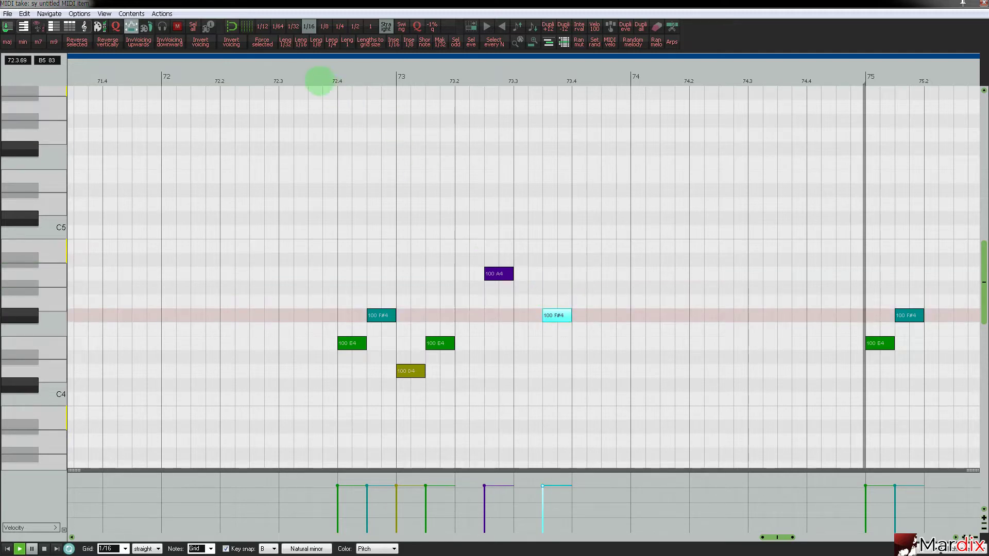
{"action": "left_click", "coordinate": [322, 81]}
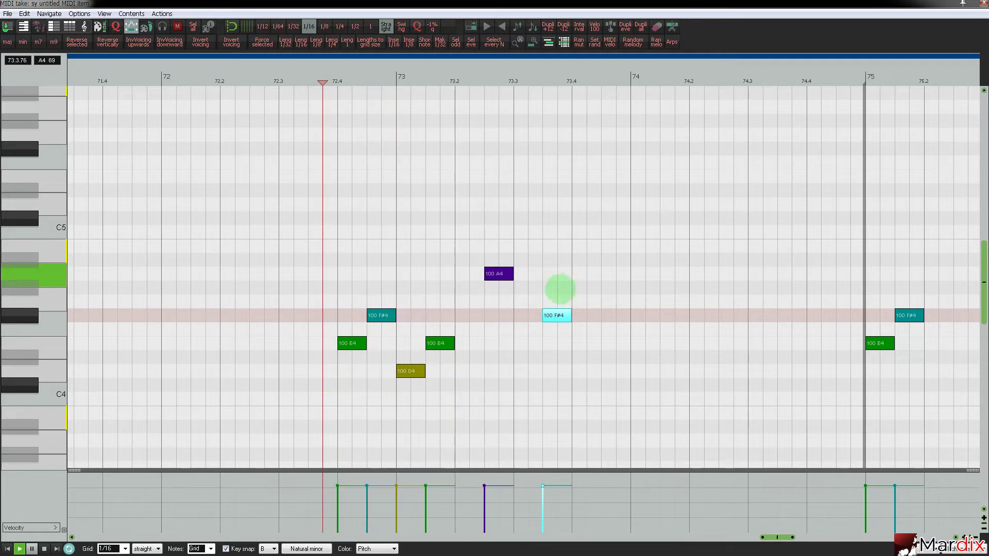
{"action": "left_click_drag", "start_coordinate": [557, 331], "coordinate": [559, 342]}
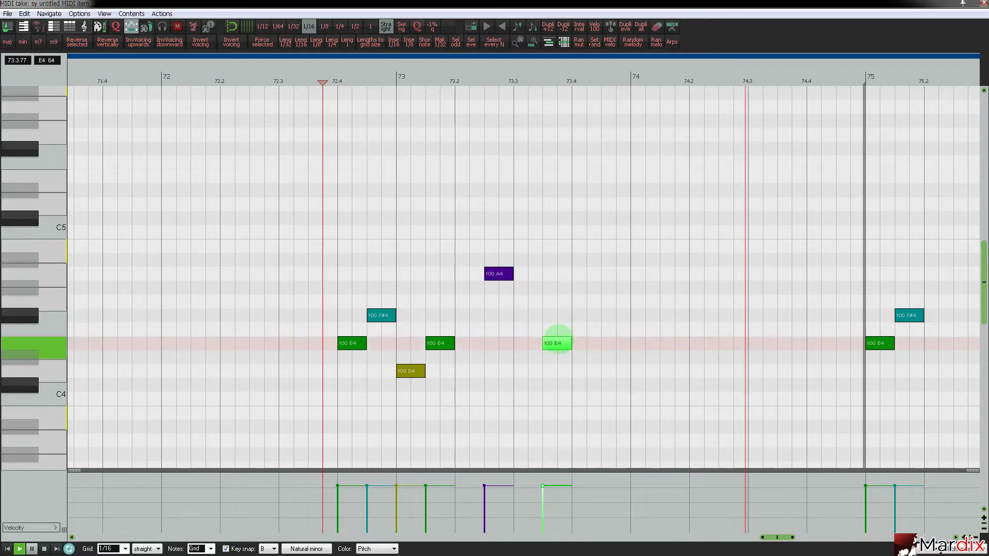
{"action": "left_click", "coordinate": [336, 82]}
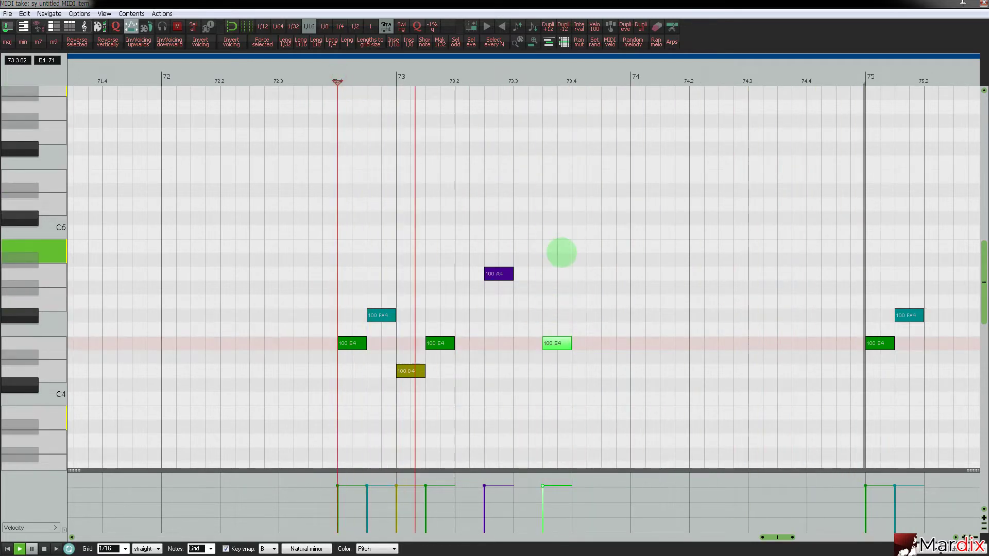
Move the two notes starting at measure 73 to C#4 and D4, raise the preceding F#4 to A4, and close the MIDI editor.
{"action": "left_click_drag", "start_coordinate": [410, 371], "coordinate": [410, 385]}
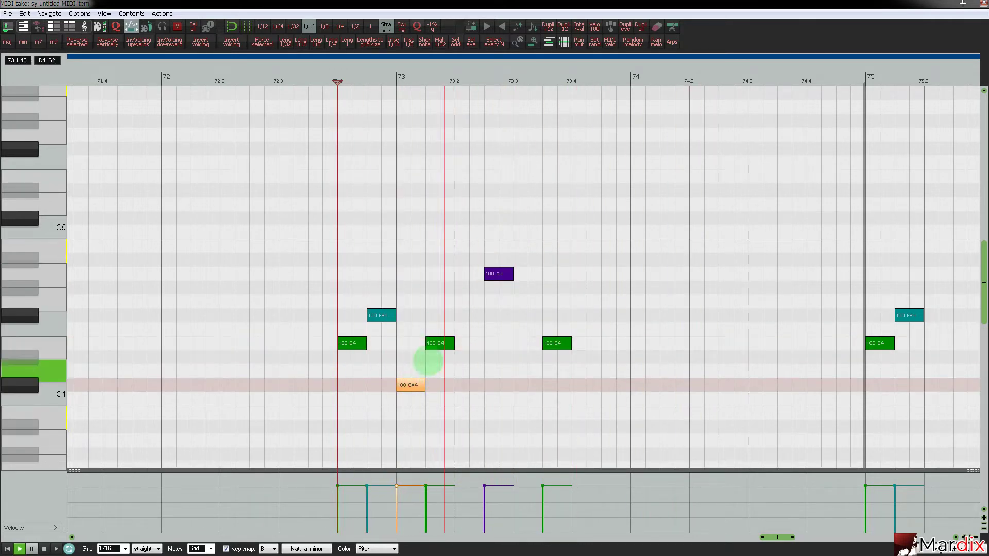
{"action": "left_click", "coordinate": [437, 347]}
{"action": "left_click_drag", "start_coordinate": [437, 347], "coordinate": [436, 370]}
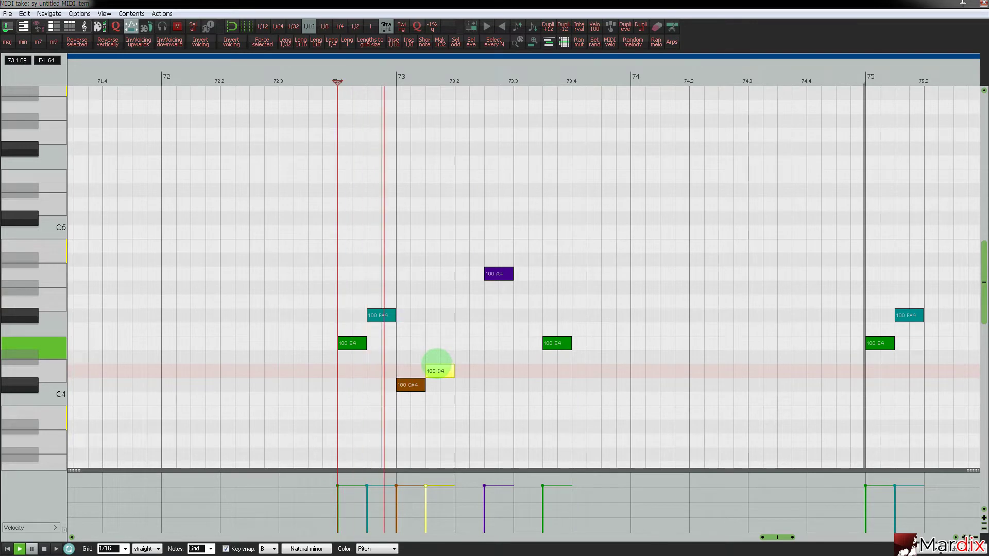
{"action": "left_click", "coordinate": [383, 314]}
{"action": "left_click_drag", "start_coordinate": [382, 314], "coordinate": [382, 292]}
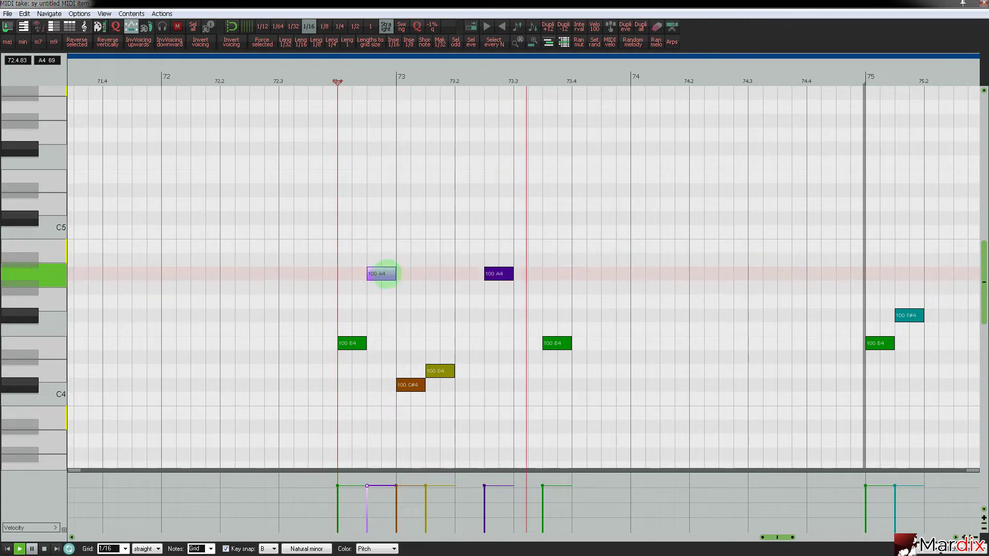
{"action": "scroll", "coordinate": [382, 289], "scroll_direction": "down", "scroll_amount": 4}
{"action": "scroll", "coordinate": [434, 279], "scroll_direction": "up", "scroll_amount": 3}
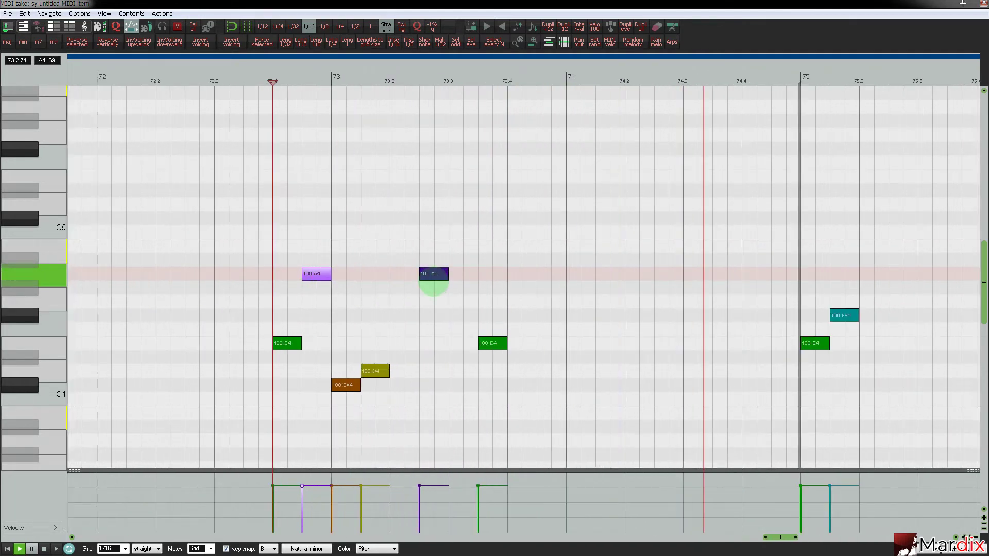
{"action": "scroll", "coordinate": [434, 278], "scroll_direction": "down", "scroll_amount": 5}
{"action": "left_click", "coordinate": [981, 5]}
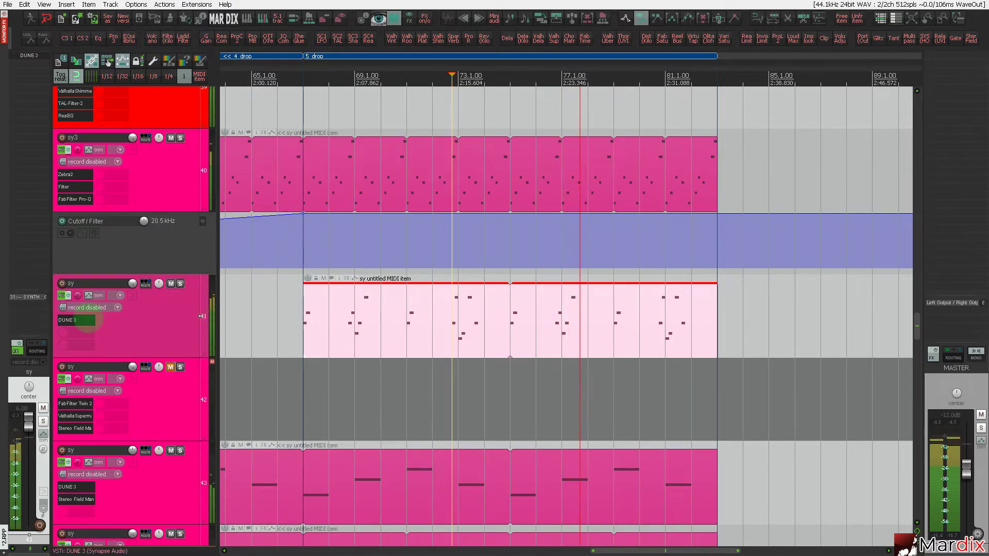
Raise the Filter 1 cutoff of the DUNE 3 VA Pluck patch on track 41 and close the plugin.
{"action": "left_click", "coordinate": [106, 320]}
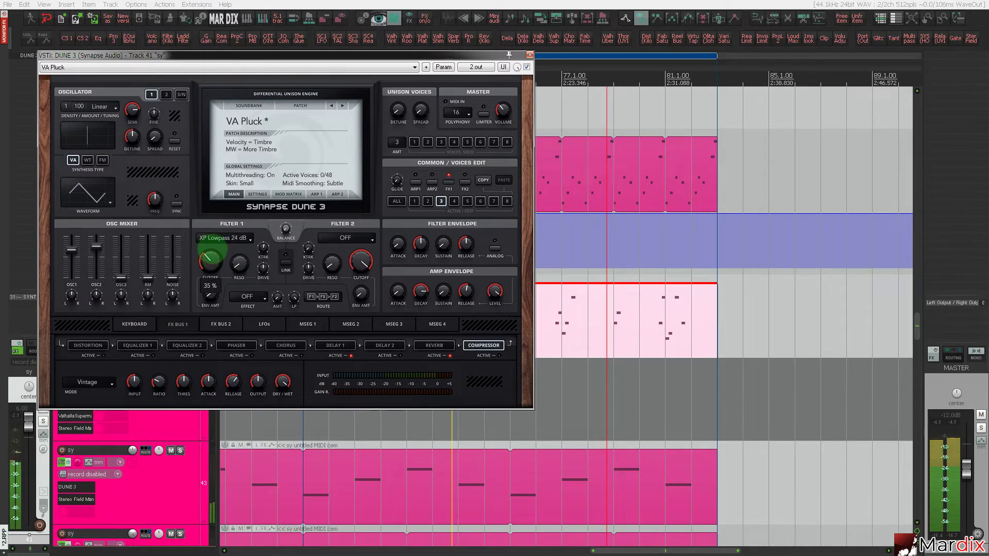
{"action": "left_click_drag", "start_coordinate": [496, 55], "coordinate": [721, 143]}
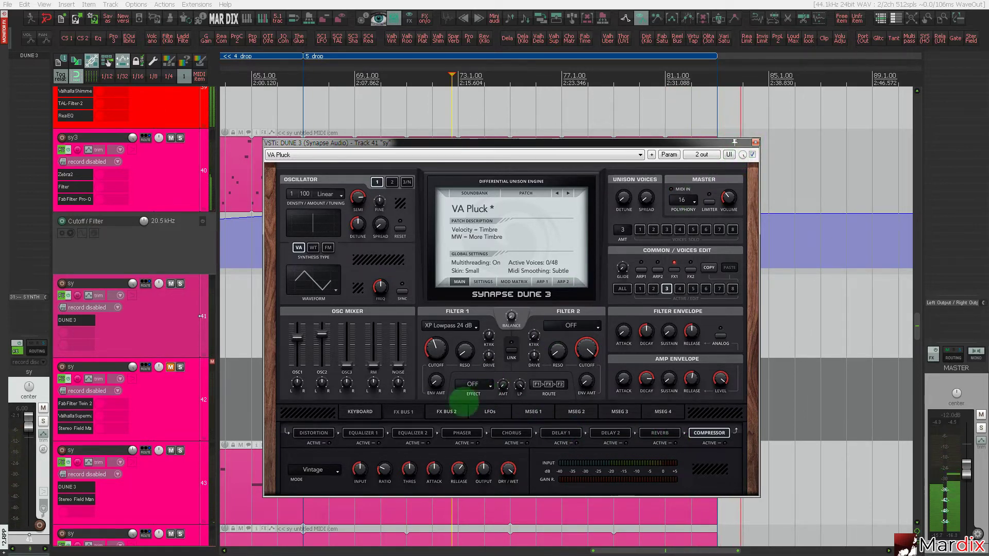
{"action": "left_click", "coordinate": [415, 410]}
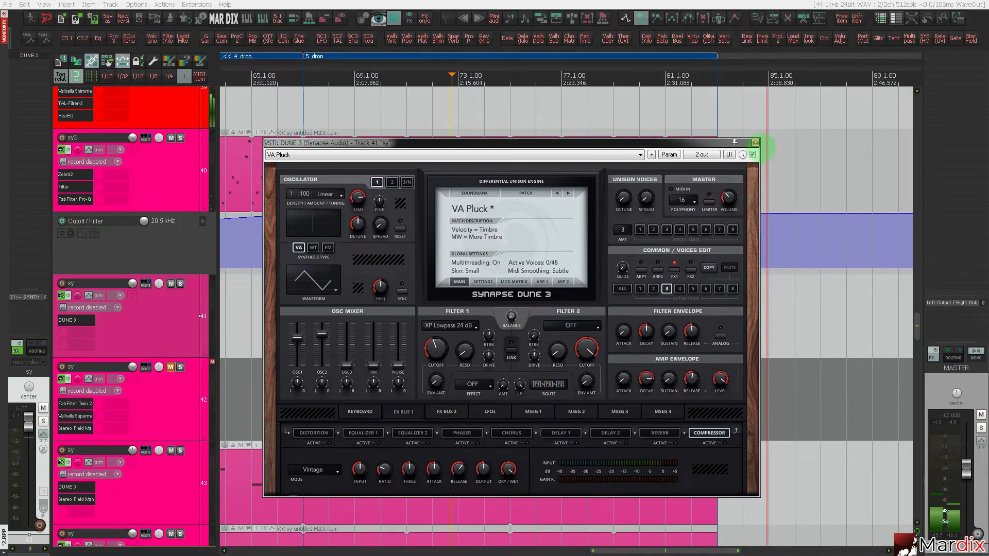
{"action": "left_click", "coordinate": [755, 142]}
Play from the start of the "5 drop" region and set the time selection to that region.
{"action": "left_click", "coordinate": [293, 306]}
{"action": "key", "text": "space"}
{"action": "left_click", "coordinate": [327, 277]}
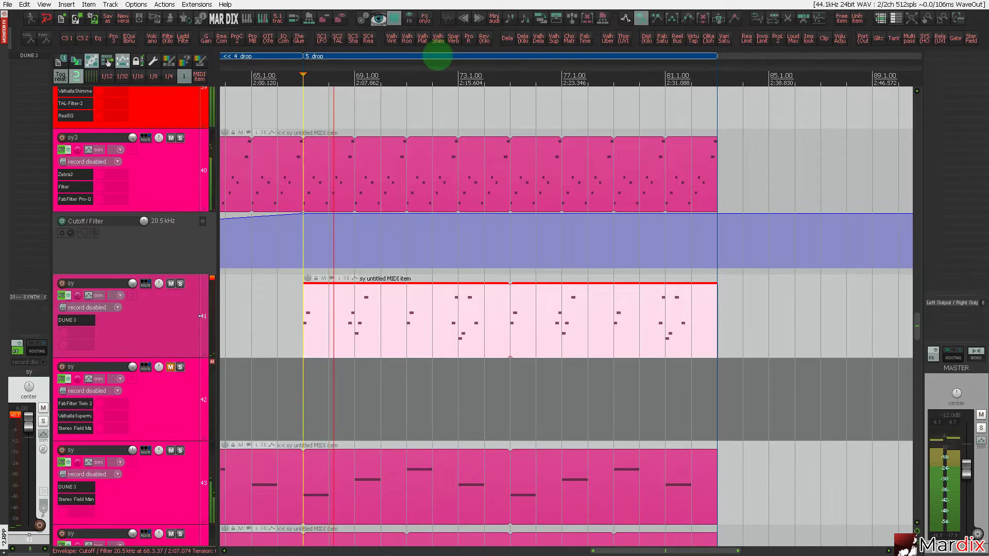
{"action": "left_click", "coordinate": [438, 56]}
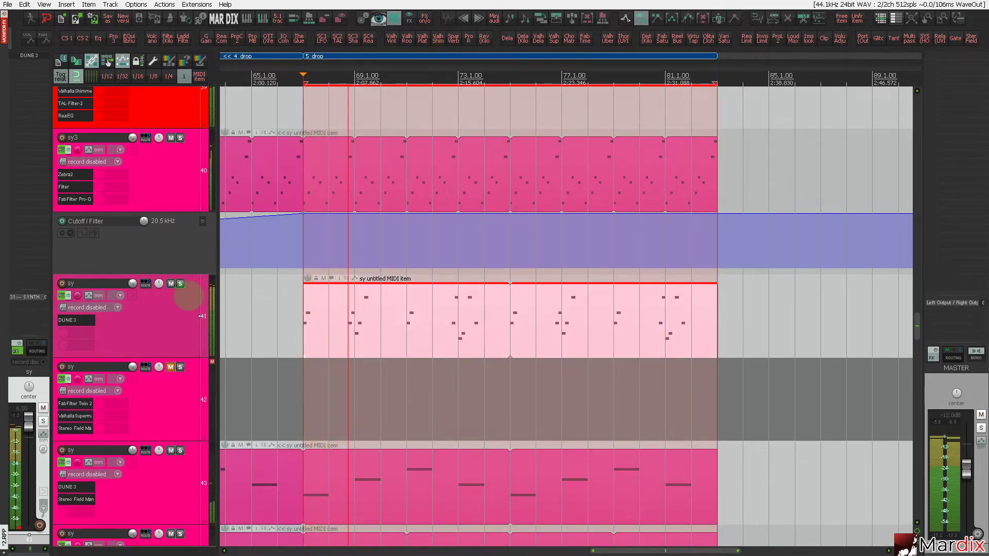
Insert a track below track 41 that receives its audio, turn off the master send, and send it to track 31 SYNTH.
{"action": "key", "text": "ctrl+t"}
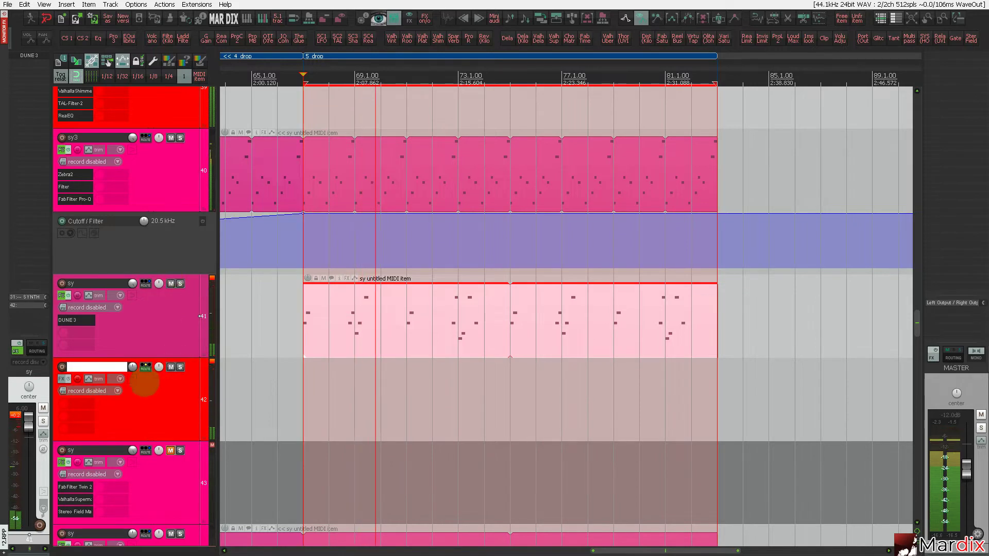
{"action": "left_click", "coordinate": [146, 367]}
{"action": "left_click", "coordinate": [256, 454]}
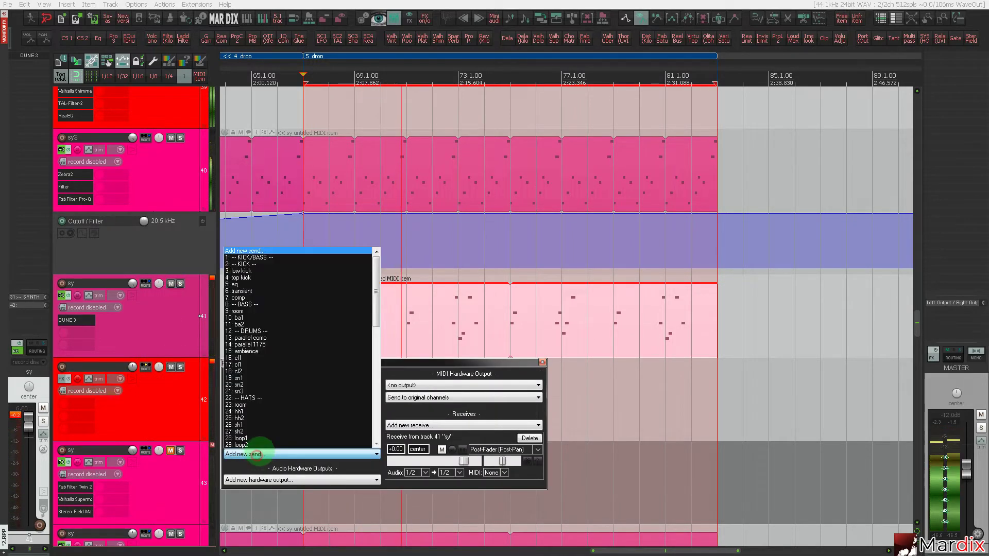
{"action": "scroll", "coordinate": [263, 397], "scroll_direction": "down", "scroll_amount": 6}
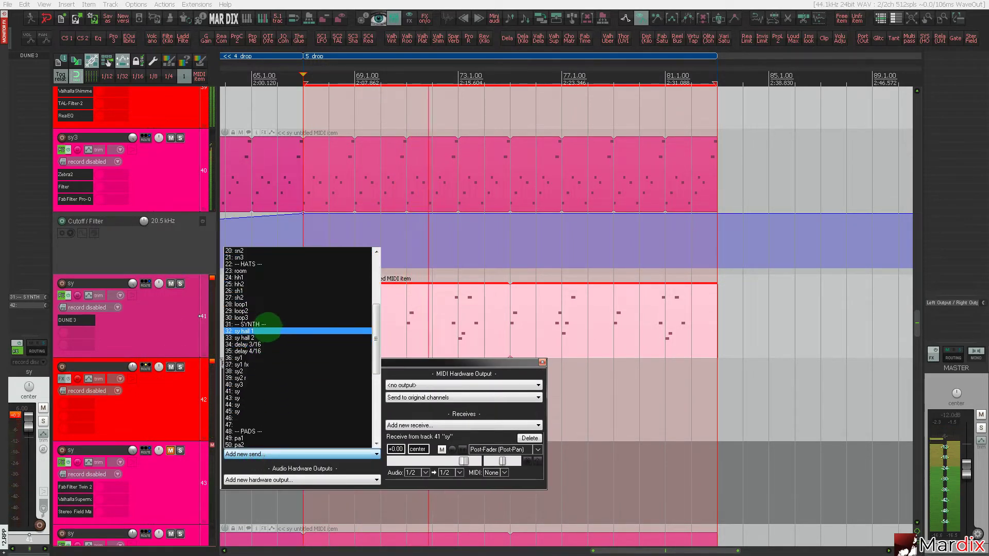
{"action": "left_click", "coordinate": [266, 324]}
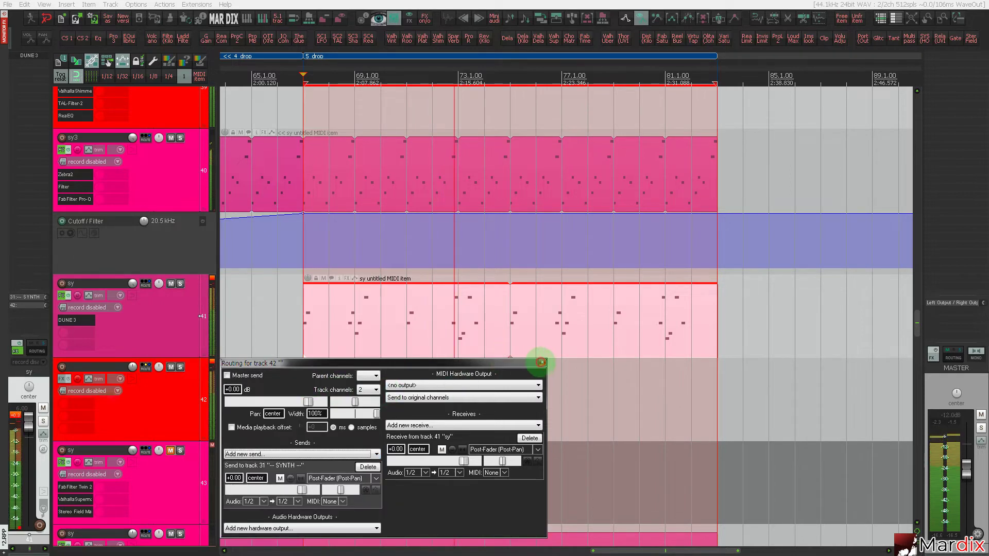
{"action": "left_click", "coordinate": [183, 404]}
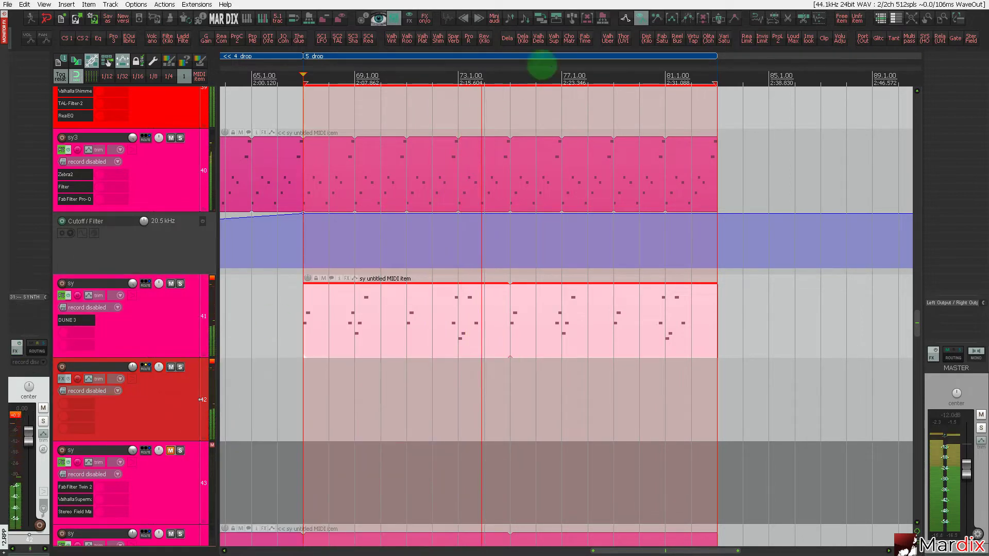
Add ValhallaDelay to track 42 in PingPong style, with mix at 100% and feedback at 77.2%.
{"action": "left_click", "coordinate": [537, 38]}
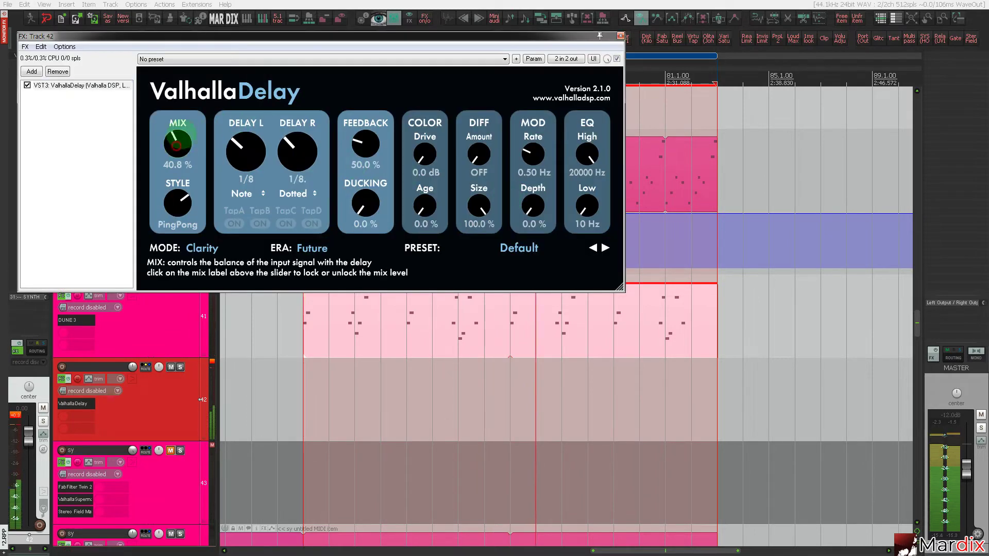
{"action": "left_click_drag", "start_coordinate": [198, 37], "coordinate": [392, 173]}
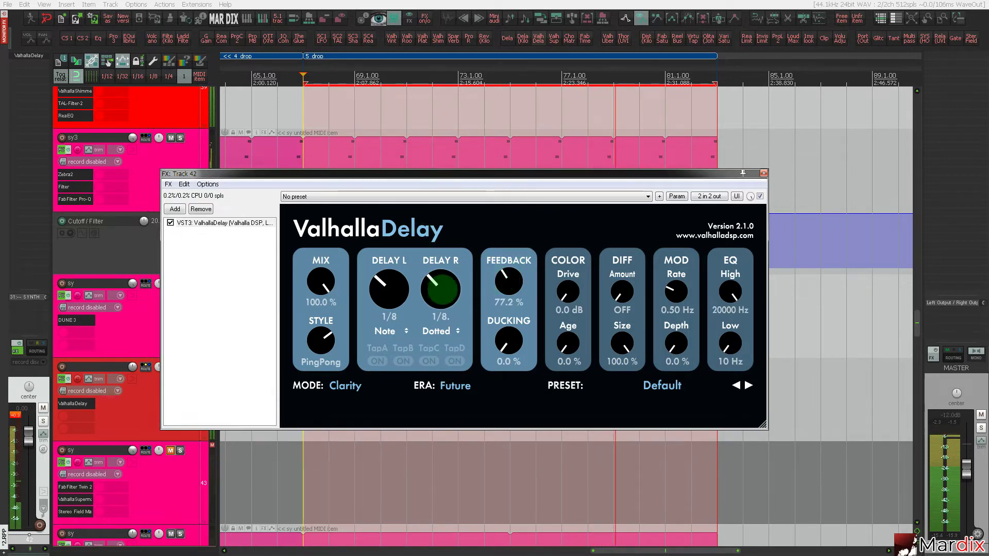
{"action": "left_click_drag", "start_coordinate": [328, 175], "coordinate": [429, 194]}
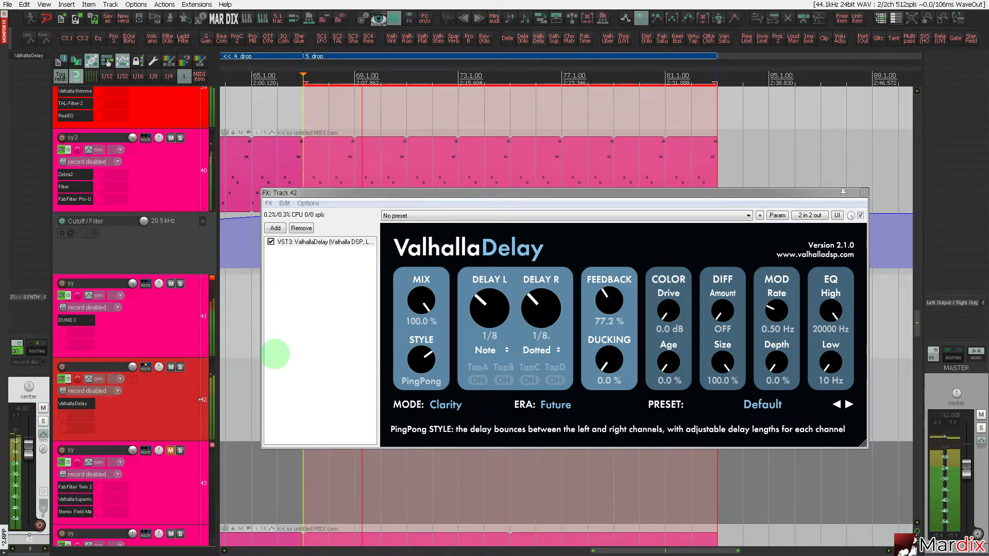
{"action": "left_click", "coordinate": [424, 360]}
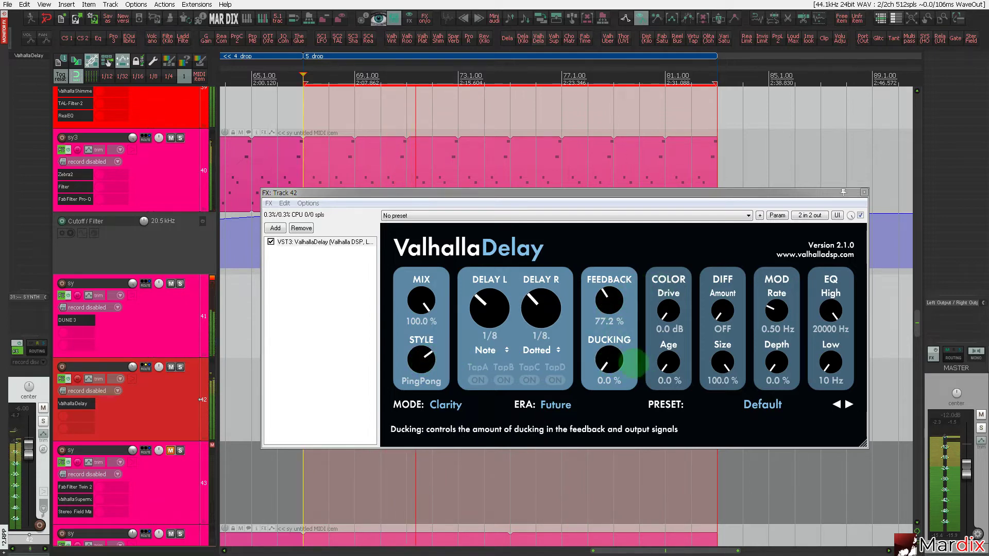
Set ValhallaDelay's diffusion amount to 57.2% and its age to 34.8%.
{"action": "left_click_drag", "start_coordinate": [668, 362], "coordinate": [733, 275]}
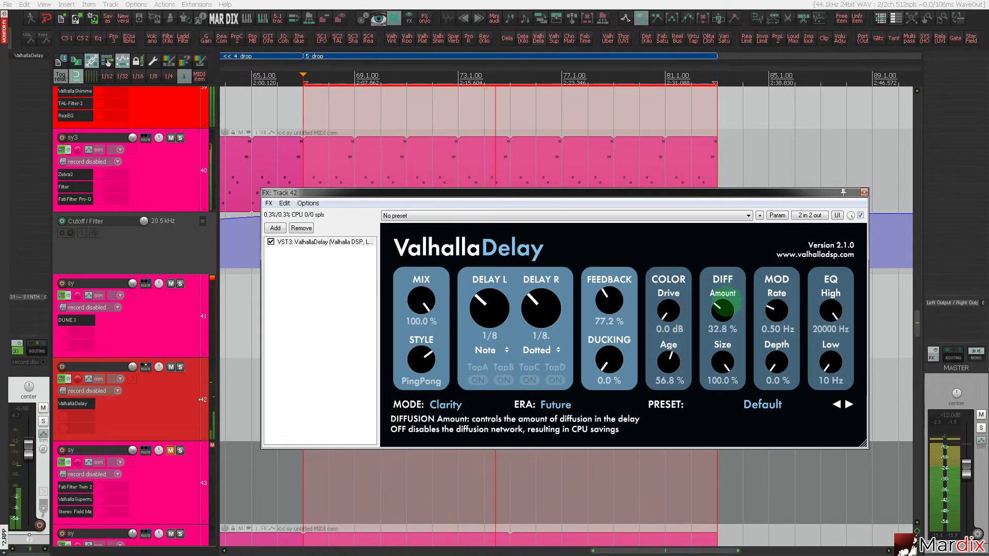
{"action": "left_click_drag", "start_coordinate": [722, 308], "coordinate": [739, 273]}
{"action": "left_click_drag", "start_coordinate": [669, 360], "coordinate": [668, 362]}
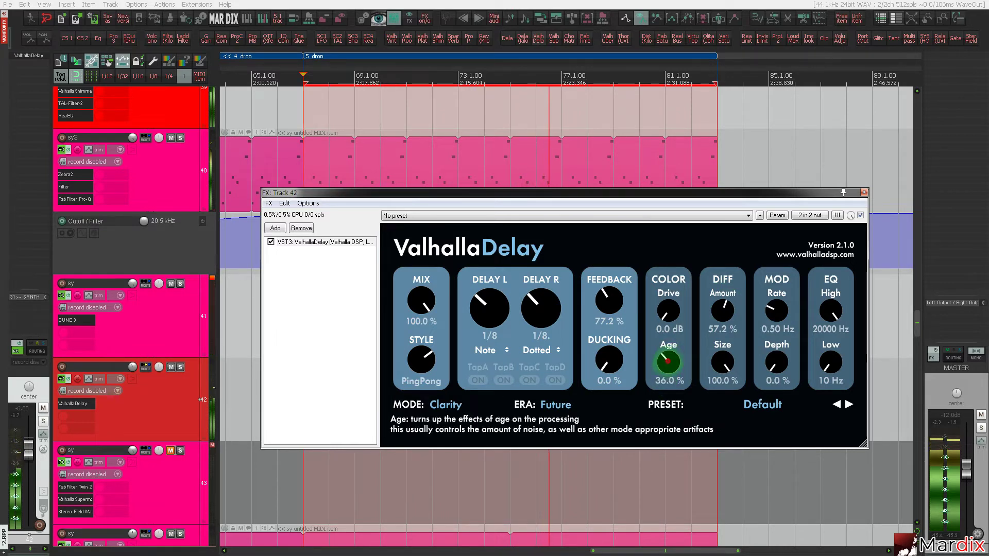
{"action": "left_click_drag", "start_coordinate": [668, 362], "coordinate": [668, 372]}
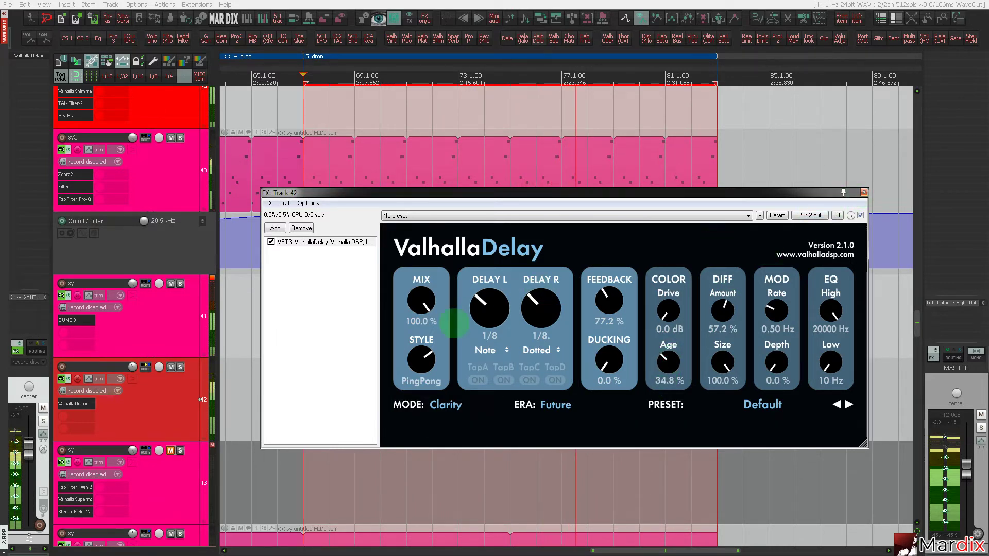
Add the Stereo Field Manipulator to track 41 with Rotate at -19.0, and set DUNE 3's Filter 1 cutoff to 70%.
{"action": "left_click", "coordinate": [173, 396]}
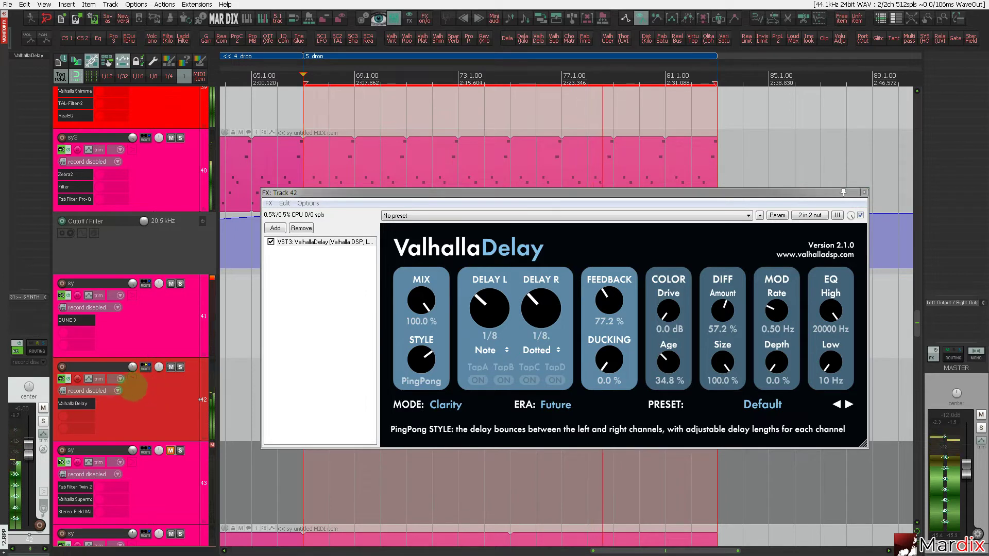
{"action": "left_click", "coordinate": [185, 308]}
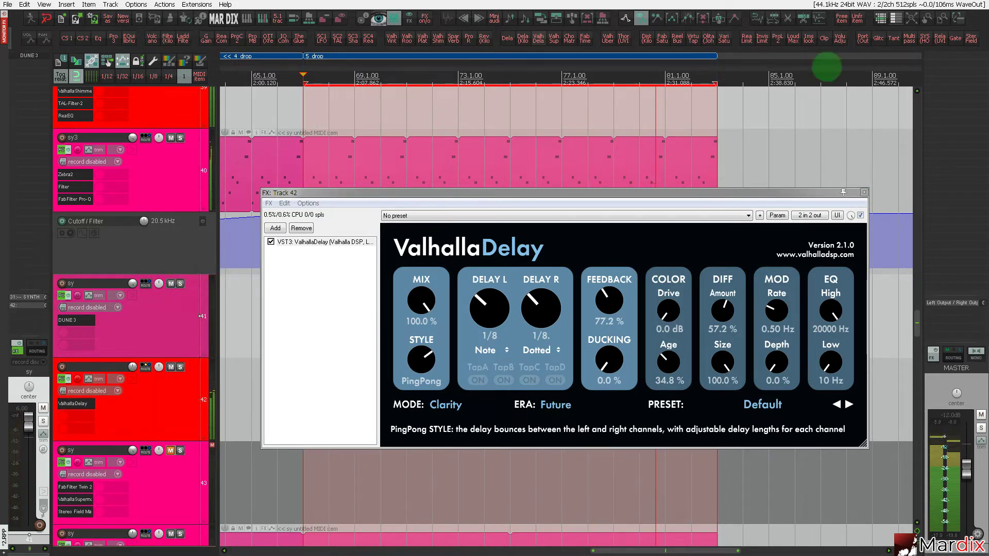
{"action": "left_click", "coordinate": [971, 38]}
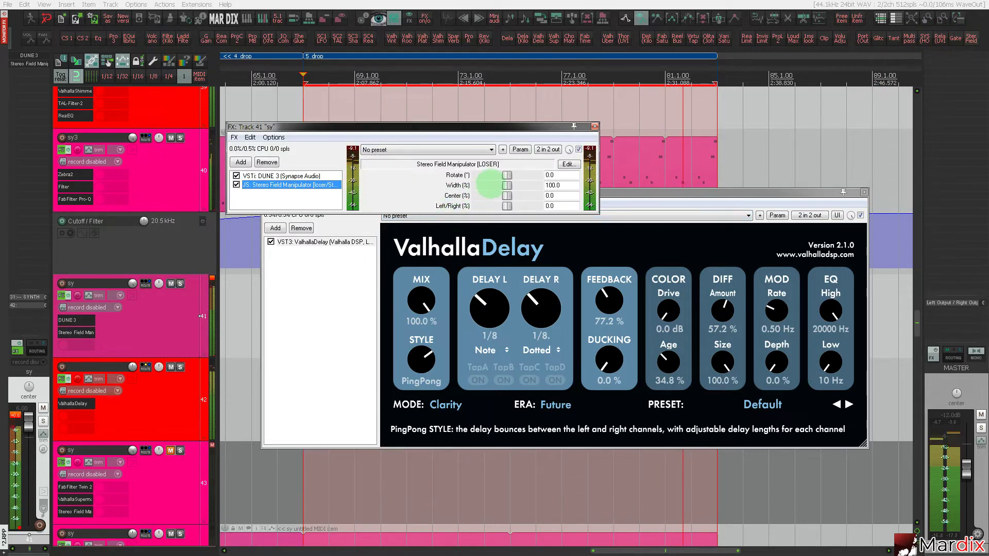
{"action": "left_click", "coordinate": [504, 176]}
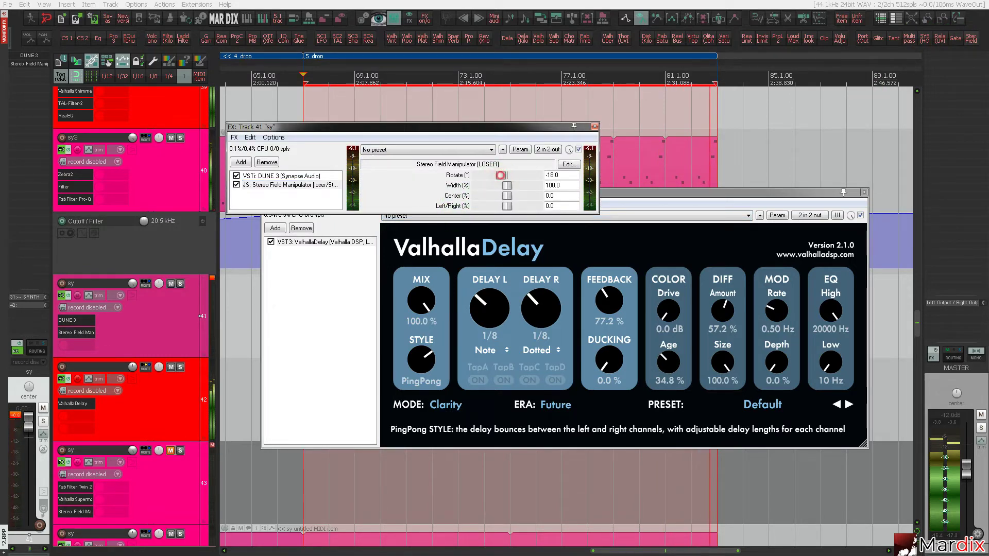
{"action": "left_click_drag", "start_coordinate": [500, 176], "coordinate": [499, 175]}
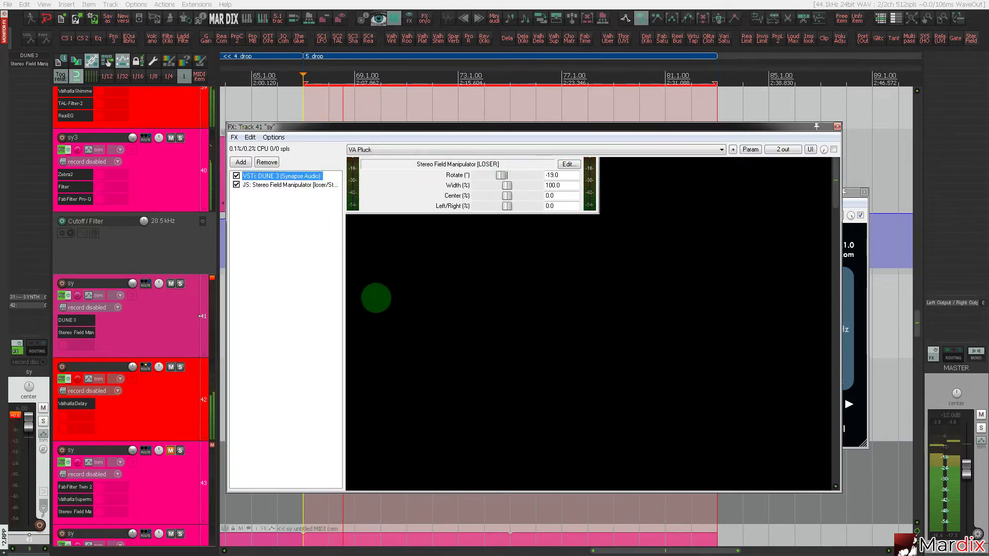
{"action": "left_click", "coordinate": [514, 348]}
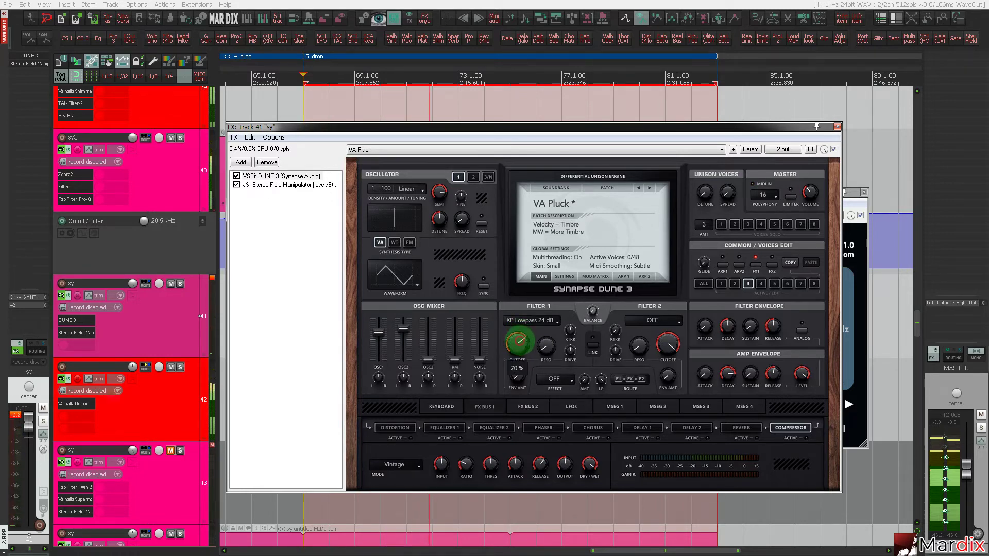
{"action": "left_click", "coordinate": [837, 126]}
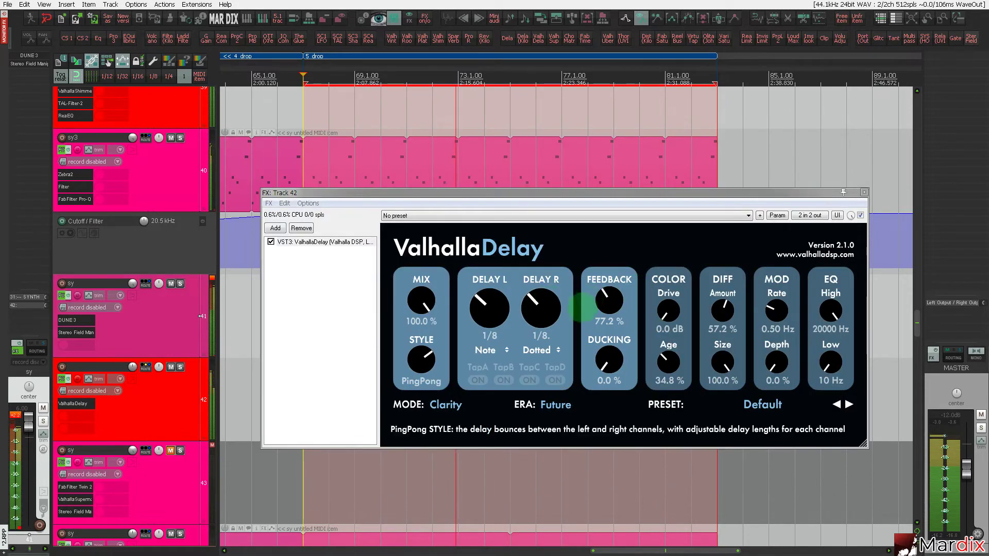
Try ReaComp on track 42 with the Mardix - Master Bus preset, attack at 0.00 ms and the wet level at +0.0 dB.
{"action": "left_click", "coordinate": [157, 394]}
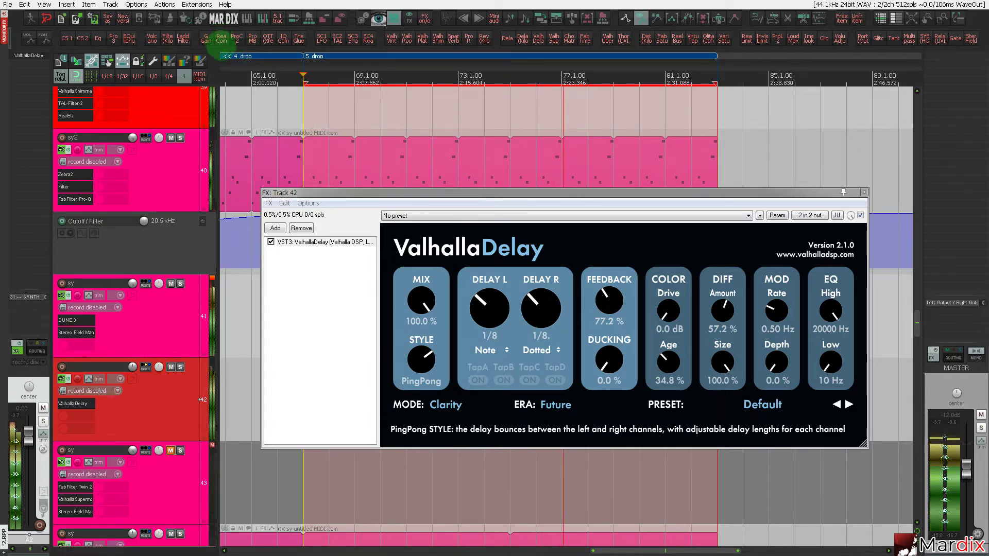
{"action": "left_click", "coordinate": [220, 39]}
{"action": "left_click", "coordinate": [448, 216]}
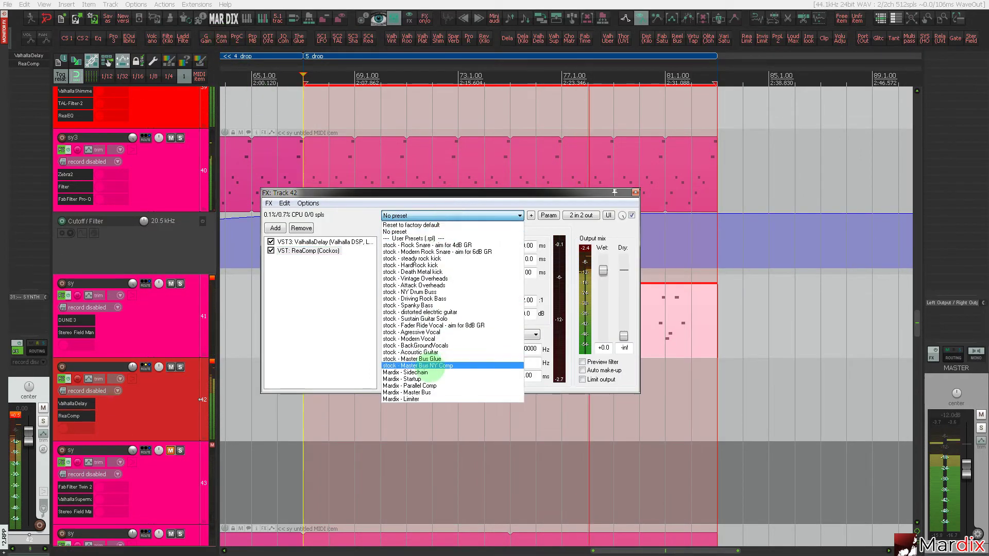
{"action": "left_click", "coordinate": [425, 392]}
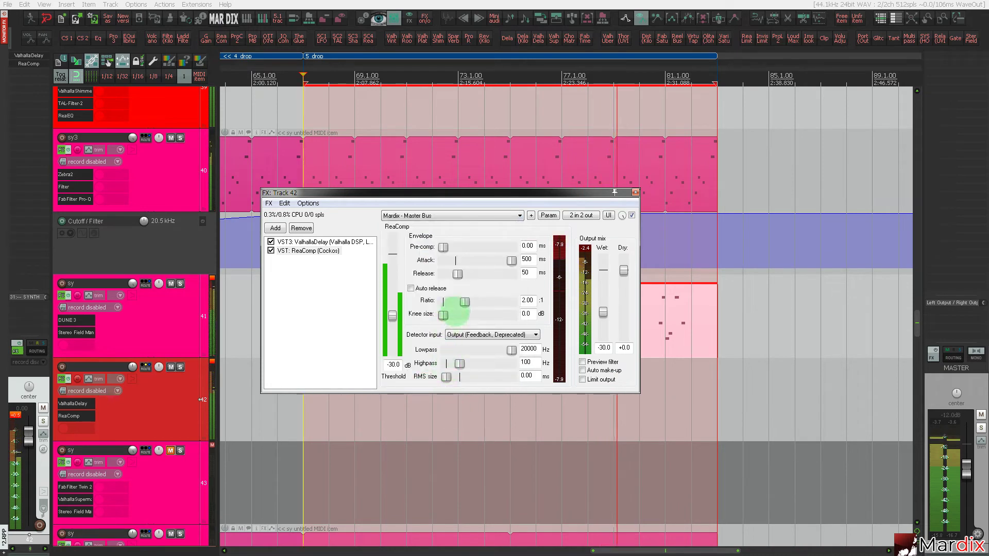
{"action": "left_click_drag", "start_coordinate": [512, 260], "coordinate": [415, 261]}
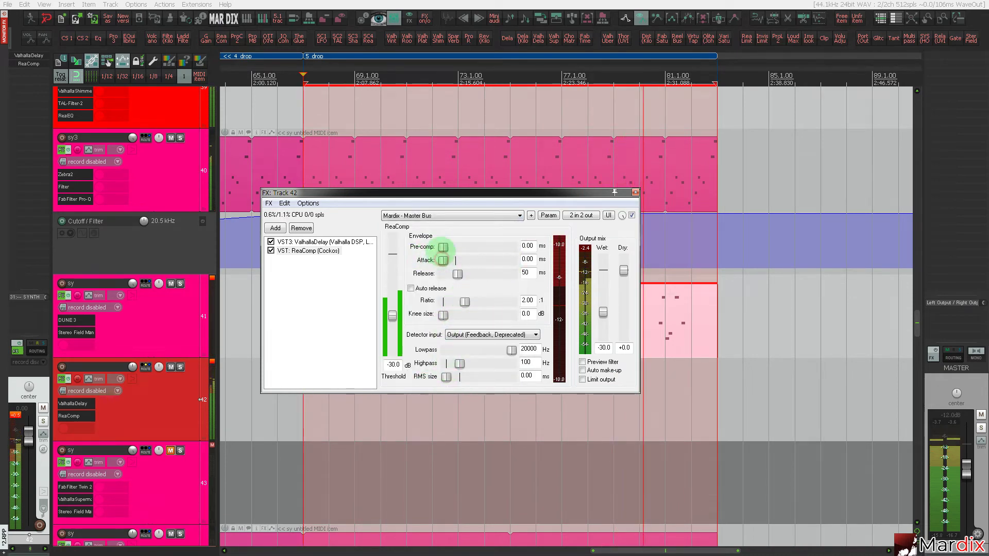
{"action": "double_click", "coordinate": [603, 312]}
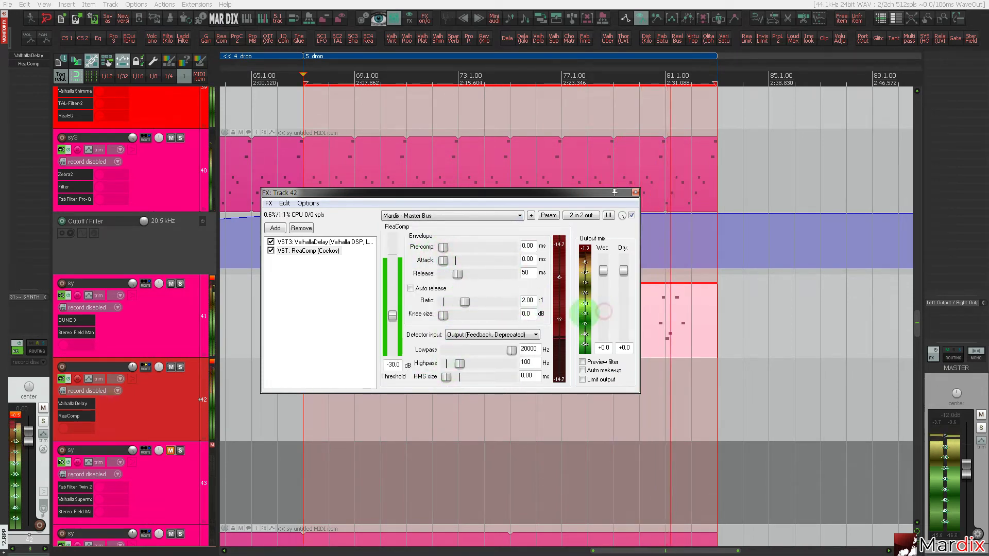
{"action": "left_click", "coordinate": [608, 215]}
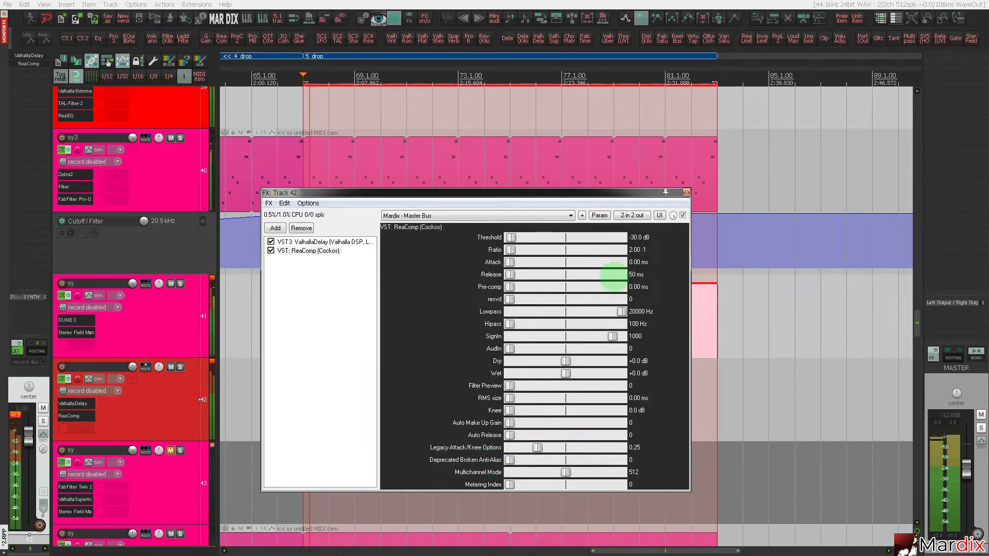
{"action": "left_click", "coordinate": [659, 216]}
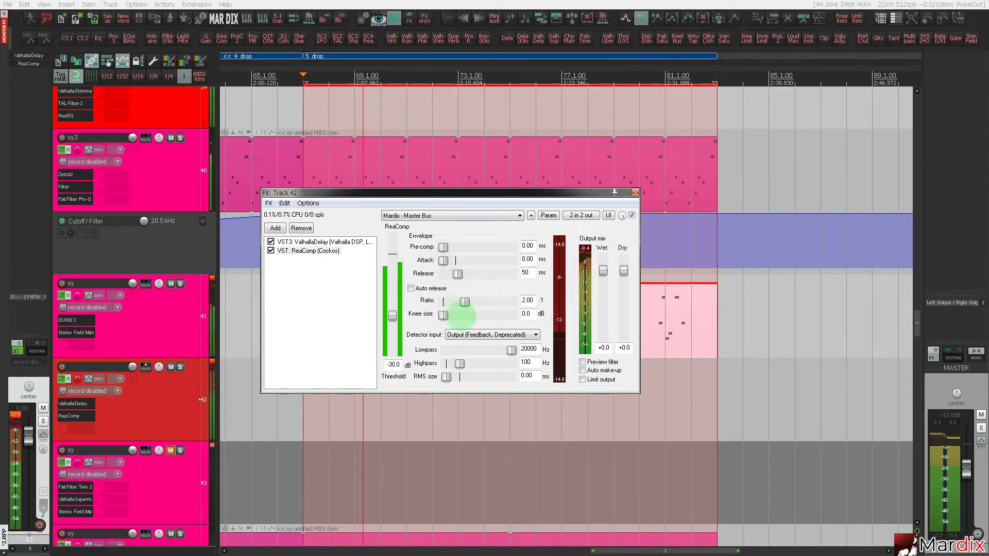
Set ReaComp's detector input to Inputs, its highpass to 0 Hz and its threshold to -29.9 dB.
{"action": "left_click", "coordinate": [479, 335]}
{"action": "left_click", "coordinate": [492, 353]}
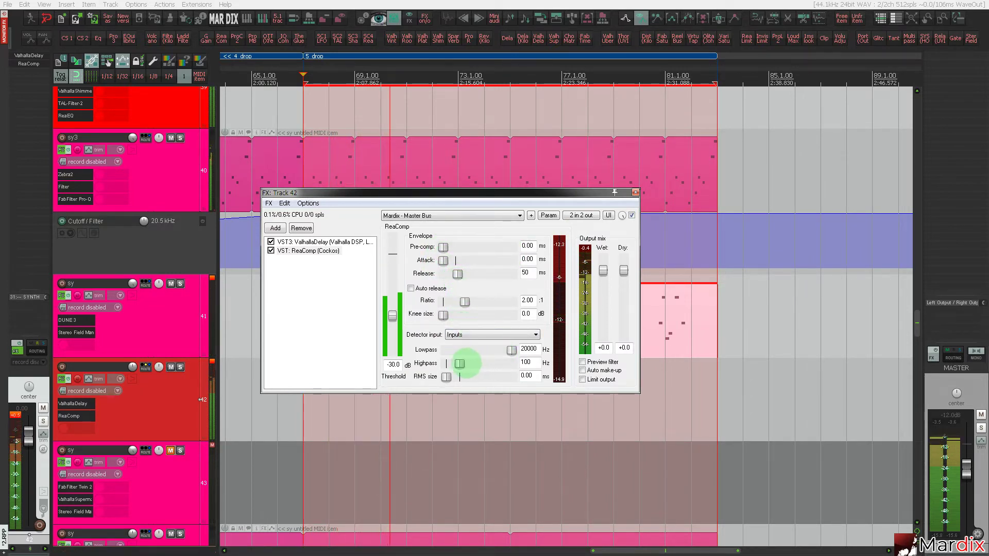
{"action": "left_click_drag", "start_coordinate": [459, 364], "coordinate": [437, 378]}
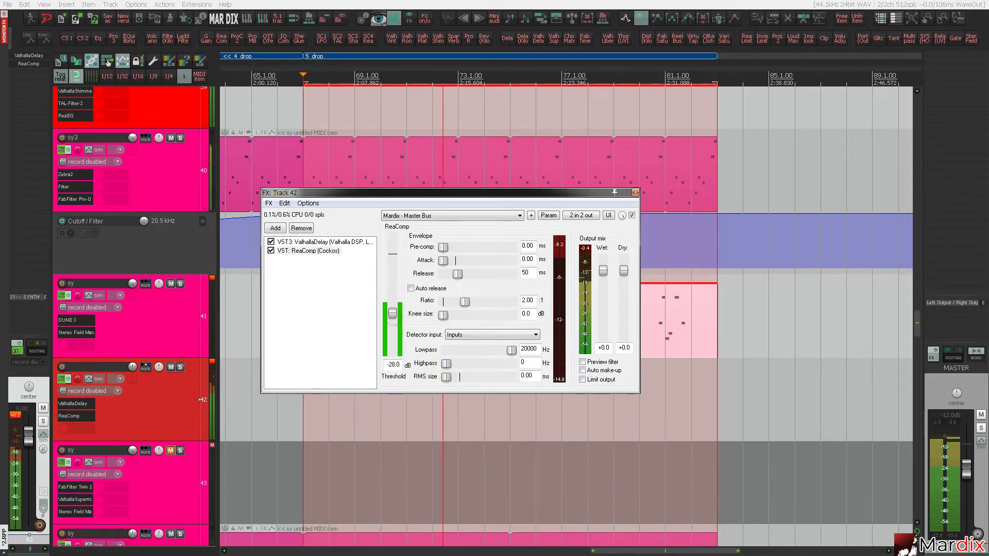
{"action": "left_click_drag", "start_coordinate": [392, 311], "coordinate": [392, 308]}
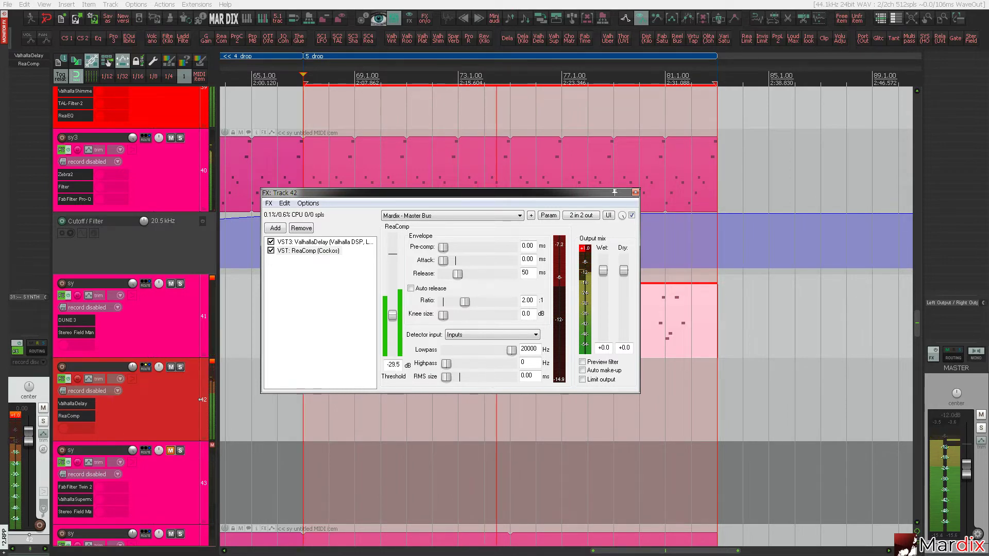
{"action": "left_click_drag", "start_coordinate": [392, 316], "coordinate": [393, 316]}
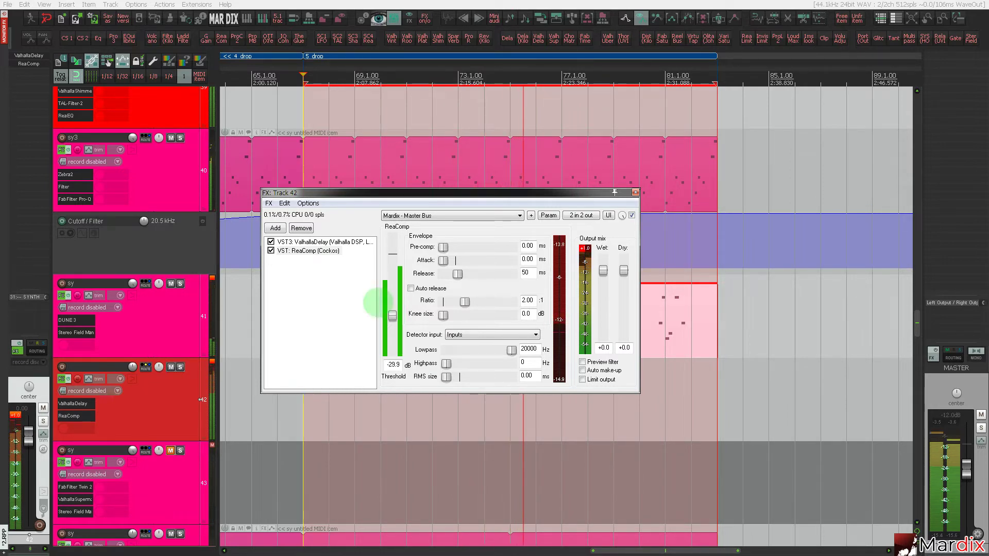
Remove ReaComp from track 42 and reset the track's peak indicator.
{"action": "left_click", "coordinate": [329, 252]}
{"action": "key", "text": "Delete"}
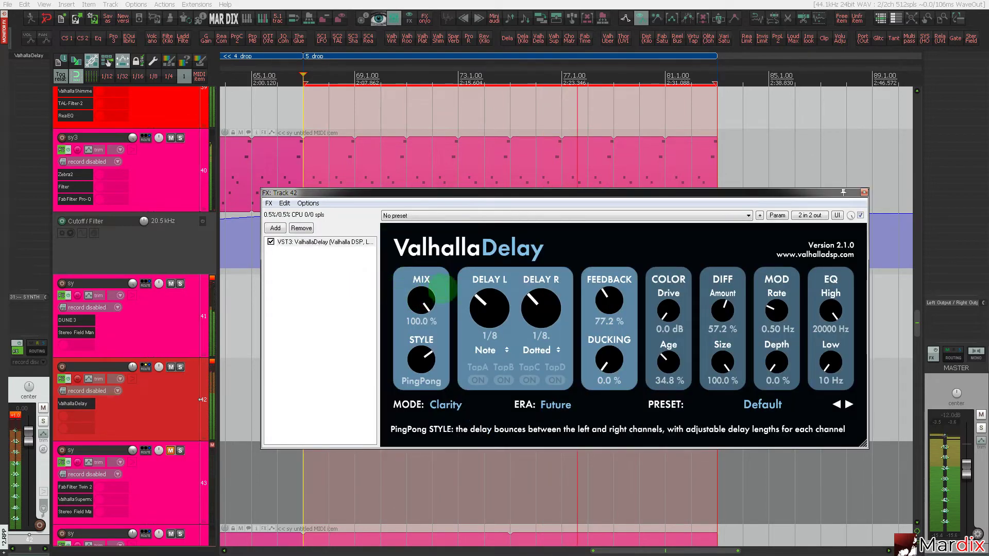
{"action": "left_click", "coordinate": [205, 367]}
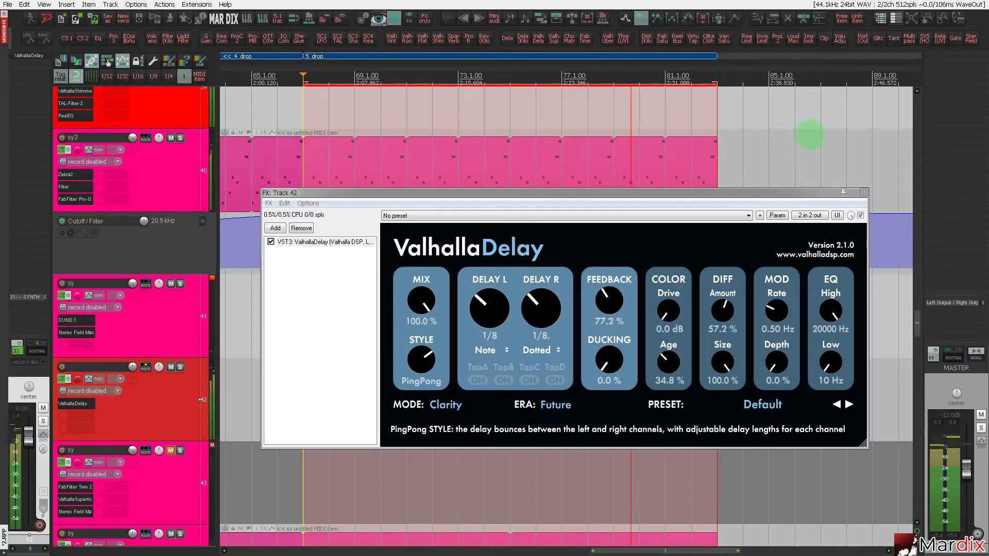
Add Tantra to track 42 and load the SFX Mr Crush preset from Factory Set D.
{"action": "key", "text": "space"}
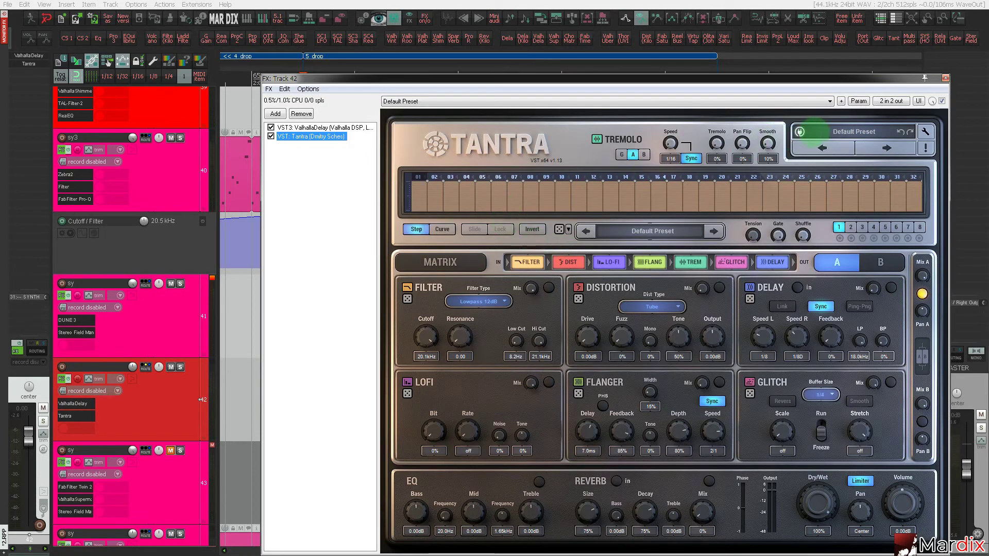
{"action": "left_click", "coordinate": [812, 132]}
{"action": "mouse_move", "coordinate": [839, 266]}
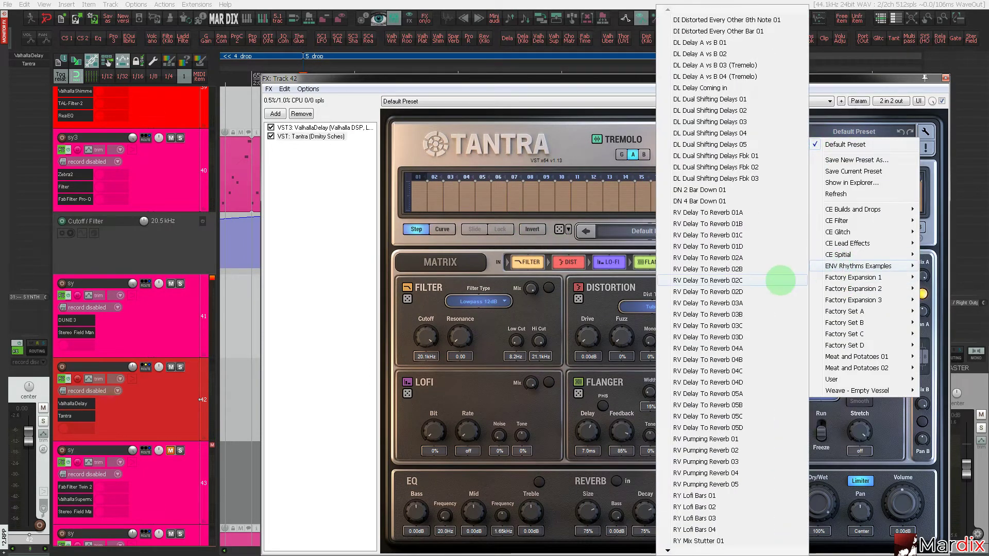
{"action": "mouse_move", "coordinate": [837, 345]}
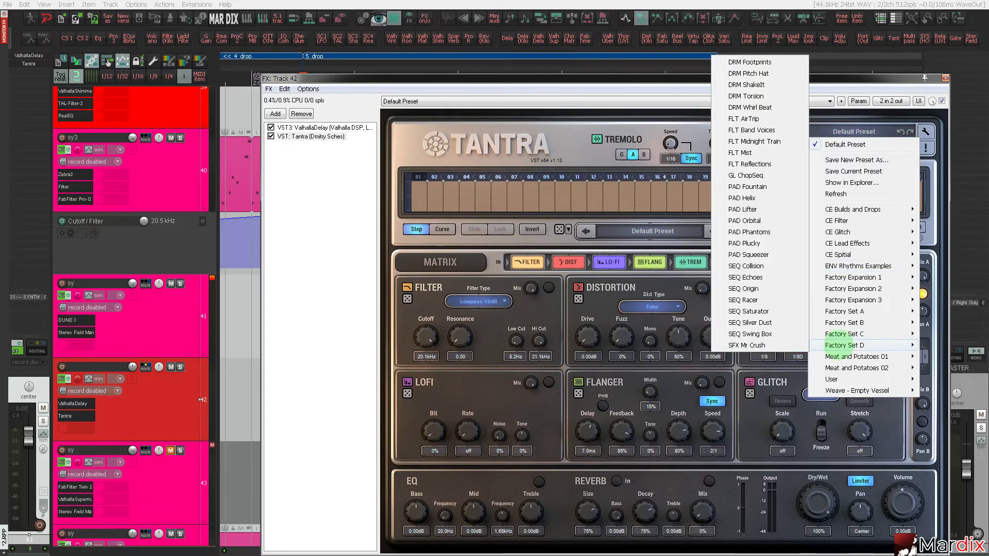
{"action": "left_click", "coordinate": [760, 344]}
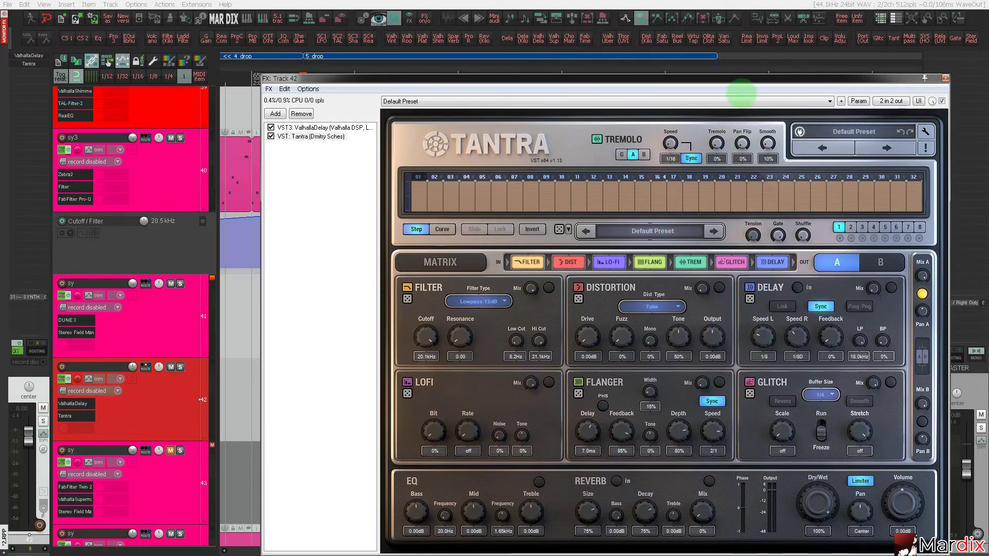
Switch Tantra to the preceding preset, SEQ Swing Box, and close the effects window.
{"action": "left_click_drag", "start_coordinate": [718, 77], "coordinate": [659, 60]}
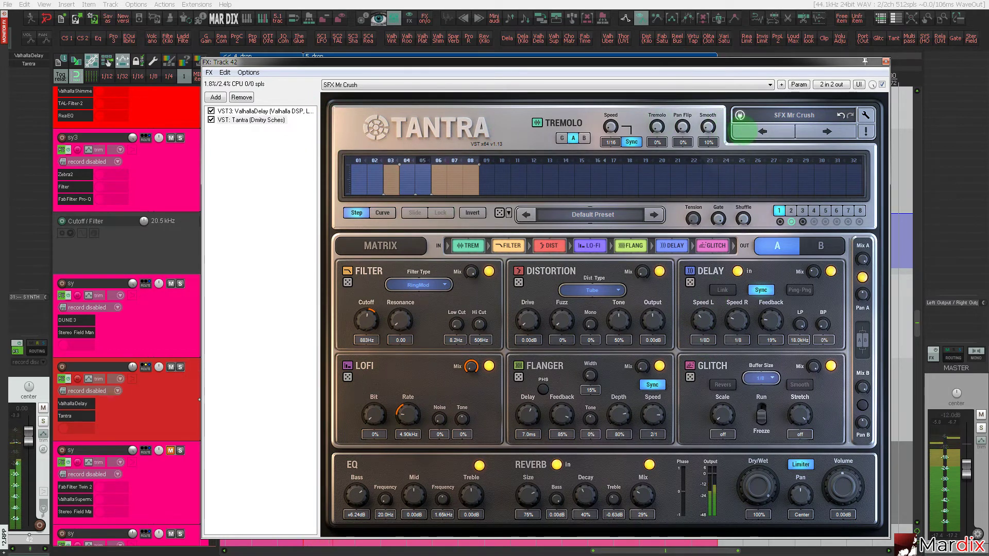
{"action": "left_click", "coordinate": [744, 133]}
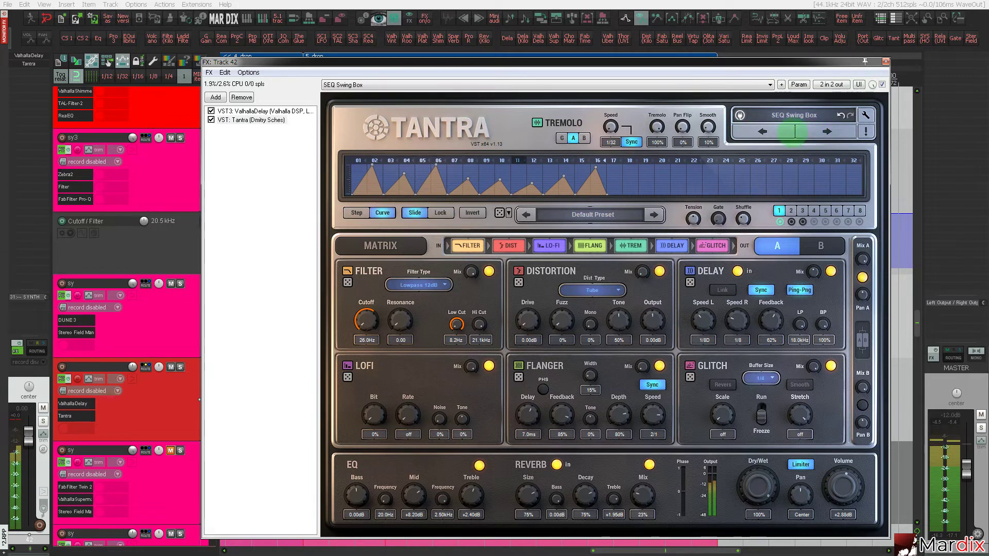
{"action": "left_click", "coordinate": [886, 61]}
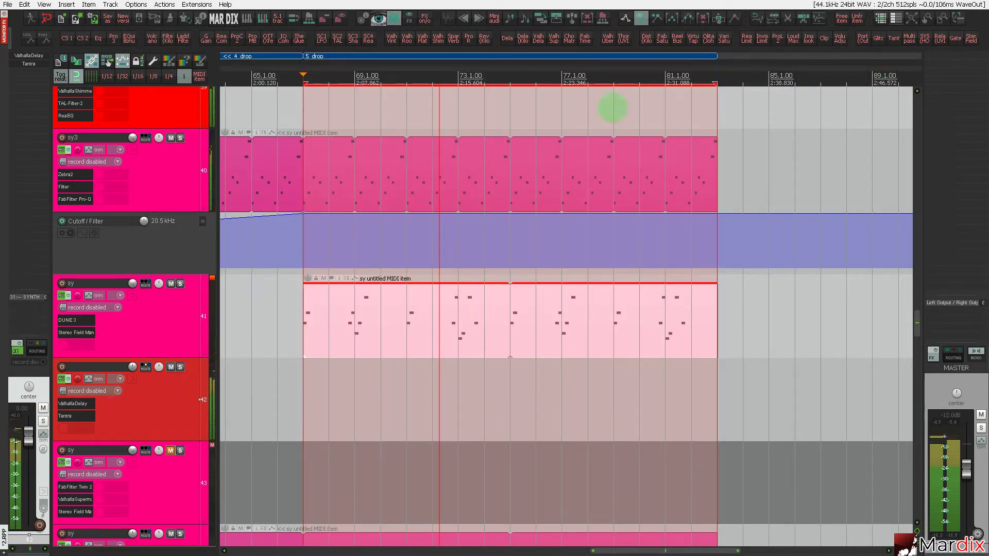
Add FabFilter Pro-C 2 to the end of track 42's effects chain and load the Mardix Default preset.
{"action": "left_click", "coordinate": [172, 385]}
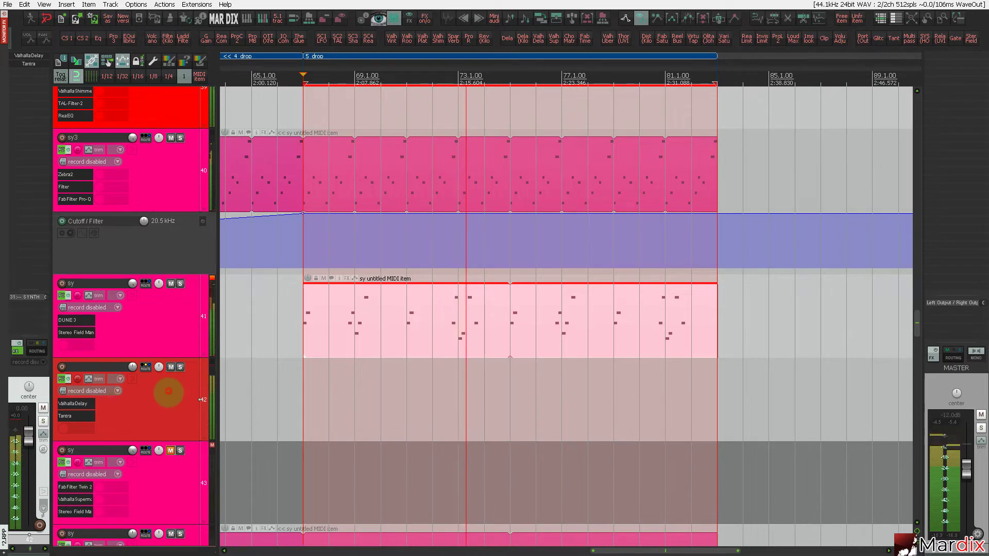
{"action": "left_click", "coordinate": [236, 38]}
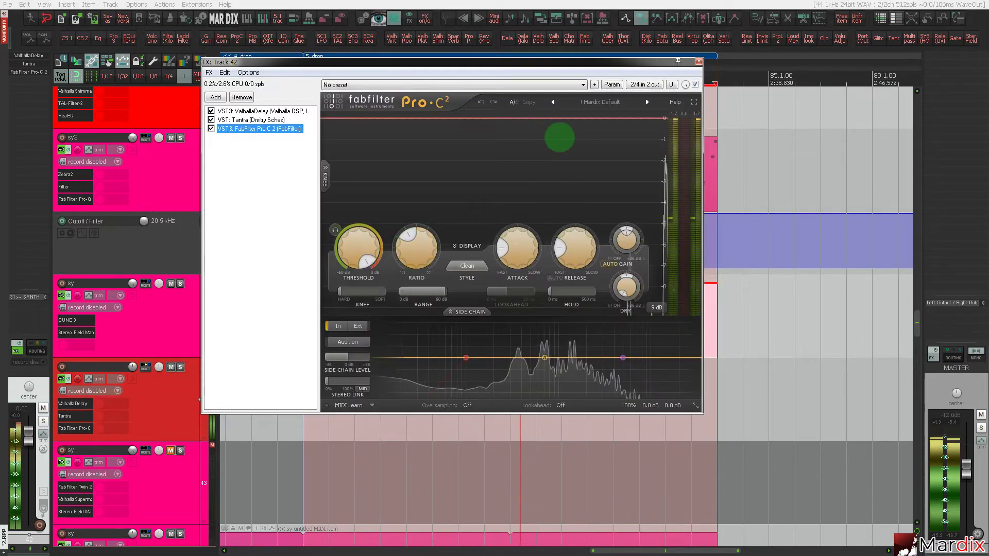
{"action": "left_click", "coordinate": [595, 102]}
{"action": "mouse_move", "coordinate": [598, 110]}
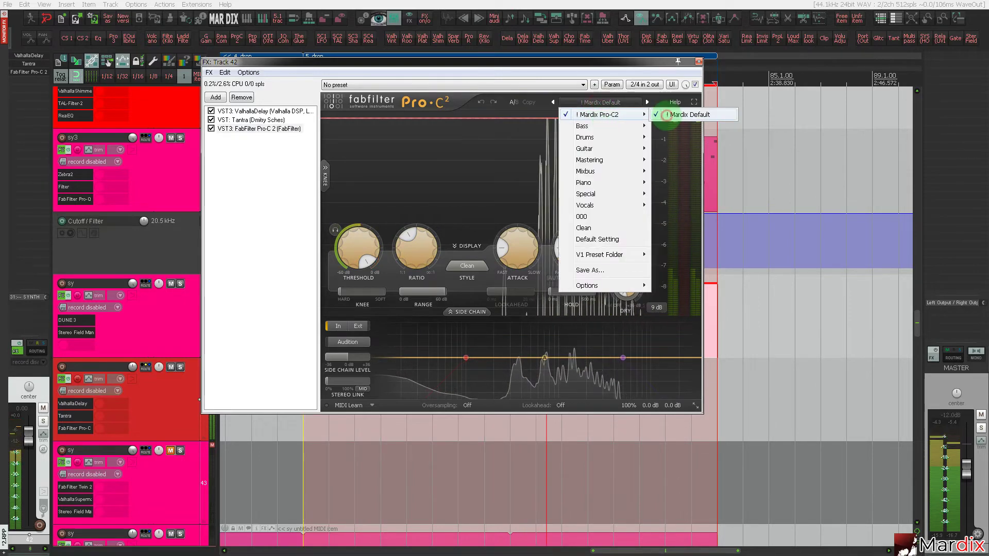
{"action": "left_click", "coordinate": [672, 112]}
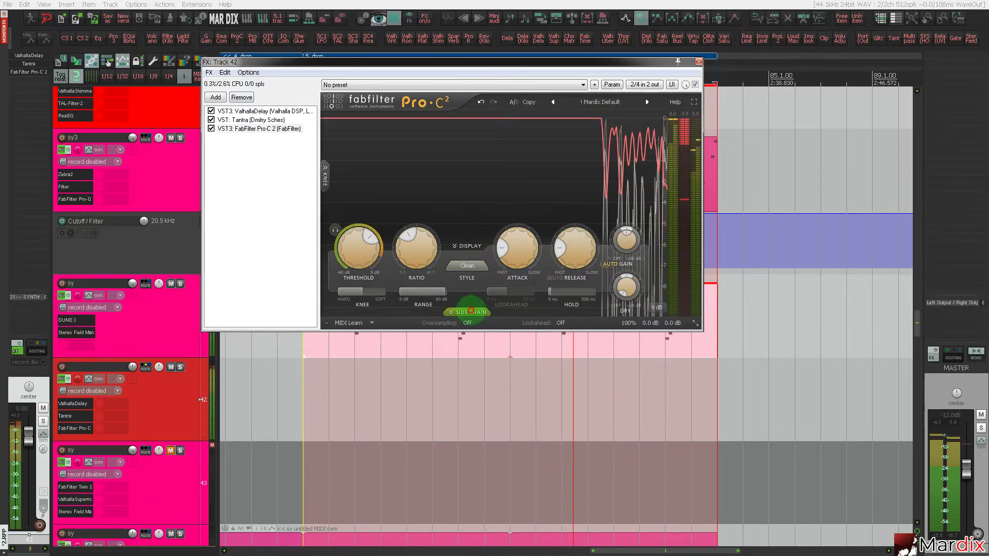
Set Pro-C 2's stereo link to 0% and threshold to -18.00 dB, with fastest attack and release and a higher ratio.
{"action": "left_click", "coordinate": [467, 311]}
{"action": "left_click_drag", "start_coordinate": [347, 382], "coordinate": [248, 379]}
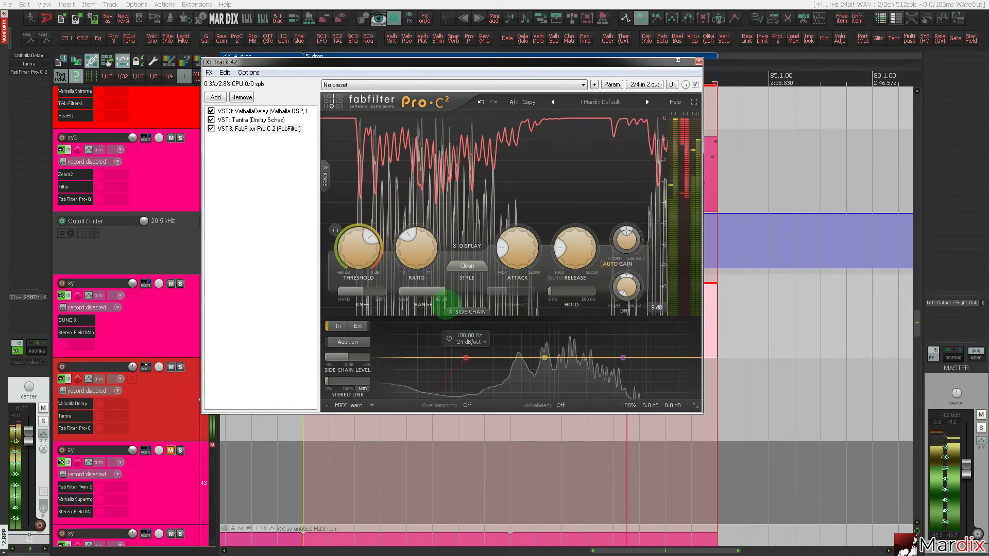
{"action": "mouse_move", "coordinate": [416, 250]}
{"action": "mouse_move", "coordinate": [359, 253]}
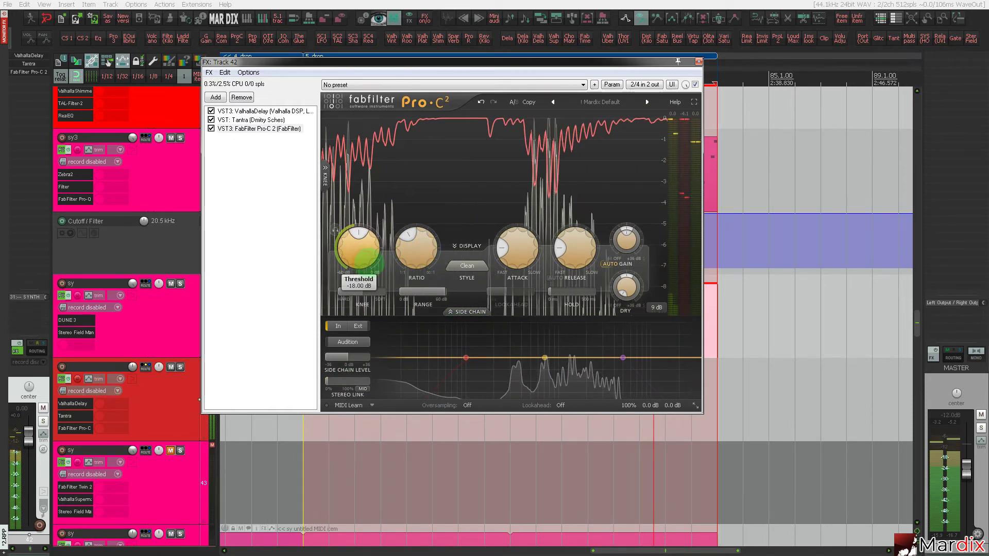
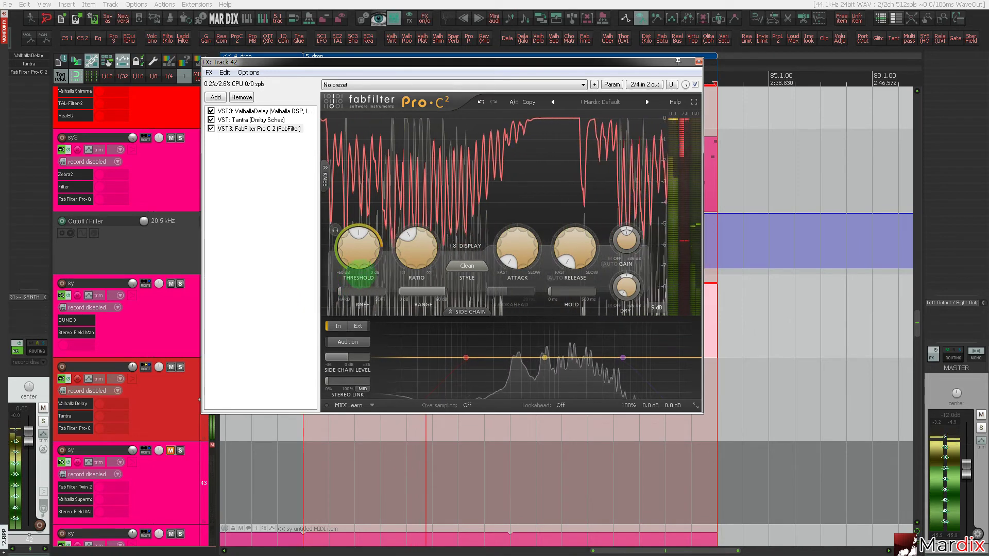
{"action": "left_click_drag", "start_coordinate": [420, 250], "coordinate": [431, 248]}
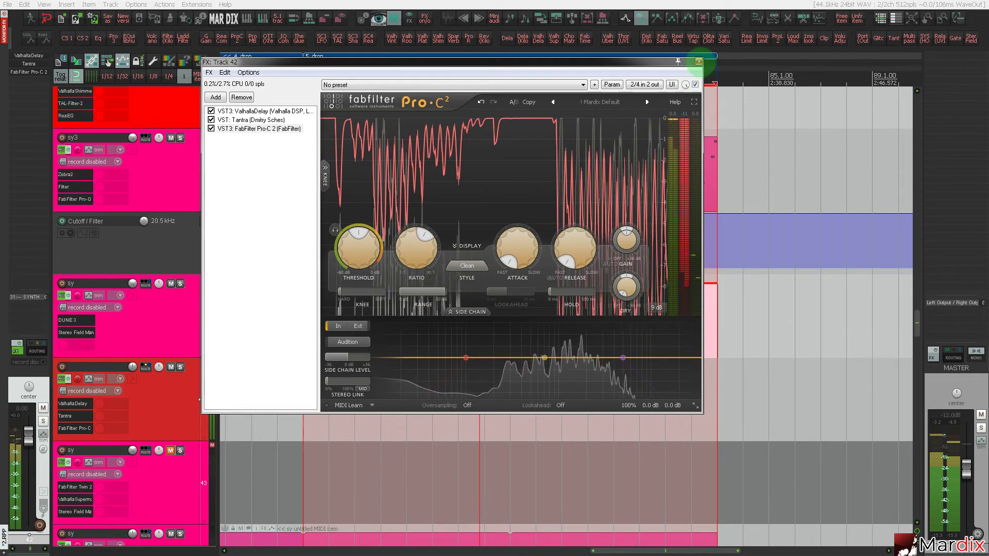
{"action": "left_click", "coordinate": [698, 61]}
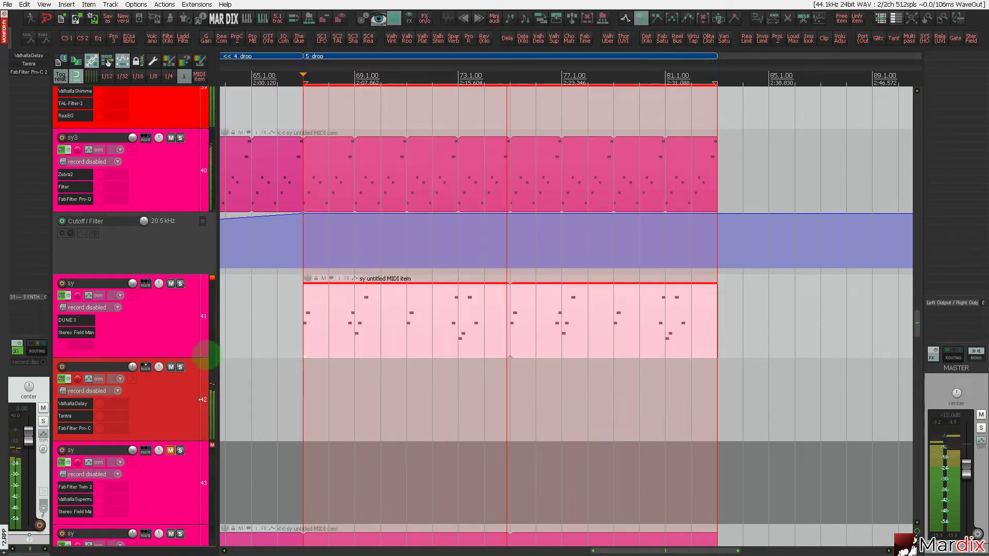
Add FabFilter Pro-Q 3 to track 41 and move its low cut up to 123.47 Hz.
{"action": "left_click", "coordinate": [210, 282]}
{"action": "left_click", "coordinate": [199, 317]}
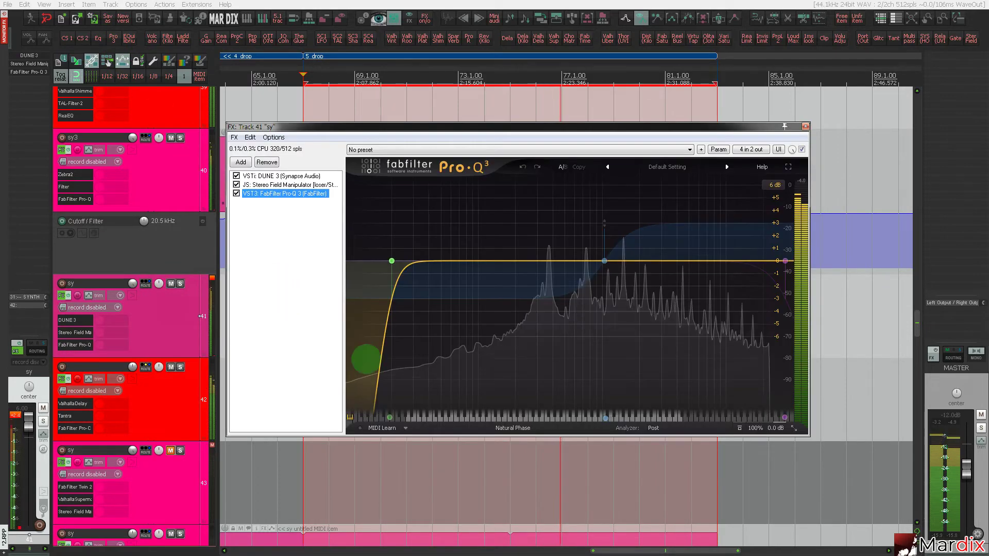
{"action": "left_click_drag", "start_coordinate": [389, 417], "coordinate": [489, 417]}
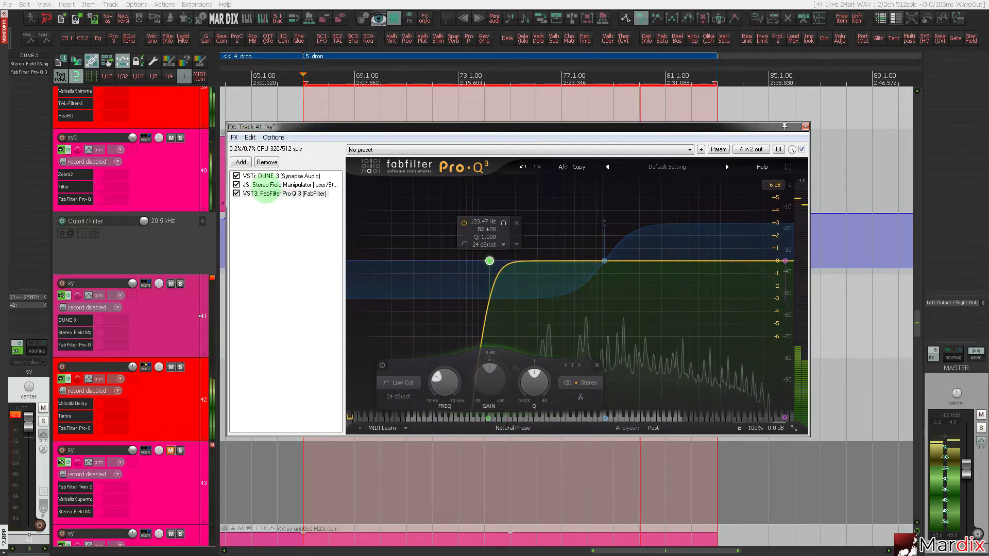
Raise the Filter 1 cutoff in DUNE 3 on track 41 and close the effects window.
{"action": "left_click", "coordinate": [270, 184]}
{"action": "left_click", "coordinate": [271, 176]}
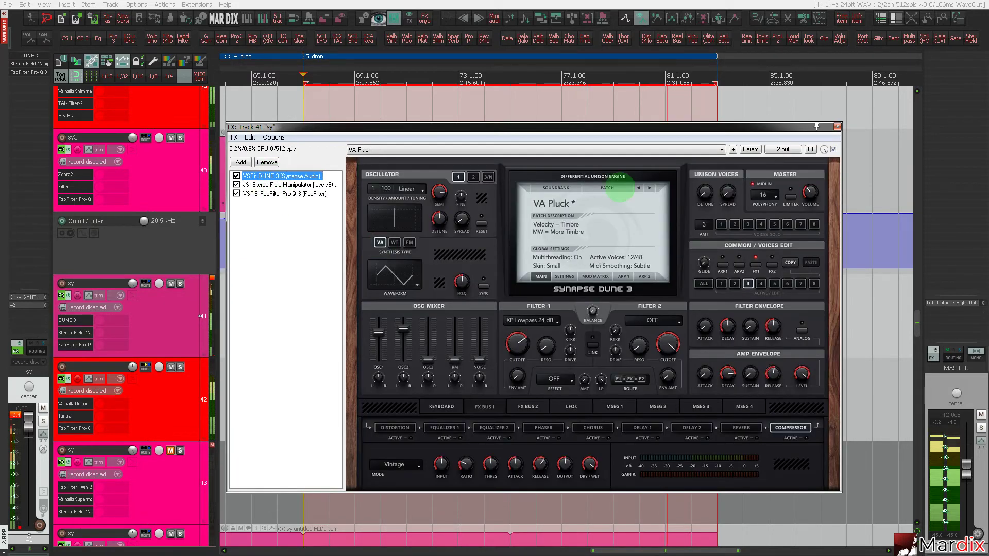
{"action": "left_click_drag", "start_coordinate": [526, 341], "coordinate": [558, 255]}
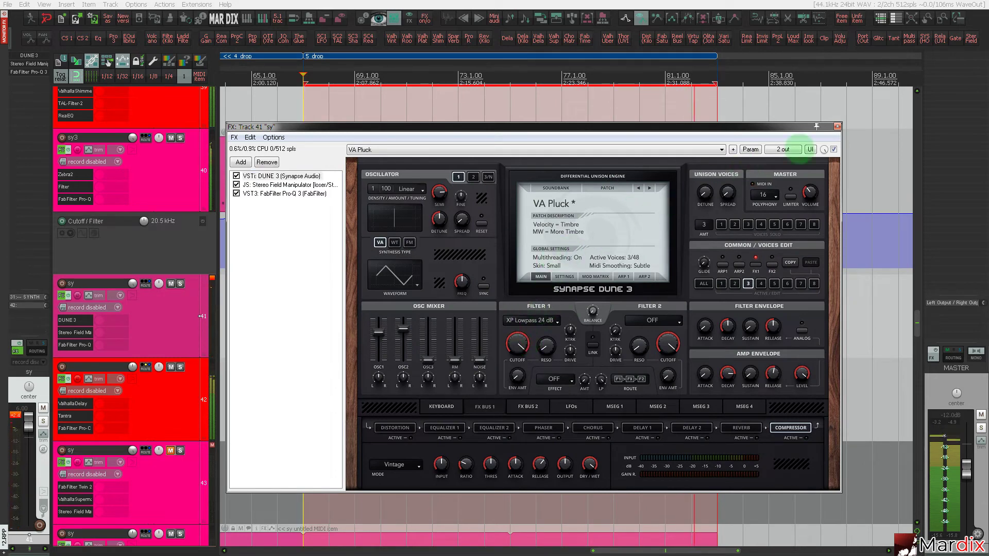
{"action": "left_click", "coordinate": [837, 126]}
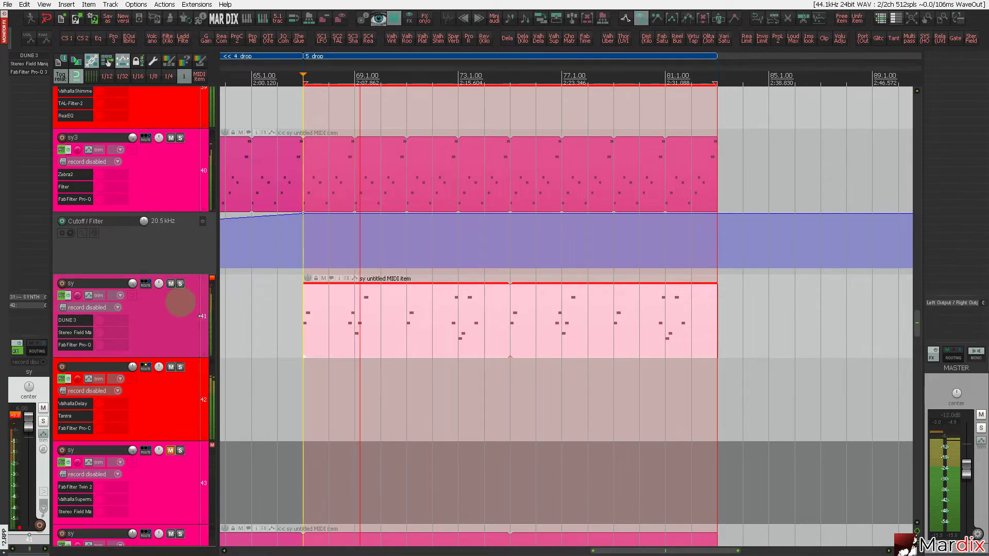
Insert a new effect track 42 fed by track 41 and add a send from it to track 31, SYNTH.
{"action": "key", "text": "ctrl+t"}
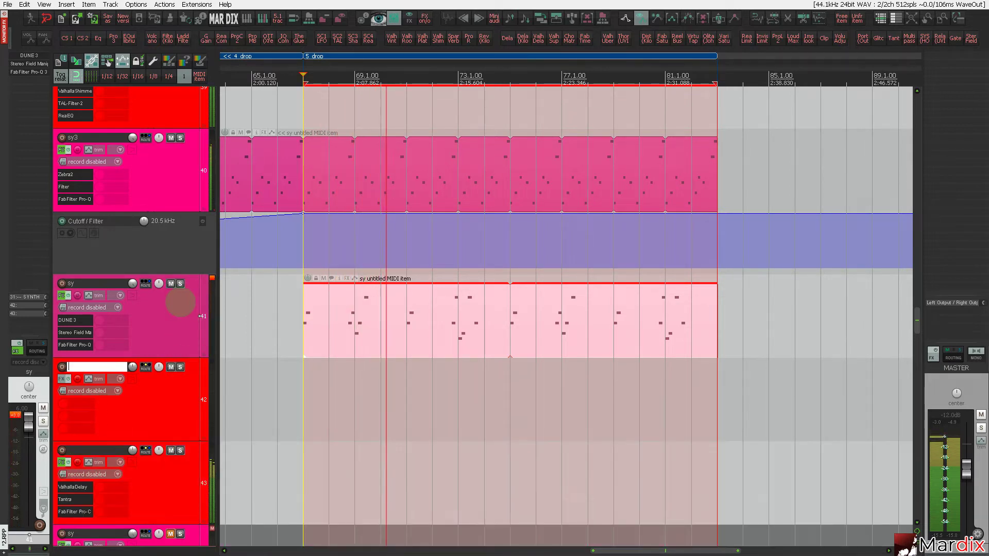
{"action": "left_click", "coordinate": [145, 368]}
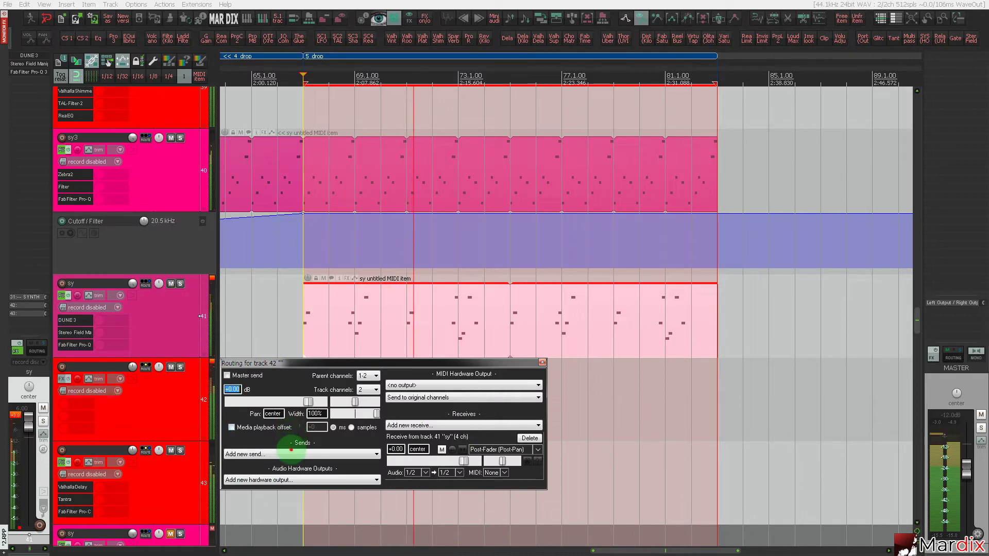
{"action": "left_click", "coordinate": [287, 453]}
{"action": "scroll", "coordinate": [288, 361], "scroll_direction": "down", "scroll_amount": 7}
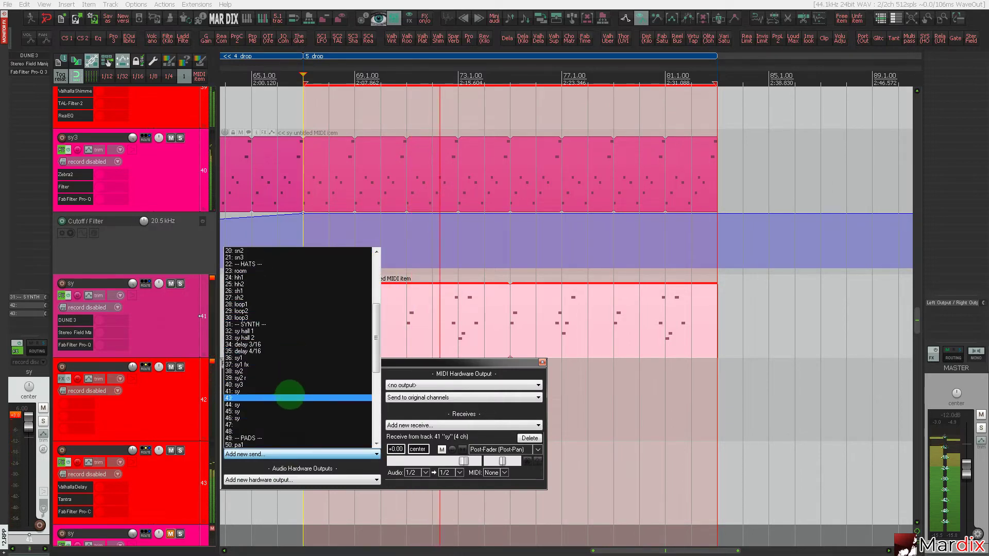
{"action": "left_click", "coordinate": [288, 325]}
Name the effect tracks 42 and 43 "sy".
{"action": "left_click", "coordinate": [179, 380]}
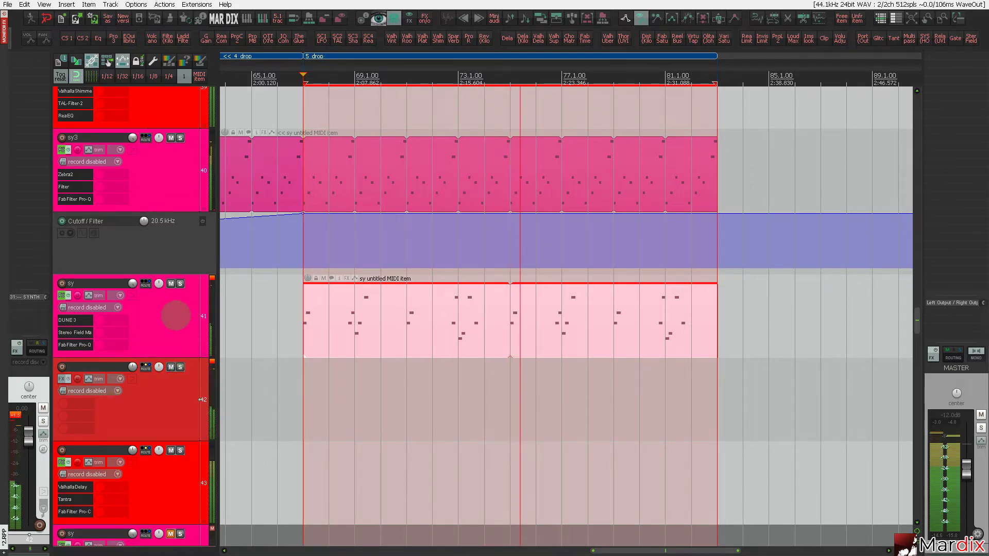
{"action": "left_click", "coordinate": [159, 466]}
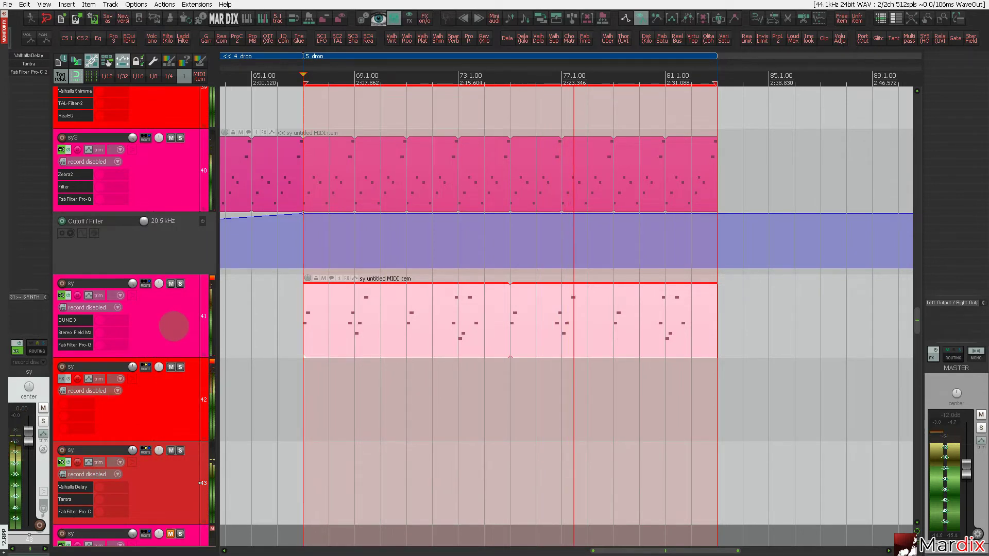
Add ValhallaShimmer to track 42 and set its mix to 1.00.
{"action": "left_click", "coordinate": [182, 399]}
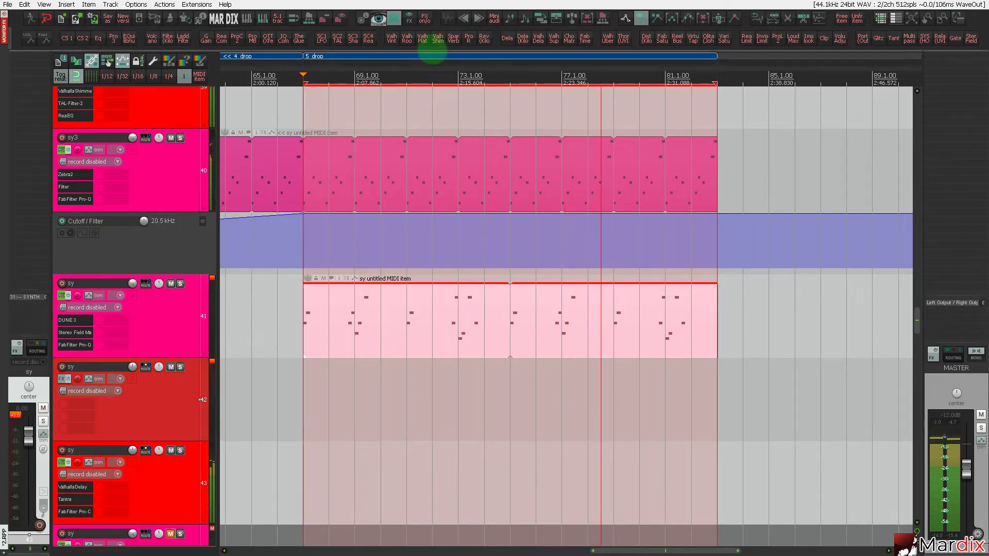
{"action": "left_click", "coordinate": [437, 39]}
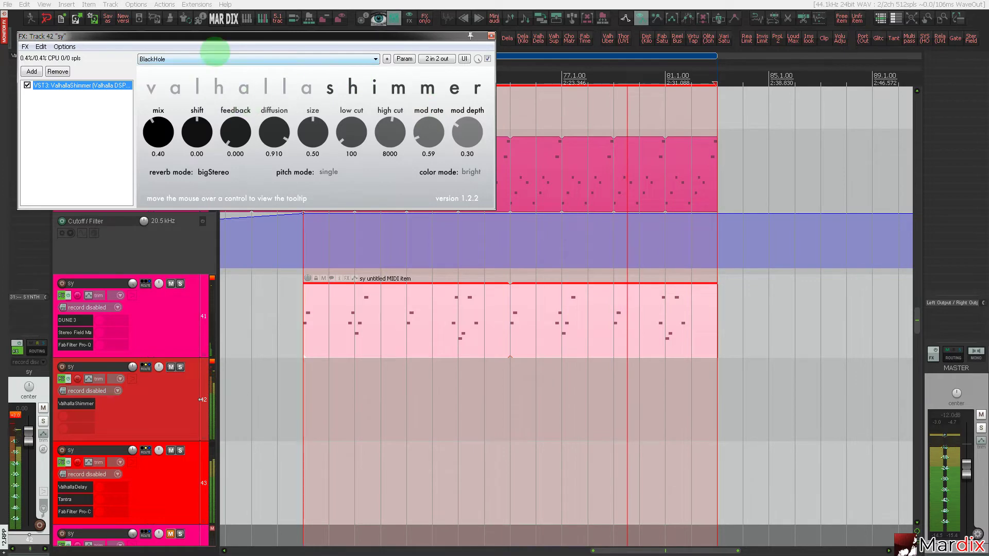
{"action": "left_click_drag", "start_coordinate": [226, 37], "coordinate": [414, 256]}
{"action": "left_click_drag", "start_coordinate": [347, 349], "coordinate": [421, 263]}
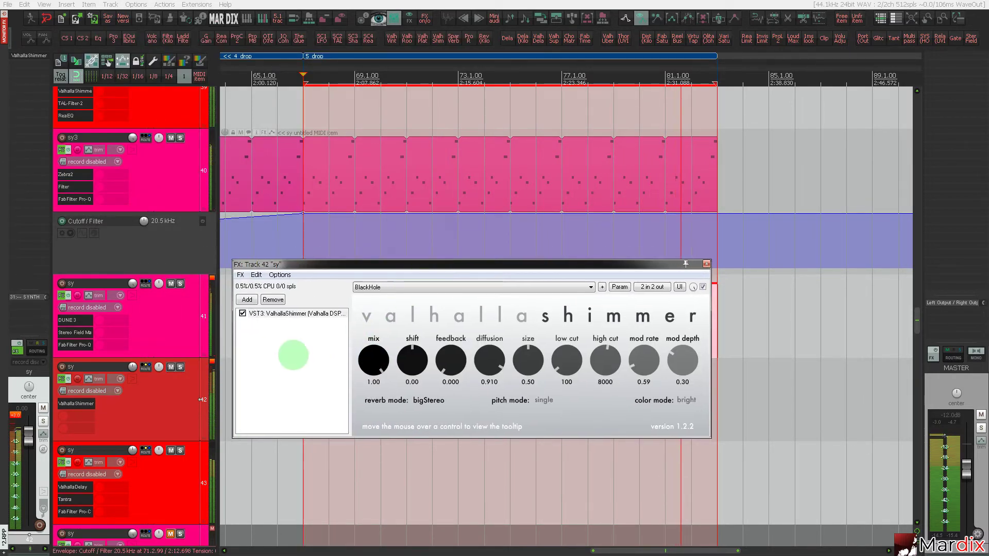
Add TAL-Filter-2 after ValhallaShimmer in track 42's effects chain.
{"action": "left_click", "coordinate": [188, 392]}
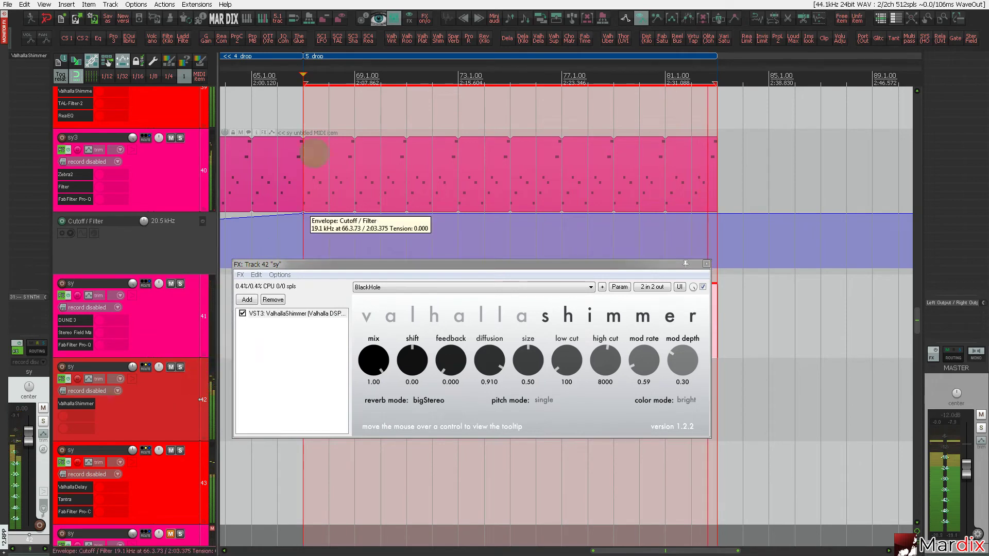
{"action": "left_click", "coordinate": [338, 38]}
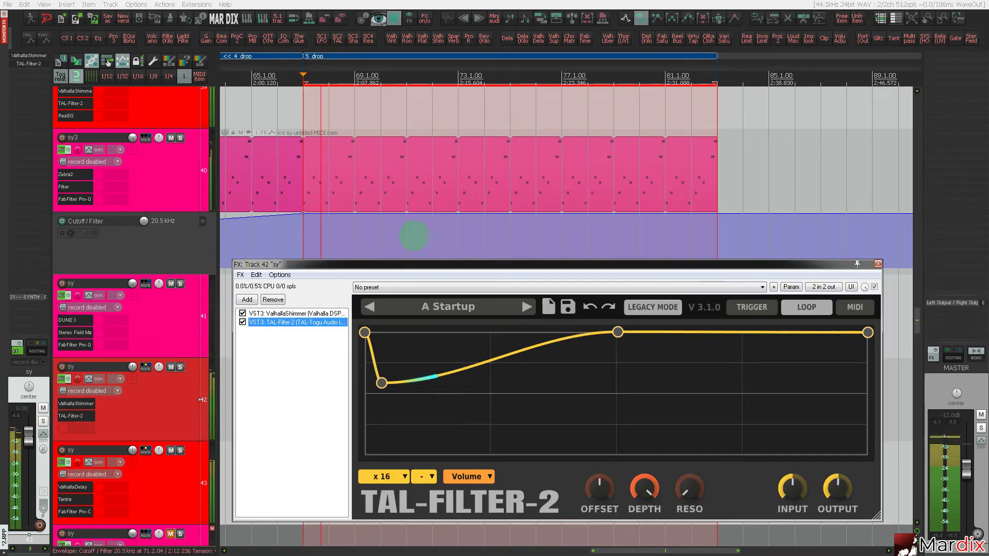
{"action": "left_click_drag", "start_coordinate": [417, 263], "coordinate": [369, 202]}
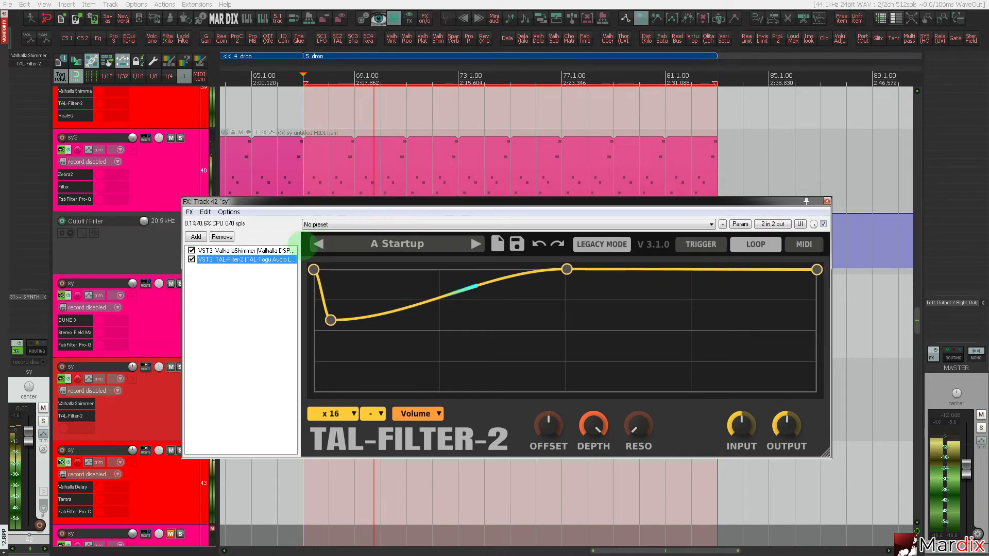
Set track 42's ValhallaShimmer to dual pitch mode, size 0.68, shift -12.00 and feedback 0.224, and close the effects window.
{"action": "left_click", "coordinate": [263, 250]}
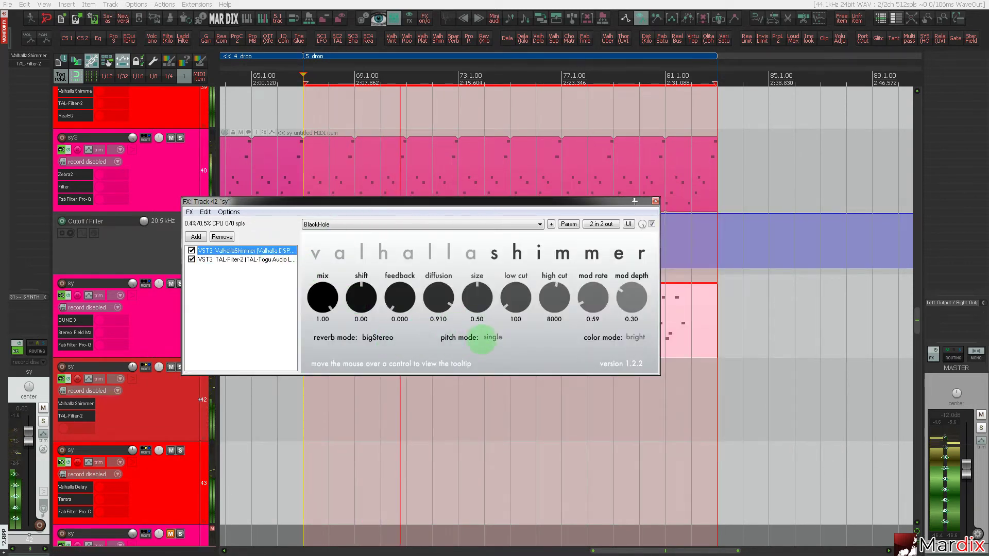
{"action": "left_click", "coordinate": [490, 338]}
{"action": "left_click", "coordinate": [524, 352]}
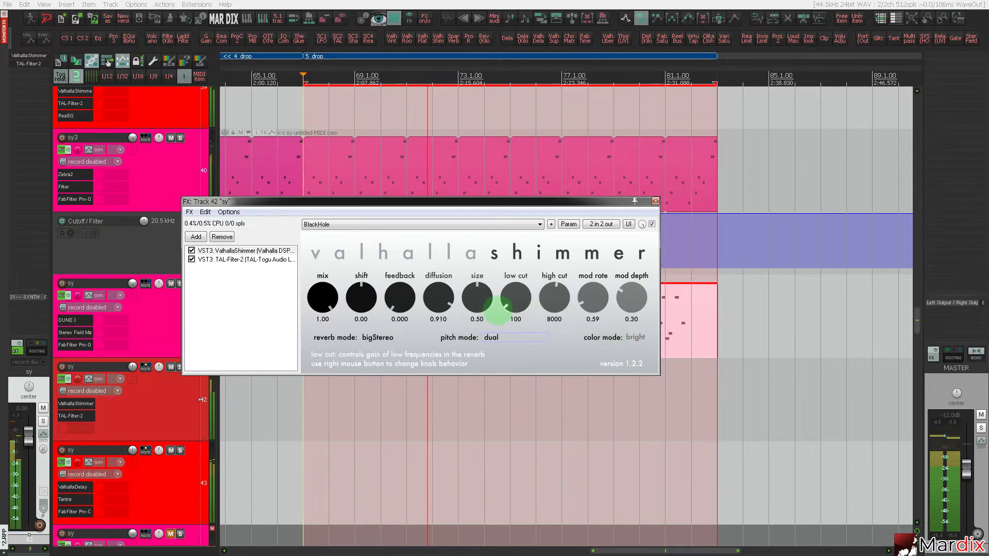
{"action": "mouse_move", "coordinate": [477, 296]}
{"action": "left_mouse_down"}
{"action": "mouse_move", "coordinate": [487, 279]}
{"action": "mouse_move", "coordinate": [477, 299]}
{"action": "left_mouse_up"}
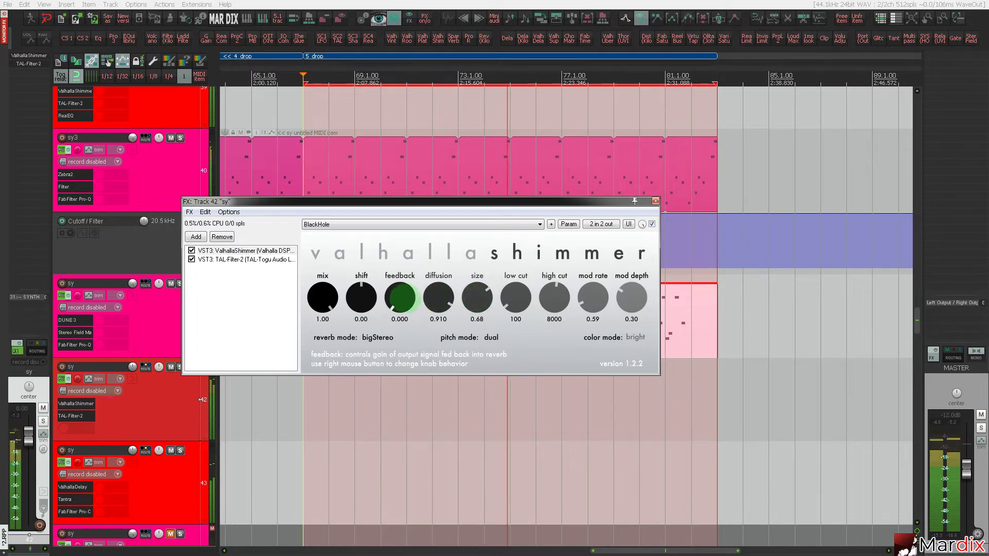
{"action": "left_click_drag", "start_coordinate": [369, 287], "coordinate": [355, 294]}
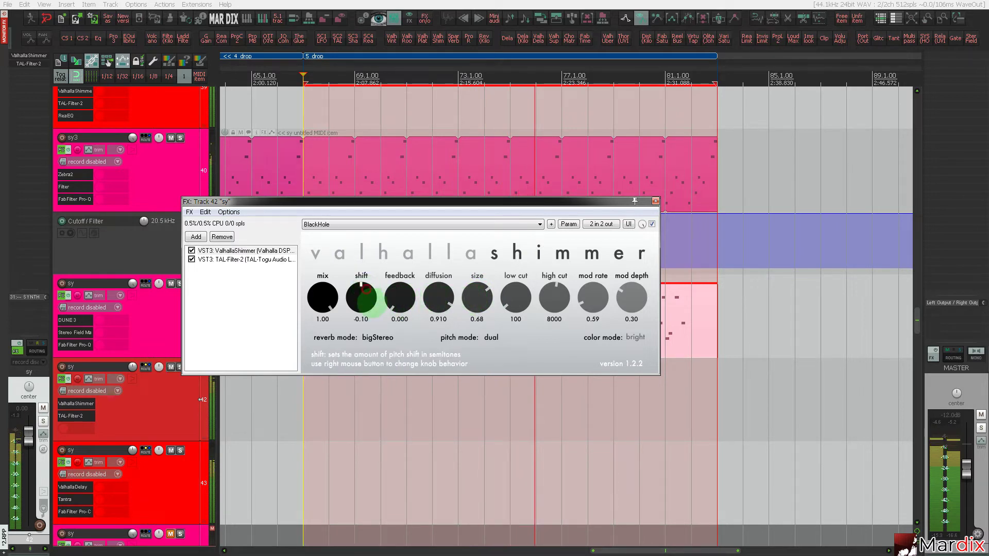
{"action": "left_click_drag", "start_coordinate": [404, 327], "coordinate": [401, 269]}
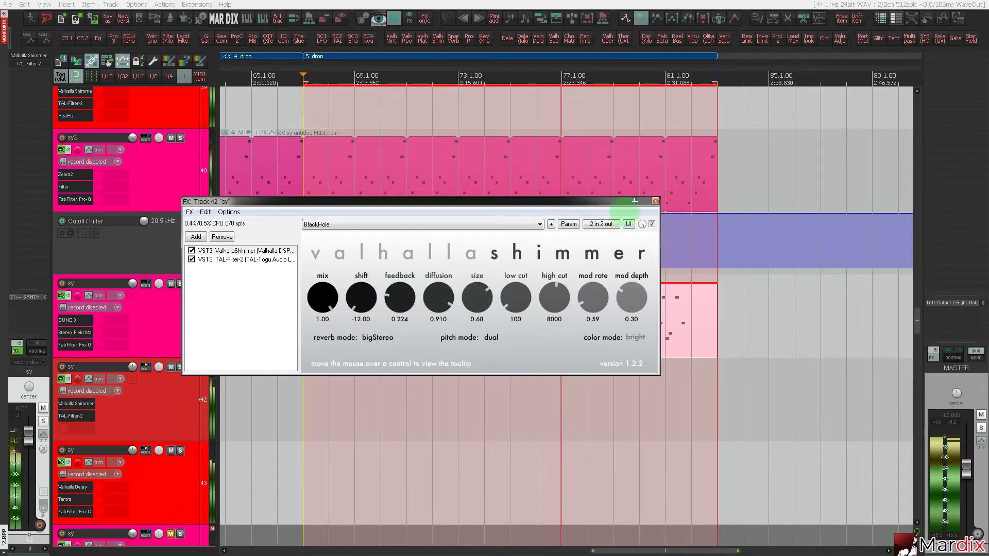
{"action": "left_click", "coordinate": [655, 200]}
Set the Filter 1 cutoff of DUNE 3 on track 41 to about 12% and audition the track briefly in solo.
{"action": "left_click", "coordinate": [183, 303]}
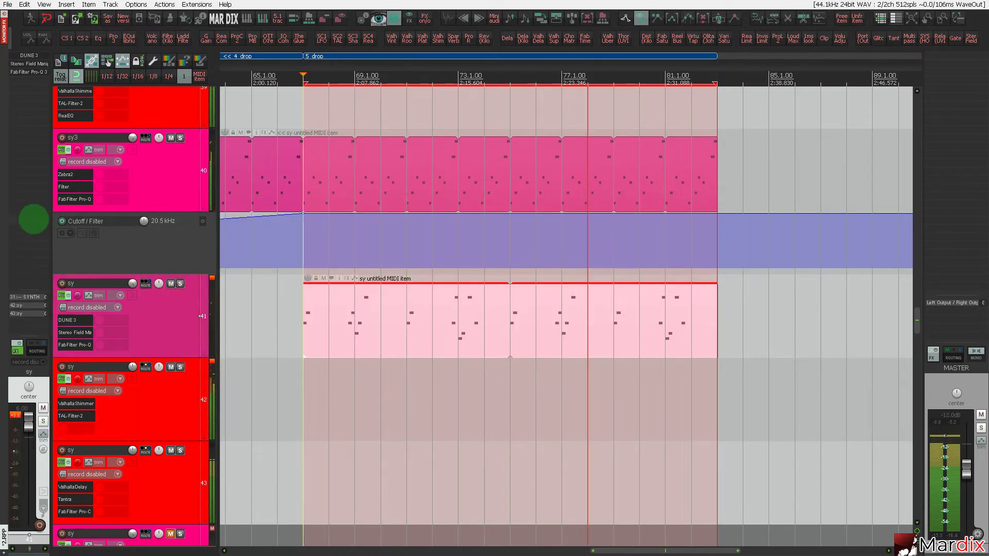
{"action": "left_click", "coordinate": [86, 323]}
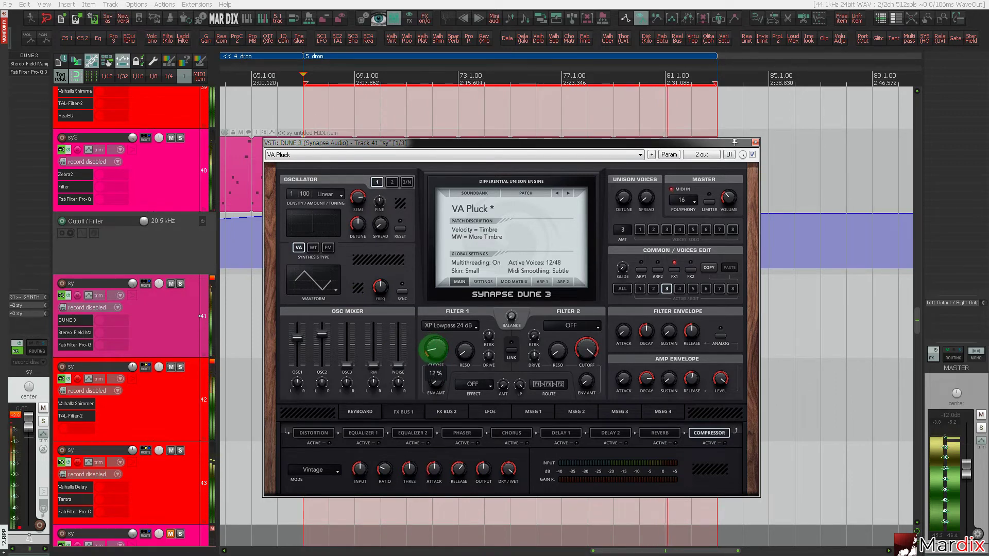
{"action": "left_click", "coordinate": [756, 142]}
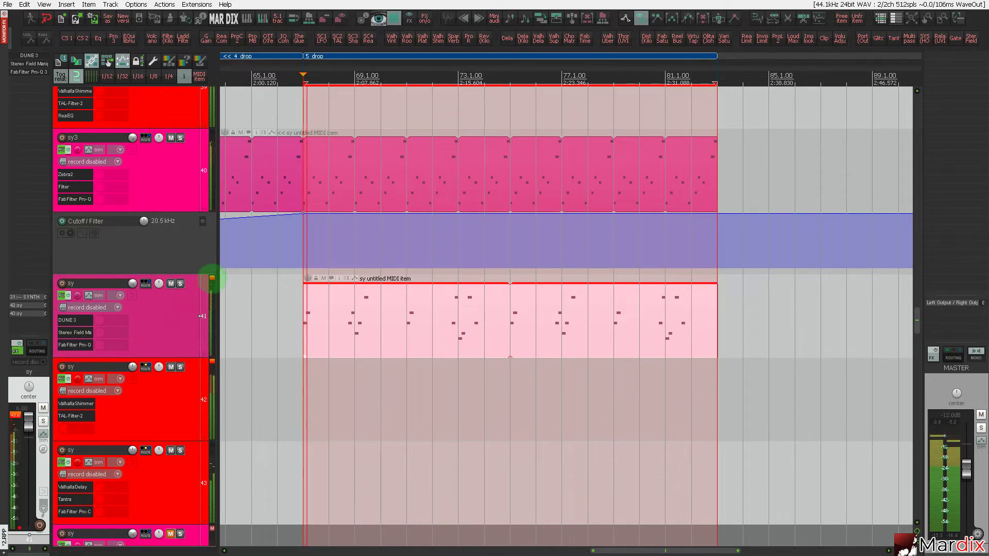
{"action": "left_click", "coordinate": [179, 284]}
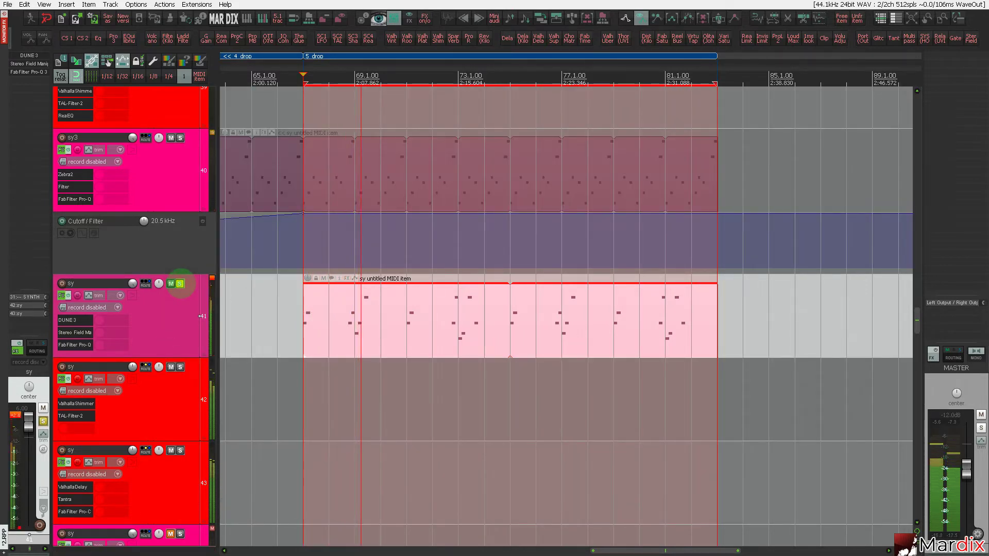
{"action": "left_click", "coordinate": [180, 283]}
Add LoudMax to the end of track 42's effects chain and set its threshold and output to -6.0 dB.
{"action": "left_click", "coordinate": [176, 393]}
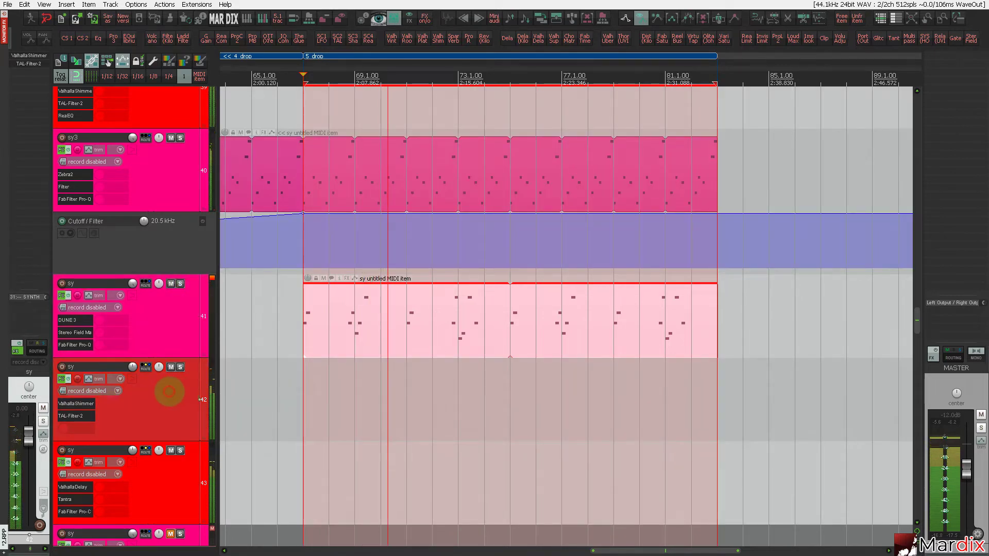
{"action": "left_click", "coordinate": [794, 37]}
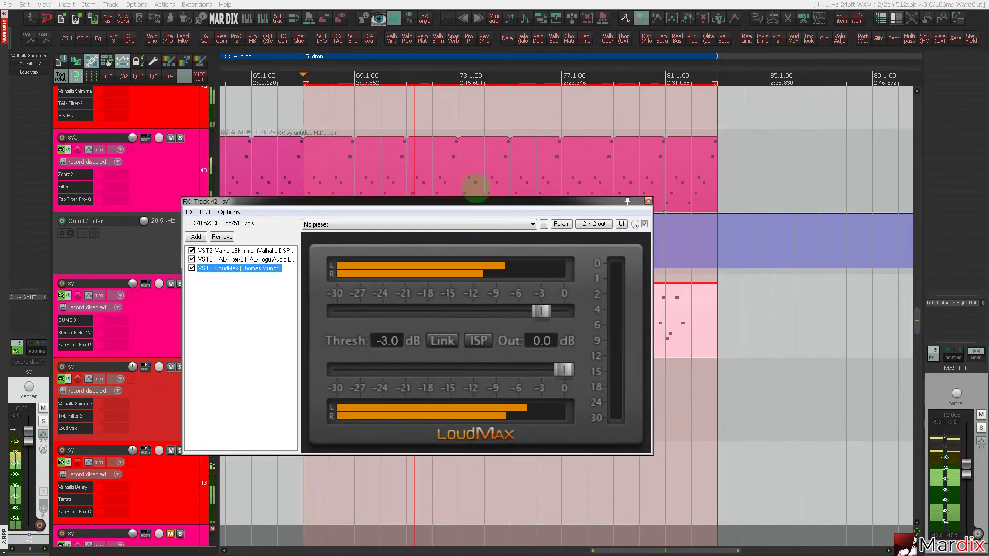
{"action": "left_click", "coordinate": [479, 341]}
{"action": "left_click_drag", "start_coordinate": [541, 310], "coordinate": [499, 311]}
{"action": "left_click", "coordinate": [442, 340]}
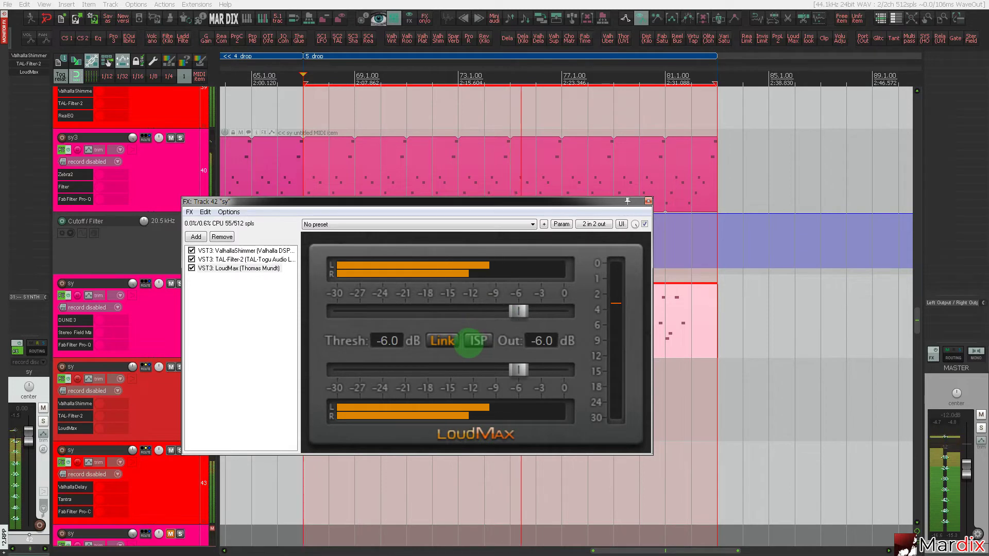
{"action": "left_click", "coordinate": [616, 297]}
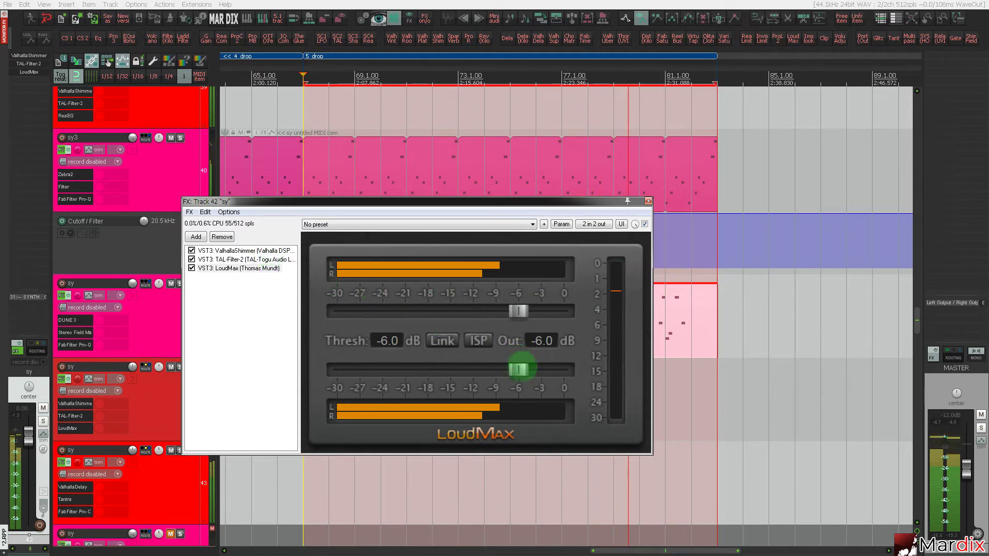
Try raising track 42's LoudMax threshold to -2.0 dB.
{"action": "left_click_drag", "start_coordinate": [521, 310], "coordinate": [441, 301]}
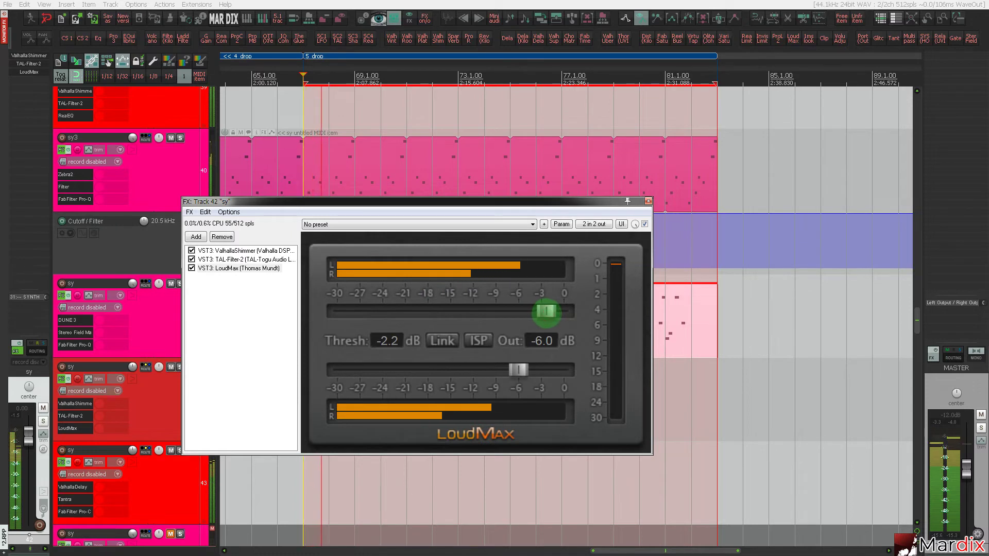
{"action": "mouse_move", "coordinate": [546, 310]}
{"action": "left_mouse_down"}
{"action": "mouse_move", "coordinate": [508, 309]}
{"action": "mouse_move", "coordinate": [555, 316]}
{"action": "left_mouse_up"}
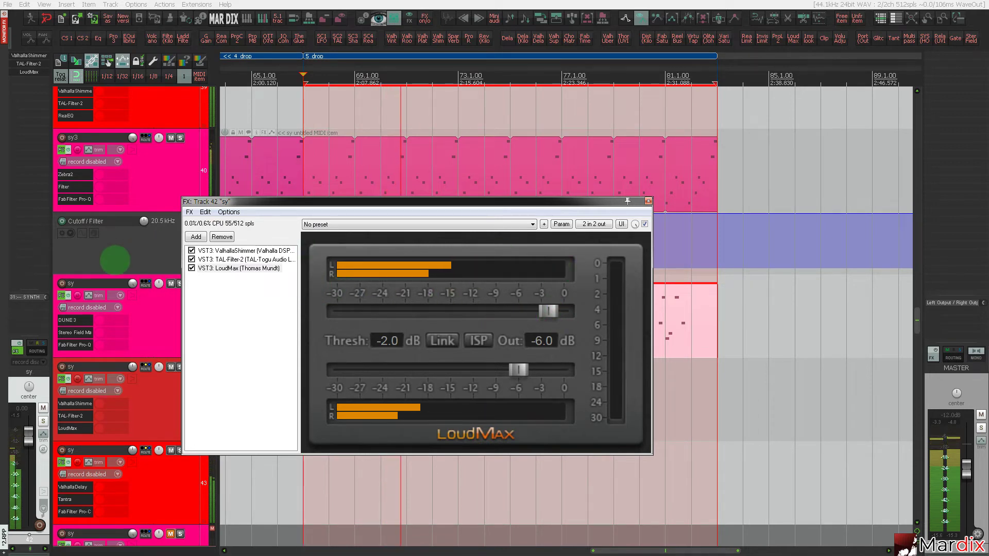
Compare neighbouring Tantra presets on track 43, load SEQ Silver Dust and close the plug-in.
{"action": "left_click", "coordinate": [188, 496]}
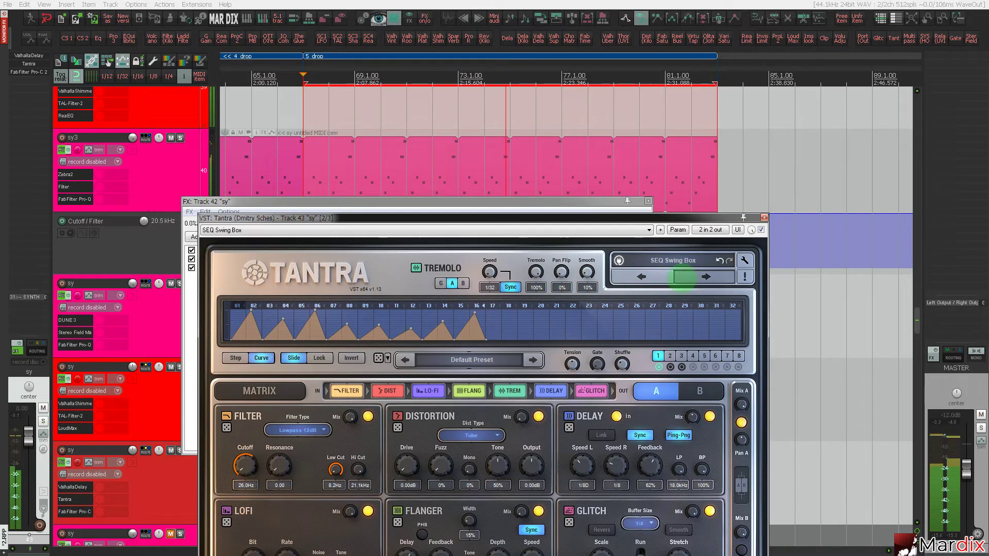
{"action": "left_click", "coordinate": [655, 278]}
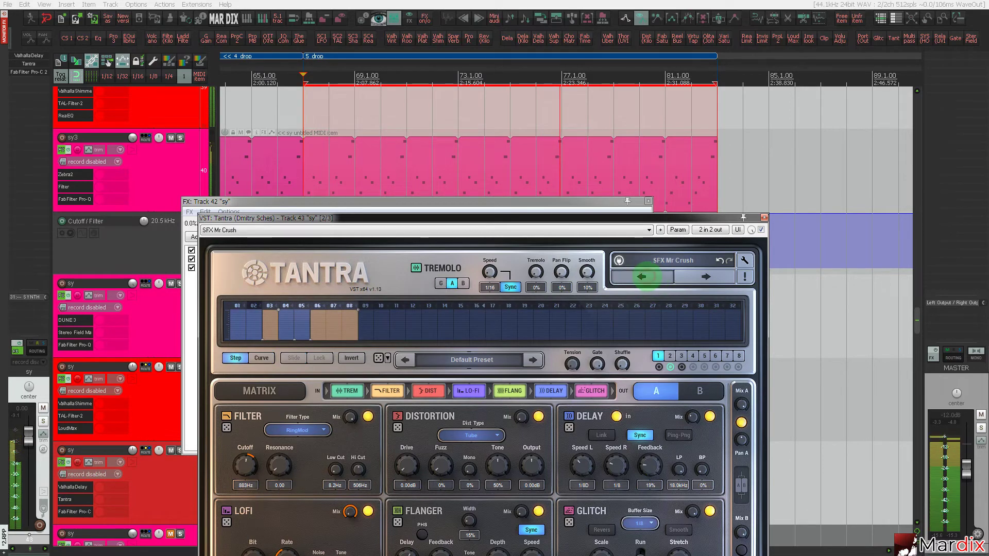
{"action": "left_click", "coordinate": [650, 281]}
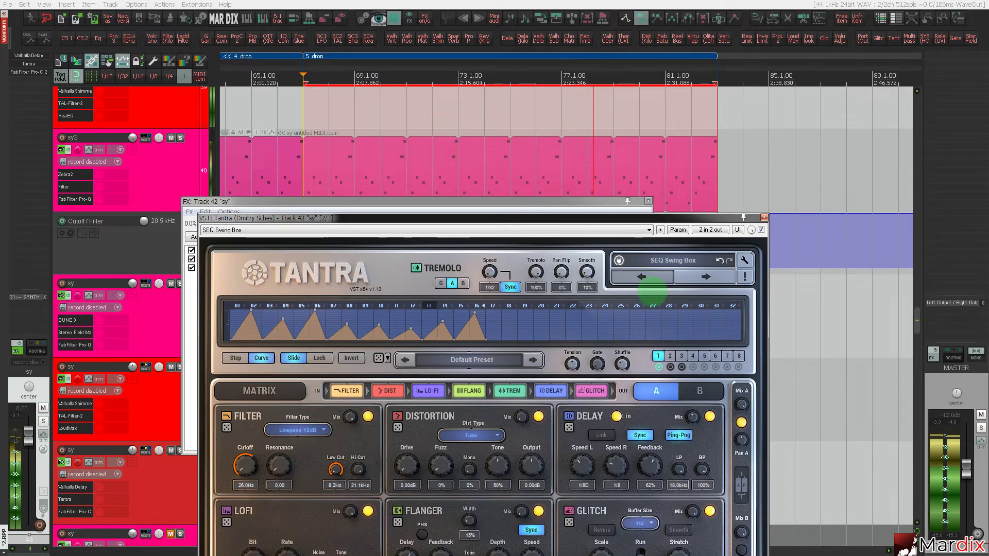
{"action": "left_click", "coordinate": [651, 281]}
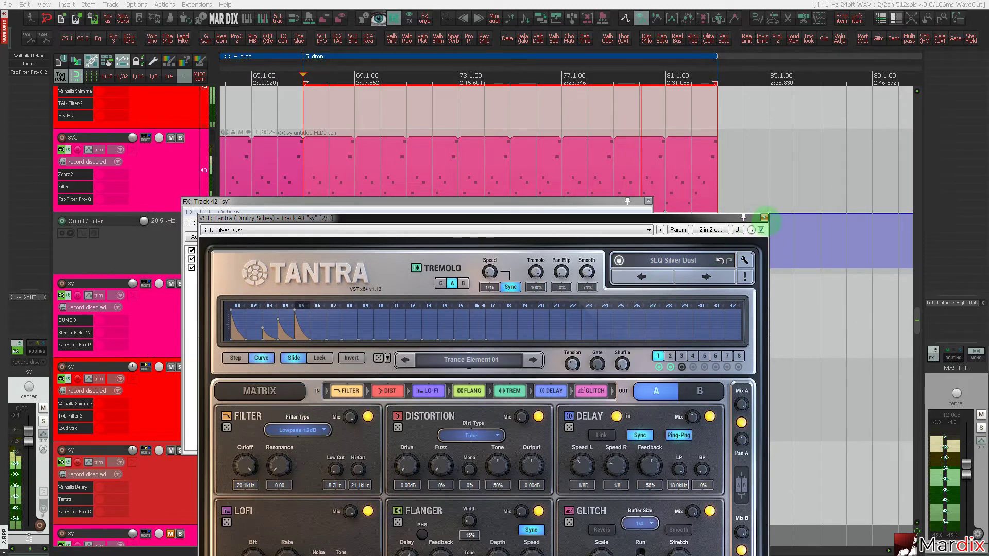
{"action": "left_click", "coordinate": [764, 217]}
Set track 42's LoudMax threshold to -6.0 dB and close the effects window.
{"action": "left_click_drag", "start_coordinate": [596, 202], "coordinate": [670, 202]}
{"action": "left_click_drag", "start_coordinate": [613, 311], "coordinate": [583, 311]}
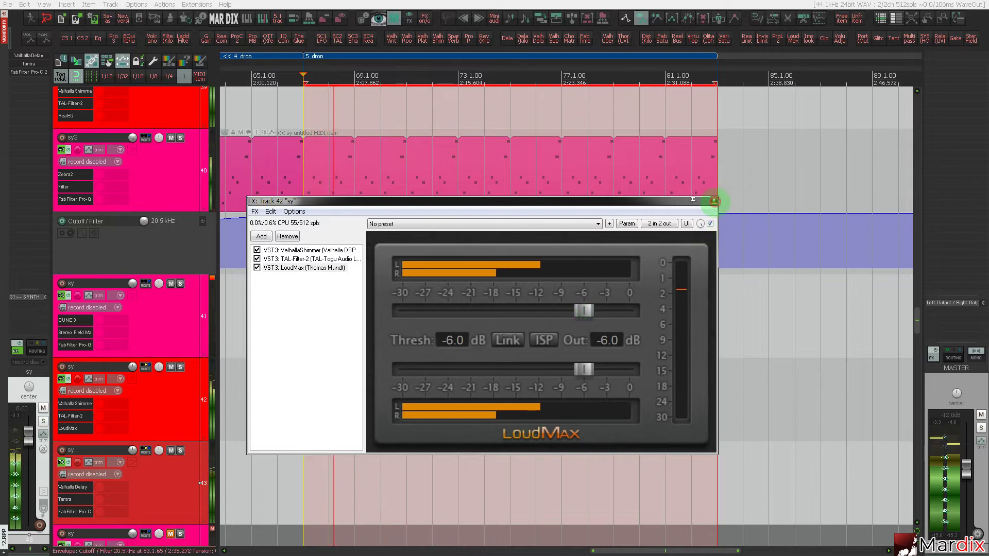
{"action": "left_click", "coordinate": [714, 200]}
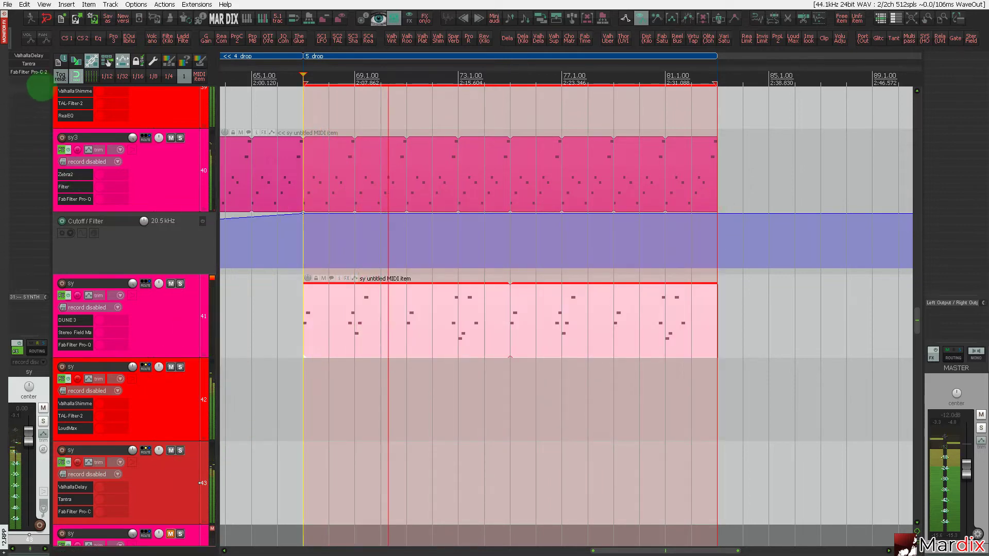
Replace FabFilter Pro-C 2 on track 43 with LoudMax and set its threshold and output to -6.0 dB.
{"action": "left_click", "coordinate": [40, 72], "text": "alt"}
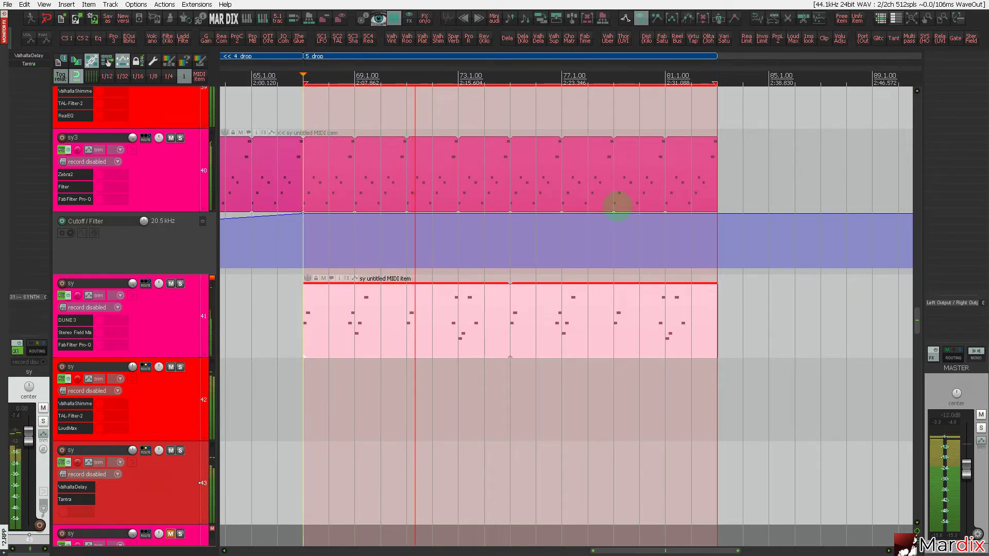
{"action": "left_click", "coordinate": [792, 38]}
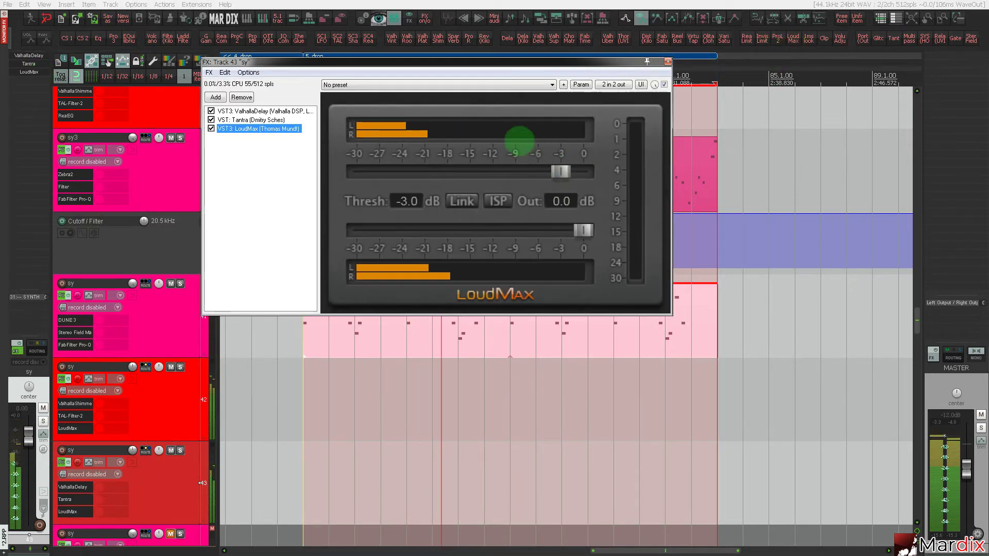
{"action": "left_click_drag", "start_coordinate": [560, 171], "coordinate": [582, 177]}
{"action": "left_click", "coordinate": [462, 201]}
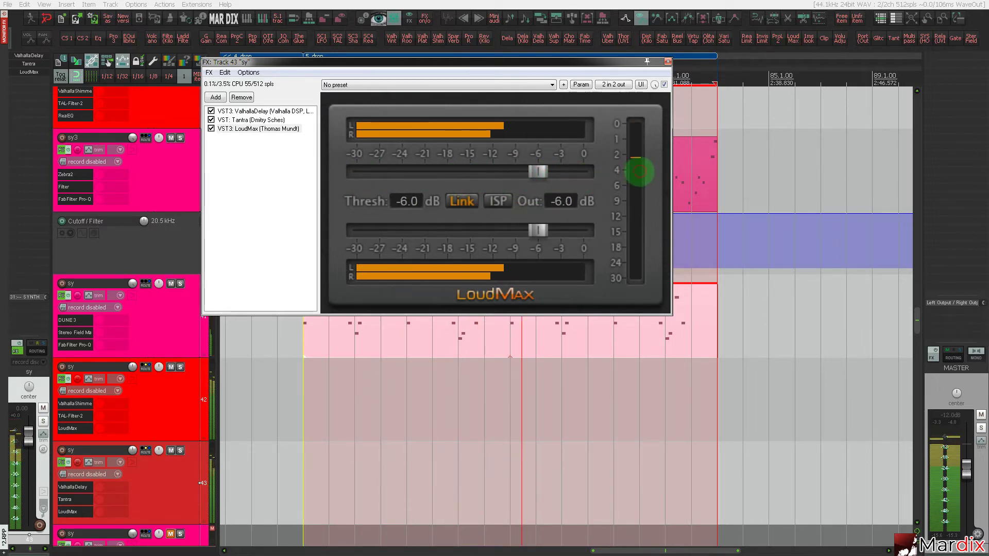
Move track 43's effects window lower, solo track 41 and select track 43 again.
{"action": "left_click_drag", "start_coordinate": [601, 62], "coordinate": [654, 190]}
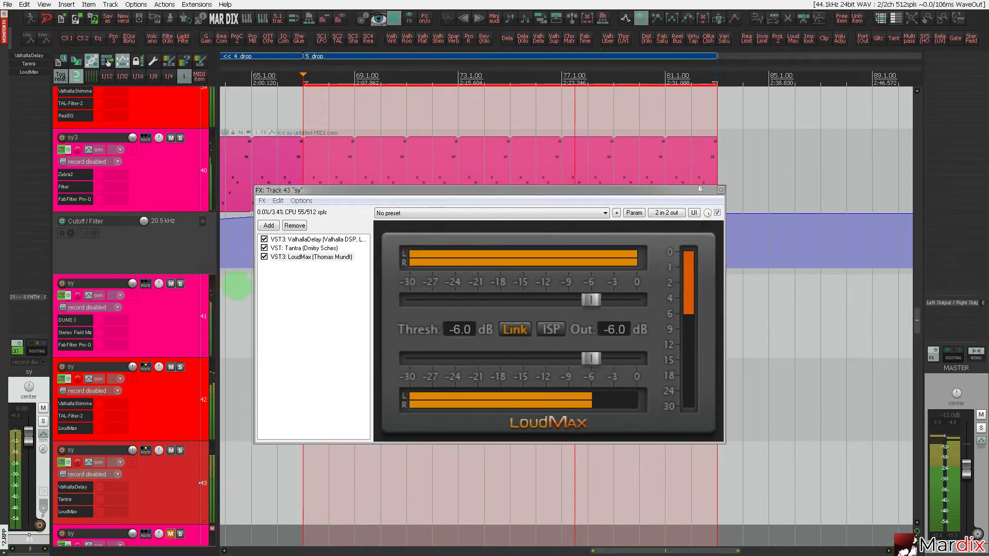
{"action": "left_click", "coordinate": [170, 324]}
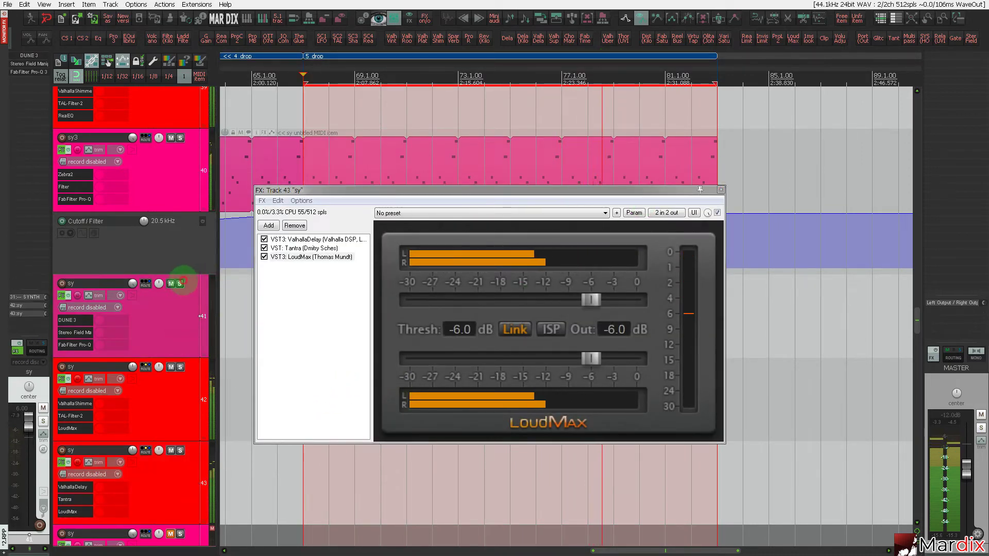
{"action": "left_click", "coordinate": [181, 283]}
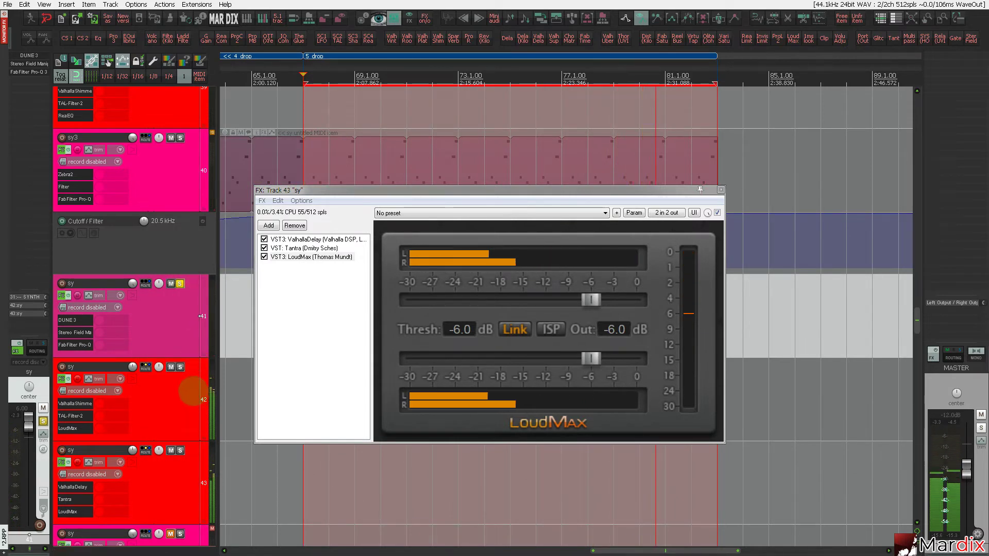
{"action": "left_click", "coordinate": [181, 395]}
{"action": "left_click", "coordinate": [174, 470]}
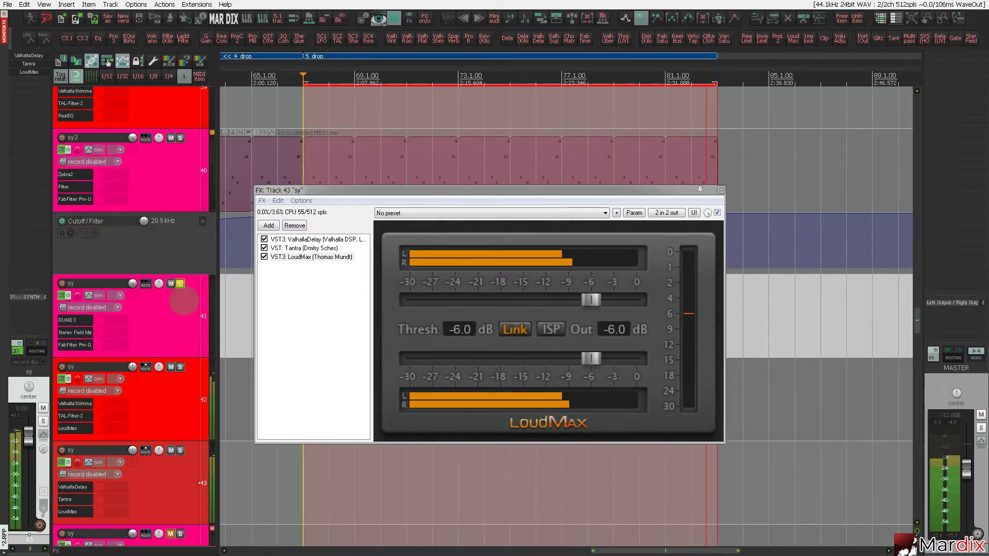
Replace LoudMax on track 43 with the FabFilter Pro-C chain from the Comp folder.
{"action": "double_click", "coordinate": [305, 359]}
{"action": "left_click", "coordinate": [395, 393]}
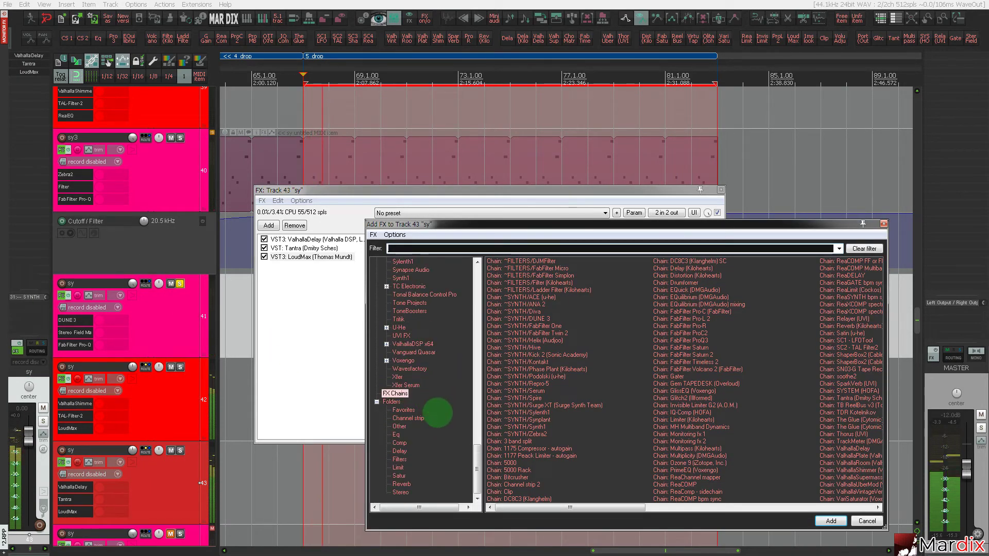
{"action": "left_click", "coordinate": [401, 443]}
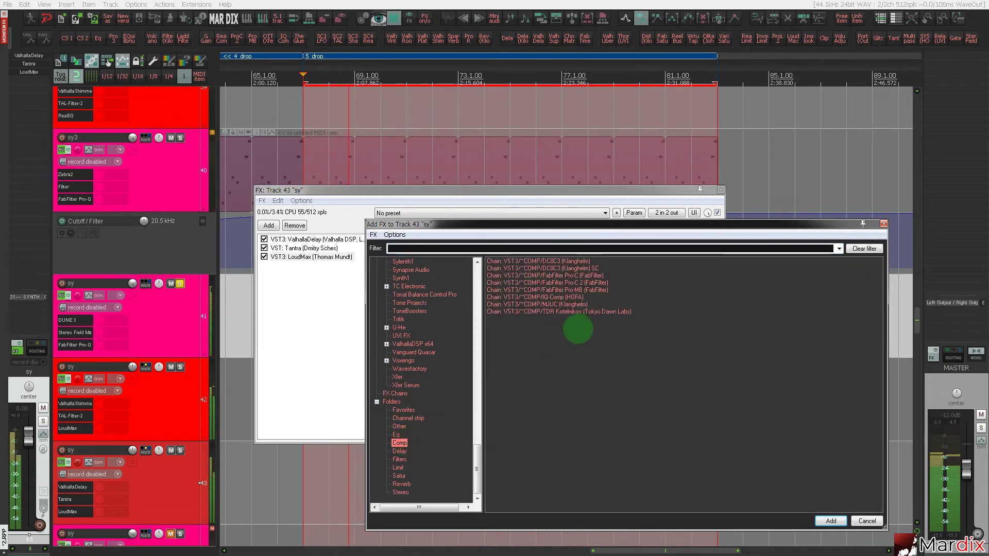
{"action": "double_click", "coordinate": [593, 275]}
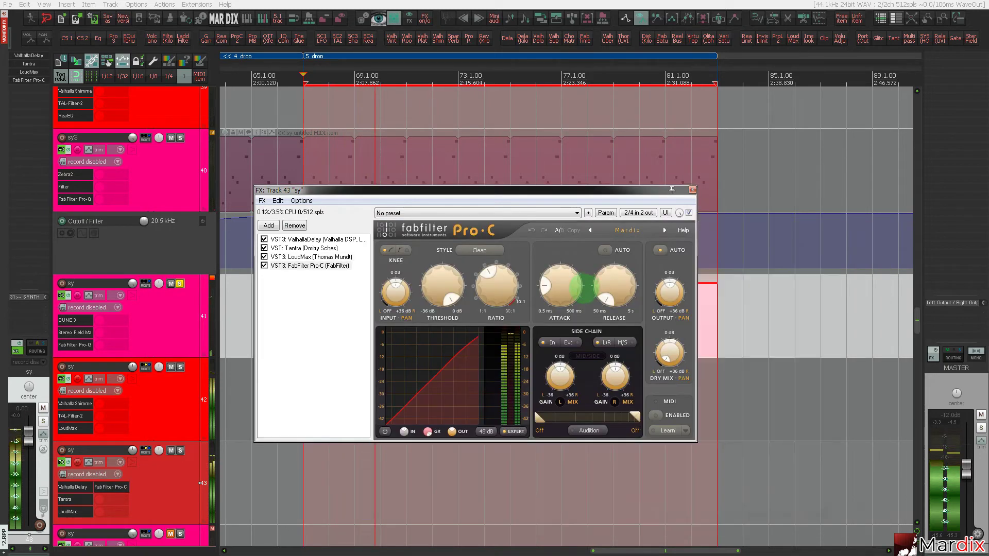
{"action": "left_click", "coordinate": [312, 257]}
{"action": "key", "text": "Delete"}
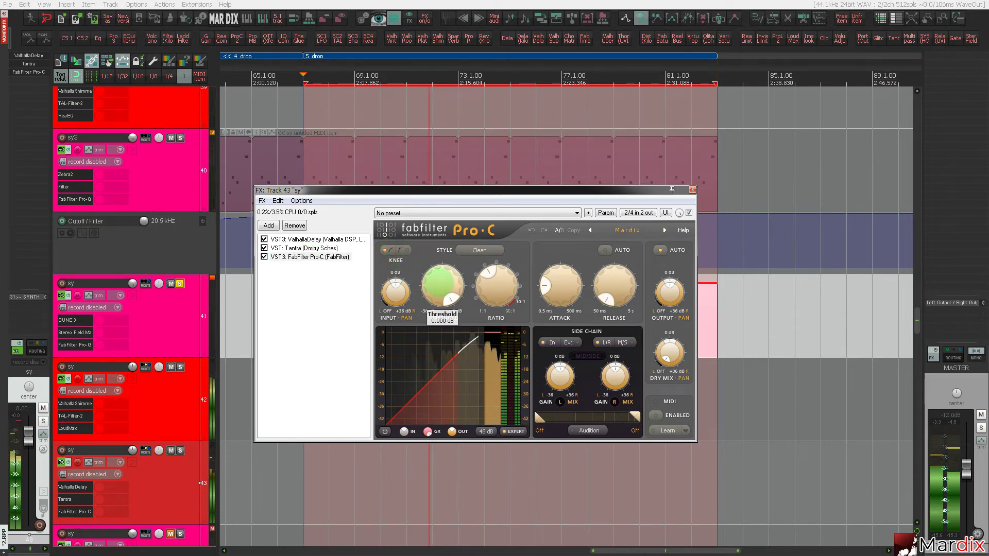
Configure Pro-C with automatic output gain and level display off, a shorter attack, a lower threshold and a 2.75:1 ratio.
{"action": "left_click", "coordinate": [661, 250]}
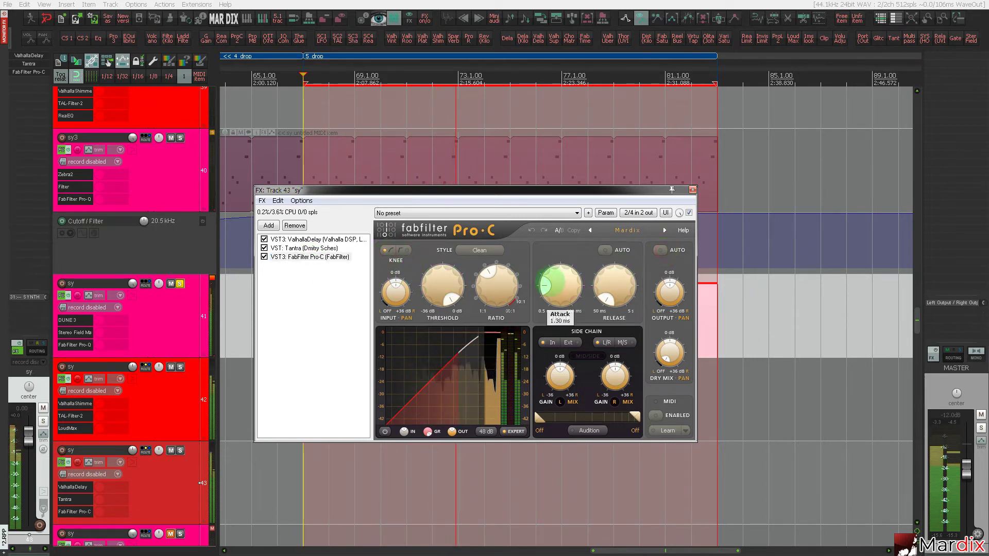
{"action": "left_click_drag", "start_coordinate": [549, 286], "coordinate": [561, 316]}
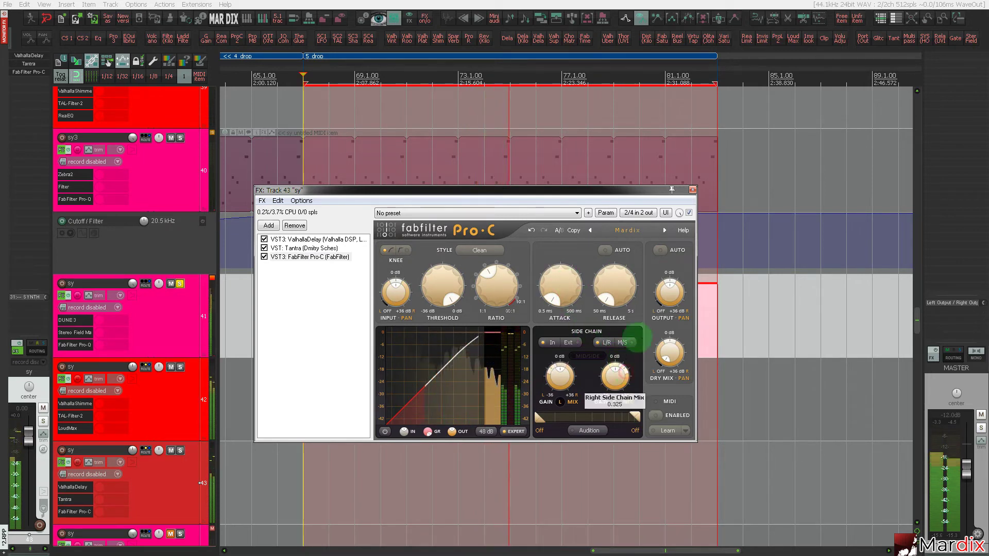
{"action": "left_click", "coordinate": [385, 431]}
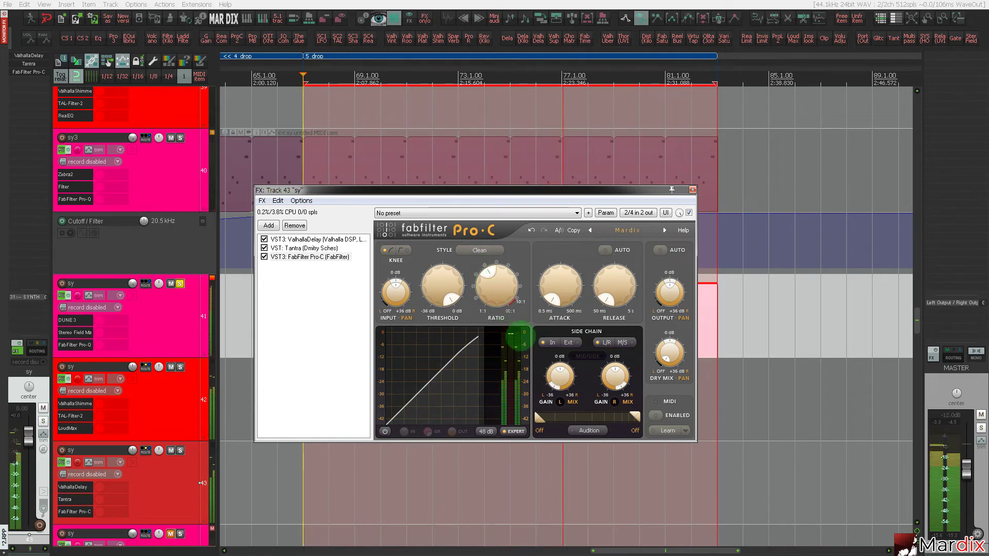
{"action": "left_click", "coordinate": [508, 265]}
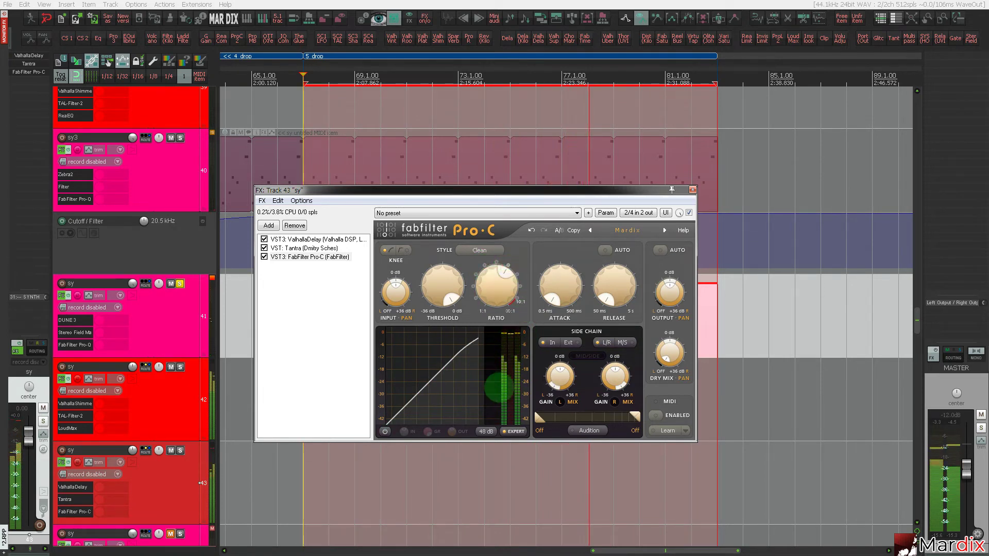
{"action": "mouse_move", "coordinate": [504, 267]}
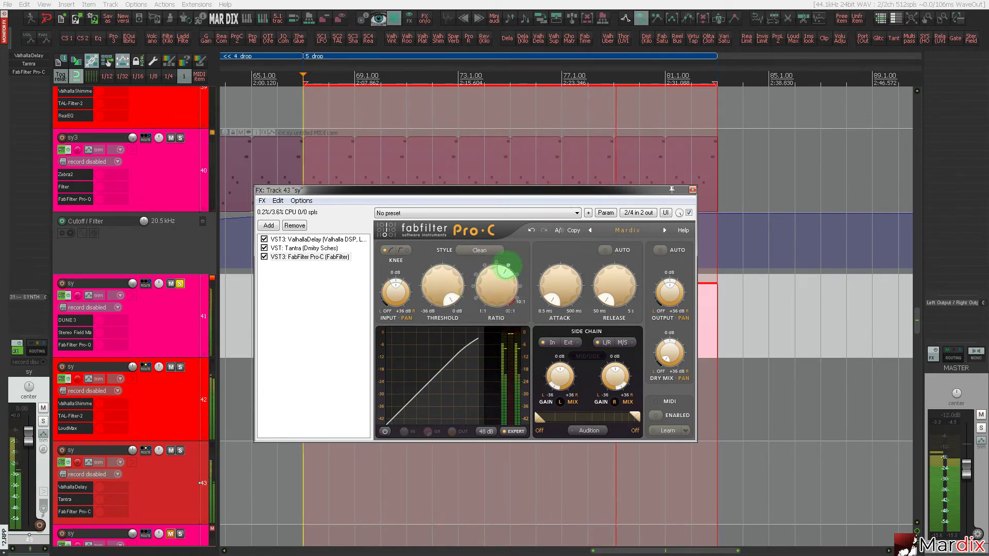
{"action": "left_click_drag", "start_coordinate": [443, 283], "coordinate": [488, 331]}
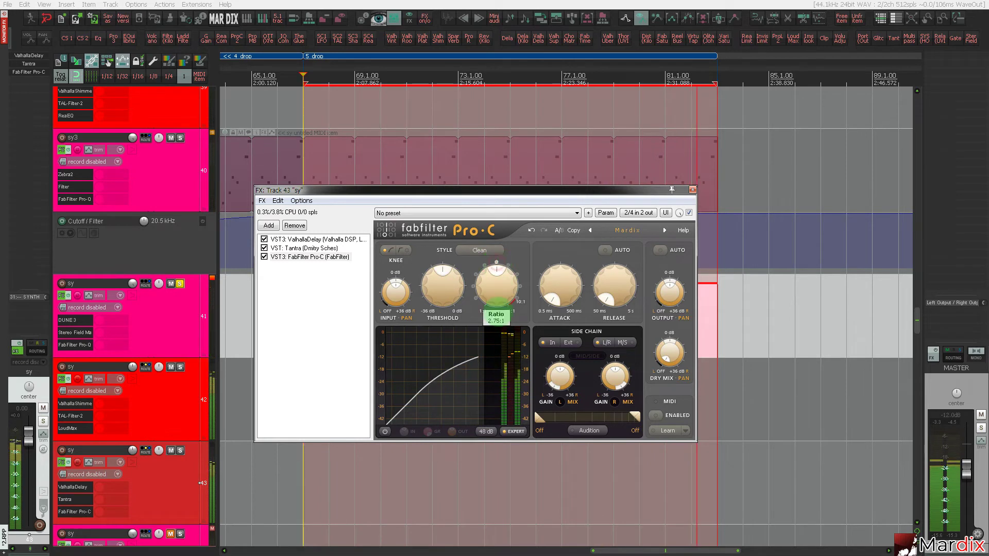
Set Pro-C's display range to 8 dB and close track 43's effects window.
{"action": "left_click", "coordinate": [486, 432]}
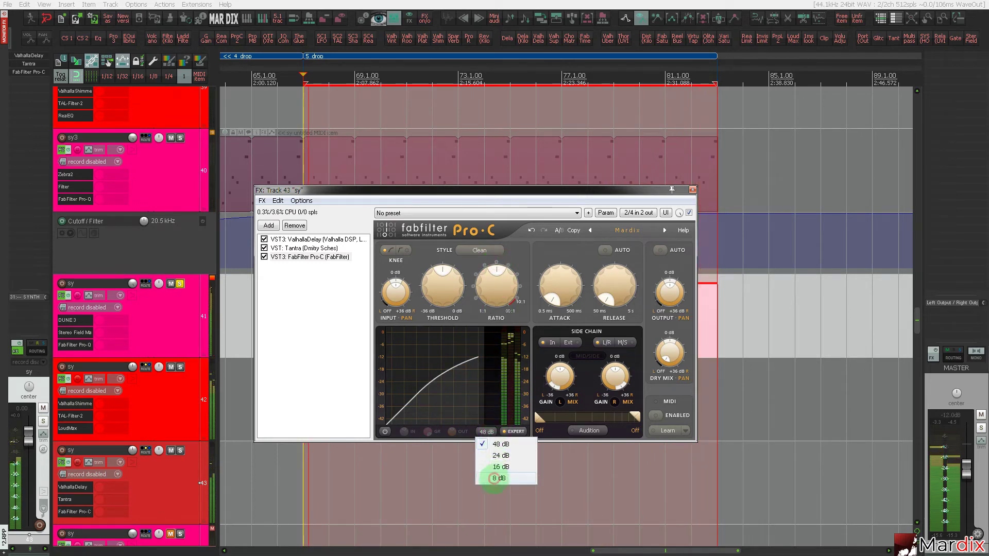
{"action": "left_click", "coordinate": [493, 478]}
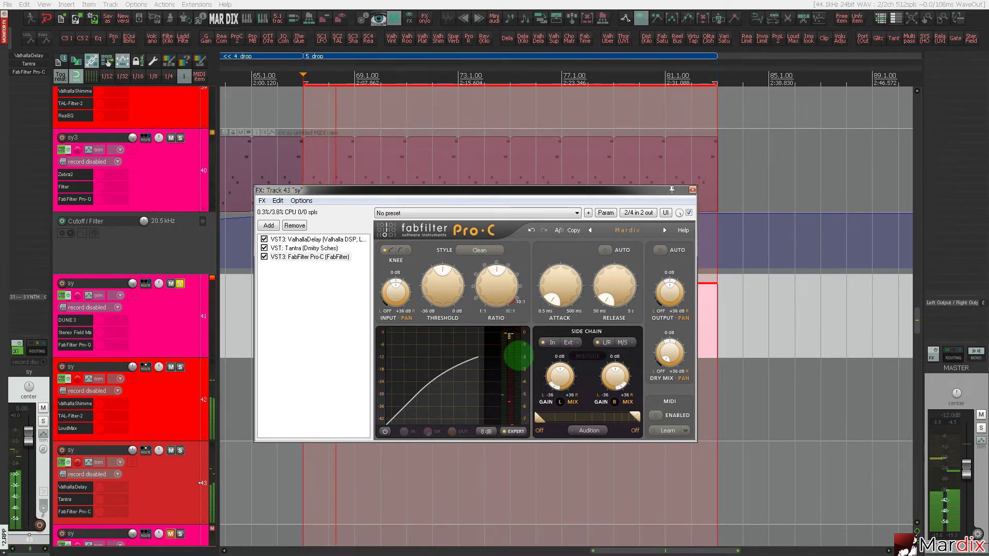
{"action": "left_click", "coordinate": [315, 257]}
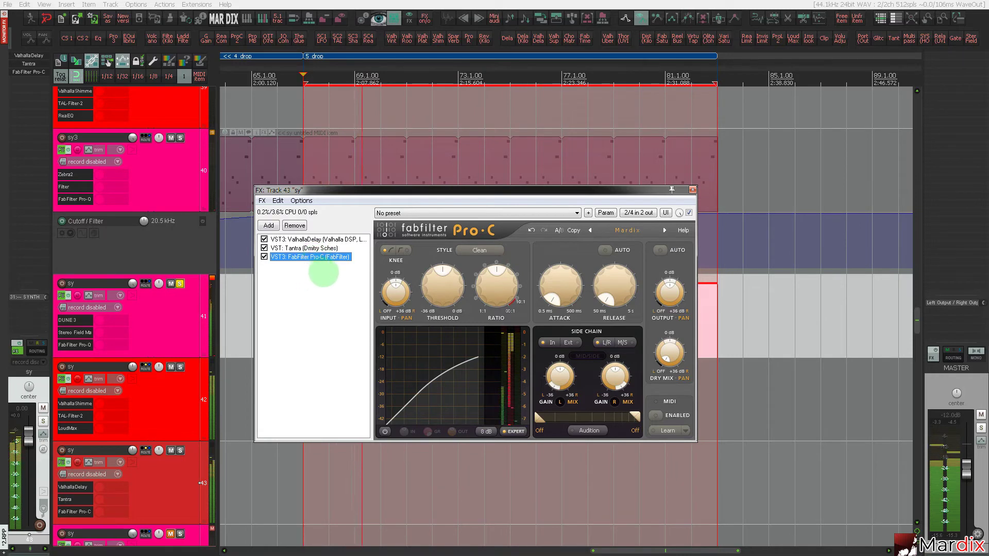
{"action": "left_click", "coordinate": [692, 190]}
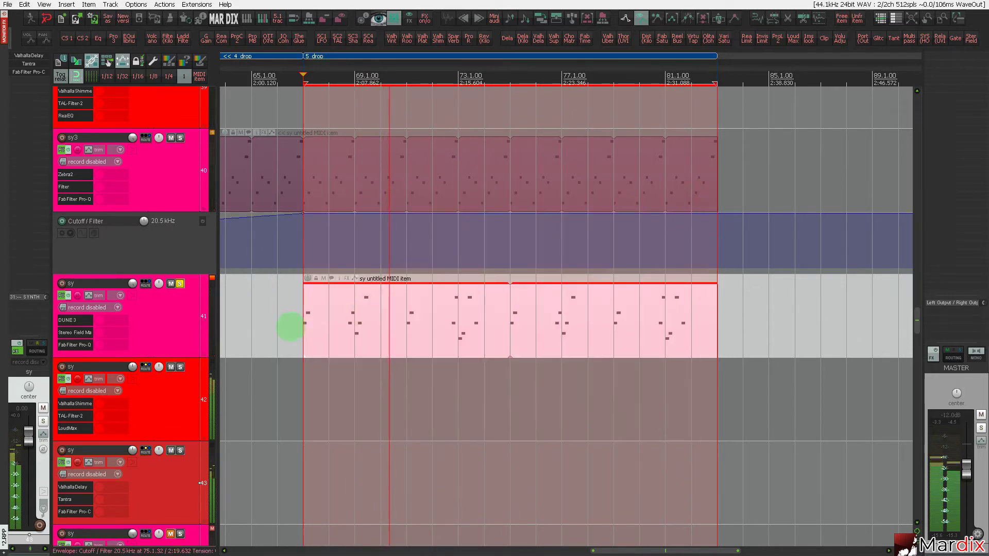
Unsolo track 41 and open its MIDI item for note editing around bar 75.
{"action": "left_click", "coordinate": [180, 283]}
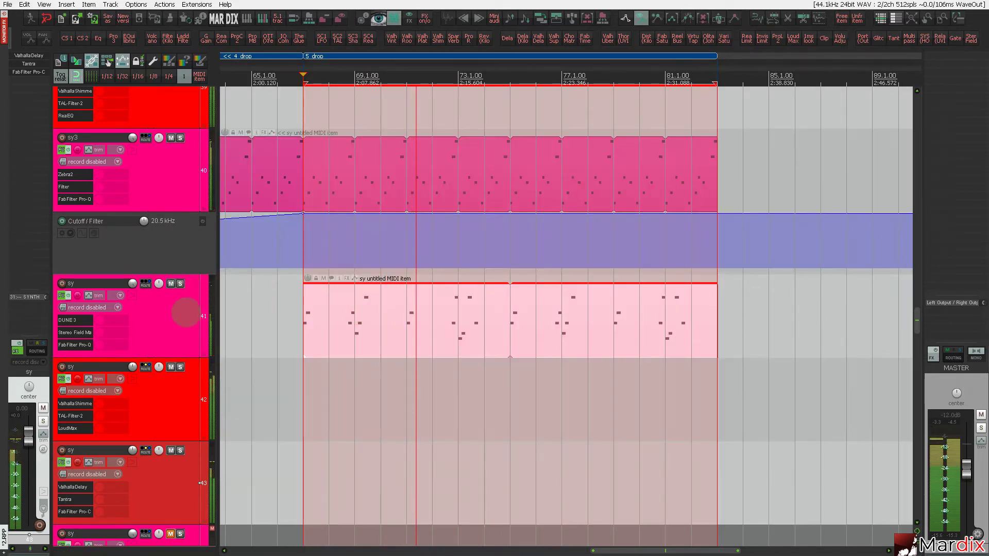
{"action": "scroll", "coordinate": [299, 320], "scroll_direction": "up", "scroll_amount": 3}
{"action": "left_click", "coordinate": [331, 317]}
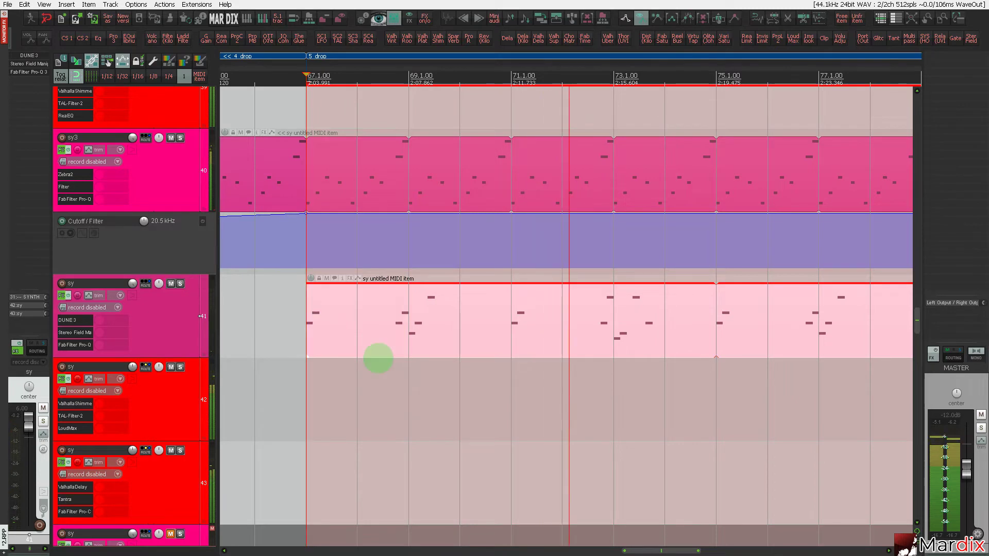
{"action": "double_click", "coordinate": [409, 324]}
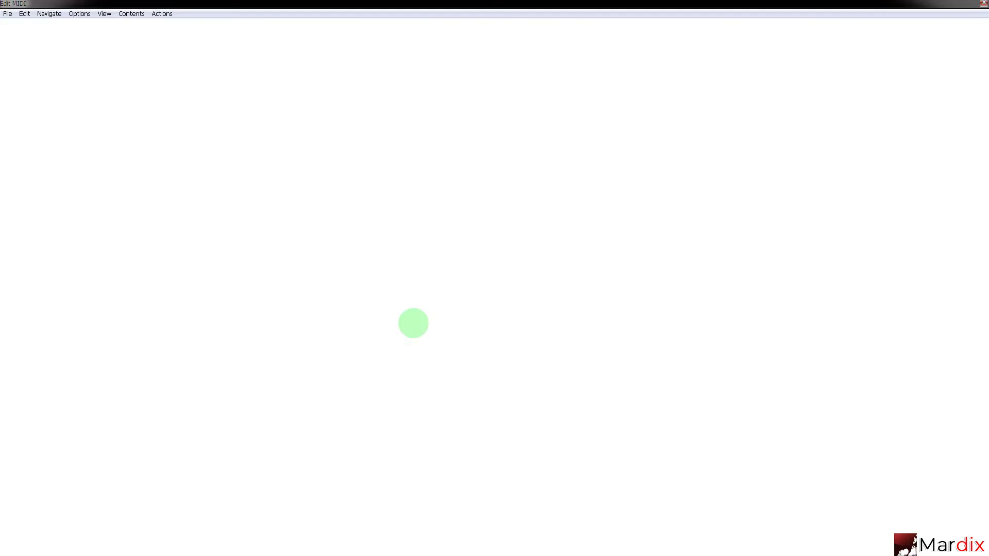
{"action": "scroll", "coordinate": [466, 301], "scroll_direction": "up", "scroll_amount": 7}
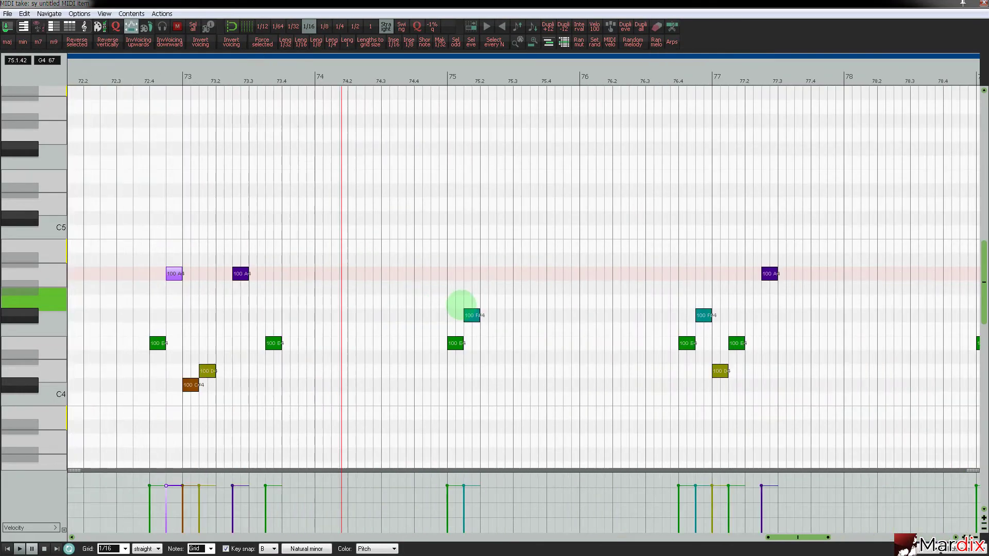
Add a B4 note at beat 75.2 and a C#5 note just before beat 76.4.
{"action": "left_click_drag", "start_coordinate": [473, 315], "coordinate": [507, 259]}
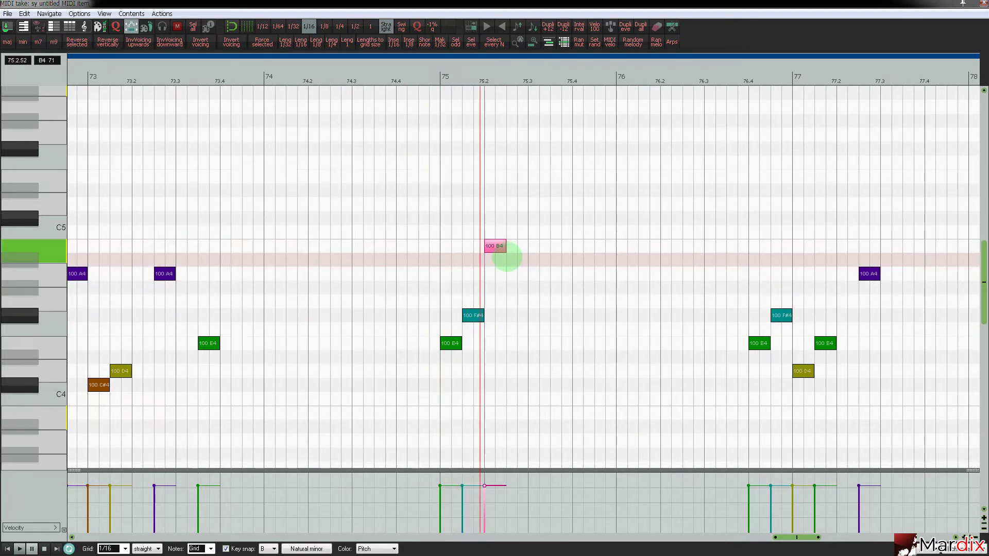
{"action": "left_click_drag", "start_coordinate": [600, 246], "coordinate": [756, 214]}
{"action": "scroll", "coordinate": [499, 139], "scroll_direction": "down", "scroll_amount": 2}
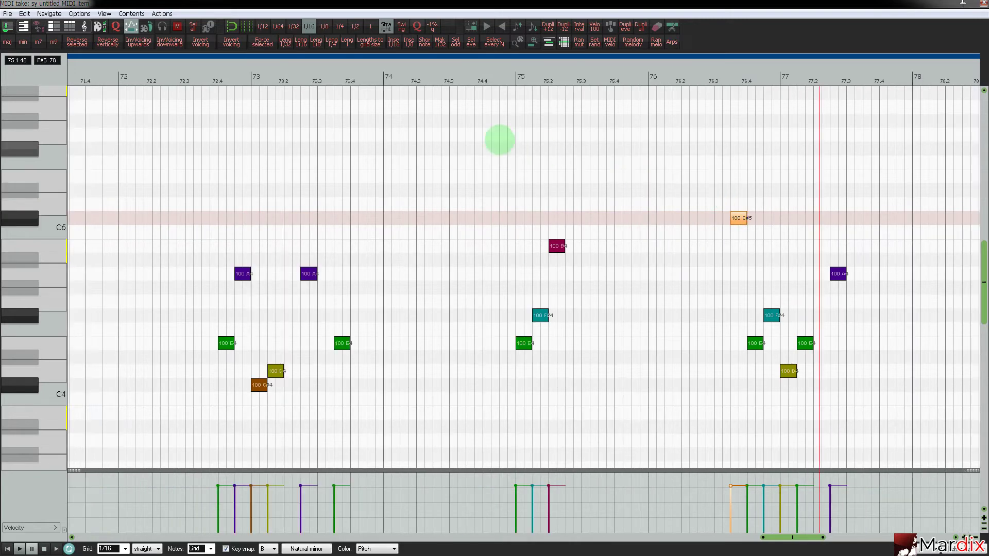
Play back the phrase leading into bar 75 and move bar 77's A4 note earlier to beat 77.2.
{"action": "left_click", "coordinate": [469, 78]}
{"action": "scroll", "coordinate": [707, 211], "scroll_direction": "up", "scroll_amount": 2}
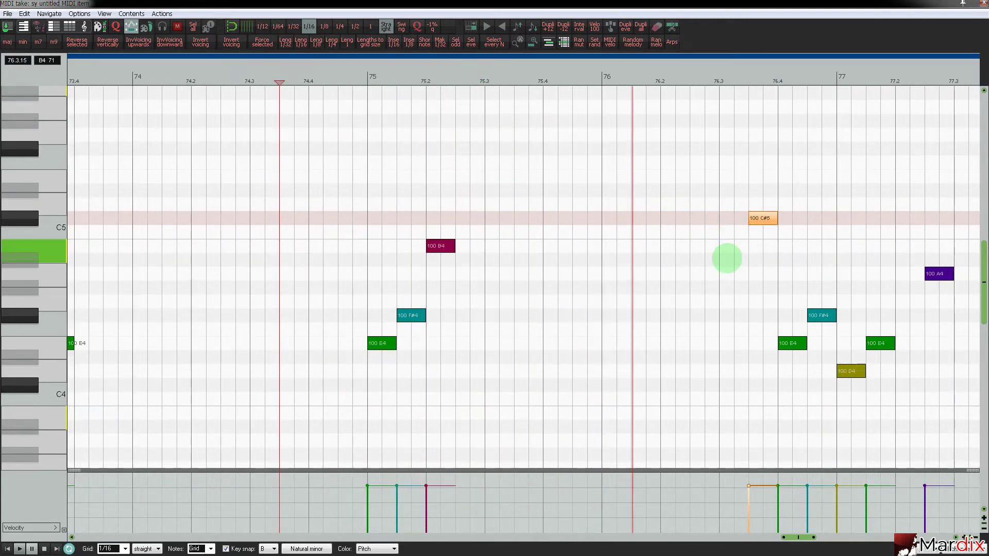
{"action": "scroll", "coordinate": [724, 259], "scroll_direction": "down", "scroll_amount": 3}
{"action": "scroll", "coordinate": [813, 252], "scroll_direction": "up", "scroll_amount": 3}
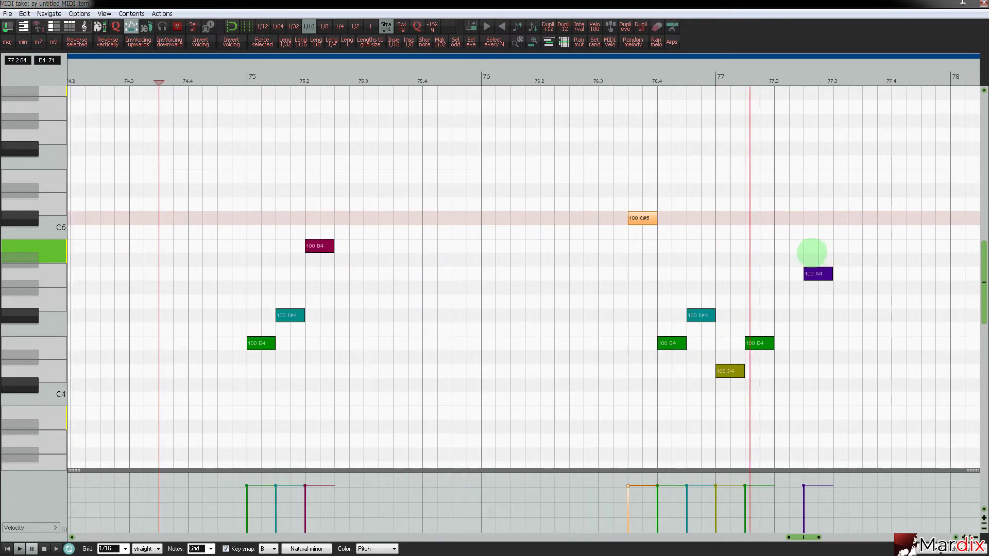
{"action": "left_click_drag", "start_coordinate": [817, 275], "coordinate": [799, 273]}
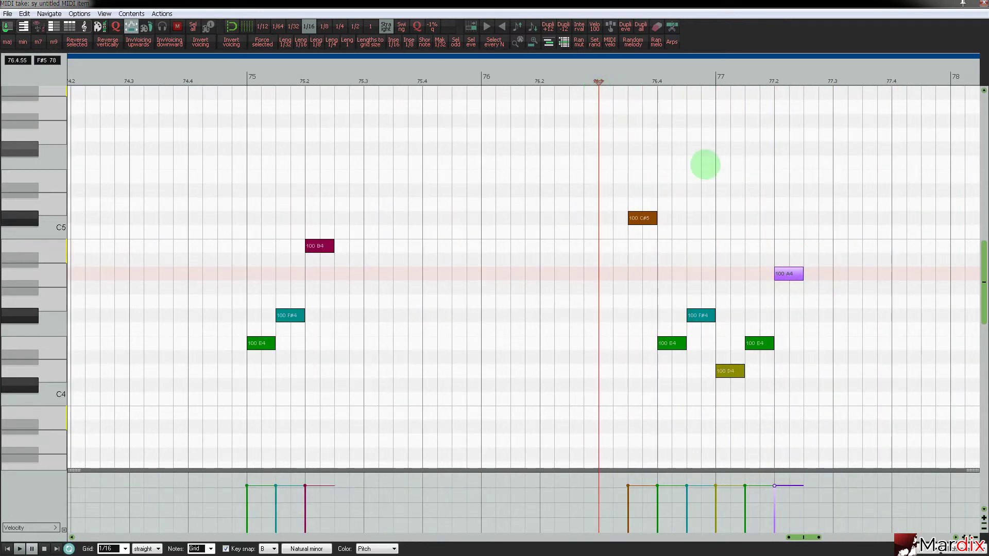
Add D5 notes just before bar 79 and at beat 79.2, and audition them from shortly before bar 79.
{"action": "scroll", "coordinate": [782, 256], "scroll_direction": "down", "scroll_amount": 3}
{"action": "scroll", "coordinate": [824, 268], "scroll_direction": "down", "scroll_amount": 3}
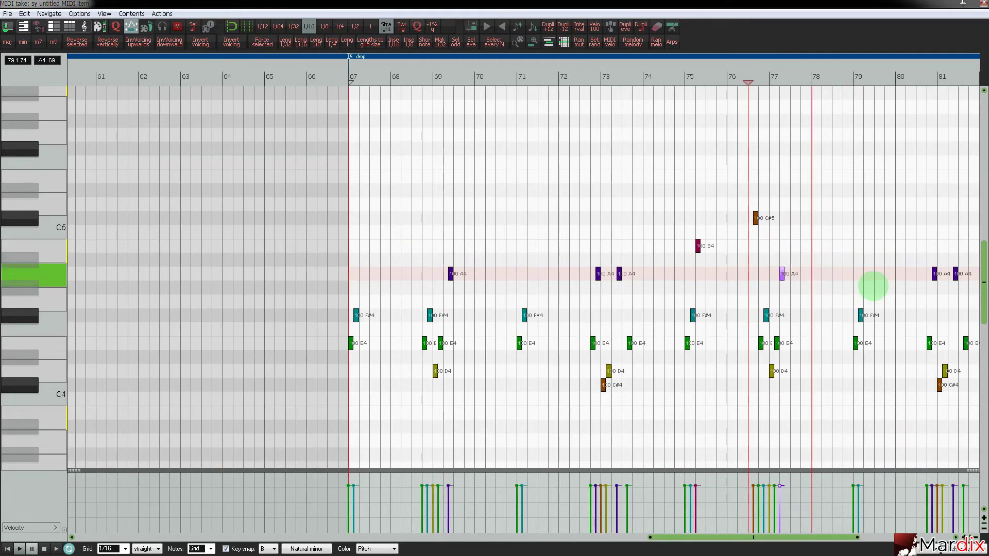
{"action": "scroll", "coordinate": [866, 289], "scroll_direction": "up", "scroll_amount": 4}
{"action": "left_click", "coordinate": [810, 316]}
{"action": "left_click_drag", "start_coordinate": [808, 316], "coordinate": [825, 205]}
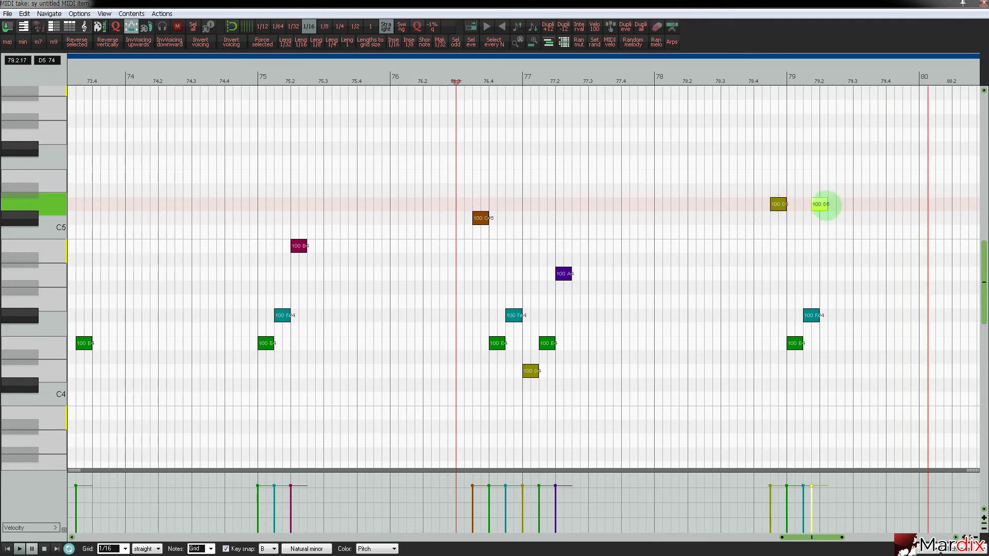
{"action": "left_click", "coordinate": [728, 82]}
{"action": "key", "text": "space"}
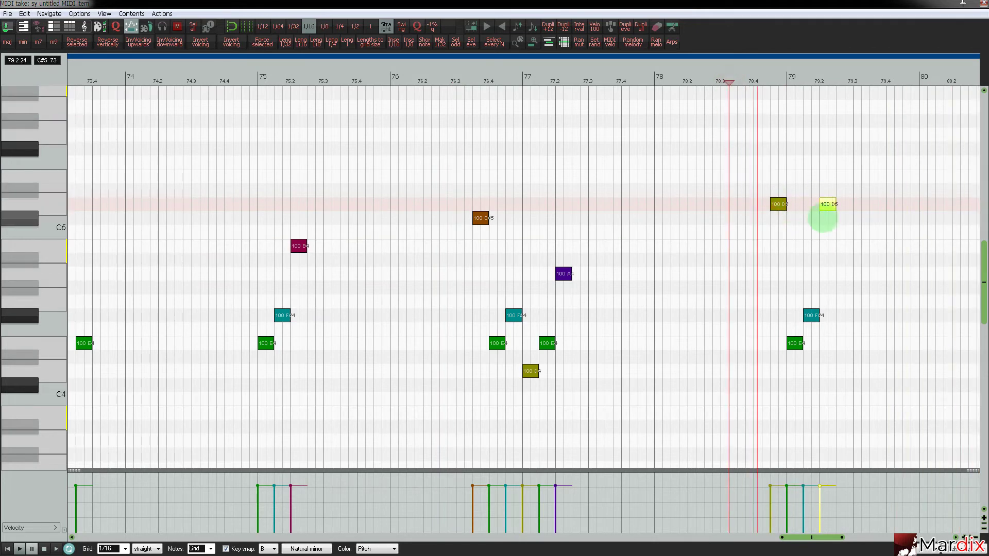
Try copying the two D5 notes around bar 79 to just before beat 80.4 and the start of bar 81.
{"action": "scroll", "coordinate": [827, 208], "scroll_direction": "down", "scroll_amount": 3}
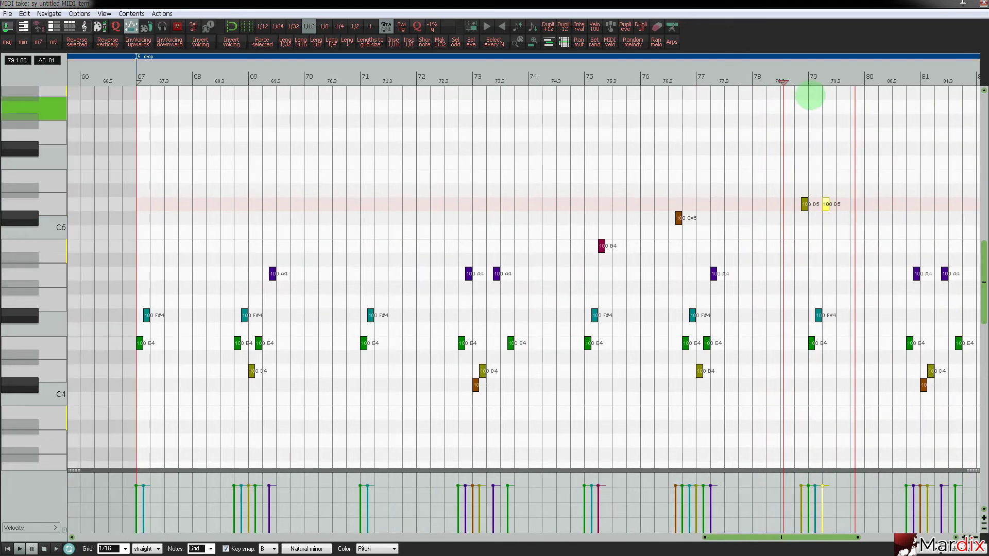
{"action": "left_click_drag", "start_coordinate": [818, 69], "coordinate": [534, 166]}
{"action": "scroll", "coordinate": [541, 180], "scroll_direction": "up", "scroll_amount": 2}
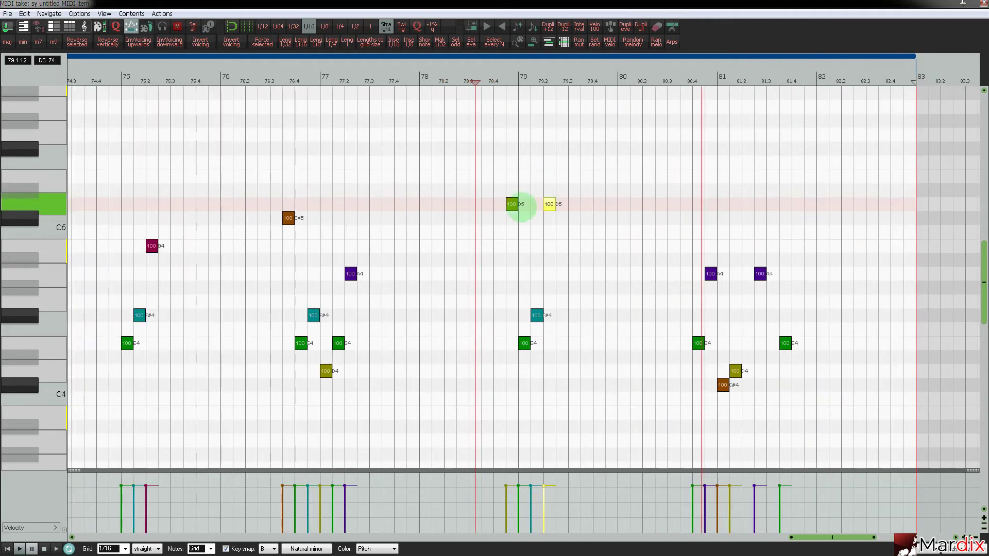
{"action": "left_click", "coordinate": [512, 204], "text": "ctrl"}
{"action": "left_click_drag", "start_coordinate": [692, 212], "coordinate": [677, 184]}
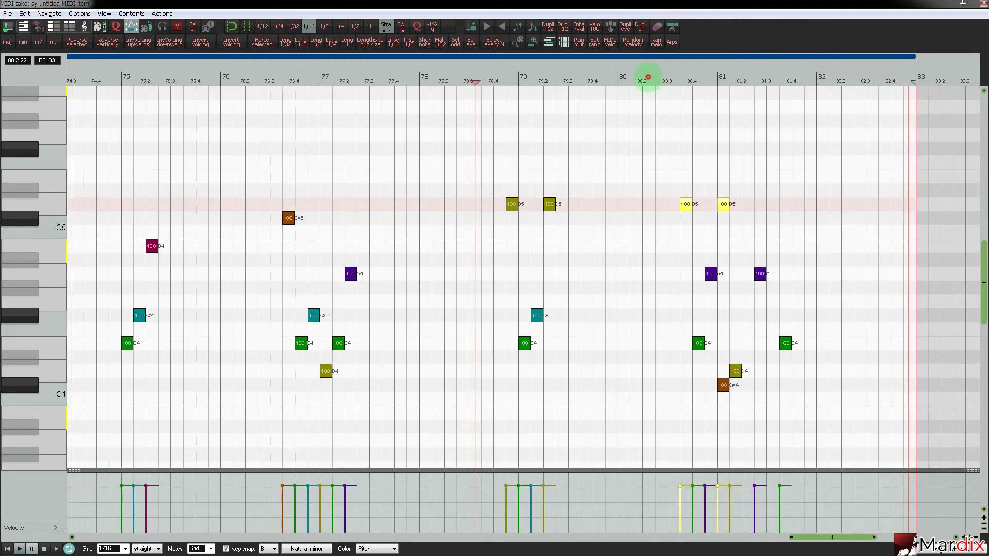
Audition the copied D5 notes from bar 80 and delete both copies around bar 81.
{"action": "left_click", "coordinate": [647, 78]}
{"action": "scroll", "coordinate": [747, 188], "scroll_direction": "up", "scroll_amount": 3}
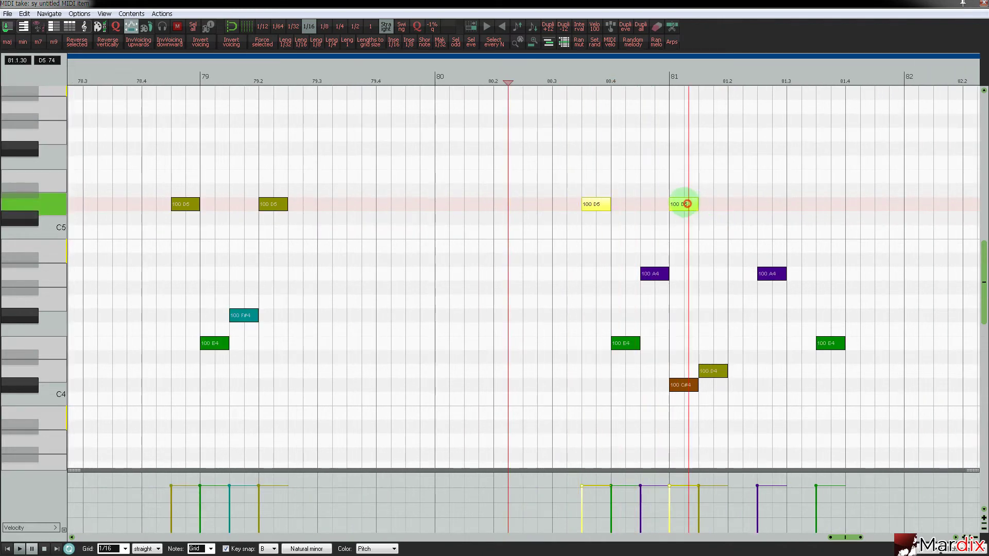
{"action": "left_click", "coordinate": [688, 204]}
{"action": "double_click", "coordinate": [679, 205]}
{"action": "double_click", "coordinate": [602, 205]}
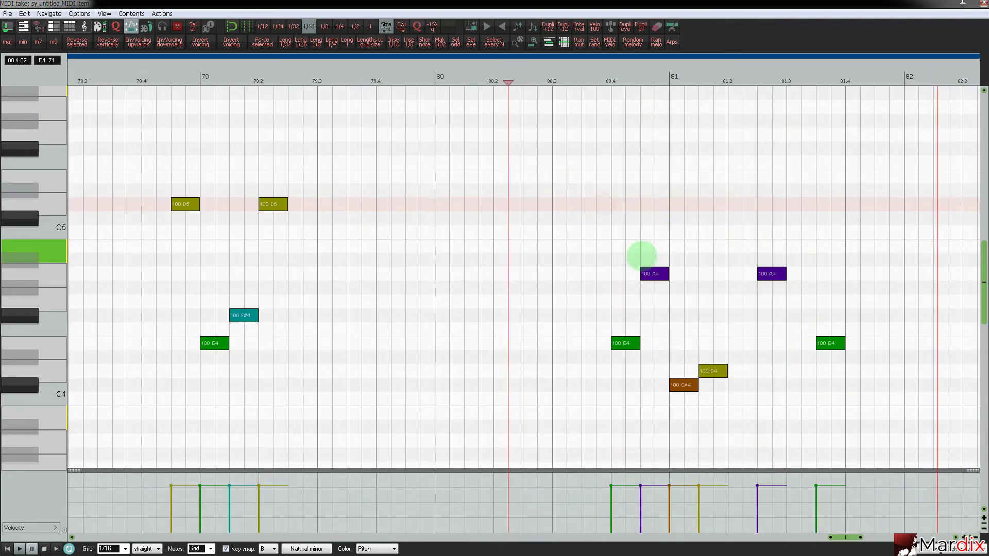
Raise the A4 note just before bar 81 to C#5 and audition the phrase from beat 78.4.
{"action": "left_click_drag", "start_coordinate": [655, 271], "coordinate": [652, 222]}
{"action": "left_click", "coordinate": [644, 218]}
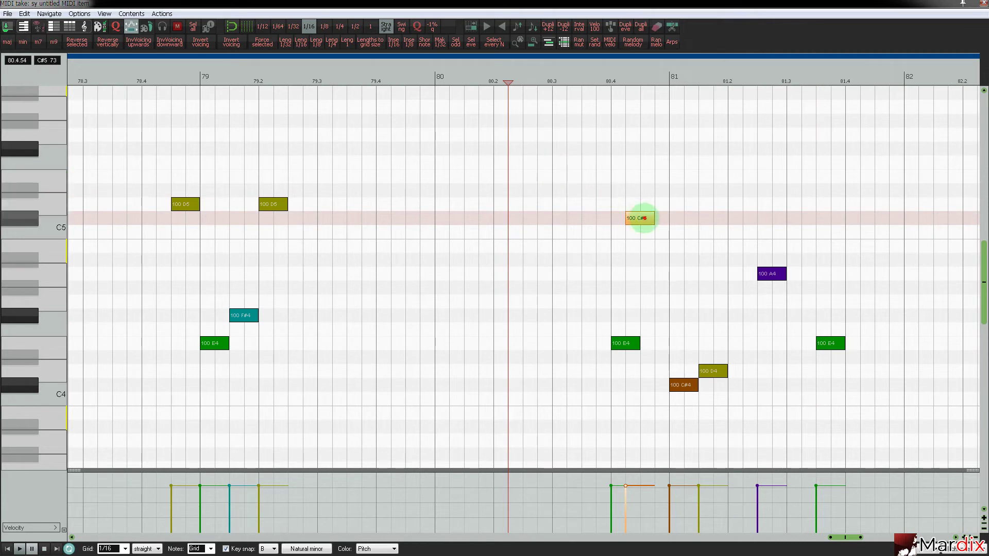
{"action": "left_click", "coordinate": [145, 78]}
{"action": "key", "text": "space"}
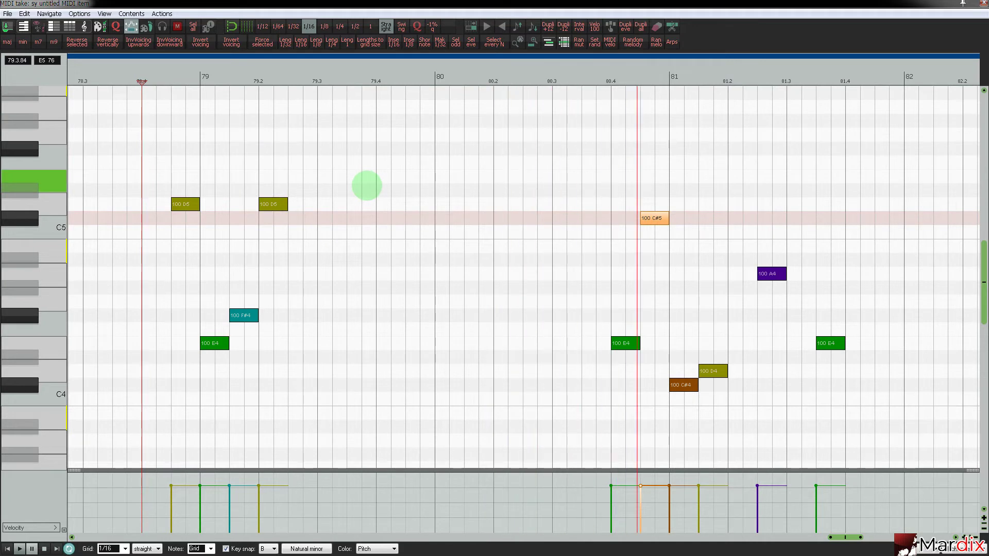
Raise the A4 note just before beat 81.3 to B4 and audition it from beat 80.4.
{"action": "left_click_drag", "start_coordinate": [765, 272], "coordinate": [765, 244]}
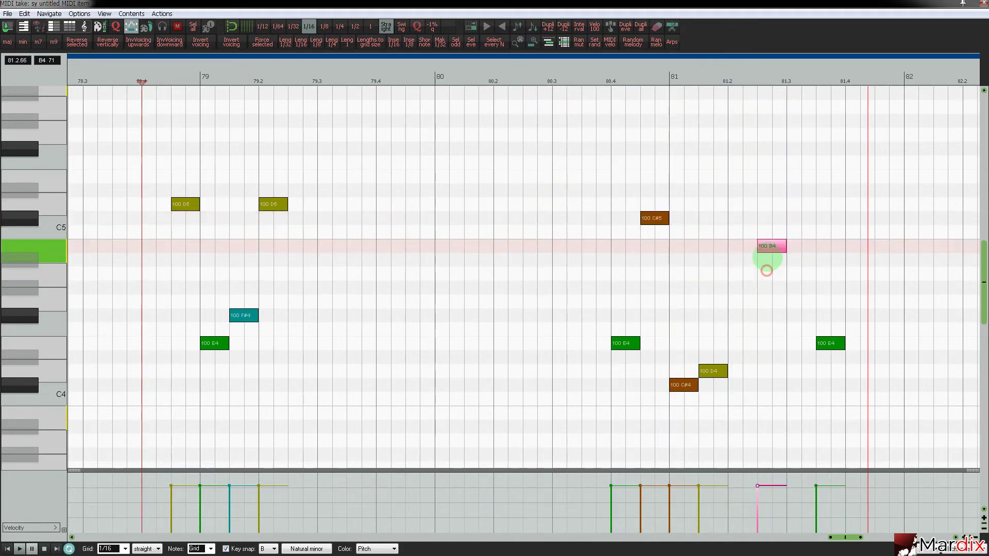
{"action": "left_click", "coordinate": [607, 79]}
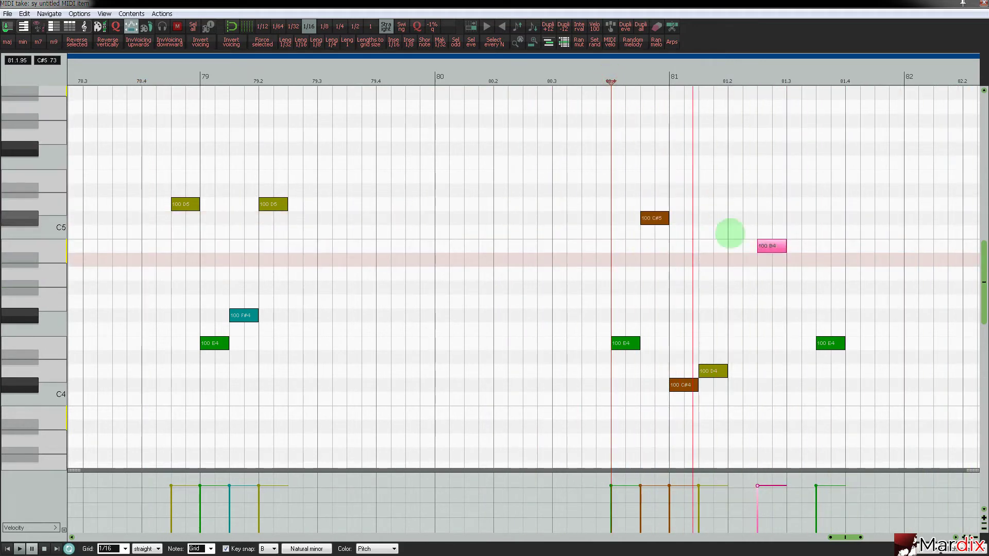
{"action": "scroll", "coordinate": [772, 245], "scroll_direction": "down", "scroll_amount": 2}
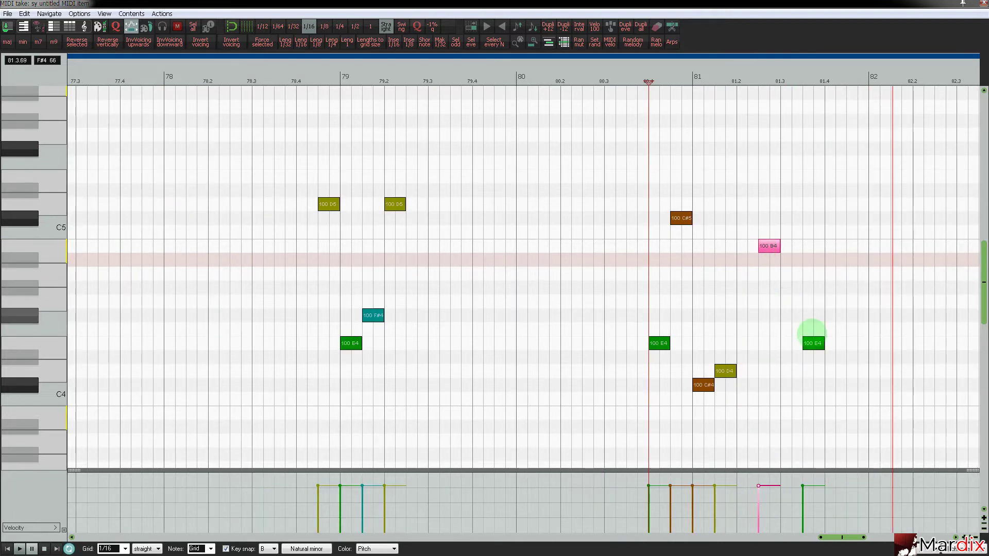
Raise the E4 note just before beat 81.4 to F#4 and on to A4, auditioning the phrase ending after each change.
{"action": "left_click_drag", "start_coordinate": [812, 341], "coordinate": [813, 316]}
{"action": "left_click", "coordinate": [639, 78]}
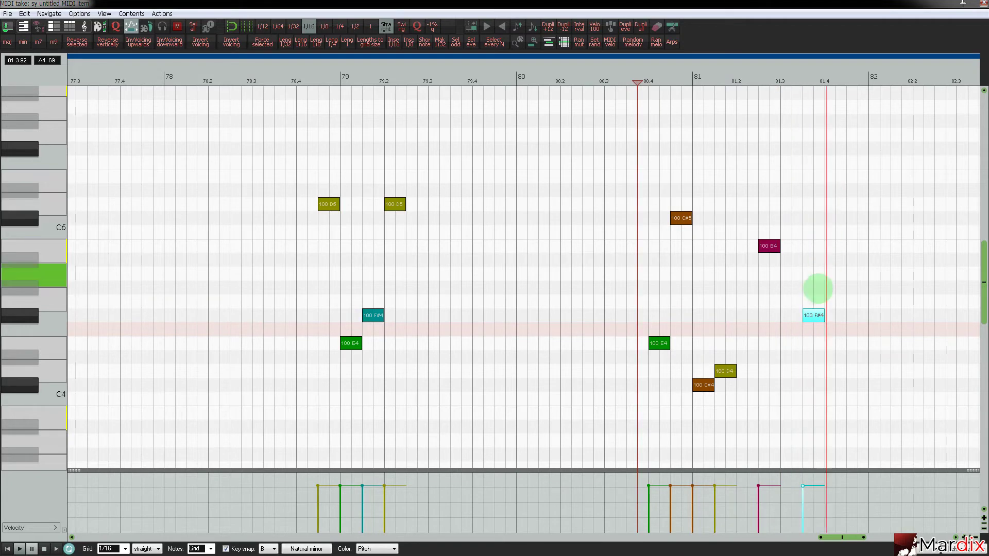
{"action": "left_click_drag", "start_coordinate": [812, 314], "coordinate": [813, 274]}
{"action": "left_click", "coordinate": [749, 81]}
{"action": "left_click", "coordinate": [819, 301]}
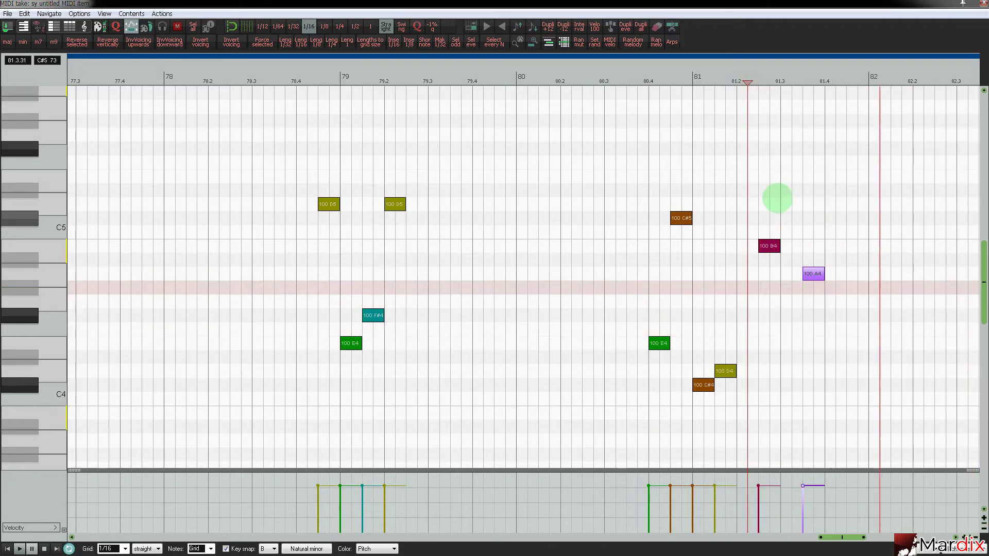
{"action": "left_click", "coordinate": [717, 80]}
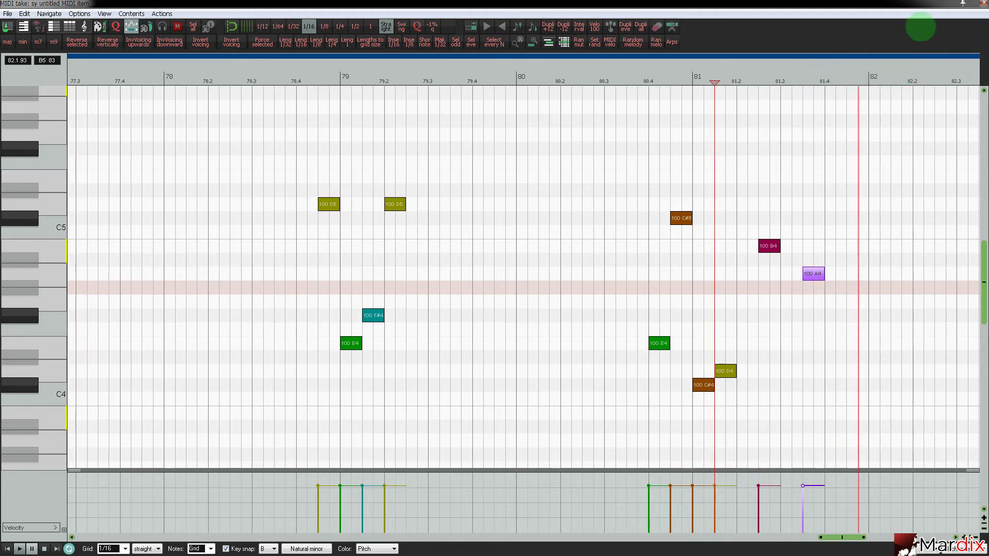
Close the MIDI editor, open the LoudMax limiter on effect track 42 and reset the track's peak meter.
{"action": "left_click", "coordinate": [983, 4]}
{"action": "scroll", "coordinate": [543, 180], "scroll_direction": "down", "scroll_amount": 7}
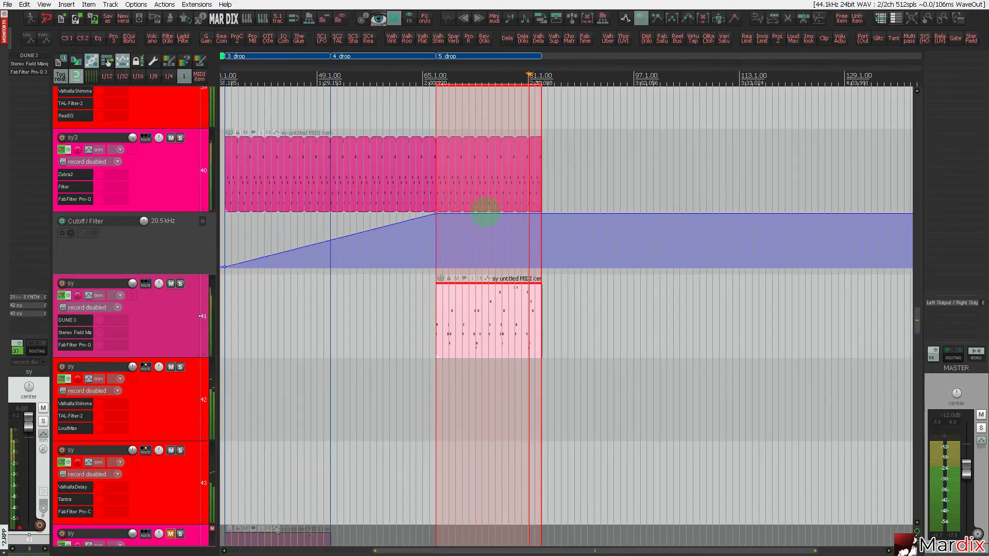
{"action": "scroll", "coordinate": [484, 213], "scroll_direction": "up", "scroll_amount": 4}
{"action": "scroll", "coordinate": [464, 231], "scroll_direction": "down", "scroll_amount": 2}
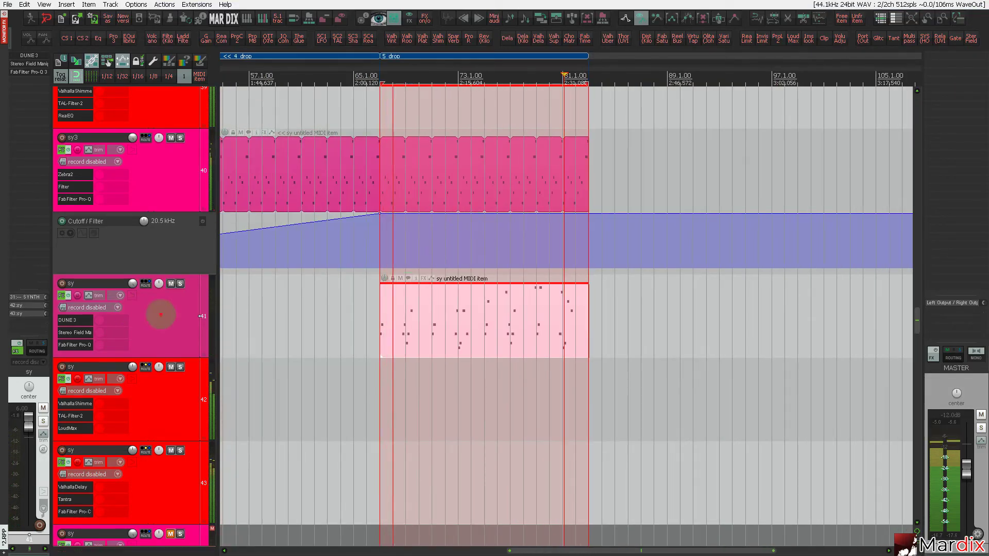
{"action": "left_click", "coordinate": [164, 380]}
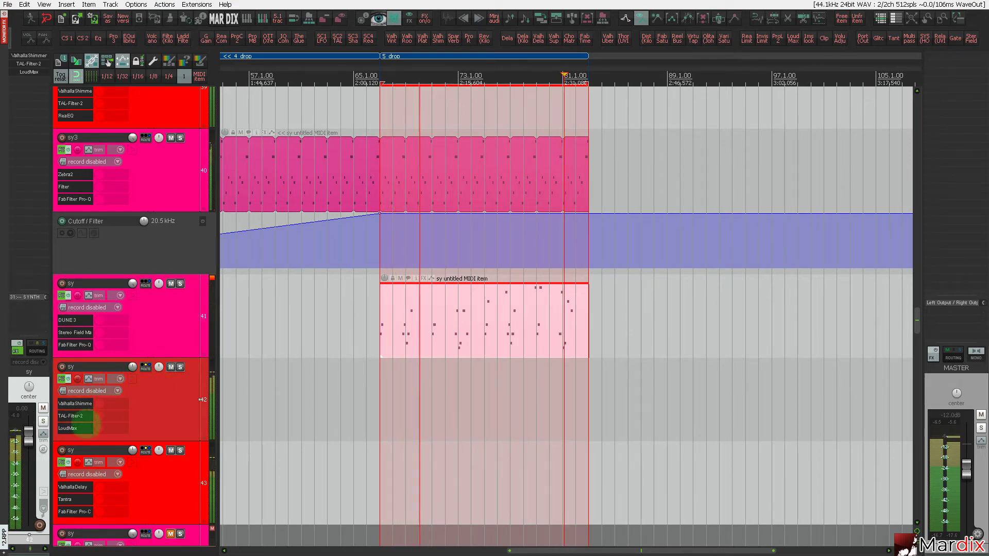
{"action": "left_click", "coordinate": [80, 429]}
{"action": "left_click", "coordinate": [14, 417]}
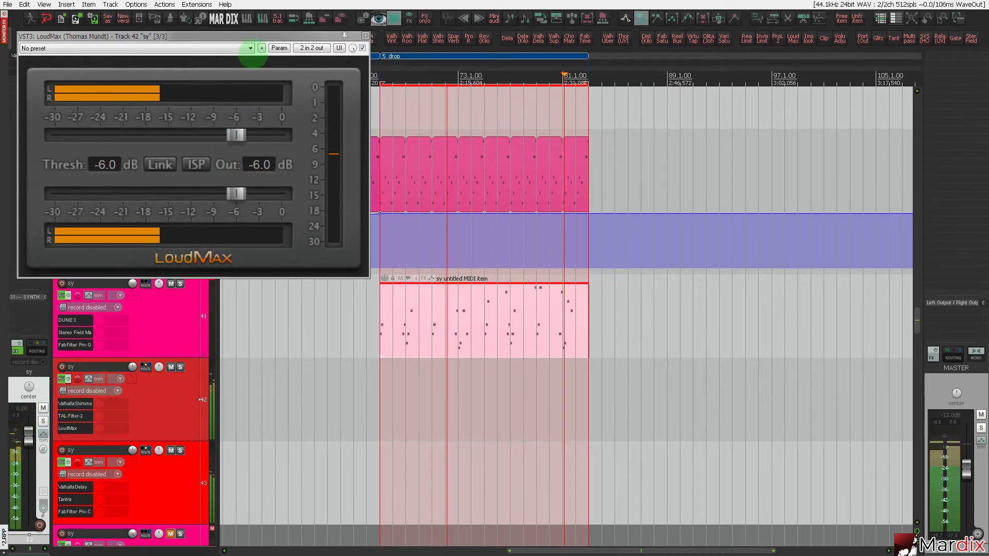
Set track 42's LoudMax output to 0.0 dB, try a -3.0 dB threshold and return it to -6.0 dB.
{"action": "left_click", "coordinate": [258, 36]}
{"action": "left_click_drag", "start_coordinate": [258, 36], "coordinate": [577, 178]}
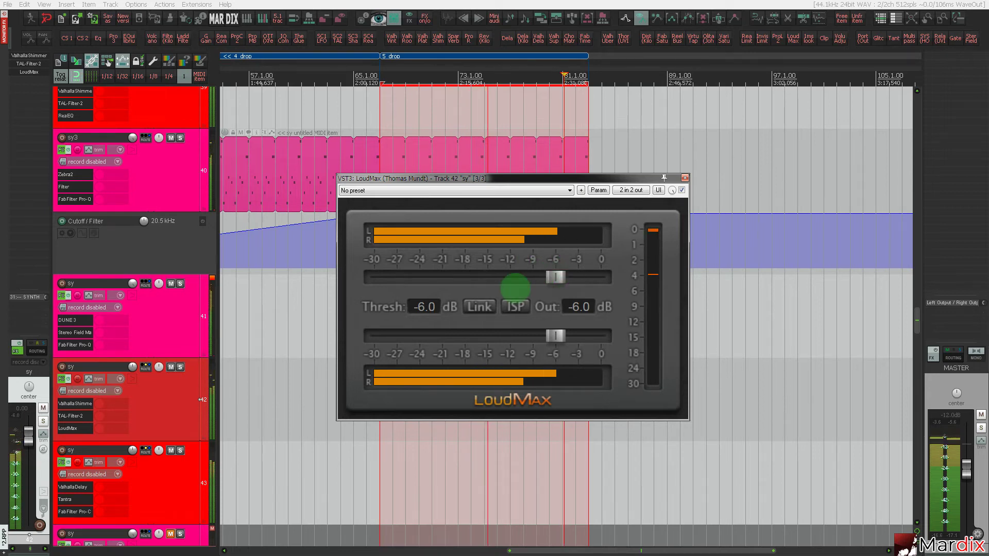
{"action": "left_click", "coordinate": [480, 307]}
{"action": "left_click_drag", "start_coordinate": [557, 278], "coordinate": [583, 278]}
{"action": "left_click", "coordinate": [480, 307]}
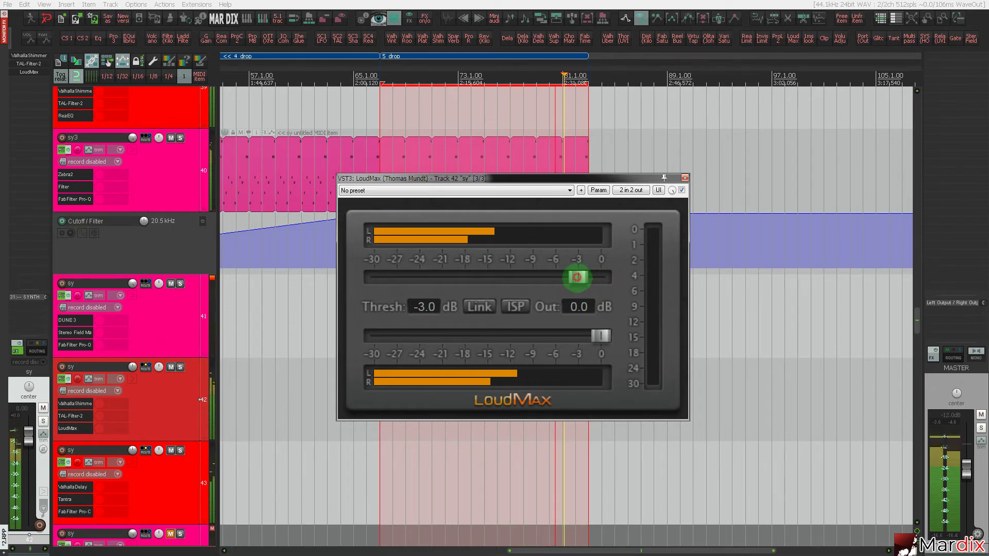
{"action": "left_click_drag", "start_coordinate": [578, 278], "coordinate": [514, 280]}
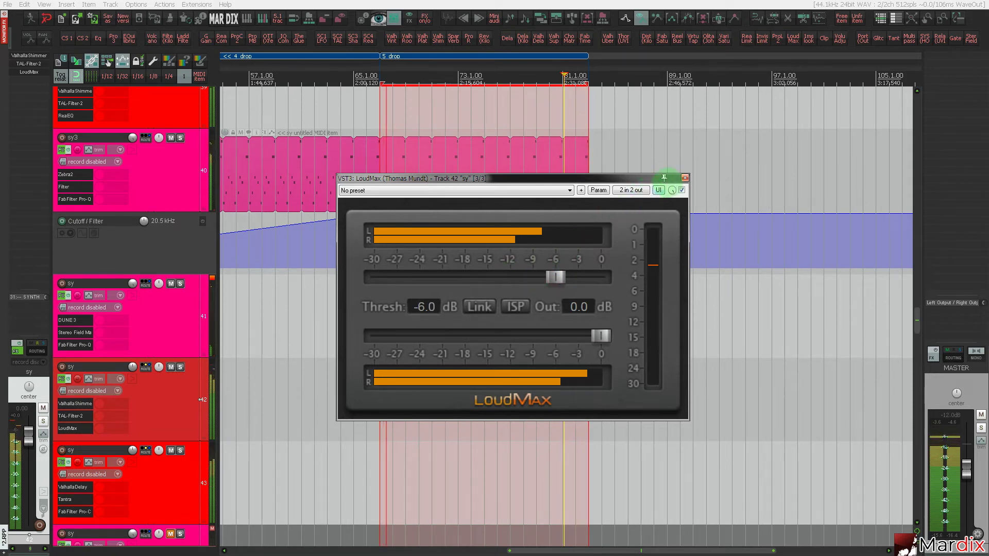
{"action": "left_click", "coordinate": [685, 178]}
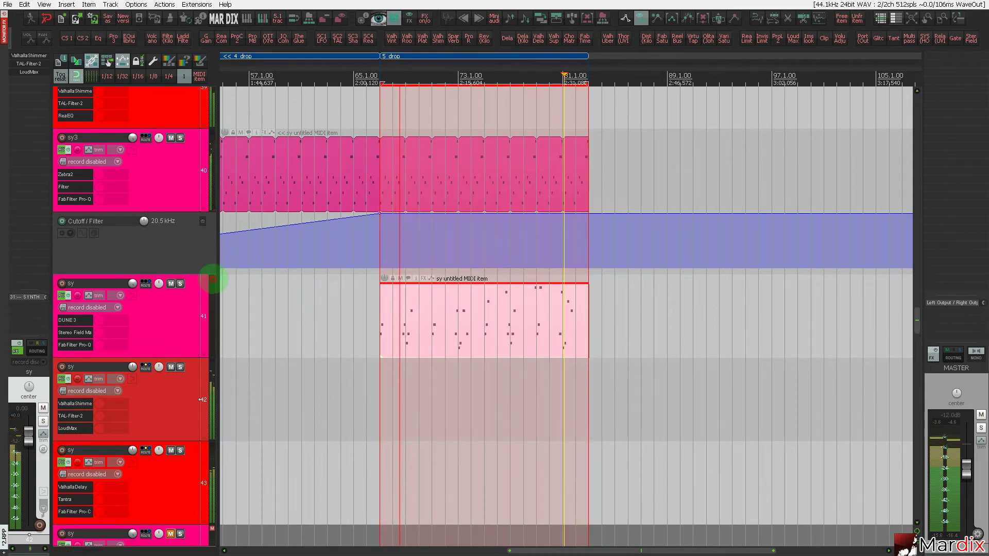
Check the DUNE 3 VA Pluck patch on melody track 41.
{"action": "left_click", "coordinate": [191, 291]}
{"action": "left_click", "coordinate": [75, 320]}
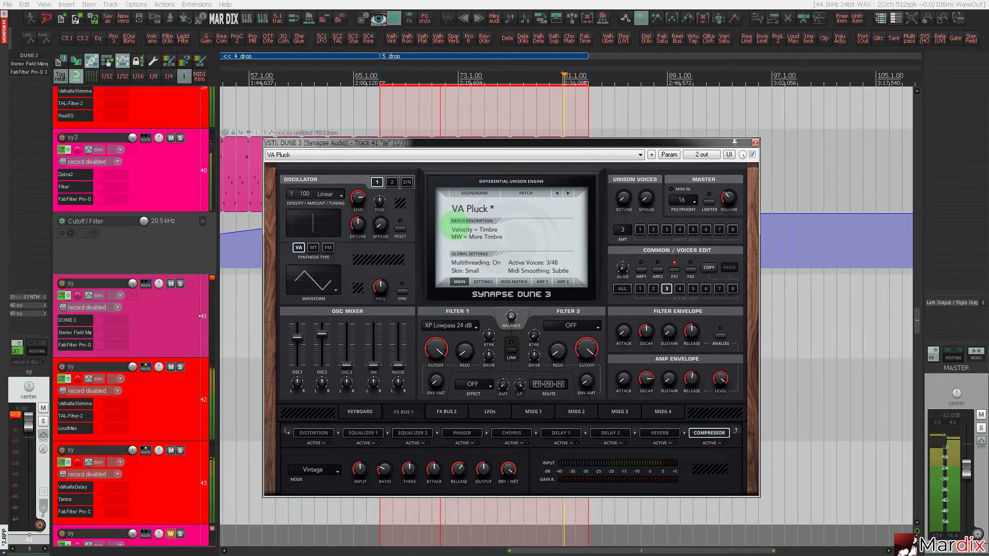
{"action": "left_click", "coordinate": [755, 143]}
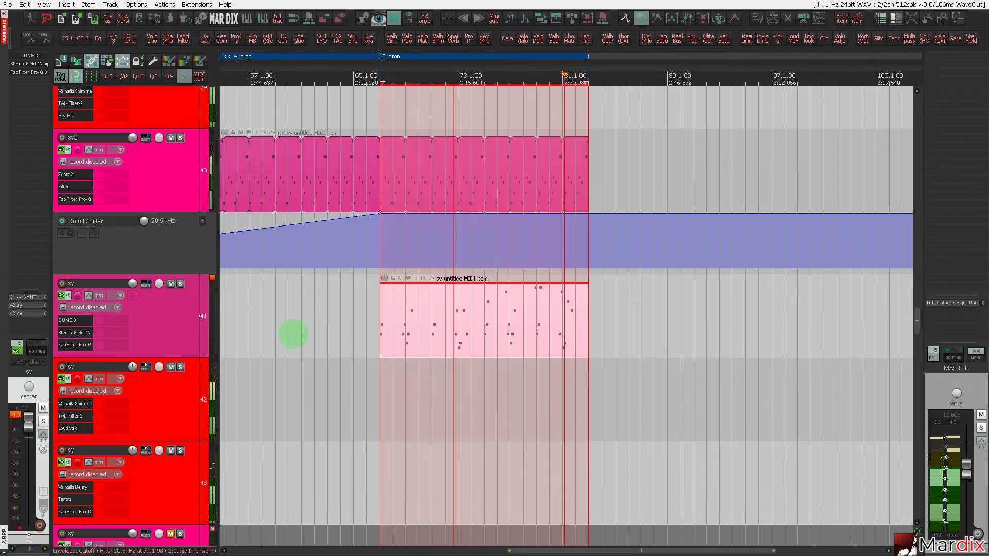
Set the LoudMax threshold on effect track 42 to -3.2 dB and close the plugin.
{"action": "left_click", "coordinate": [199, 393]}
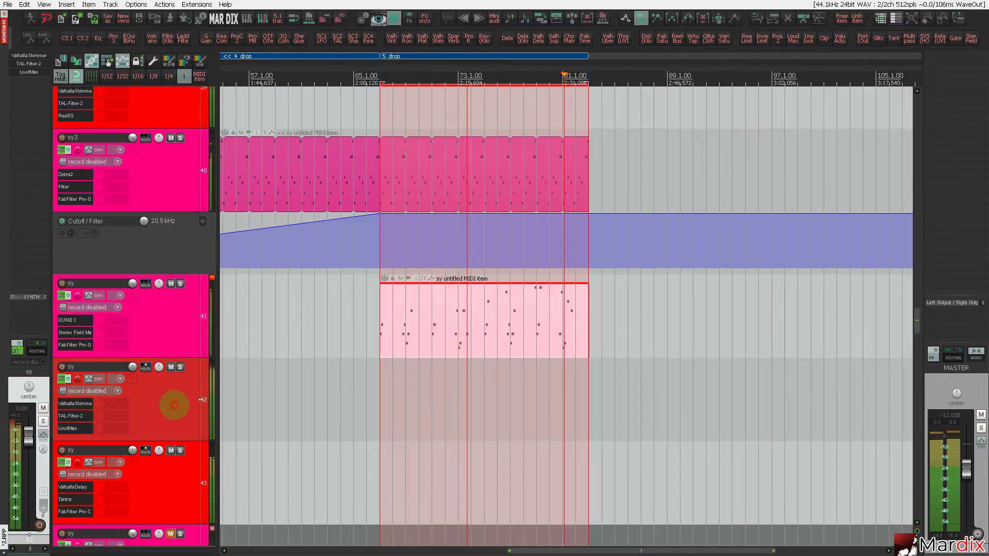
{"action": "left_click", "coordinate": [71, 428]}
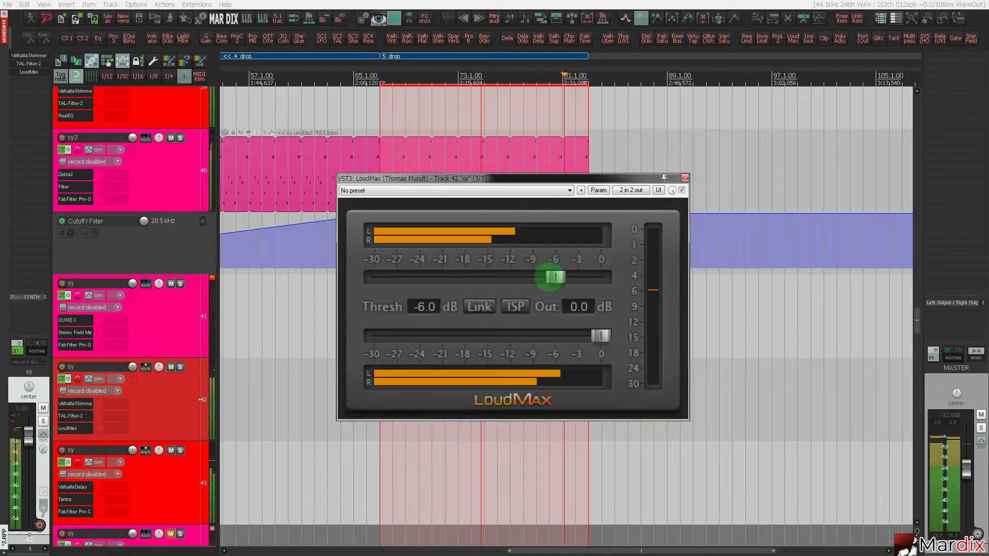
{"action": "left_click_drag", "start_coordinate": [553, 278], "coordinate": [570, 278]}
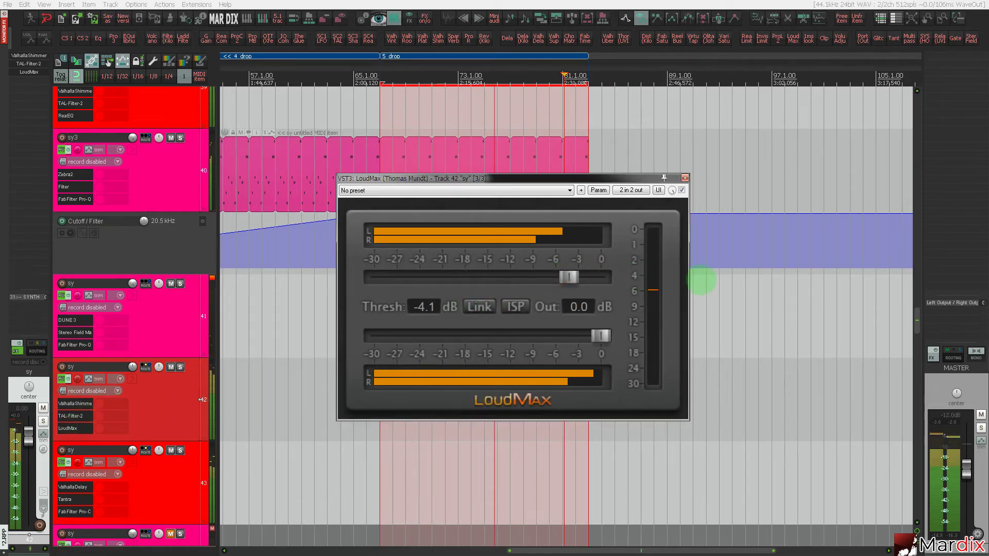
{"action": "left_click_drag", "start_coordinate": [574, 268], "coordinate": [642, 281]}
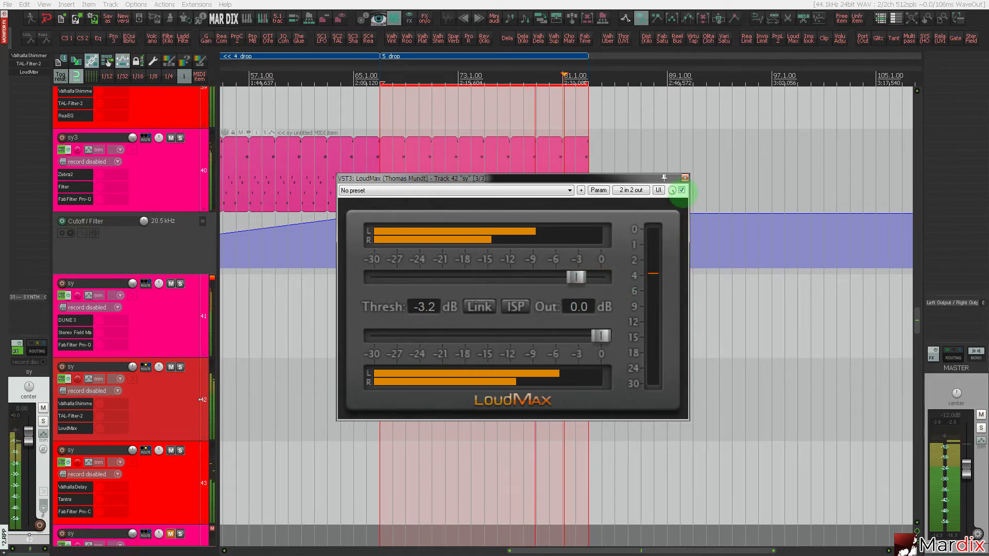
{"action": "left_click", "coordinate": [685, 178]}
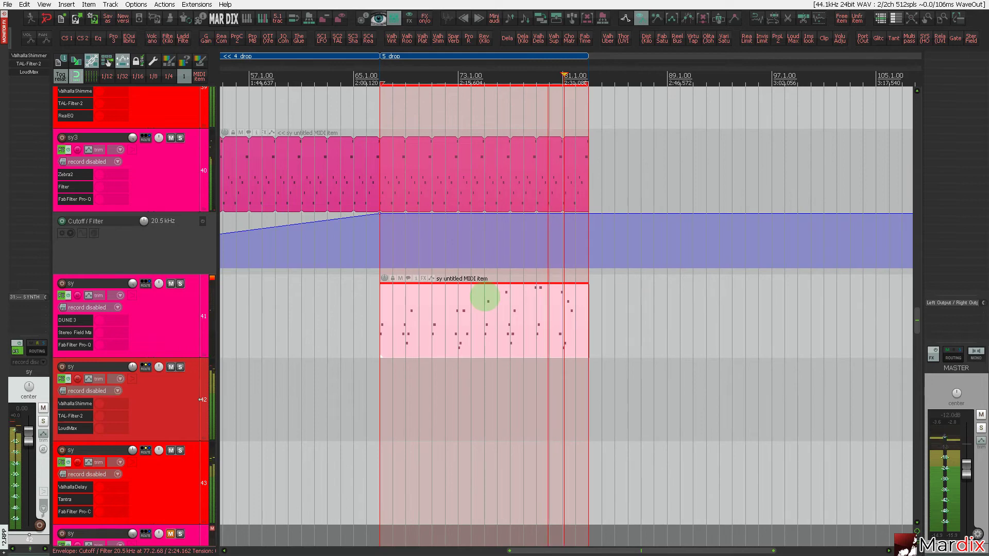
Mute pluck melody track 41 during playback and save the project.
{"action": "scroll", "coordinate": [485, 297], "scroll_direction": "down", "scroll_amount": 3}
{"action": "scroll", "coordinate": [484, 297], "scroll_direction": "up", "scroll_amount": 3}
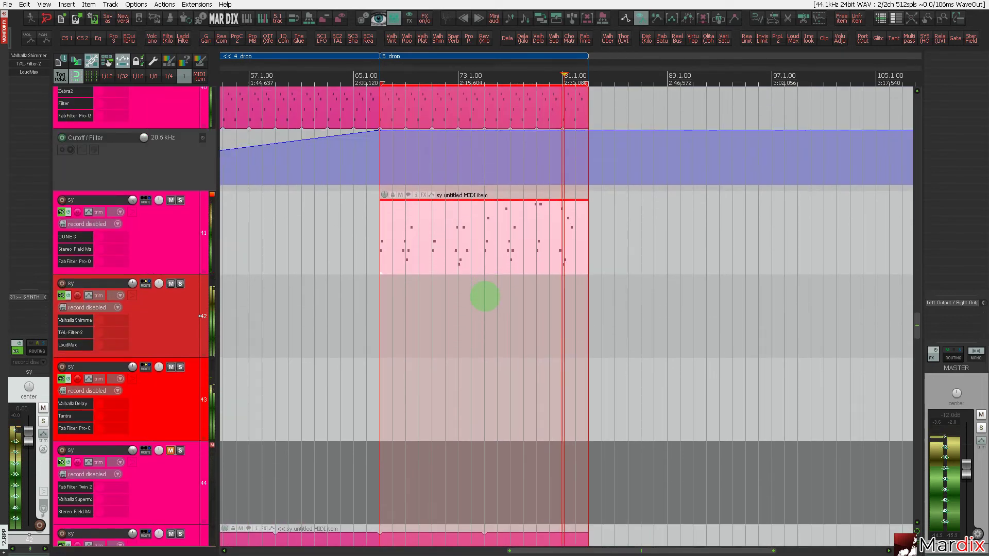
{"action": "left_click", "coordinate": [484, 251]}
{"action": "scroll", "coordinate": [484, 251], "scroll_direction": "up", "scroll_amount": 2}
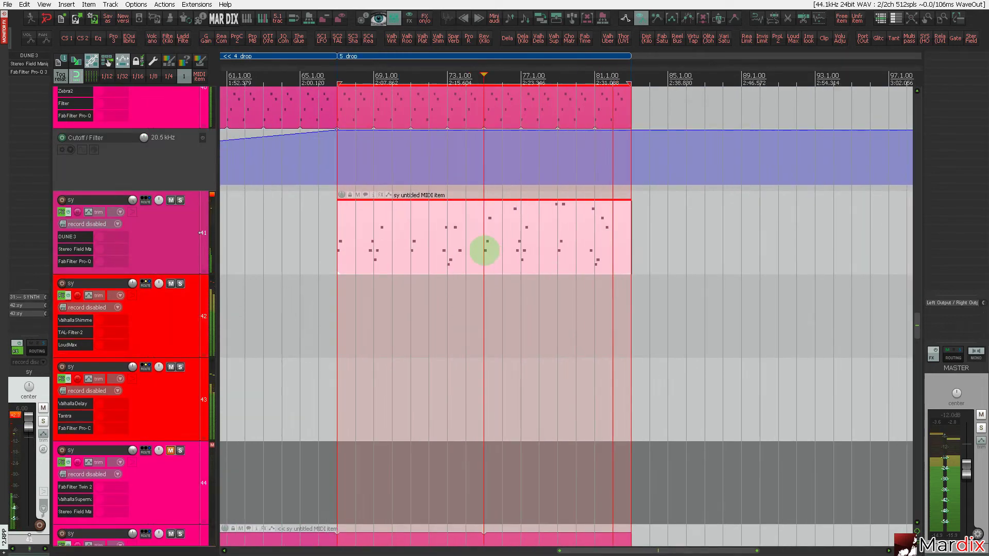
{"action": "scroll", "coordinate": [484, 251], "scroll_direction": "down", "scroll_amount": 3}
{"action": "left_click", "coordinate": [171, 200]}
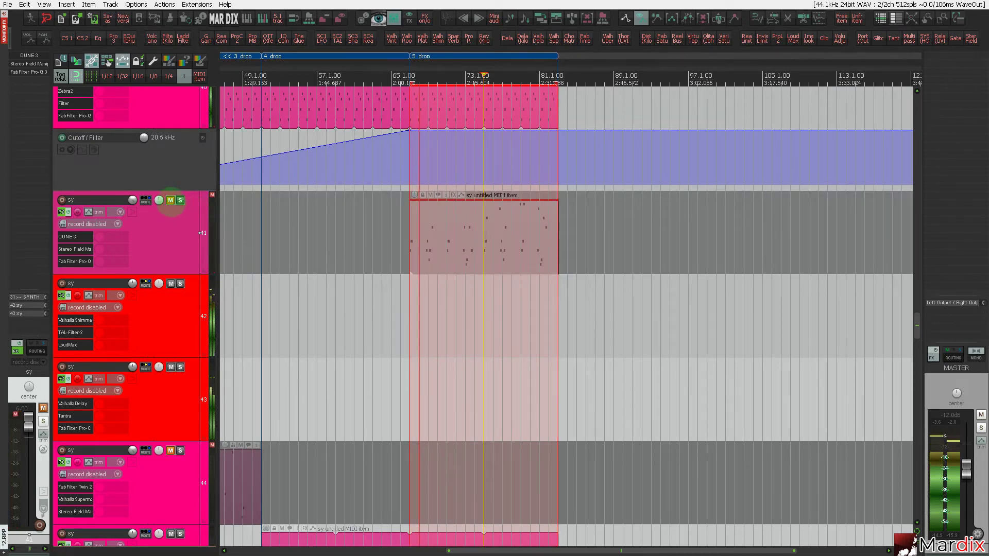
{"action": "left_click", "coordinate": [8, 4]}
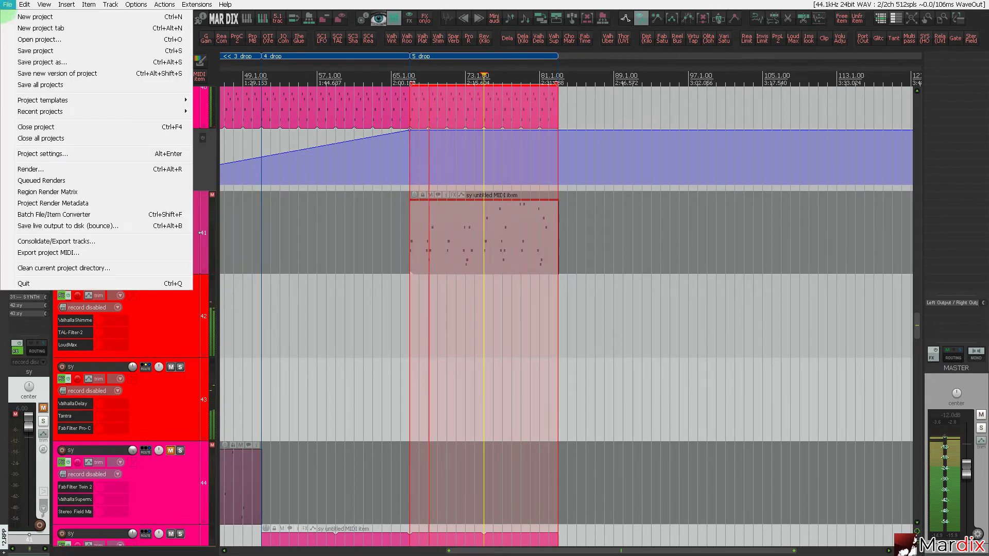
{"action": "left_click", "coordinate": [8, 46]}
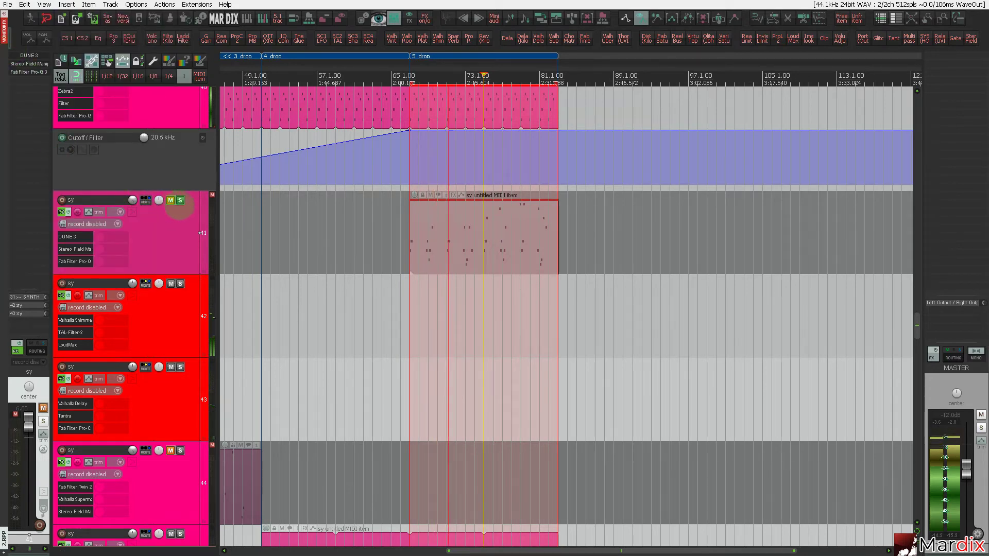
Unmute pluck melody track 41 and play the arrangement from bar 49.
{"action": "left_click", "coordinate": [171, 200]}
{"action": "scroll", "coordinate": [454, 67], "scroll_direction": "left", "scroll_amount": 4}
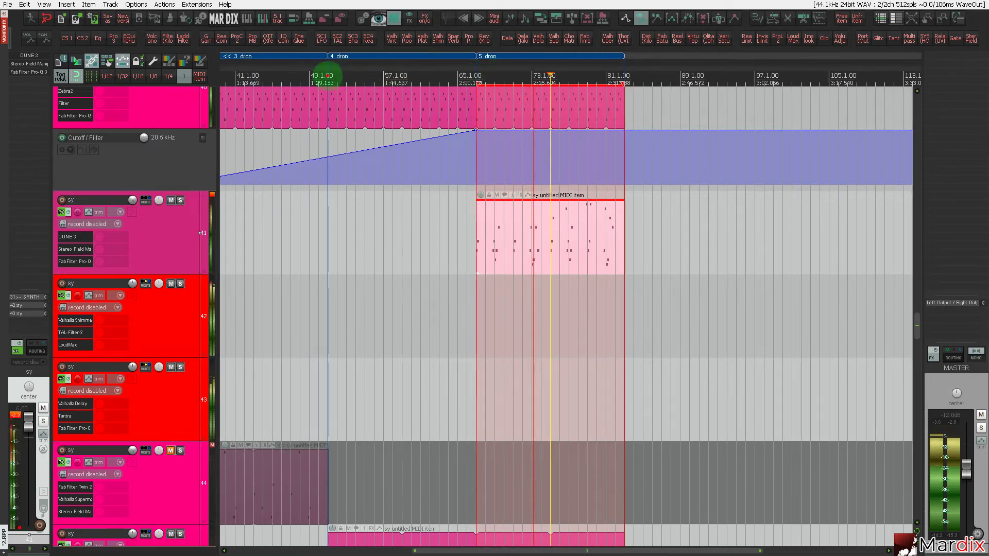
{"action": "left_click", "coordinate": [327, 75]}
{"action": "scroll", "coordinate": [381, 67], "scroll_direction": "left", "scroll_amount": 1}
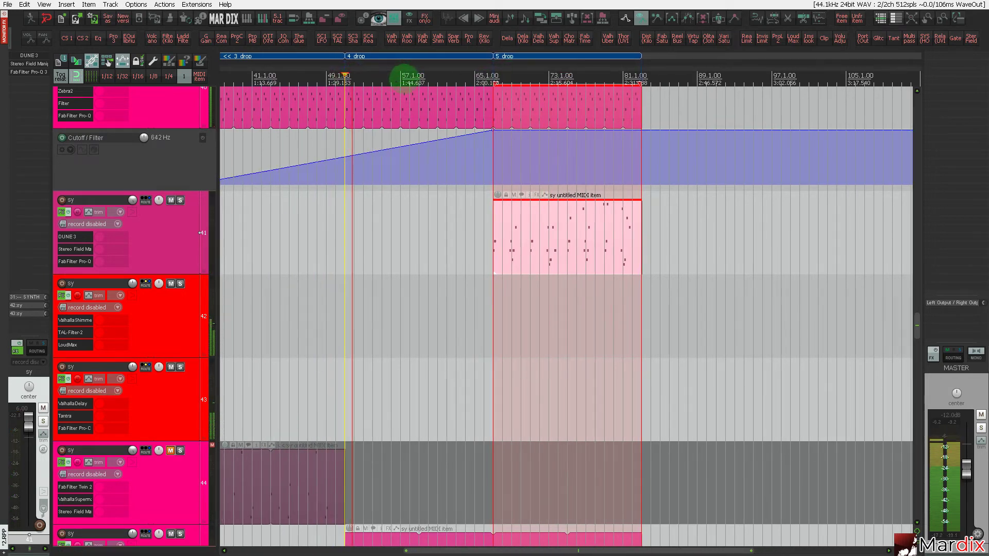
Clear the time selection and copy the fifth drop region to bars 81 to 97 as a sixth drop region.
{"action": "scroll", "coordinate": [159, 221], "scroll_direction": "up", "scroll_amount": 6}
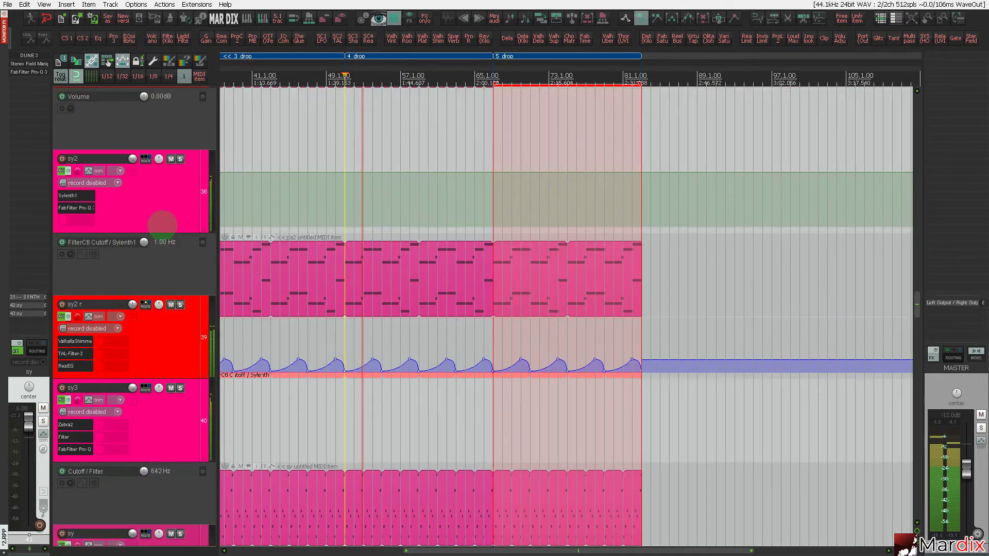
{"action": "scroll", "coordinate": [162, 225], "scroll_direction": "up", "scroll_amount": 4}
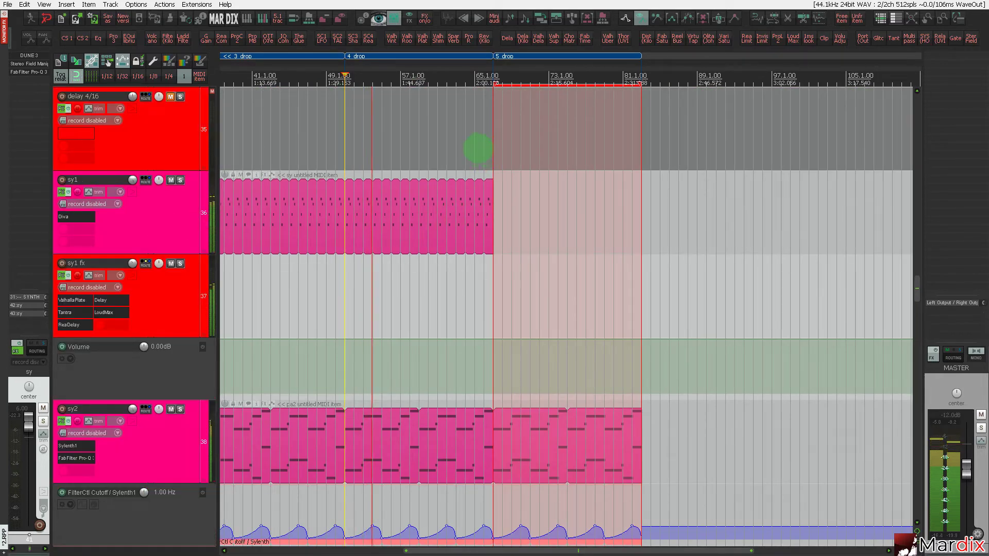
{"action": "left_click", "coordinate": [478, 148]}
{"action": "key", "text": "Escape"}
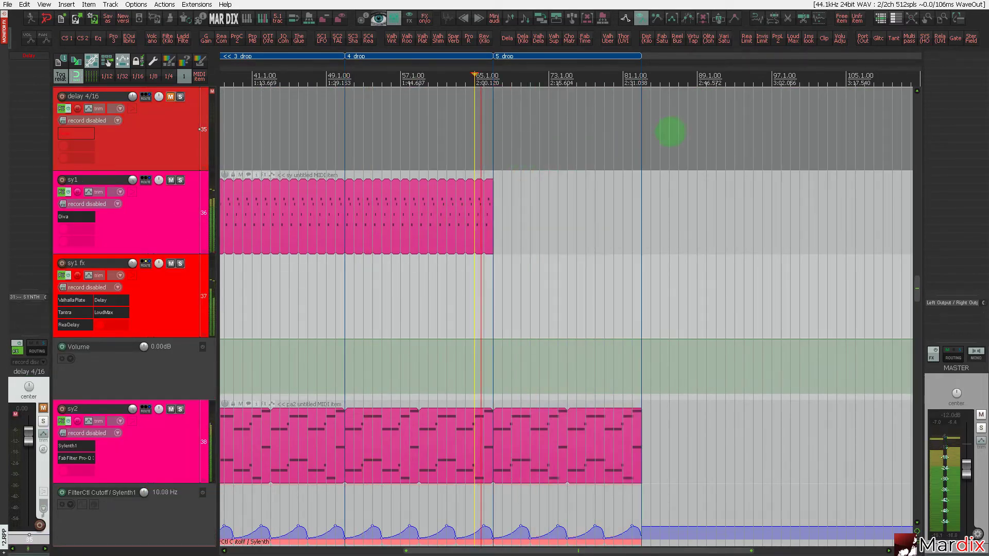
{"action": "scroll", "coordinate": [513, 59], "scroll_direction": "right", "scroll_amount": 1}
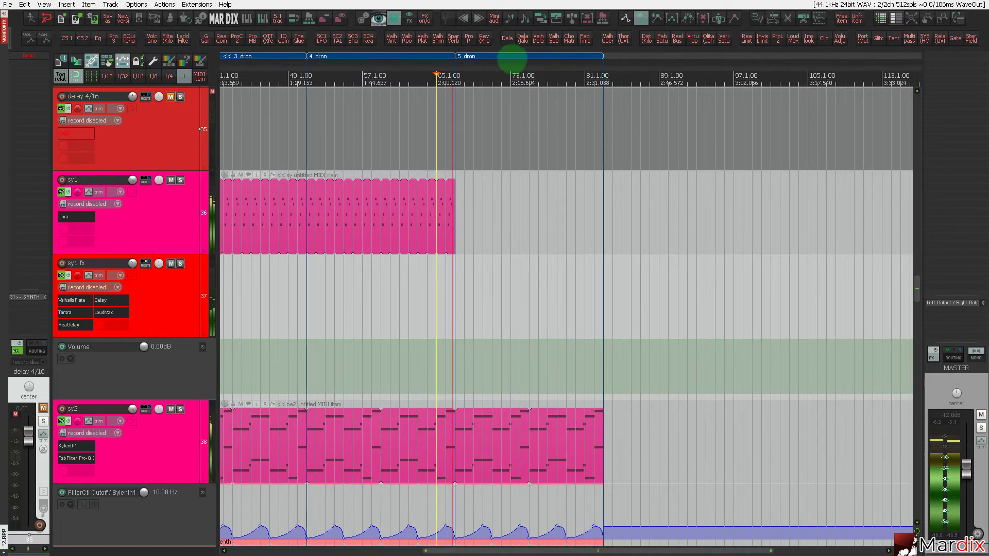
{"action": "left_click_drag", "start_coordinate": [495, 56], "coordinate": [645, 59]}
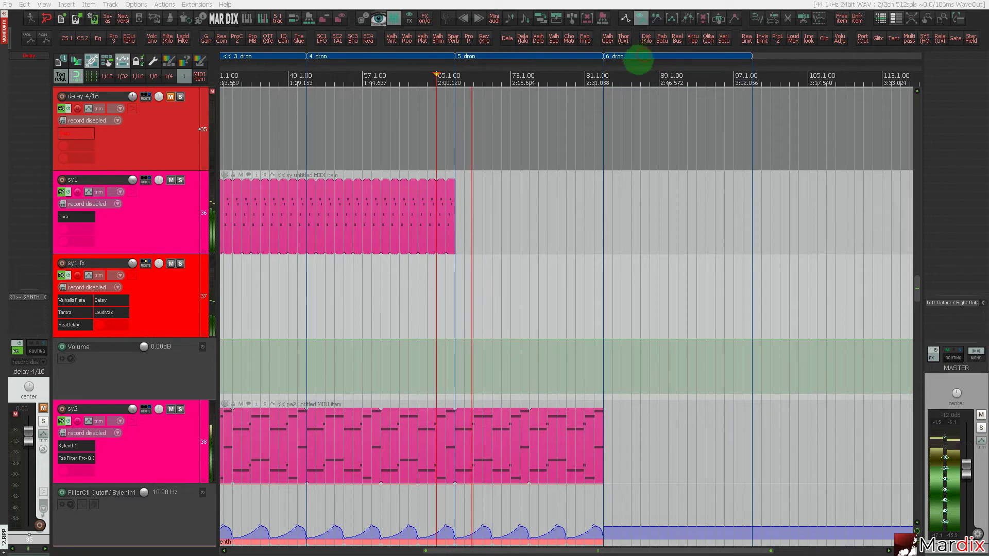
Rename the sixth region from bar 83 as "breakdown".
{"action": "double_click", "coordinate": [634, 58]}
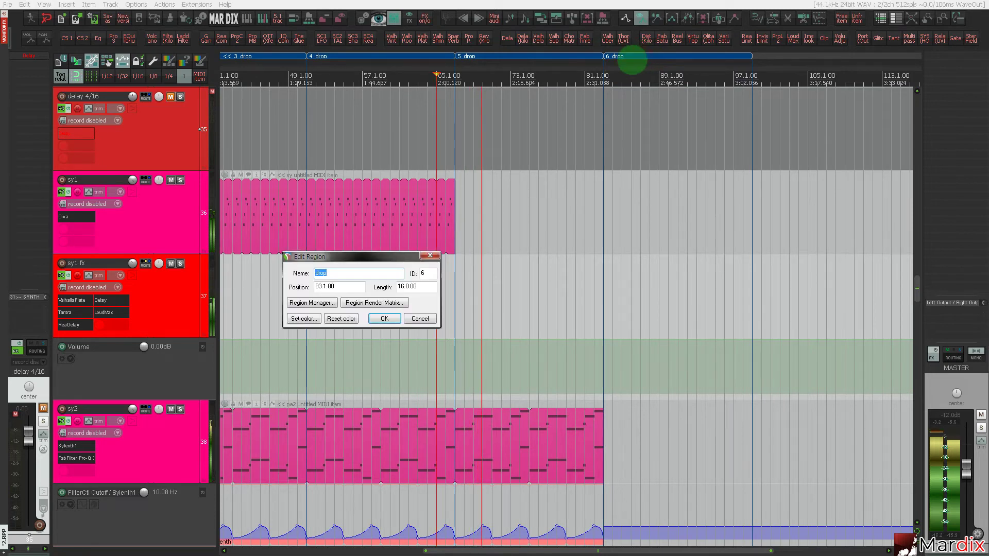
{"action": "type", "text": "и"}
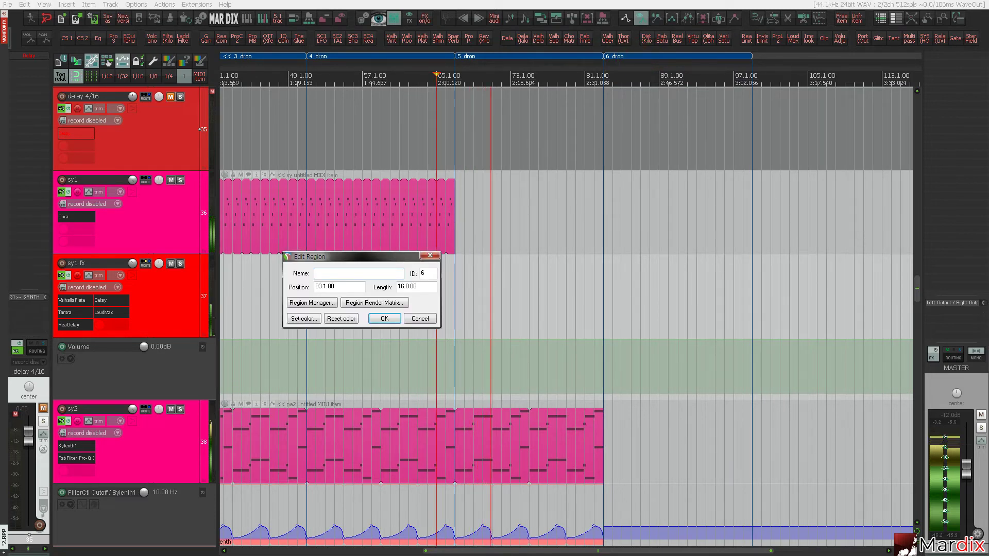
{"action": "type", "text": "b"}
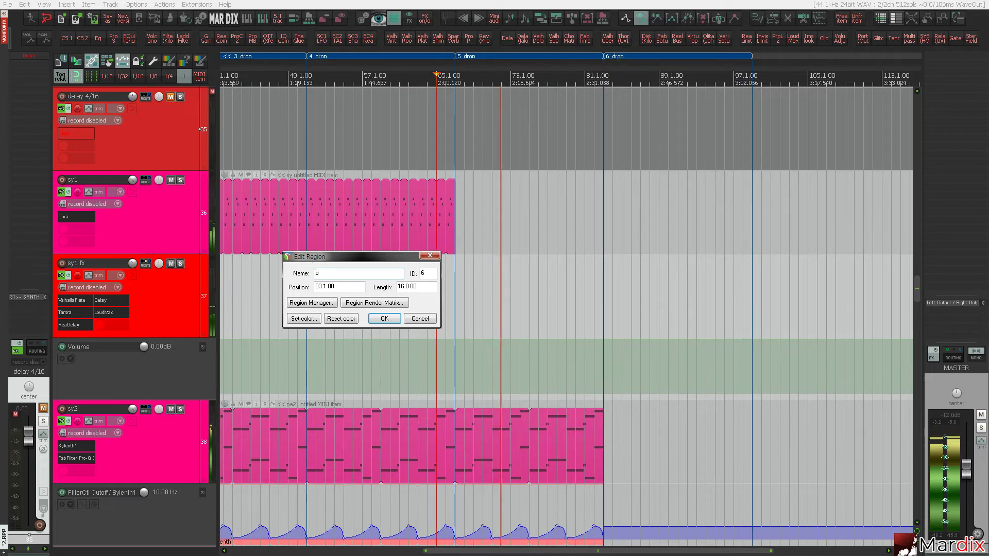
{"action": "type", "text": "reakdown"}
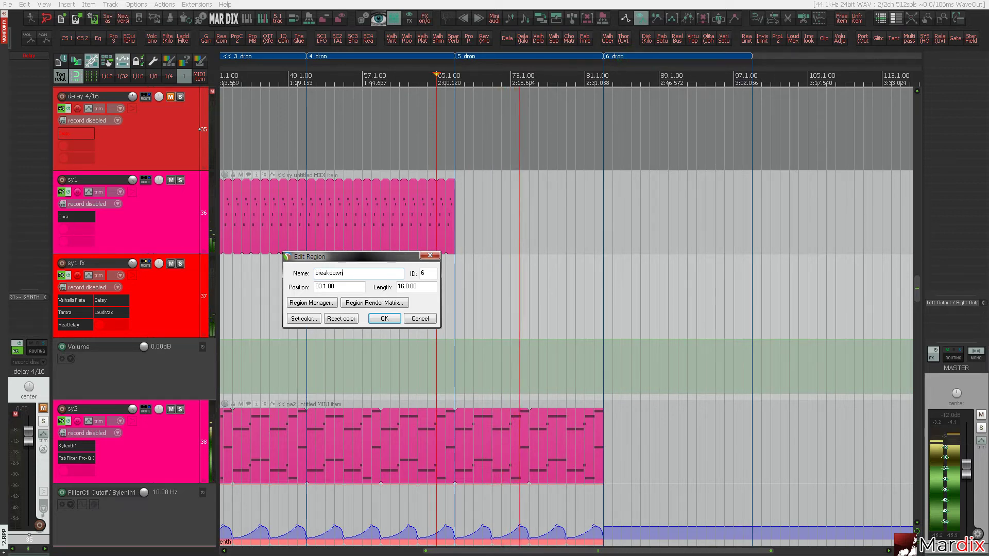
{"action": "key", "text": "Return"}
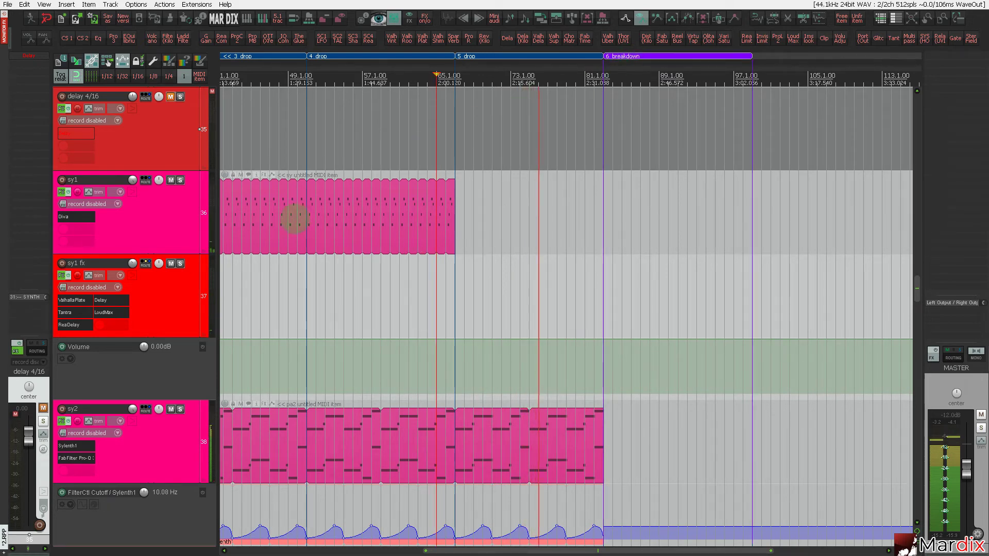
Audition the muted Kontakt track 48 by unmuting it briefly during playback and mute it again.
{"action": "scroll", "coordinate": [168, 229], "scroll_direction": "down", "scroll_amount": 10}
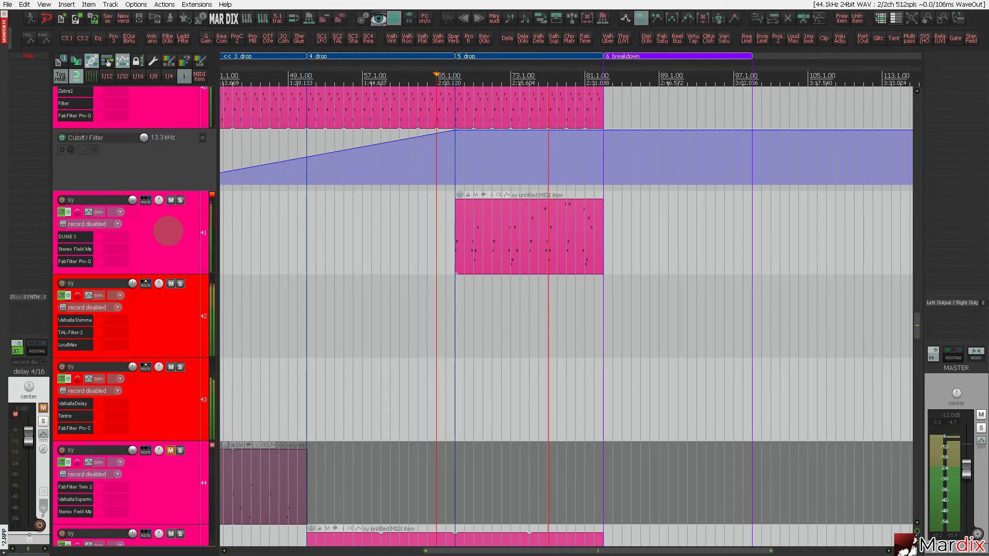
{"action": "left_click", "coordinate": [232, 245]}
{"action": "scroll", "coordinate": [163, 273], "scroll_direction": "down", "scroll_amount": 6}
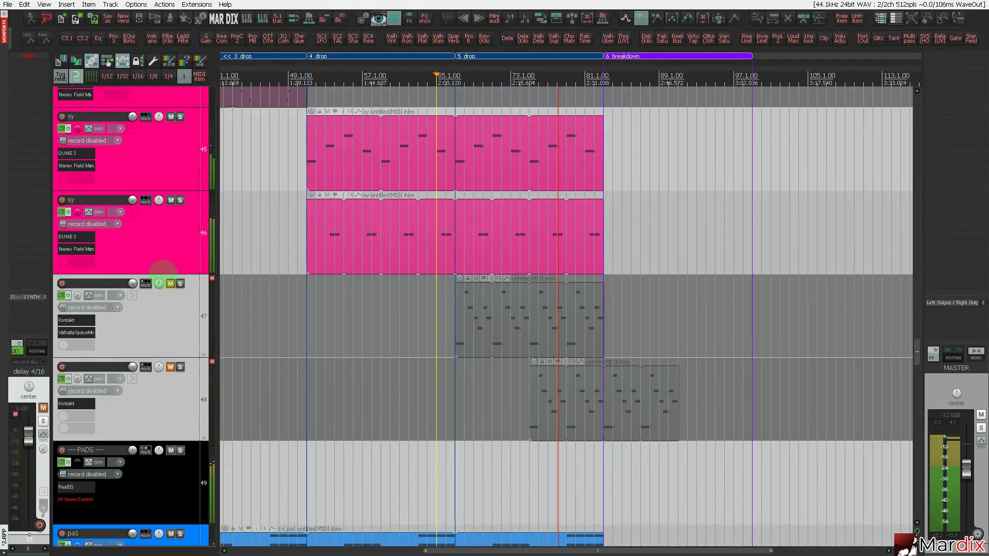
{"action": "scroll", "coordinate": [163, 273], "scroll_direction": "up", "scroll_amount": 7}
{"action": "scroll", "coordinate": [163, 272], "scroll_direction": "down", "scroll_amount": 12}
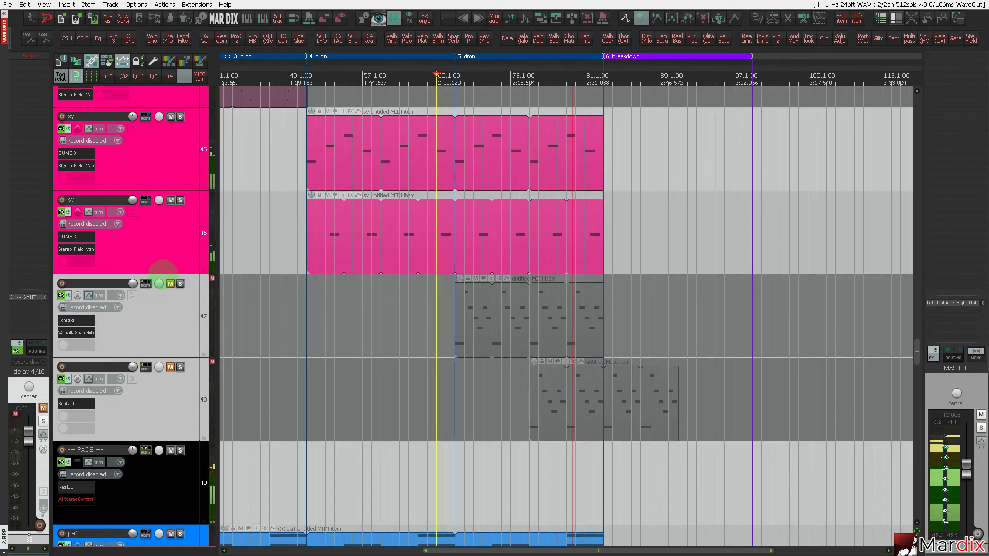
{"action": "left_click", "coordinate": [180, 284]}
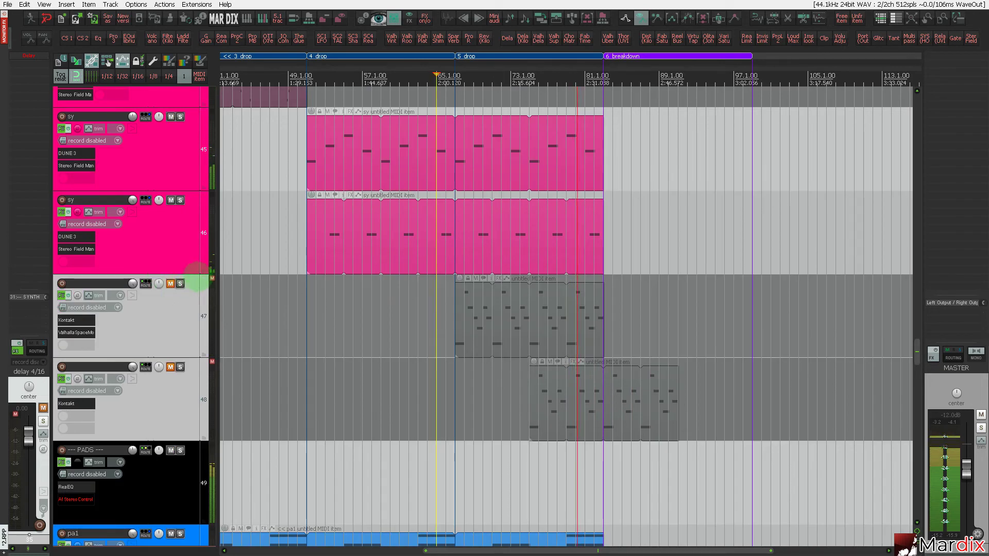
{"action": "left_click", "coordinate": [180, 304]}
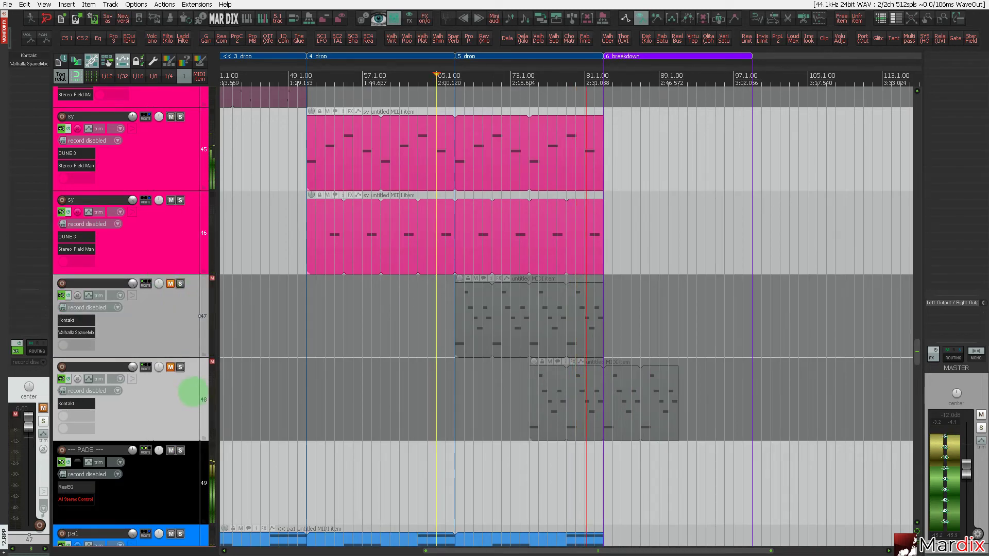
{"action": "left_click", "coordinate": [180, 368]}
{"action": "left_click", "coordinate": [171, 367]}
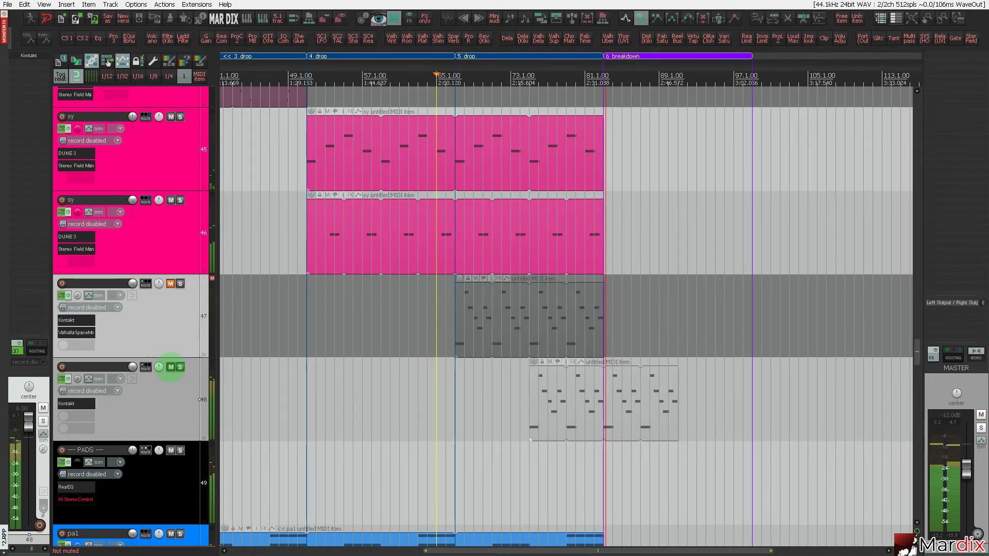
{"action": "left_click", "coordinate": [170, 367]}
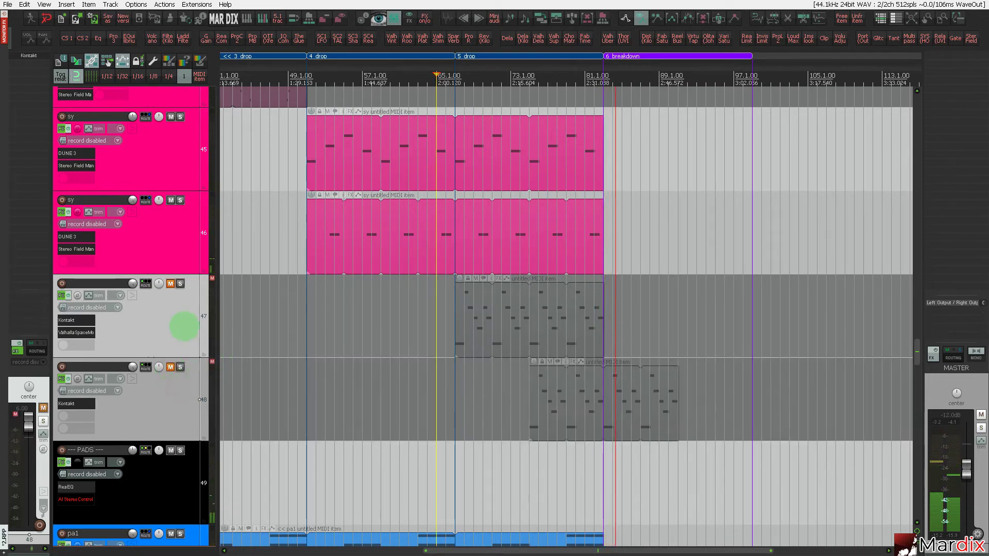
Unmute Kontakt track 47 and play its MIDI item from near the start of the fifth drop.
{"action": "left_click", "coordinate": [170, 284]}
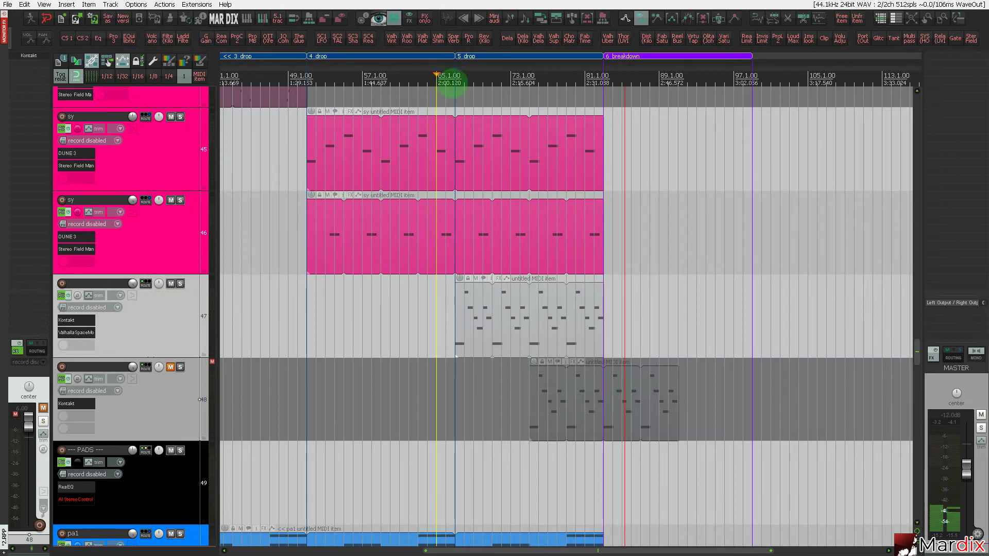
{"action": "left_click", "coordinate": [452, 82]}
{"action": "left_click", "coordinate": [473, 291]}
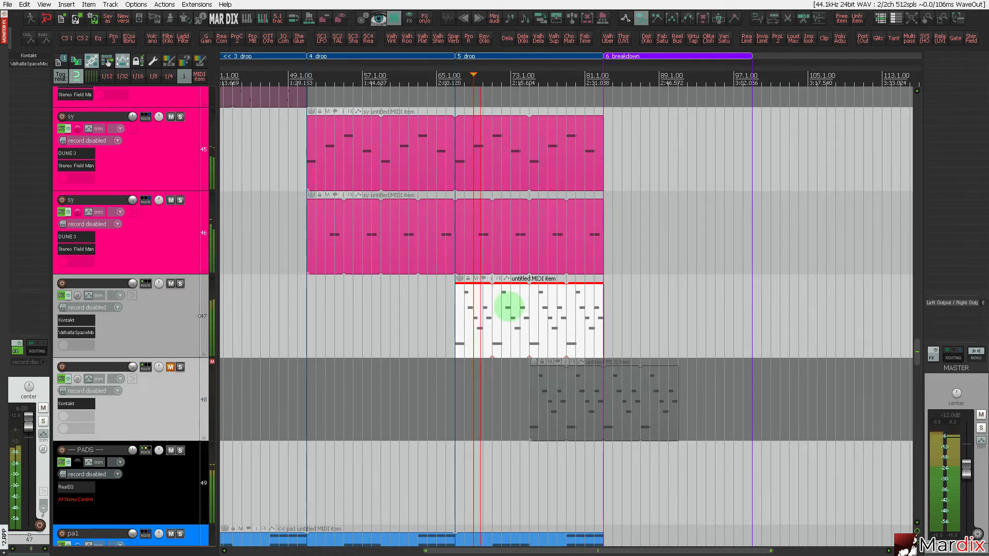
{"action": "scroll", "coordinate": [509, 307], "scroll_direction": "up", "scroll_amount": 2}
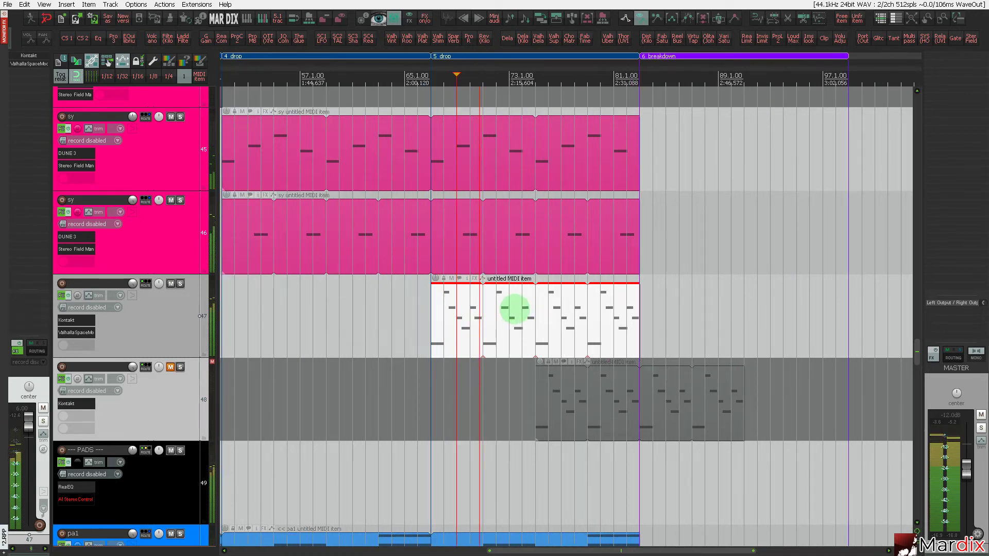
{"action": "scroll", "coordinate": [514, 308], "scroll_direction": "down", "scroll_amount": 2}
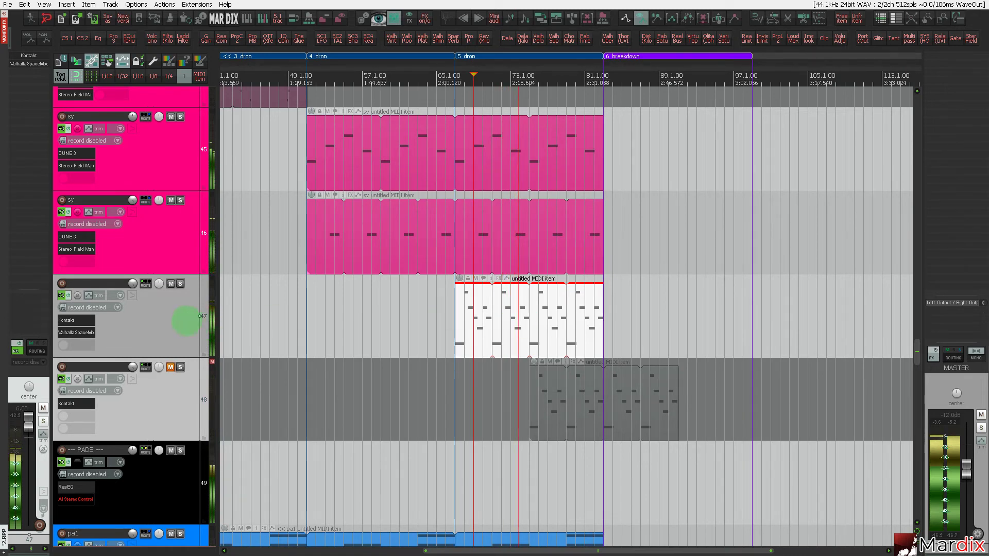
Duplicate pluck melody track 41 without its MIDI item and remove DUNE 3 from the new track 42.
{"action": "scroll", "coordinate": [187, 320], "scroll_direction": "up", "scroll_amount": 6}
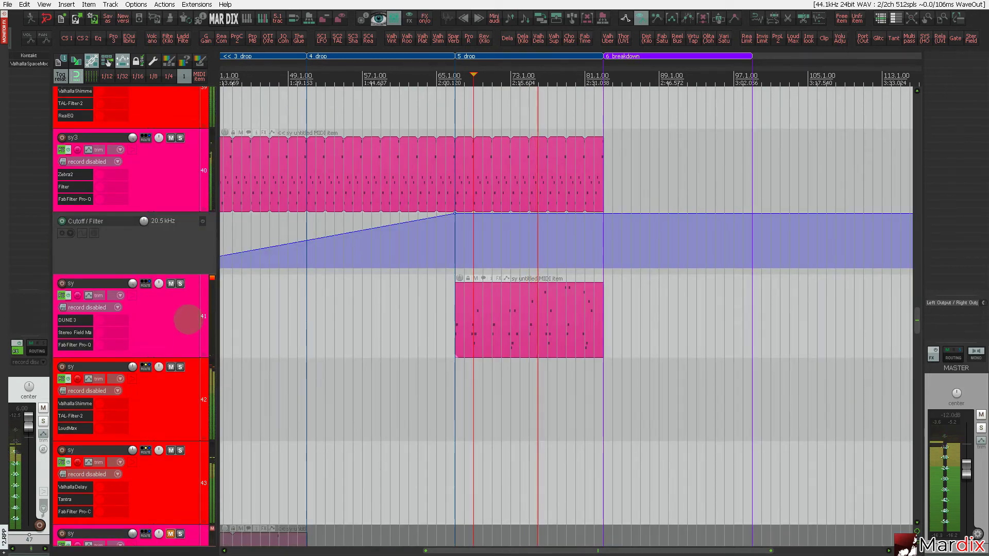
{"action": "scroll", "coordinate": [192, 316], "scroll_direction": "down", "scroll_amount": 2}
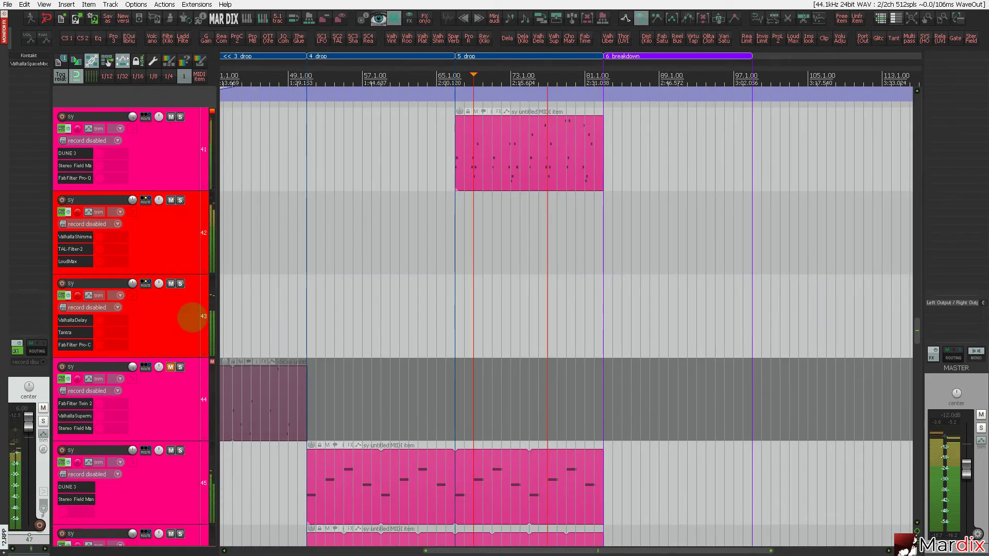
{"action": "scroll", "coordinate": [192, 316], "scroll_direction": "up", "scroll_amount": 1}
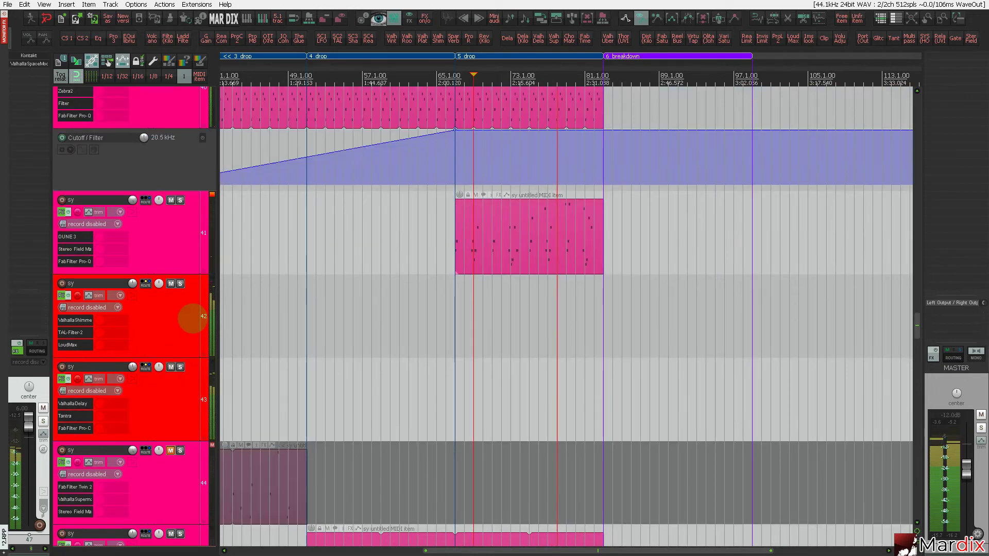
{"action": "scroll", "coordinate": [192, 318], "scroll_direction": "down", "scroll_amount": 1}
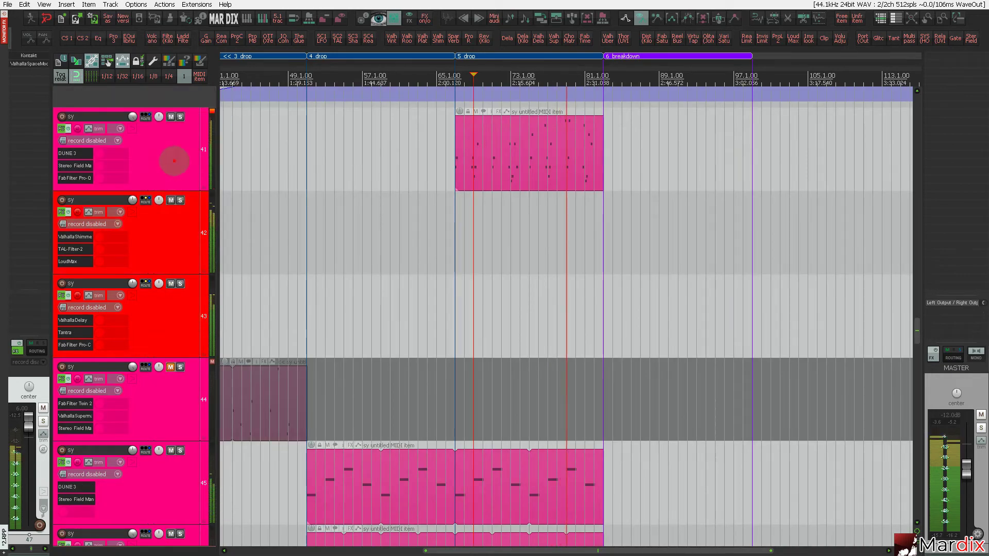
{"action": "left_click", "coordinate": [174, 161]}
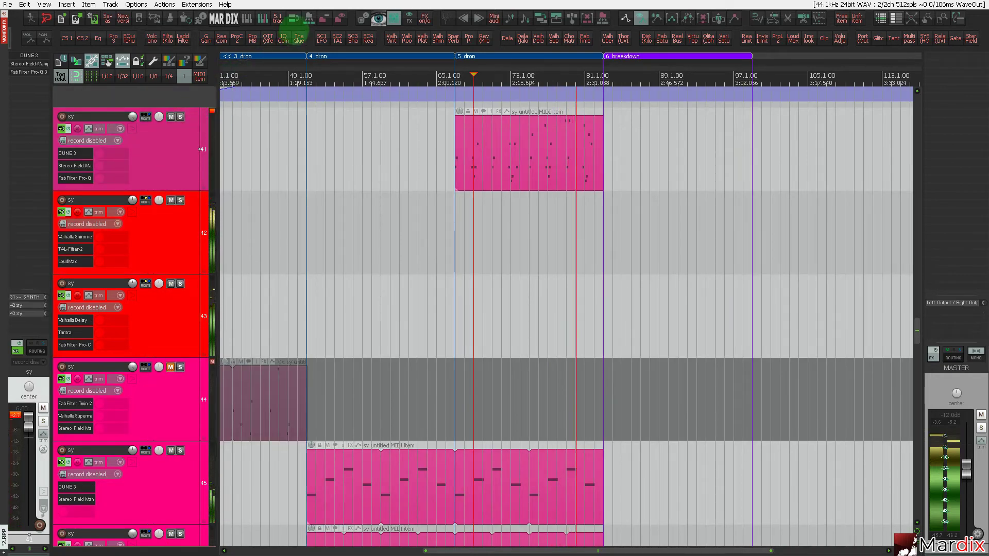
{"action": "key", "text": "ctrl+t"}
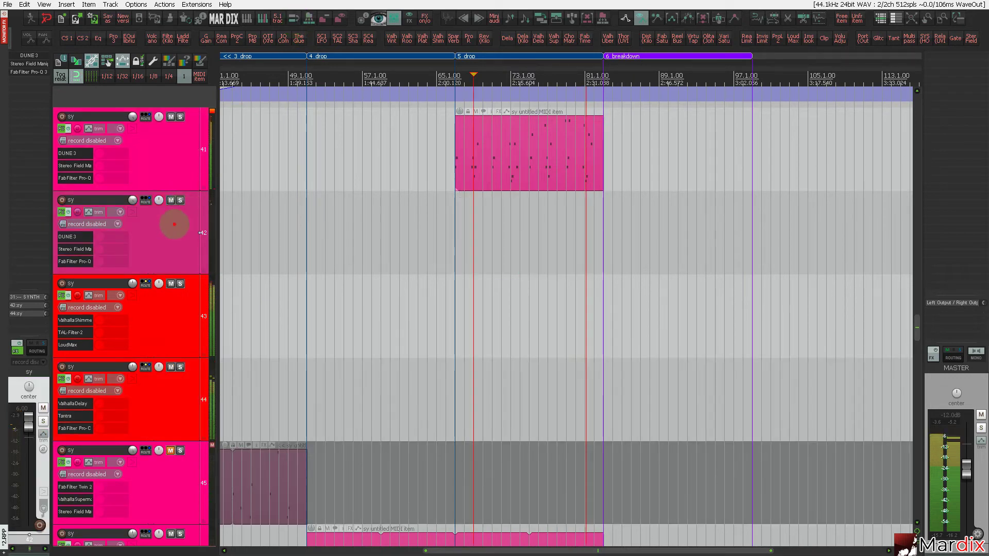
{"action": "left_click", "coordinate": [77, 236], "text": "alt"}
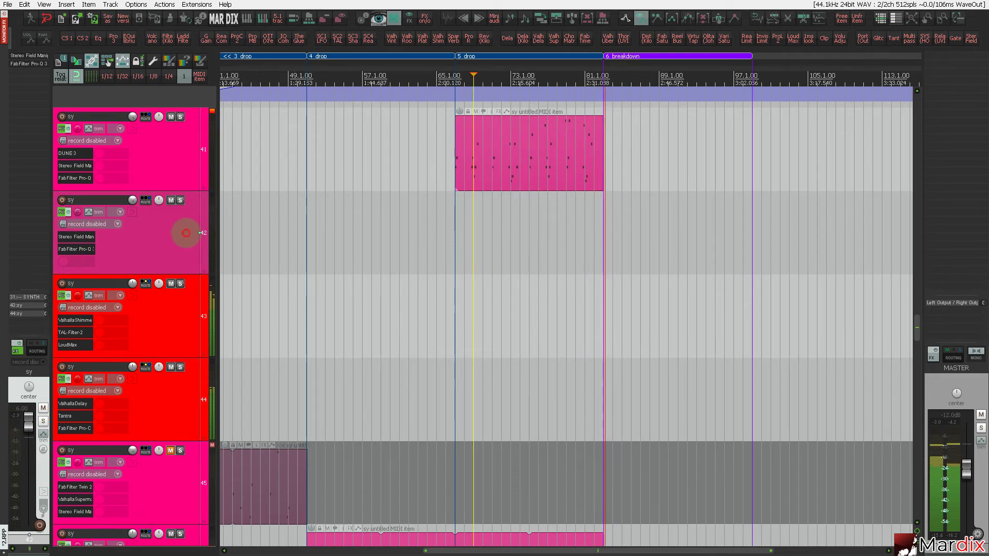
Add Zebra2 to track 42 as the first plugin in its chain, restart playback in the fifth drop and close the plugin window.
{"action": "key", "text": "shift+s"}
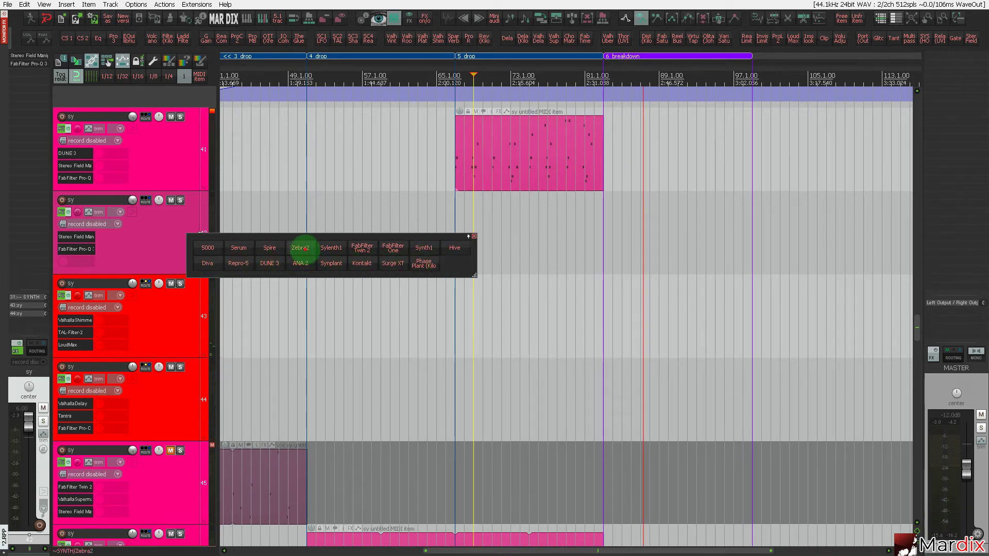
{"action": "left_click", "coordinate": [300, 247]}
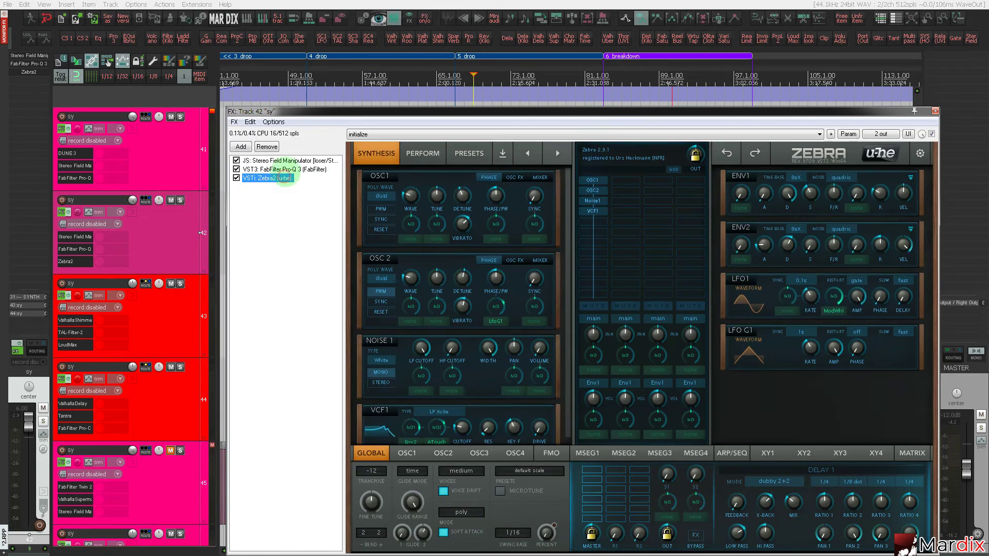
{"action": "left_click_drag", "start_coordinate": [500, 160], "coordinate": [511, 160]}
{"action": "key", "text": "space"}
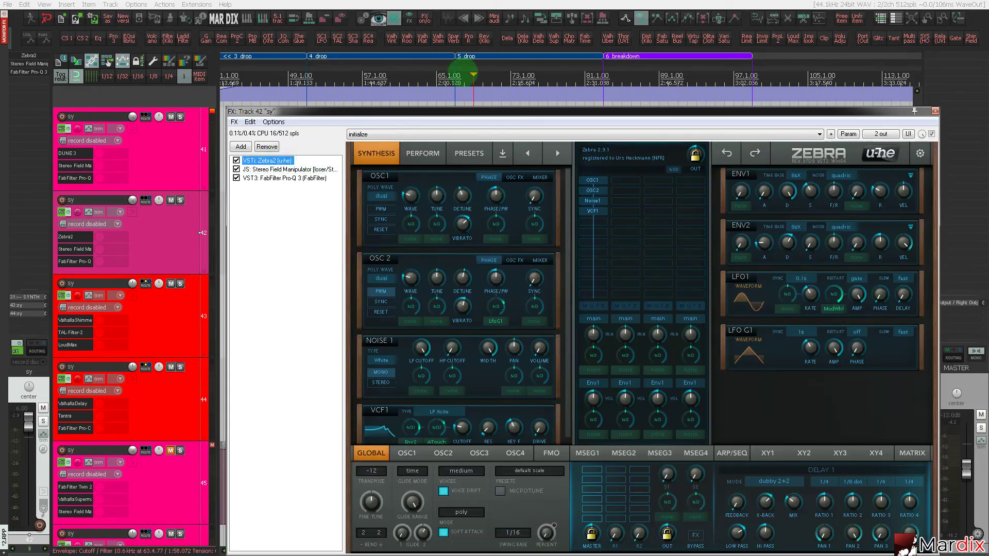
{"action": "left_click", "coordinate": [467, 74]}
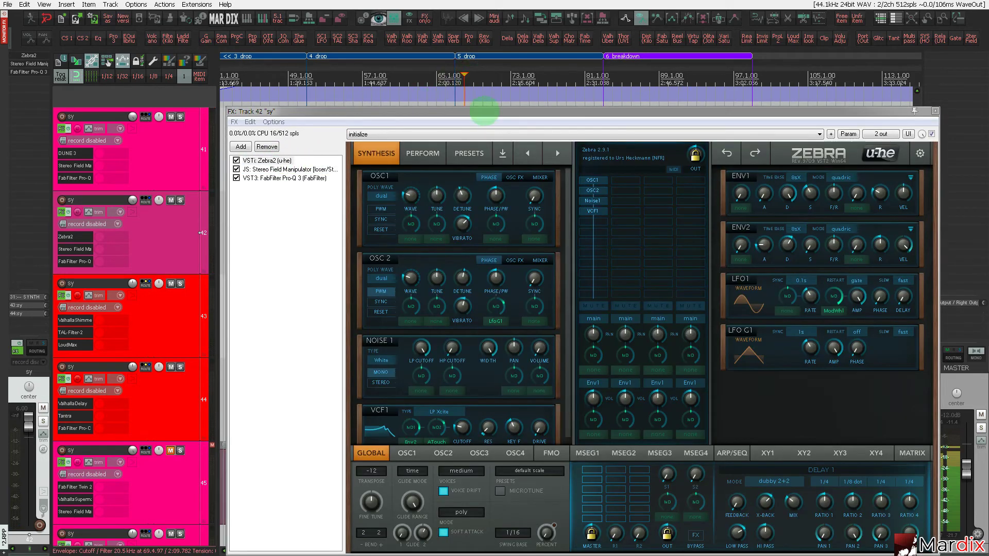
{"action": "left_click", "coordinate": [484, 110]}
{"action": "left_click", "coordinate": [935, 111]}
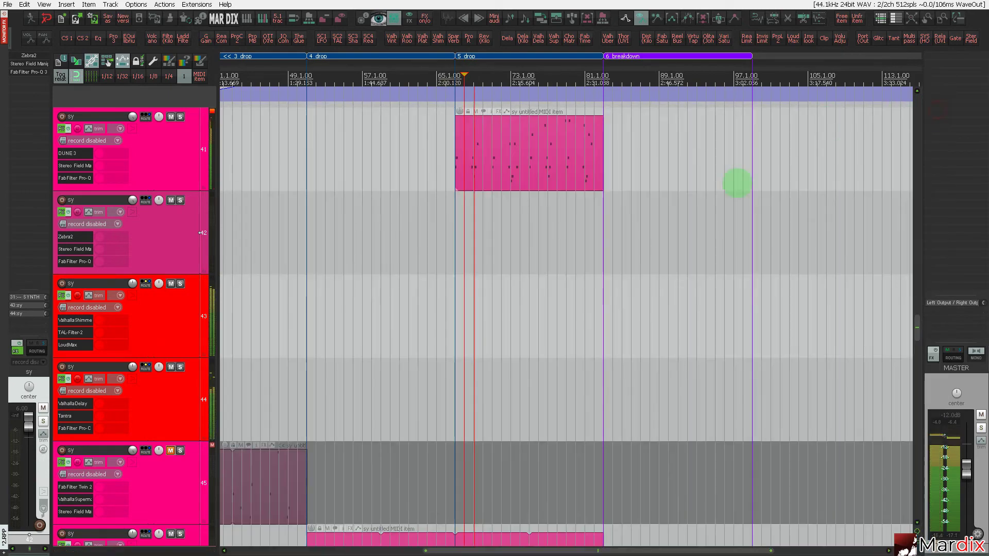
Select the melody item on track 41 and audition the track in solo during the fifth drop.
{"action": "scroll", "coordinate": [150, 266], "scroll_direction": "down", "scroll_amount": 10}
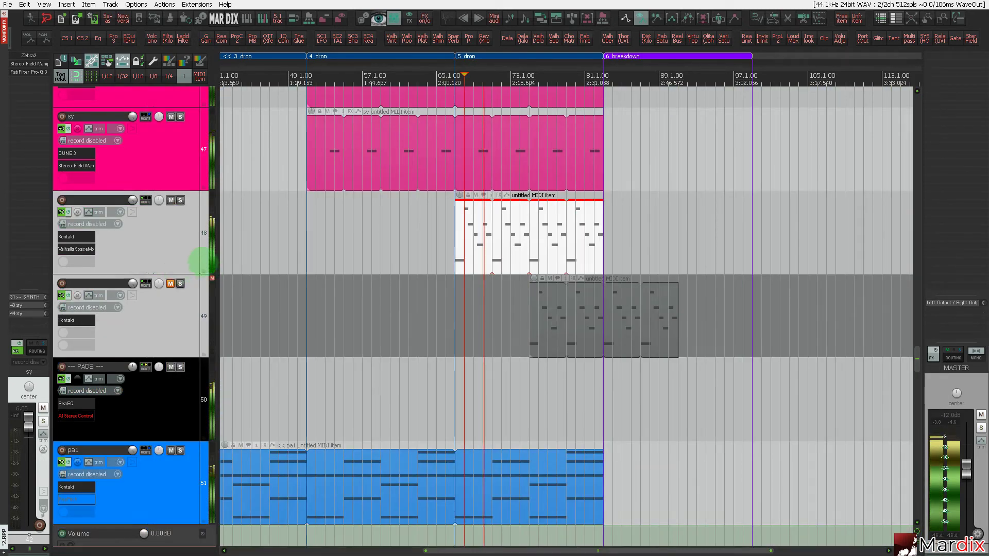
{"action": "scroll", "coordinate": [170, 227], "scroll_direction": "up", "scroll_amount": 8}
{"action": "scroll", "coordinate": [164, 239], "scroll_direction": "up", "scroll_amount": 3}
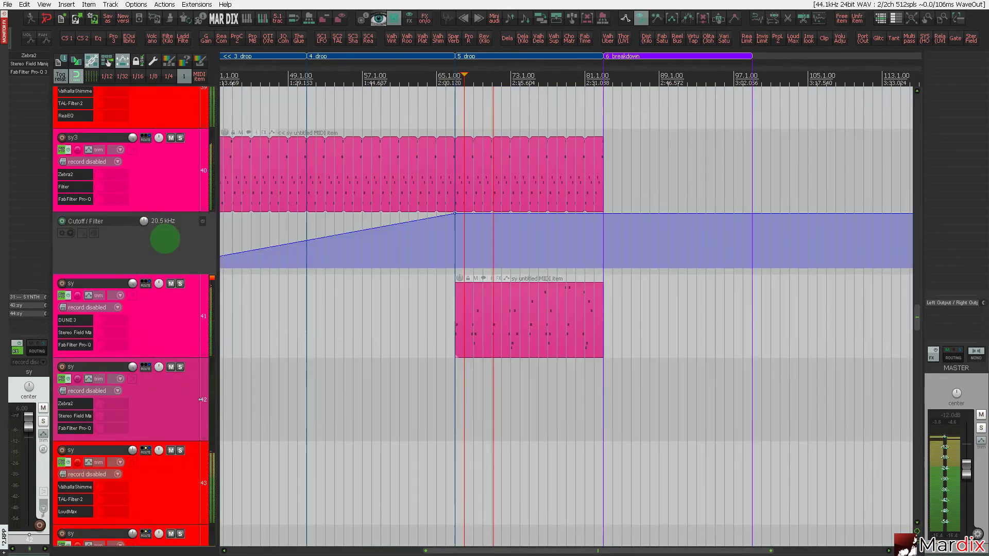
{"action": "left_click", "coordinate": [535, 319]}
{"action": "scroll", "coordinate": [535, 320], "scroll_direction": "up", "scroll_amount": 4}
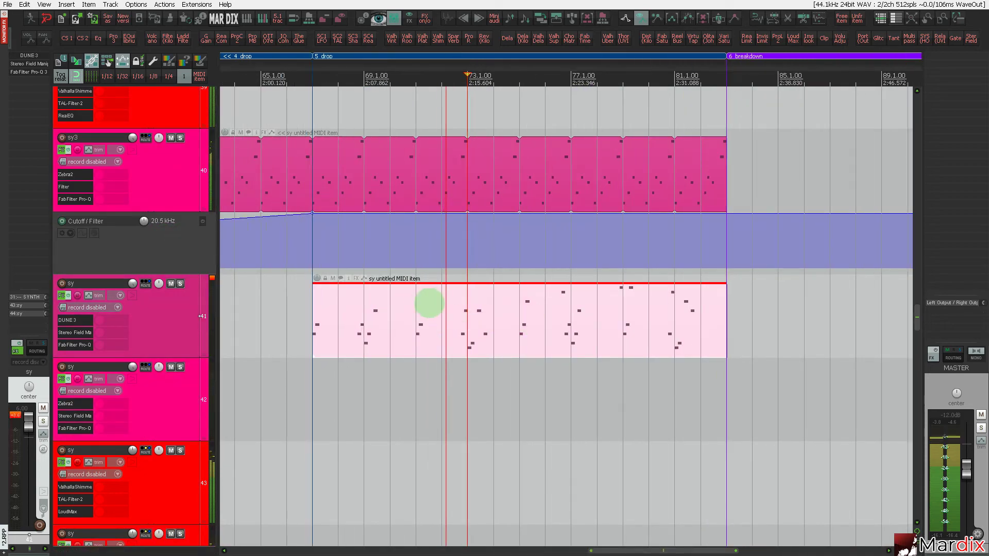
{"action": "left_click", "coordinate": [195, 299]}
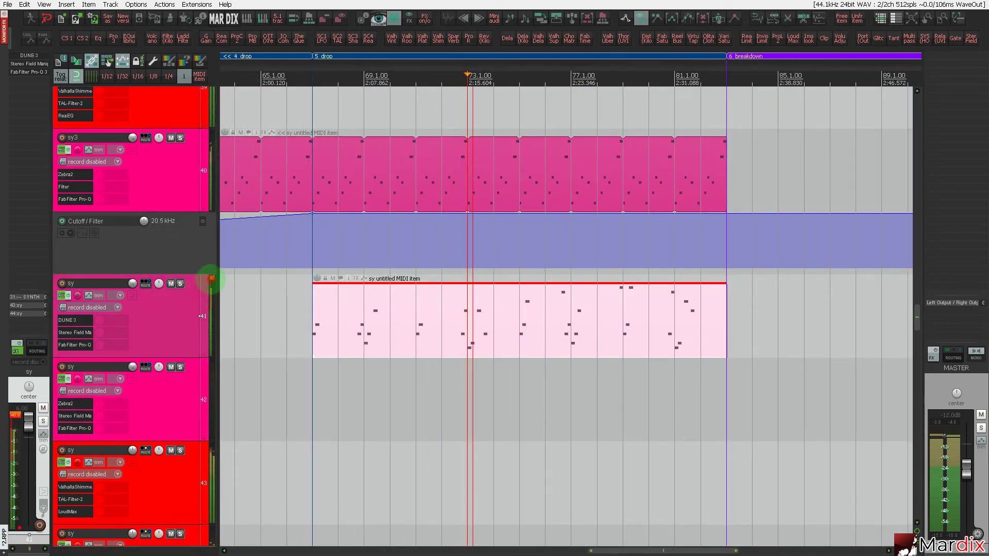
{"action": "left_click", "coordinate": [180, 284]}
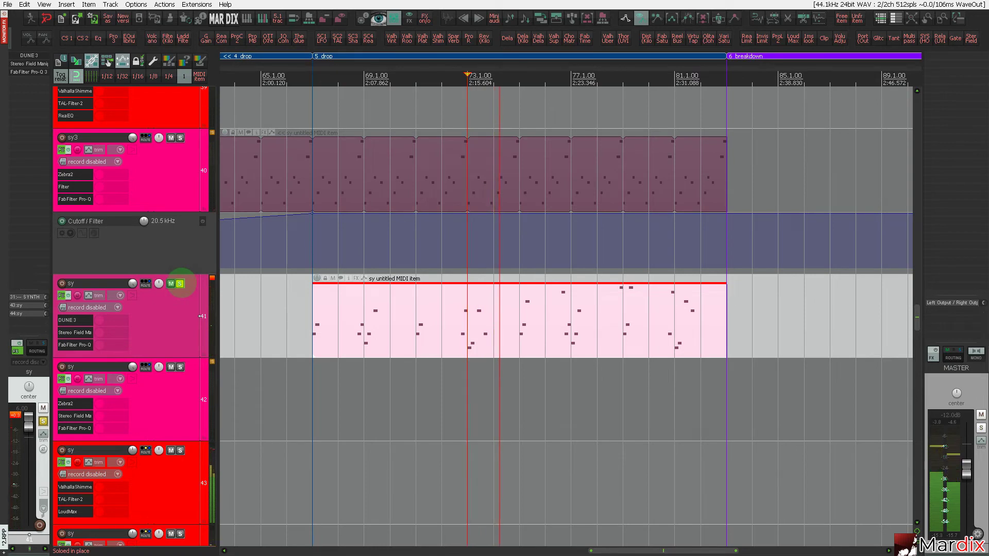
{"action": "left_click", "coordinate": [180, 284]}
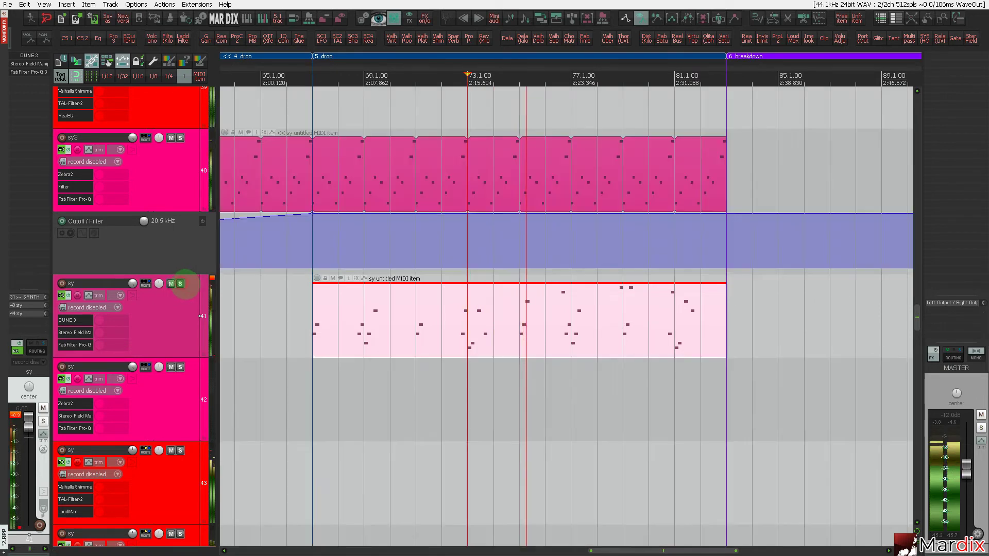
Copy the second half of track 41's melody item, bars 75 to 83, to the same position on track 42.
{"action": "left_click", "coordinate": [378, 316]}
{"action": "left_click_drag", "start_coordinate": [381, 317], "coordinate": [502, 397]}
{"action": "left_click", "coordinate": [501, 398]}
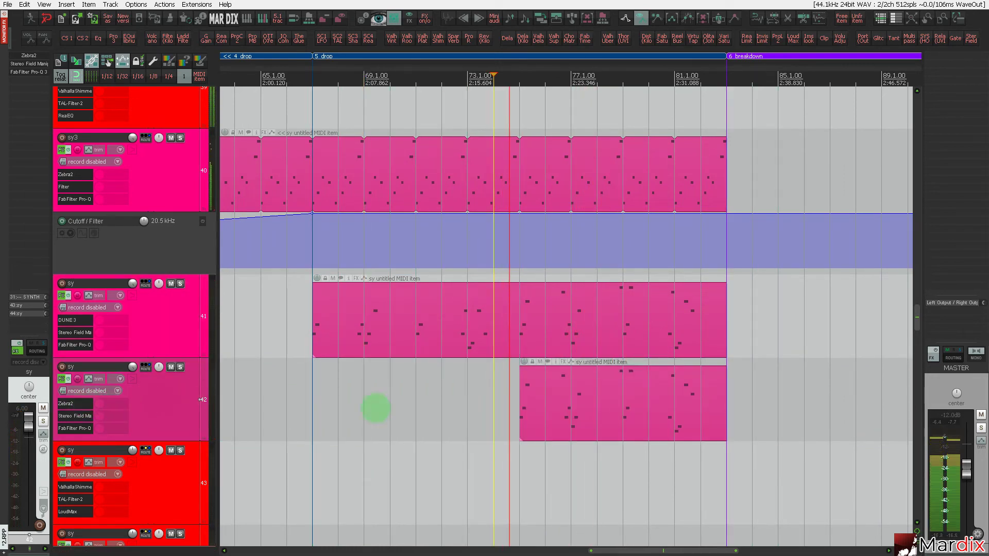
Start playback from bar 77 on track 42's melody item and open the preset browser of the track's Zebra2.
{"action": "left_click", "coordinate": [588, 401]}
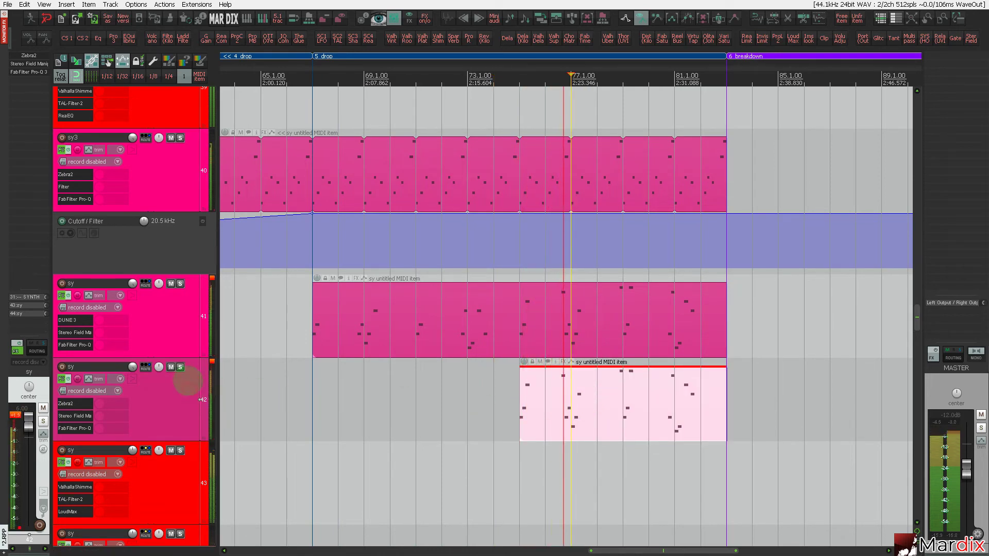
{"action": "left_click", "coordinate": [79, 404]}
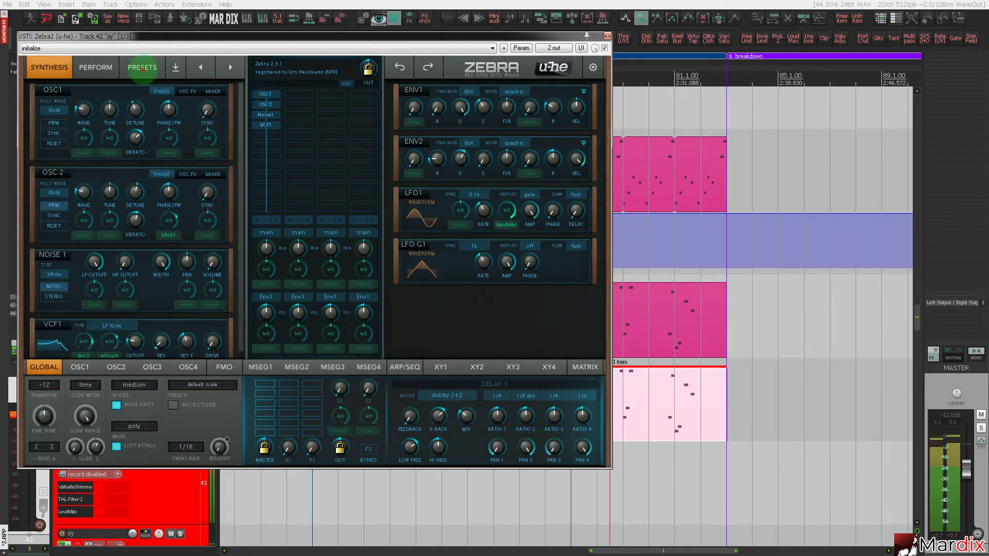
{"action": "left_click", "coordinate": [142, 68]}
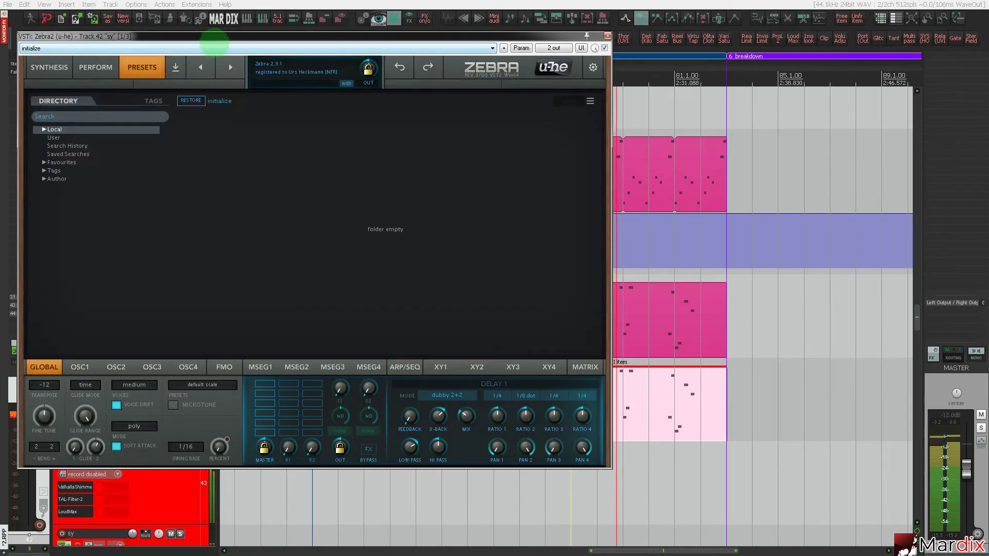
{"action": "left_click_drag", "start_coordinate": [232, 36], "coordinate": [424, 70]}
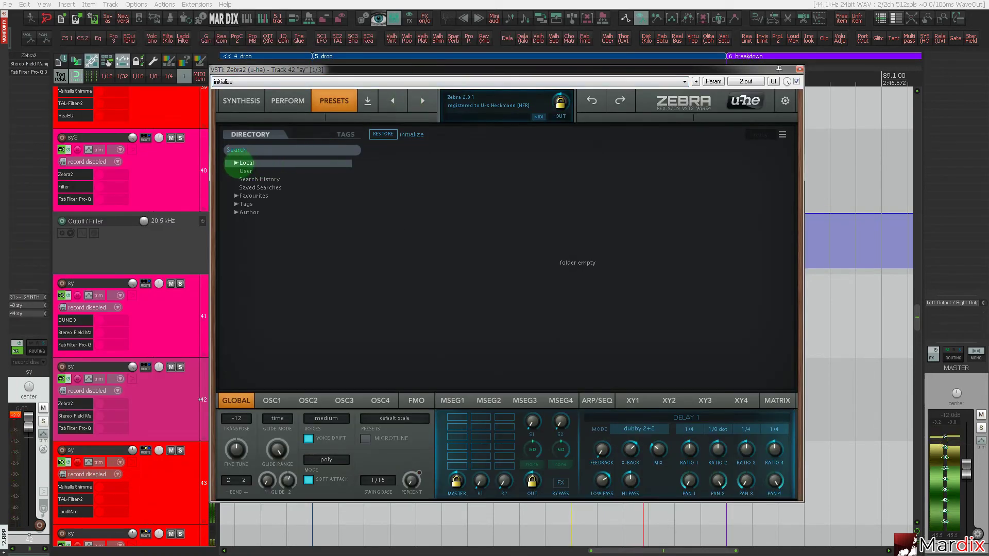
Audition the presets HS Wooden Ruler+, HS Weaver Bass and HS Wavedorf Basic from the local Bassics folder.
{"action": "left_click", "coordinate": [238, 164]}
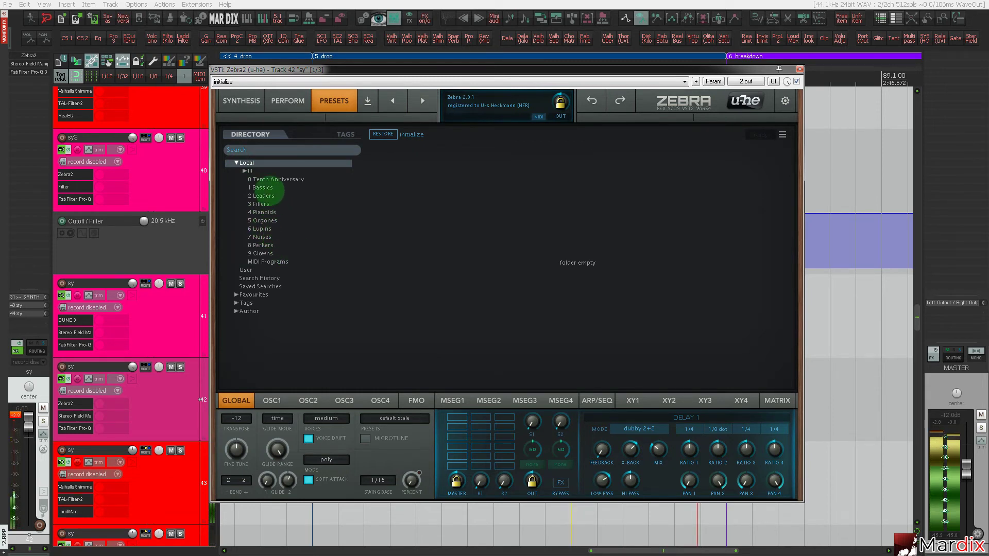
{"action": "left_click", "coordinate": [268, 189]}
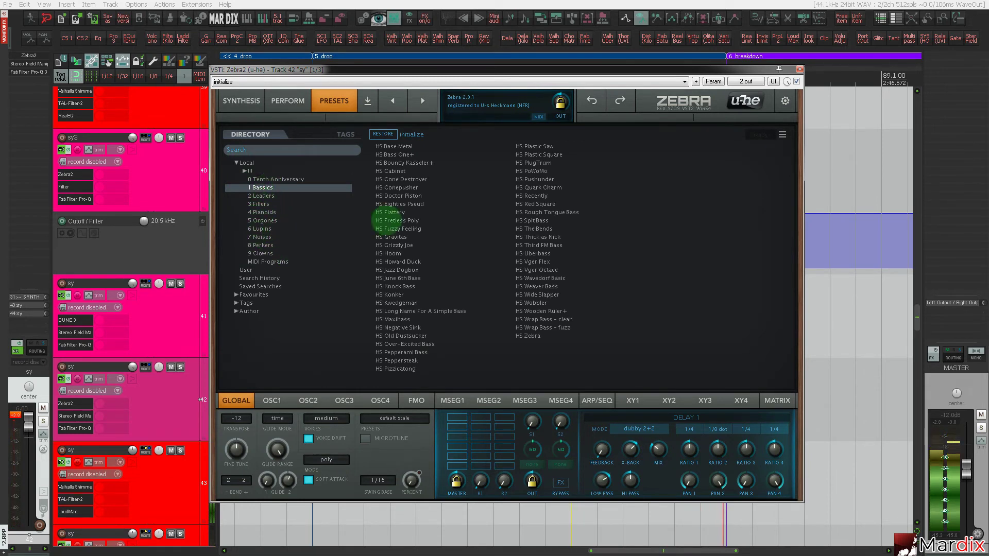
{"action": "left_click", "coordinate": [520, 311]}
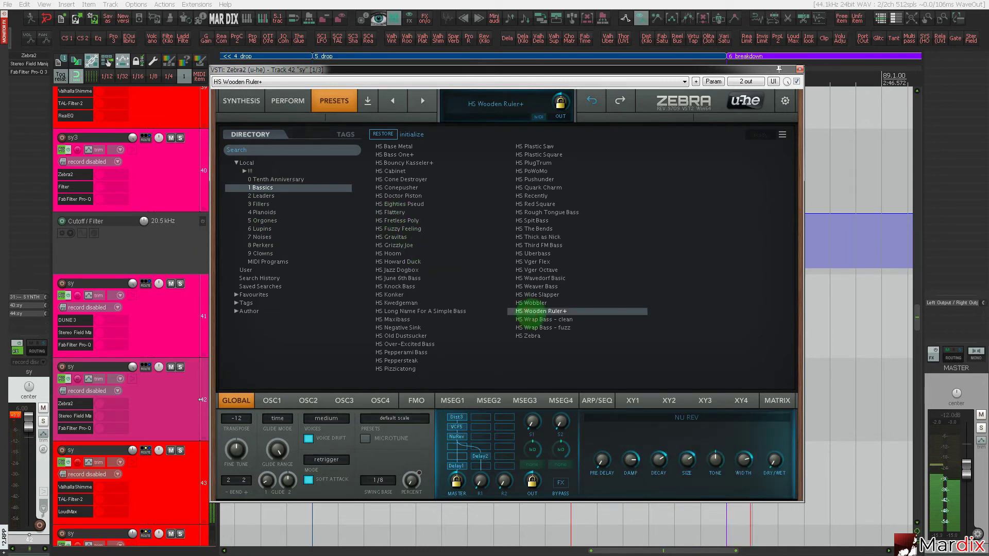
{"action": "left_click", "coordinate": [537, 287]}
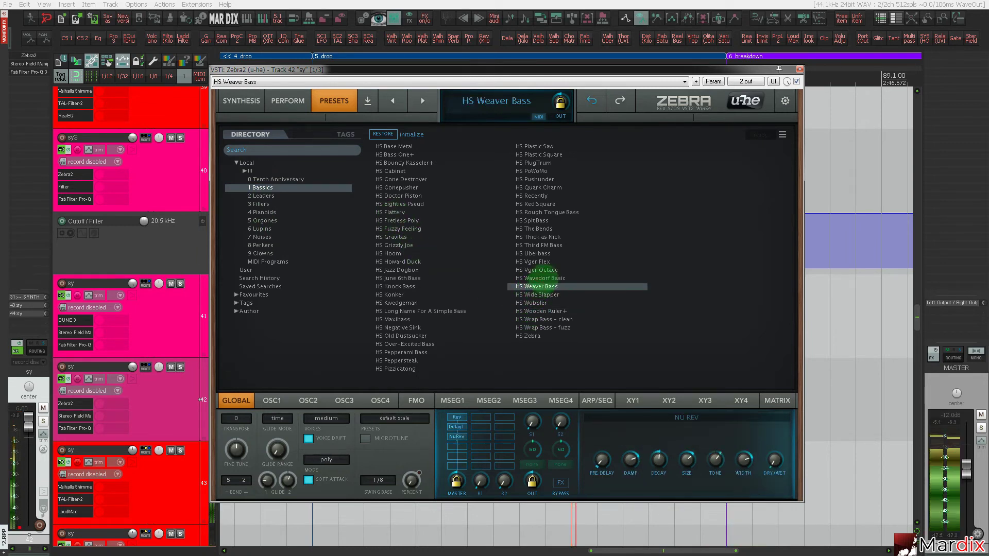
{"action": "left_click", "coordinate": [544, 278]}
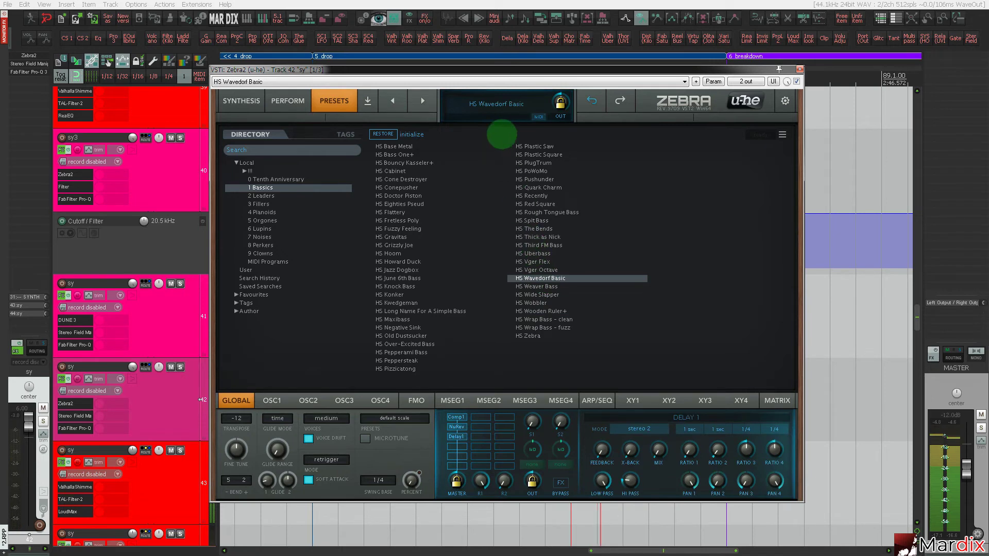
Restart playback from bar 75 and open the Leads presets of the Coxys - Trance Essentials bank.
{"action": "left_click_drag", "start_coordinate": [490, 71], "coordinate": [510, 208]}
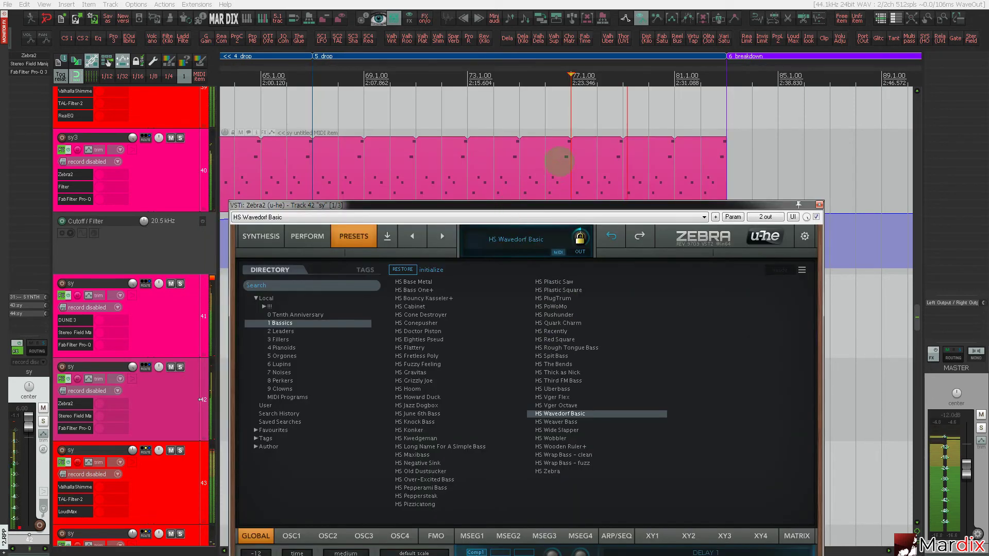
{"action": "left_click", "coordinate": [521, 115]}
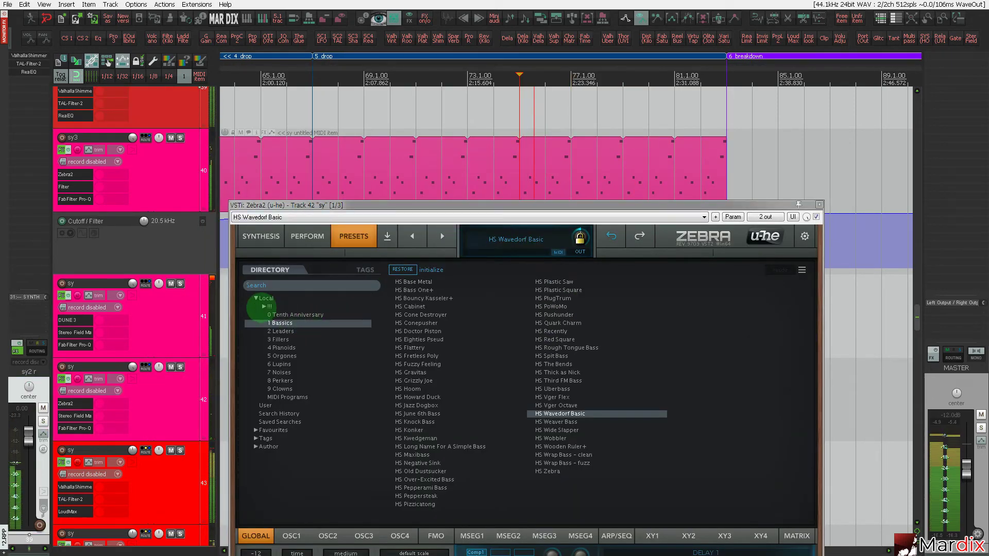
{"action": "left_click", "coordinate": [265, 306]}
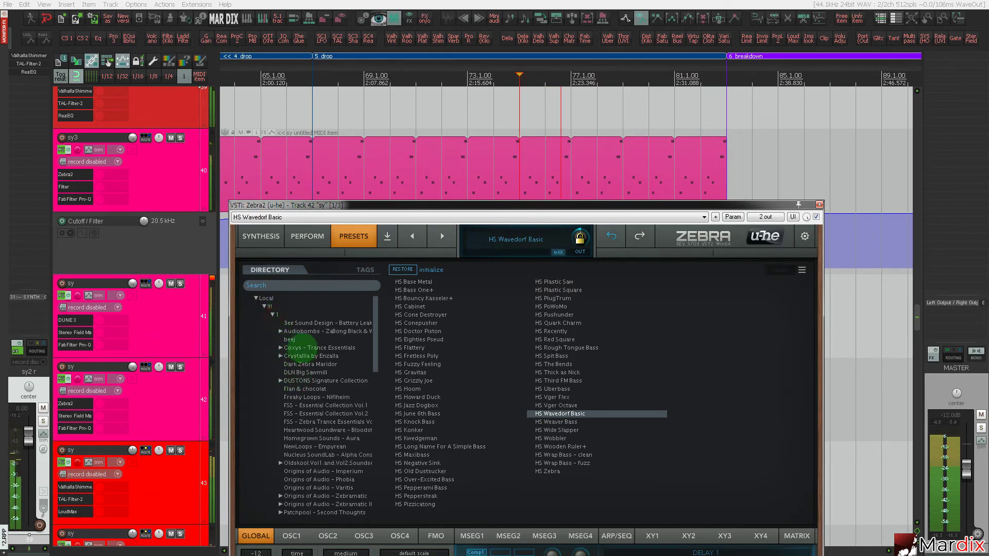
{"action": "left_click", "coordinate": [282, 347]}
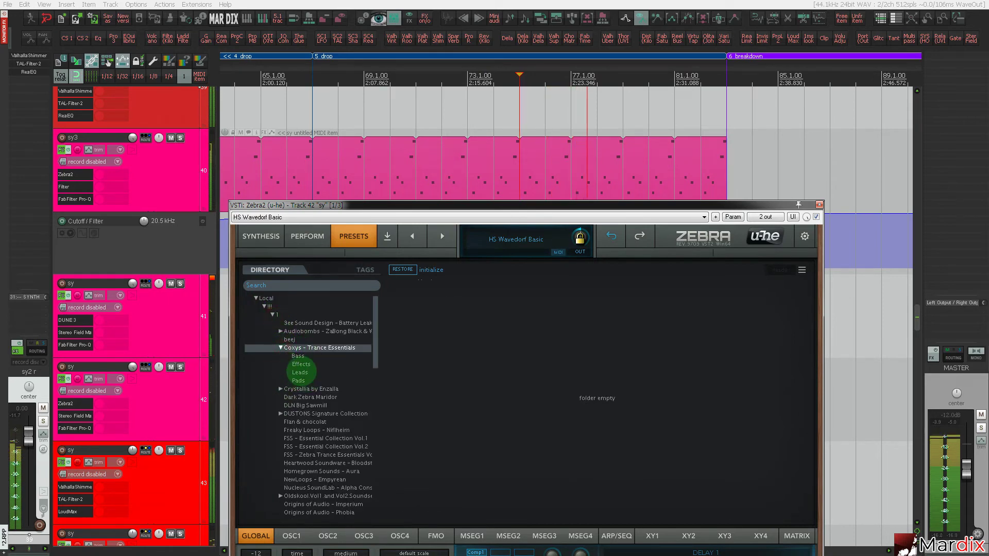
{"action": "left_click", "coordinate": [300, 372]}
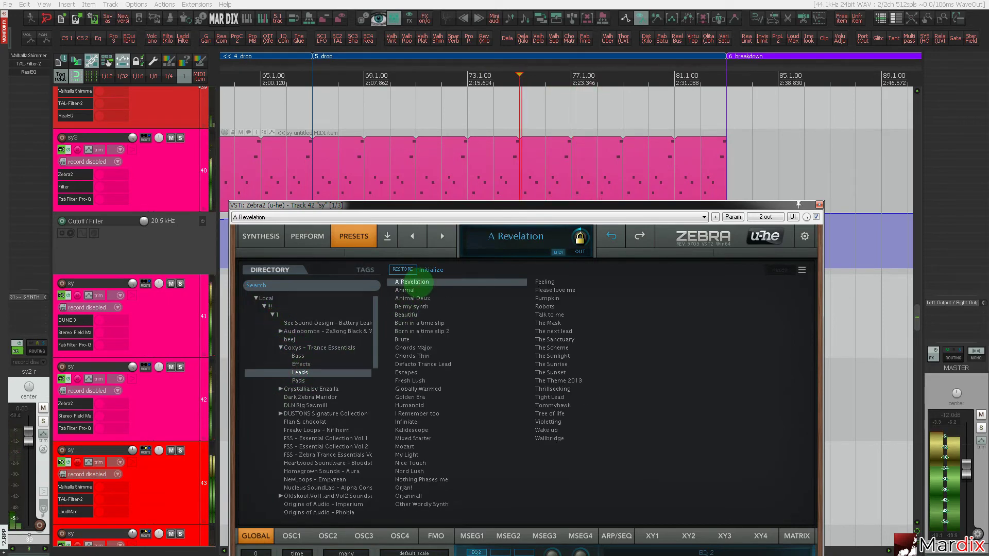
Audition the lead presets Animal, Animal Deux and Be my synth on track 42.
{"action": "left_click", "coordinate": [426, 290]}
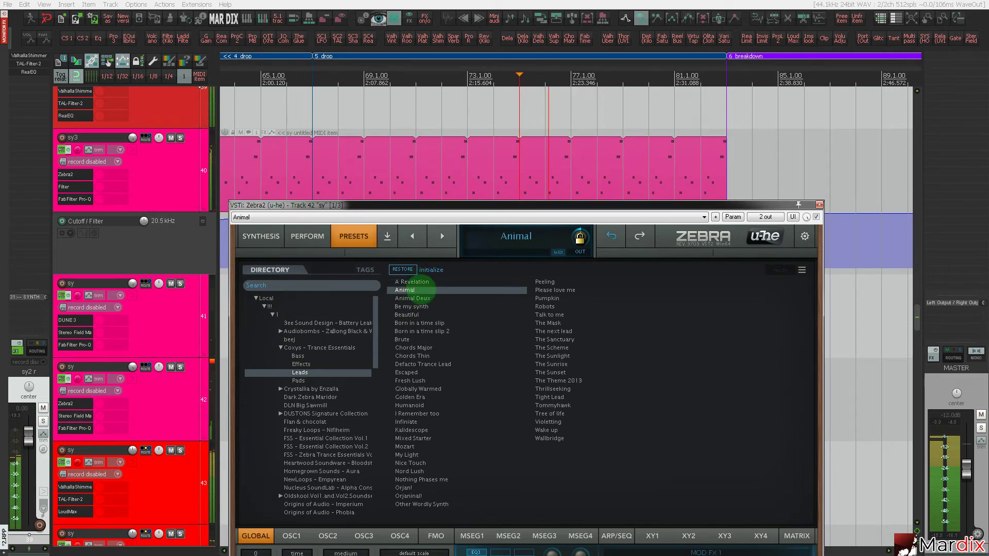
{"action": "left_click", "coordinate": [427, 298]}
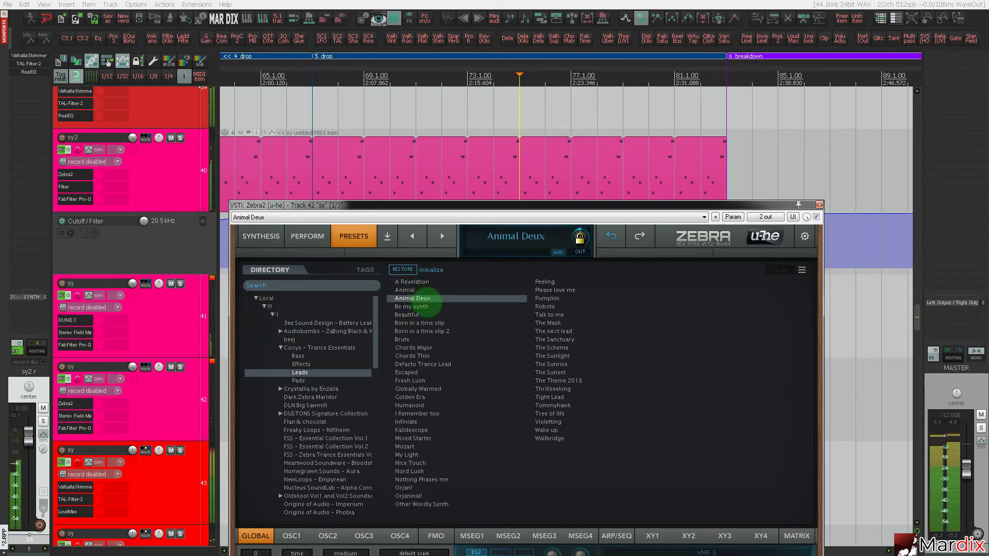
{"action": "left_click", "coordinate": [421, 307]}
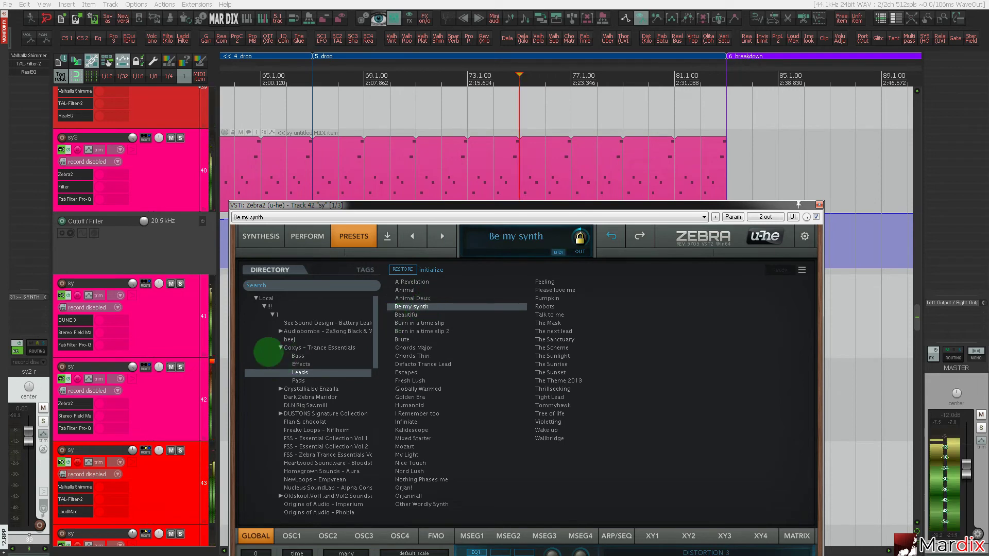
{"action": "left_click", "coordinate": [184, 399]}
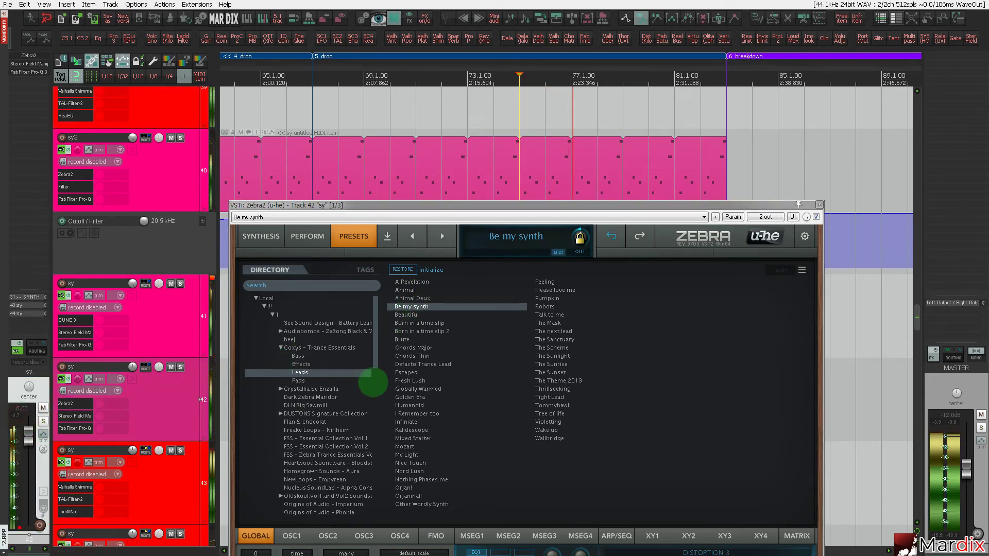
Try the lead preset Beautiful, load Born in a time slip instead and close the Zebra2 window.
{"action": "left_click", "coordinate": [412, 316]}
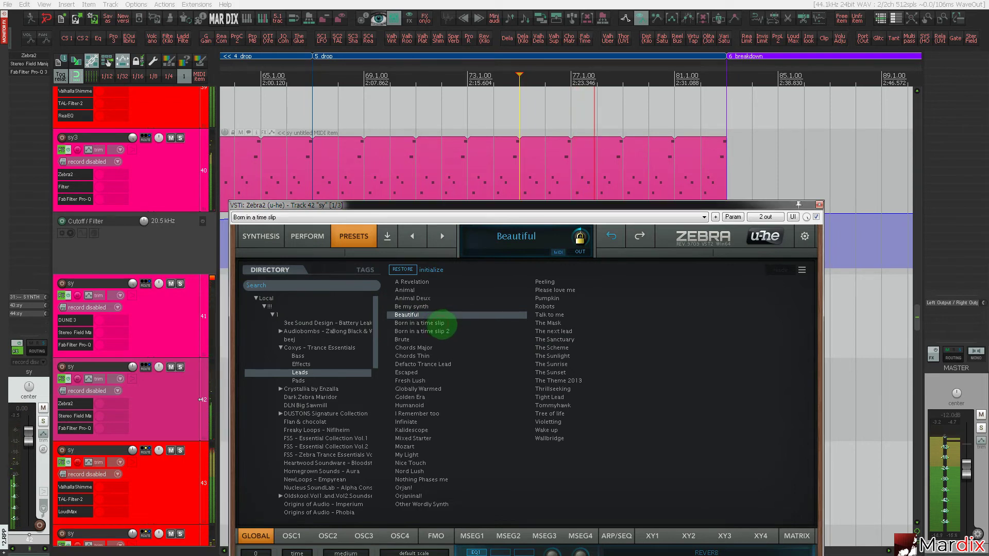
{"action": "left_click", "coordinate": [441, 323]}
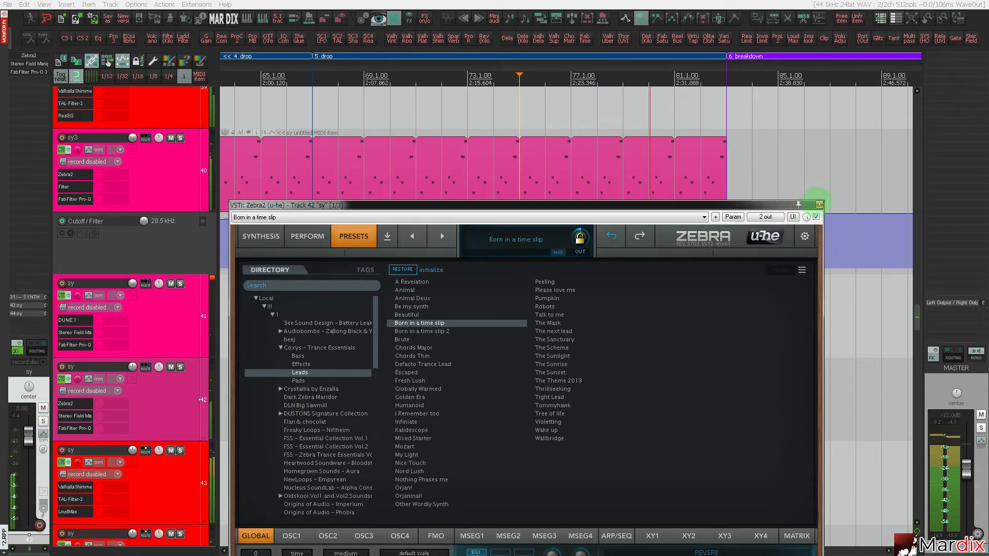
{"action": "left_click", "coordinate": [819, 204]}
Play track 42's melody from bar 76, open its item in the MIDI editor and enable key snap to B natural minor.
{"action": "left_click", "coordinate": [578, 382]}
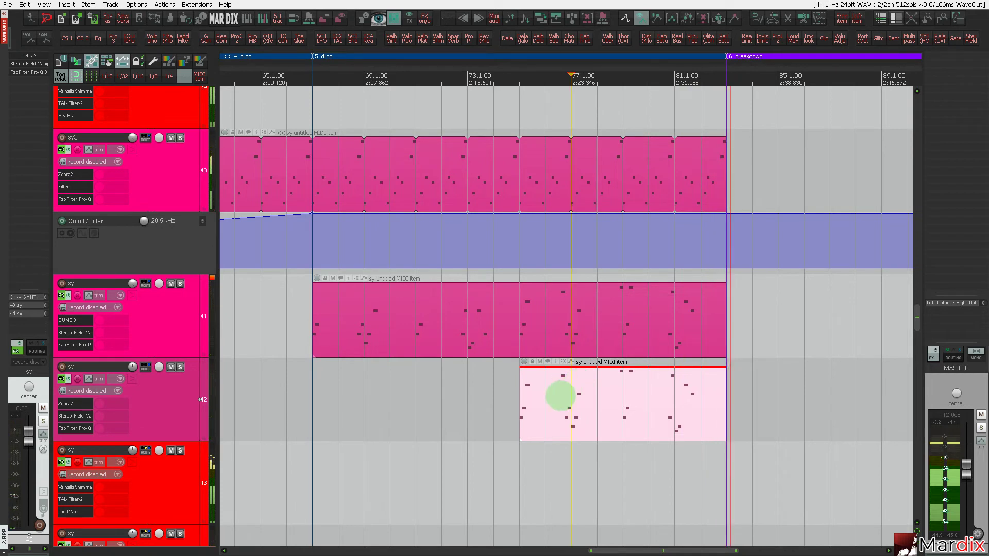
{"action": "left_click", "coordinate": [513, 403]}
{"action": "left_click", "coordinate": [546, 402]}
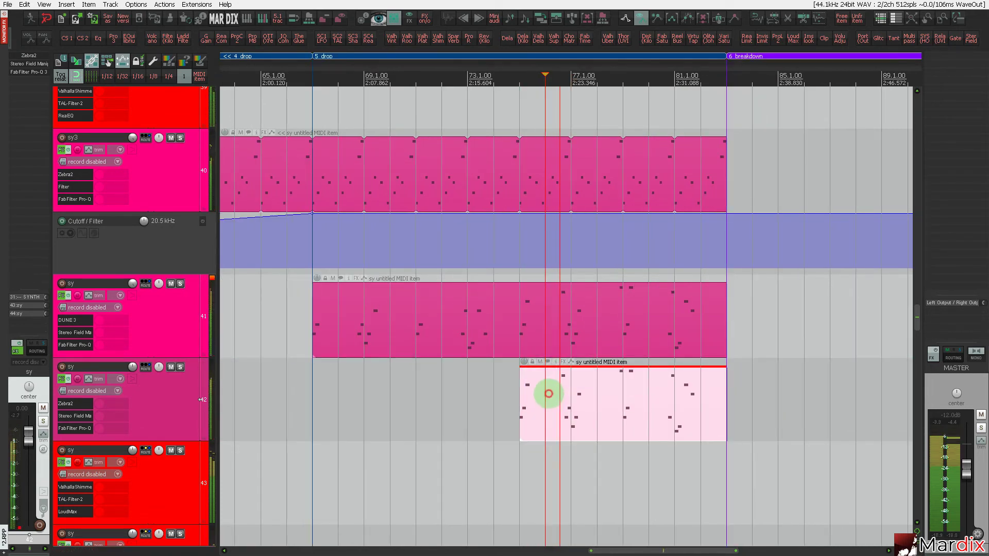
{"action": "double_click", "coordinate": [548, 394]}
{"action": "scroll", "coordinate": [122, 177], "scroll_direction": "up", "scroll_amount": 2}
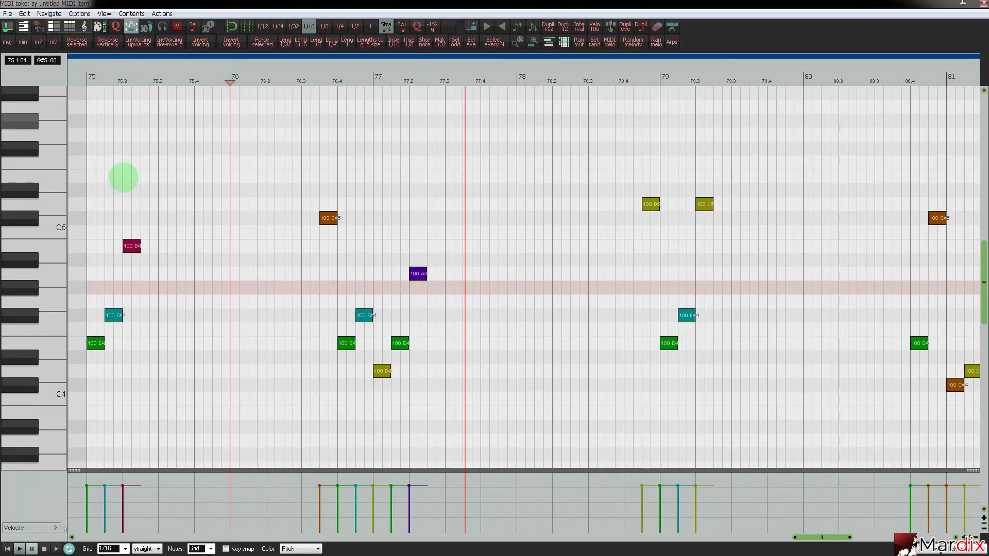
{"action": "left_click", "coordinate": [226, 549]}
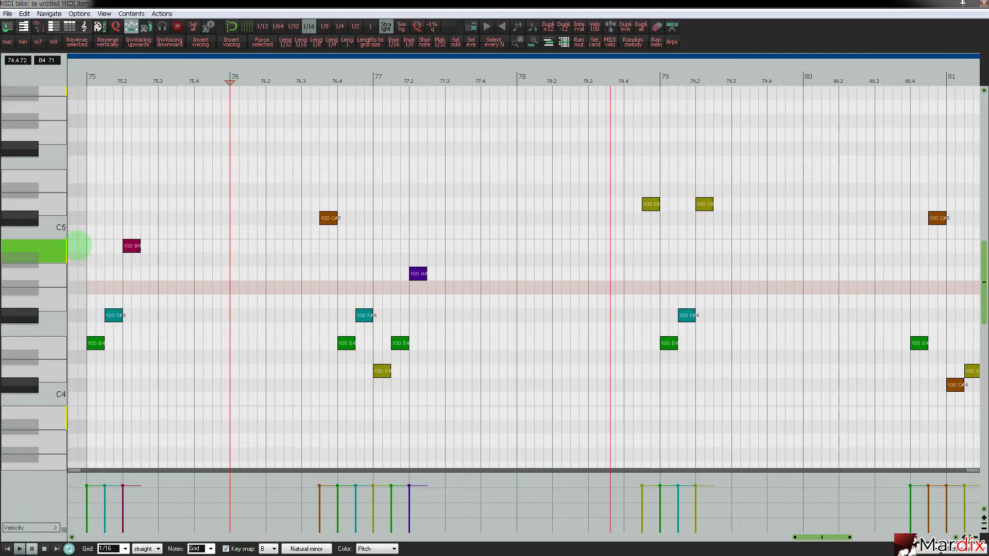
Insert an eighth-note C#5 on the second half of beat 75.3 and play the melody from bar 75.
{"action": "scroll", "coordinate": [77, 247], "scroll_direction": "up", "scroll_amount": 3}
{"action": "left_click", "coordinate": [237, 247]}
{"action": "left_click", "coordinate": [387, 219]}
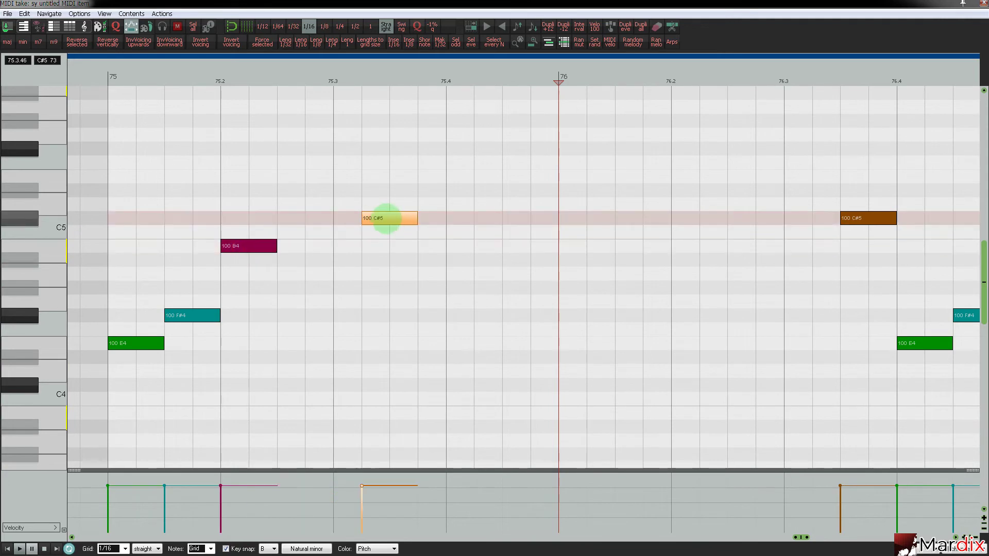
{"action": "left_click", "coordinate": [97, 75]}
{"action": "key", "text": "space"}
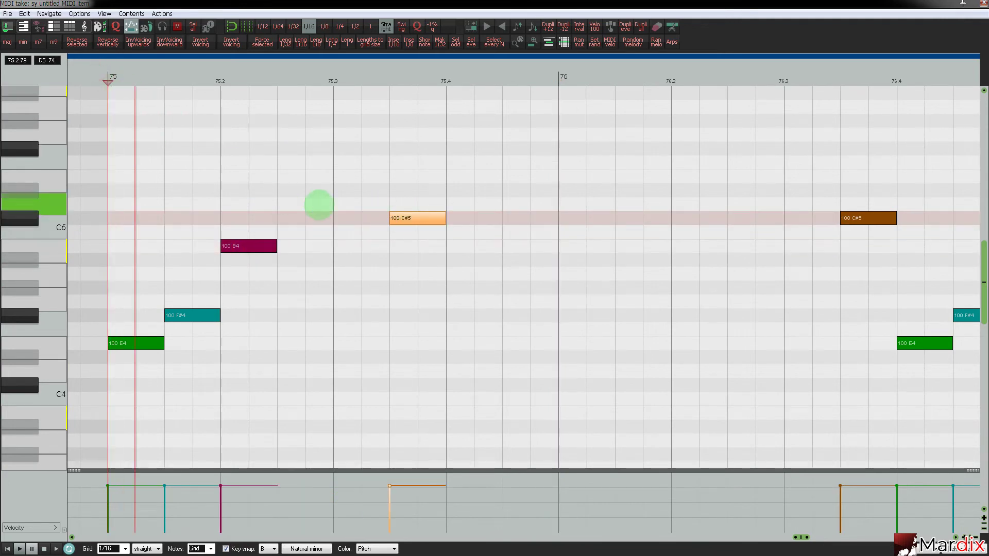
Add an eighth-note D5 on the second half of beat 75.4 and replay the phrase from bar 75.
{"action": "left_click", "coordinate": [425, 204]}
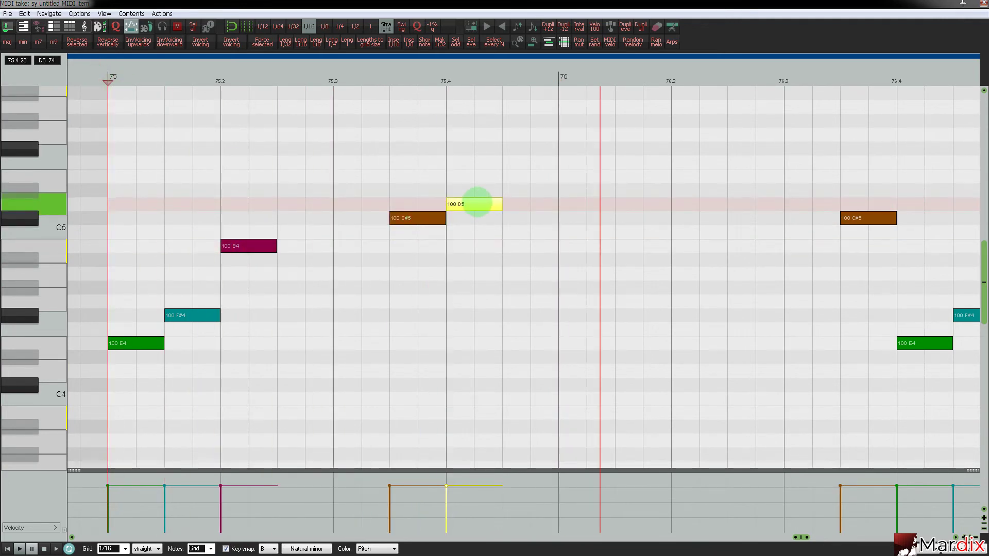
{"action": "left_click", "coordinate": [81, 76]}
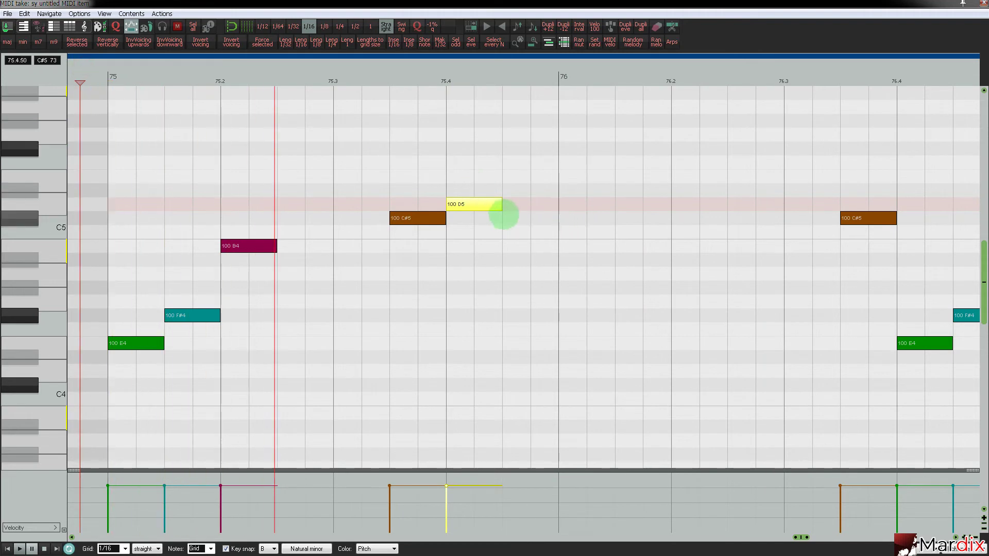
{"action": "left_click_drag", "start_coordinate": [491, 206], "coordinate": [535, 206]}
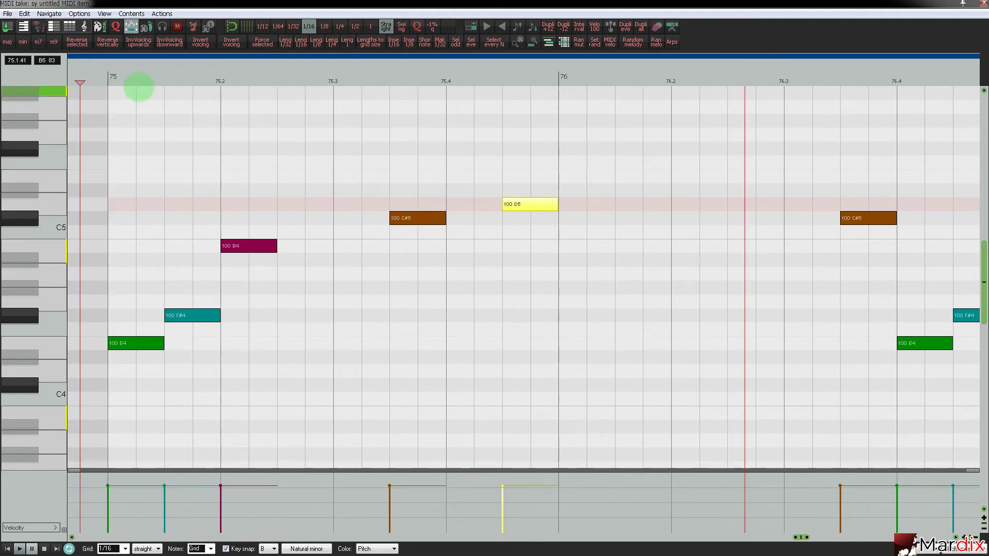
{"action": "left_click", "coordinate": [96, 73]}
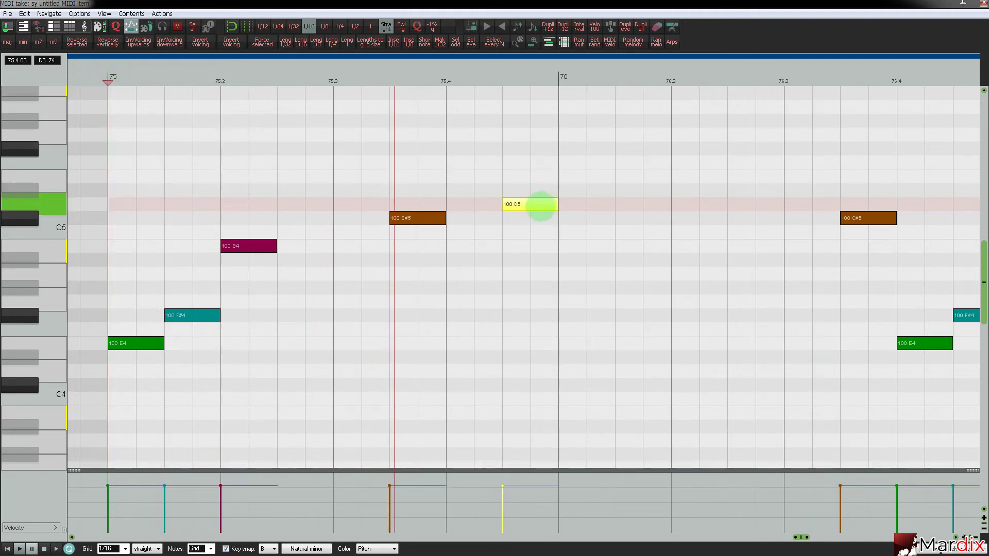
Add eighth notes C#5 on the second half of beat 77.3 and B4 on the second half of beat 77.4, and replay the phrase.
{"action": "scroll", "coordinate": [528, 204], "scroll_direction": "down", "scroll_amount": 2}
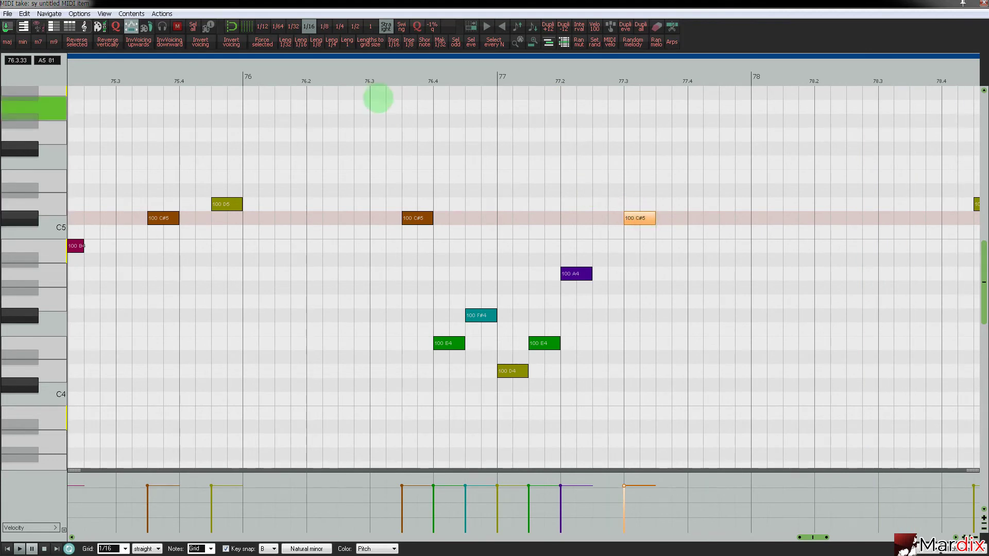
{"action": "left_click", "coordinate": [355, 79]}
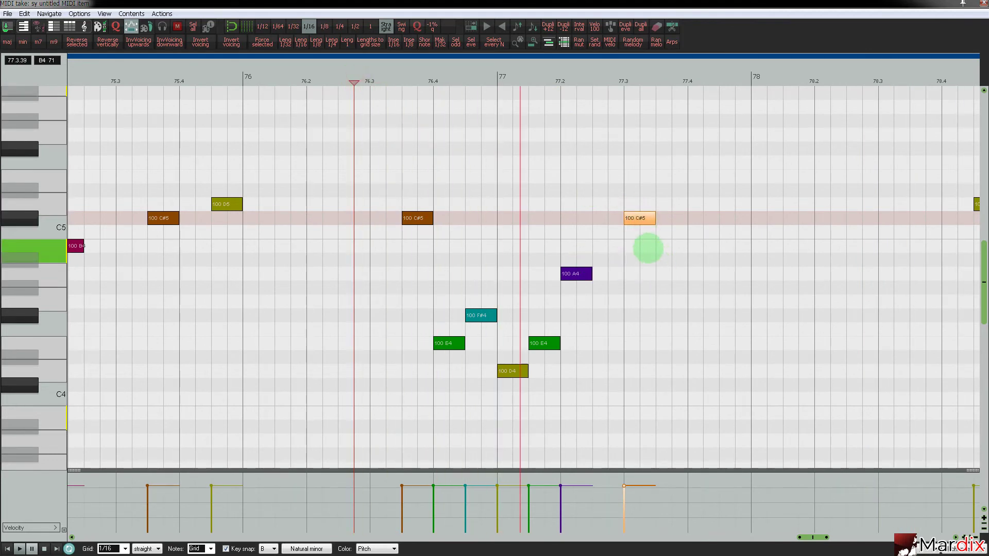
{"action": "left_click_drag", "start_coordinate": [661, 220], "coordinate": [748, 244]}
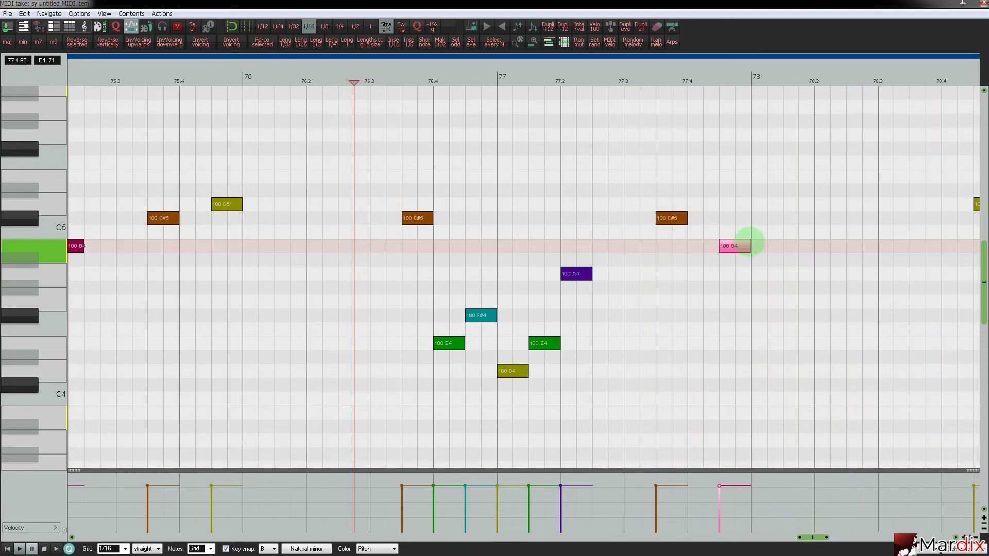
{"action": "left_click", "coordinate": [350, 79]}
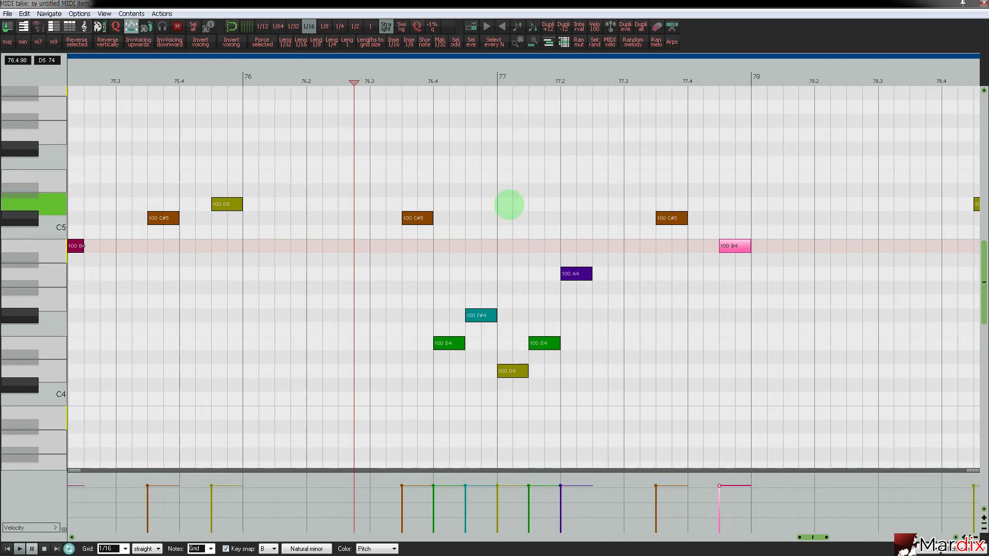
Lower the last note before bar 78 to A4 and play that phrase again from bar 77.
{"action": "left_click", "coordinate": [730, 247]}
{"action": "left_click_drag", "start_coordinate": [732, 240], "coordinate": [737, 274]}
{"action": "left_click", "coordinate": [545, 78]}
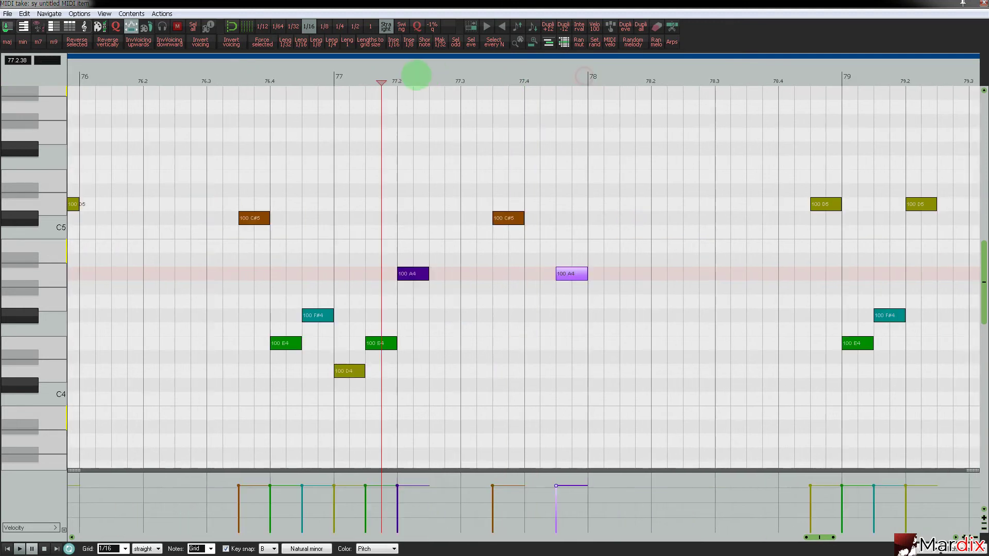
Copy the four added notes of bars 75 and 77 four bars ahead into bars 79 and 81, and play from beat 78.2.
{"action": "scroll", "coordinate": [556, 216], "scroll_direction": "down", "scroll_amount": 4}
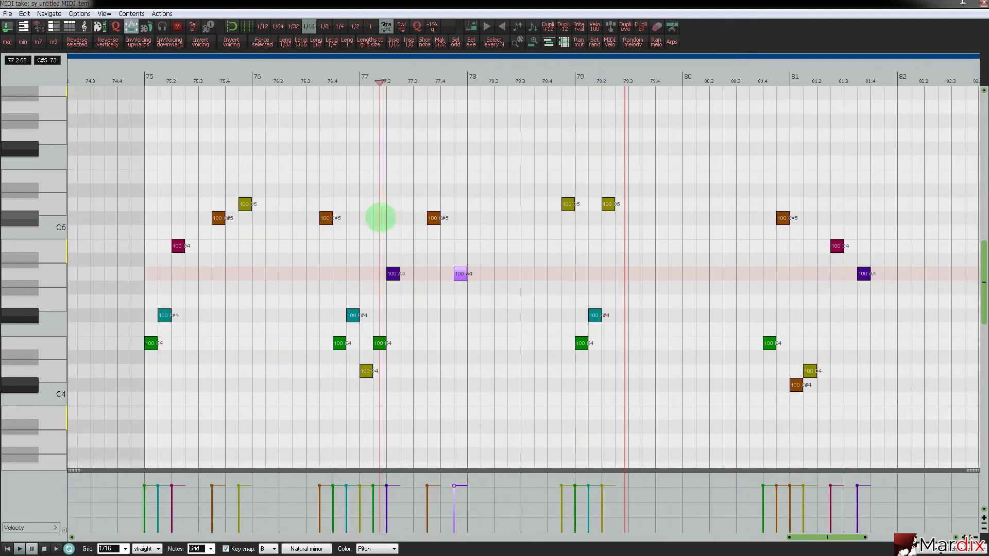
{"action": "left_click", "coordinate": [218, 218]}
{"action": "left_click", "coordinate": [244, 204], "text": "ctrl"}
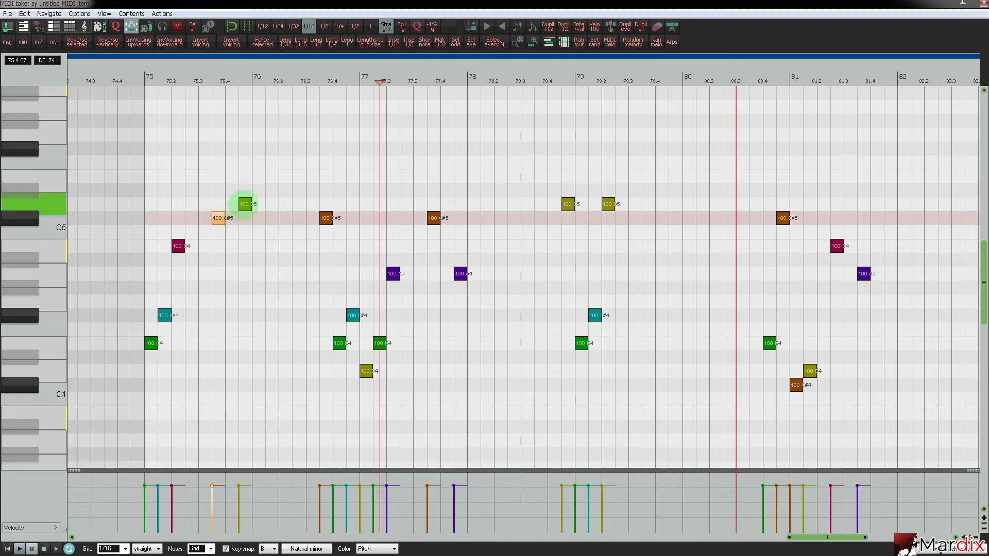
{"action": "left_click", "coordinate": [431, 218], "text": "ctrl"}
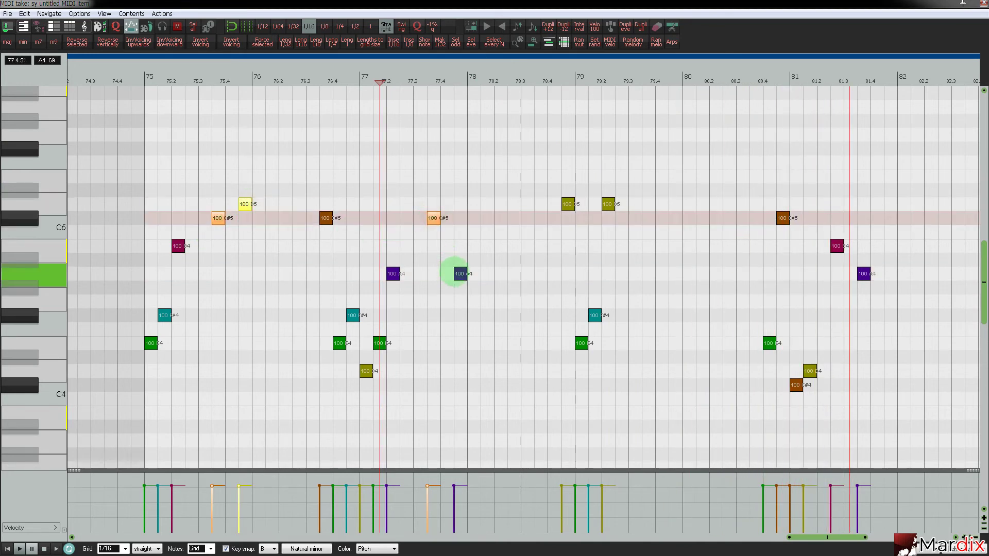
{"action": "left_click", "coordinate": [459, 272], "text": "ctrl"}
{"action": "left_click_drag", "start_coordinate": [220, 222], "coordinate": [690, 232]}
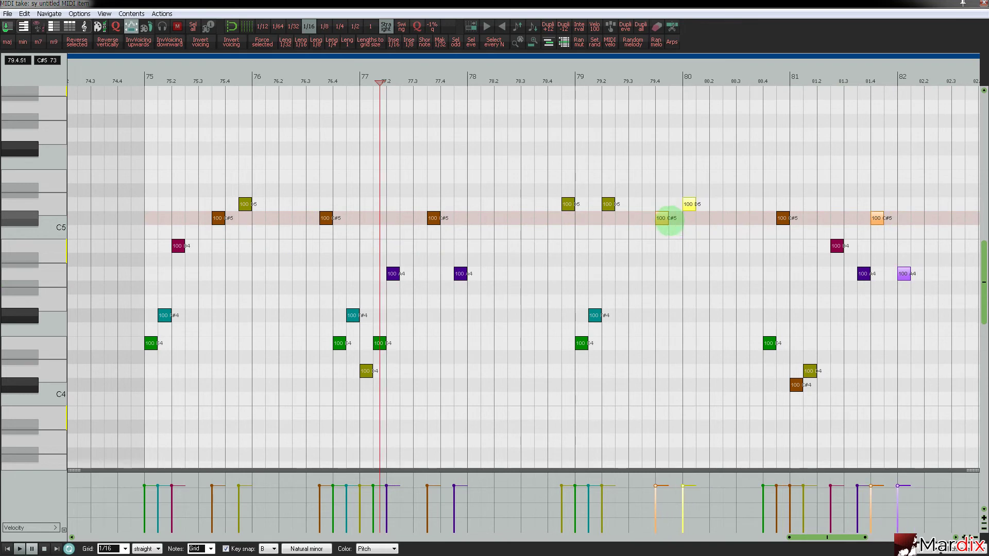
{"action": "left_click", "coordinate": [510, 78]}
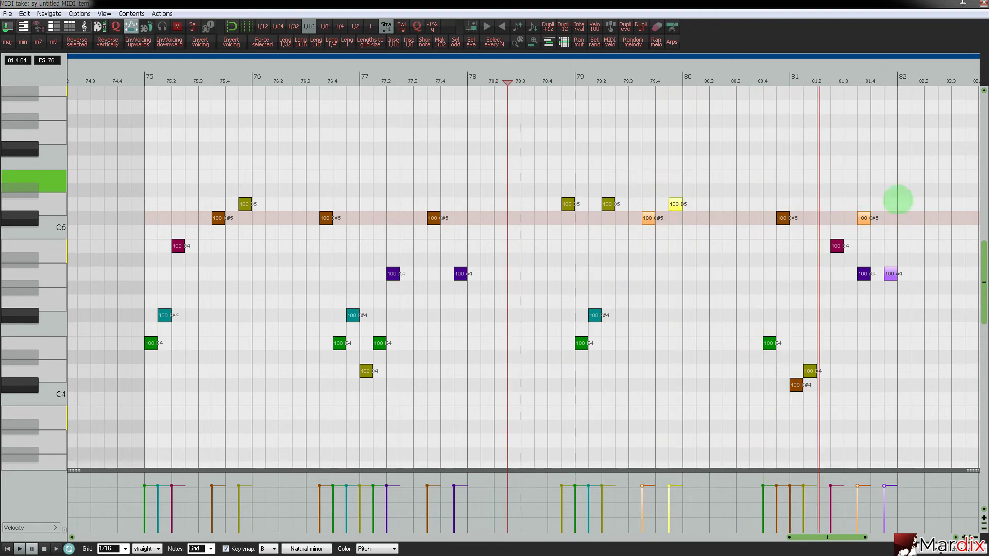
Move the A4 that overlaps C#5 in bar 81 an eighth note earlier, onto beat 81.3, and replay from beat 81.2.
{"action": "scroll", "coordinate": [911, 217], "scroll_direction": "up", "scroll_amount": 3}
{"action": "left_click_drag", "start_coordinate": [796, 273], "coordinate": [771, 274]}
{"action": "left_click", "coordinate": [687, 81]}
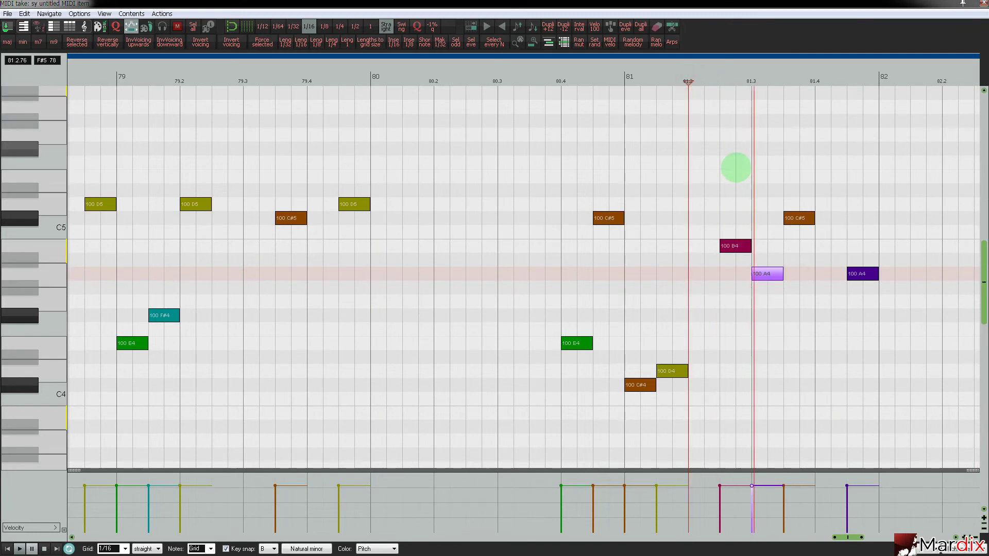
Close the MIDI editor, mute the DUNE 3 track 41 and play the arrangement from bar 75.
{"action": "scroll", "coordinate": [777, 213], "scroll_direction": "down", "scroll_amount": 4}
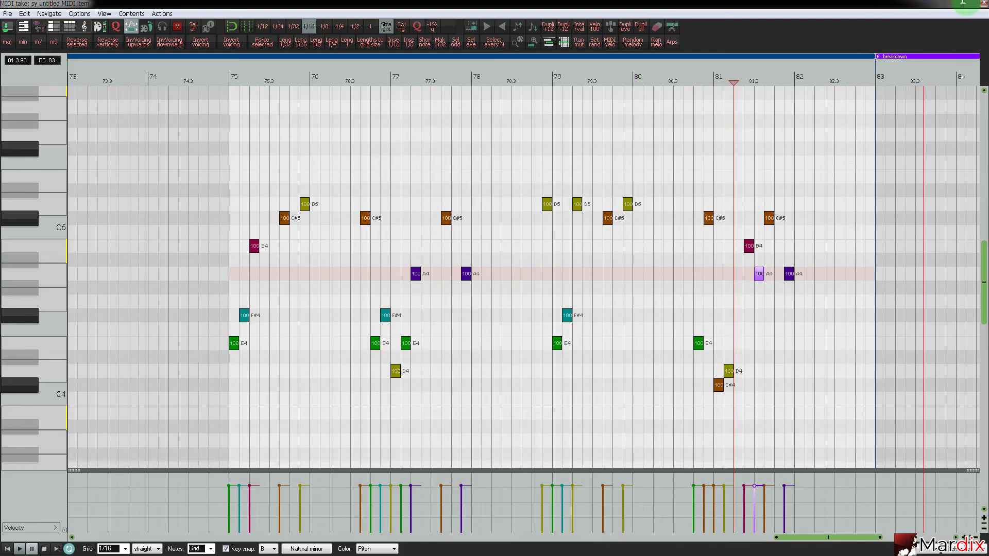
{"action": "left_click", "coordinate": [984, 3]}
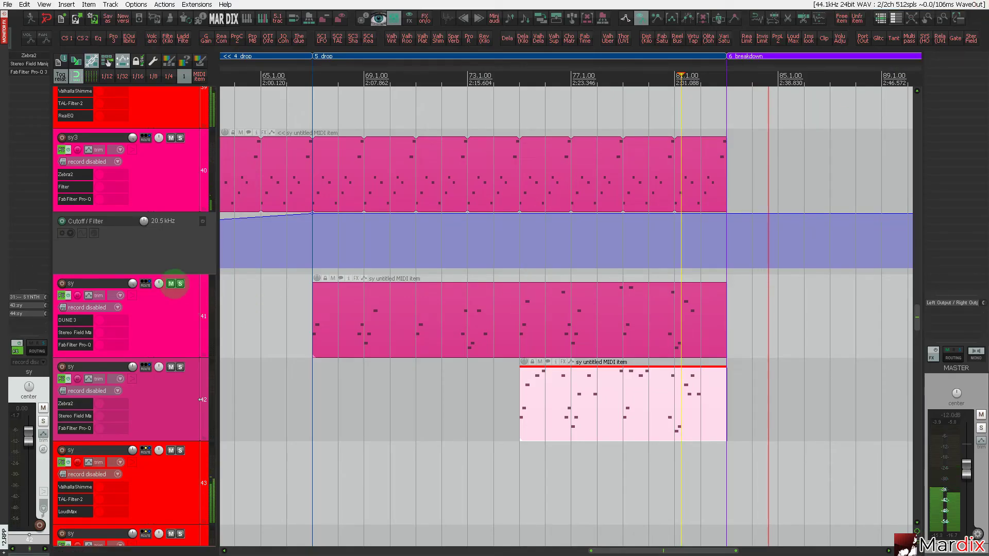
{"action": "left_click", "coordinate": [170, 283]}
{"action": "left_click", "coordinate": [519, 82]}
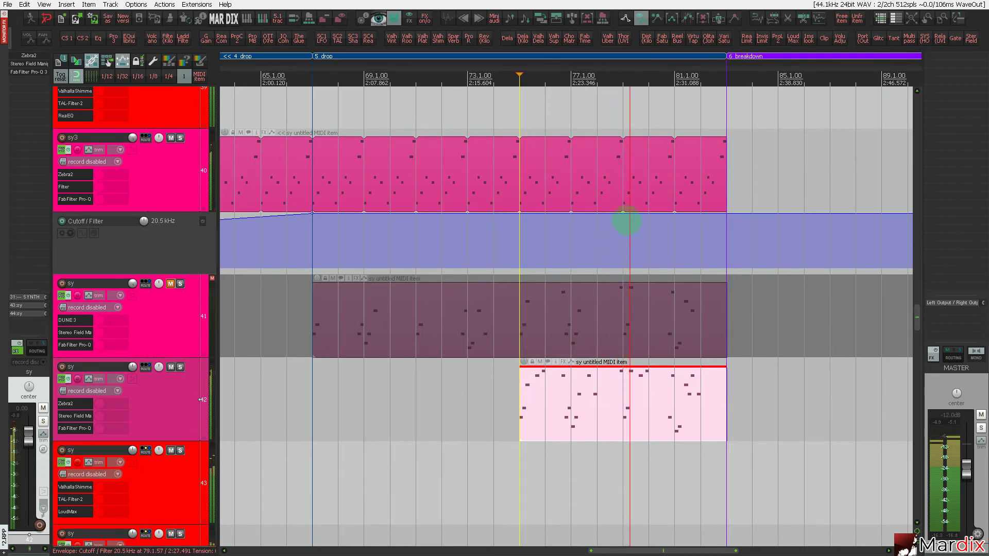
Move the track 42 melody item to the start of the fourth drop at bar 51 and play from just before it.
{"action": "left_click", "coordinate": [547, 376]}
{"action": "scroll", "coordinate": [545, 376], "scroll_direction": "down", "scroll_amount": 3}
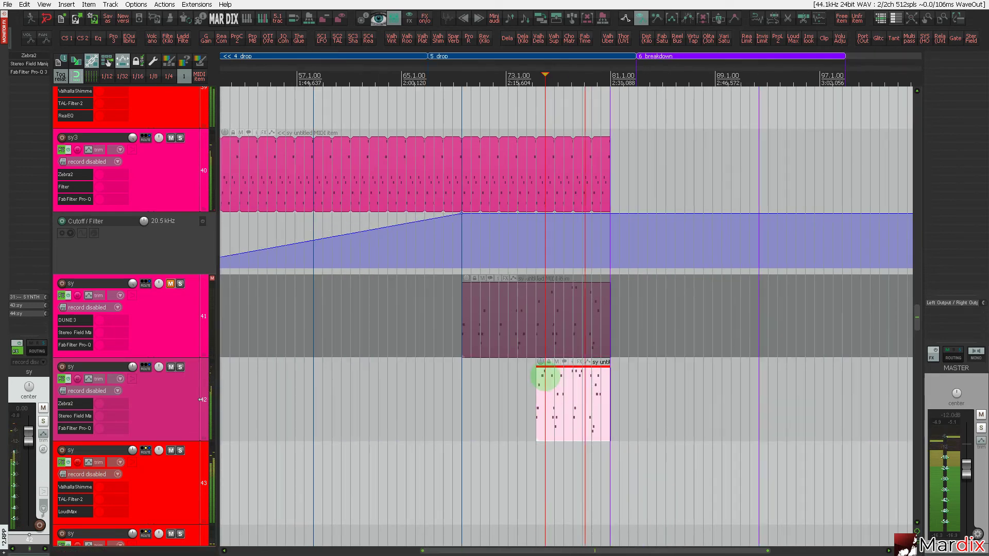
{"action": "left_click_drag", "start_coordinate": [545, 378], "coordinate": [387, 386]}
{"action": "scroll", "coordinate": [384, 381], "scroll_direction": "up", "scroll_amount": 3}
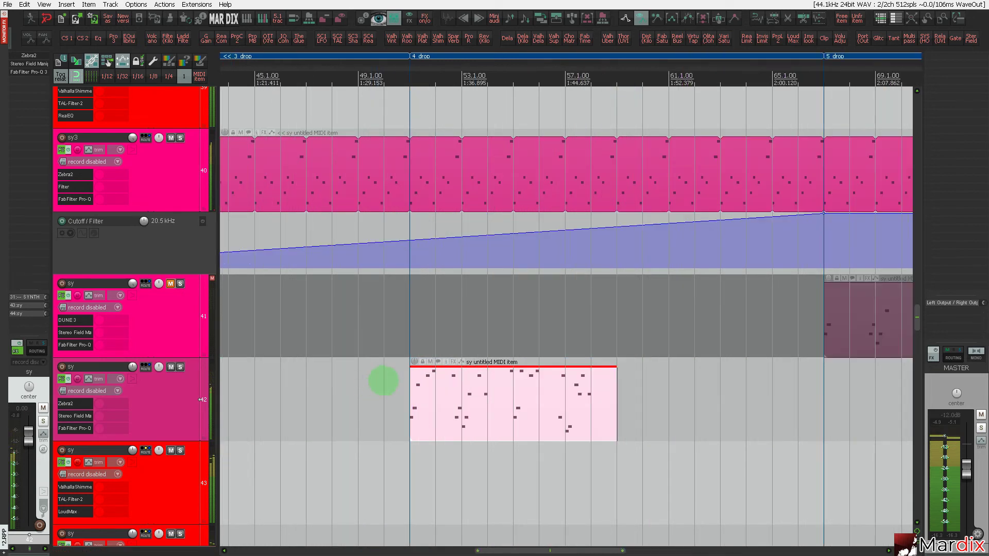
{"action": "left_click", "coordinate": [383, 382]}
{"action": "scroll", "coordinate": [408, 384], "scroll_direction": "up", "scroll_amount": 3}
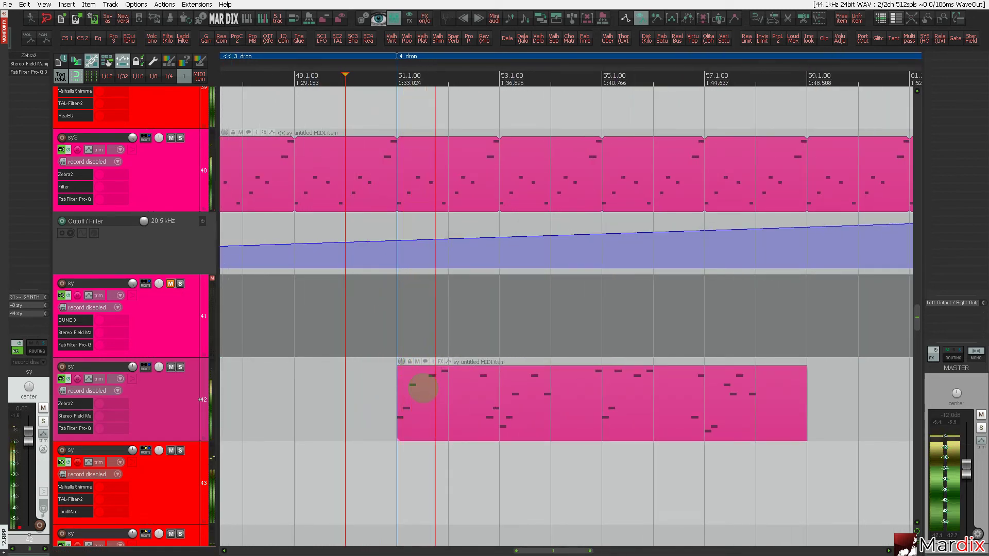
Try extending the track 42 item to bar 67, cut away the part after bar 59, and play from bar 53.
{"action": "scroll", "coordinate": [428, 387], "scroll_direction": "down", "scroll_amount": 4}
{"action": "left_click", "coordinate": [486, 395]}
{"action": "left_click_drag", "start_coordinate": [576, 402], "coordinate": [719, 402]}
{"action": "left_click", "coordinate": [588, 375]}
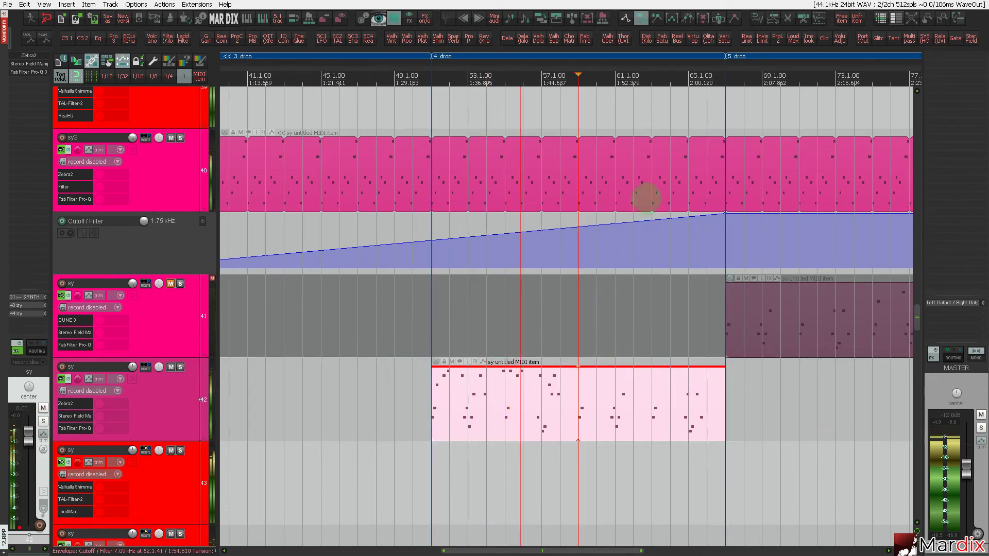
{"action": "left_click", "coordinate": [787, 19]}
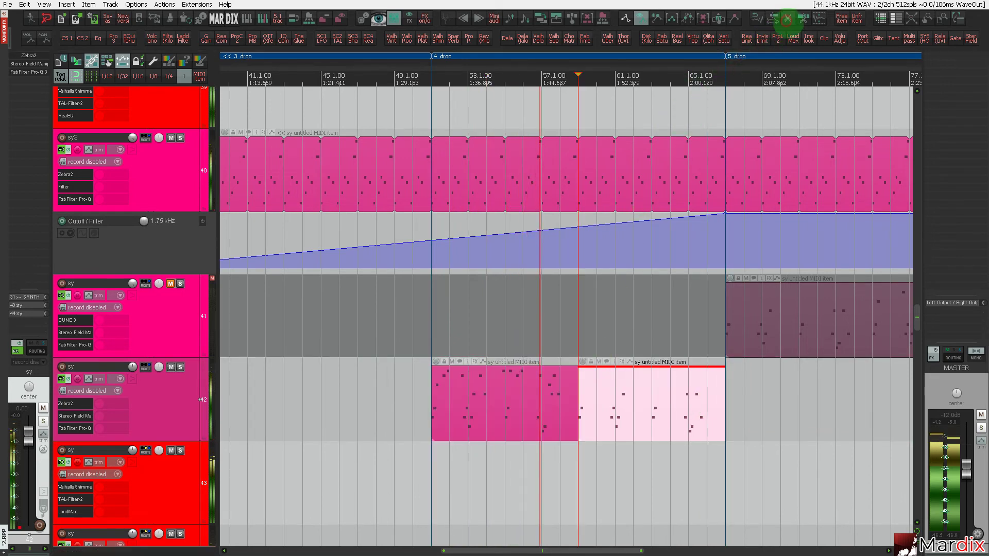
{"action": "left_click", "coordinate": [669, 398]}
{"action": "key", "text": "Delete"}
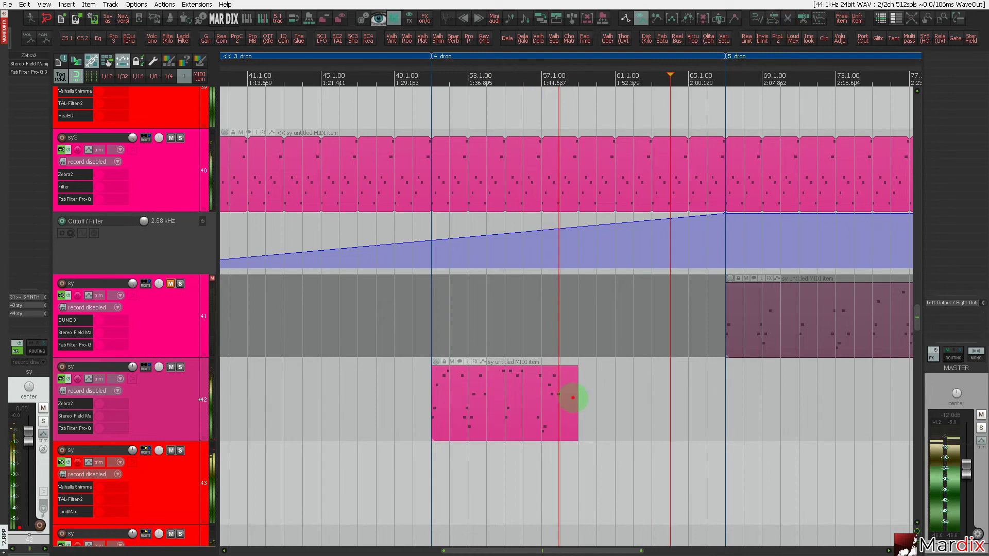
{"action": "mouse_move", "coordinate": [573, 397]}
{"action": "left_mouse_down"}
{"action": "mouse_move", "coordinate": [724, 400]}
{"action": "mouse_move", "coordinate": [578, 401]}
{"action": "left_mouse_up"}
{"action": "left_click", "coordinate": [469, 391]}
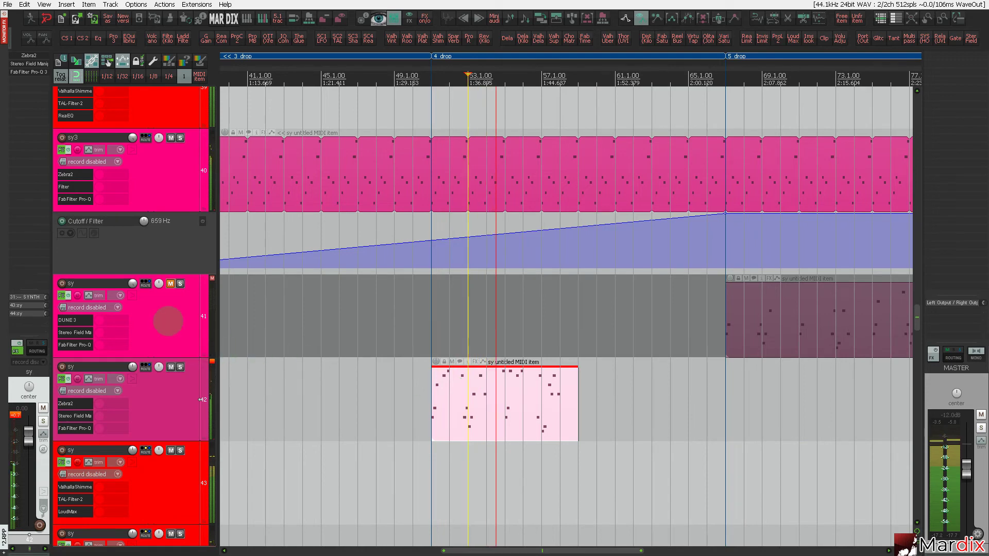
Open the Stereo Field Manipulator on track 42 and lower its Rotate to about 19 degrees.
{"action": "scroll", "coordinate": [173, 320], "scroll_direction": "down", "scroll_amount": 3}
{"action": "scroll", "coordinate": [209, 331], "scroll_direction": "up", "scroll_amount": 2}
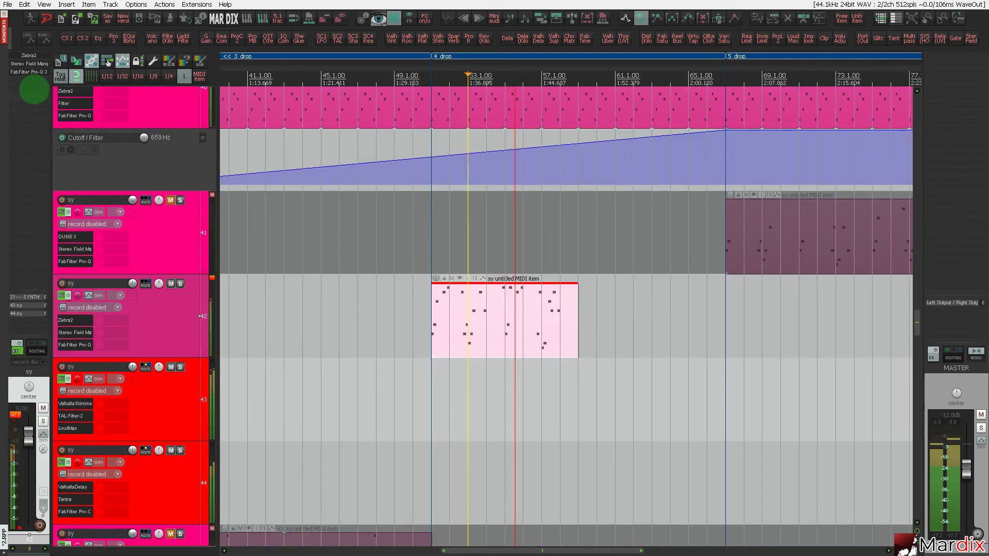
{"action": "left_click", "coordinate": [39, 63]}
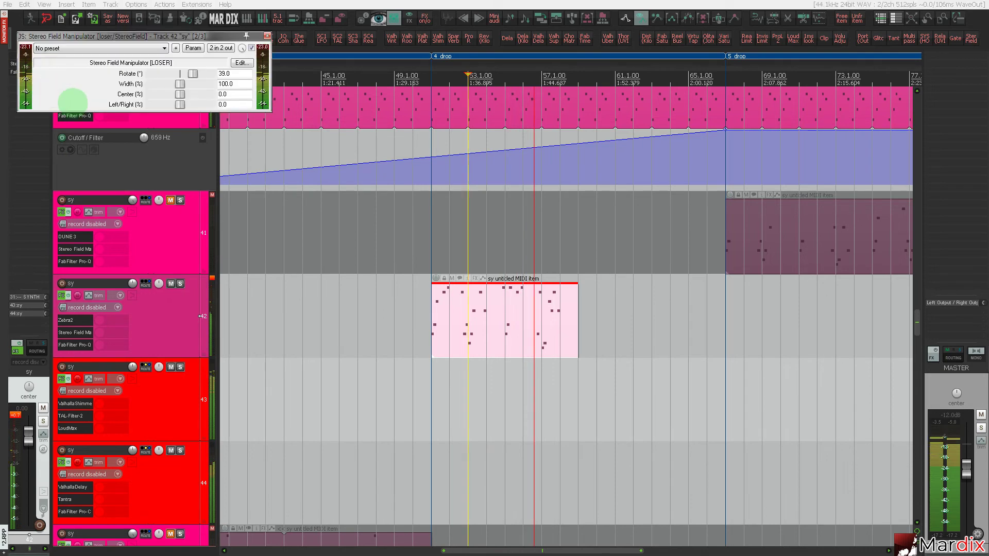
{"action": "left_click", "coordinate": [193, 73]}
{"action": "left_click_drag", "start_coordinate": [193, 73], "coordinate": [186, 73]}
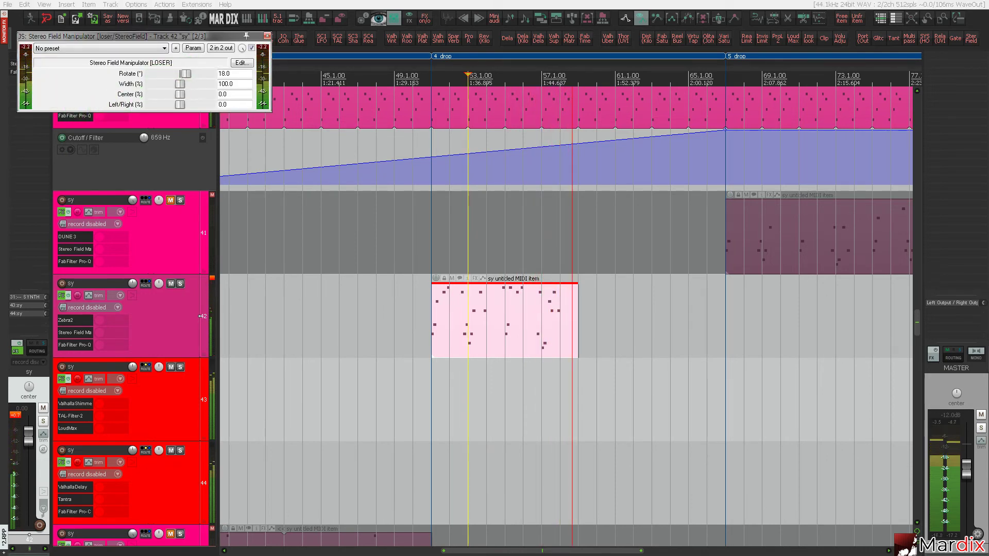
Copy the track 42 melody item to bar 59 and play from about a bar before the fourth drop.
{"action": "left_click_drag", "start_coordinate": [466, 326], "coordinate": [592, 333]}
{"action": "left_click", "coordinate": [414, 305]}
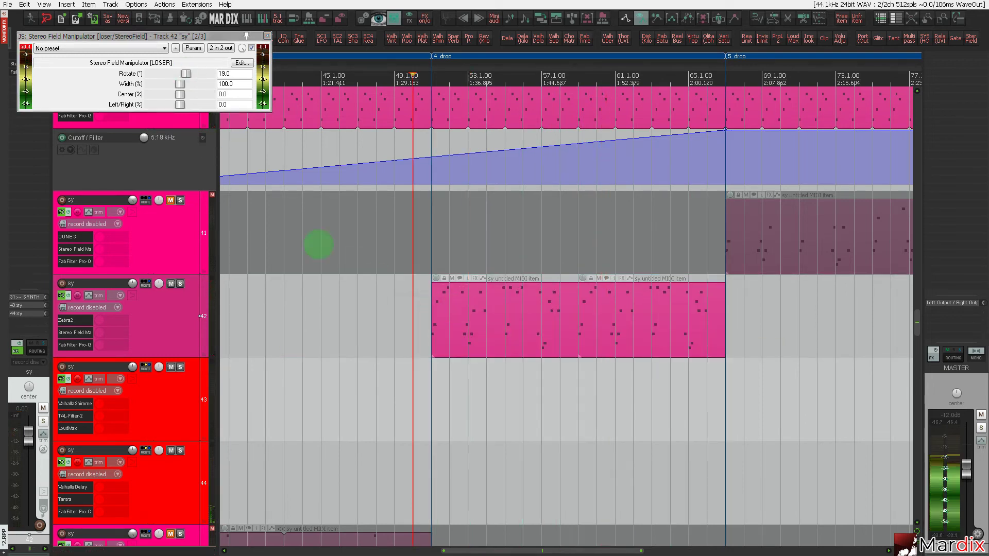
Set the Stereo Field Manipulator's Rotate to 22.0 during playback, with its window moved clear of the track list.
{"action": "left_click_drag", "start_coordinate": [196, 36], "coordinate": [464, 172]}
{"action": "left_click_drag", "start_coordinate": [453, 209], "coordinate": [455, 209]}
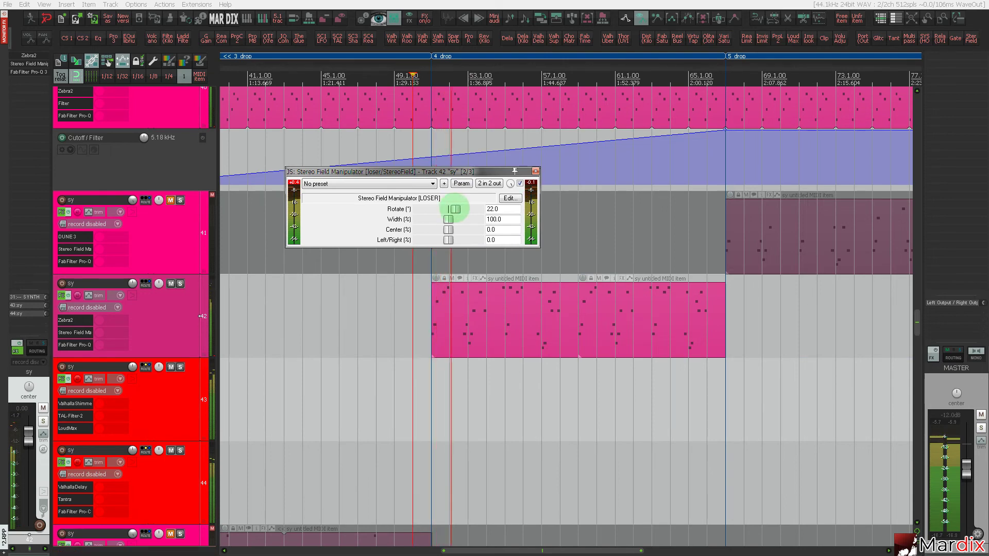
{"action": "key", "text": "F11"}
{"action": "key", "text": "F11"}
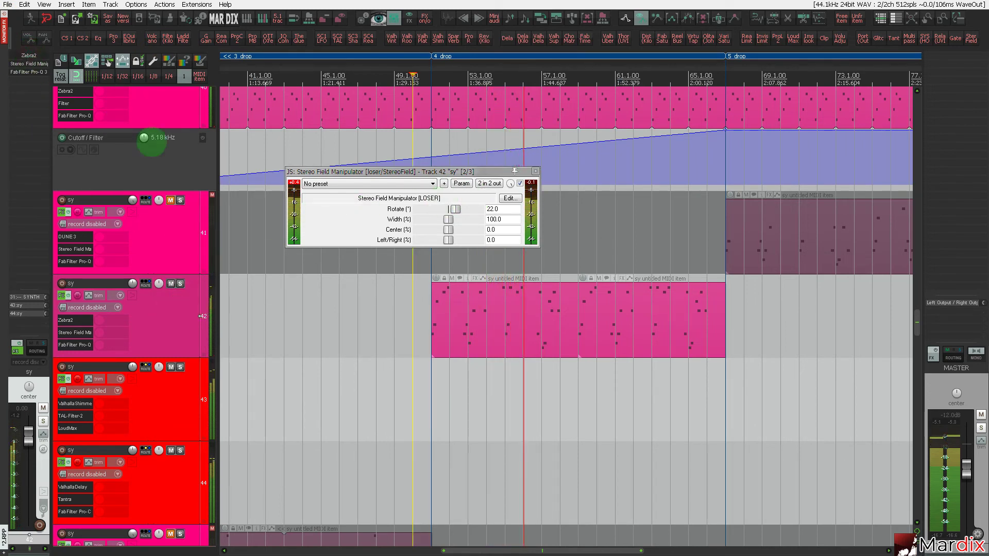
Load the Zebra2 lead preset "Born in a time slip 2" on track 42 and close the synth window.
{"action": "left_click", "coordinate": [152, 143]}
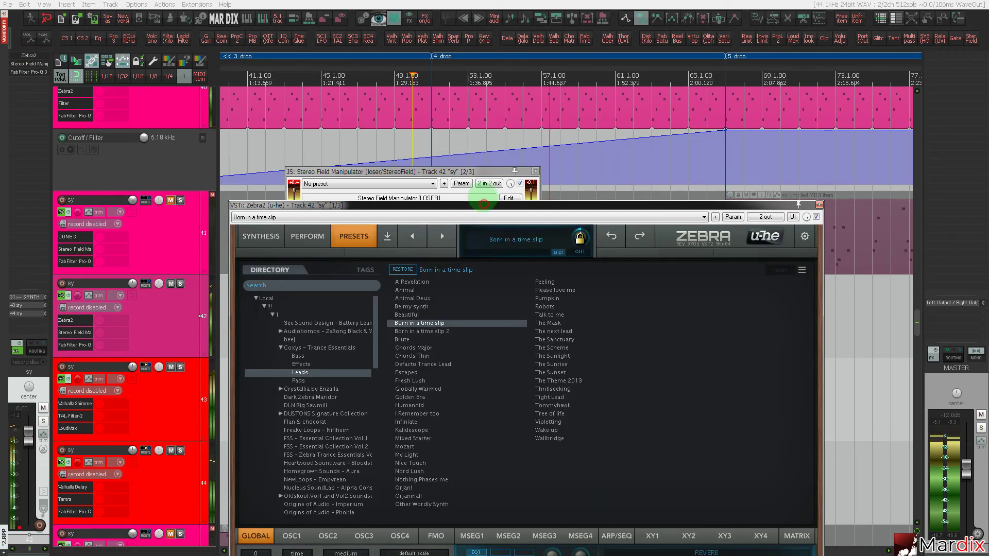
{"action": "left_click_drag", "start_coordinate": [484, 204], "coordinate": [474, 168]}
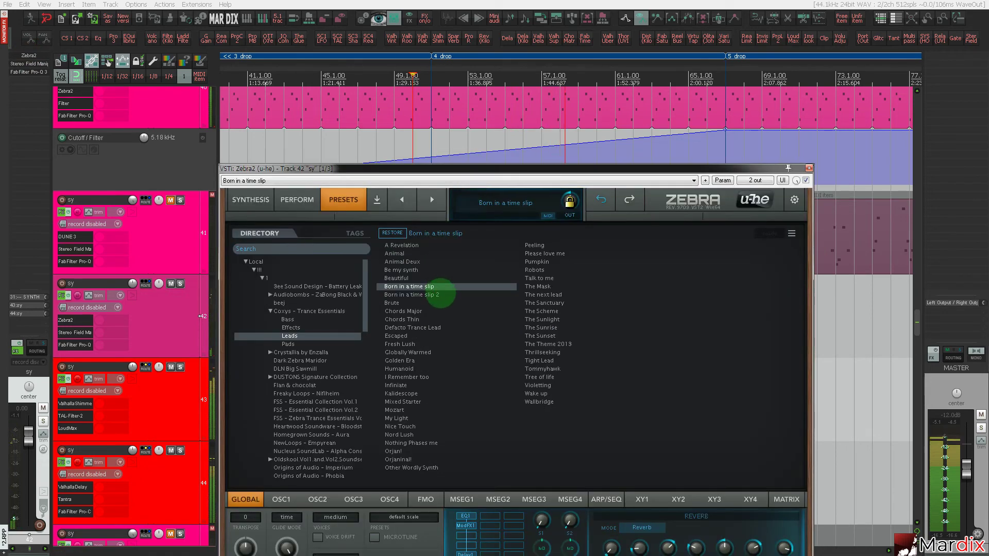
{"action": "left_click", "coordinate": [432, 295]}
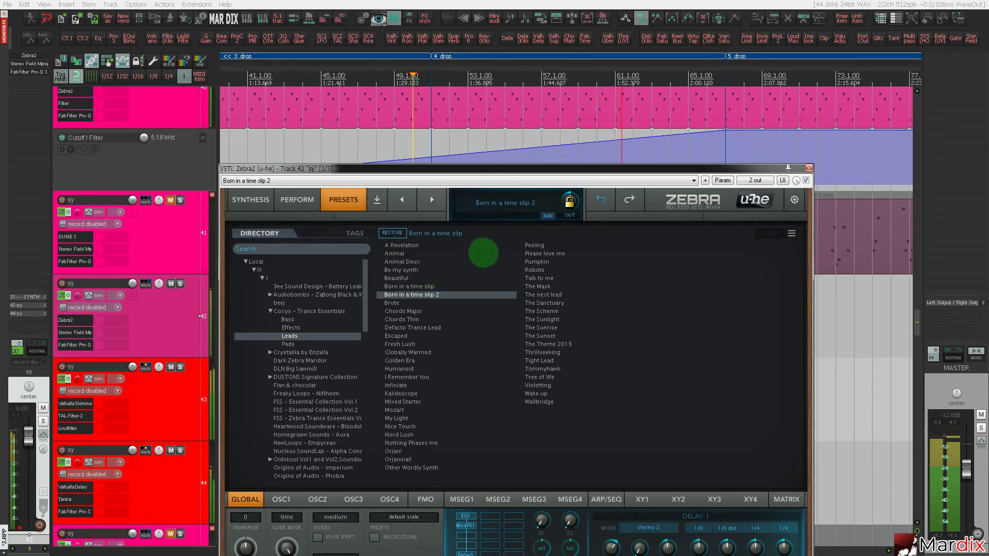
{"action": "left_click_drag", "start_coordinate": [656, 173], "coordinate": [643, 125]}
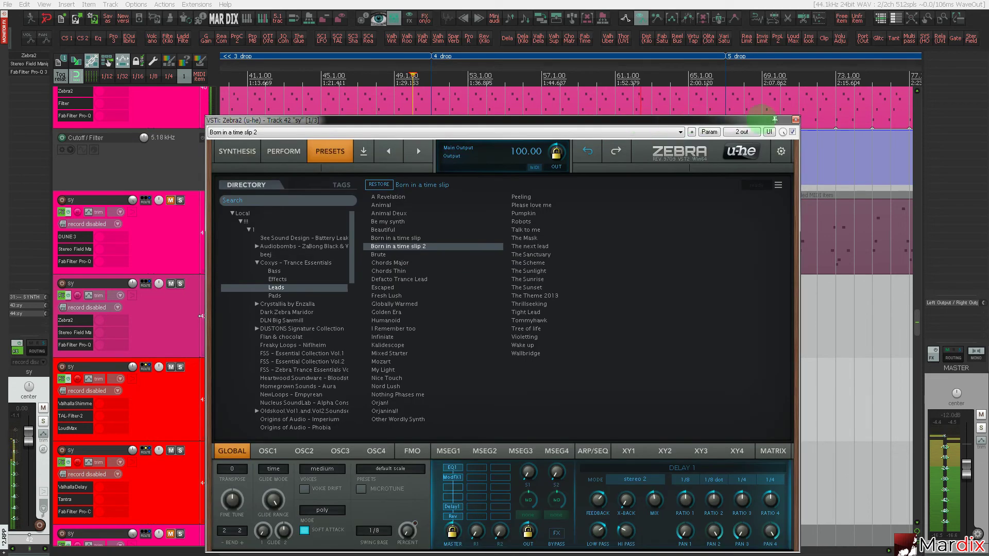
{"action": "left_click", "coordinate": [795, 120]}
Delete the melody copy at bar 59 on track 42 and set a time selection from bar 51 to bar 59.
{"action": "left_click", "coordinate": [543, 320]}
{"action": "left_click", "coordinate": [590, 318]}
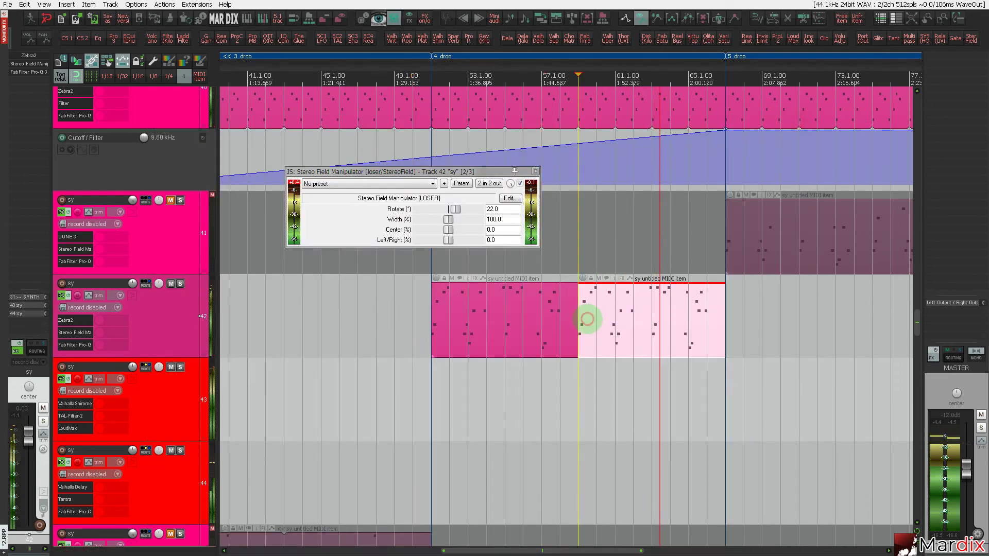
{"action": "key", "text": "Delete"}
{"action": "left_click_drag", "start_coordinate": [578, 380], "coordinate": [431, 385]}
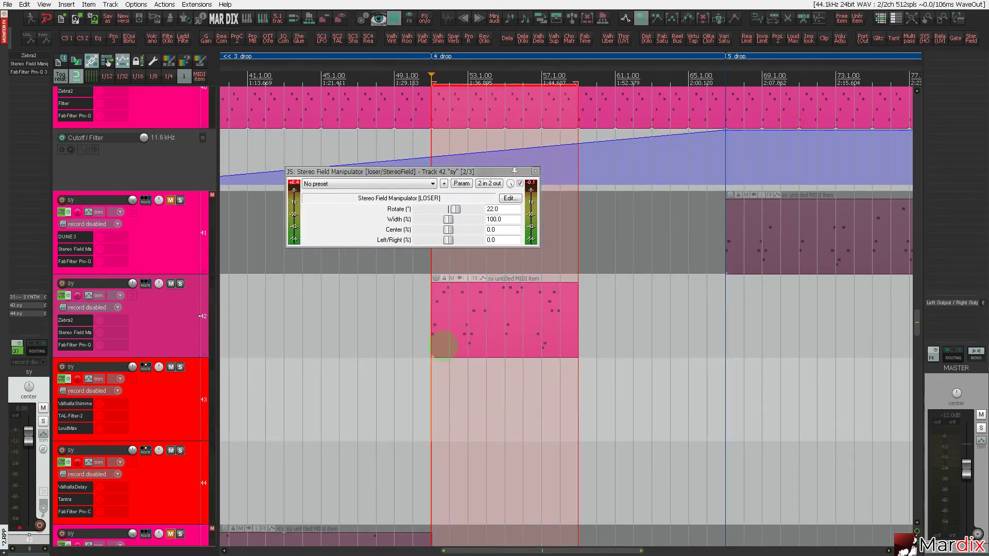
Open the fourth-drop melody item on track 42 in the MIDI editor and listen through its phrases up to bar 56.
{"action": "left_click", "coordinate": [453, 333]}
{"action": "double_click", "coordinate": [453, 332]}
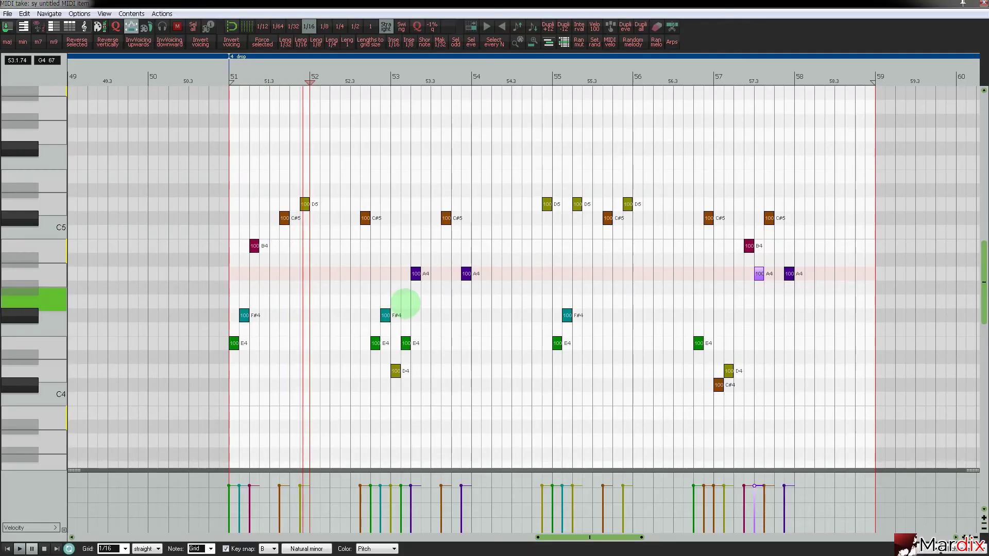
{"action": "scroll", "coordinate": [403, 302], "scroll_direction": "up", "scroll_amount": 4}
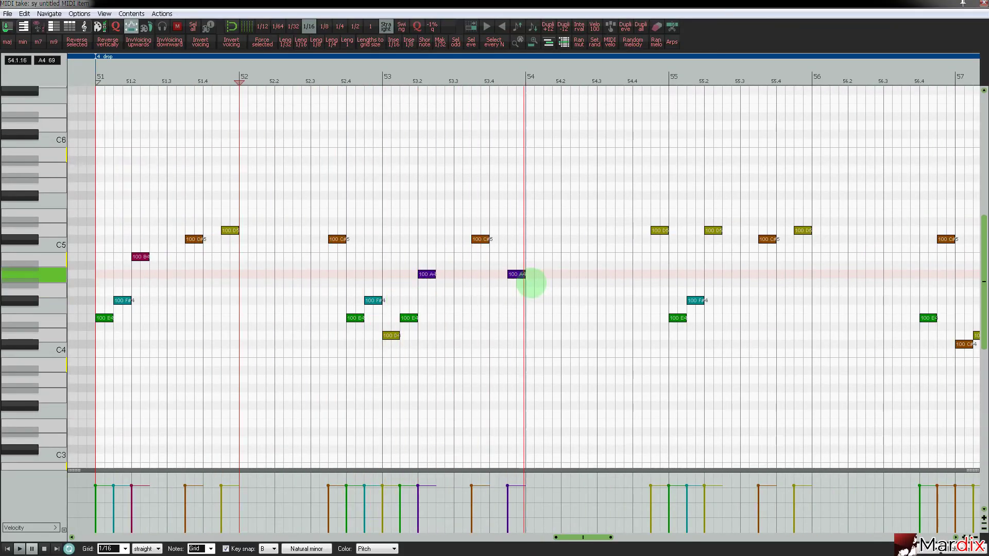
{"action": "scroll", "coordinate": [530, 276], "scroll_direction": "down", "scroll_amount": 2}
{"action": "left_click_drag", "start_coordinate": [758, 79], "coordinate": [620, 72]}
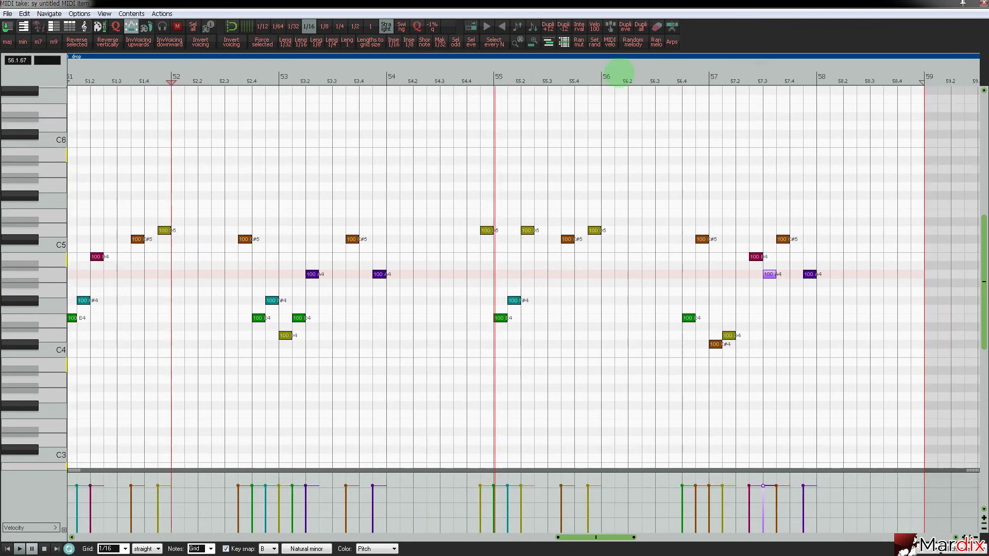
{"action": "scroll", "coordinate": [567, 242], "scroll_direction": "up", "scroll_amount": 3}
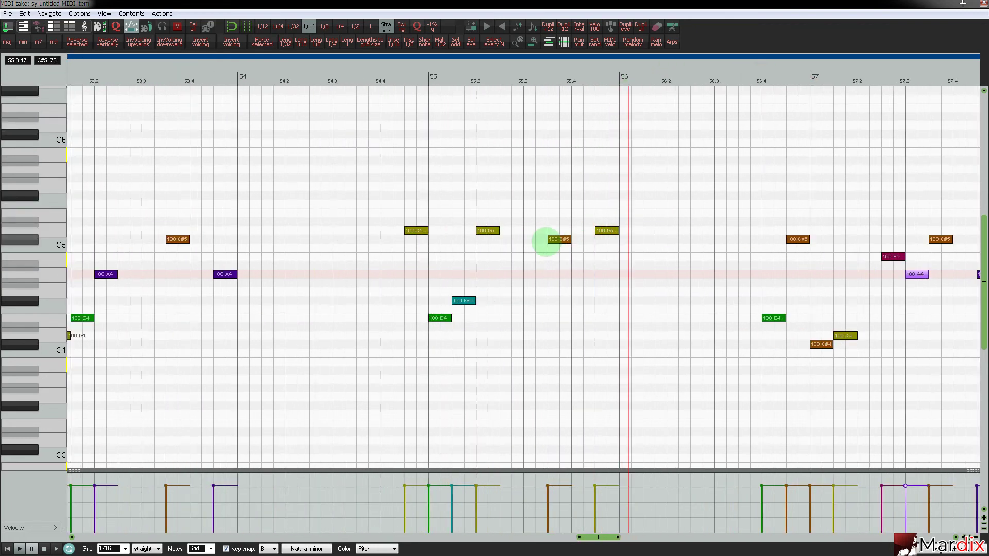
Raise the D4 on the second half of beat 57.1 to E4 and replay the phrase from beat 56.3.
{"action": "left_click", "coordinate": [553, 240]}
{"action": "scroll", "coordinate": [706, 283], "scroll_direction": "down", "scroll_amount": 2}
{"action": "scroll", "coordinate": [682, 309], "scroll_direction": "up", "scroll_amount": 3}
{"action": "left_click", "coordinate": [658, 320]}
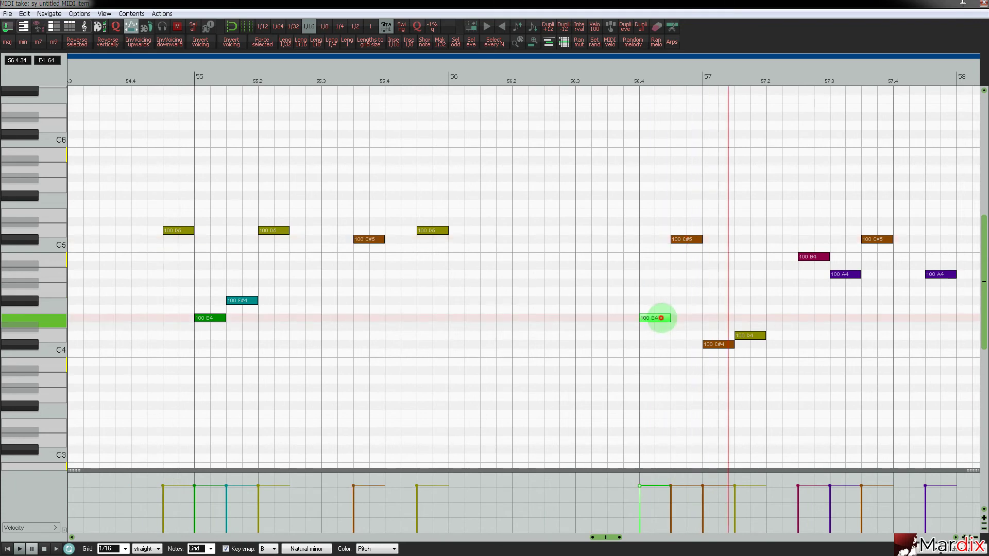
{"action": "left_click_drag", "start_coordinate": [747, 335], "coordinate": [748, 320]}
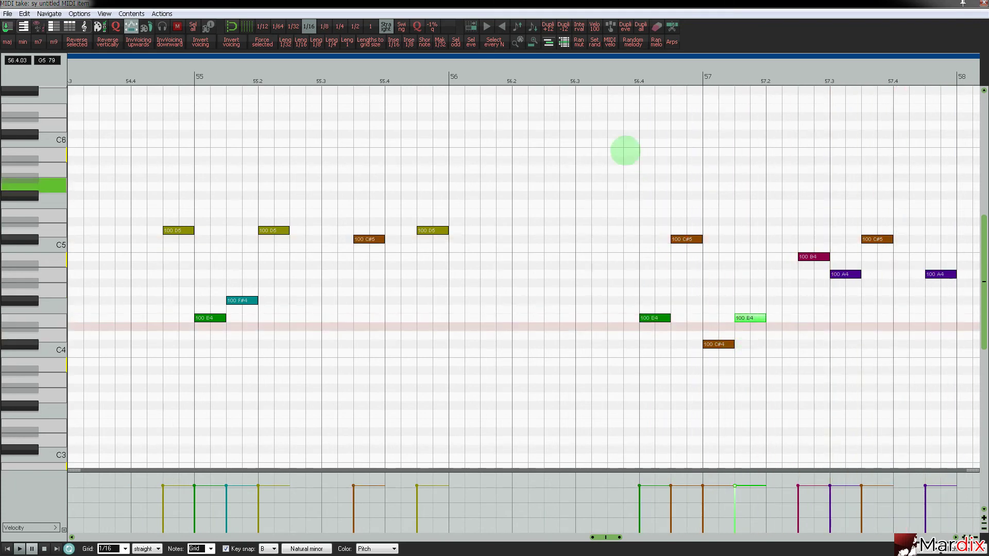
{"action": "left_click", "coordinate": [592, 80]}
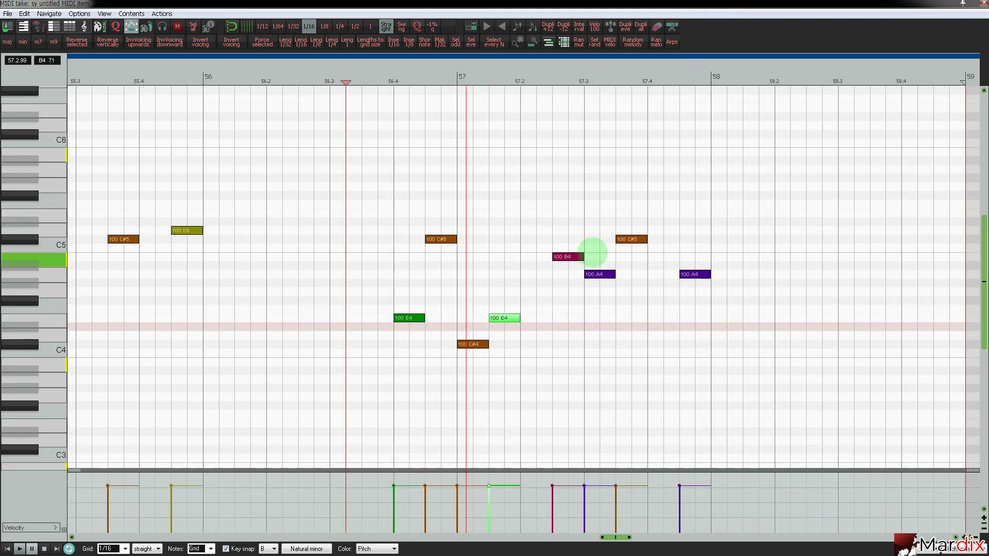
Delete the A4 on beat 57.3, raise the E4 on the second half of beat 57.1 to F#4, and replay the phrase.
{"action": "left_click", "coordinate": [566, 257]}
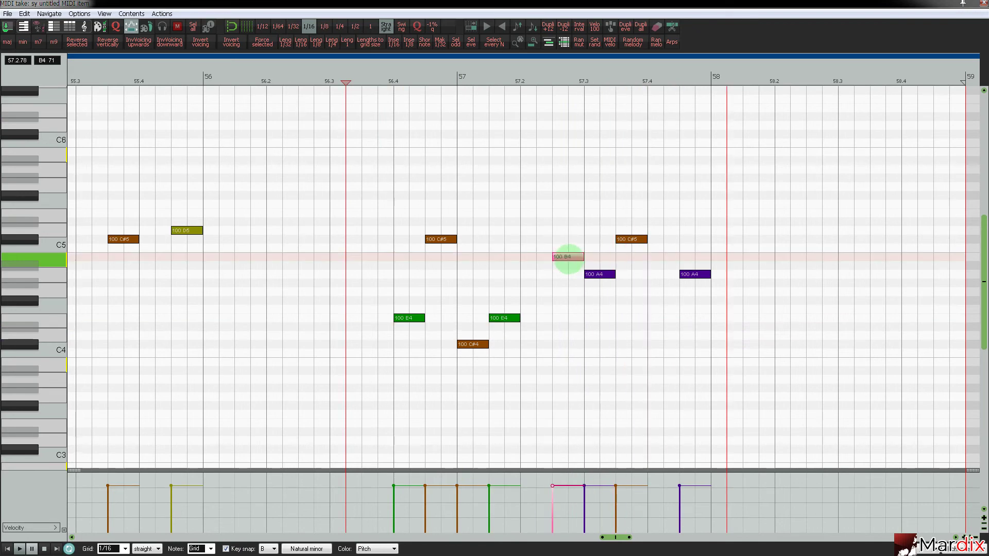
{"action": "left_click", "coordinate": [595, 274]}
{"action": "key", "text": "Delete"}
{"action": "left_click", "coordinate": [363, 81]}
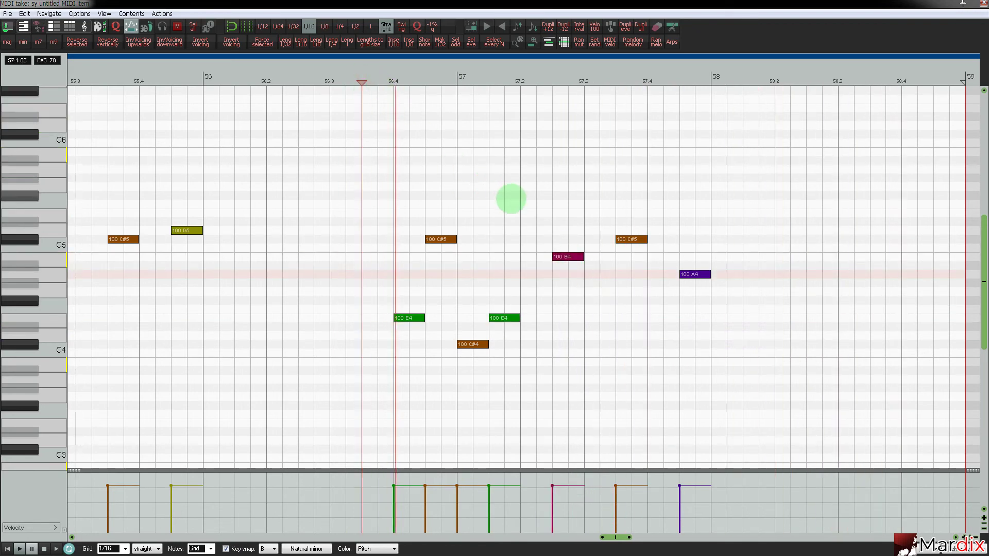
{"action": "left_click_drag", "start_coordinate": [505, 318], "coordinate": [509, 293]}
{"action": "left_click", "coordinate": [377, 68]}
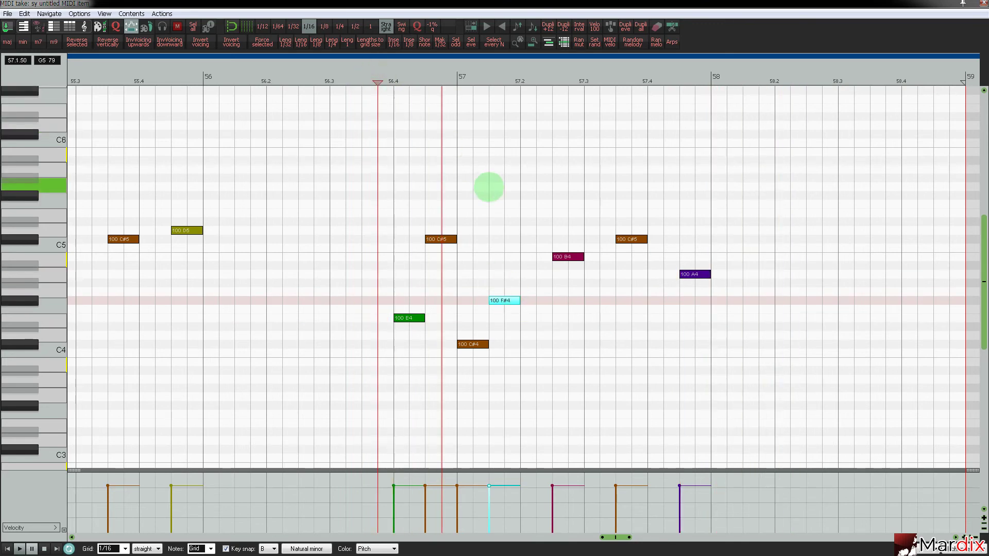
Raise the last two notes of bar 57 to E5 and C#5, replaying the phrase between the changes.
{"action": "left_click_drag", "start_coordinate": [629, 240], "coordinate": [632, 230]}
{"action": "left_click", "coordinate": [692, 274]}
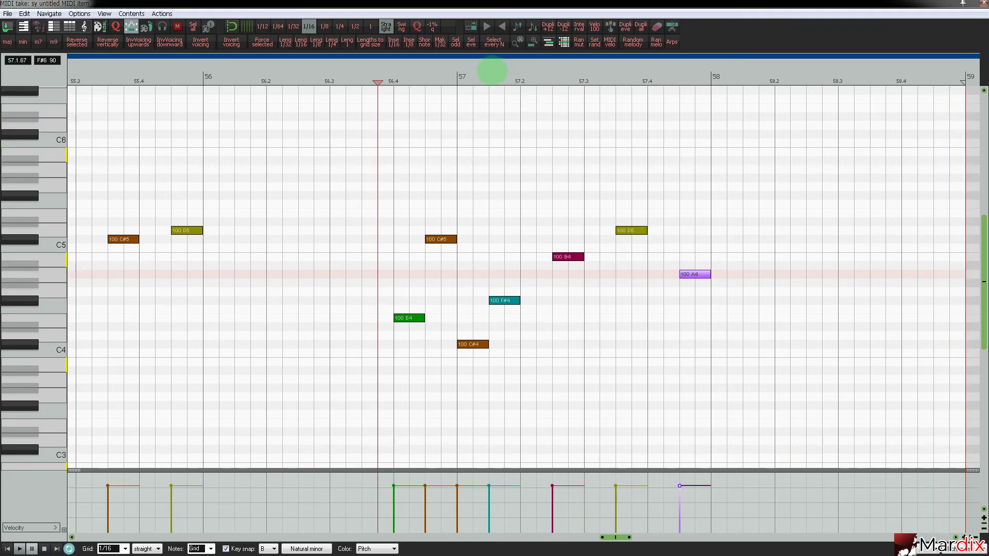
{"action": "left_click", "coordinate": [490, 72]}
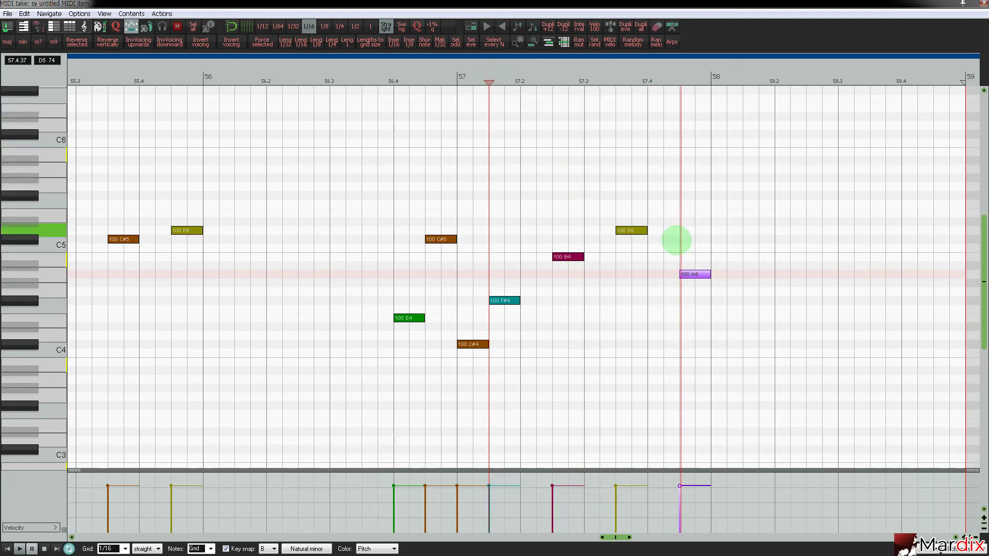
{"action": "left_click_drag", "start_coordinate": [692, 274], "coordinate": [691, 245]}
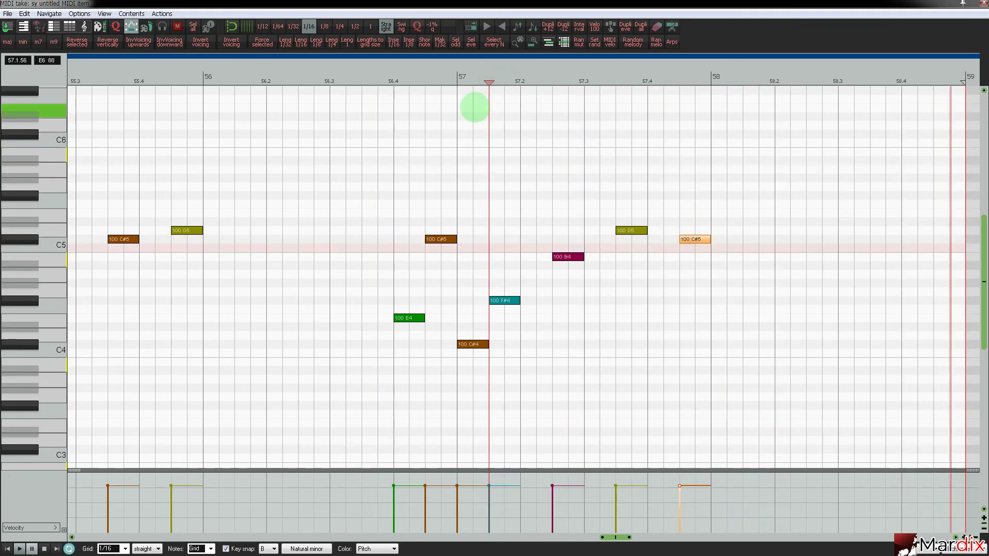
{"action": "left_click", "coordinate": [404, 79]}
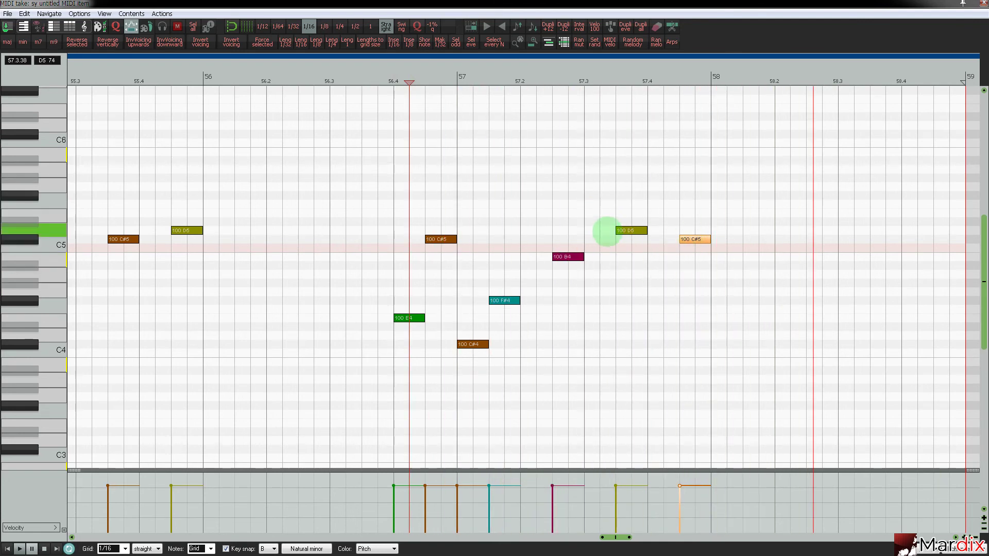
{"action": "left_click_drag", "start_coordinate": [626, 230], "coordinate": [627, 212]}
{"action": "left_click", "coordinate": [541, 78]}
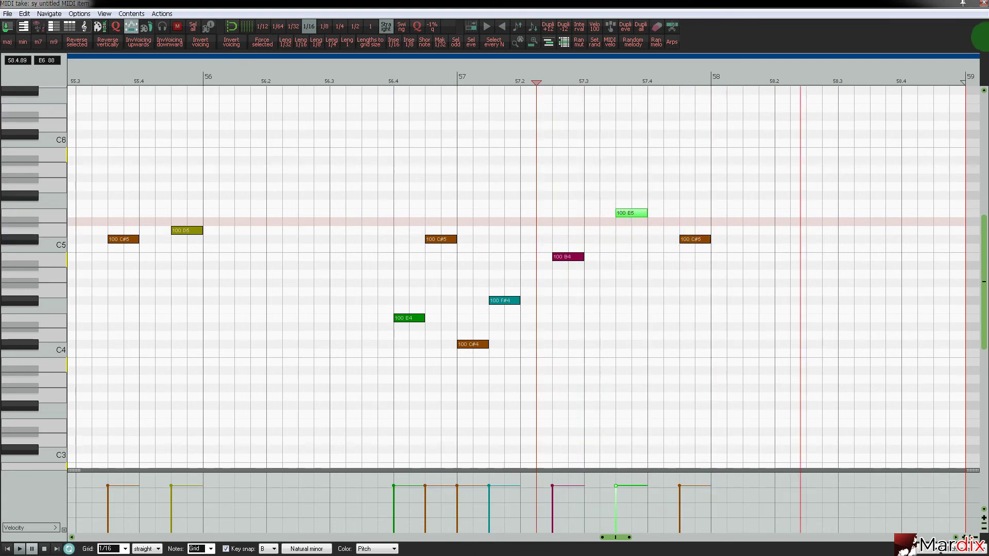
Insert a D5 on beat 57.4 between the E5 and C#5, replay the phrase, and close the MIDI editor.
{"action": "left_click_drag", "start_coordinate": [638, 230], "coordinate": [672, 229]}
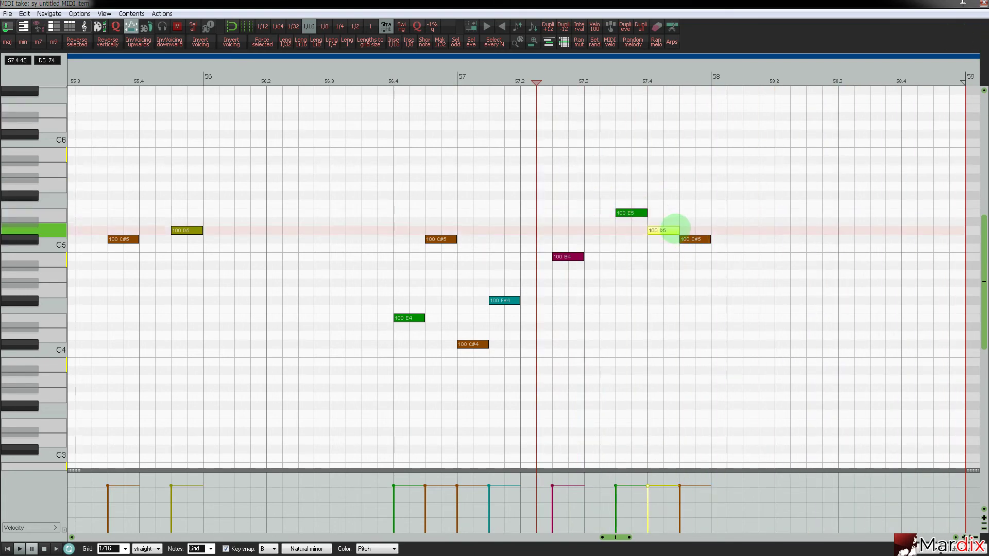
{"action": "left_click", "coordinate": [521, 79]}
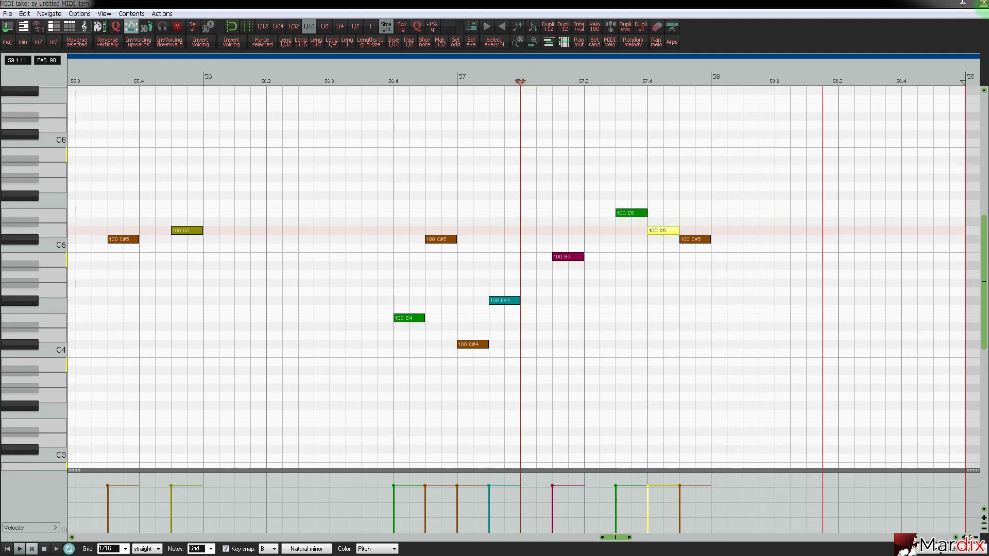
{"action": "left_click", "coordinate": [982, 5]}
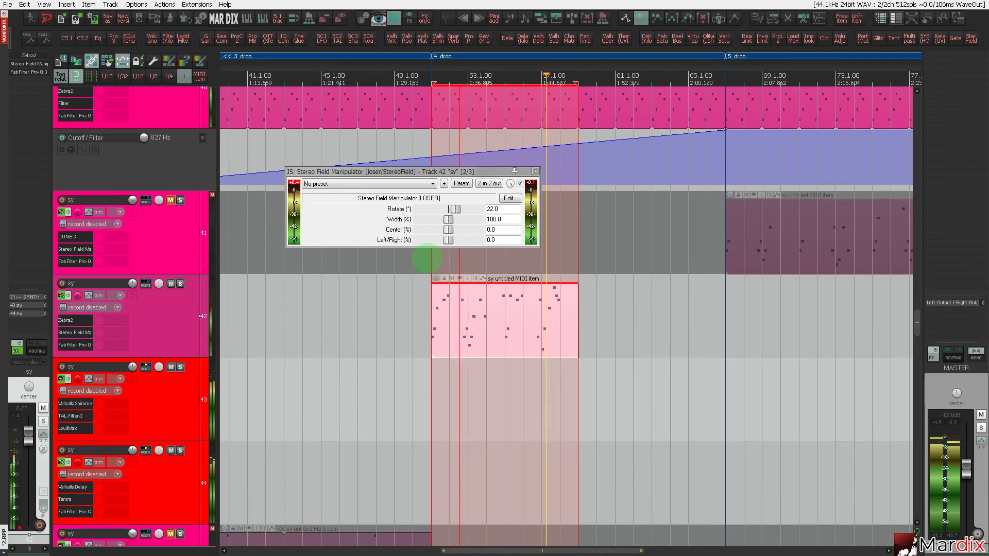
Move the track 42 melody item from the fourth drop to the start of the third drop at bar 35 and play it there.
{"action": "left_click_drag", "start_coordinate": [393, 70], "coordinate": [557, 70]}
{"action": "left_click", "coordinate": [646, 339]}
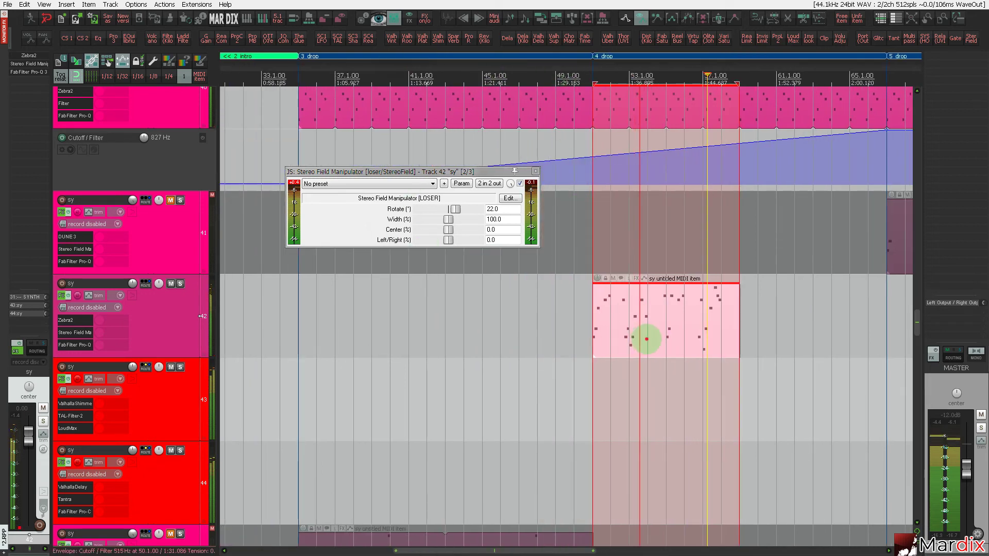
{"action": "left_click_drag", "start_coordinate": [646, 339], "coordinate": [304, 308]}
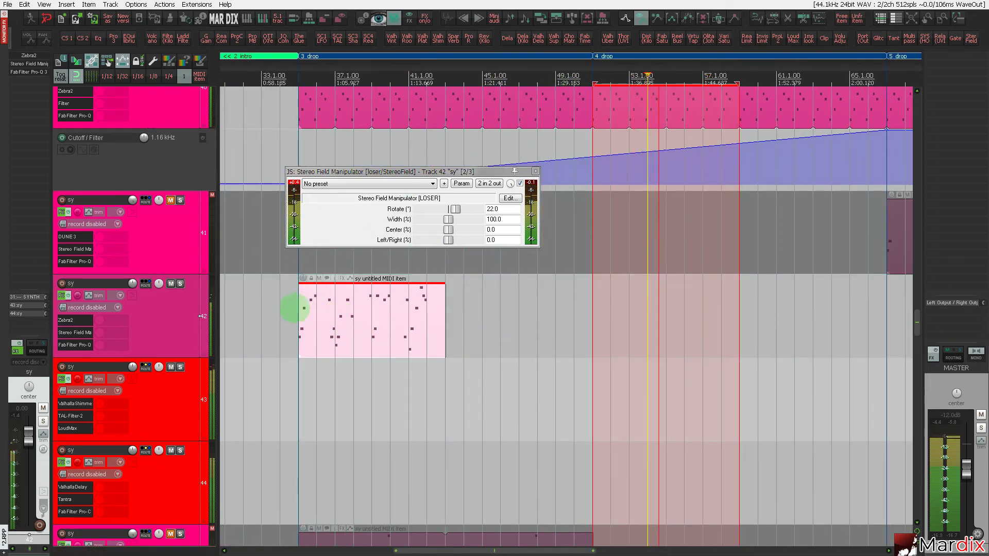
{"action": "left_click", "coordinate": [293, 309]}
{"action": "left_click", "coordinate": [308, 314]}
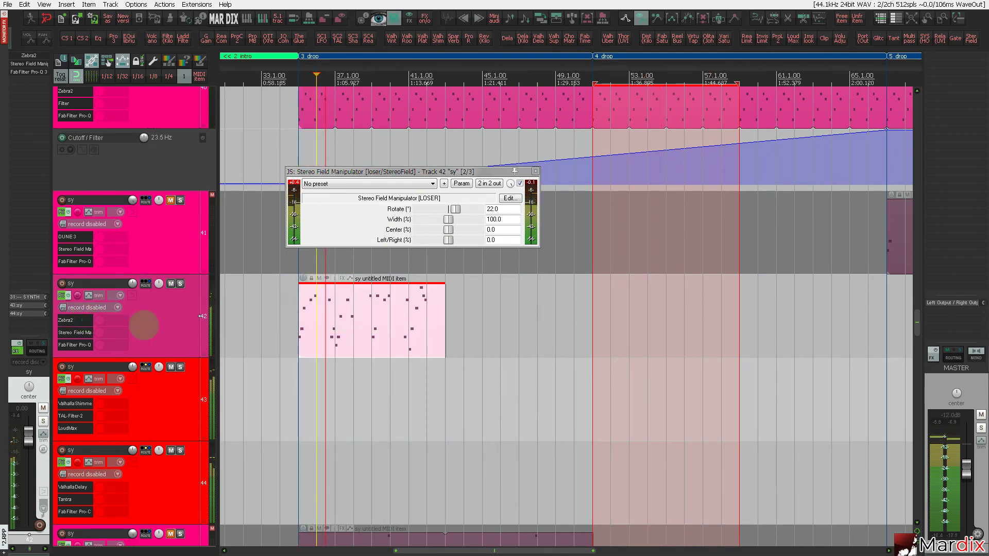
Audition the Zebra2 lead presets "Brute", "Chords Major", "Chords Thin" and "Wallbridge" on track 42, briefly soloing the track with the last one.
{"action": "left_click", "coordinate": [223, 312]}
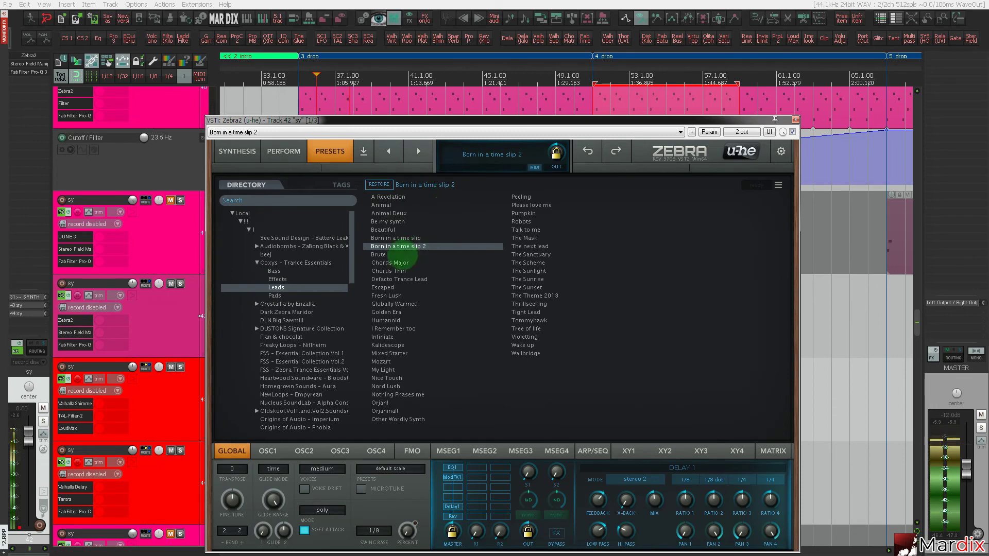
{"action": "left_click", "coordinate": [406, 255]}
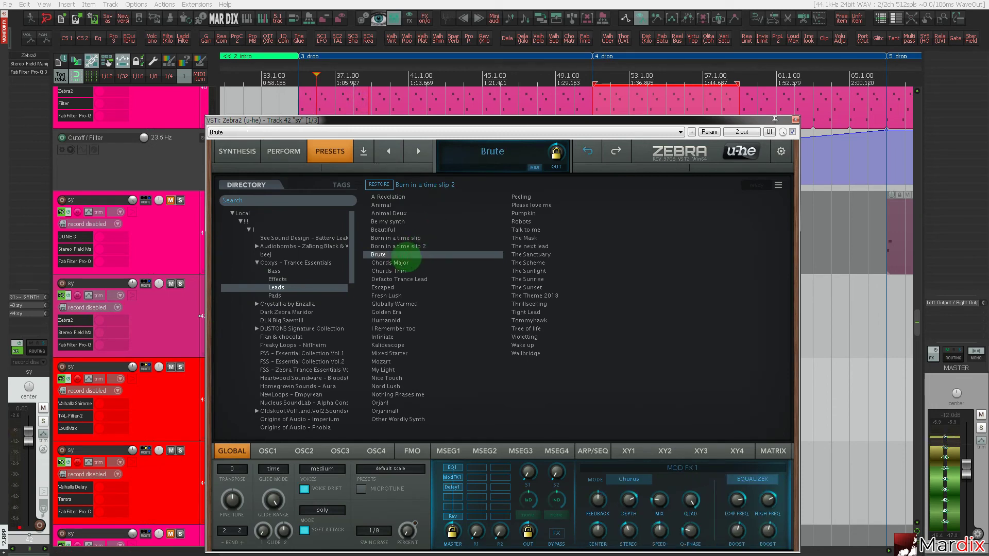
{"action": "left_click", "coordinate": [411, 264]}
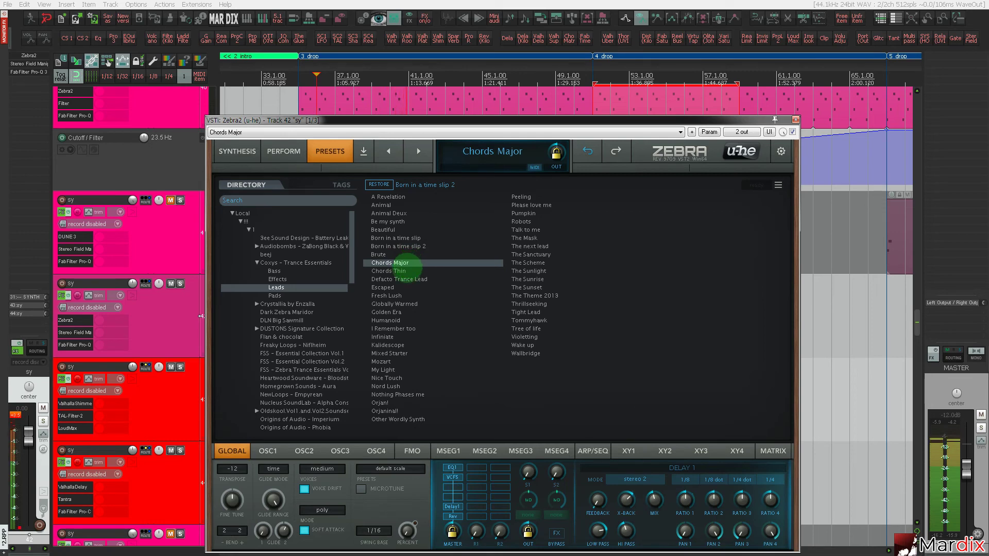
{"action": "left_click", "coordinate": [407, 271]}
{"action": "left_click", "coordinate": [525, 354]}
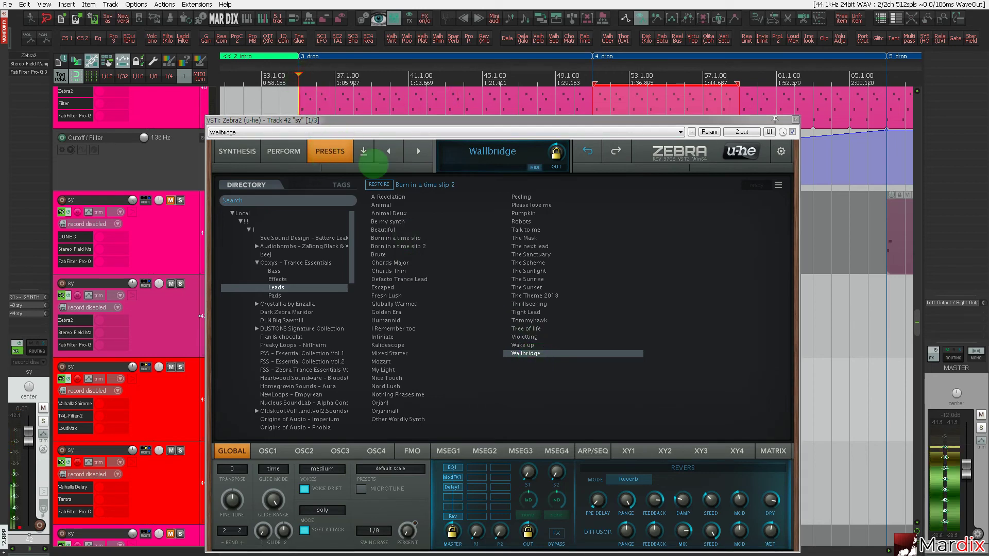
{"action": "left_click", "coordinate": [795, 120]}
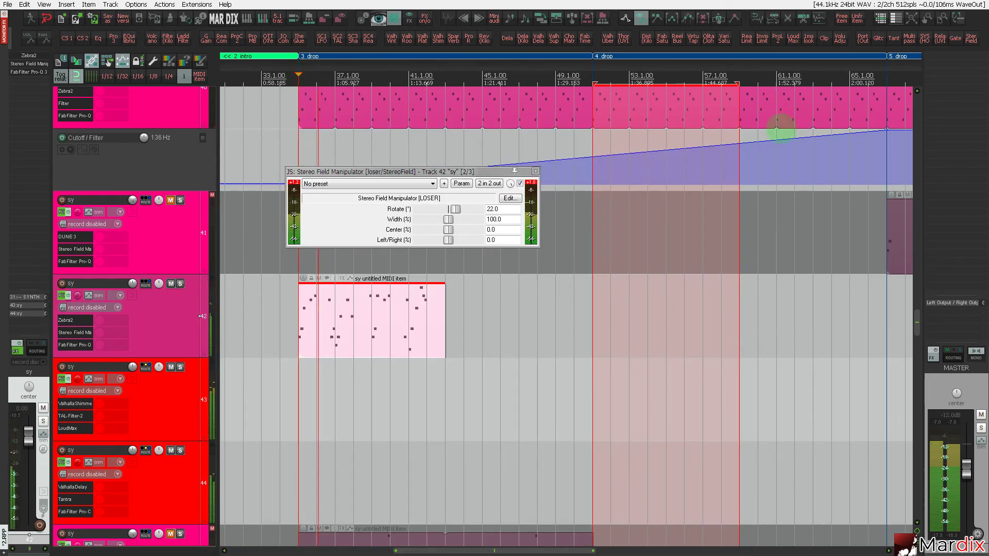
{"action": "left_click", "coordinate": [180, 283]}
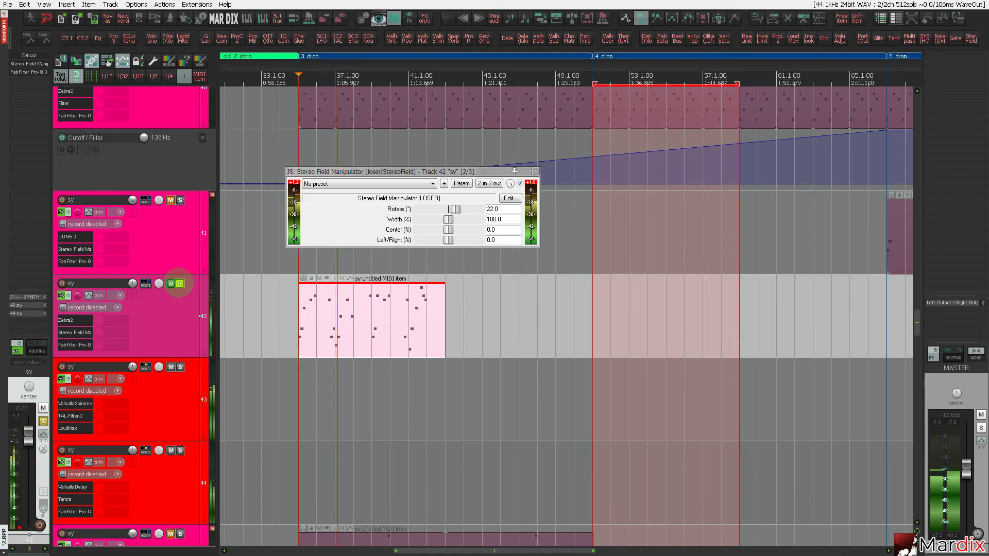
{"action": "left_click", "coordinate": [179, 283]}
Examine the oscillator, filter and envelope settings of the Wallbridge preset in Zebra2 while replaying from the third drop.
{"action": "left_click", "coordinate": [98, 320]}
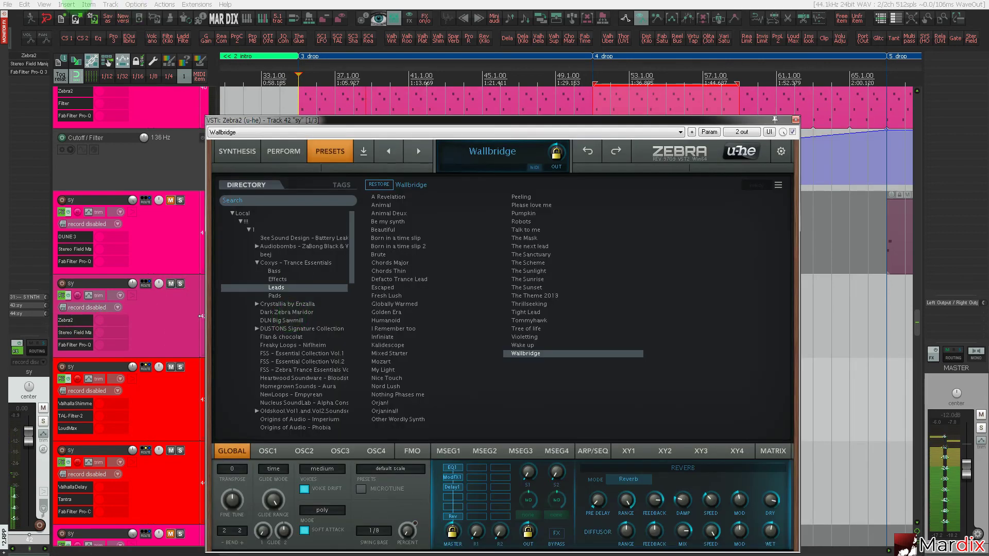
{"action": "left_click", "coordinate": [7, 5]}
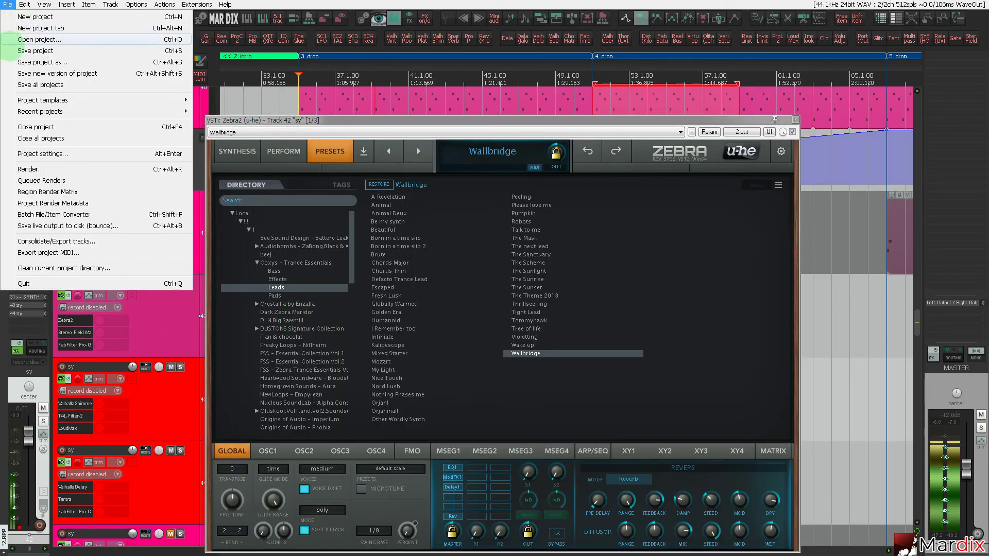
{"action": "left_click", "coordinate": [11, 40]}
{"action": "left_click", "coordinate": [236, 151]}
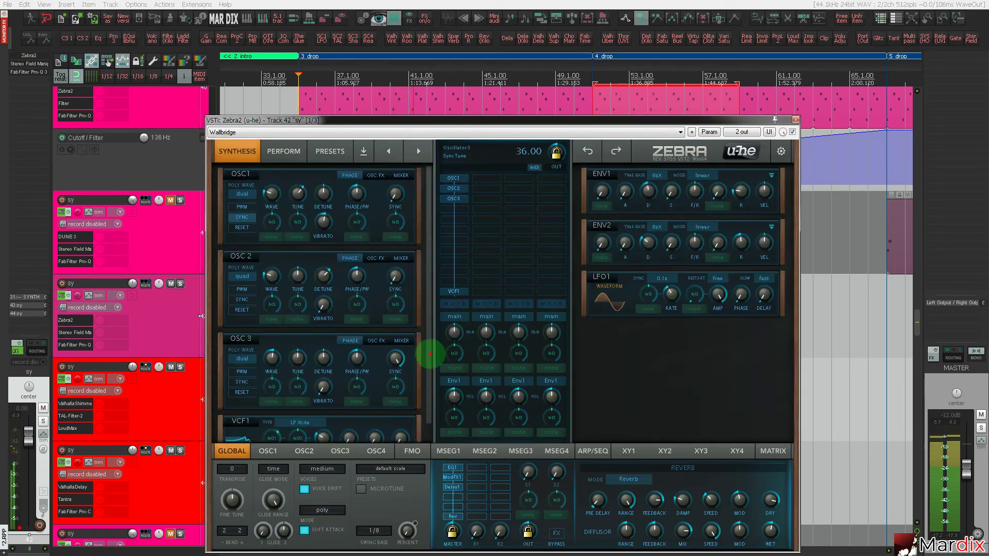
{"action": "scroll", "coordinate": [413, 376], "scroll_direction": "down", "scroll_amount": 1}
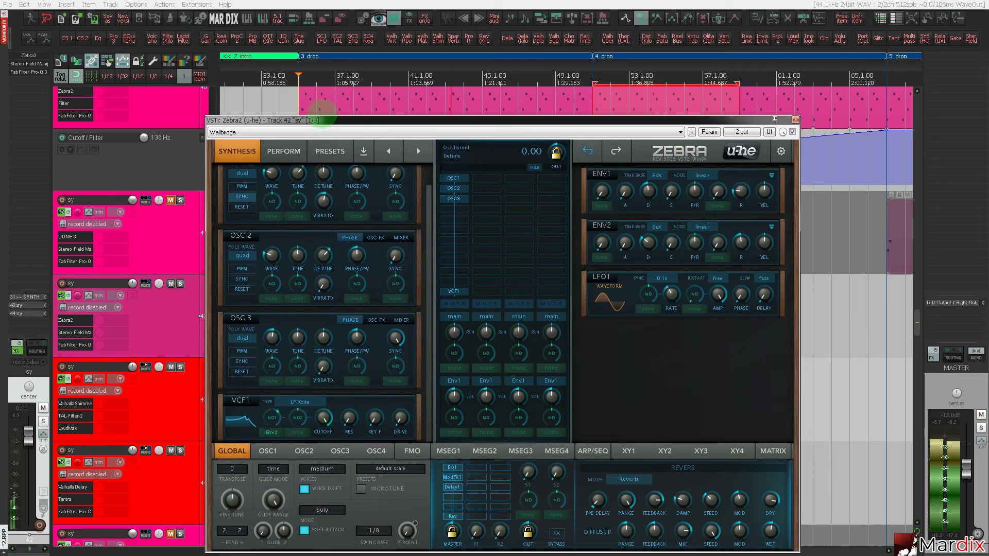
{"action": "left_click", "coordinate": [300, 76]}
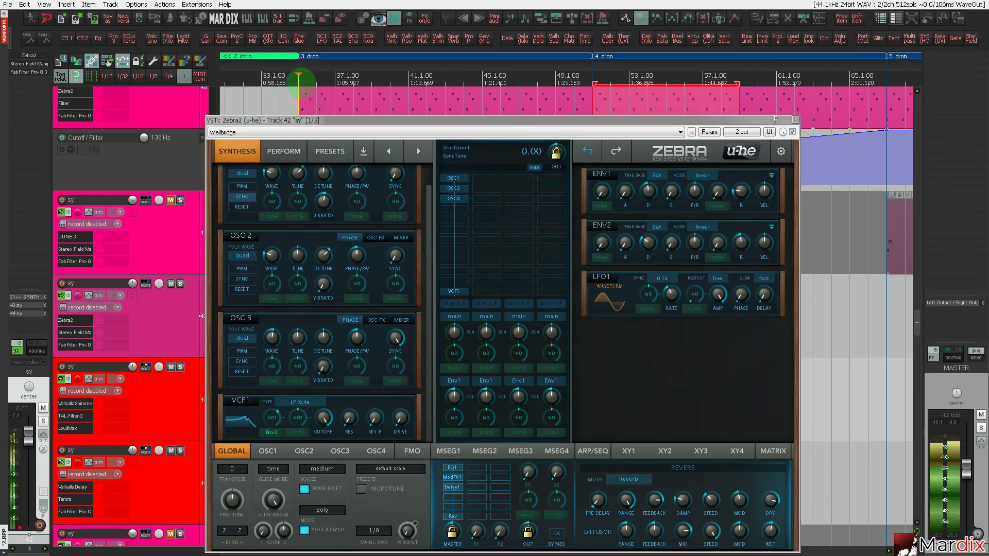
{"action": "left_click_drag", "start_coordinate": [342, 122], "coordinate": [339, 106]}
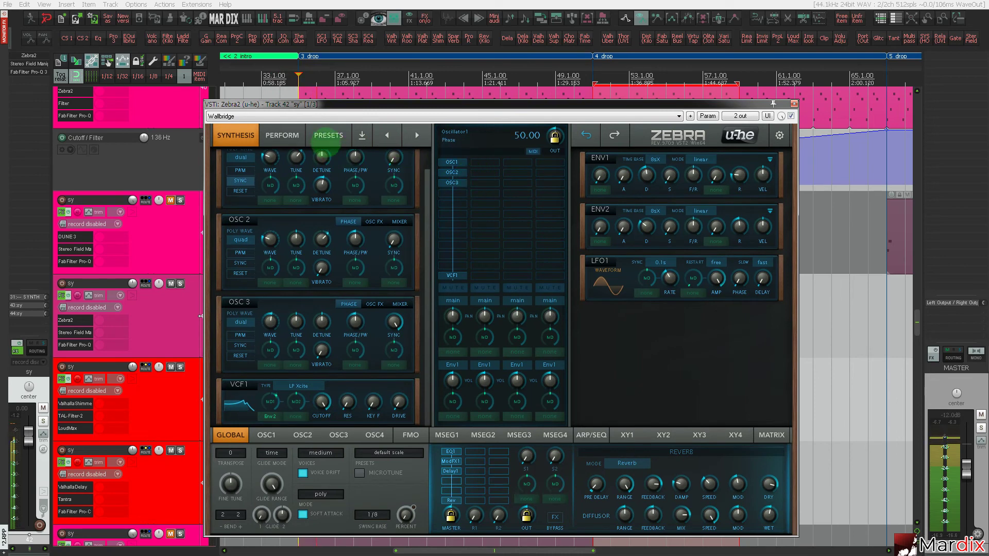
Try the Zebra2 lead preset "Orjan!" on track 42 and close the synth window.
{"action": "left_click", "coordinate": [326, 136]}
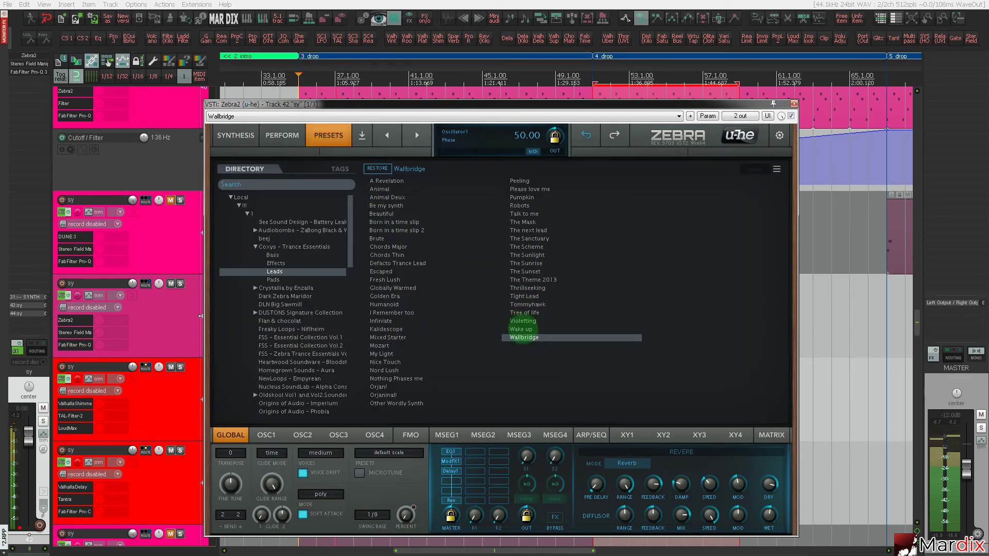
{"action": "left_click", "coordinate": [380, 387]}
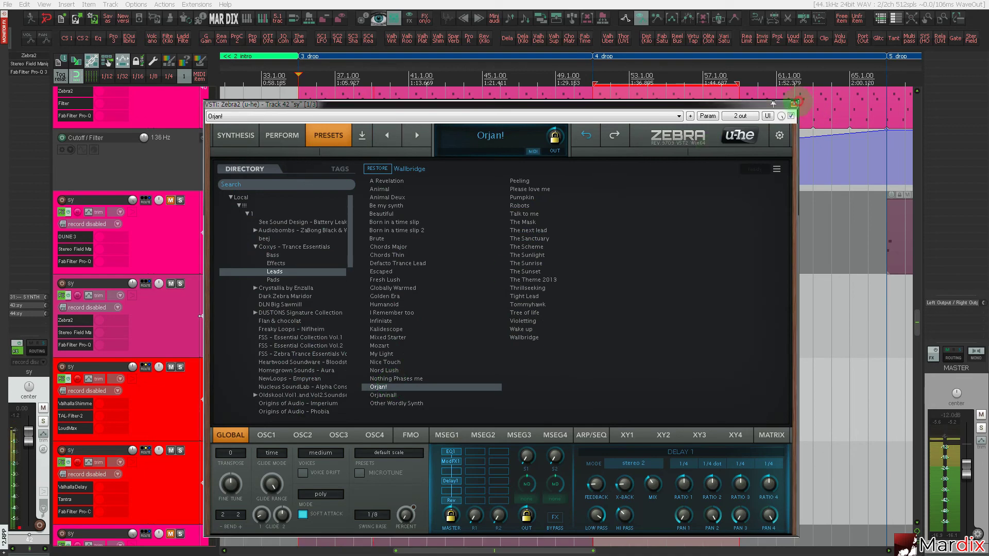
{"action": "left_click", "coordinate": [767, 117]}
{"action": "left_click", "coordinate": [793, 104]}
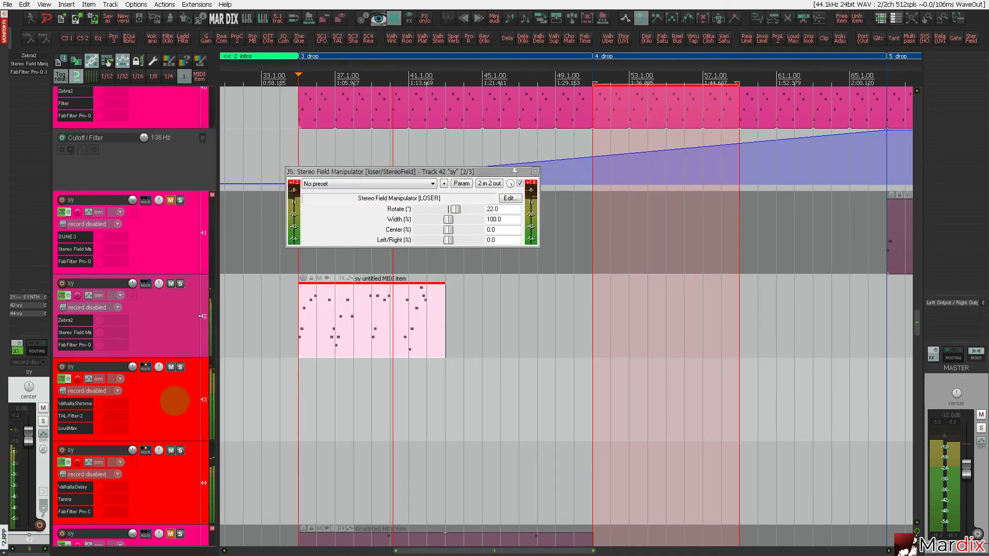
Set a time selection from bar 35 to 43 and load the Zebra2 lead "Nice Touch" on track 42 after trying "Nothing Phases me" and "Nord Lush".
{"action": "left_click", "coordinate": [173, 395]}
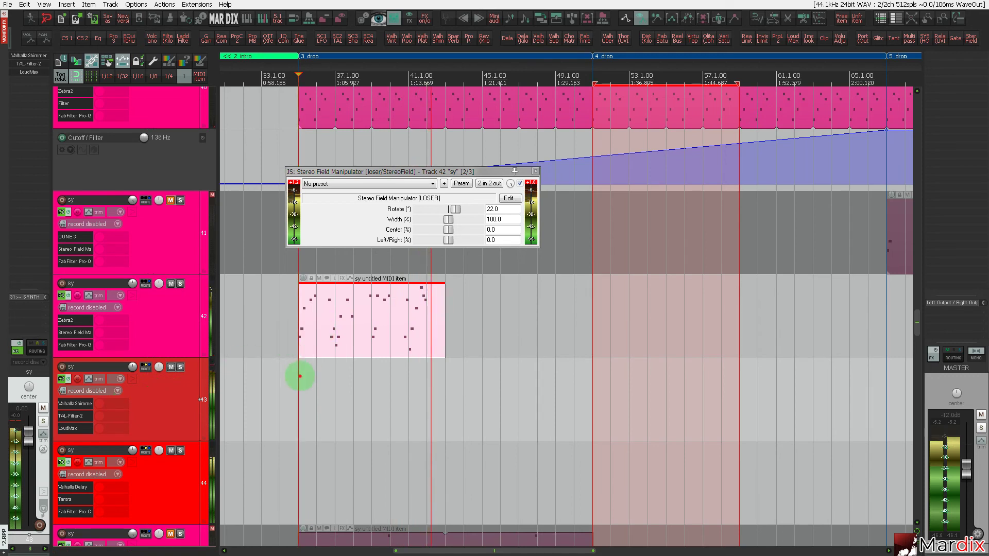
{"action": "left_click_drag", "start_coordinate": [298, 376], "coordinate": [445, 393]}
{"action": "left_click", "coordinate": [198, 320]}
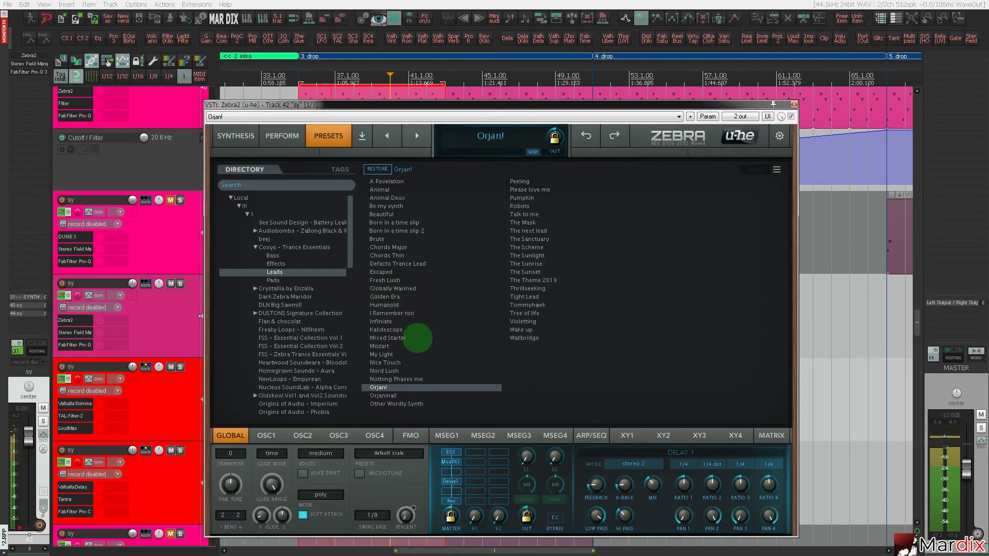
{"action": "left_click", "coordinate": [396, 379]}
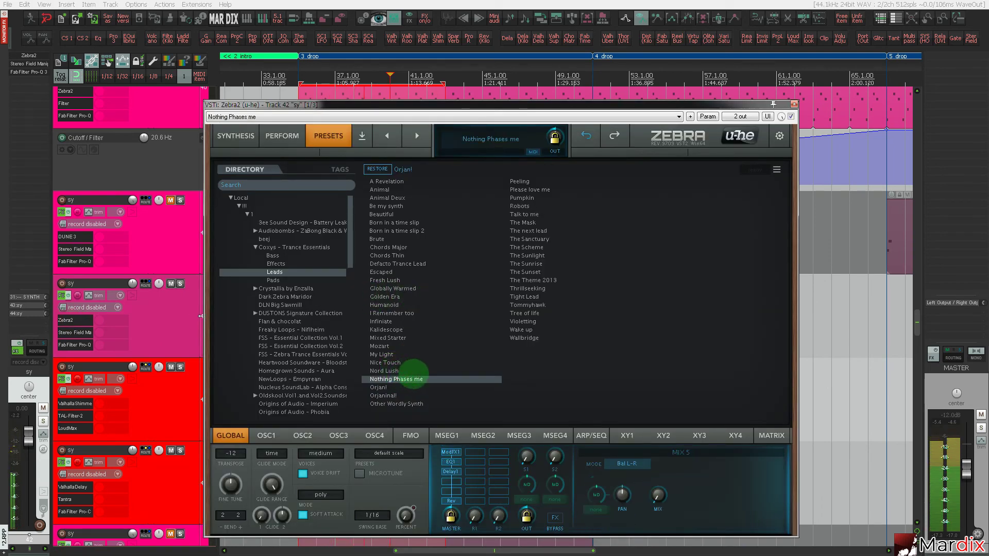
{"action": "left_click", "coordinate": [392, 371]}
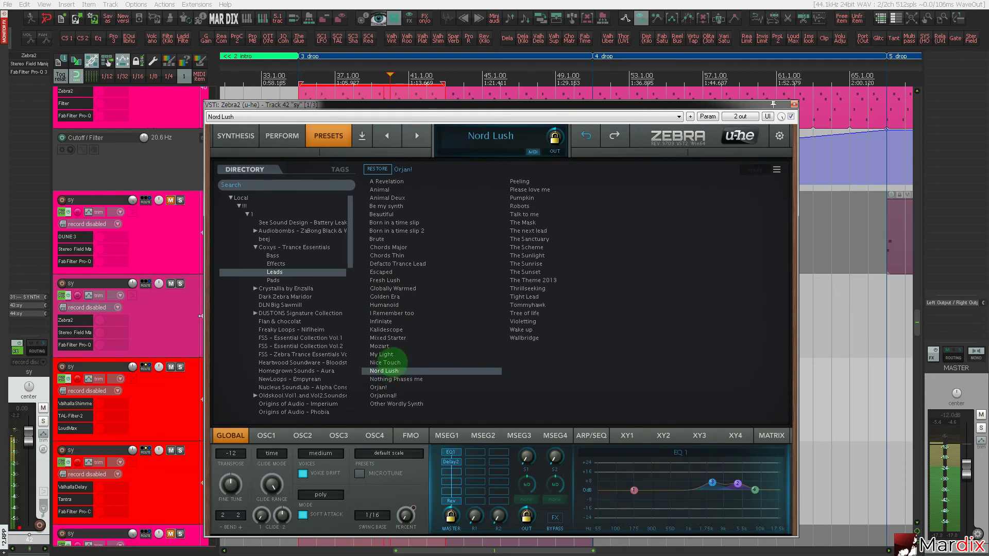
{"action": "left_click", "coordinate": [392, 362]}
{"action": "left_click_drag", "start_coordinate": [427, 105], "coordinate": [507, 89]}
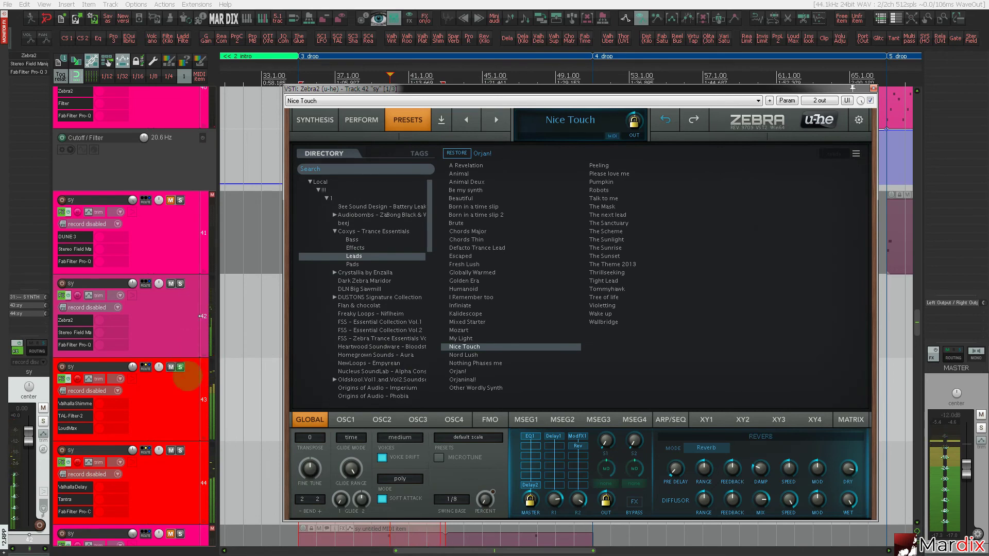
Unsolo track 43, reset its LoudMax threshold to 0.0 dB, link threshold and output, and lower both to -6.0 dB.
{"action": "left_click", "coordinate": [180, 372]}
{"action": "left_click", "coordinate": [36, 77]}
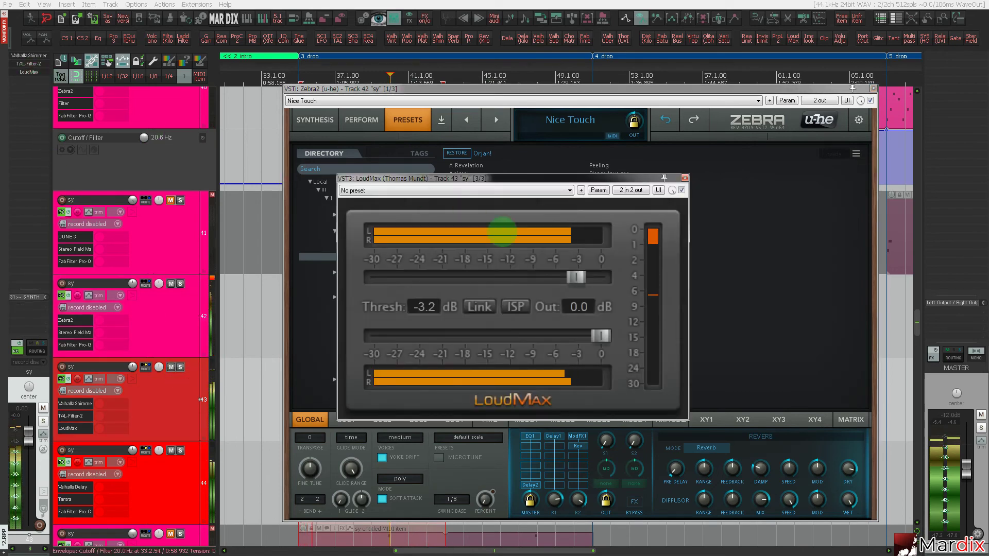
{"action": "left_click_drag", "start_coordinate": [573, 276], "coordinate": [606, 277]}
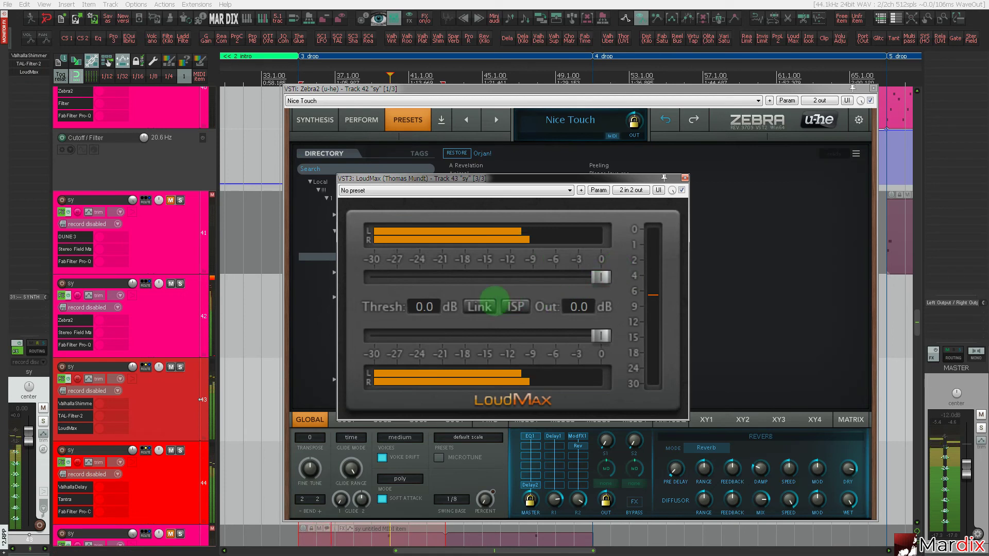
{"action": "left_click", "coordinate": [484, 307]}
{"action": "mouse_move", "coordinate": [598, 336]}
{"action": "left_mouse_down"}
{"action": "mouse_move", "coordinate": [565, 336]}
{"action": "mouse_move", "coordinate": [601, 336]}
{"action": "left_mouse_up"}
{"action": "left_click_drag", "start_coordinate": [600, 277], "coordinate": [554, 277]}
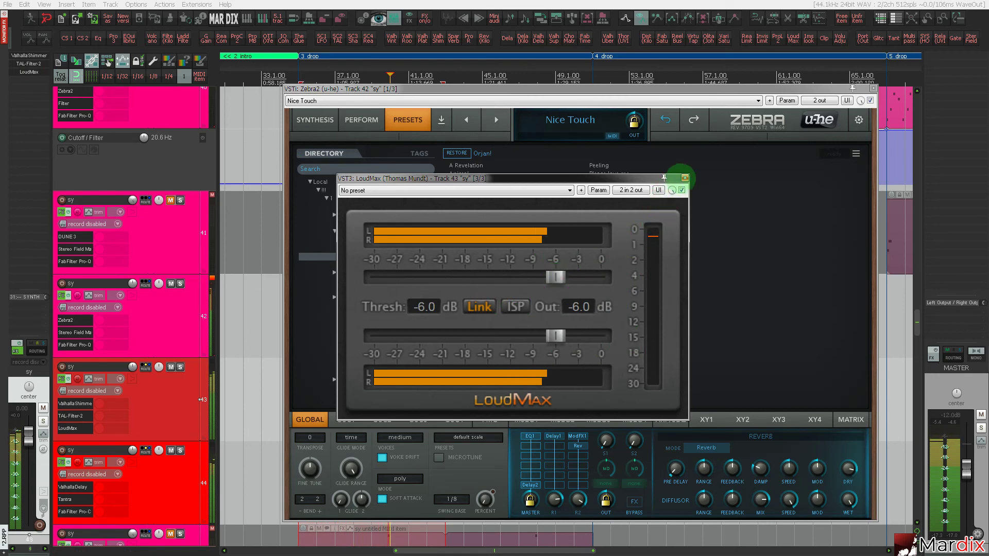
{"action": "left_click", "coordinate": [685, 178]}
Audition the Zebra2 lead presets "Nord Lush", "My Light", "Mozart", "Mixed Starter", "Kalidescope" and "Infiniate" on track 42.
{"action": "left_click", "coordinate": [470, 353]}
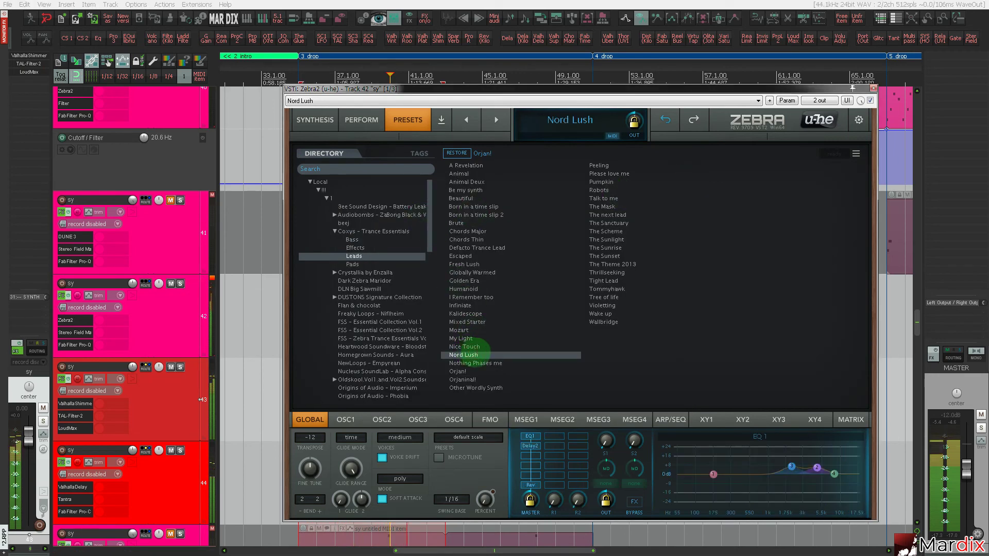
{"action": "left_click", "coordinate": [464, 338]}
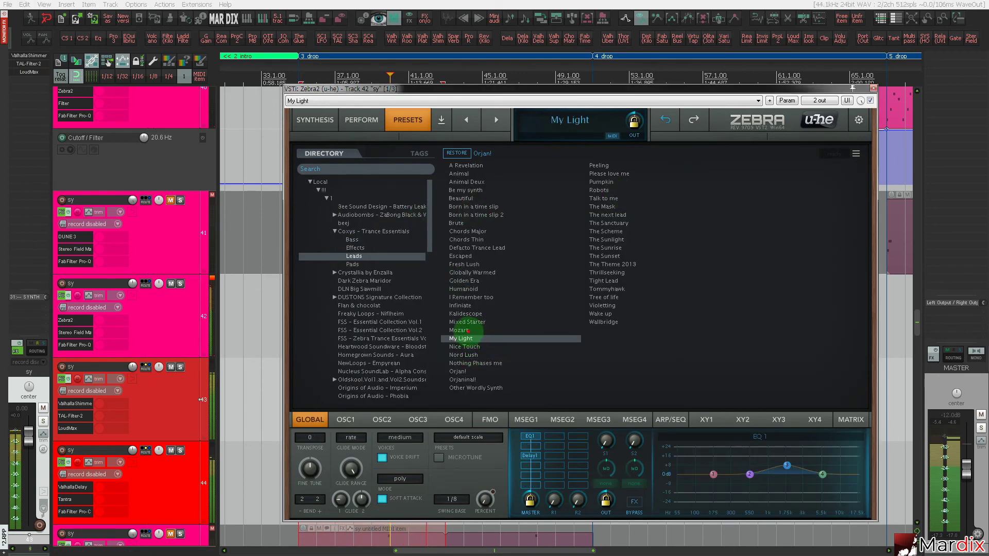
{"action": "left_click", "coordinate": [466, 330]}
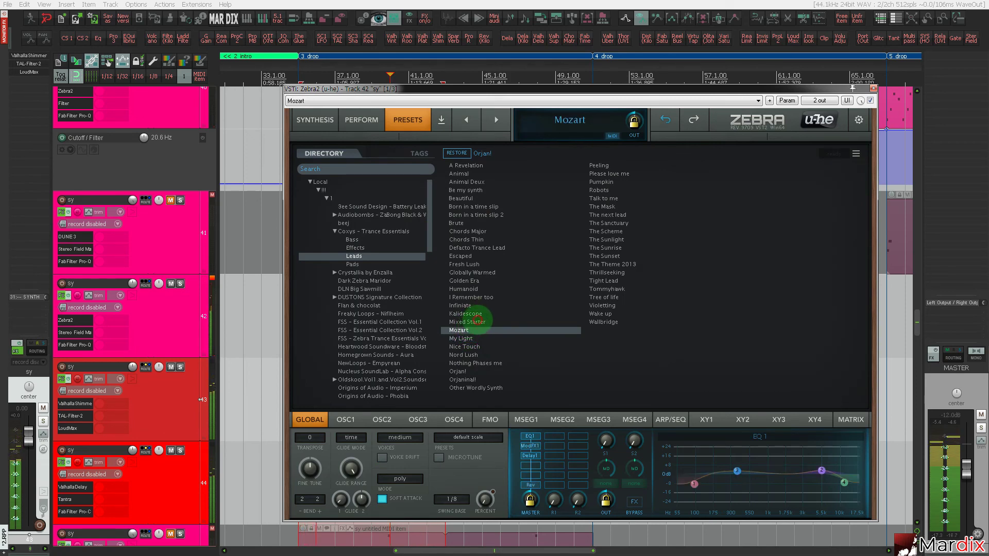
{"action": "left_click", "coordinate": [477, 322]}
{"action": "left_click", "coordinate": [479, 313]}
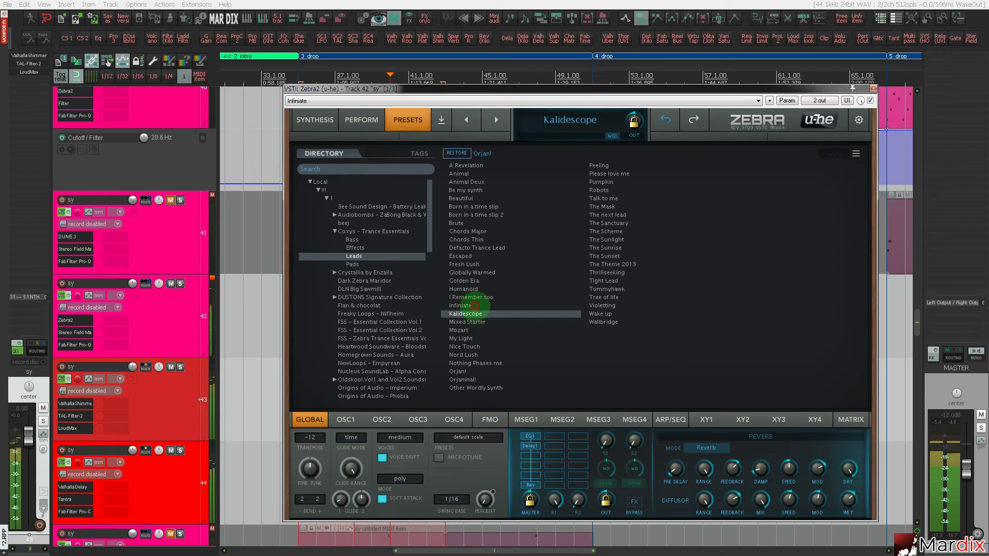
{"action": "left_click", "coordinate": [475, 306]}
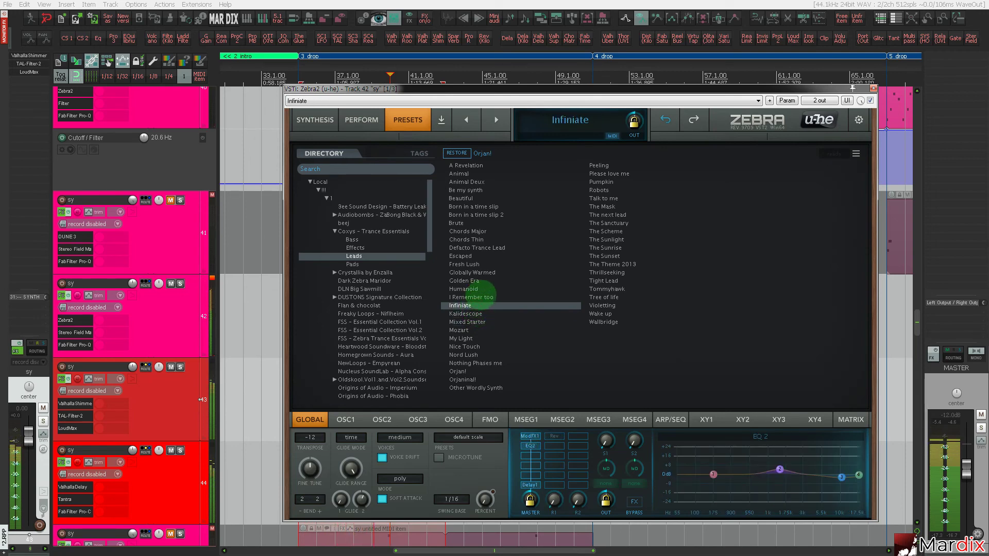
Audition the Zebra2 leads "I Remember too", "Humanoid", "Golden Era", "Globally Warmed", "Fresh Lush" and "Escaped", and close the synth window.
{"action": "left_click", "coordinate": [480, 298]}
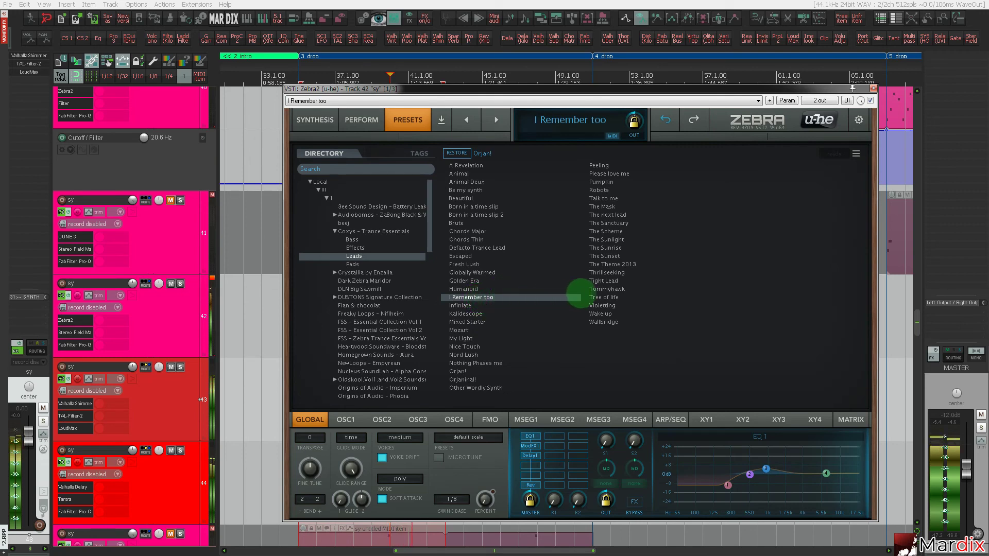
{"action": "left_click", "coordinate": [464, 289]}
{"action": "left_click", "coordinate": [477, 281]}
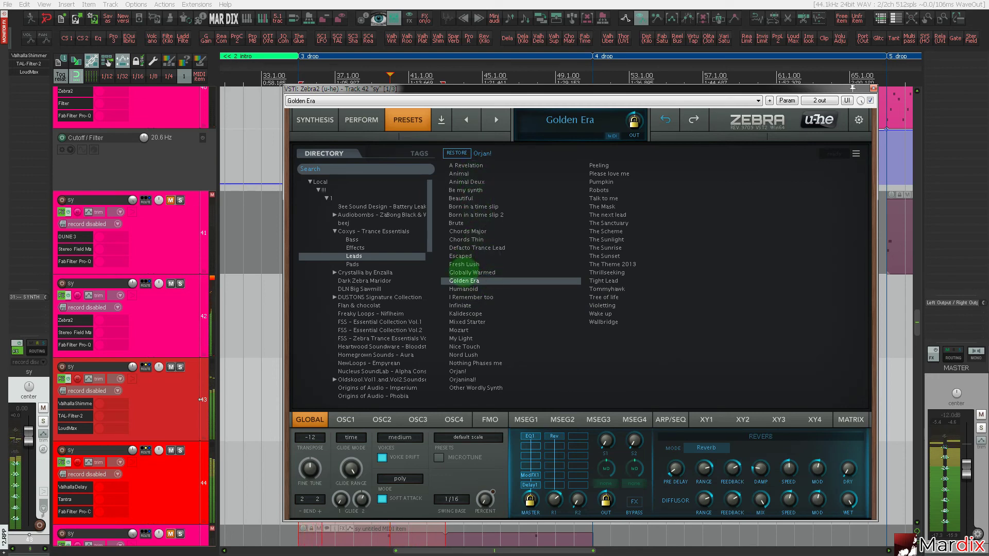
{"action": "left_click", "coordinate": [467, 271]}
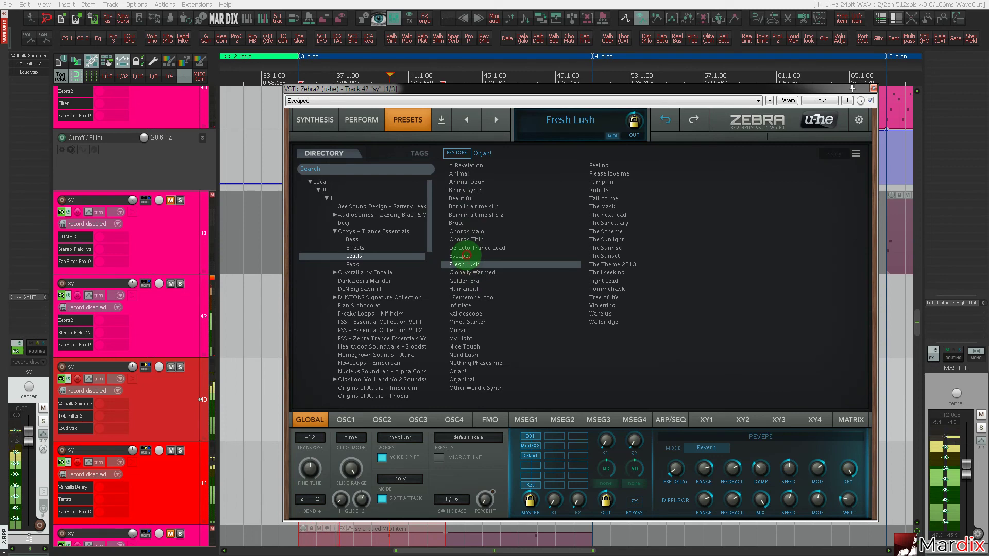
{"action": "left_click", "coordinate": [463, 256]}
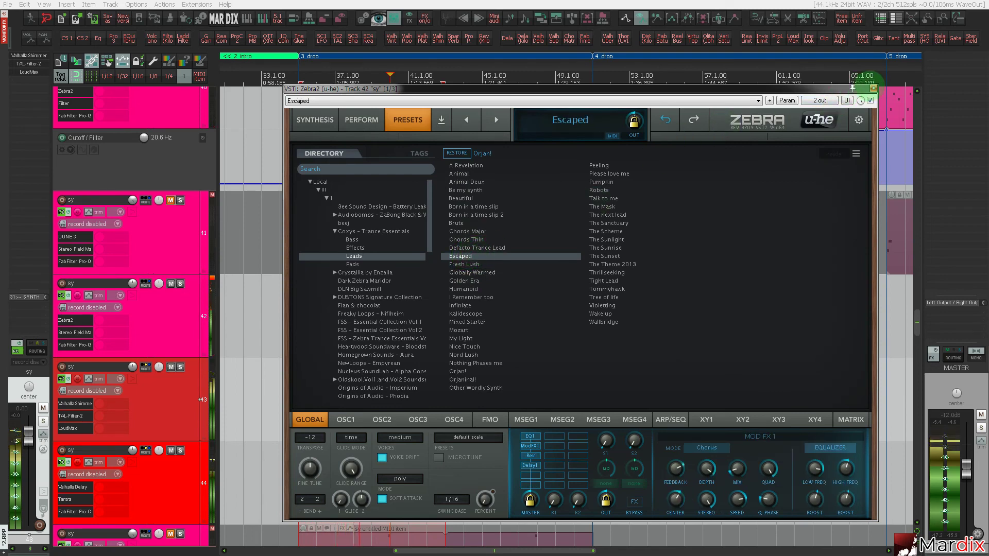
{"action": "left_click", "coordinate": [873, 88]}
Put the edit cursor at bar 39 and audition "Defacto Trance Lead", "Chords Thin", "Brute" and both "Born in a time slip" presets in Zebra2.
{"action": "left_click", "coordinate": [380, 298]}
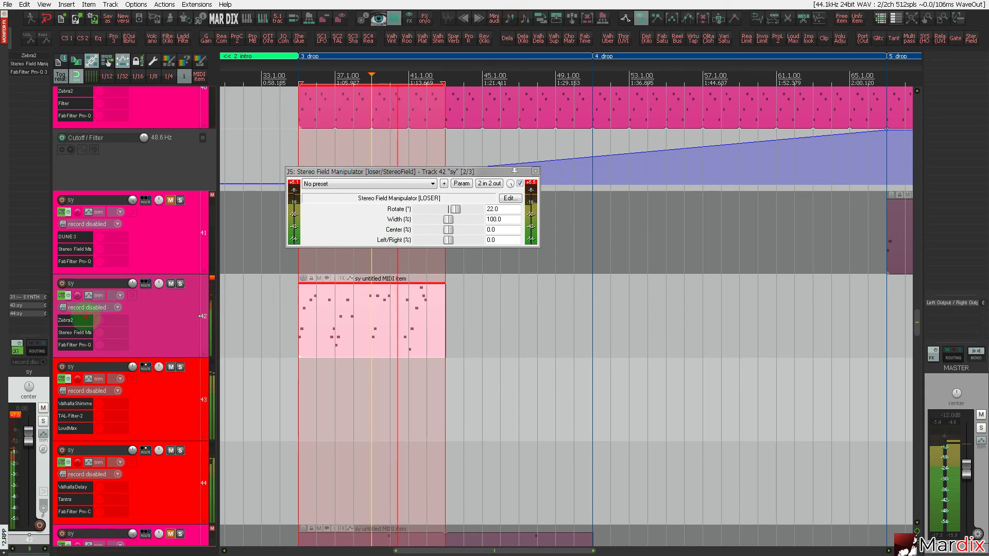
{"action": "left_click", "coordinate": [82, 319]}
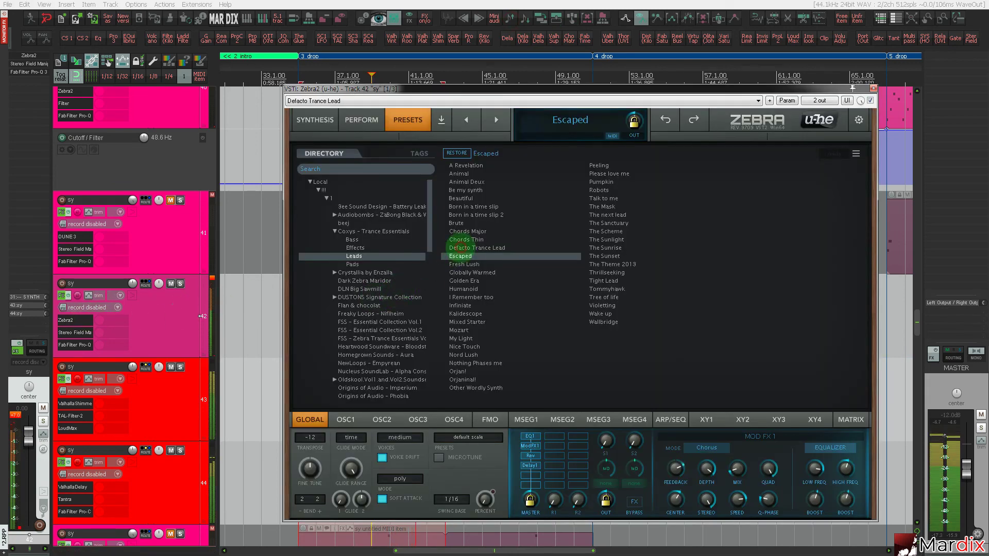
{"action": "left_click", "coordinate": [456, 247]}
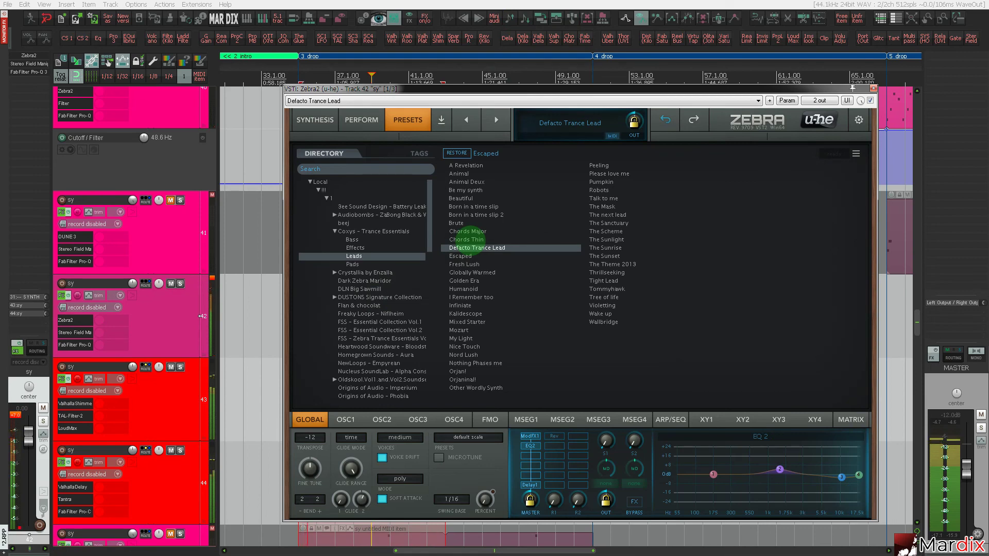
{"action": "left_click", "coordinate": [466, 239]}
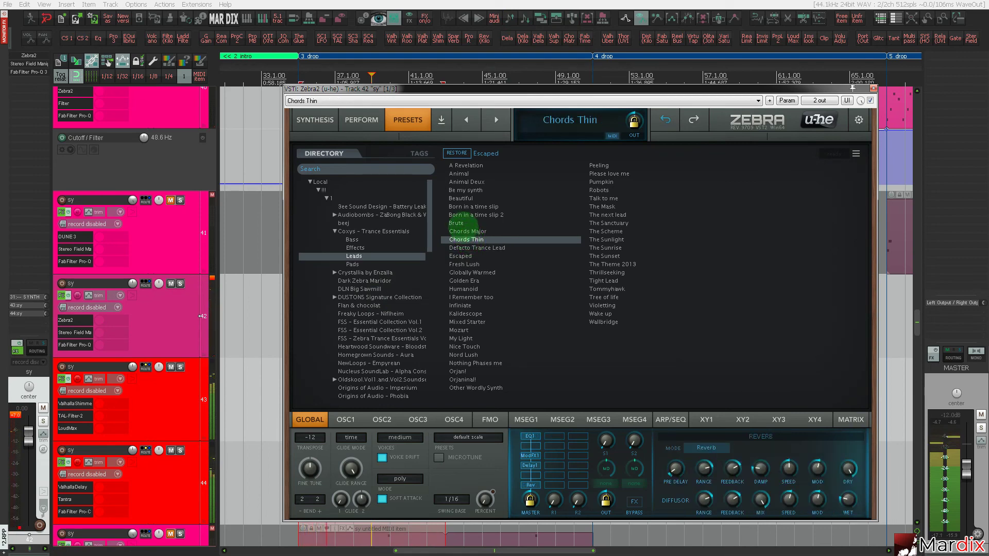
{"action": "left_click", "coordinate": [464, 224]}
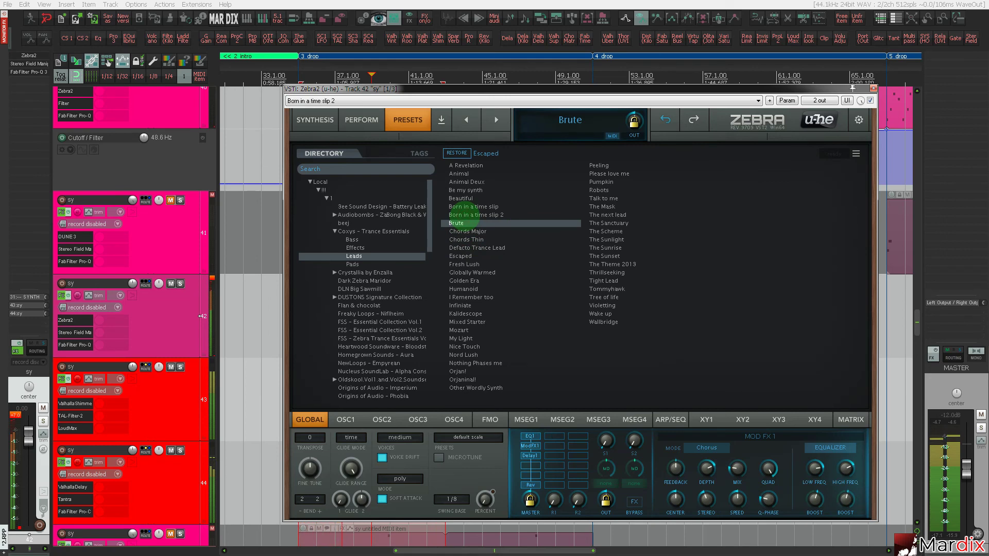
{"action": "left_click", "coordinate": [472, 214]}
{"action": "left_click", "coordinate": [467, 206]}
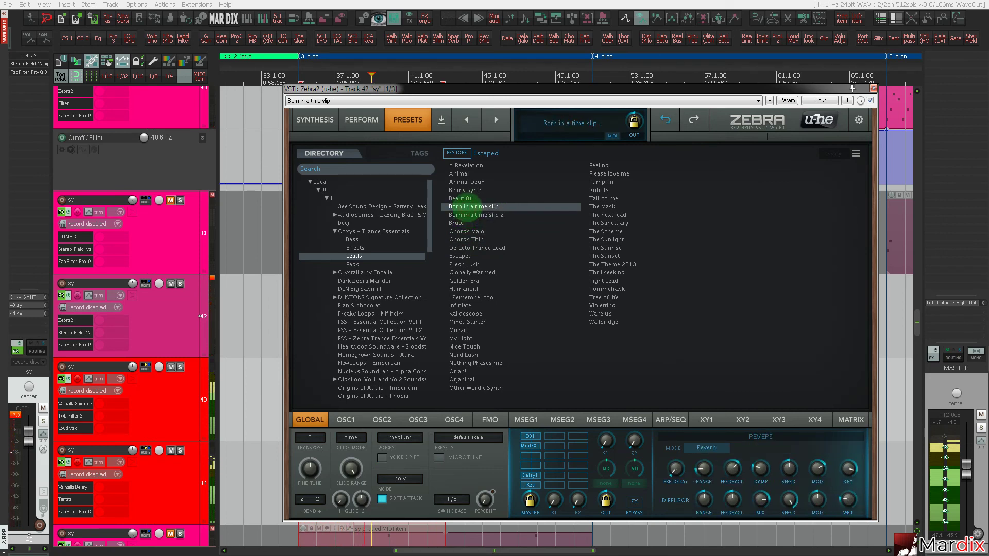
Try the presets "ARP Abiguous 1" and "ARP Woodblocks" from the Crystallia by Enzalla Arps folder and close the synth window.
{"action": "left_click", "coordinate": [341, 272]}
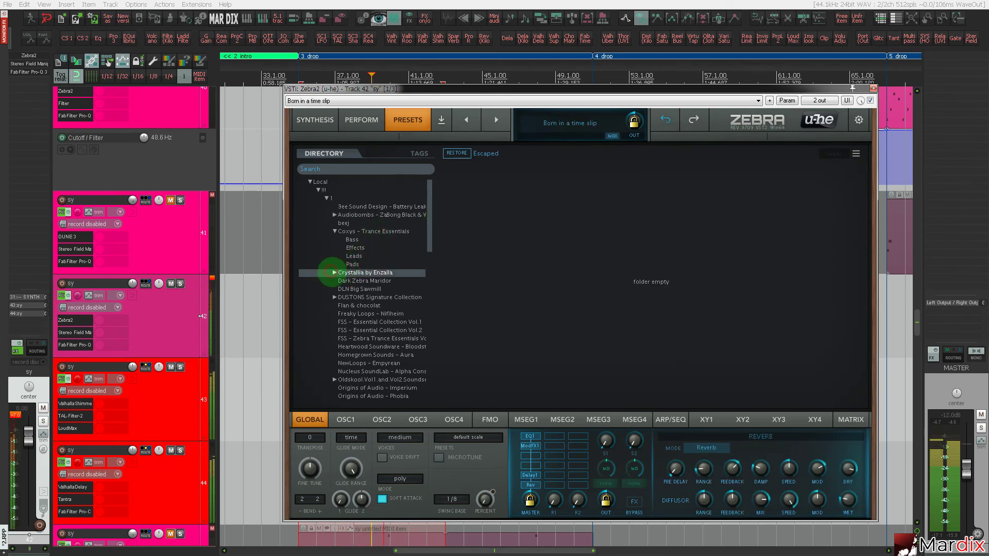
{"action": "left_click", "coordinate": [335, 272]}
{"action": "left_click", "coordinate": [356, 282]}
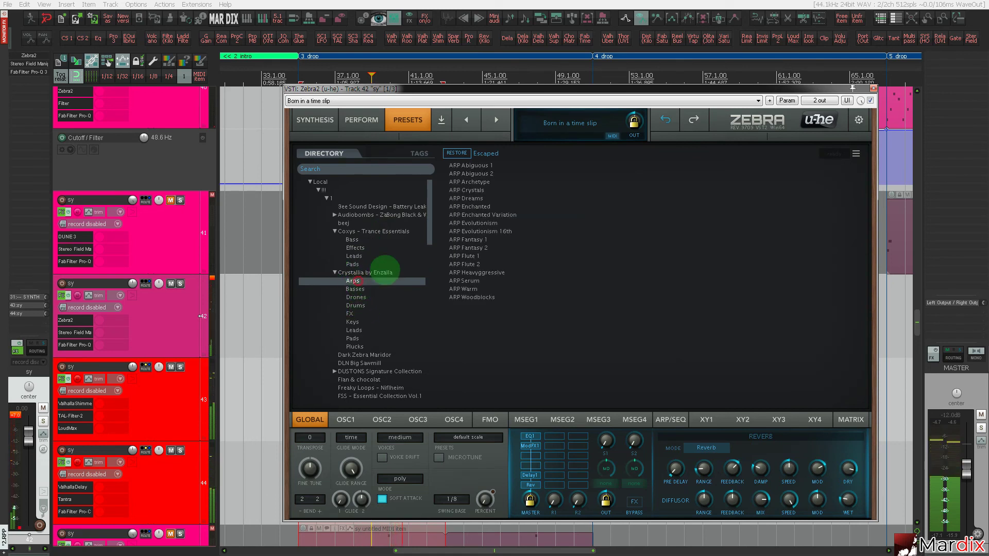
{"action": "left_click", "coordinate": [464, 165]}
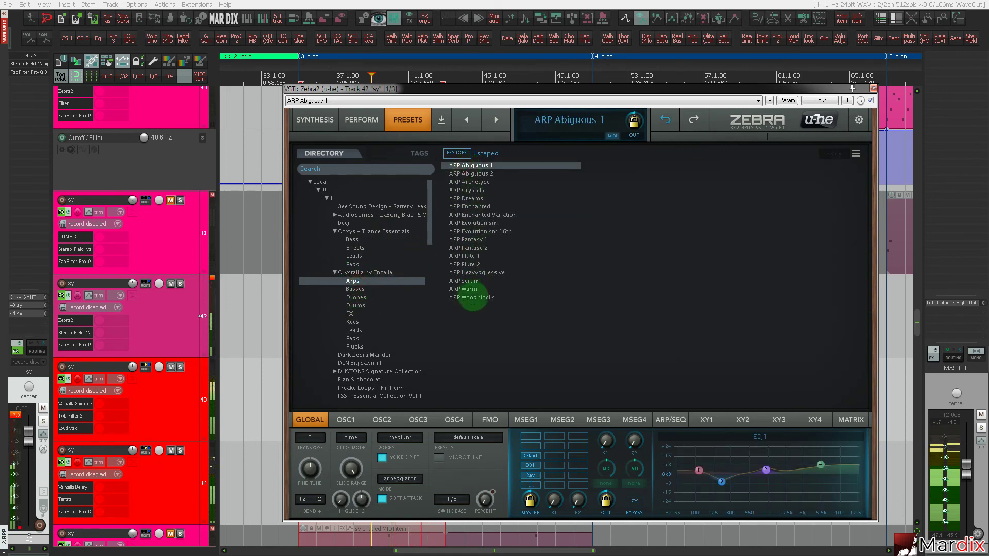
{"action": "left_click", "coordinate": [473, 298]}
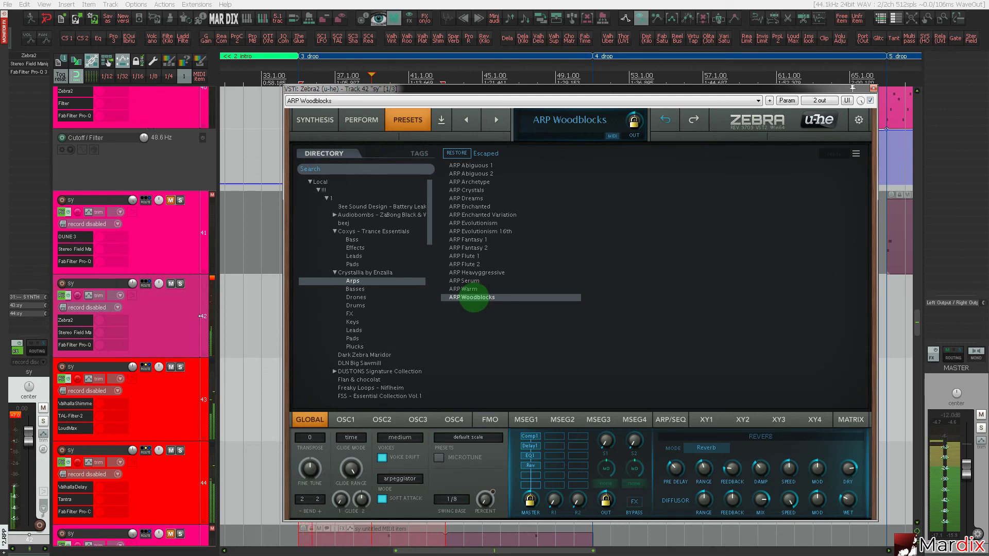
{"action": "left_click", "coordinate": [874, 88]}
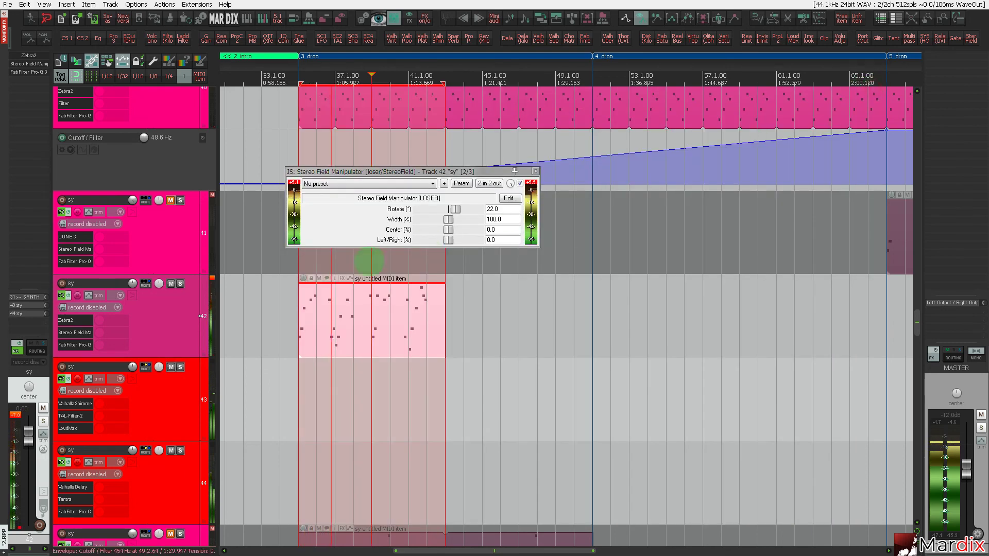
Move the track 42 MIDI item from the third drop to the start of the second intro and put the edit cursor inside it.
{"action": "left_click_drag", "start_coordinate": [371, 72], "coordinate": [671, 68]}
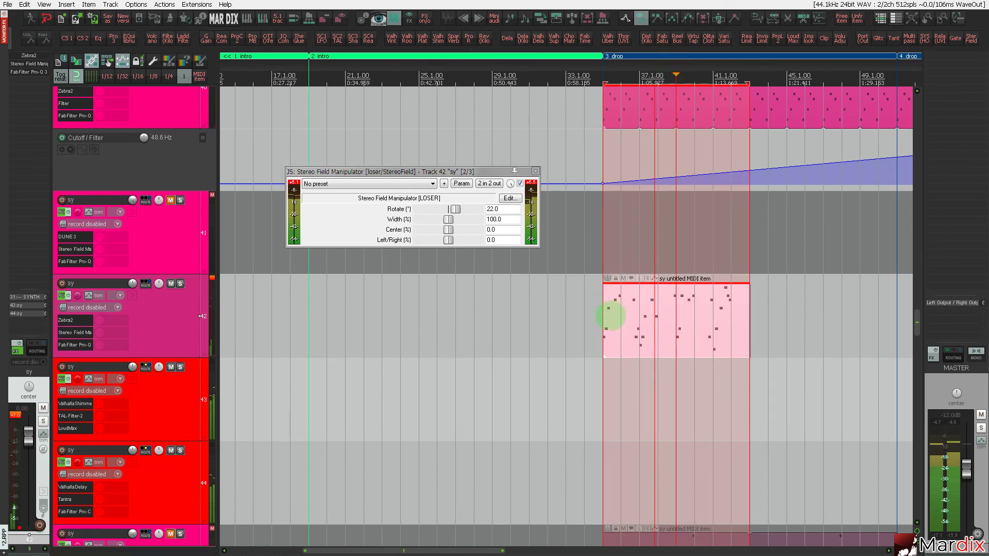
{"action": "left_click_drag", "start_coordinate": [629, 316], "coordinate": [292, 311]}
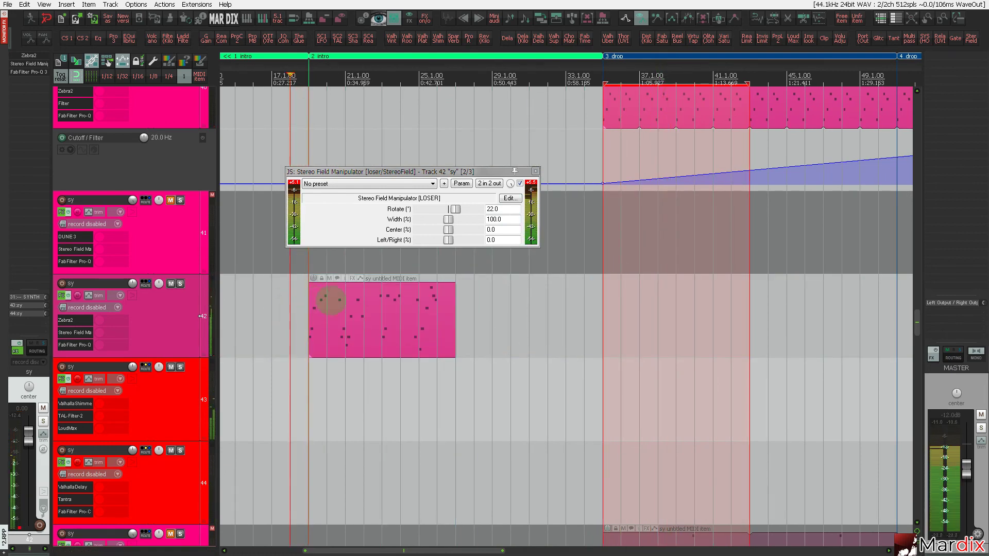
{"action": "left_click", "coordinate": [346, 308]}
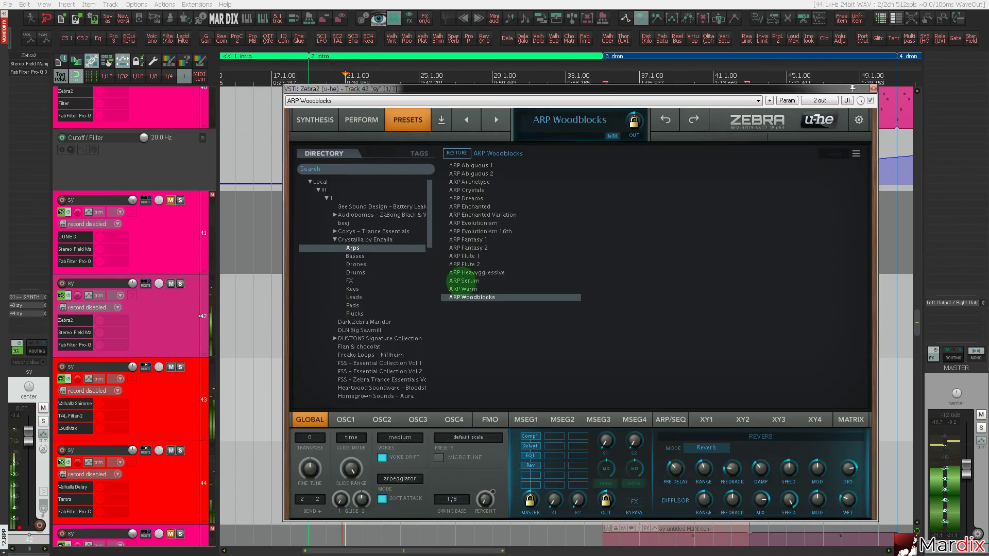
Audition "ARP Warm", "ARP Serum" and "ARP Heavyggressive" in Zebra2 and move the synth window aside to uncover the track 42 item.
{"action": "left_click", "coordinate": [464, 289]}
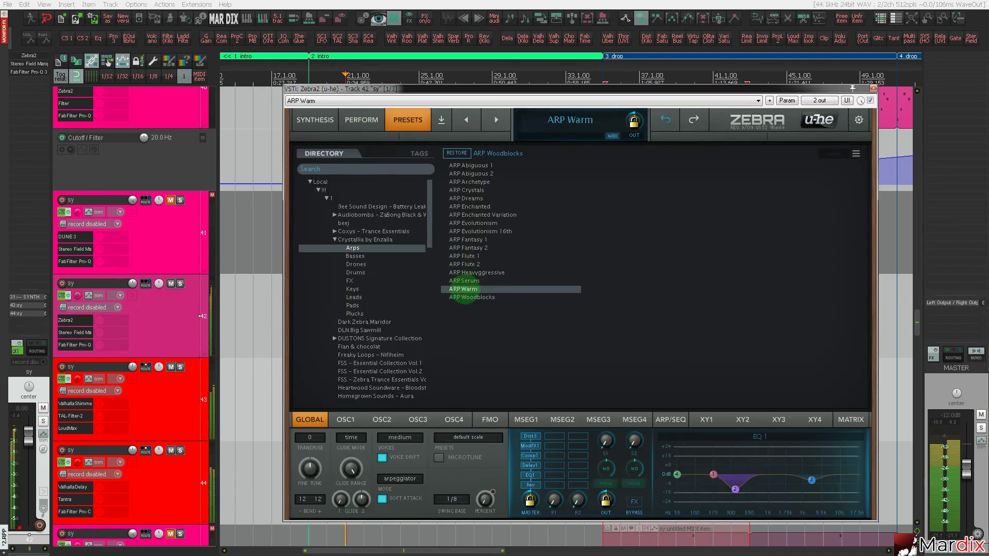
{"action": "left_click", "coordinate": [472, 281]}
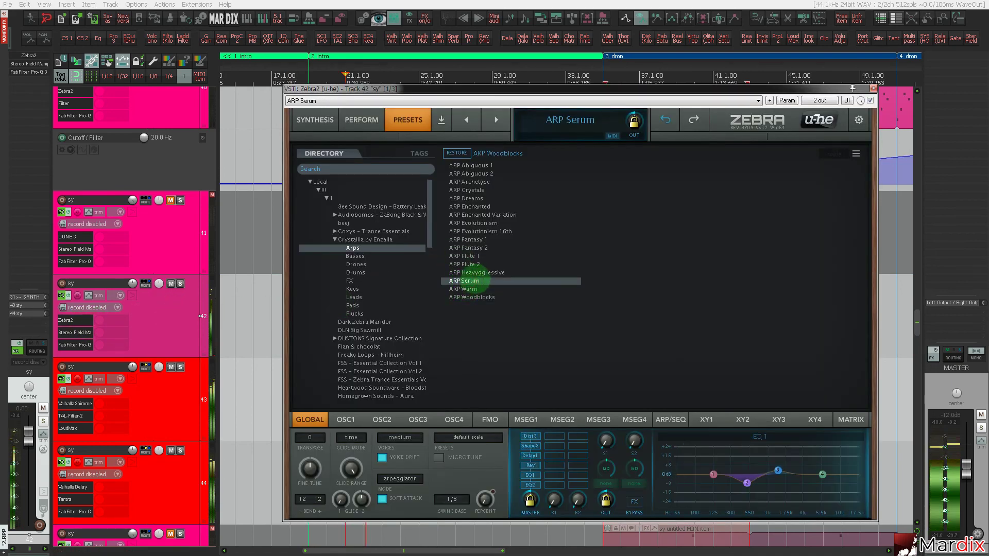
{"action": "left_click", "coordinate": [477, 273]}
{"action": "left_click_drag", "start_coordinate": [405, 92], "coordinate": [628, 95]}
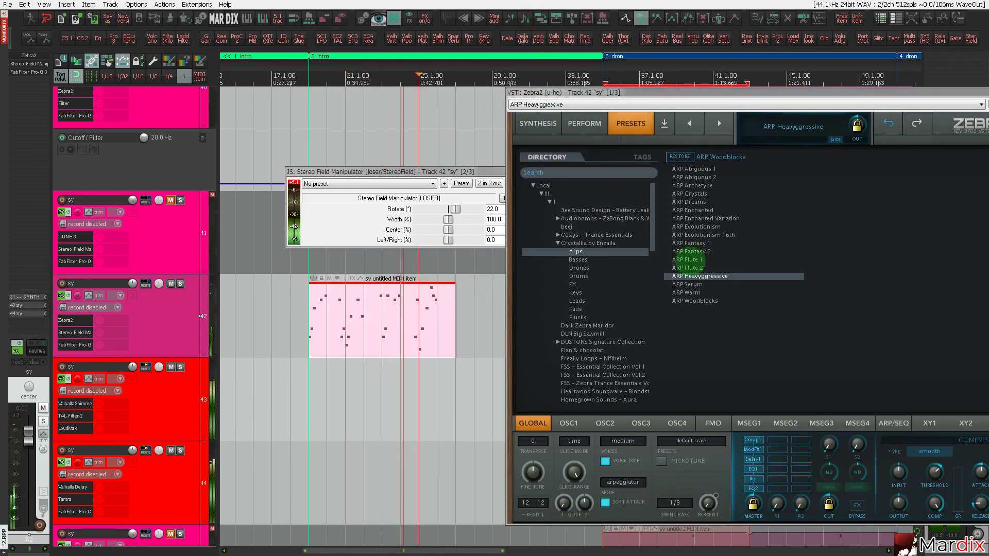
Load "PLK Tails" from the Crystallia Plucks folder on track 42 after trying "ARP Flute 2", "ARP Flute 1" and "ARP Fantasy 2".
{"action": "left_click", "coordinate": [702, 267]}
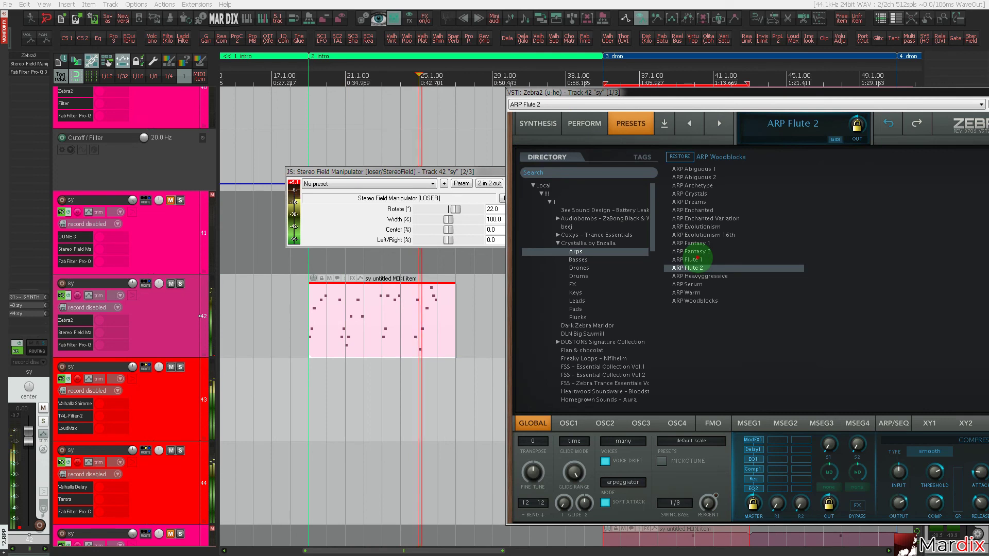
{"action": "left_click", "coordinate": [698, 258]}
{"action": "left_click", "coordinate": [701, 251]}
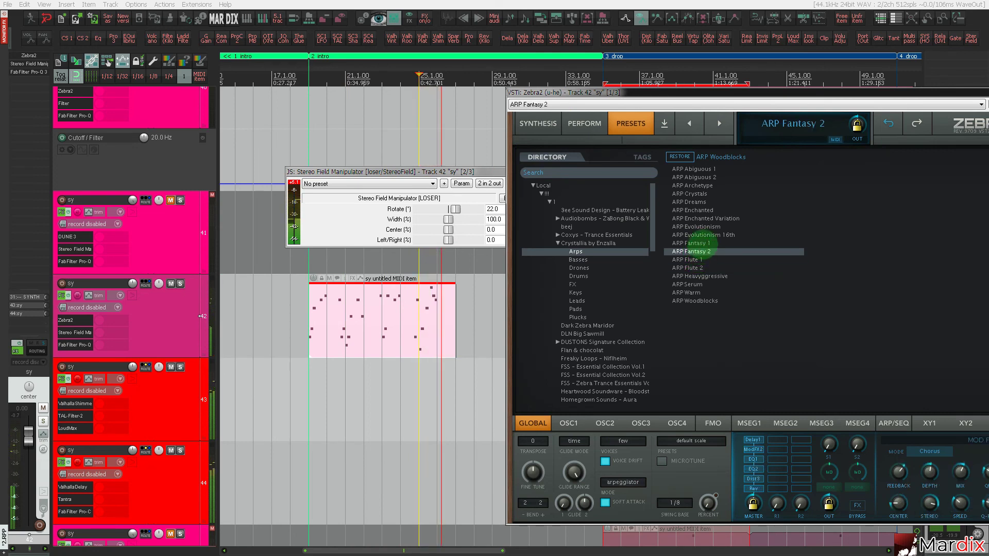
{"action": "left_click", "coordinate": [578, 318]}
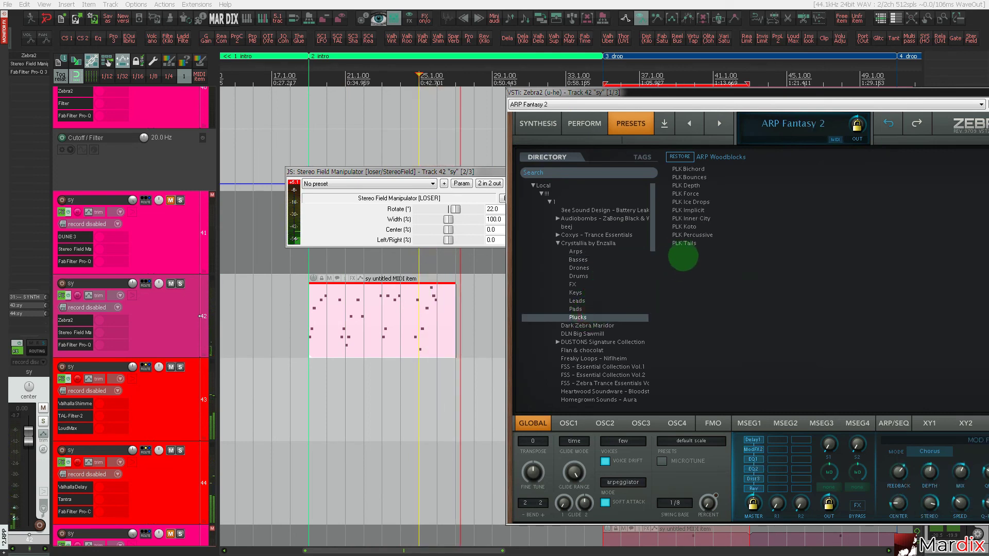
{"action": "left_click", "coordinate": [685, 244]}
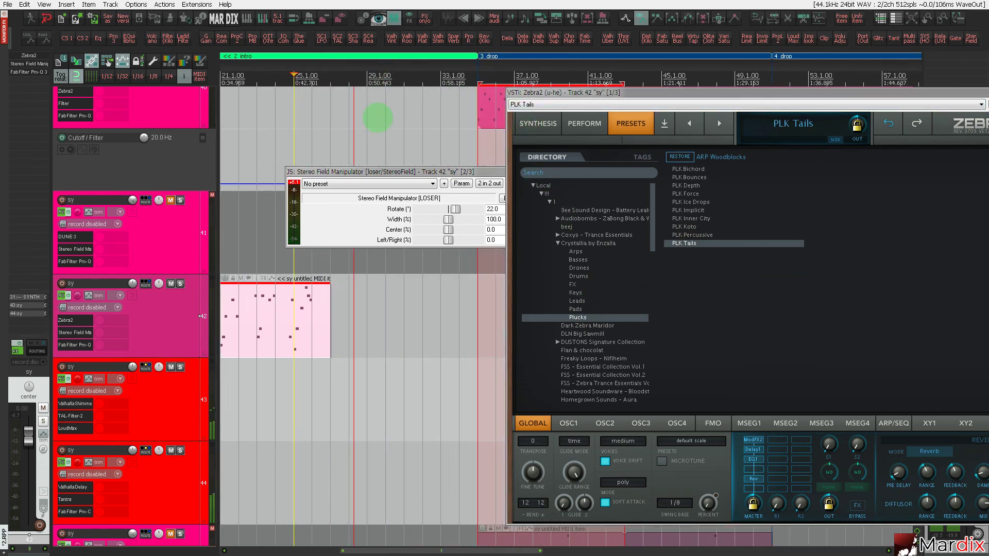
Move the track 42 MIDI item back to the third drop's start, place the edit cursor there and shift the Stereo Field Manipulator window aside.
{"action": "left_click_drag", "start_coordinate": [265, 293], "coordinate": [493, 307]}
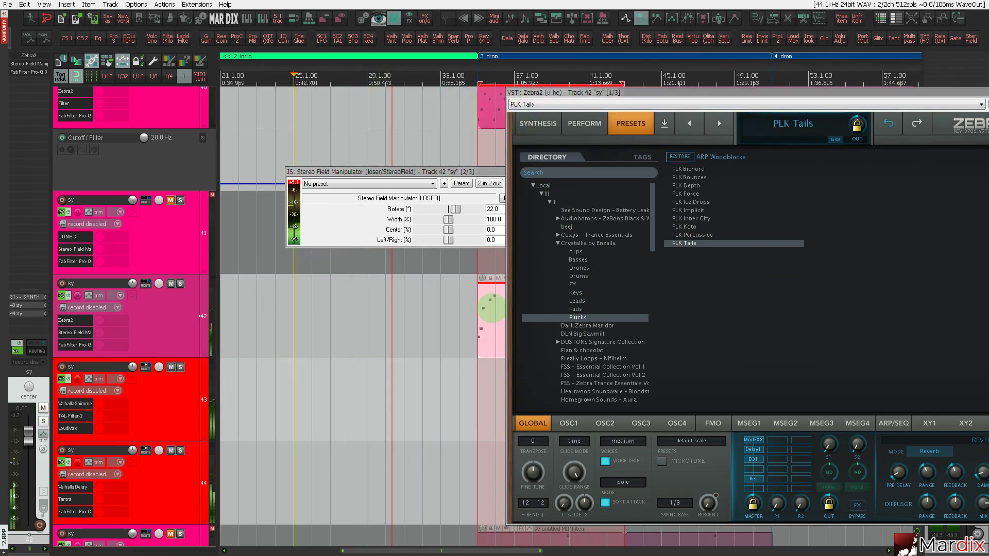
{"action": "left_click", "coordinate": [473, 308]}
{"action": "left_click_drag", "start_coordinate": [467, 172], "coordinate": [376, 149]}
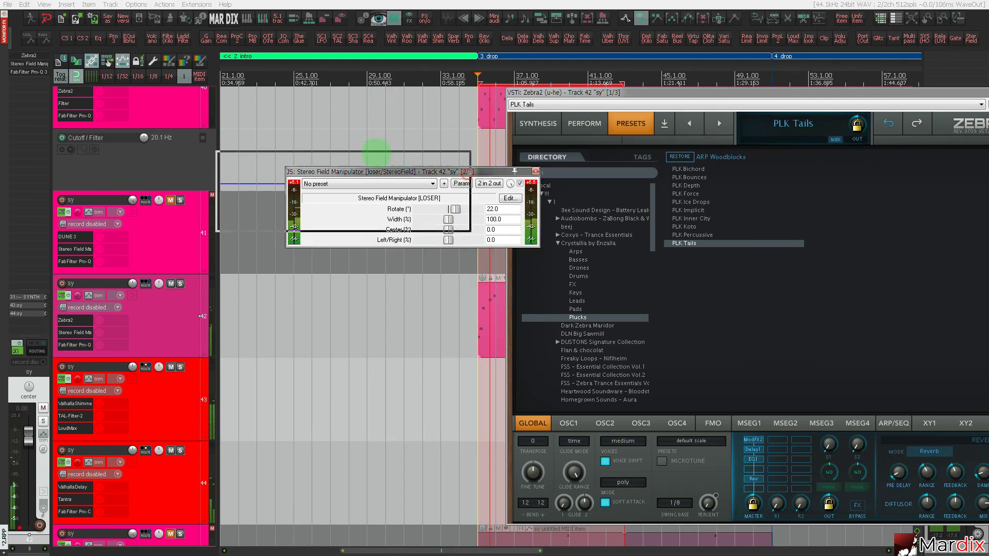
Close the Stereo Field Manipulator, audition "PLK Percussive" and "PLK Koto" in Zebra2, and inspect the track 42 item's notes.
{"action": "left_click", "coordinate": [443, 149]}
{"action": "left_click_drag", "start_coordinate": [517, 69], "coordinate": [332, 72]}
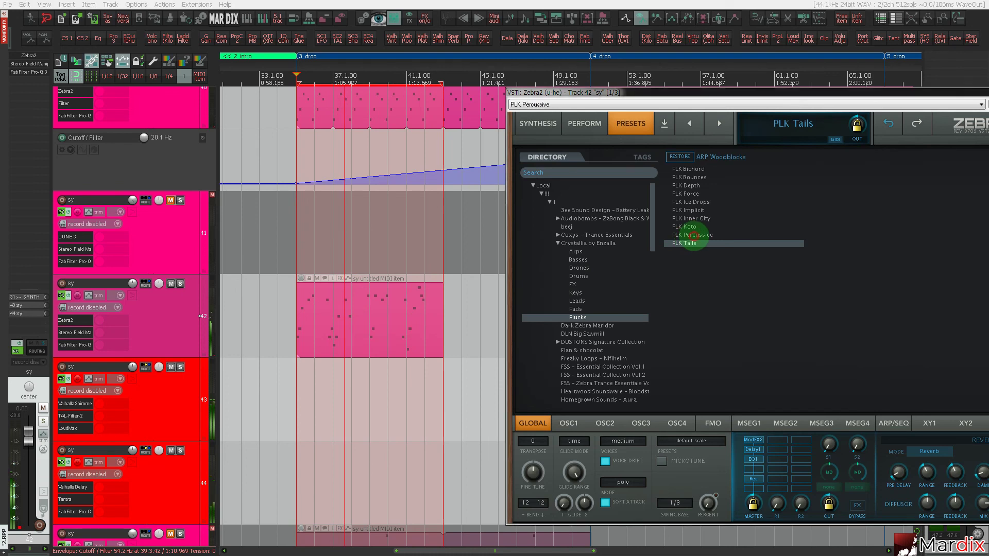
{"action": "left_click", "coordinate": [691, 235]}
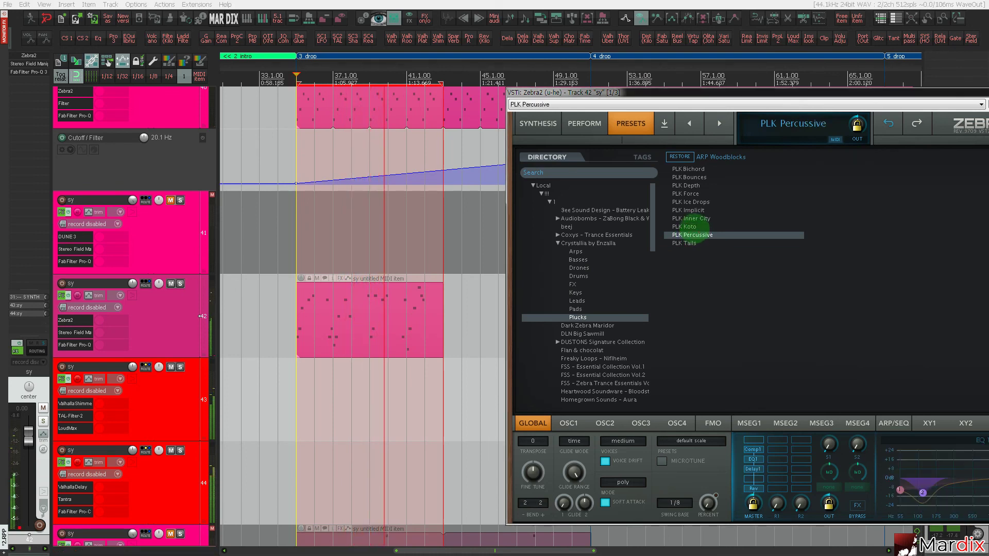
{"action": "left_click", "coordinate": [693, 226]}
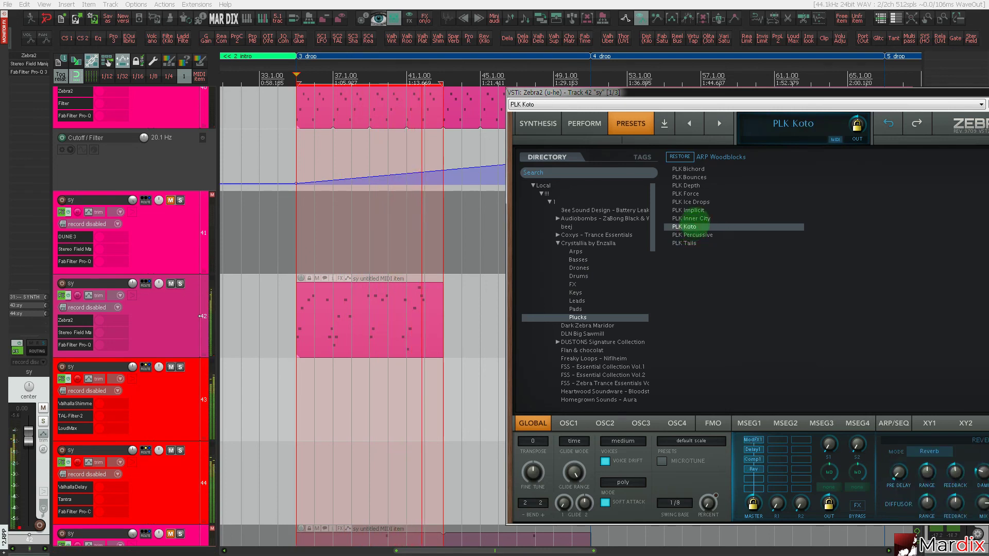
{"action": "double_click", "coordinate": [415, 296]}
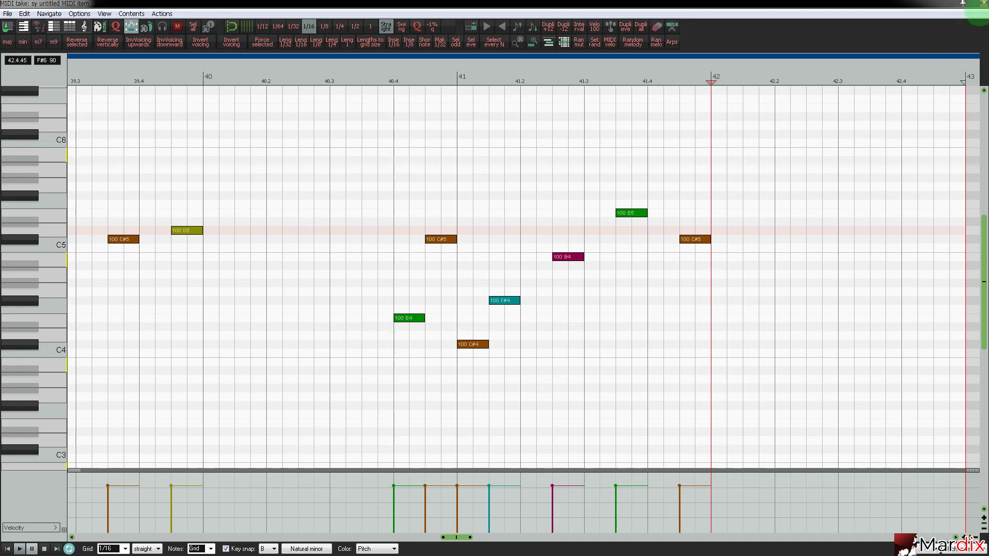
{"action": "left_click", "coordinate": [982, 5]}
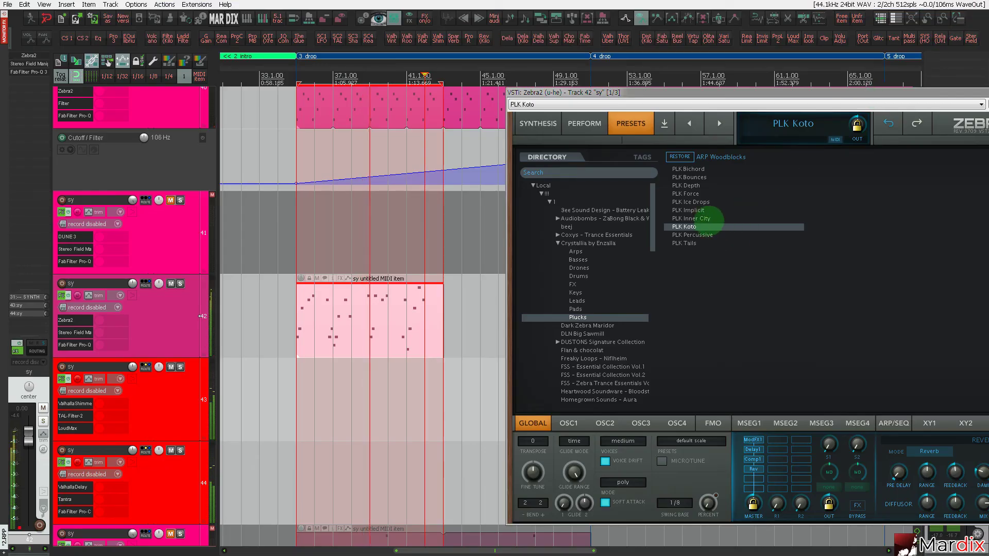
Load "PLK Ice Drops" on track 42 after trying "PLK Implicit", "PLK Force", "PLK Depth" and "PLK Bichord", and close the Zebra2 window.
{"action": "left_click", "coordinate": [708, 219]}
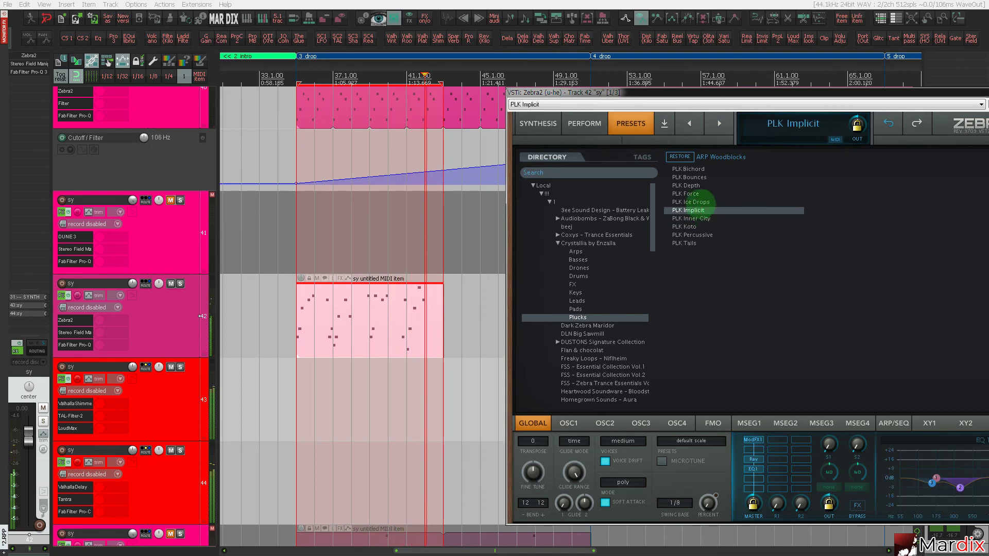
{"action": "left_click", "coordinate": [702, 203]}
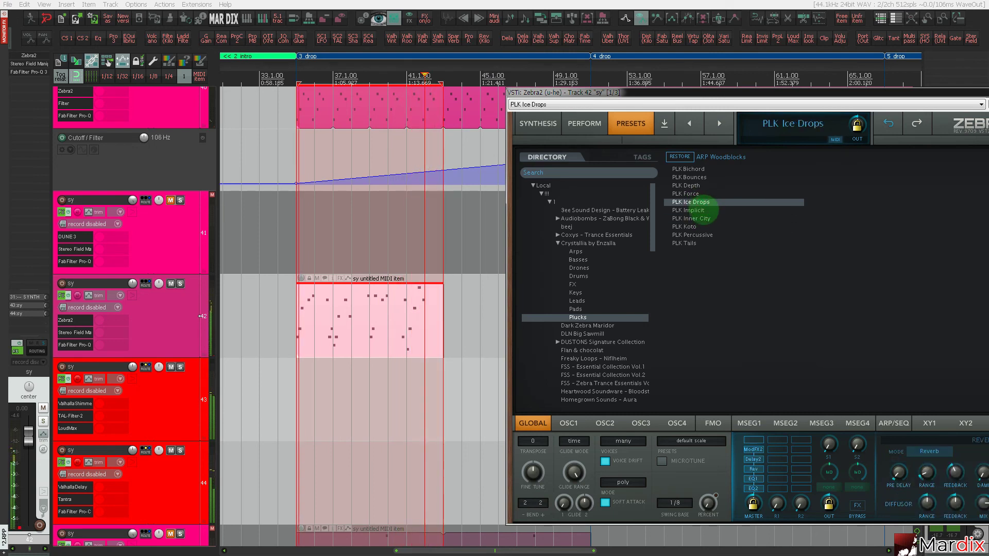
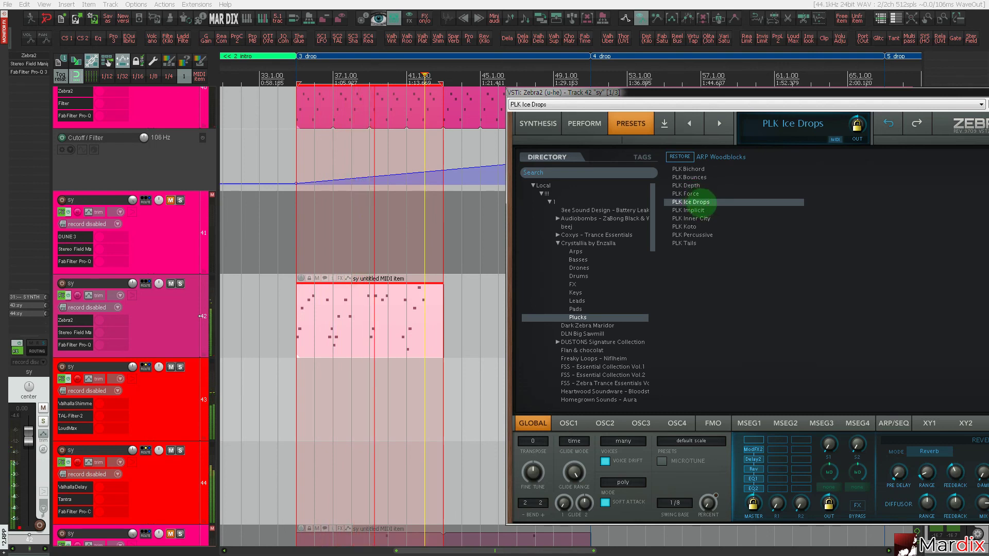
{"action": "left_click", "coordinate": [690, 193]}
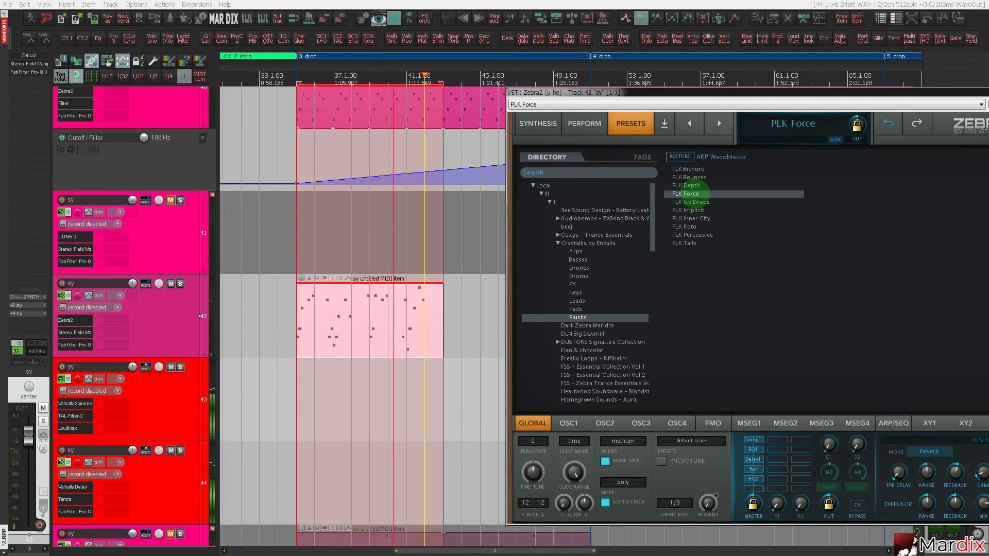
{"action": "left_click", "coordinate": [697, 186]}
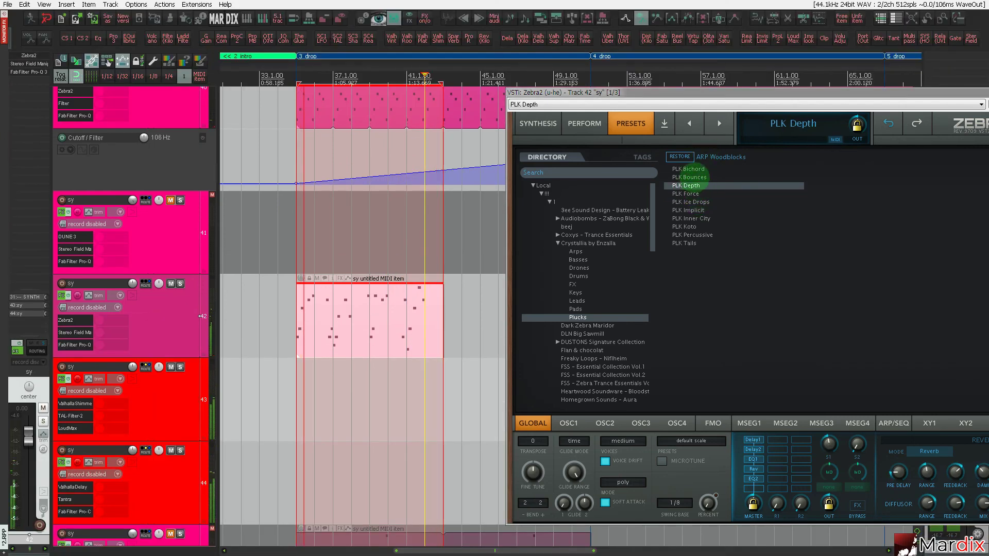
{"action": "left_click", "coordinate": [693, 177]}
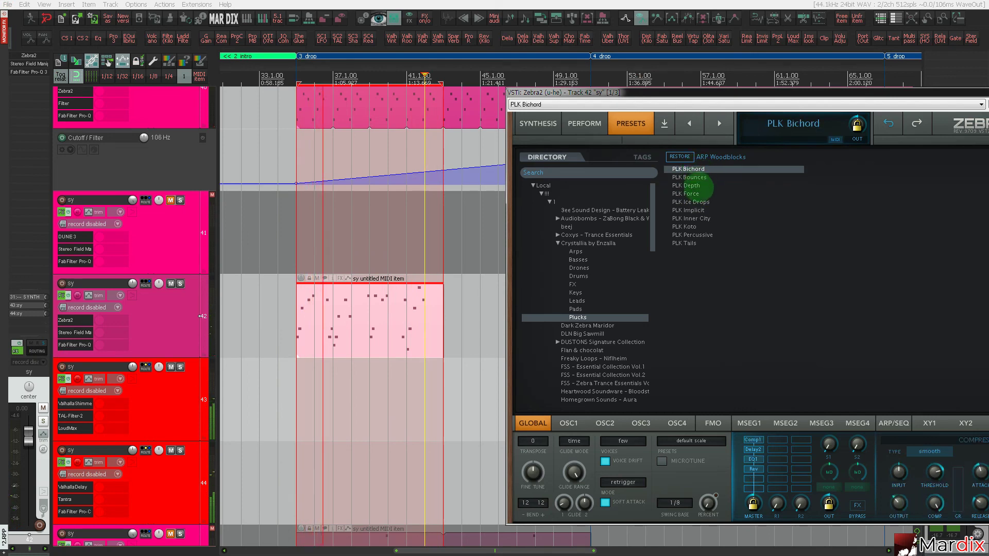
{"action": "left_click", "coordinate": [699, 200]}
{"action": "left_click", "coordinate": [700, 202]}
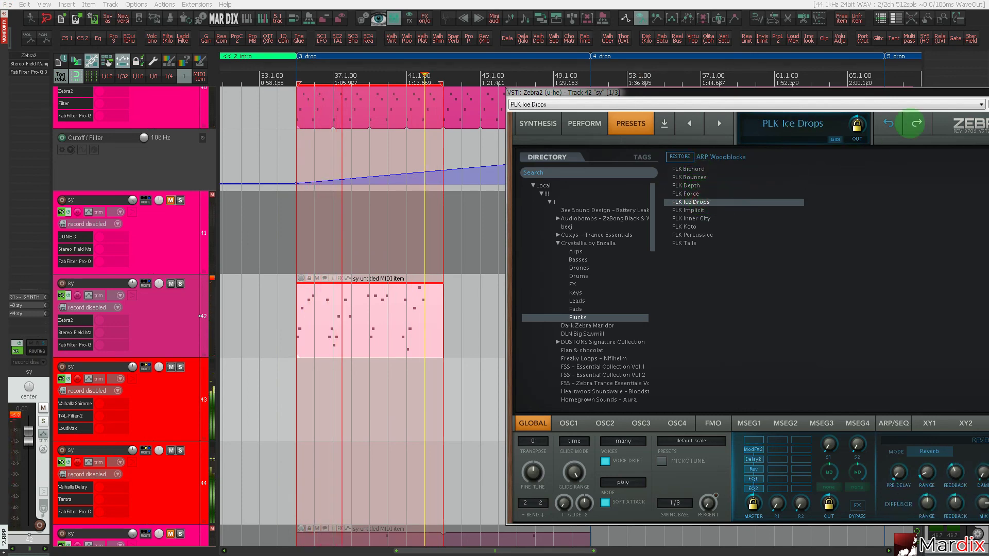
{"action": "left_click_drag", "start_coordinate": [927, 92], "coordinate": [731, 95]}
{"action": "left_click", "coordinate": [828, 94]}
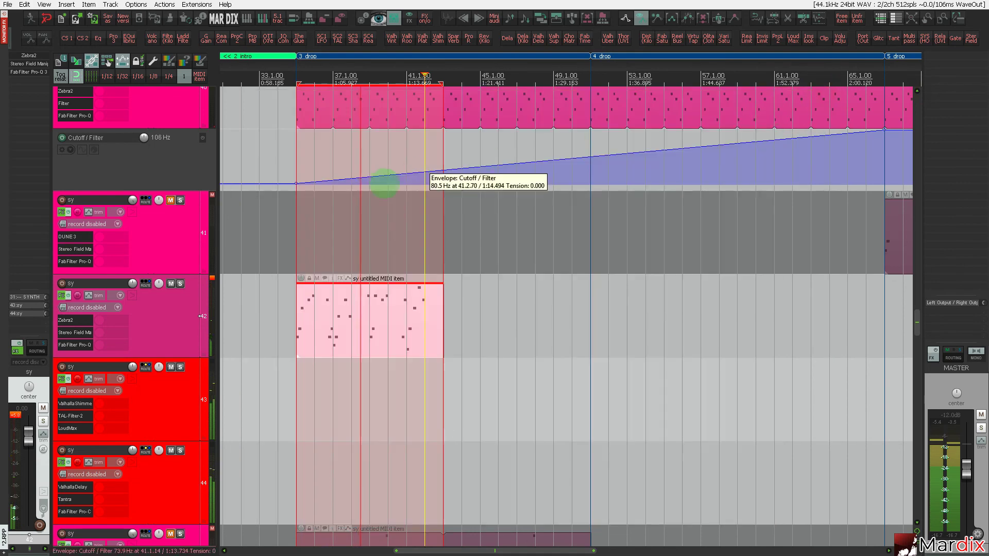
Listen to the second intro and its transition into the third drop by playing from bar 25 and from just before the drop.
{"action": "key", "text": "ctrl+Page_Down"}
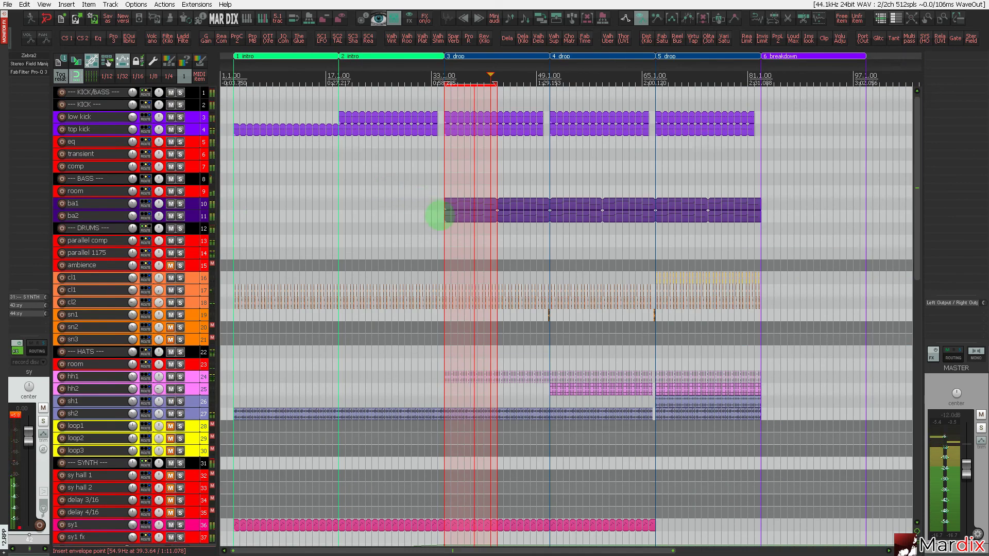
{"action": "scroll", "coordinate": [449, 216], "scroll_direction": "up", "scroll_amount": 2}
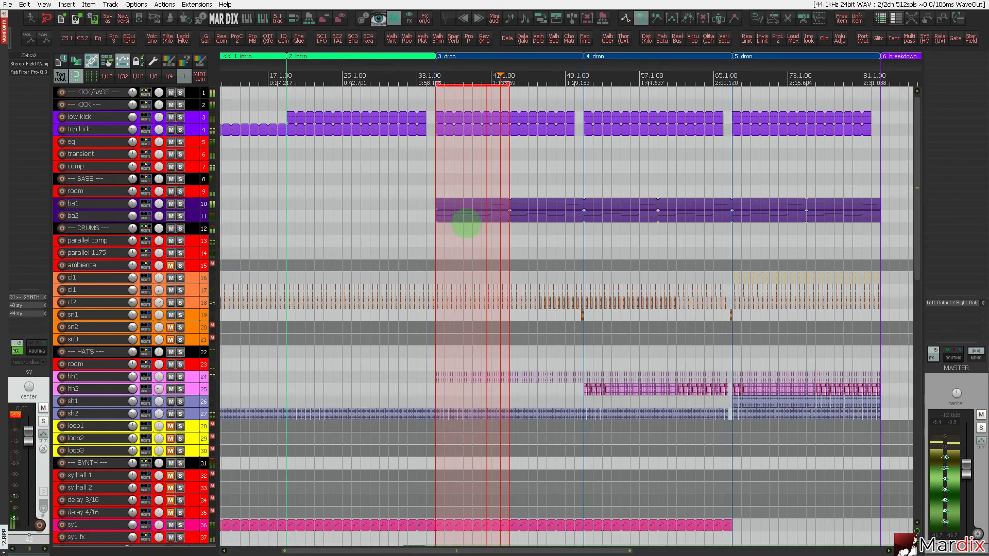
{"action": "scroll", "coordinate": [225, 294], "scroll_direction": "down", "scroll_amount": 3}
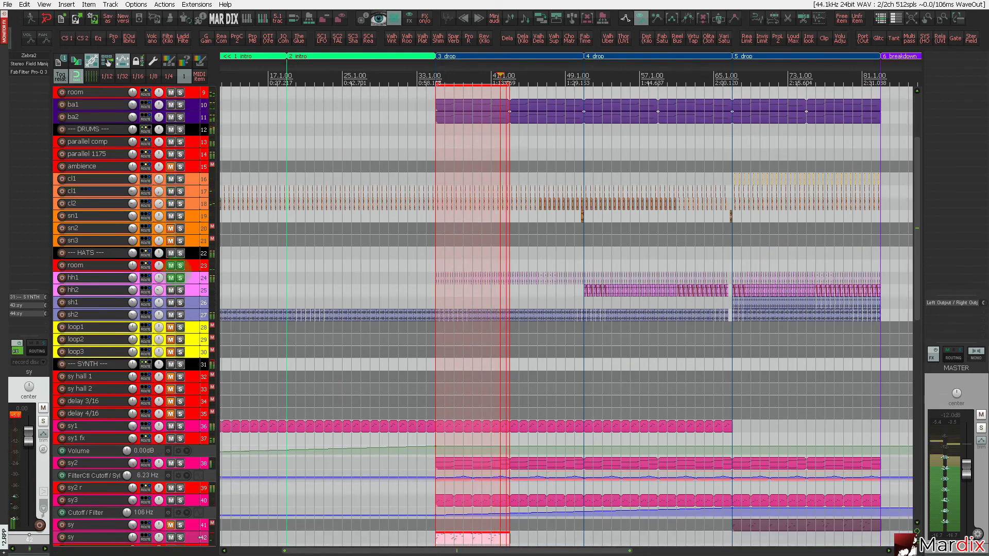
{"action": "left_click", "coordinate": [342, 77]}
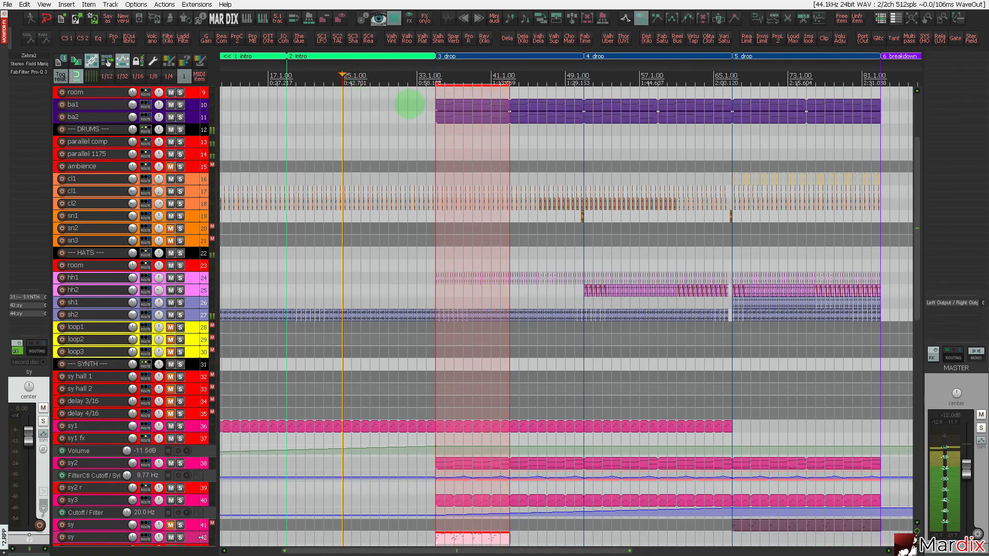
{"action": "left_click", "coordinate": [426, 103]}
{"action": "left_click_drag", "start_coordinate": [530, 68], "coordinate": [406, 65]}
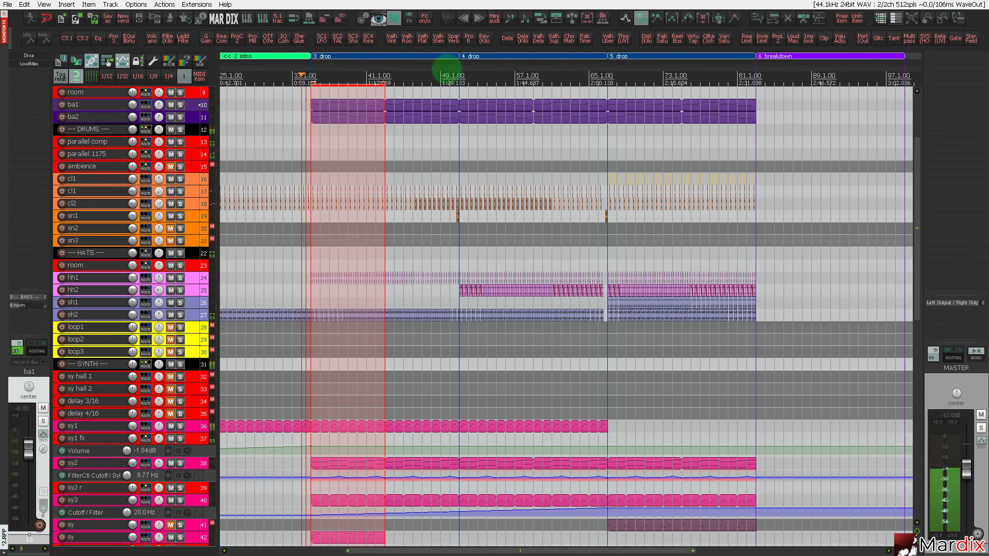
Listen to the fourth drop from near its start and to the transition from just before the fifth drop.
{"action": "key", "text": "F11"}
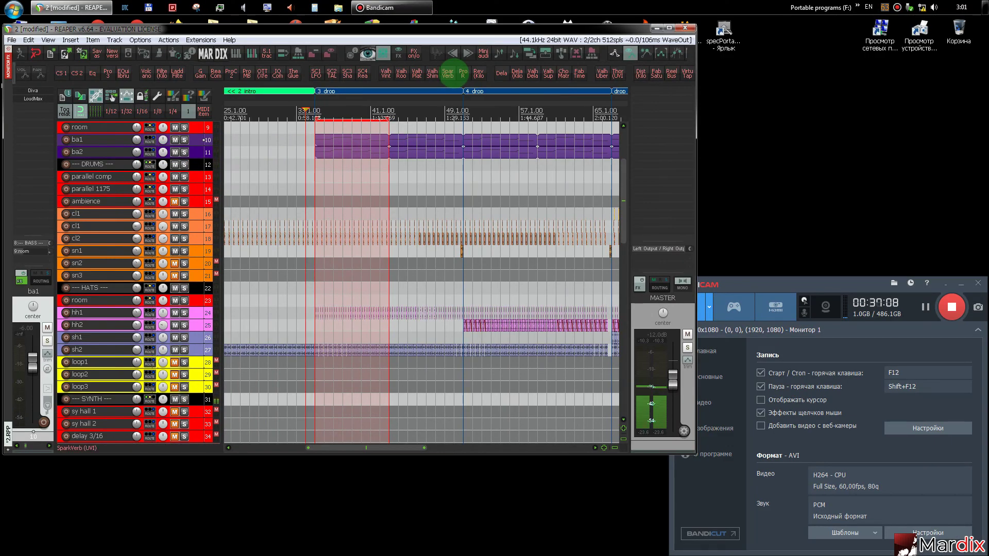
{"action": "key", "text": "F11"}
{"action": "left_click", "coordinate": [479, 82]}
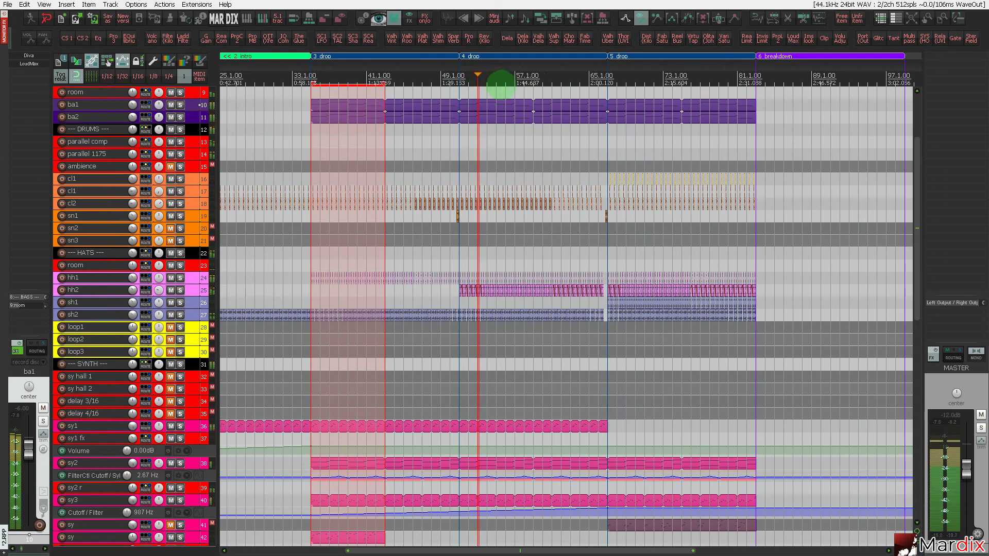
{"action": "left_click_drag", "start_coordinate": [584, 66], "coordinate": [558, 67]}
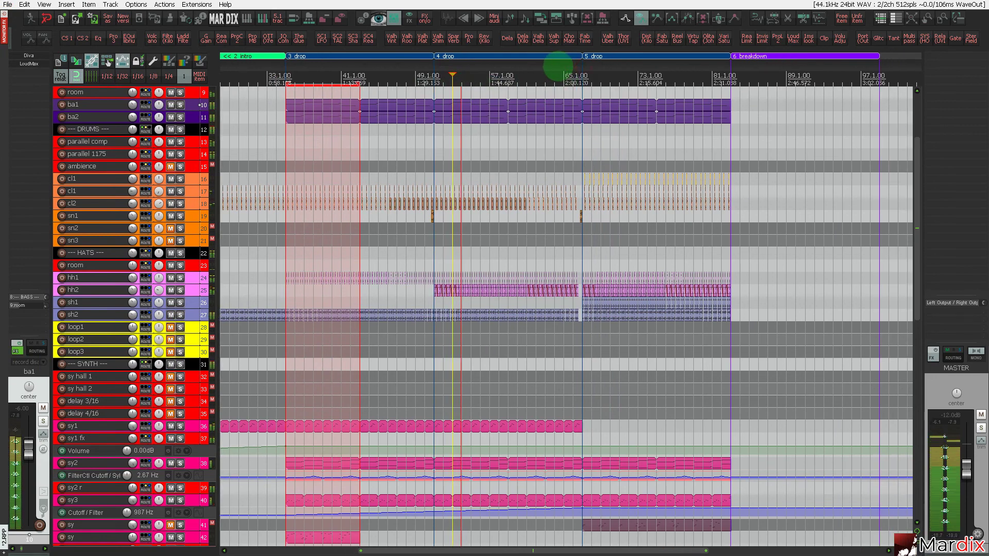
{"action": "left_click", "coordinate": [576, 79]}
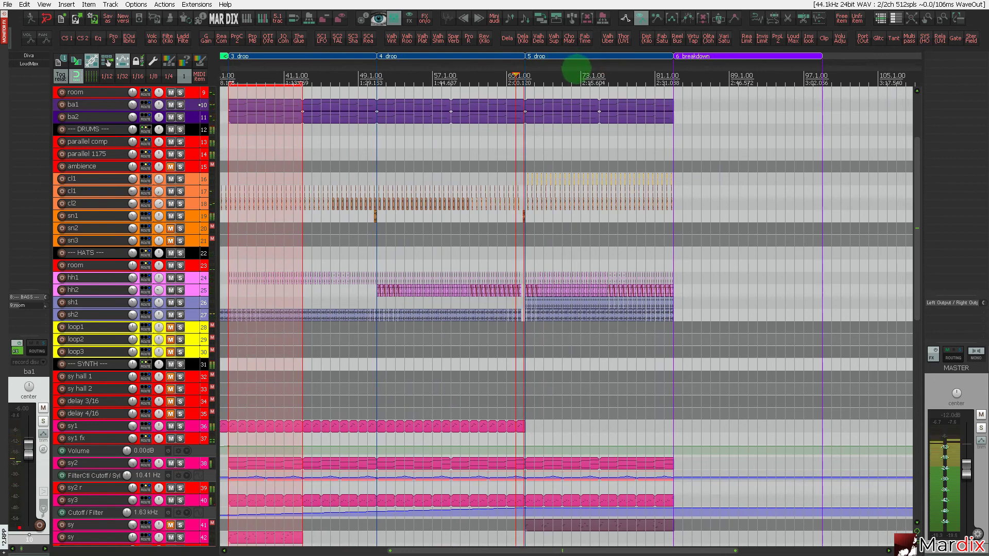
Move the track 42 MIDI item from the third drop to the start of the fifth drop.
{"action": "scroll", "coordinate": [342, 269], "scroll_direction": "down", "scroll_amount": 5}
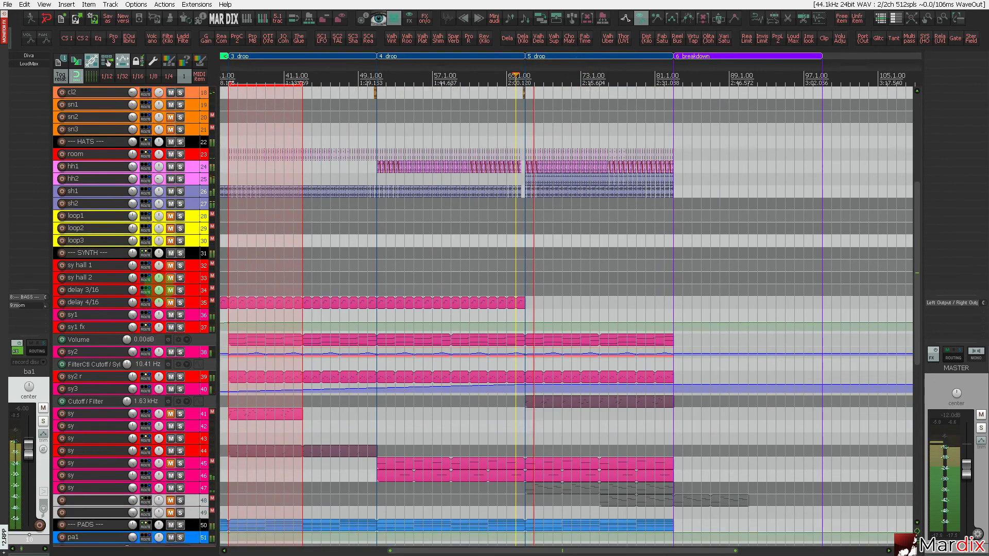
{"action": "left_click", "coordinate": [249, 340]}
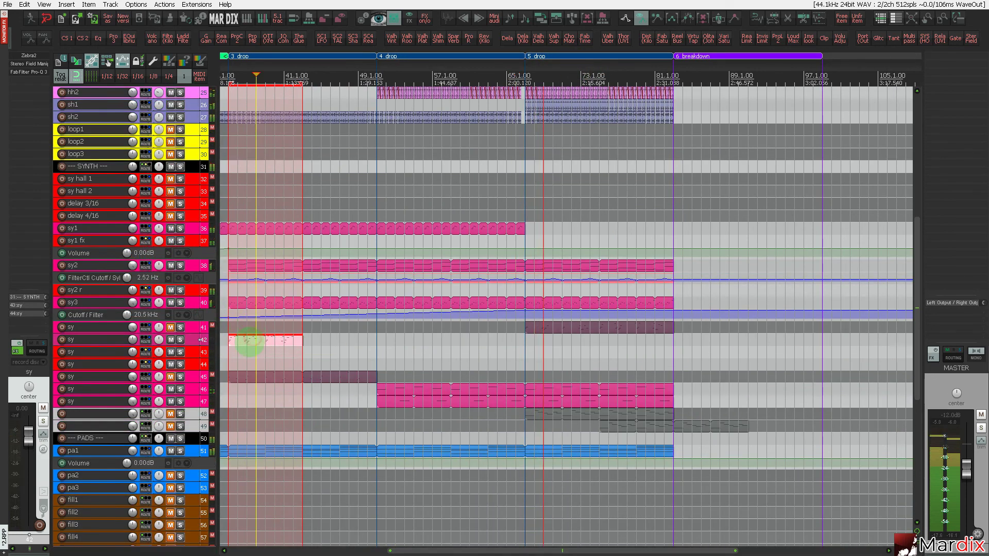
{"action": "left_click_drag", "start_coordinate": [250, 345], "coordinate": [556, 360]}
{"action": "scroll", "coordinate": [561, 367], "scroll_direction": "up", "scroll_amount": 3}
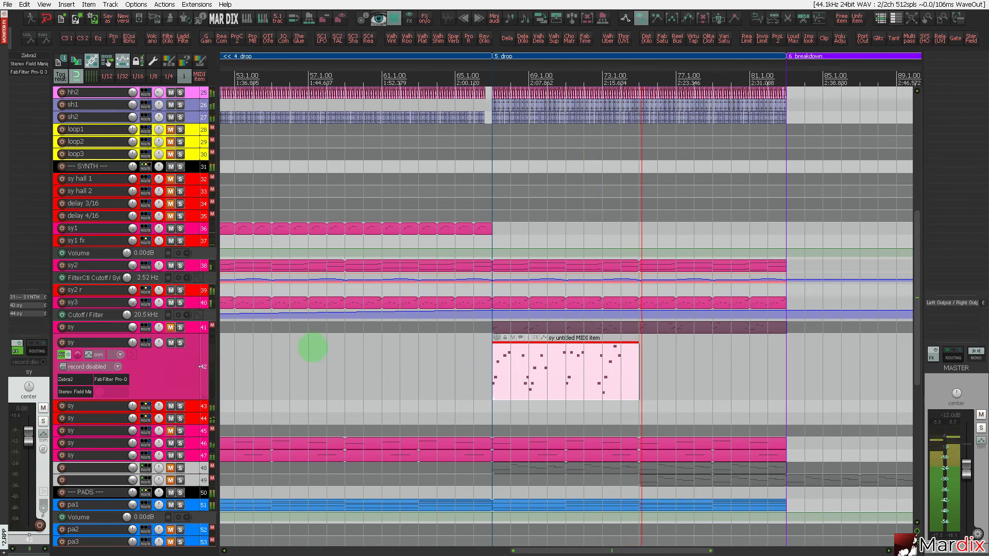
Unmute track 41 and mute track 42, placing the edit cursor inside the track 41 item in the fifth drop.
{"action": "left_click", "coordinate": [170, 327]}
{"action": "left_click", "coordinate": [170, 343]}
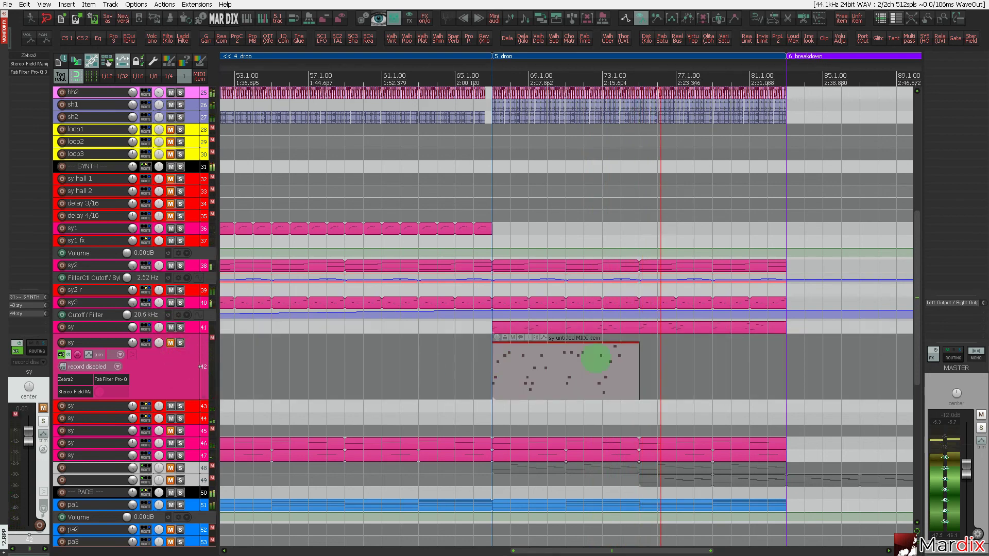
{"action": "left_click", "coordinate": [622, 330]}
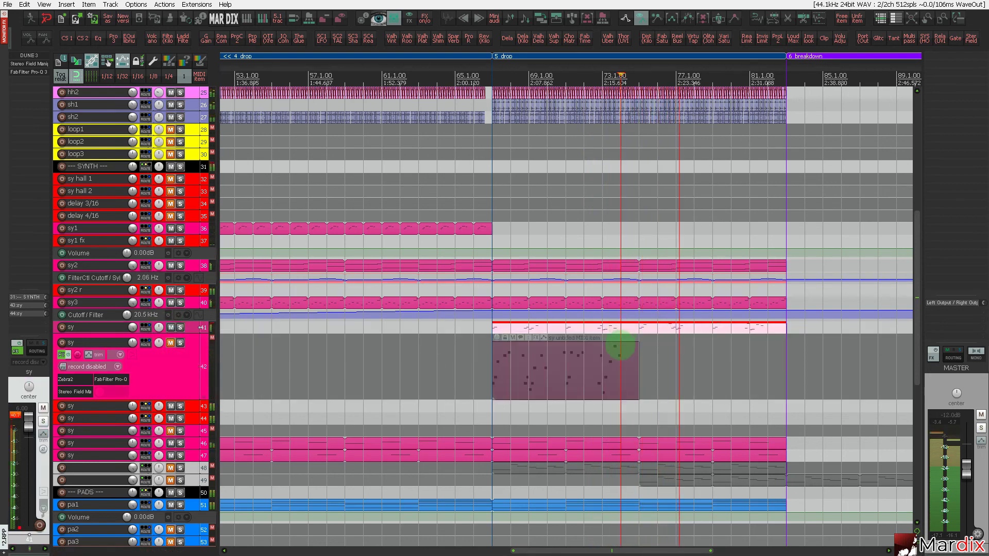
Adjust the Filter 1 cutoff of DUNE 3 on track 41 during playback, close the synth window and stop playback.
{"action": "scroll", "coordinate": [621, 345], "scroll_direction": "up", "scroll_amount": 5}
{"action": "left_click", "coordinate": [85, 363]}
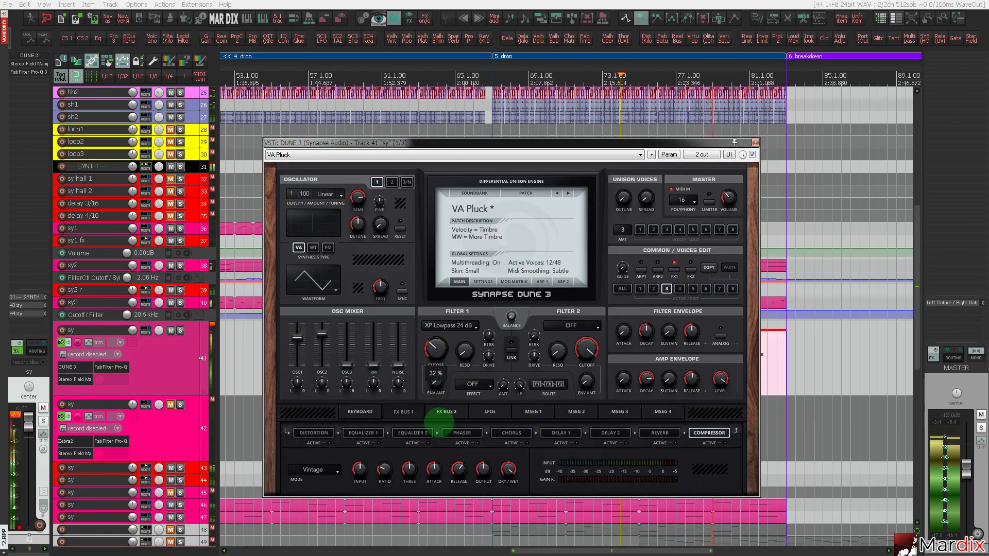
{"action": "left_click_drag", "start_coordinate": [435, 353], "coordinate": [447, 382]}
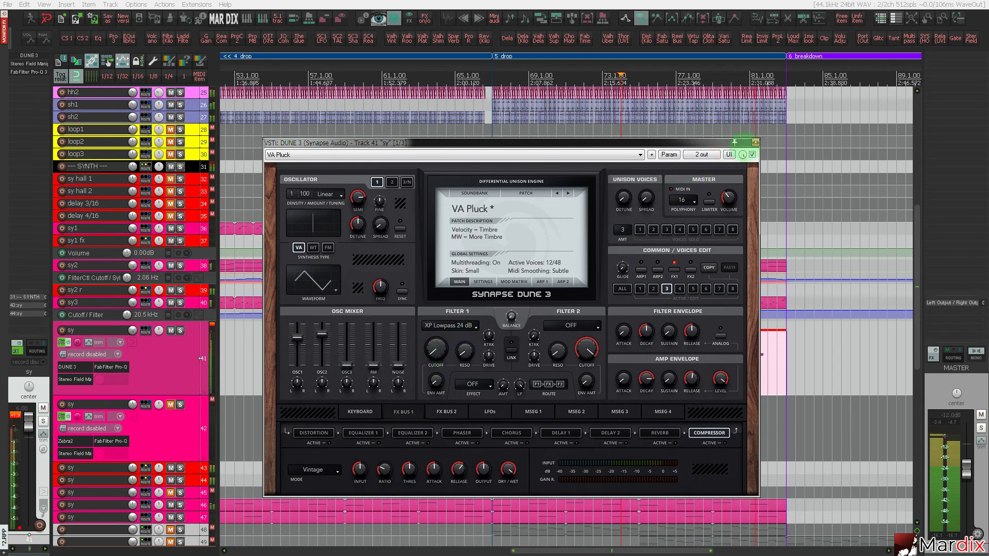
{"action": "left_click", "coordinate": [756, 142]}
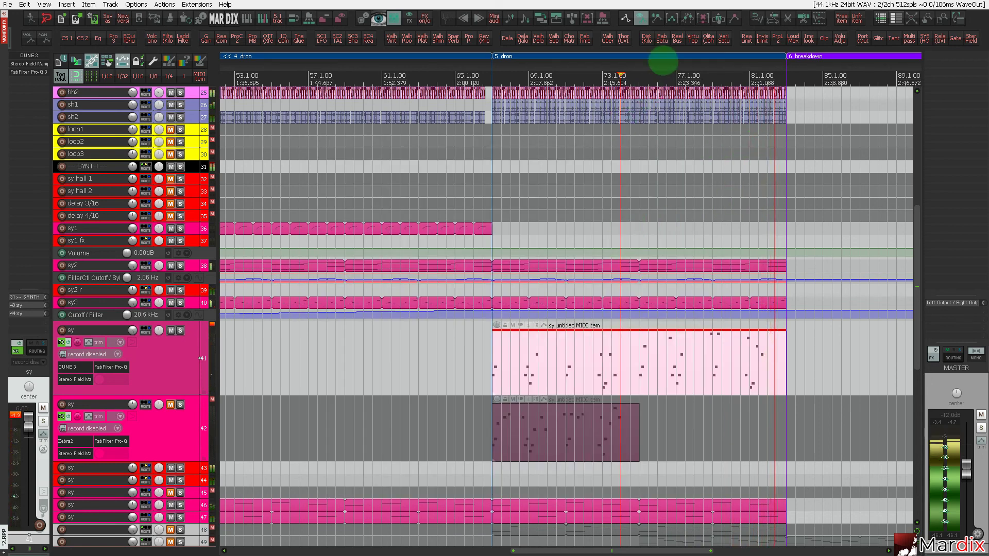
{"action": "scroll", "coordinate": [586, 82], "scroll_direction": "right", "scroll_amount": 3}
{"action": "key", "text": "space"}
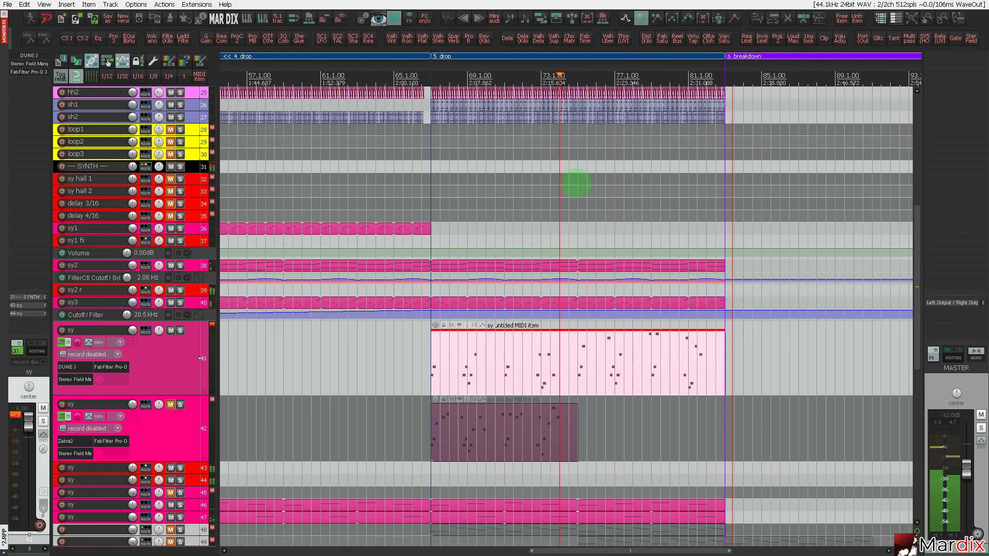